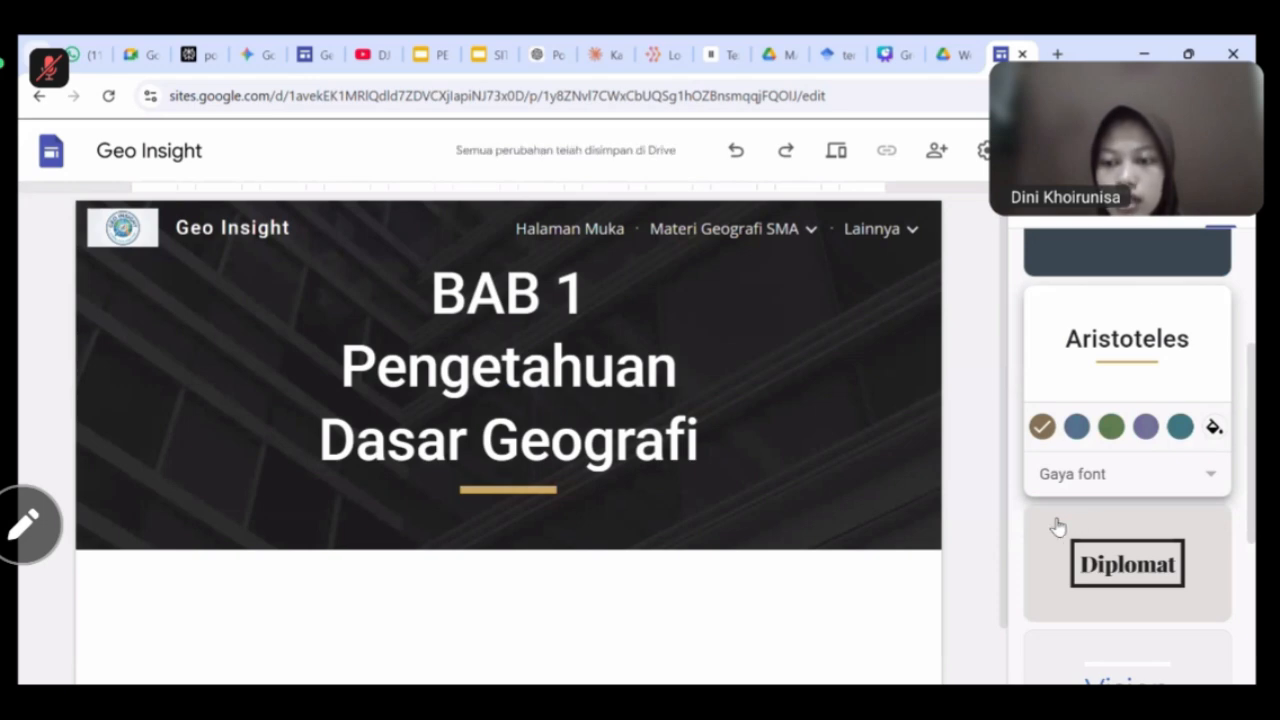
# Set the theme font style to Klasik and try the blue, then green accent colours.
pyautogui.scroll(-1, 1110, 460)
pyautogui.click(1151, 406)
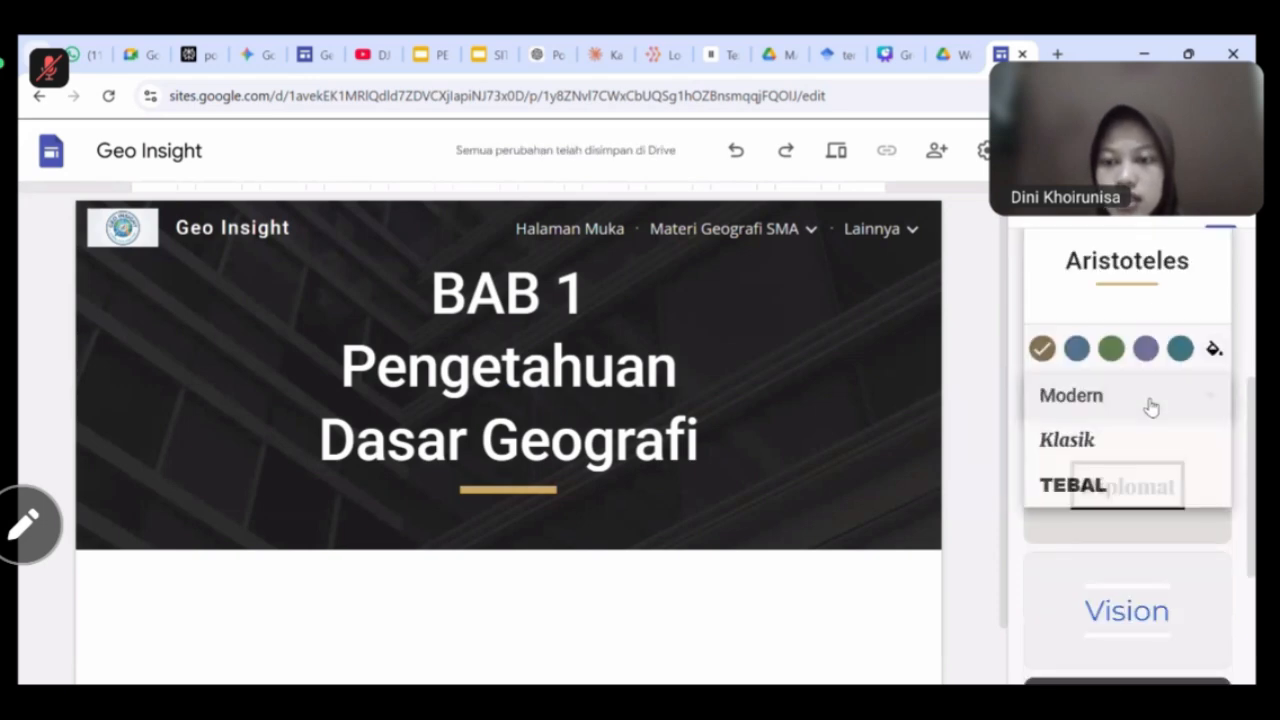
pyautogui.click(1086, 440)
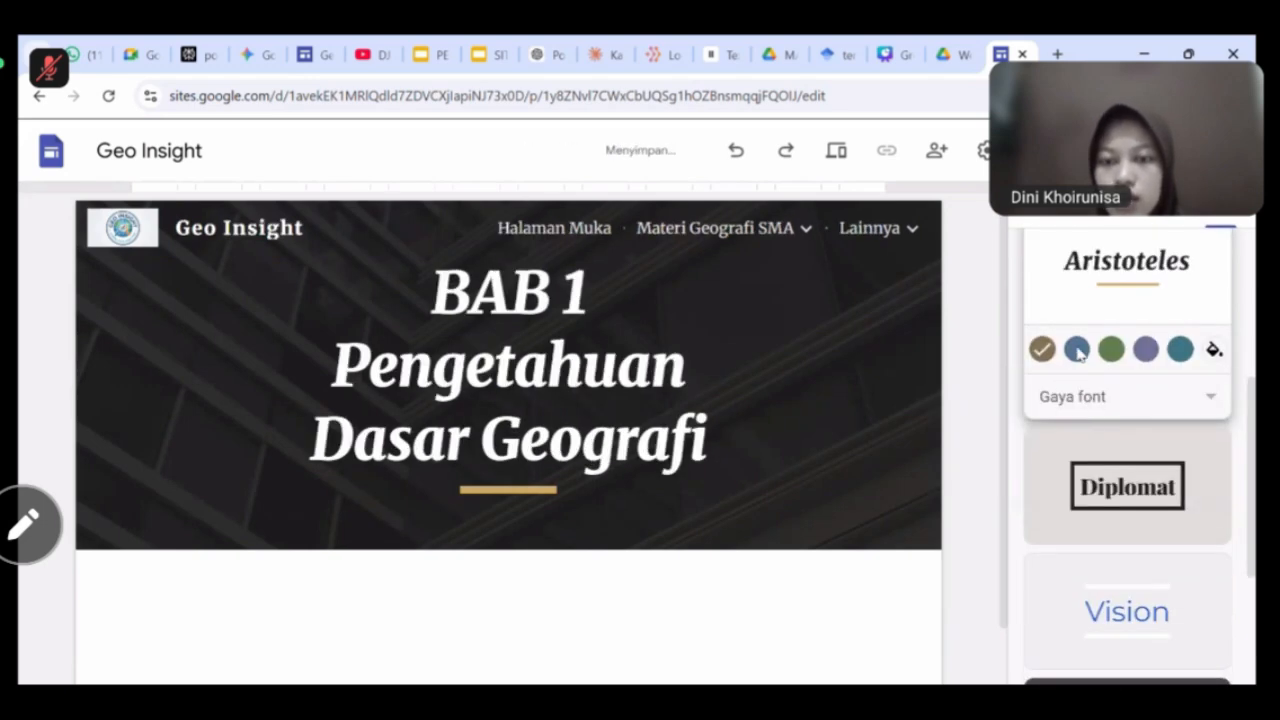
pyautogui.click(1077, 352)
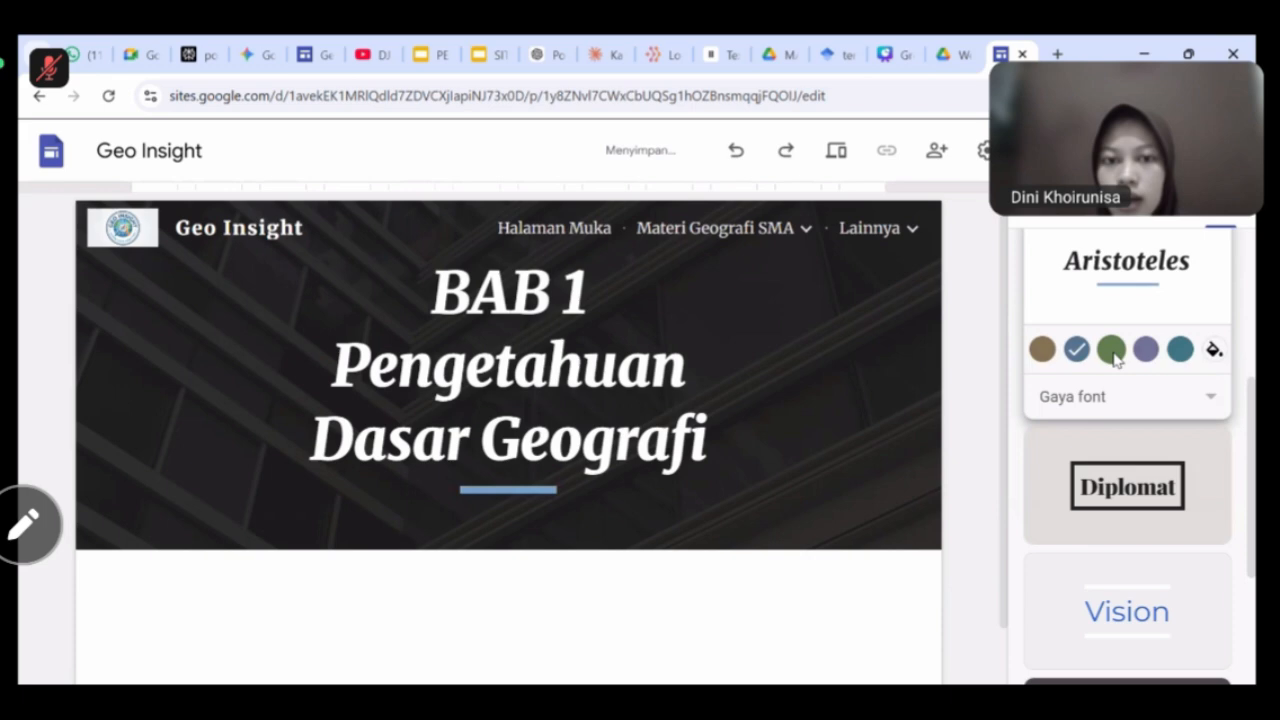
pyautogui.click(1113, 355)
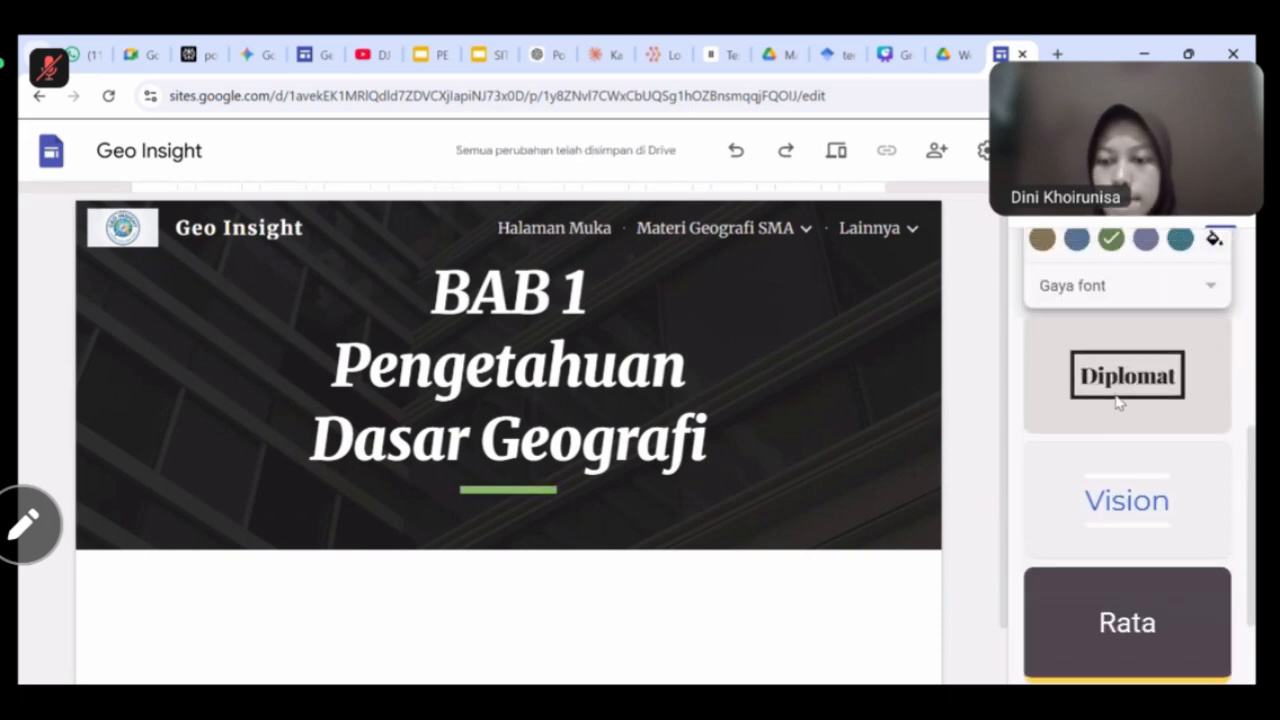
# Preview the Vision theme, then return to Aristoteles with the green colour.
pyautogui.click(1113, 368)
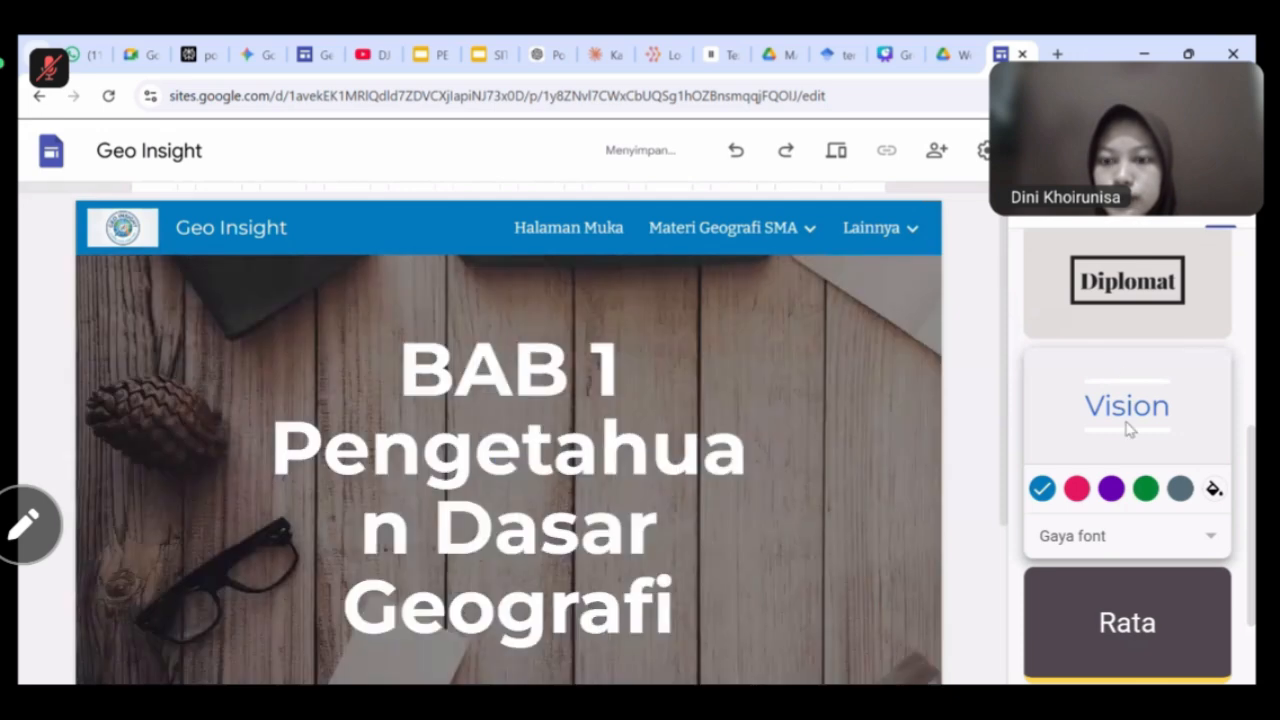
pyautogui.scroll(4, 1126, 420)
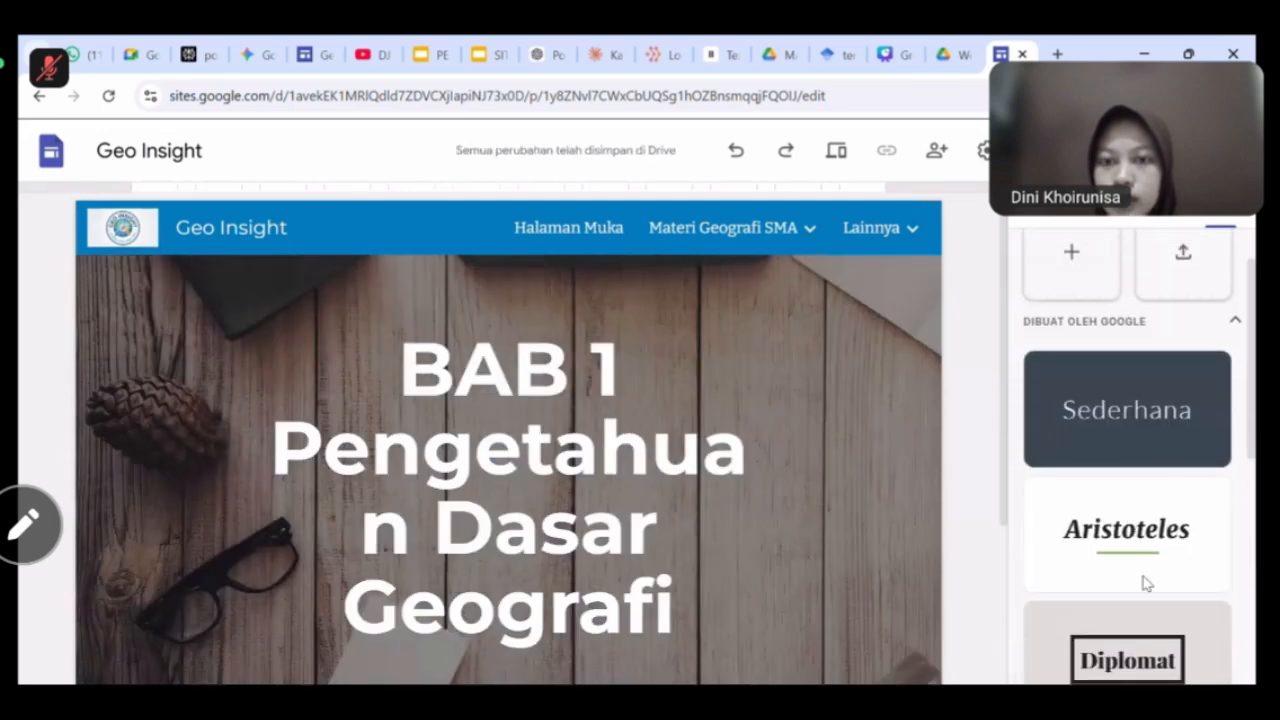
pyautogui.click(1146, 583)
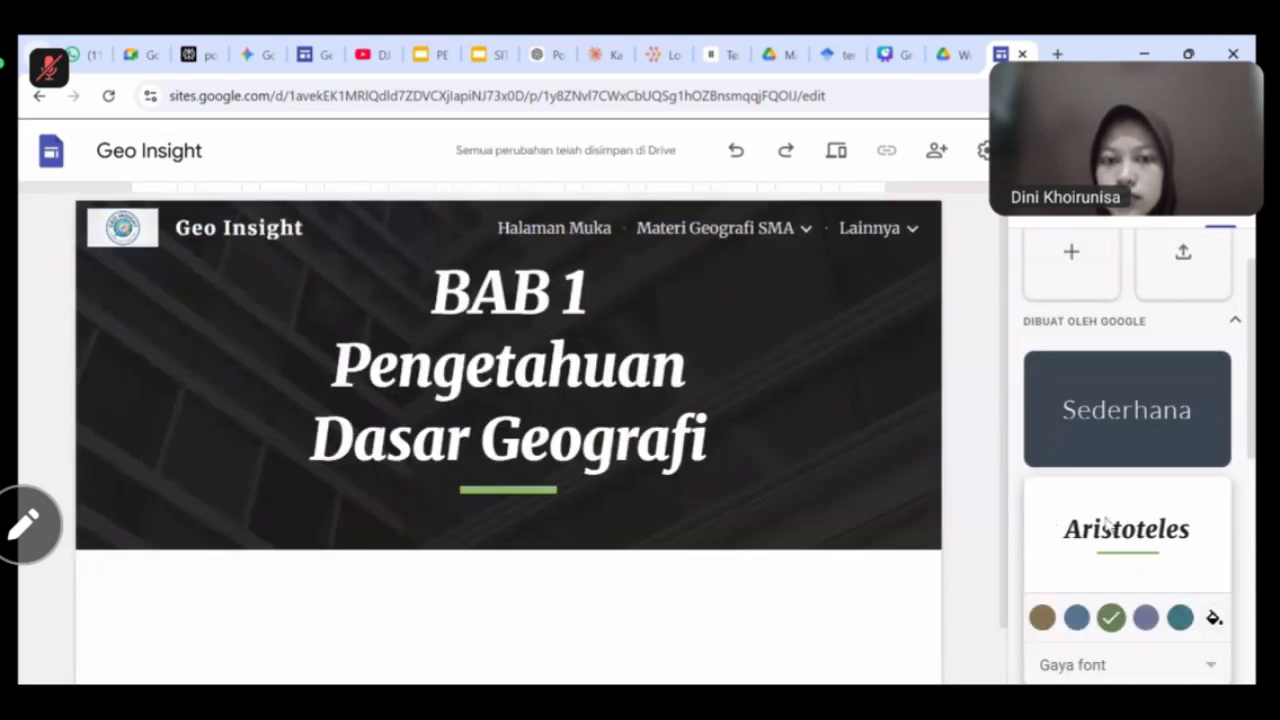
pyautogui.scroll(-1, 966, 466)
pyautogui.scroll(1, 1160, 506)
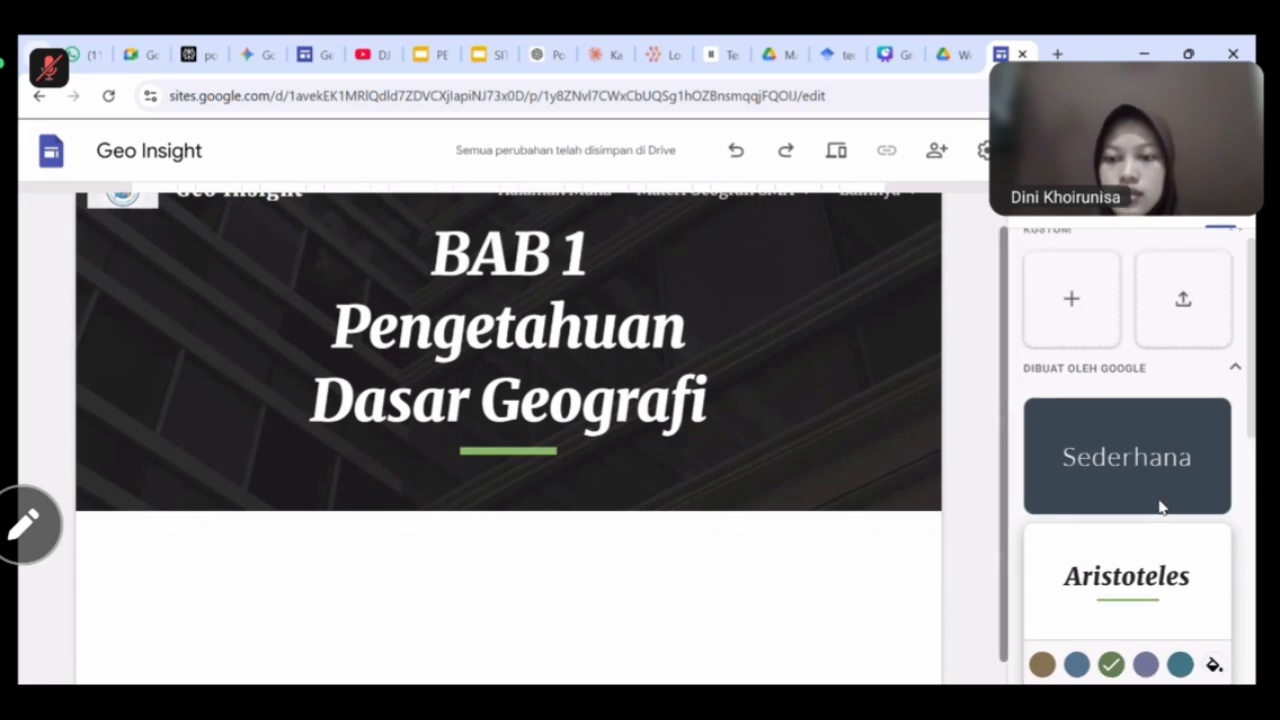
pyautogui.scroll(-4, 1120, 523)
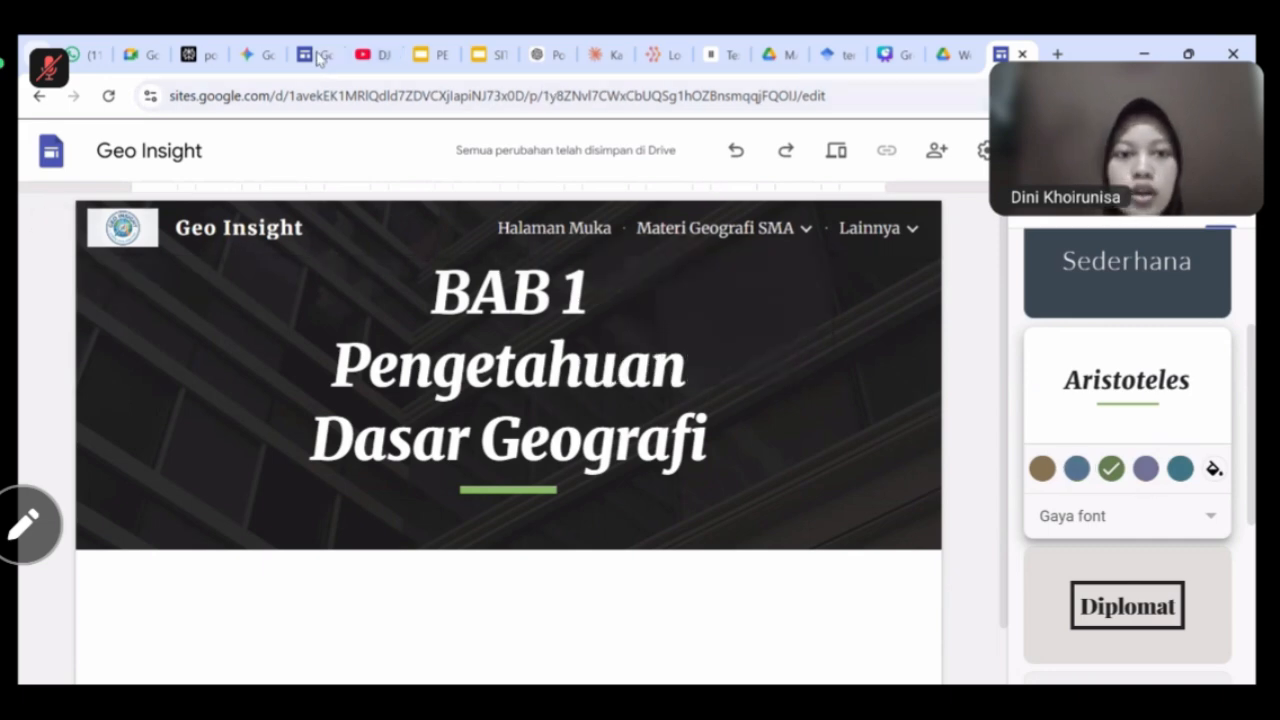
pyautogui.click(328, 55)
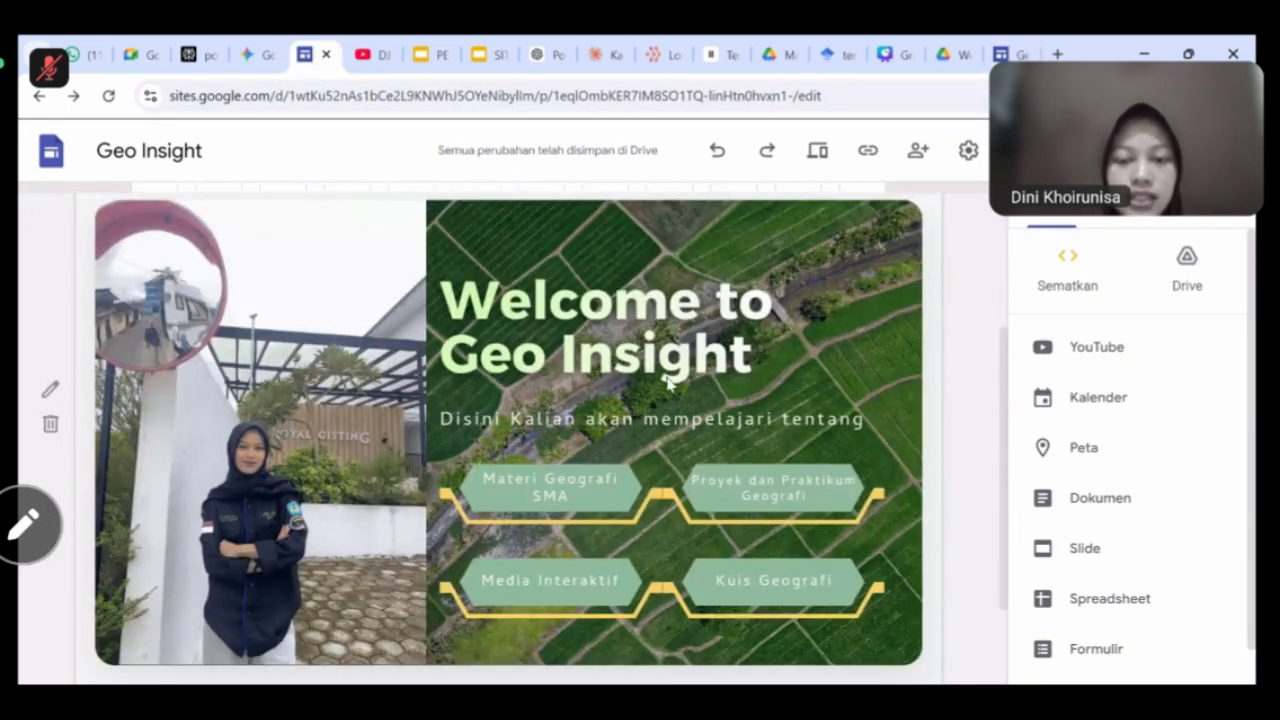
pyautogui.scroll(-1, 631, 380)
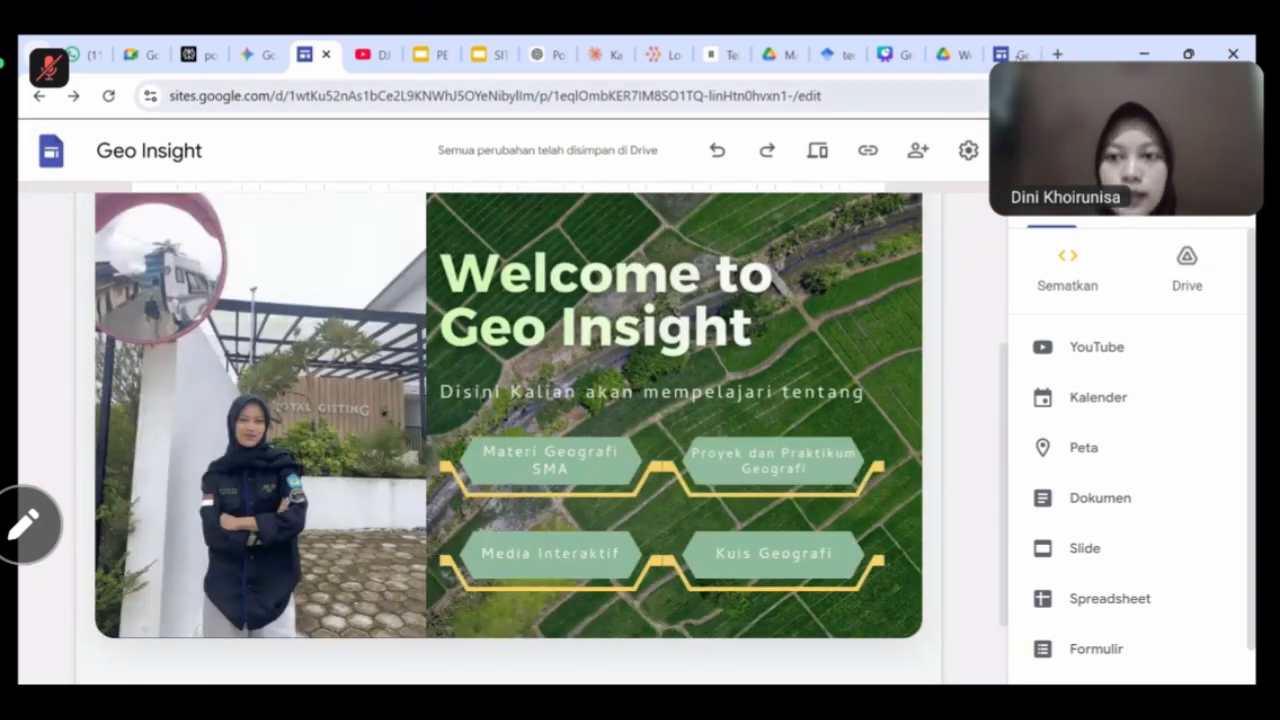
pyautogui.click(1012, 55)
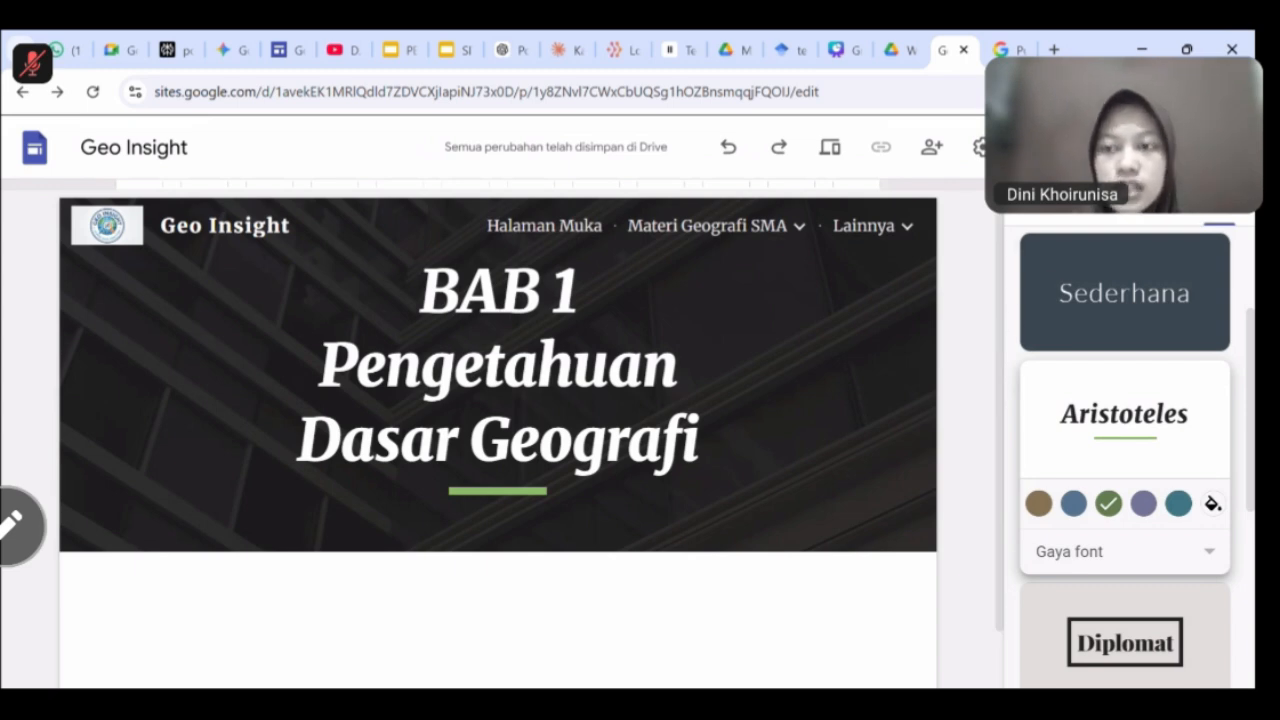
# Start publishing with web address geoinsight2, since geoinsight is already taken.
pyautogui.click(1112, 147)
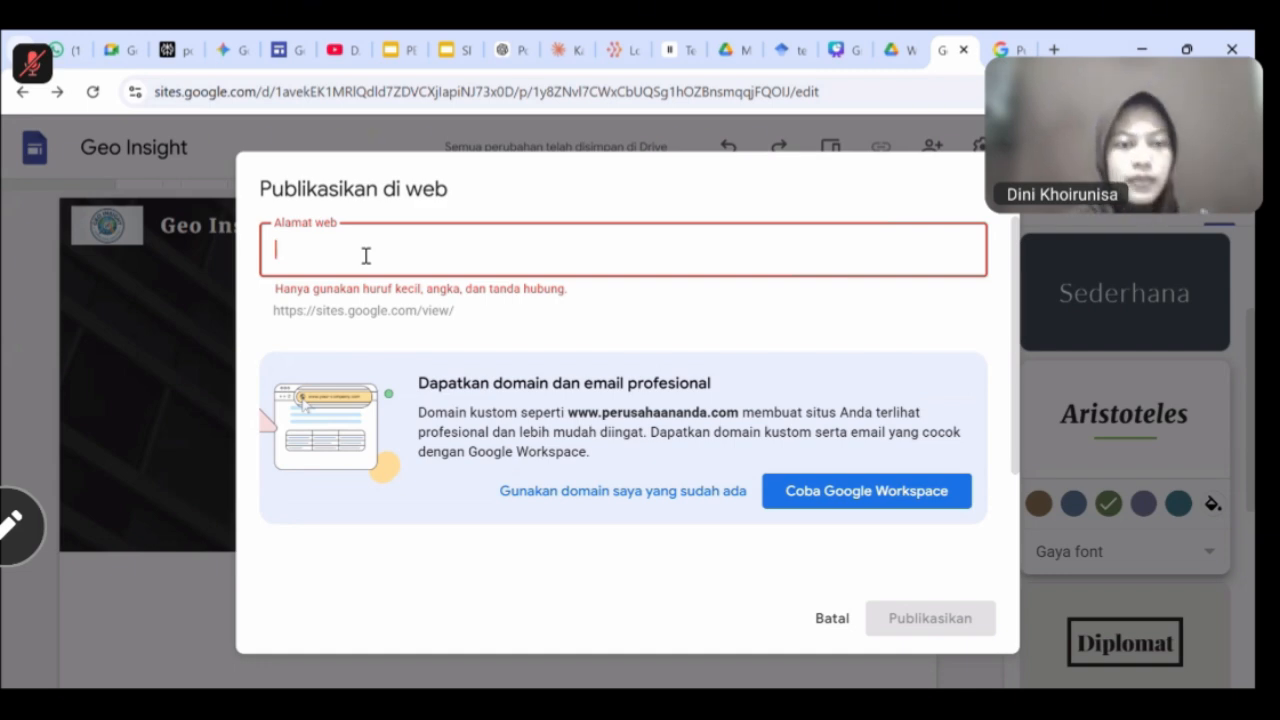
pyautogui.write('geoinsight')
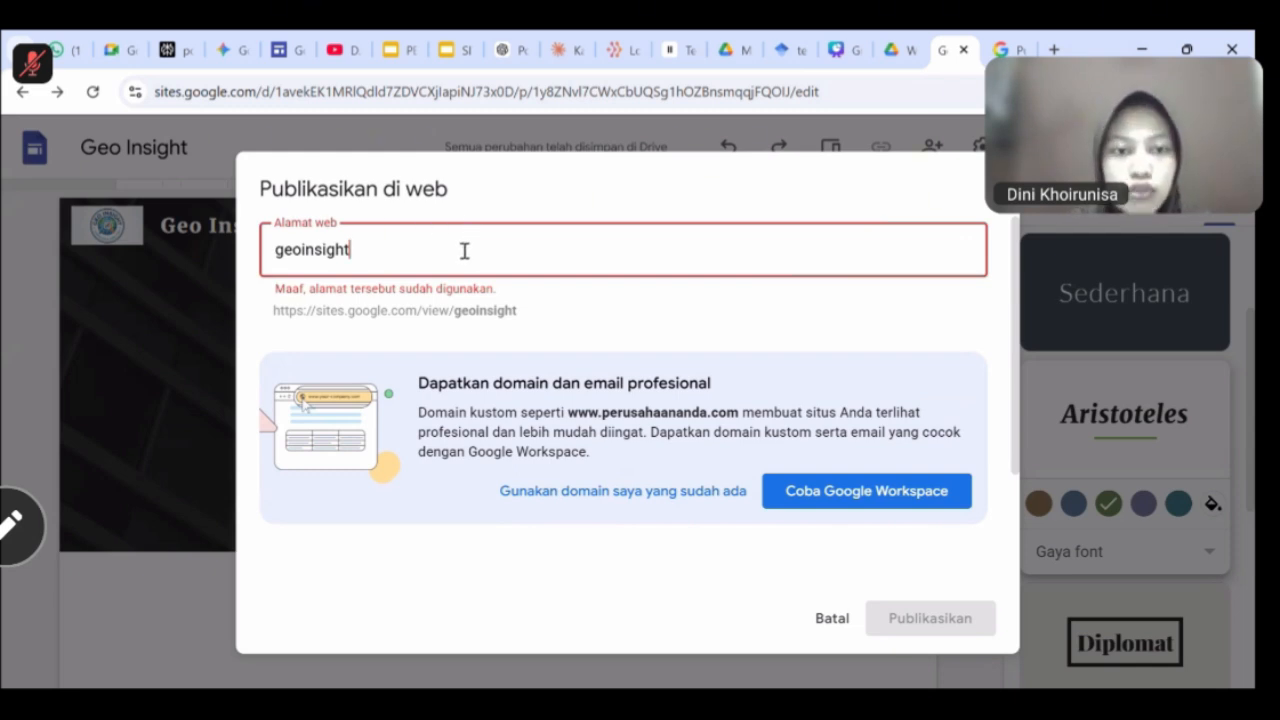
pyautogui.write('2')
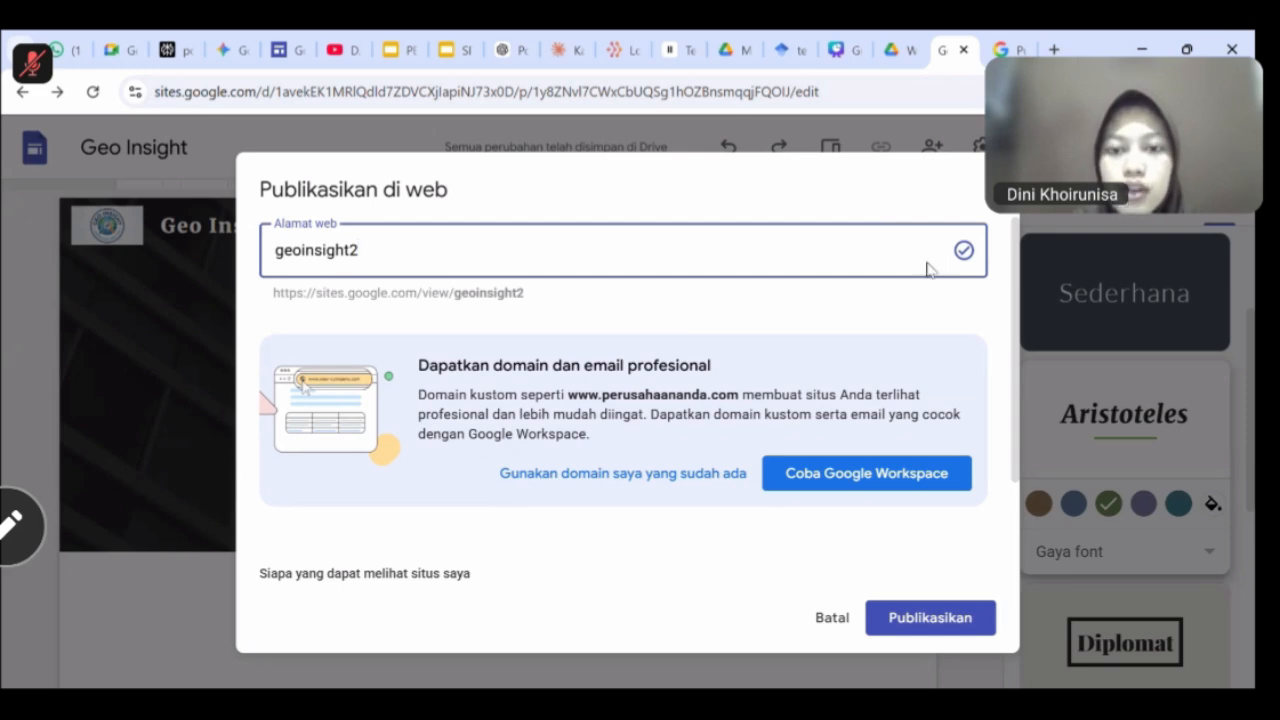
pyautogui.scroll(-2, 600, 400)
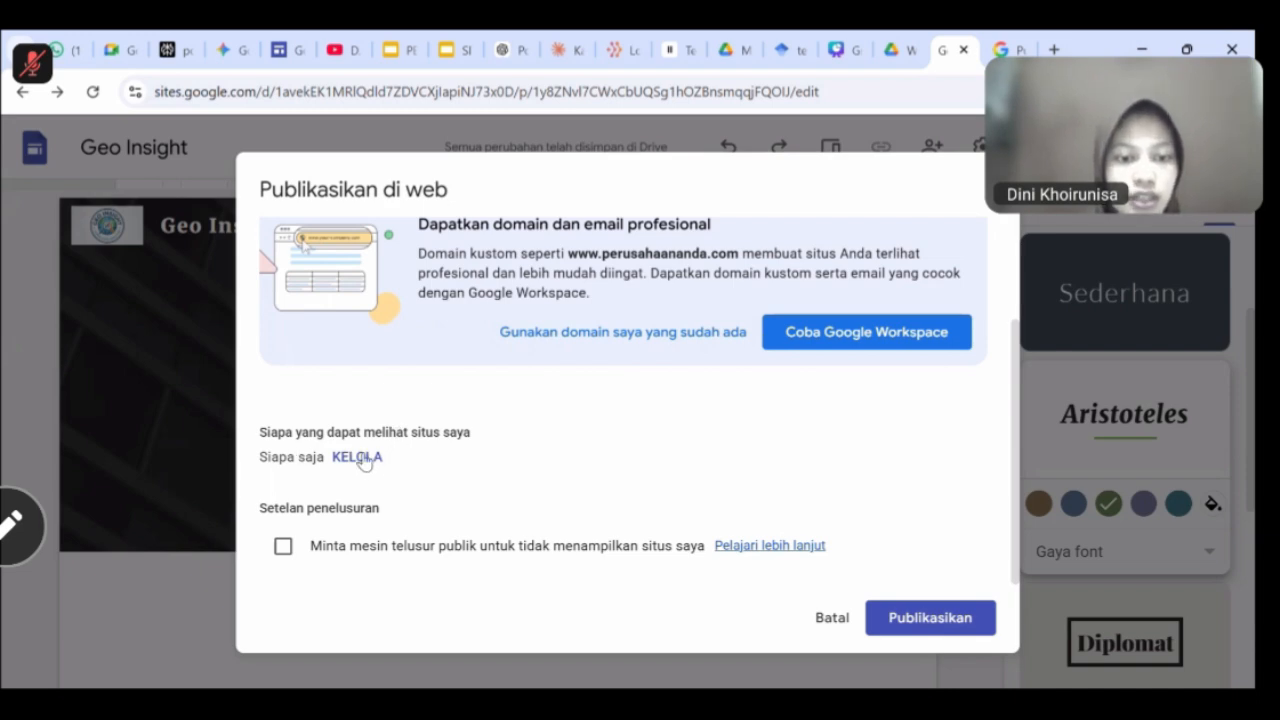
# Give anyone with the link access to the draft and keep the published site public.
pyautogui.click(362, 457)
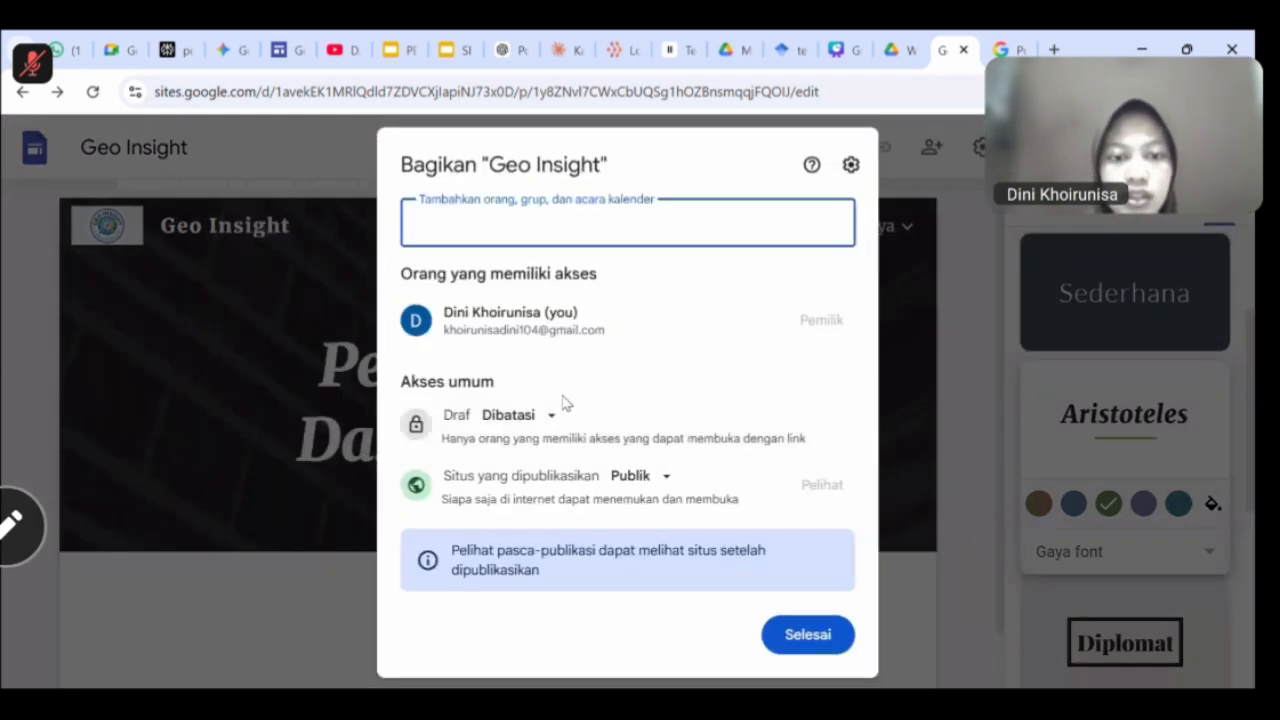
pyautogui.click(545, 418)
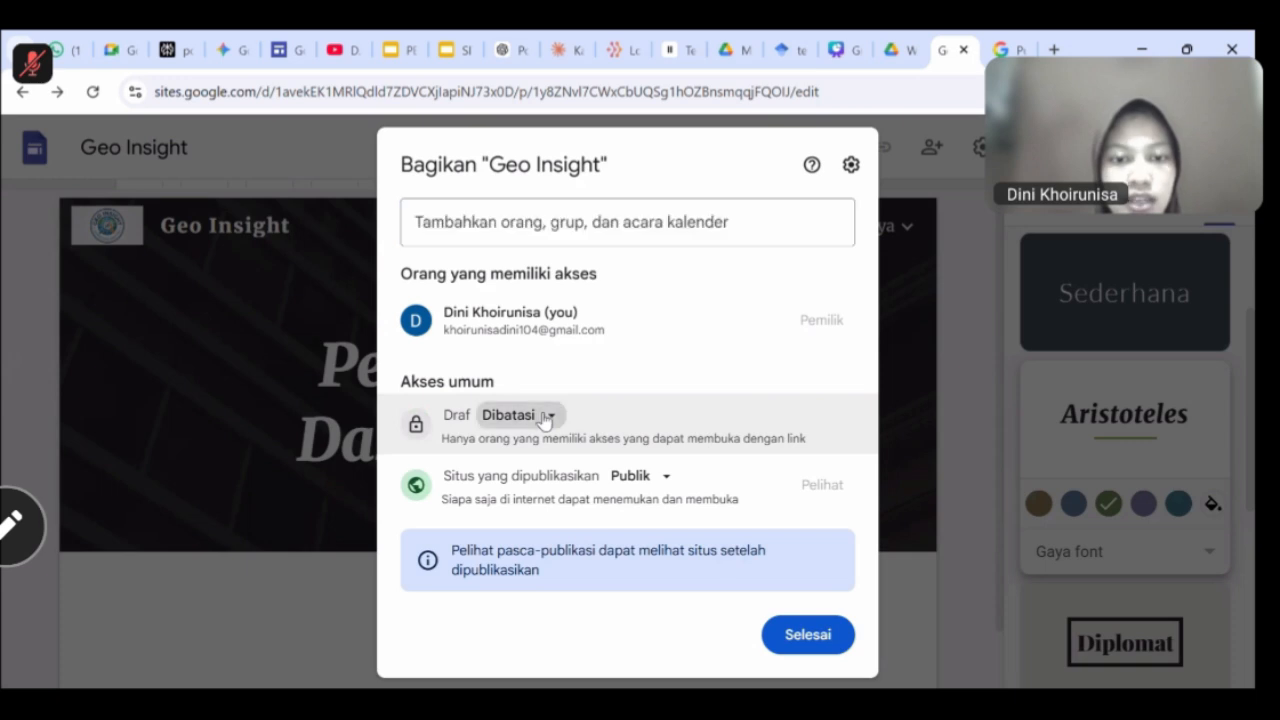
pyautogui.click(608, 507)
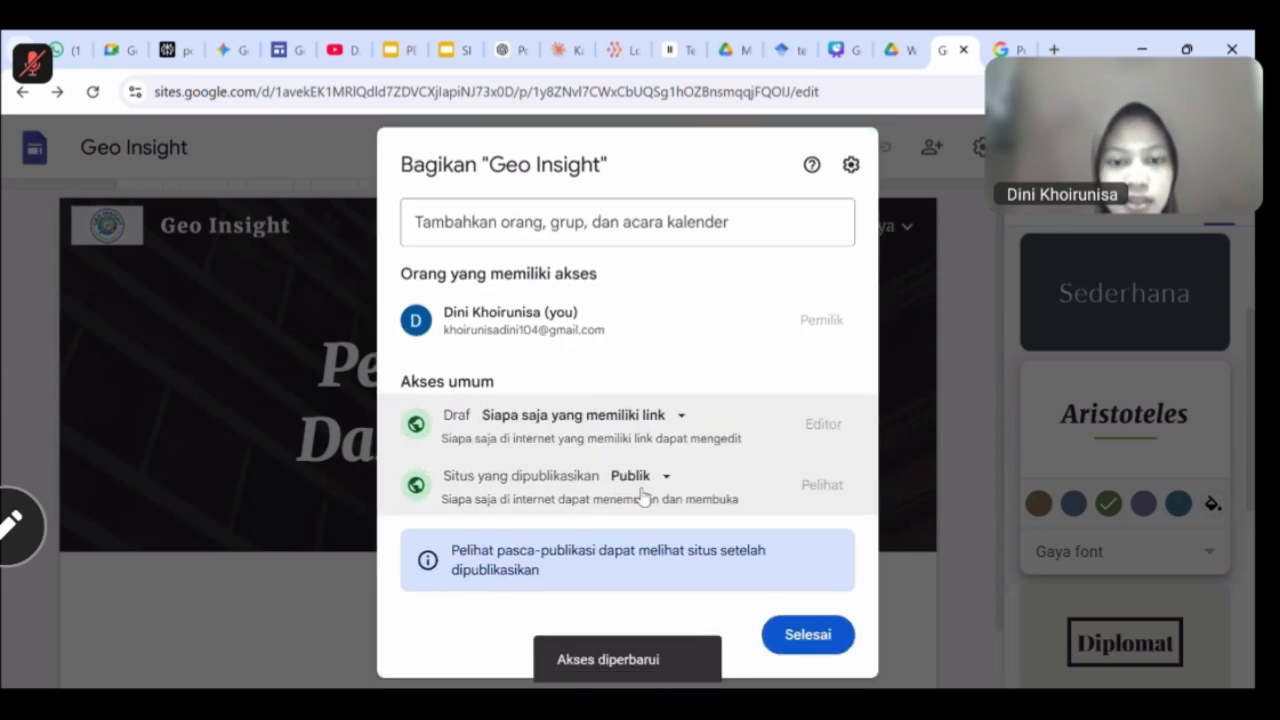
pyautogui.click(628, 477)
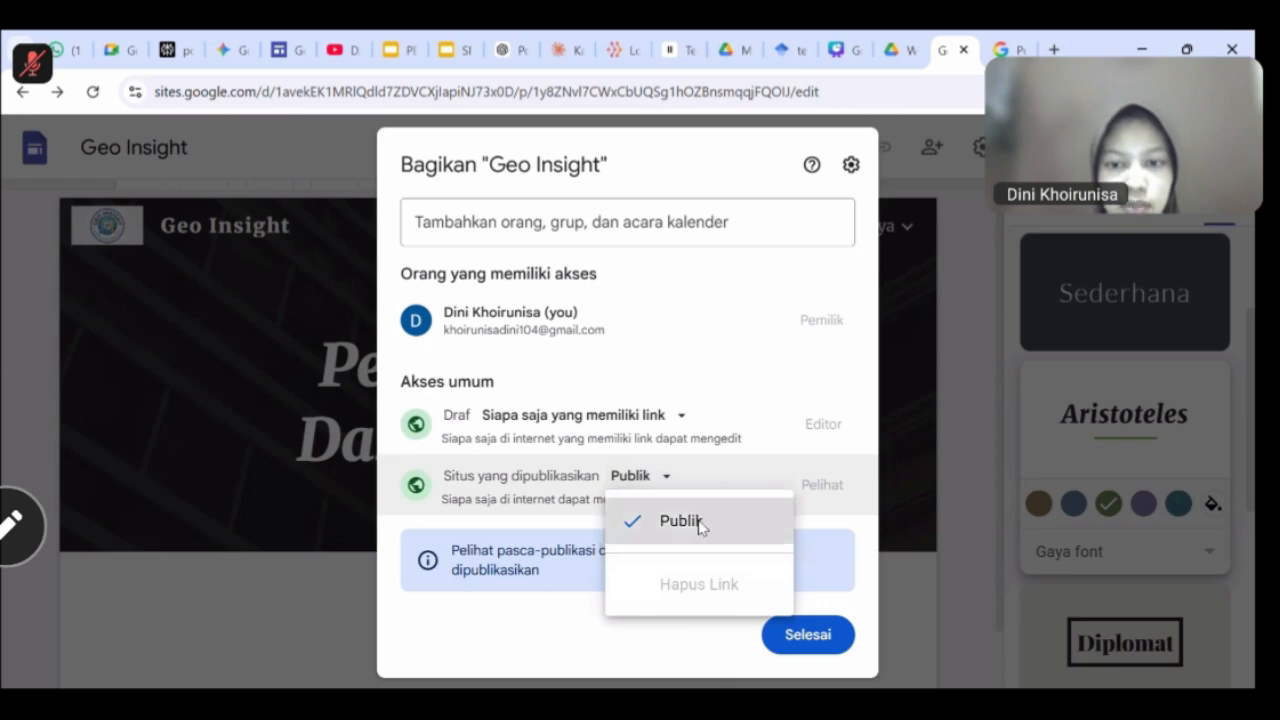
pyautogui.click(700, 523)
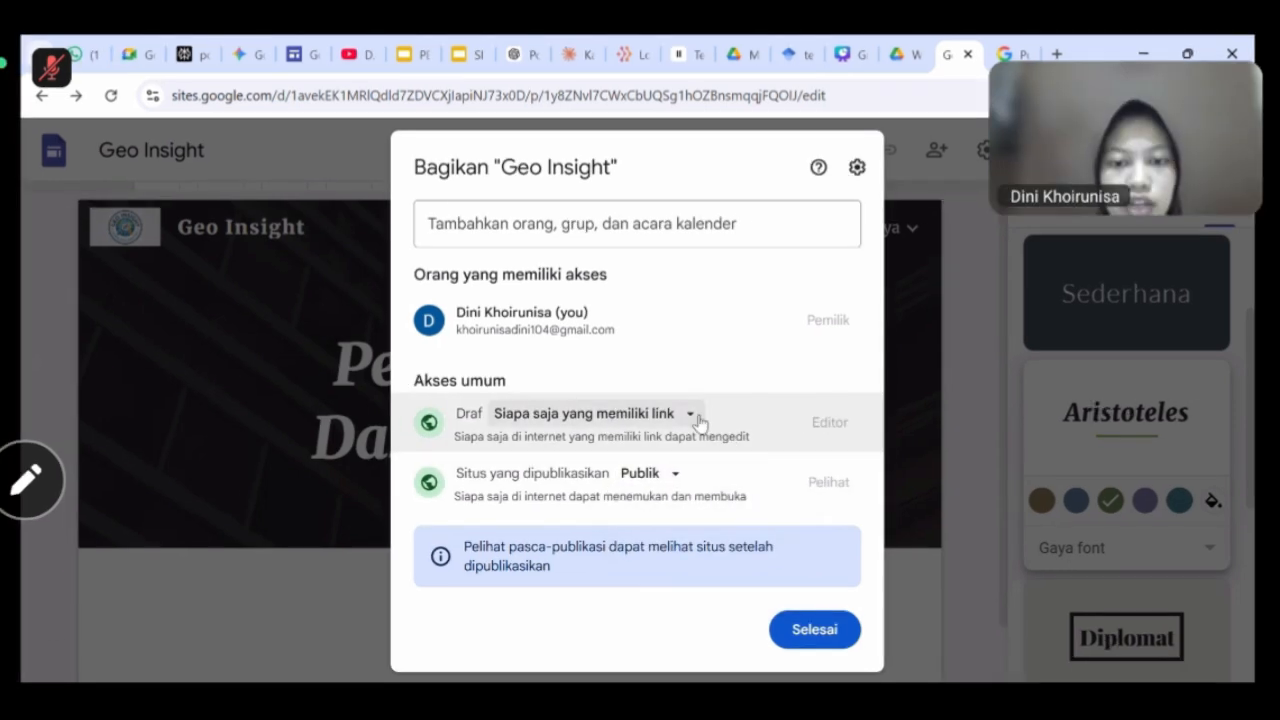
pyautogui.click(825, 642)
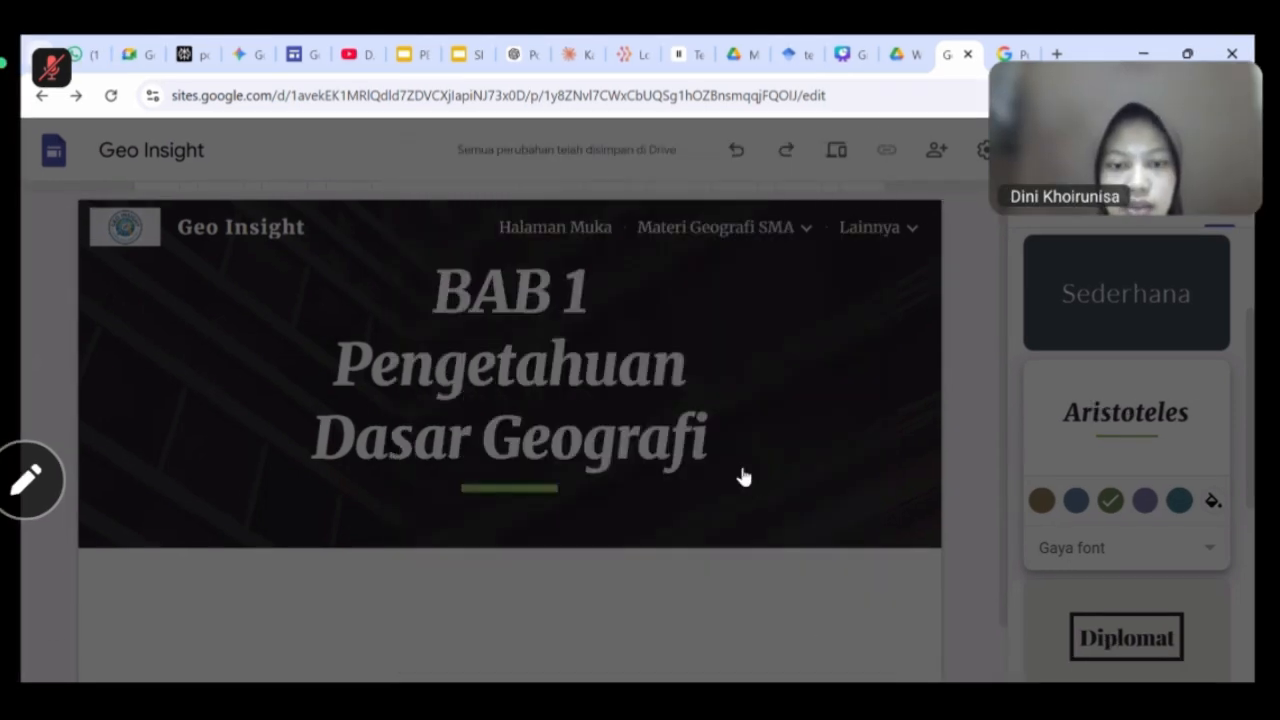
# Opt out of search engine listing, publish the site, and copy its published link.
pyautogui.scroll(-1, 472, 503)
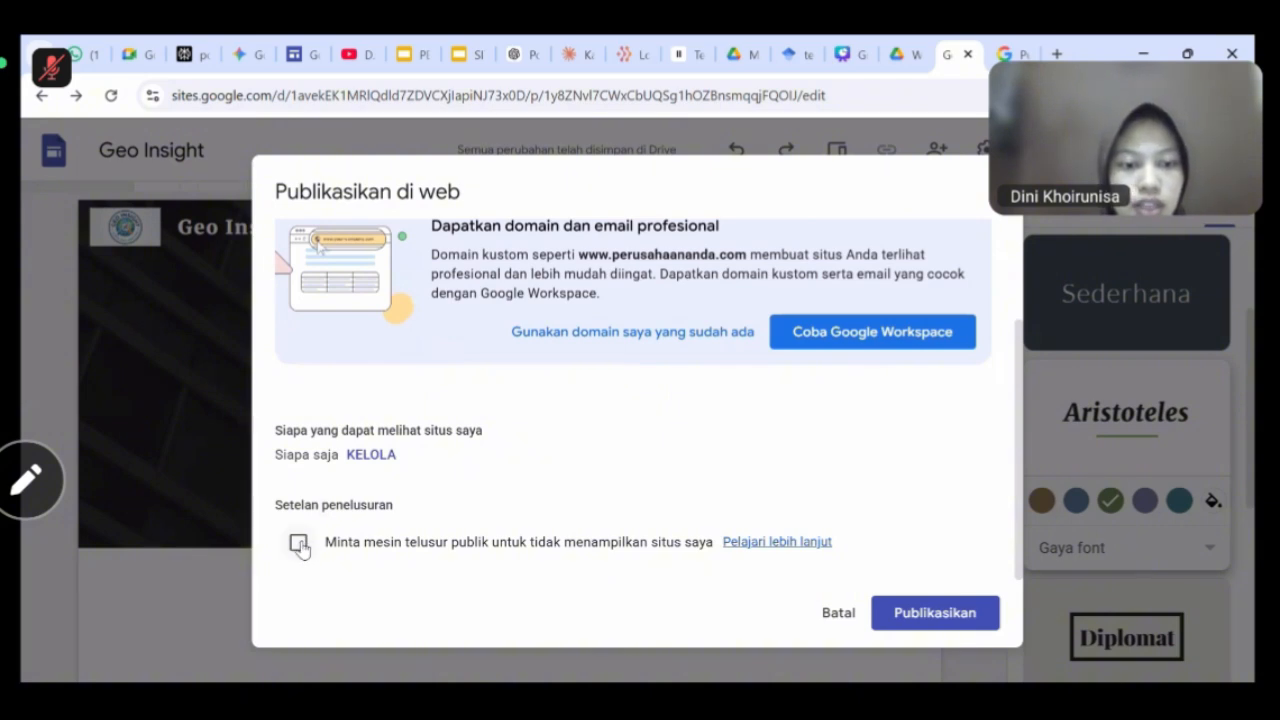
pyautogui.click(298, 543)
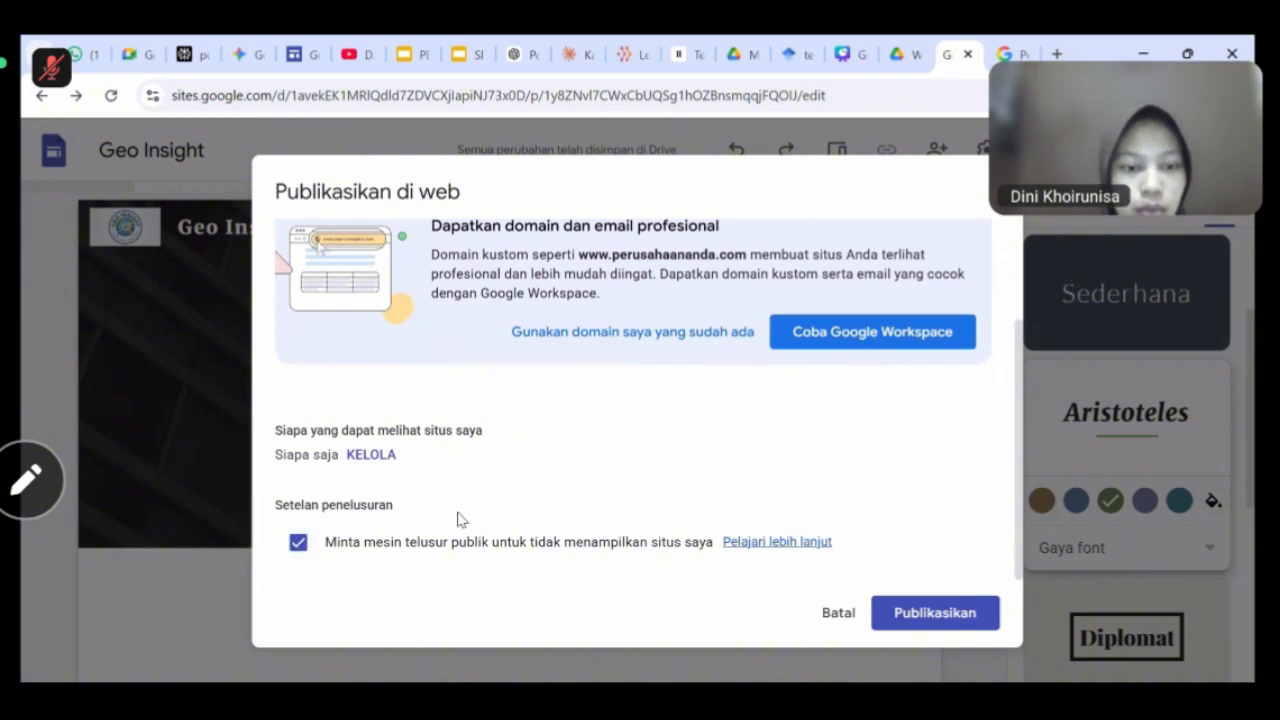
pyautogui.click(935, 613)
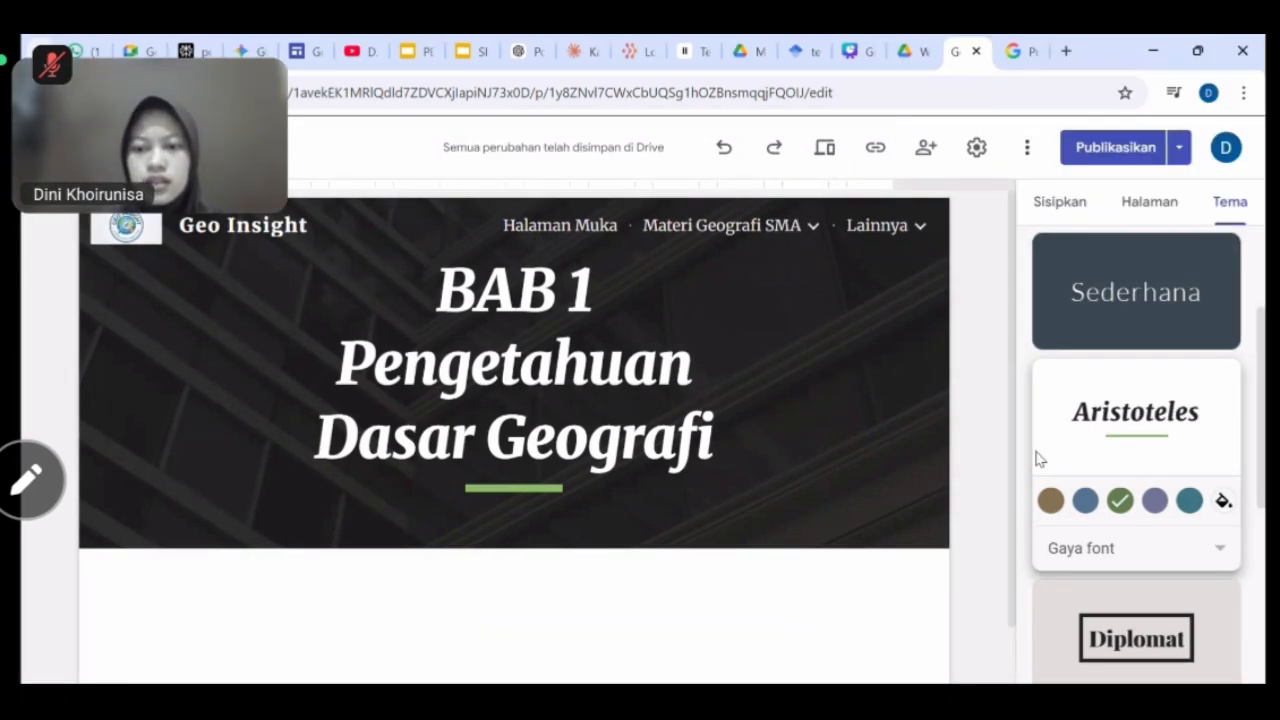
pyautogui.click(877, 149)
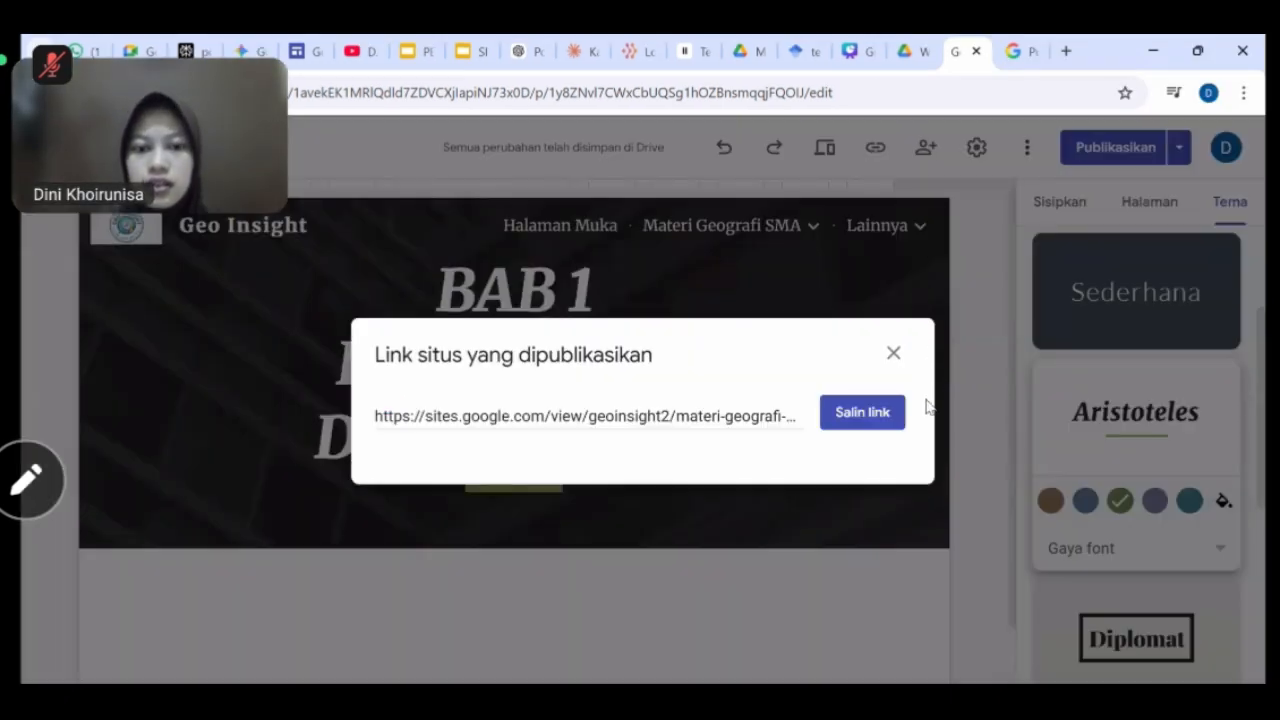
pyautogui.click(866, 413)
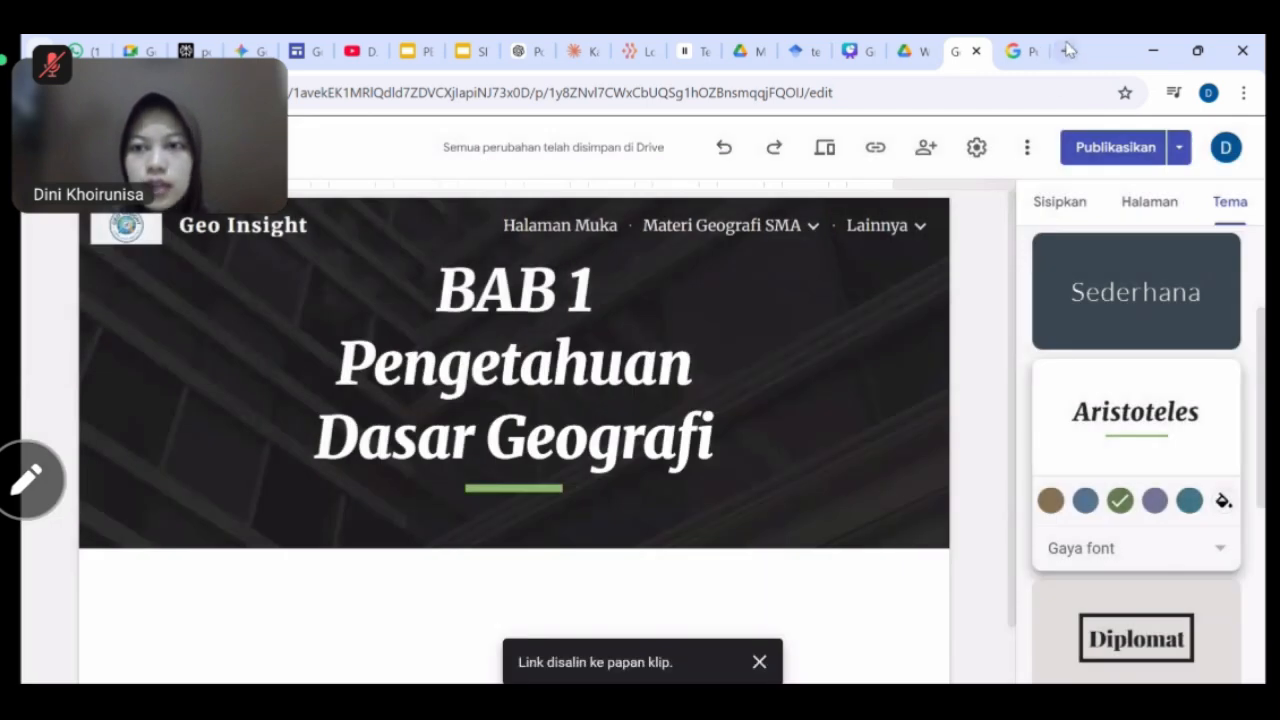
# Load the copied published site link in a new tab, then return to the website prompt document.
pyautogui.hotkey('ctrl', 't')
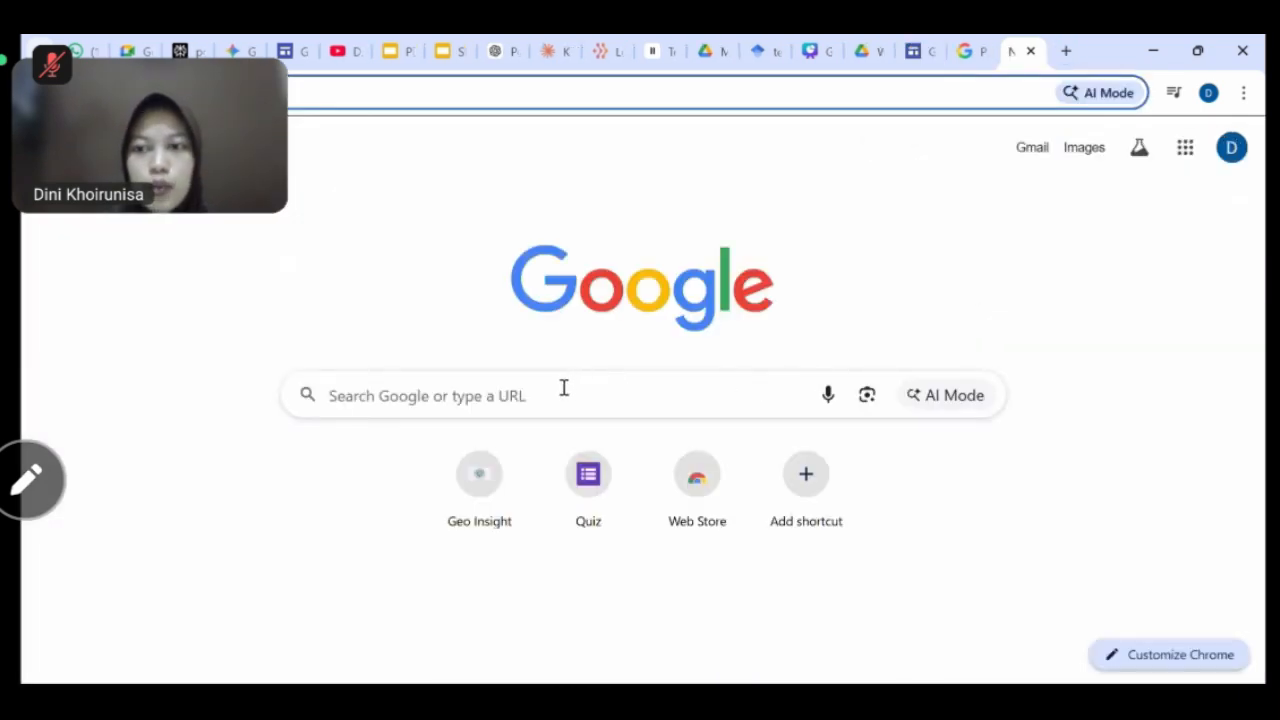
pyautogui.click(564, 393)
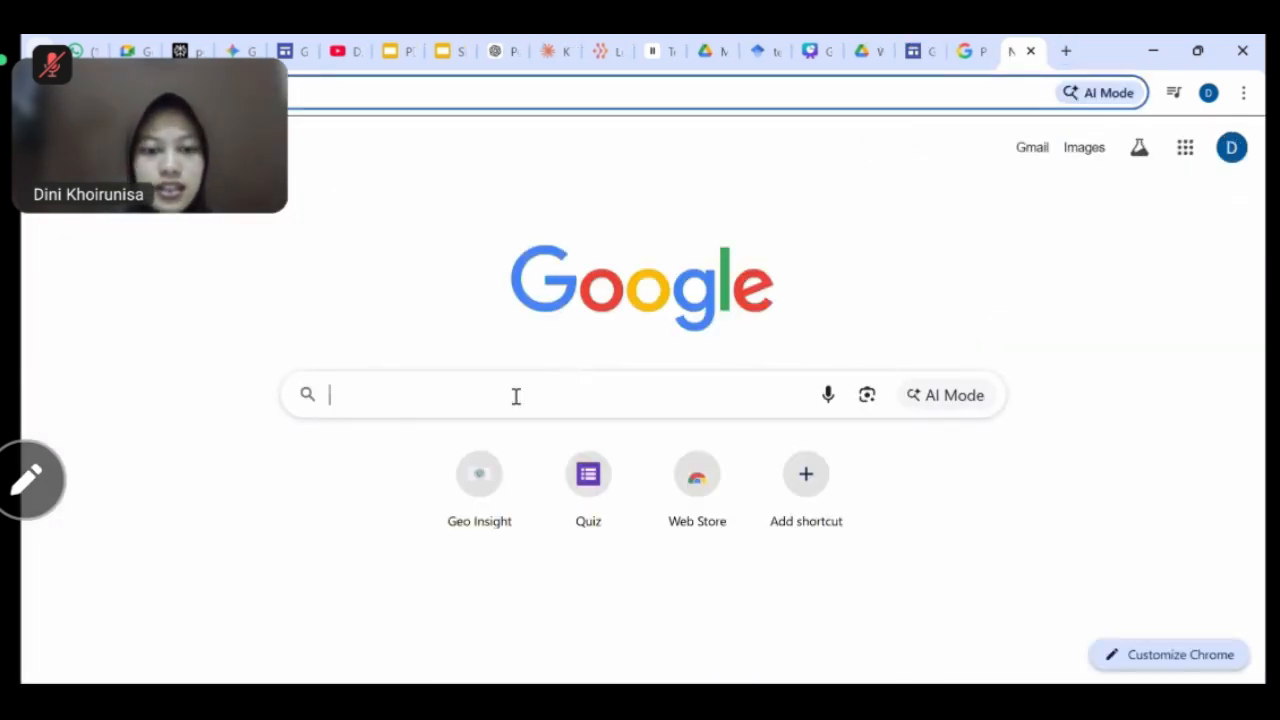
pyautogui.write('https://sites.google.com/view/geoinsight2/materi-geografi-sma/kelas-x/bab-1-pengetahuan-dasar-geografi')
pyautogui.press('Return')
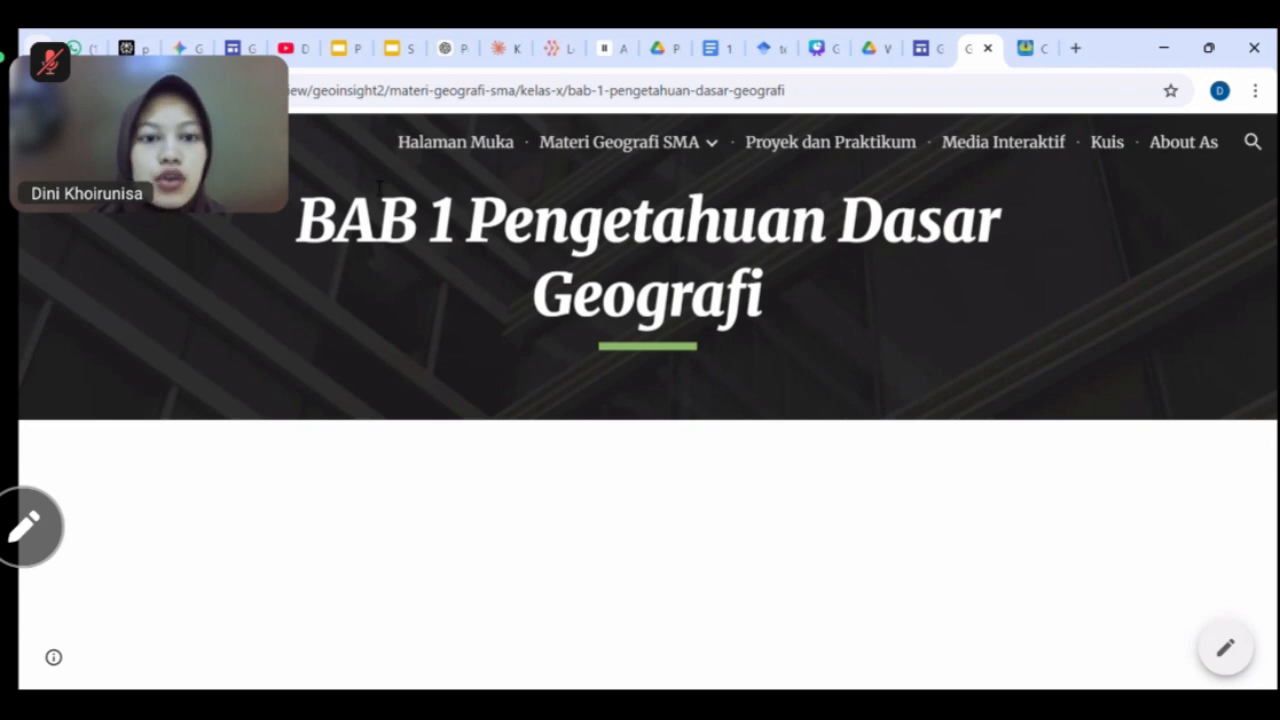
pyautogui.click(711, 50)
pyautogui.scroll(-1, 710, 376)
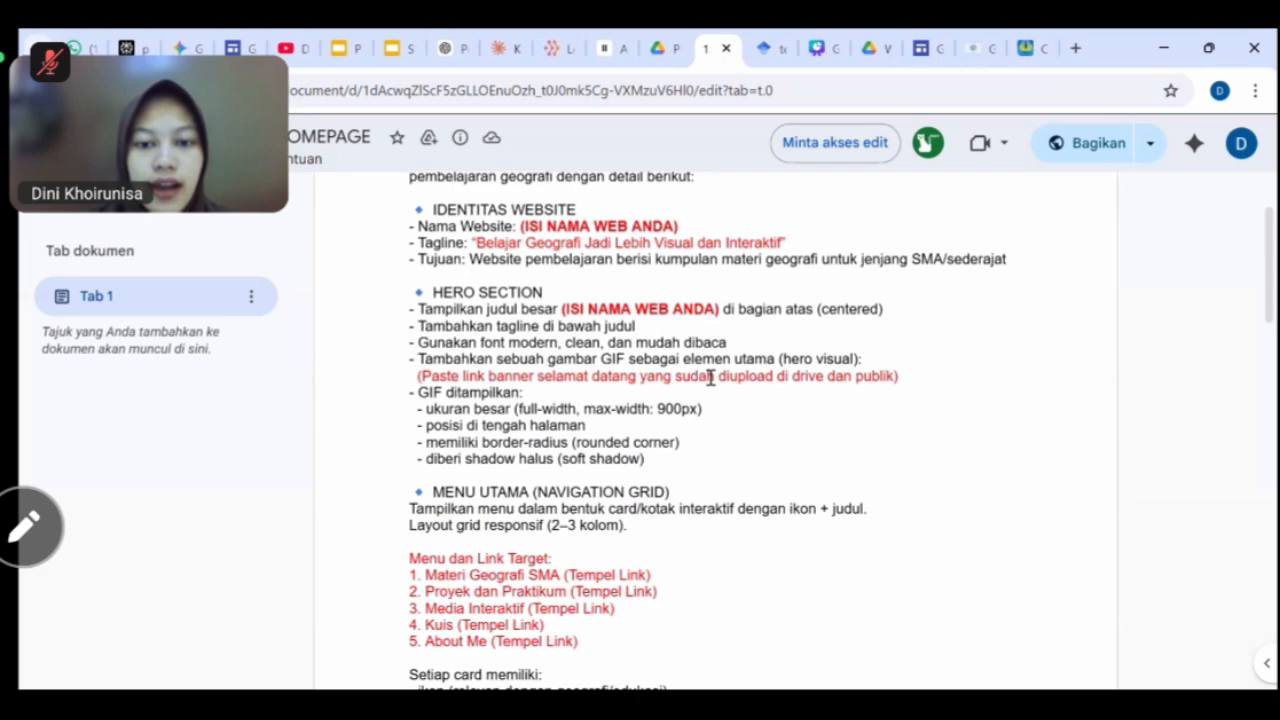
# Select and copy the whole homepage prompt, from 'Buatkan' to its last line.
pyautogui.scroll(-1, 711, 377)
pyautogui.scroll(-2, 710, 376)
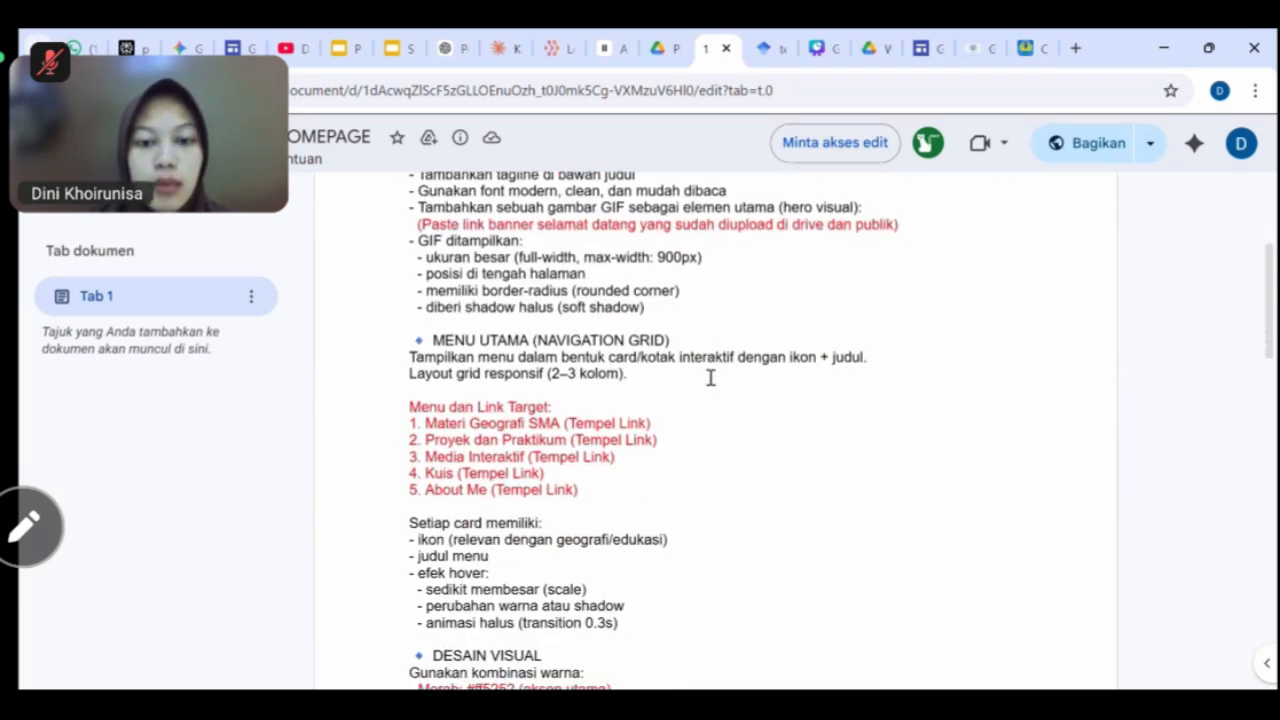
pyautogui.scroll(5, 709, 374)
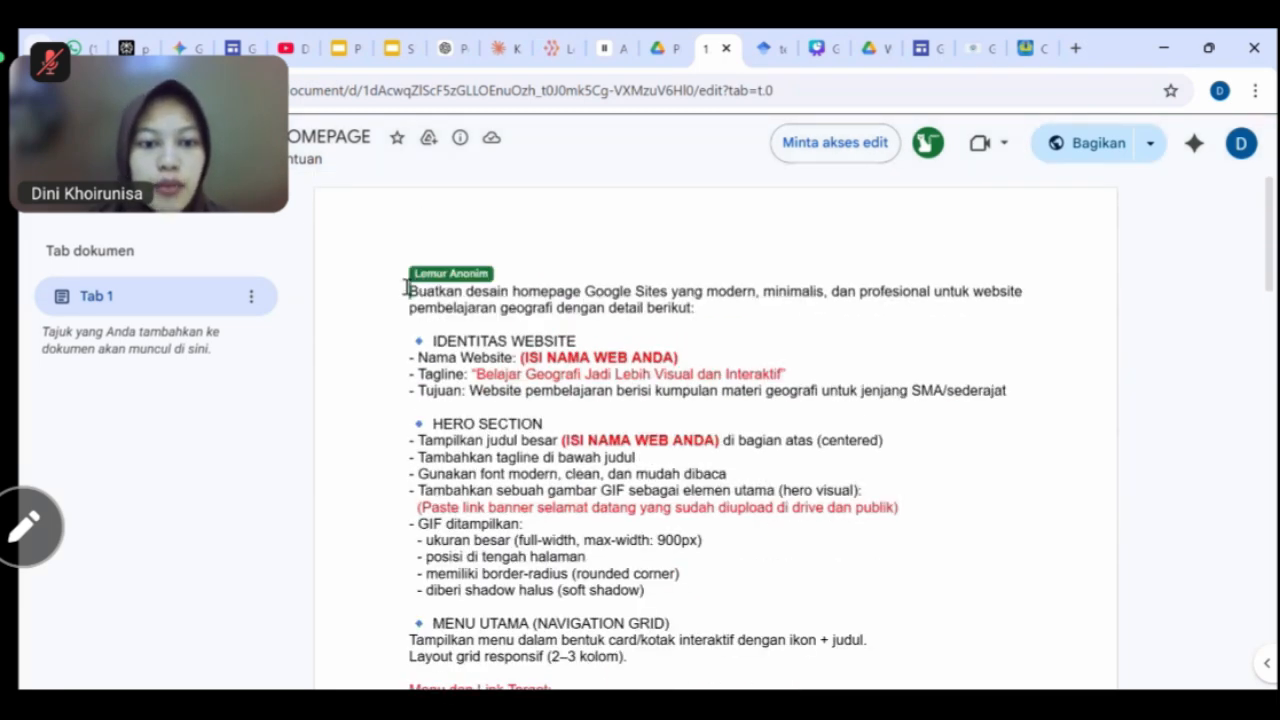
pyautogui.moveTo(406, 290); pyautogui.dragTo(588, 592)
pyautogui.moveTo(588, 684); pyautogui.dragTo(789, 589)
pyautogui.scroll(-2, 789, 589)
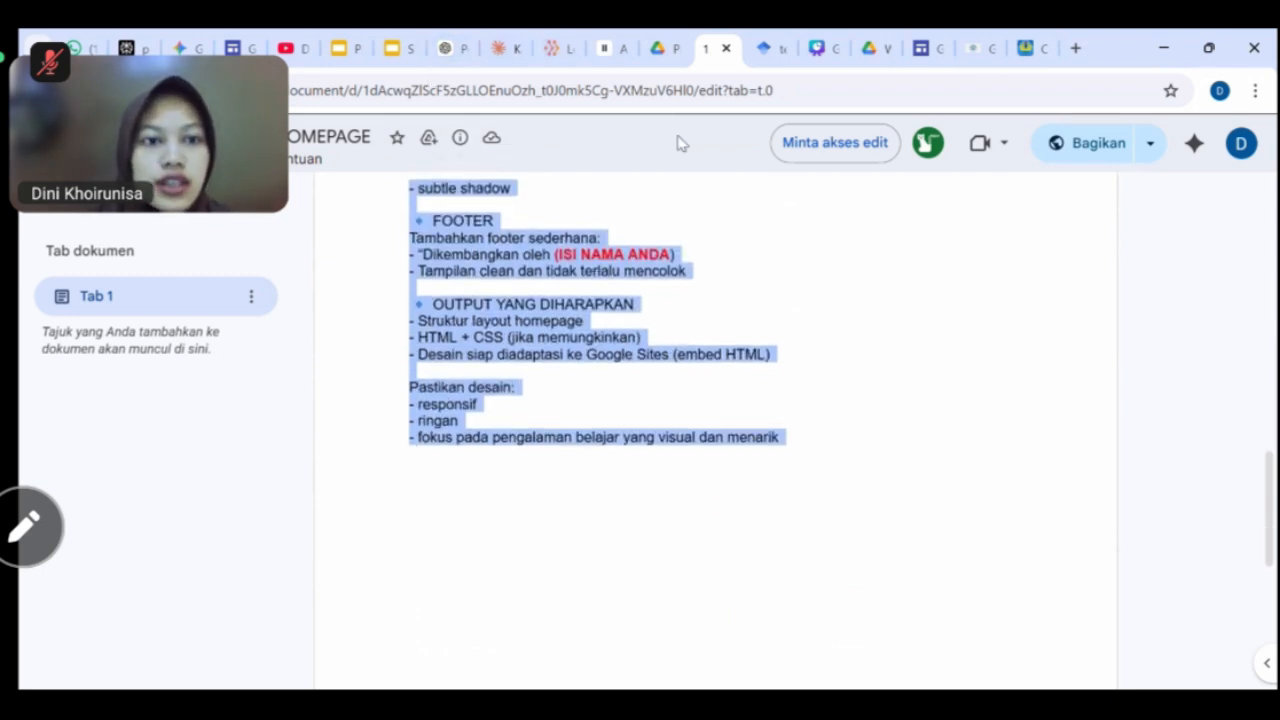
pyautogui.click(182, 48)
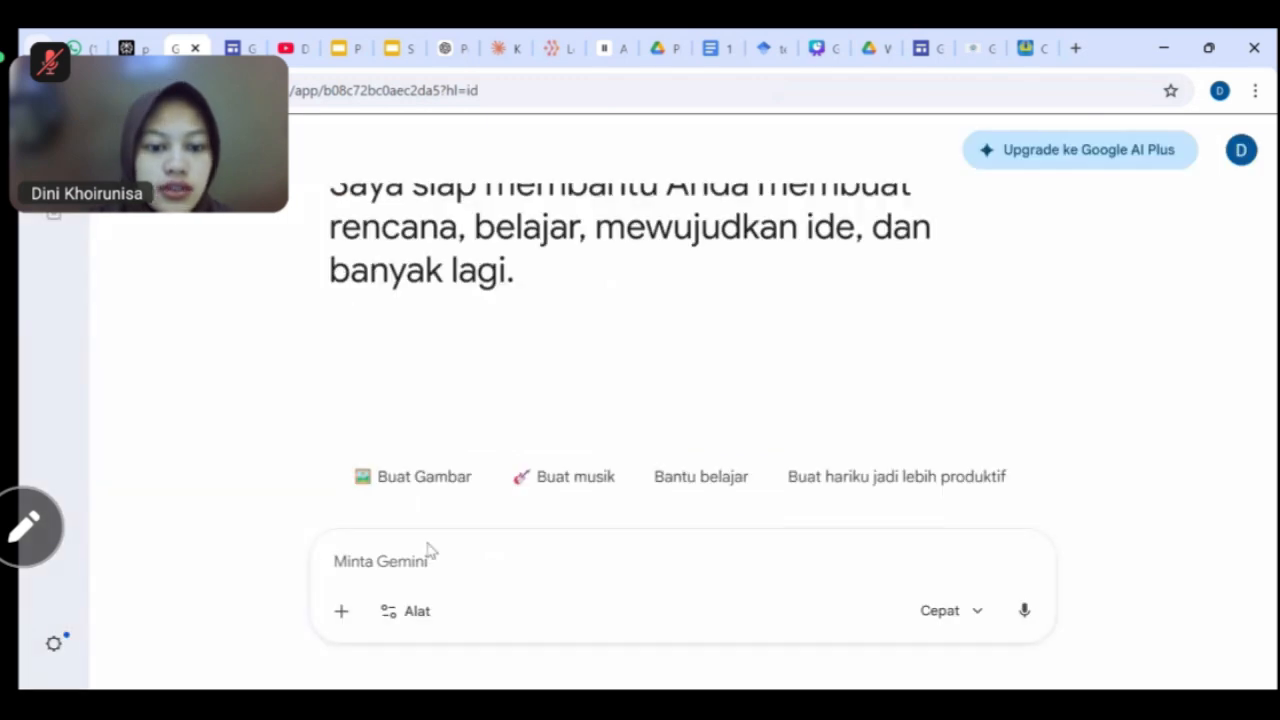
# Enable Canvas, paste the homepage prompt, and set the website name to Geo Insight.
pyautogui.click(375, 608)
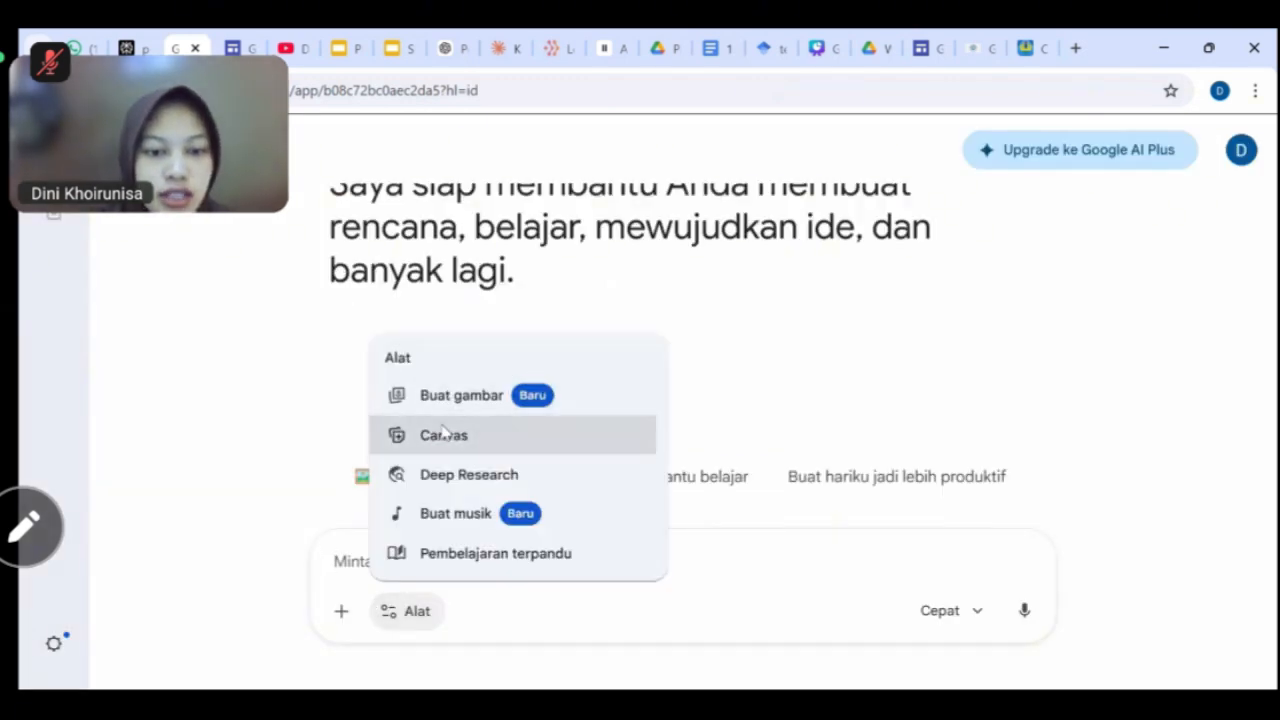
pyautogui.click(435, 434)
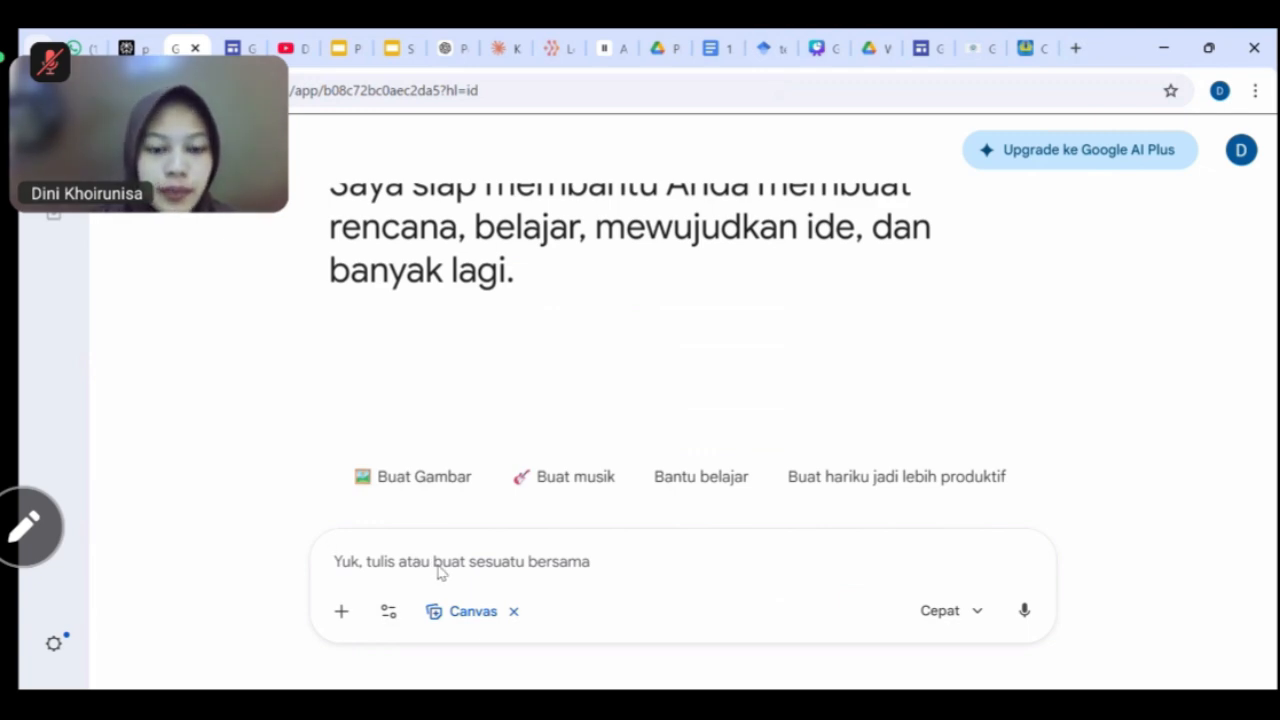
pyautogui.hotkey('ctrl', 'v')
pyautogui.scroll(10, 571, 491)
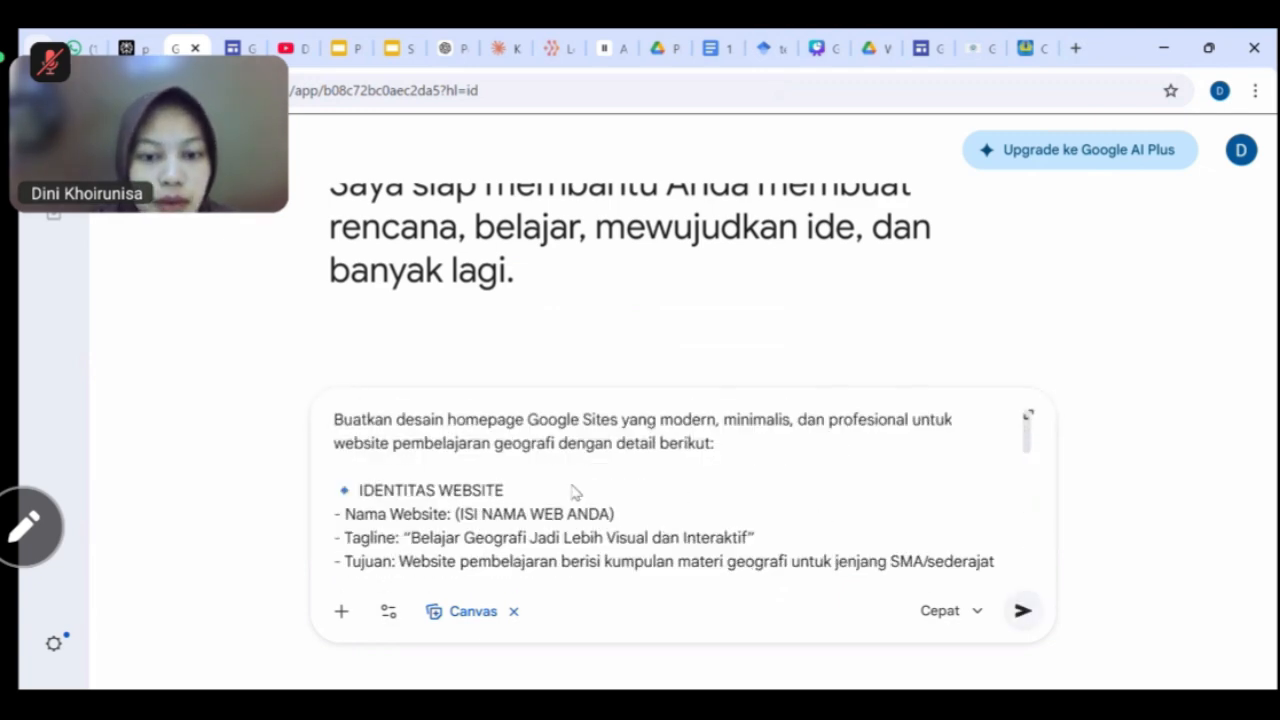
pyautogui.scroll(-1, 590, 510)
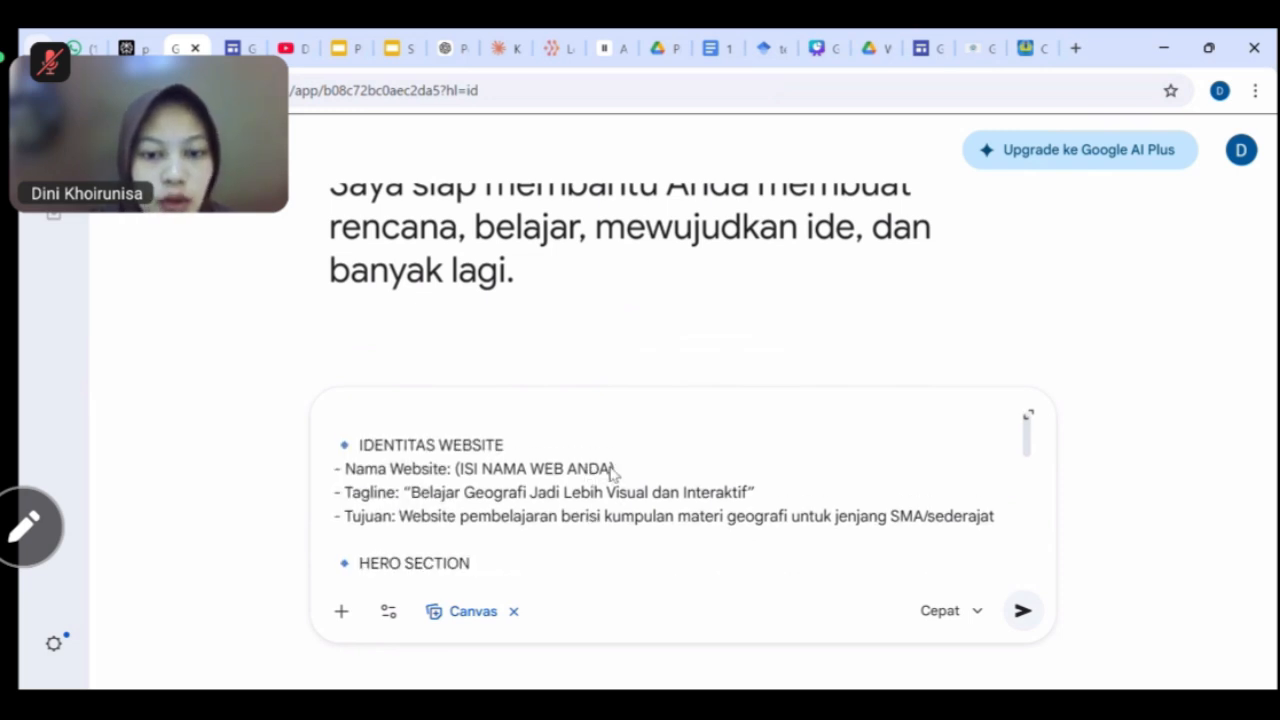
pyautogui.moveTo(614, 468); pyautogui.dragTo(458, 468)
pyautogui.press('BackSpace')
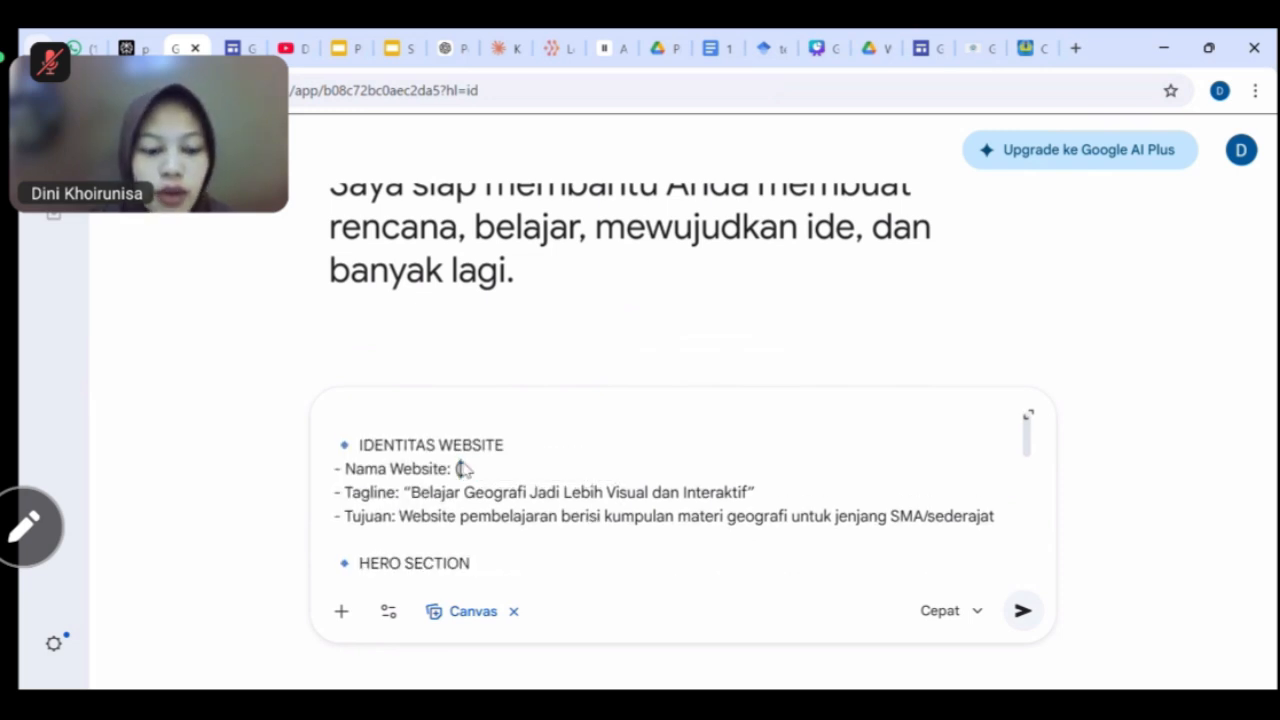
pyautogui.write('Geo')
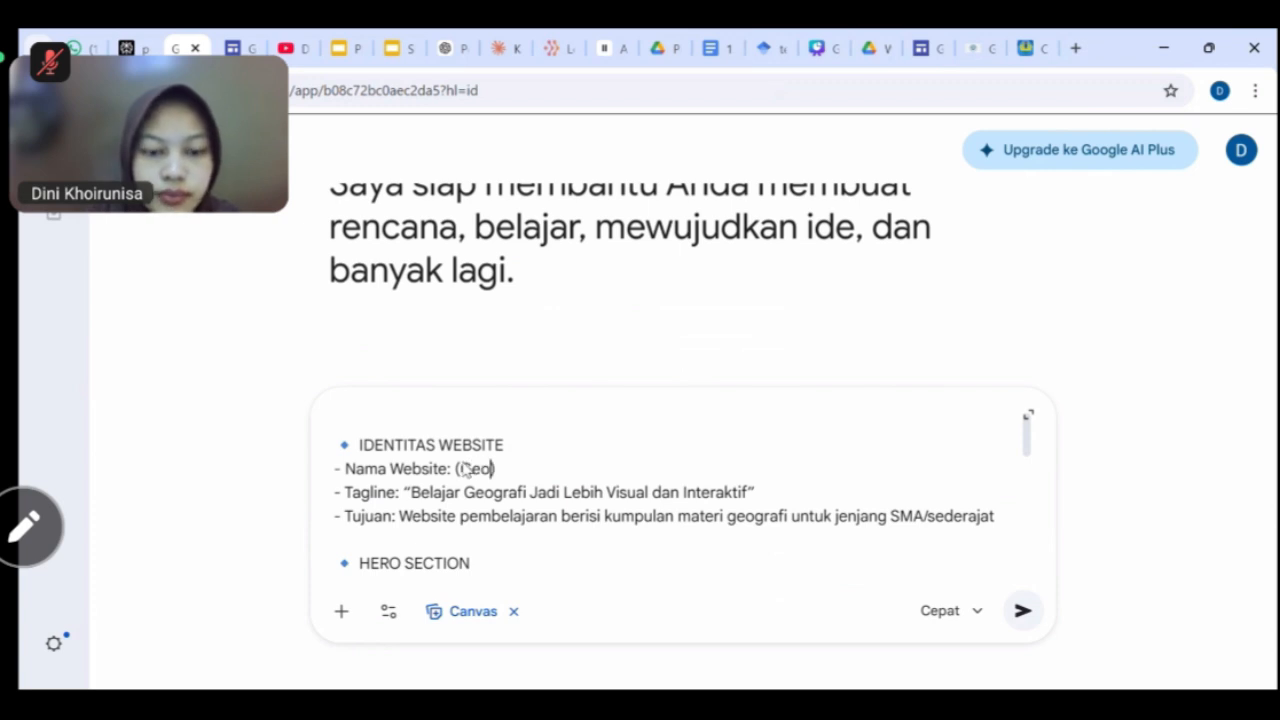
pyautogui.write(' Insight')
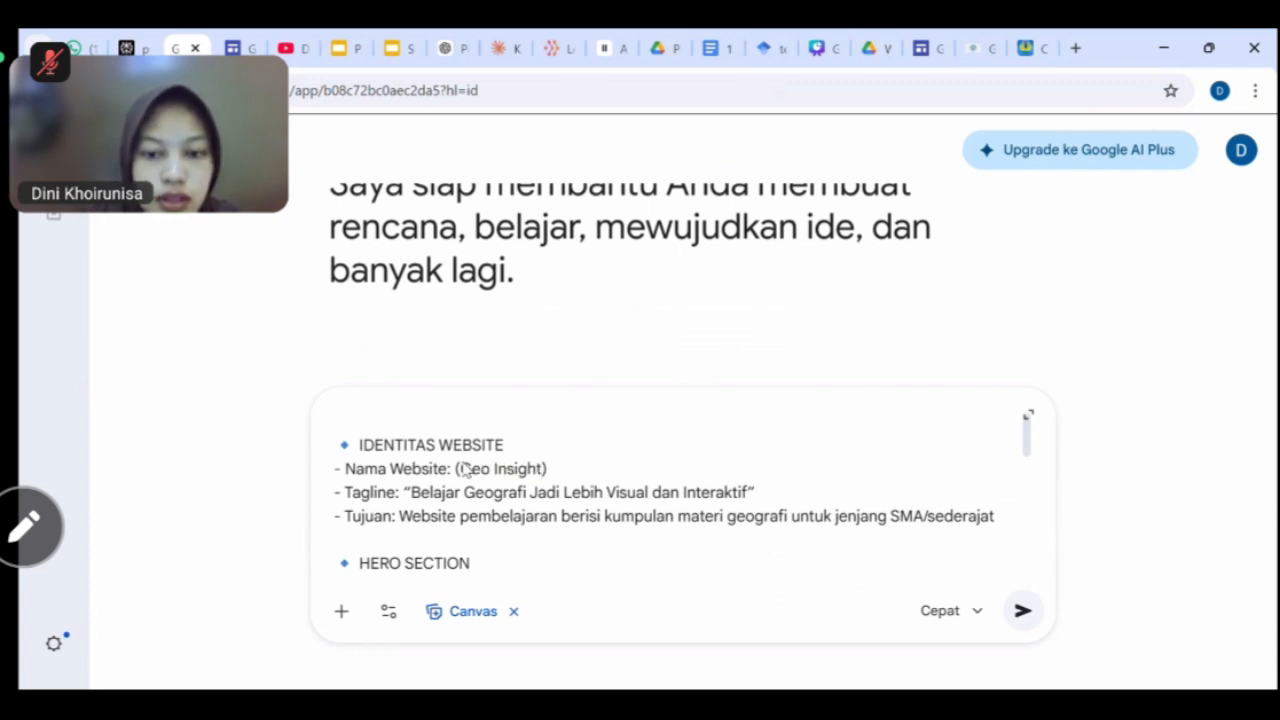
# Replace the tagline with 'Jelajahi Bumi, Perluas Wawasanmu'.
pyautogui.scroll(-1, 465, 470)
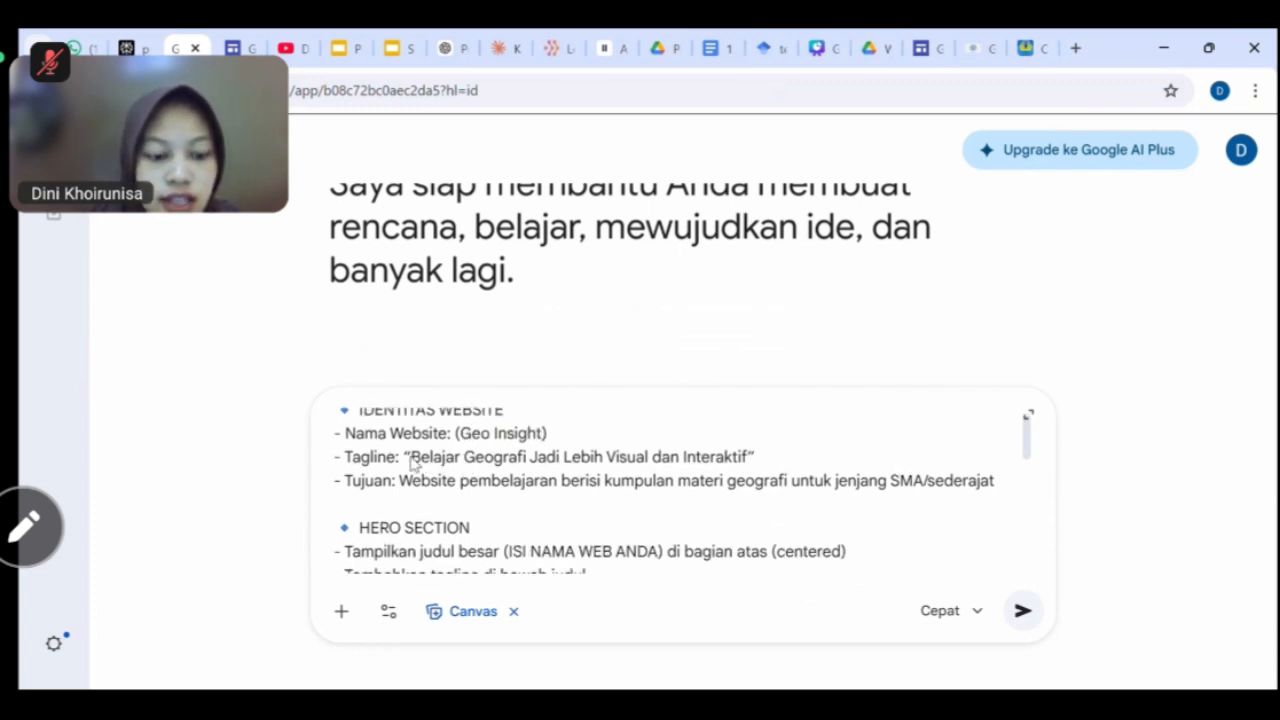
pyautogui.moveTo(412, 462); pyautogui.dragTo(745, 466)
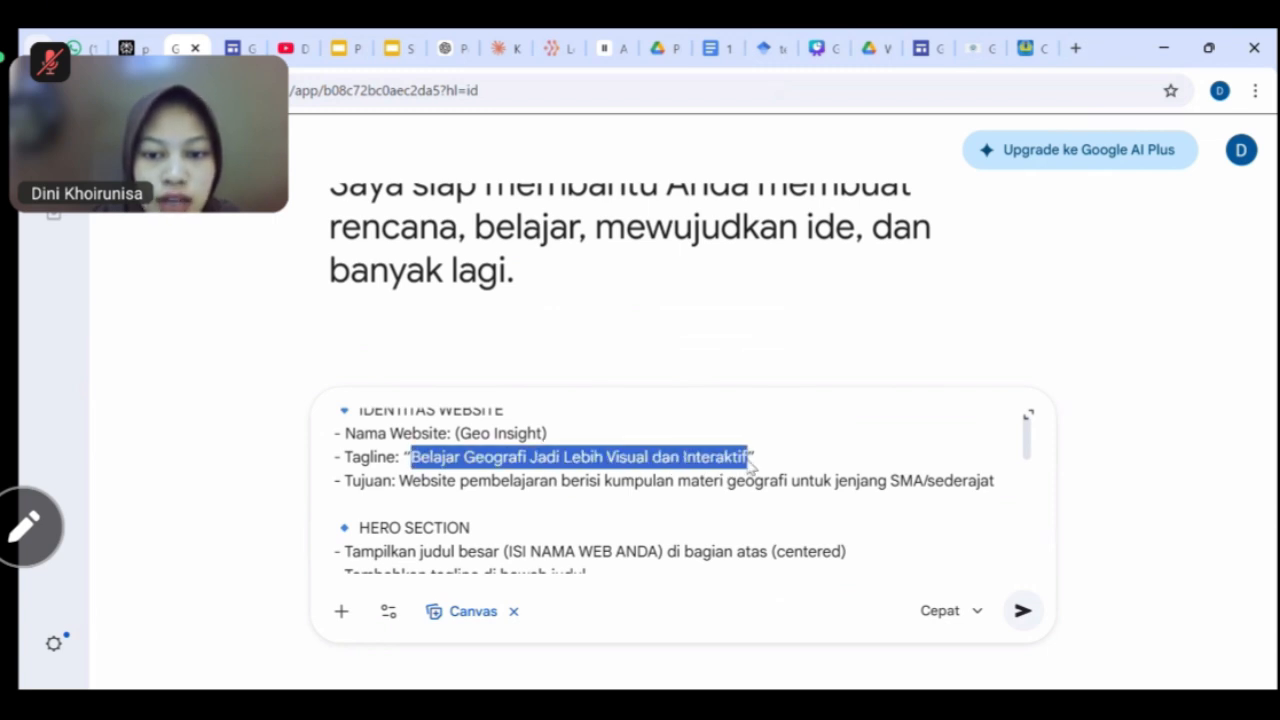
pyautogui.press('BackSpace')
pyautogui.write('Perl')
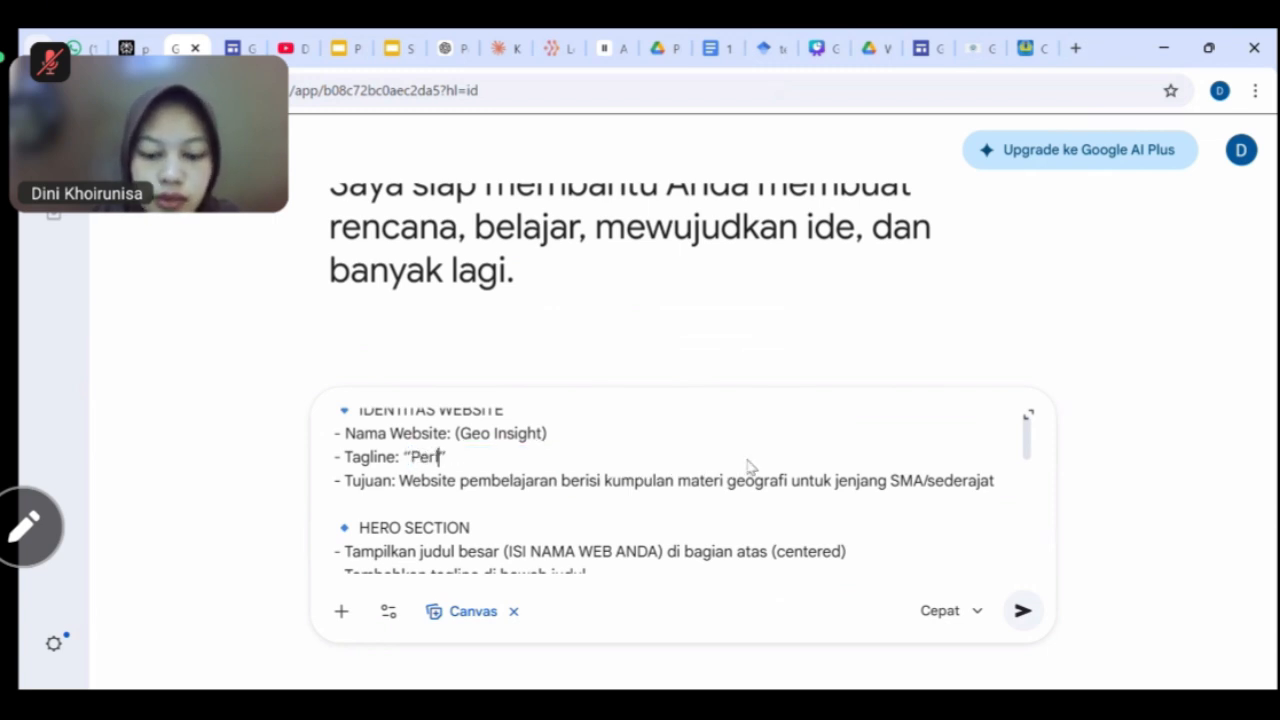
pyautogui.write('uas')
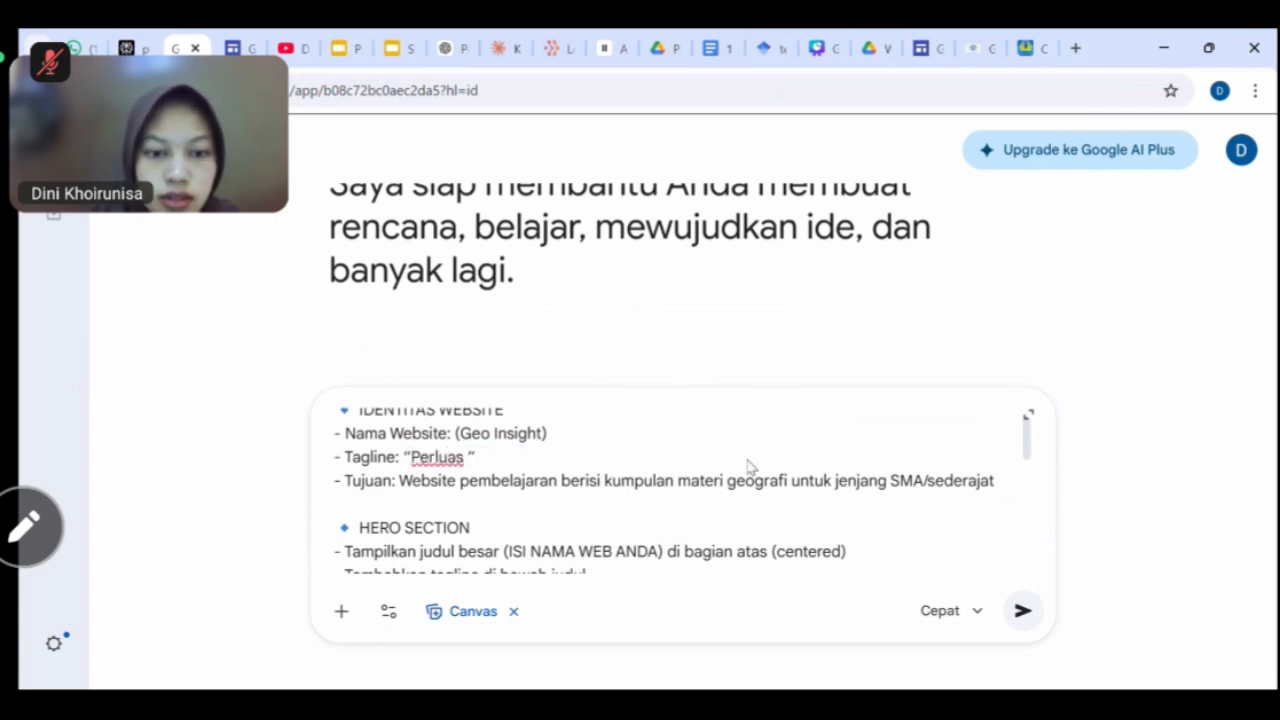
pyautogui.press('BackSpace')
pyautogui.press('BackSpace')
pyautogui.press('BackSpace')
pyautogui.press('BackSpace')
pyautogui.press('BackSpace')
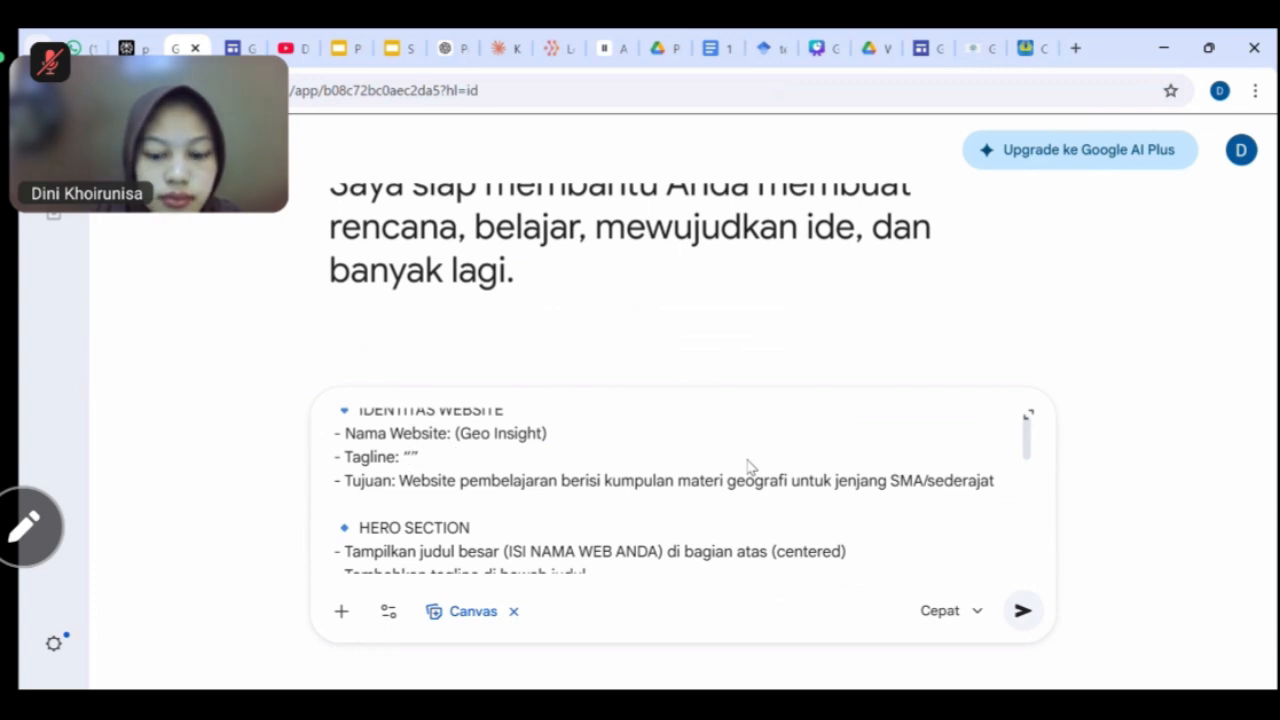
pyautogui.write('Jelajahi')
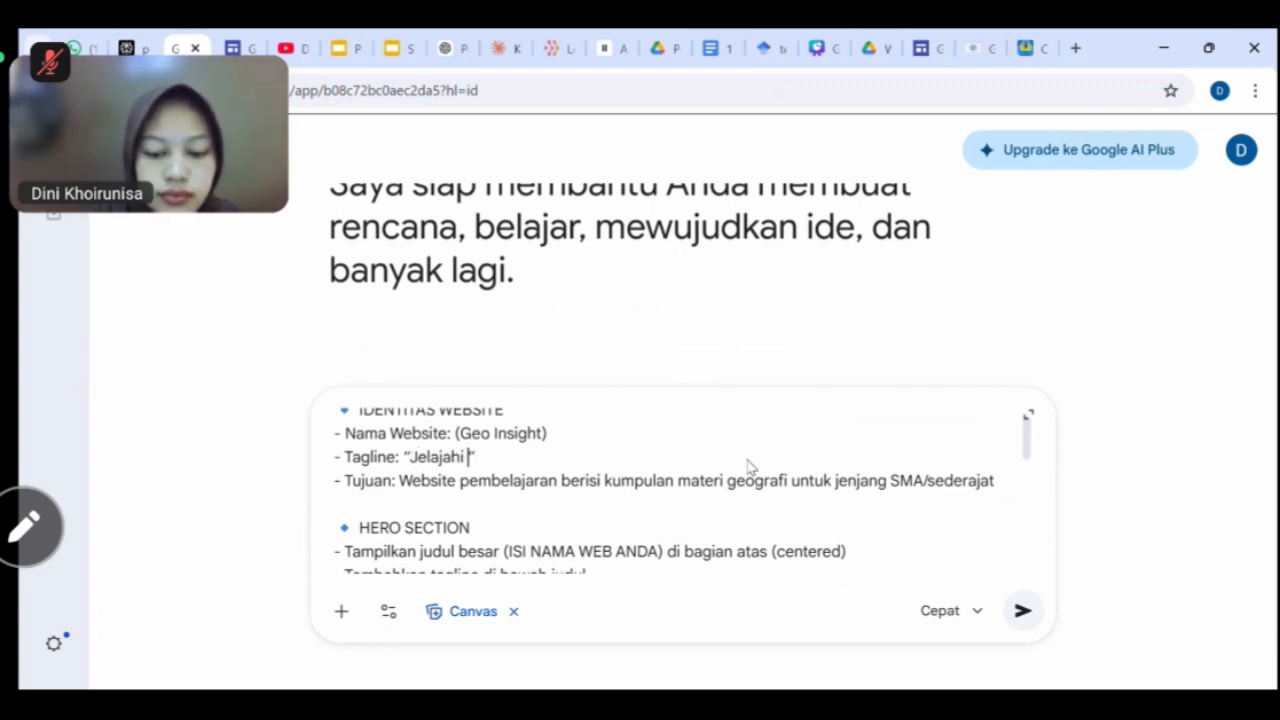
pyautogui.write(' Bumi, ')
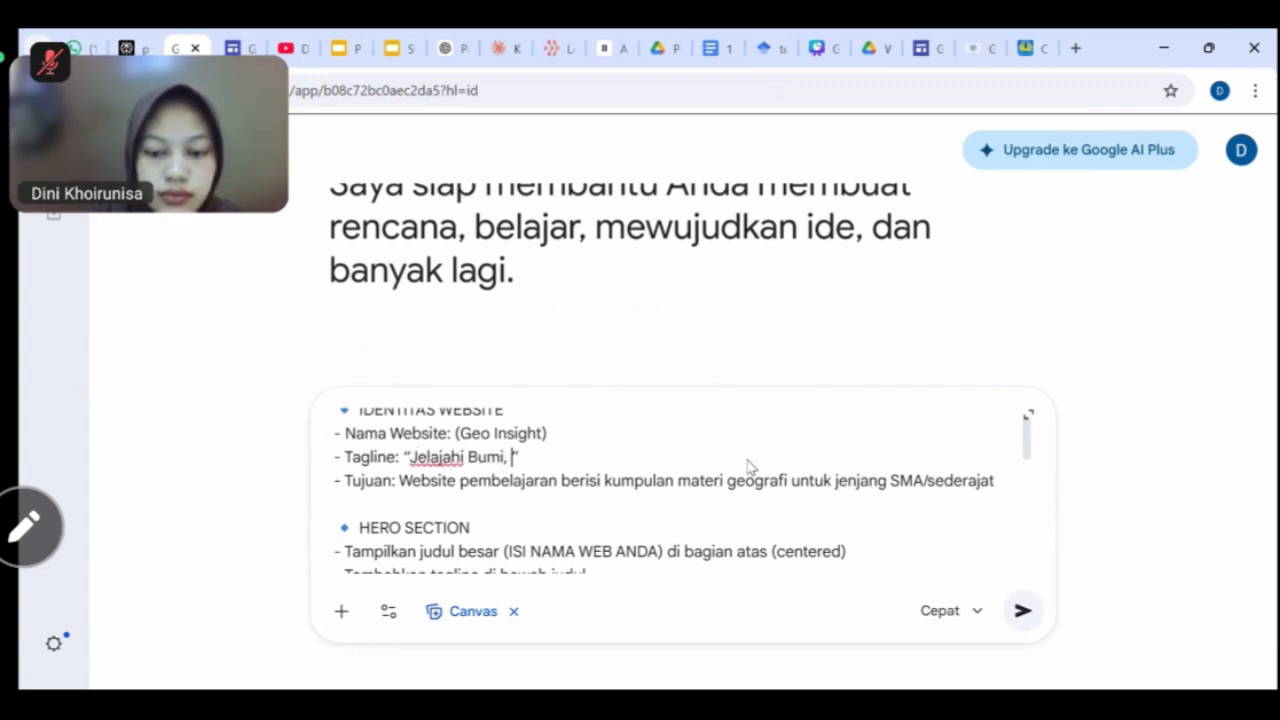
pyautogui.write('Perluas')
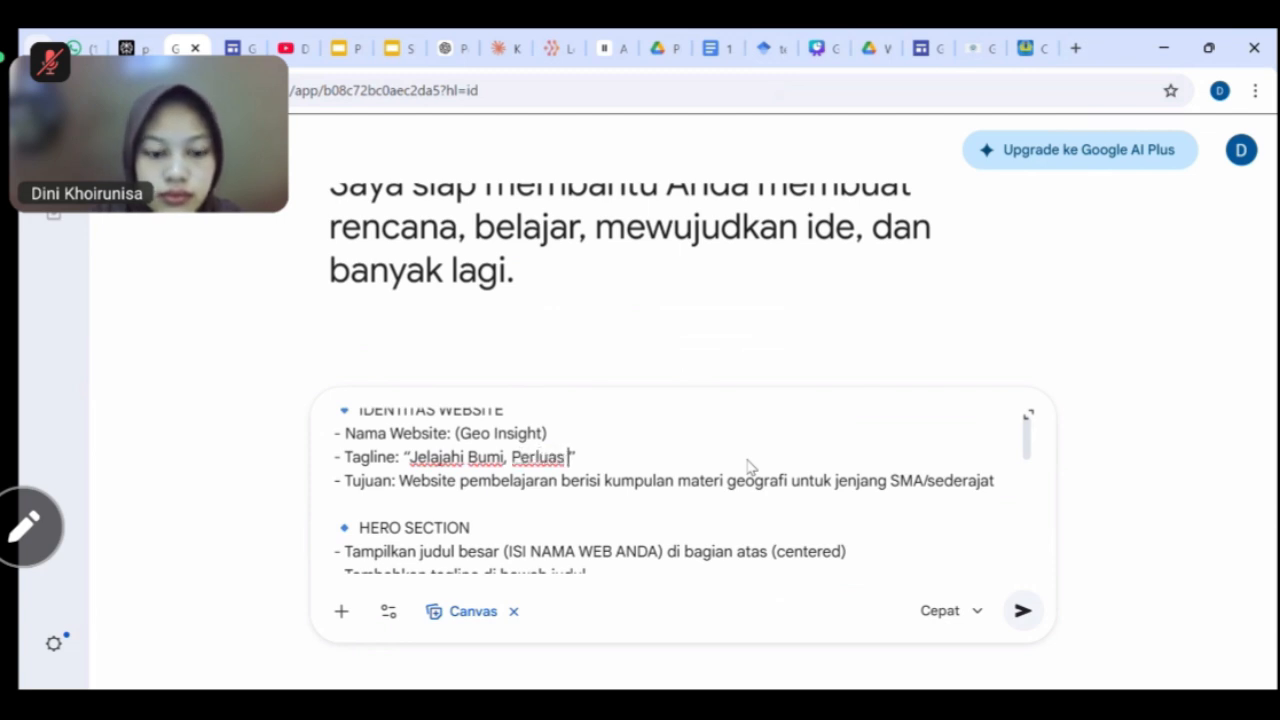
pyautogui.write(' Wawasa')
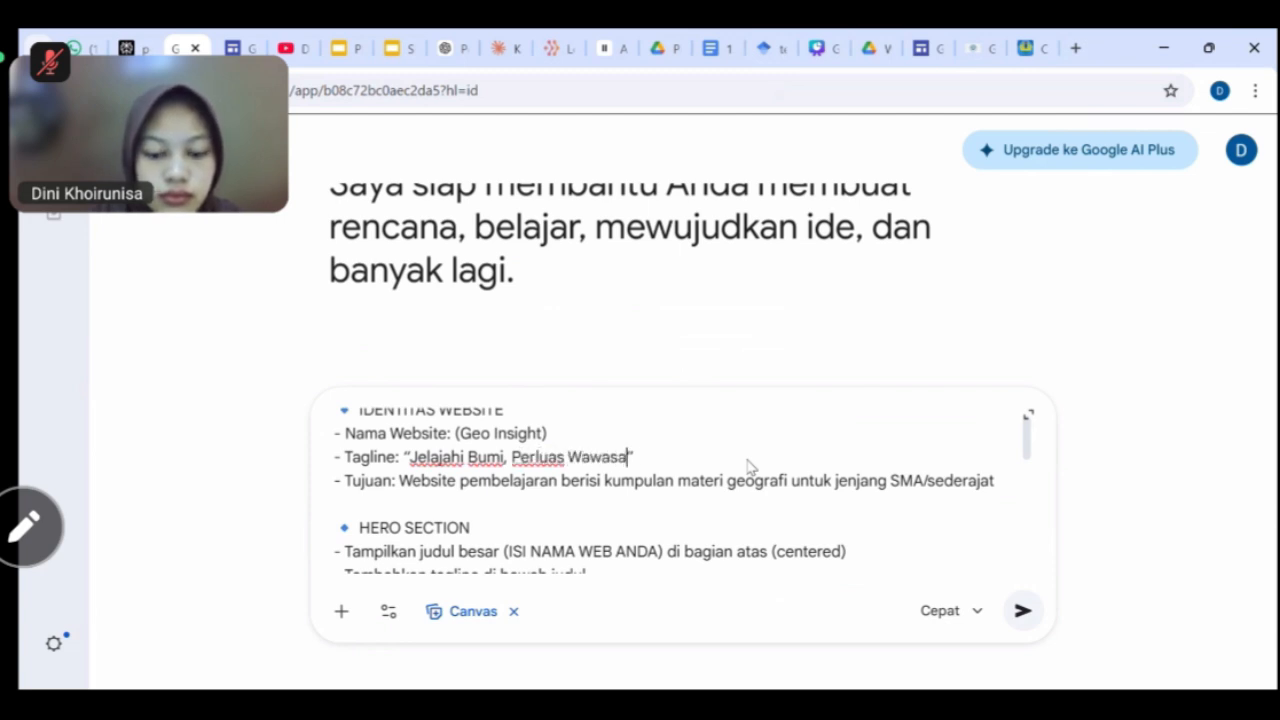
pyautogui.write('nmu')
# Replace the hero title placeholder ISI NAMA WEB ANDA with Geo Insight.
pyautogui.scroll(-3, 750, 466)
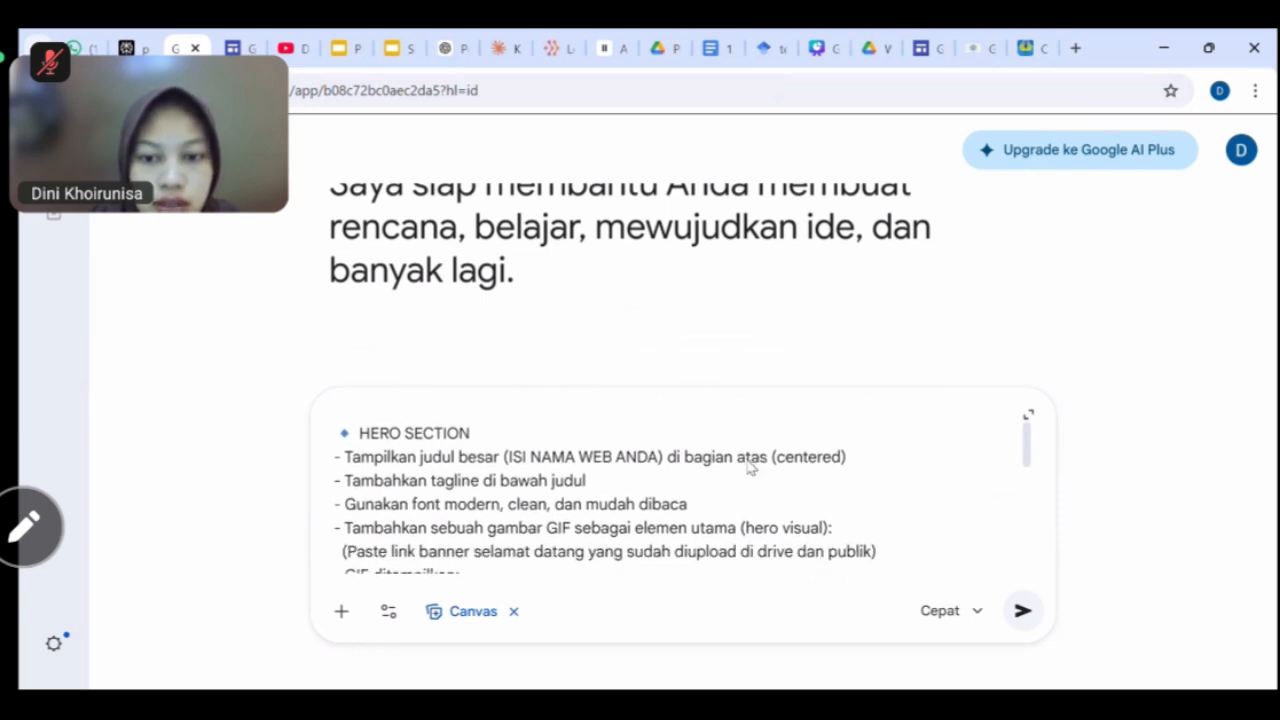
pyautogui.scroll(-1, 749, 463)
pyautogui.moveTo(636, 450); pyautogui.dragTo(513, 450)
pyautogui.write('Geo ')
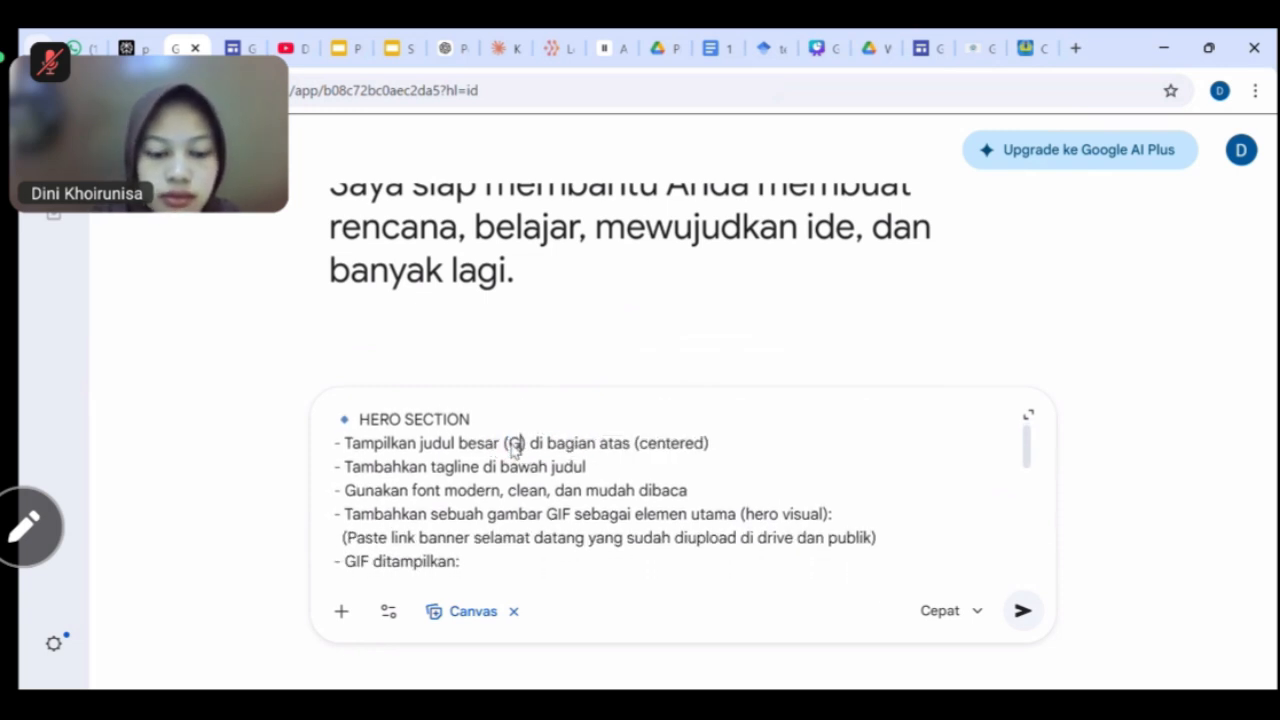
pyautogui.write('Insight')
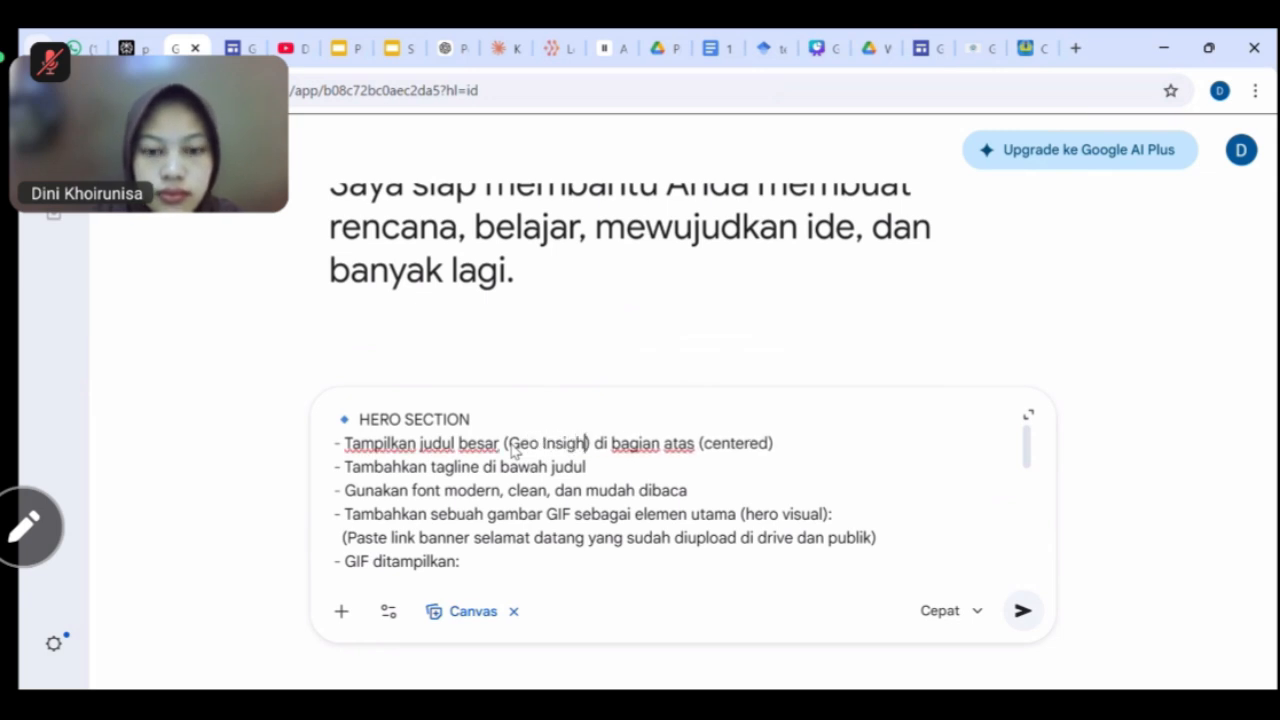
pyautogui.scroll(-2, 512, 450)
pyautogui.scroll(-5, 512, 448)
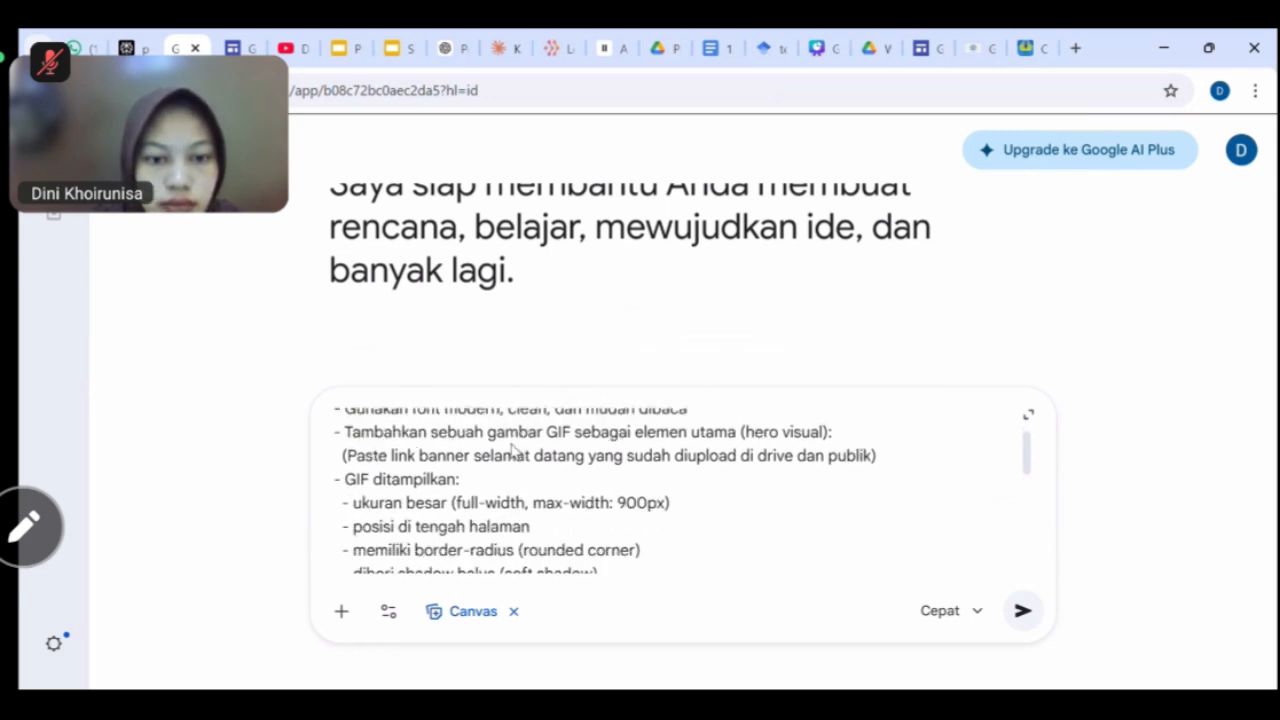
pyautogui.scroll(-3, 512, 450)
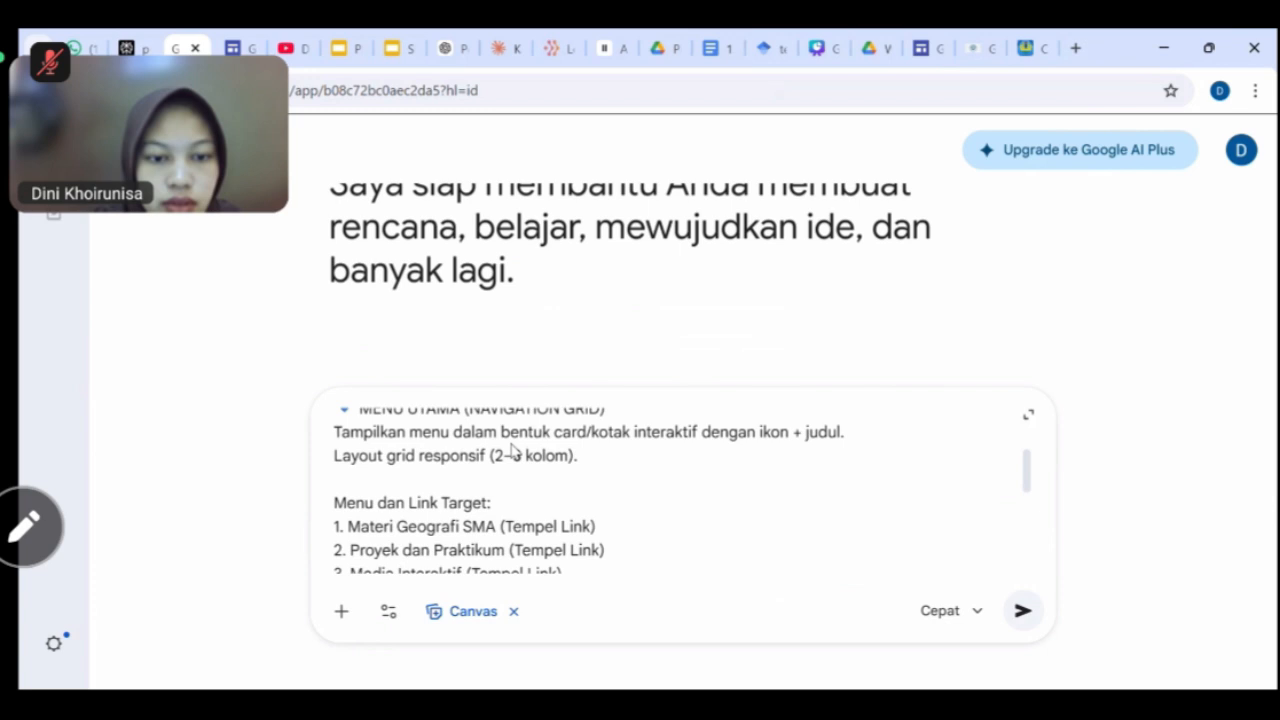
pyautogui.scroll(-1, 600, 460)
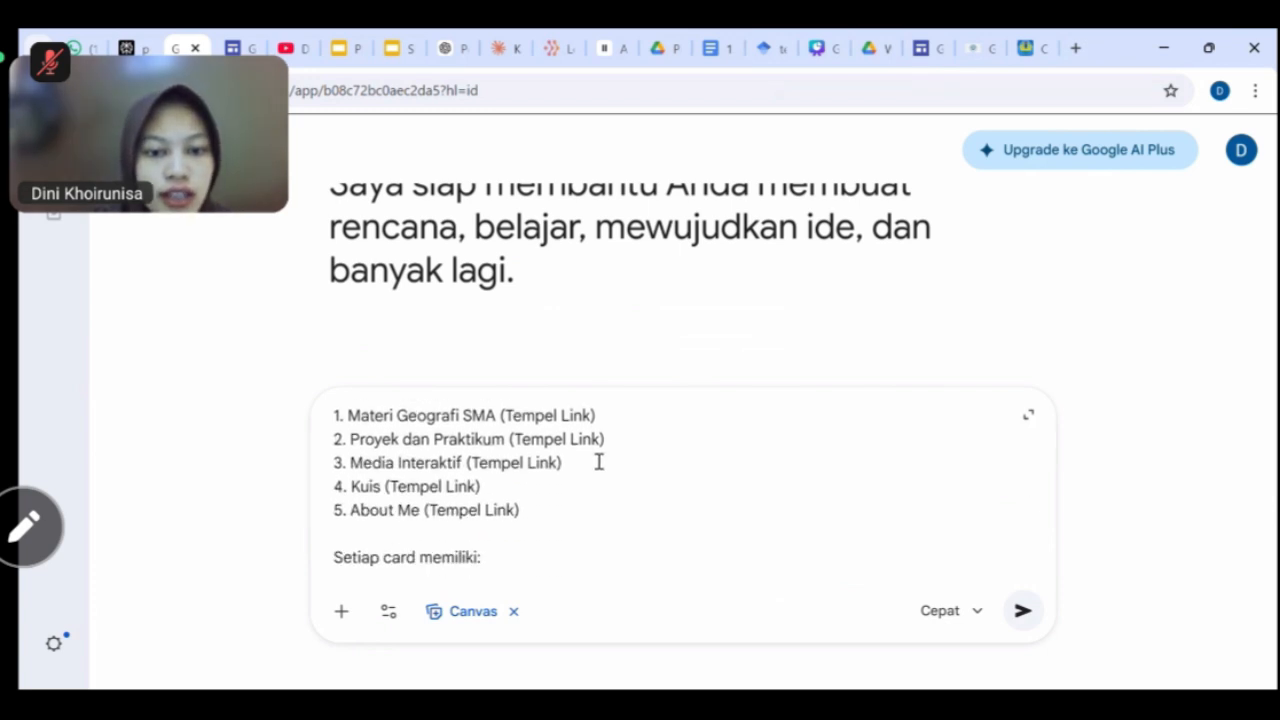
# Replace the first menu item's Tempel Link placeholder with the Materi Geografi SMA page address.
pyautogui.click(979, 50)
pyautogui.moveTo(641, 155)
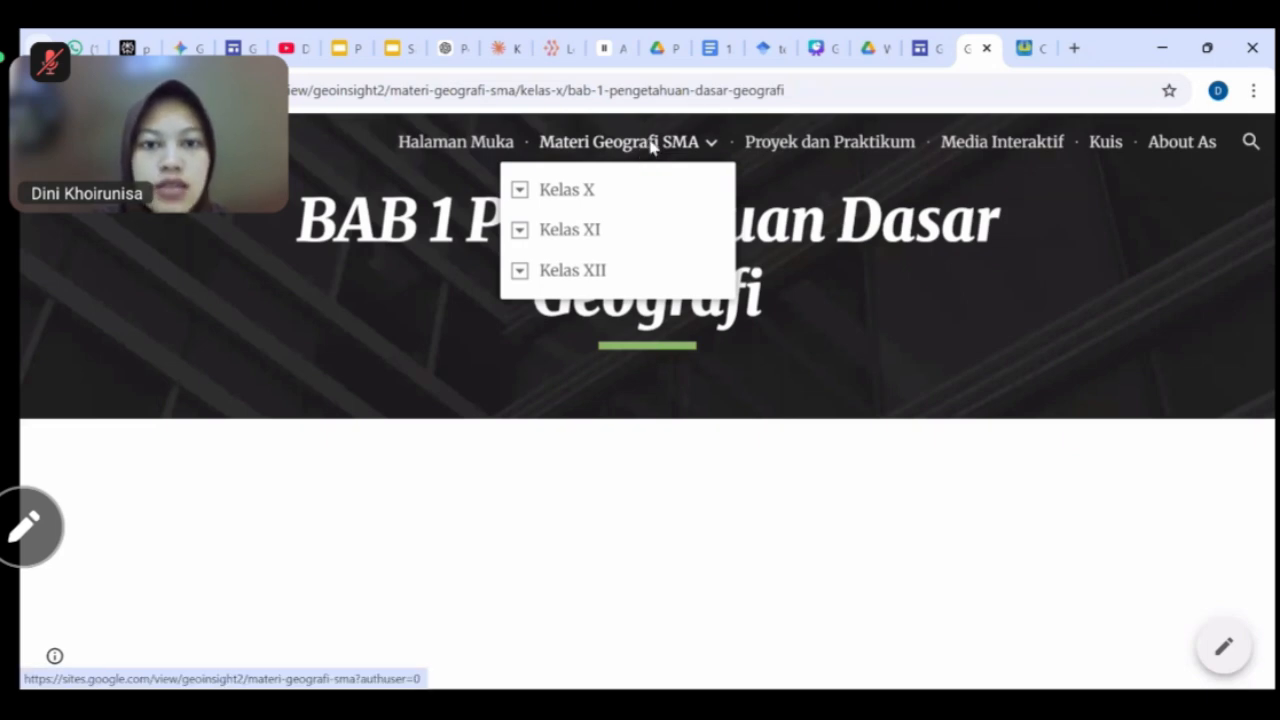
pyautogui.click(651, 146)
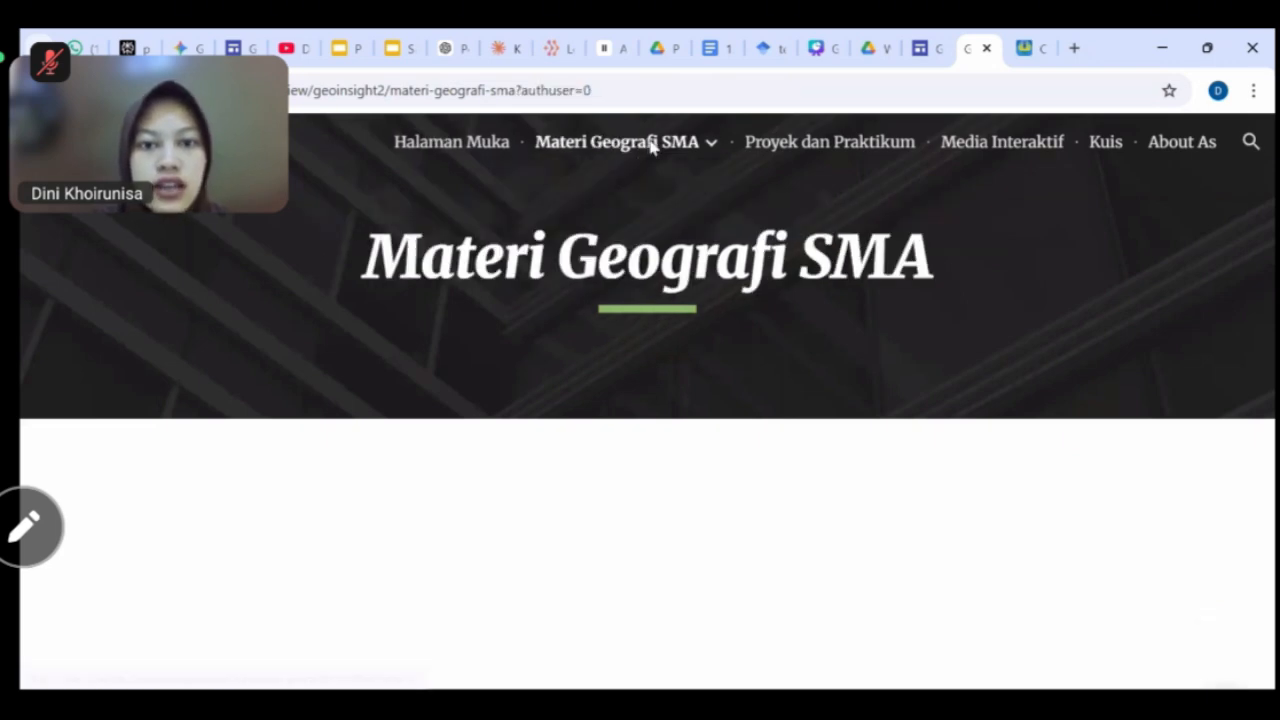
pyautogui.click(596, 89)
pyautogui.hotkey('ctrl', 'c')
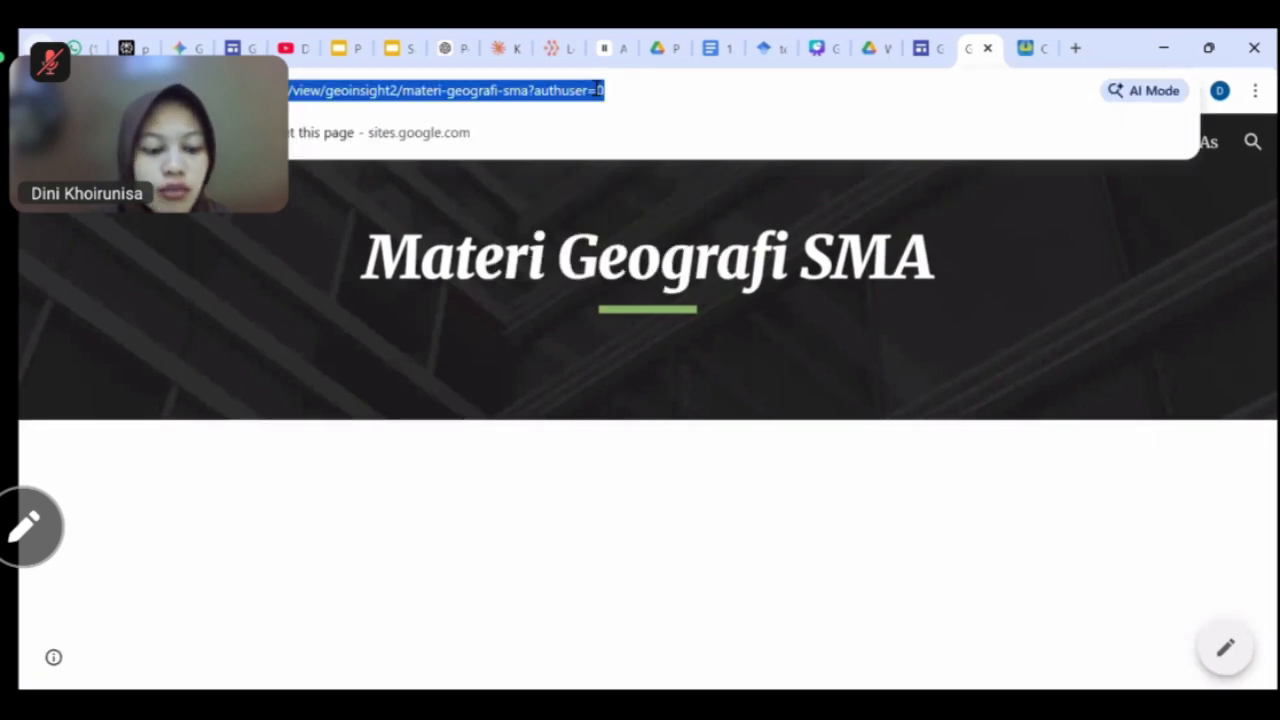
pyautogui.moveTo(592, 495); pyautogui.dragTo(518, 495)
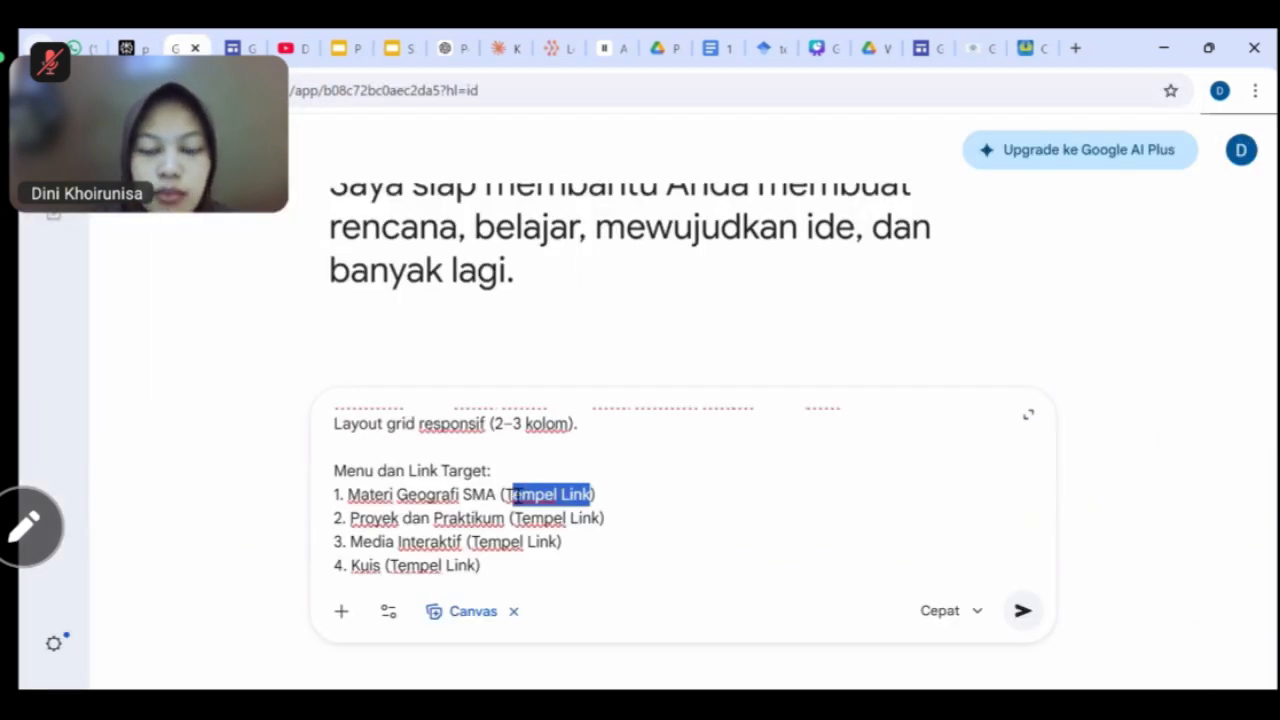
pyautogui.press('BackSpace')
pyautogui.hotkey('ctrl', 'v')
pyautogui.scroll(-2, 518, 500)
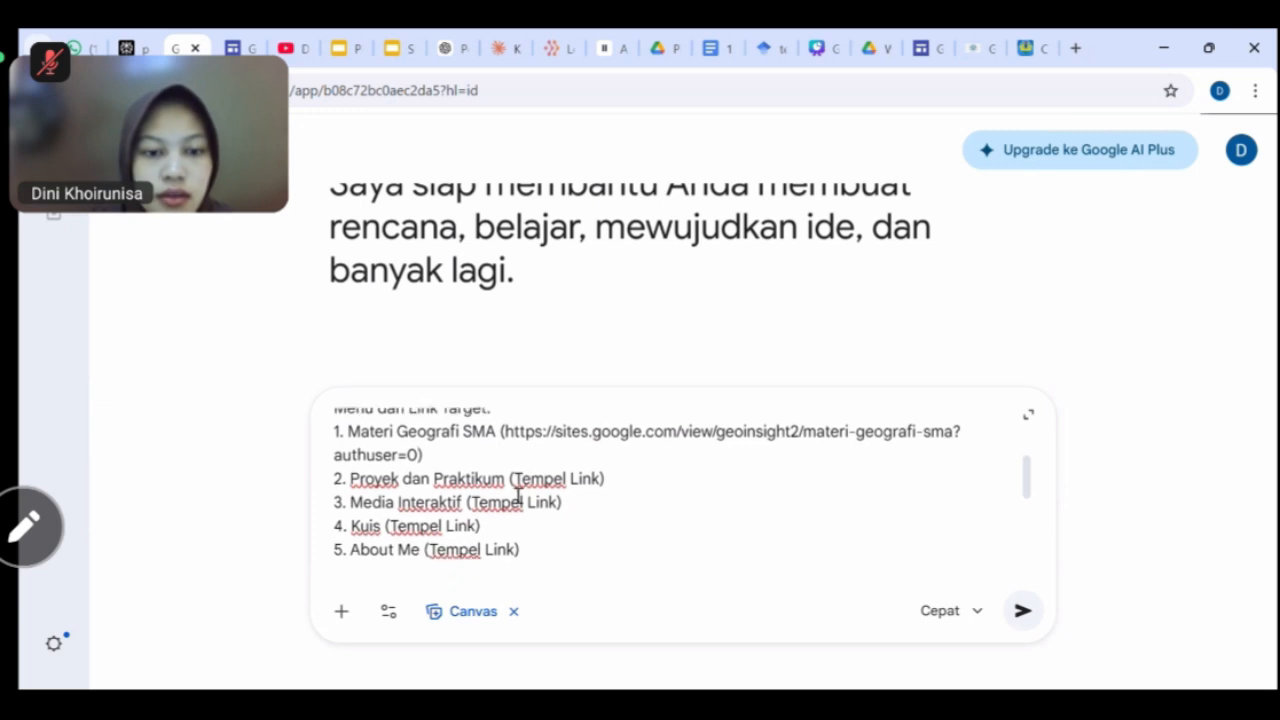
pyautogui.scroll(1, 490, 478)
pyautogui.scroll(-1, 490, 478)
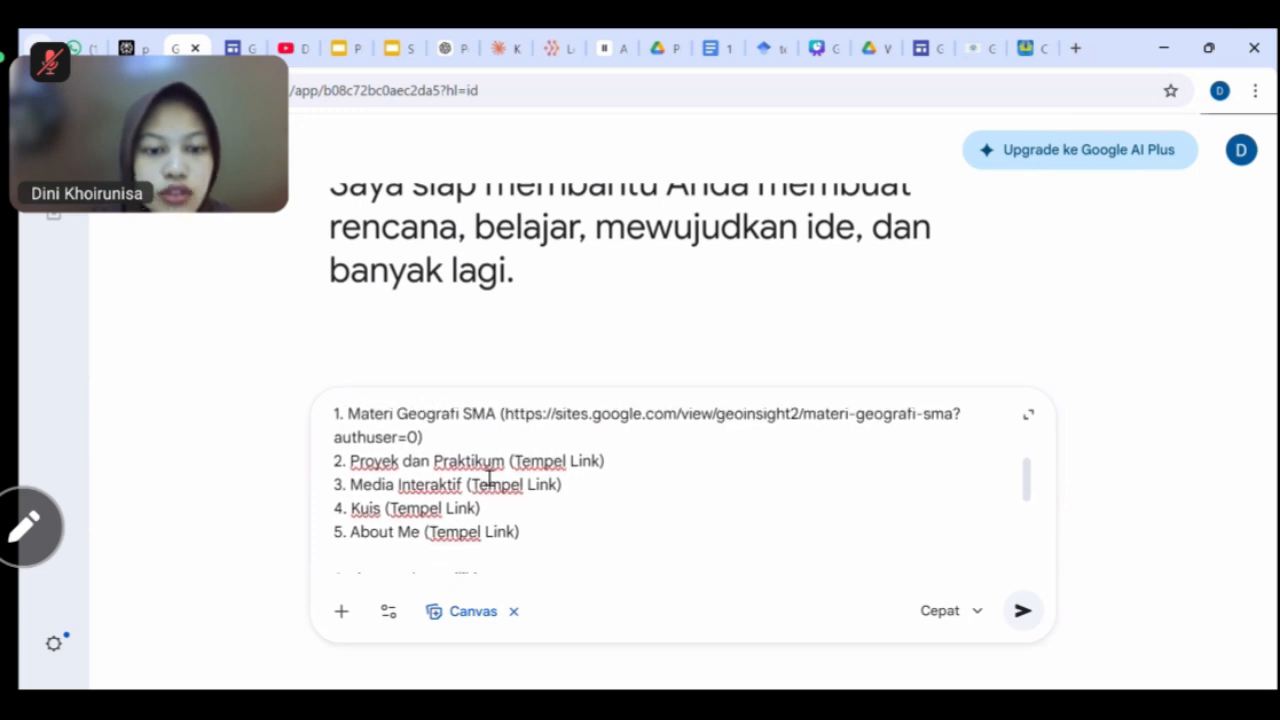
pyautogui.scroll(1, 413, 487)
pyautogui.scroll(-1, 493, 508)
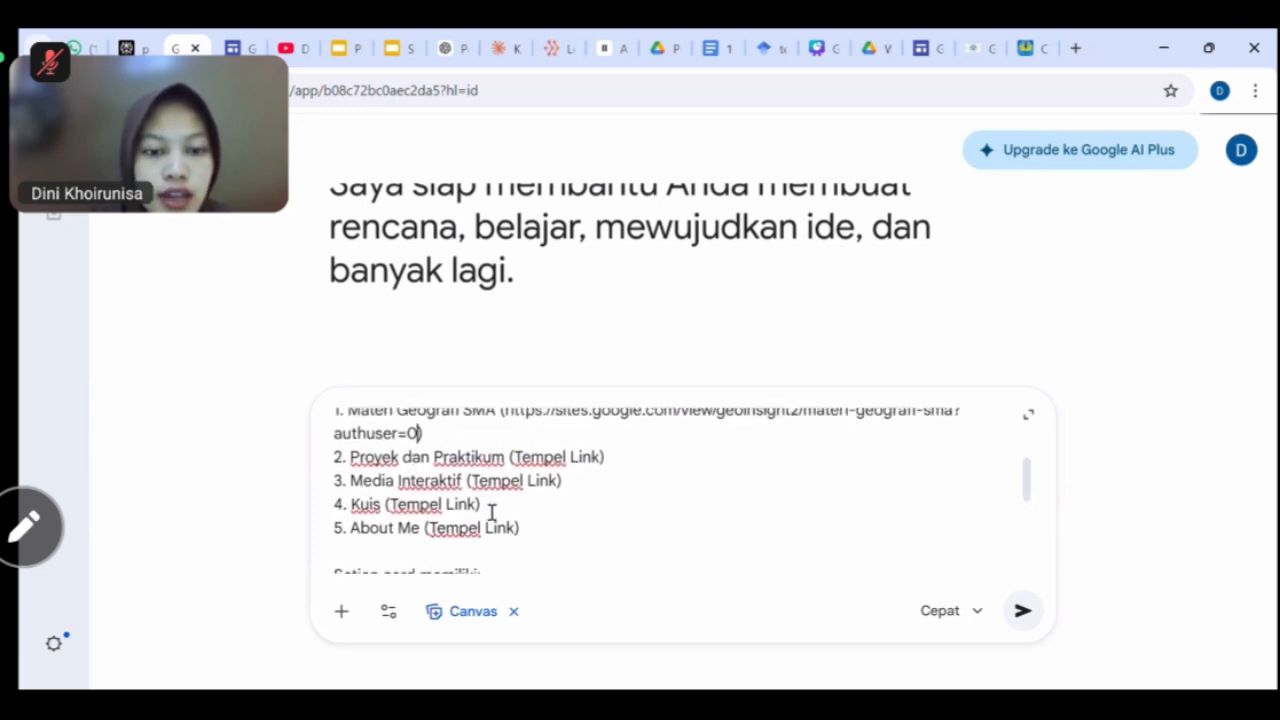
# Put the Proyek dan Praktikum page address on its menu line.
pyautogui.click(980, 48)
pyautogui.click(815, 145)
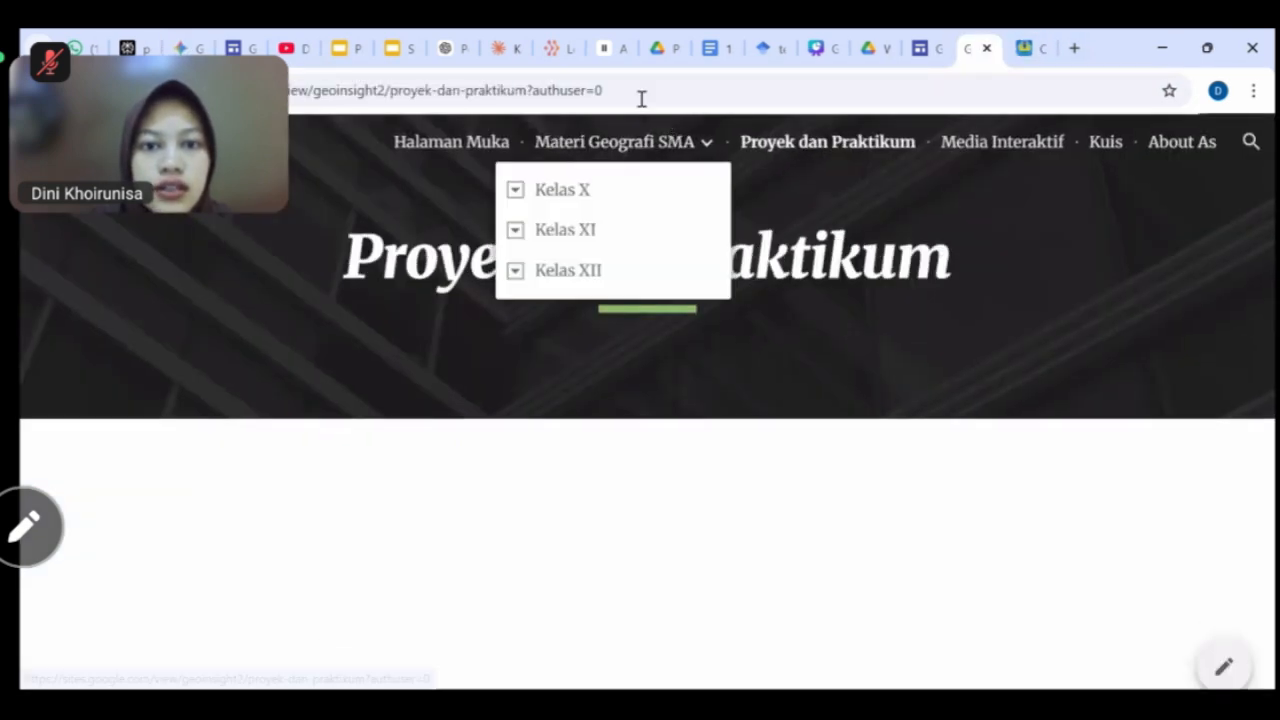
pyautogui.click(641, 98)
pyautogui.hotkey('ctrl', 'c')
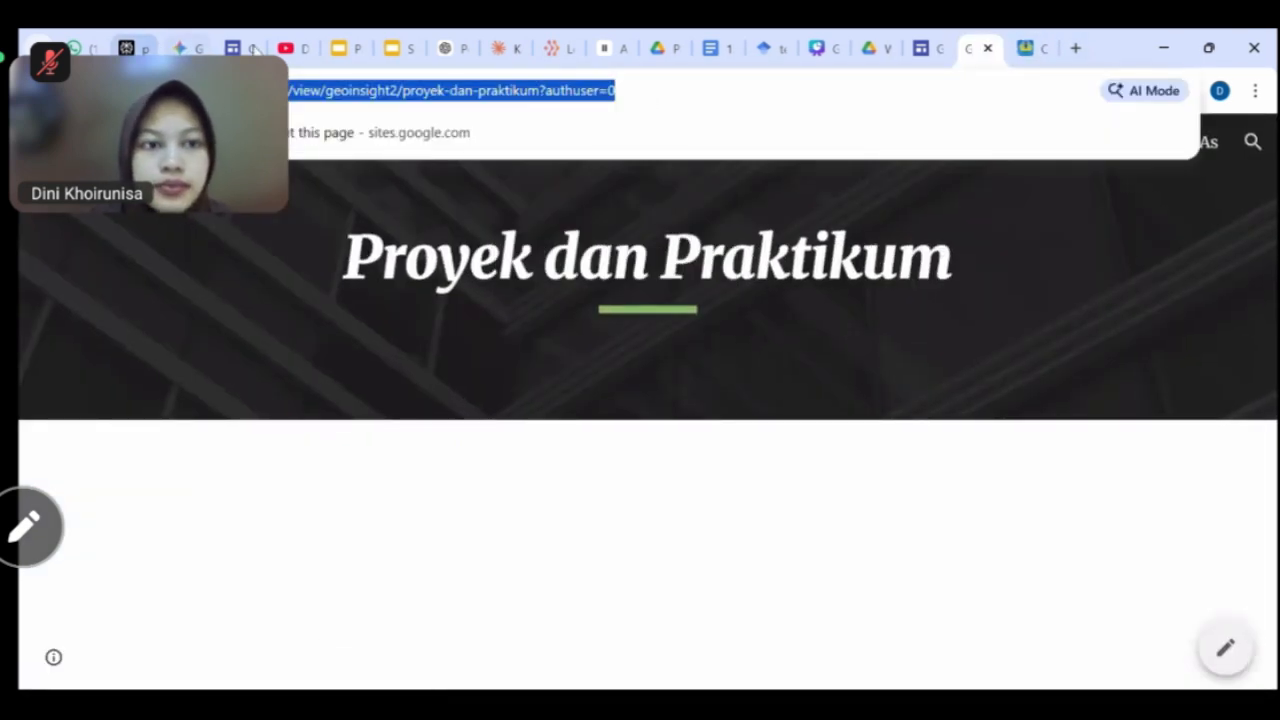
pyautogui.moveTo(197, 48); pyautogui.dragTo(491, 390)
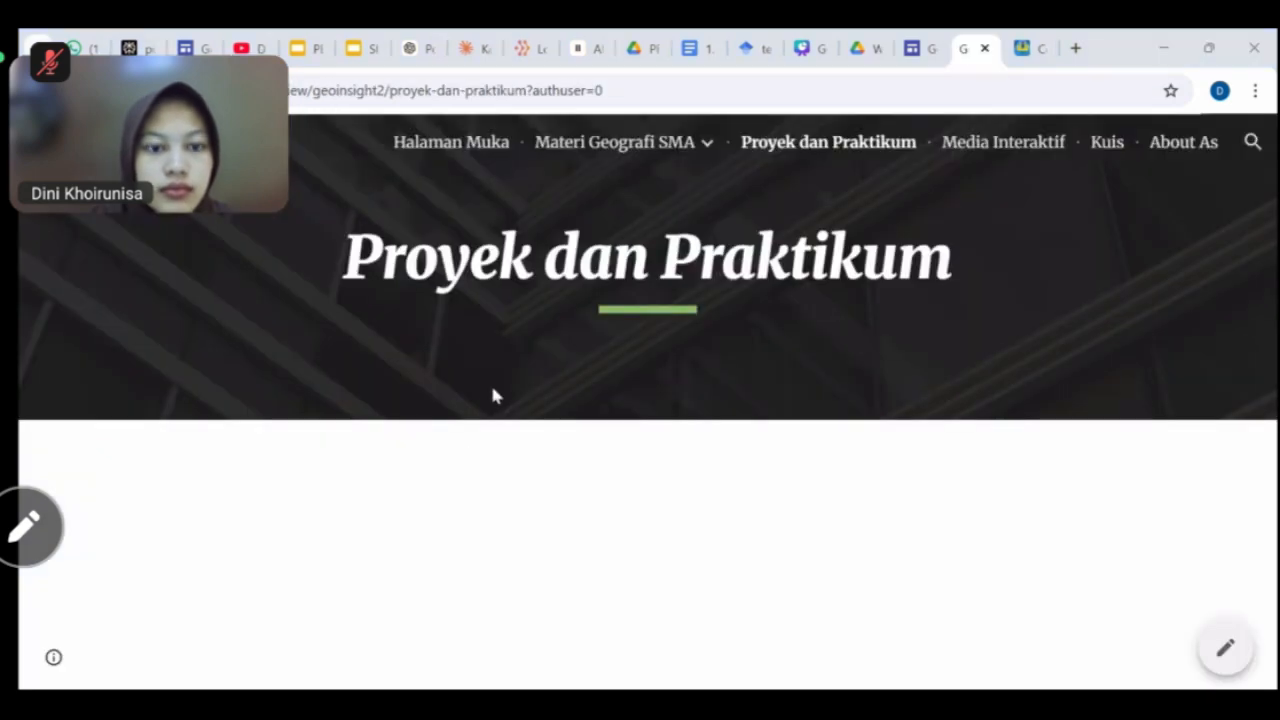
pyautogui.scroll(-3, 600, 542)
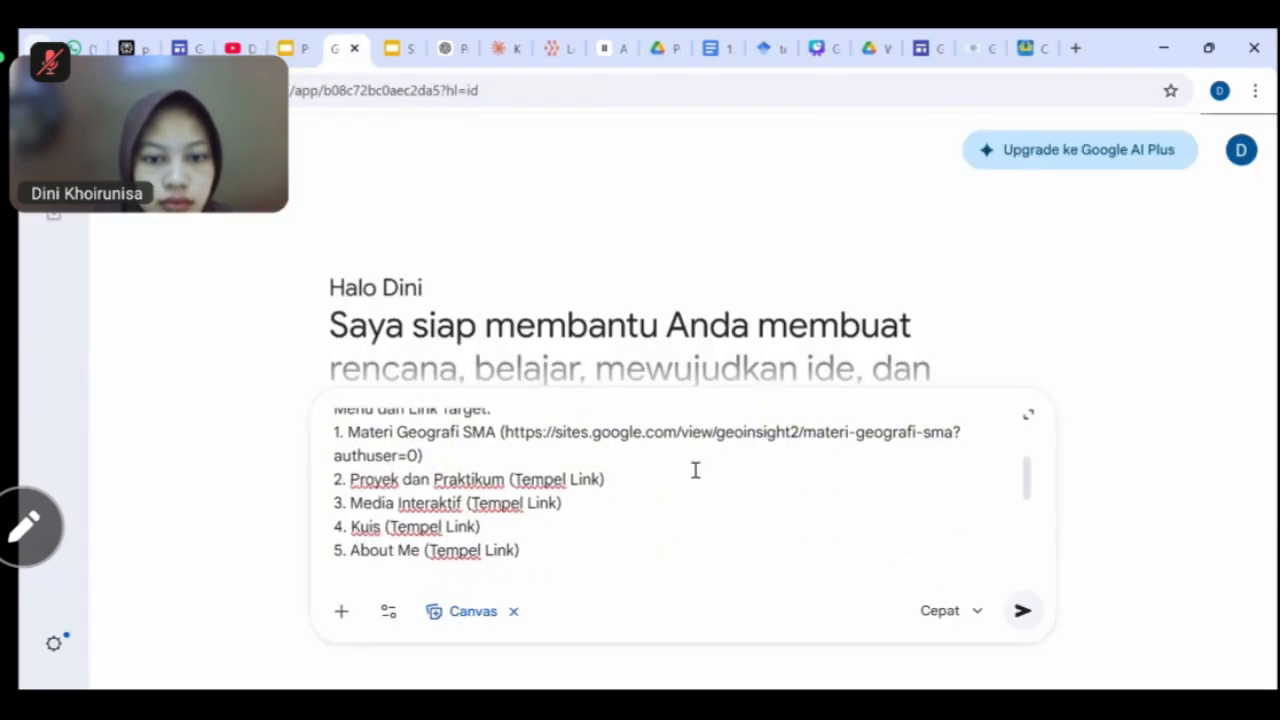
pyautogui.moveTo(604, 479); pyautogui.dragTo(512, 479)
pyautogui.press('BackSpace')
pyautogui.hotkey('ctrl', 'v')
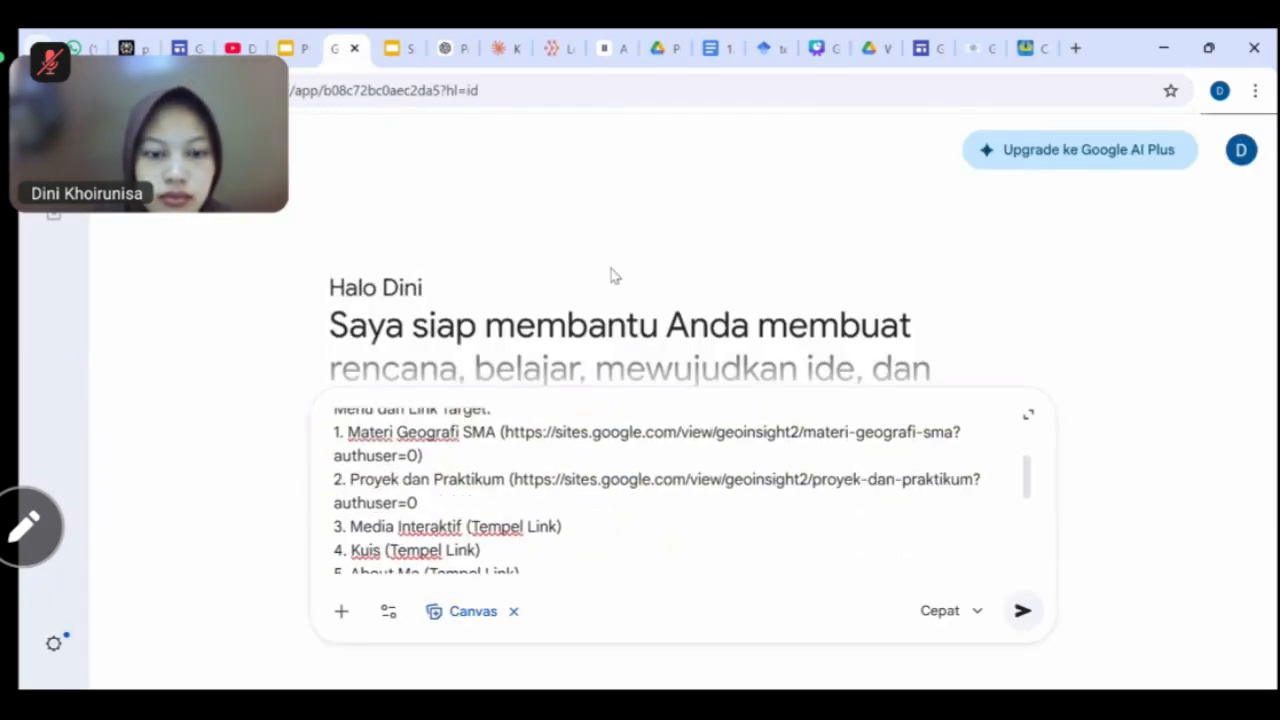
# Put the Media Interaktif page address on its menu line.
pyautogui.click(975, 48)
pyautogui.click(994, 145)
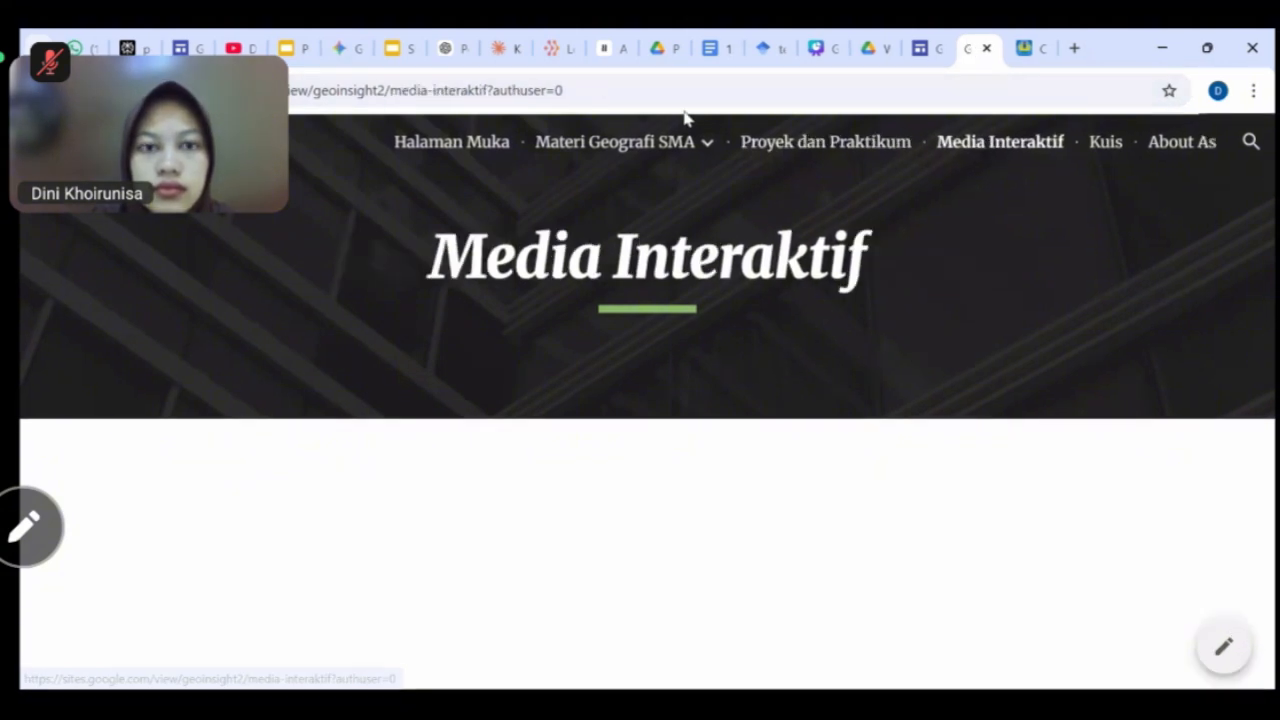
pyautogui.click(654, 94)
pyautogui.hotkey('ctrl', 'c')
pyautogui.click(337, 57)
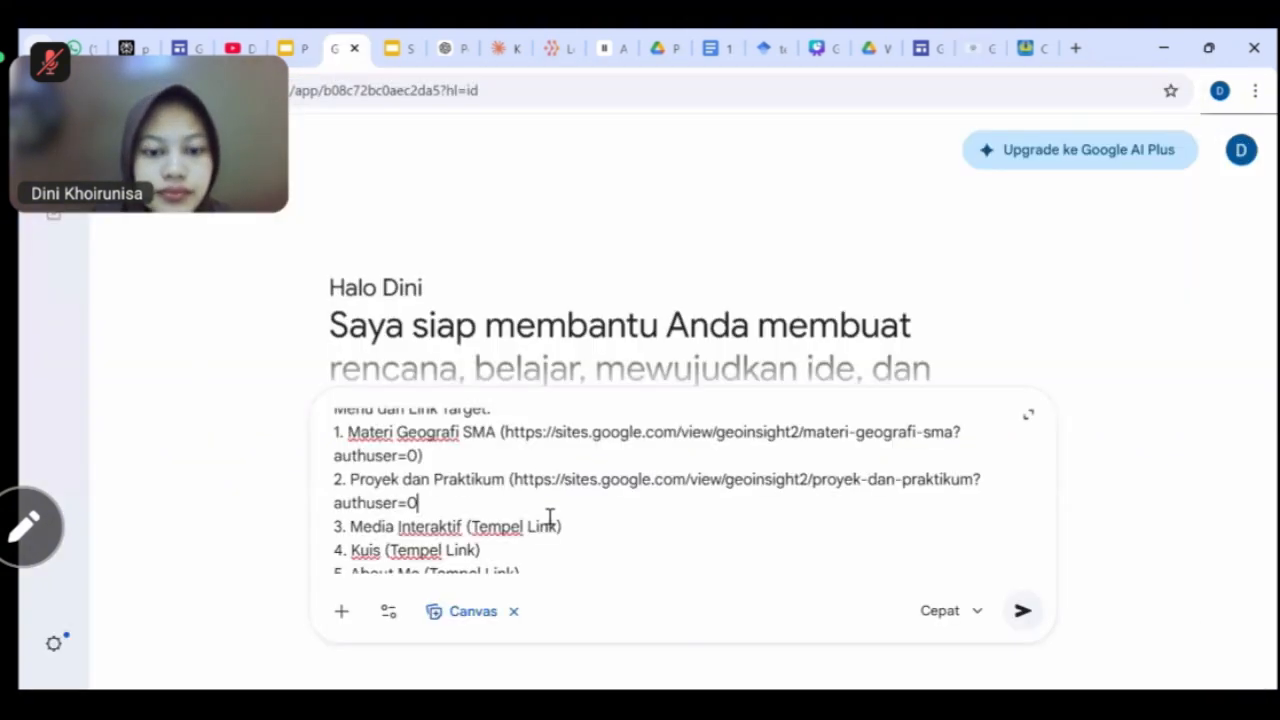
pyautogui.scroll(-1, 549, 517)
pyautogui.moveTo(561, 494); pyautogui.dragTo(478, 494)
pyautogui.press('BackSpace')
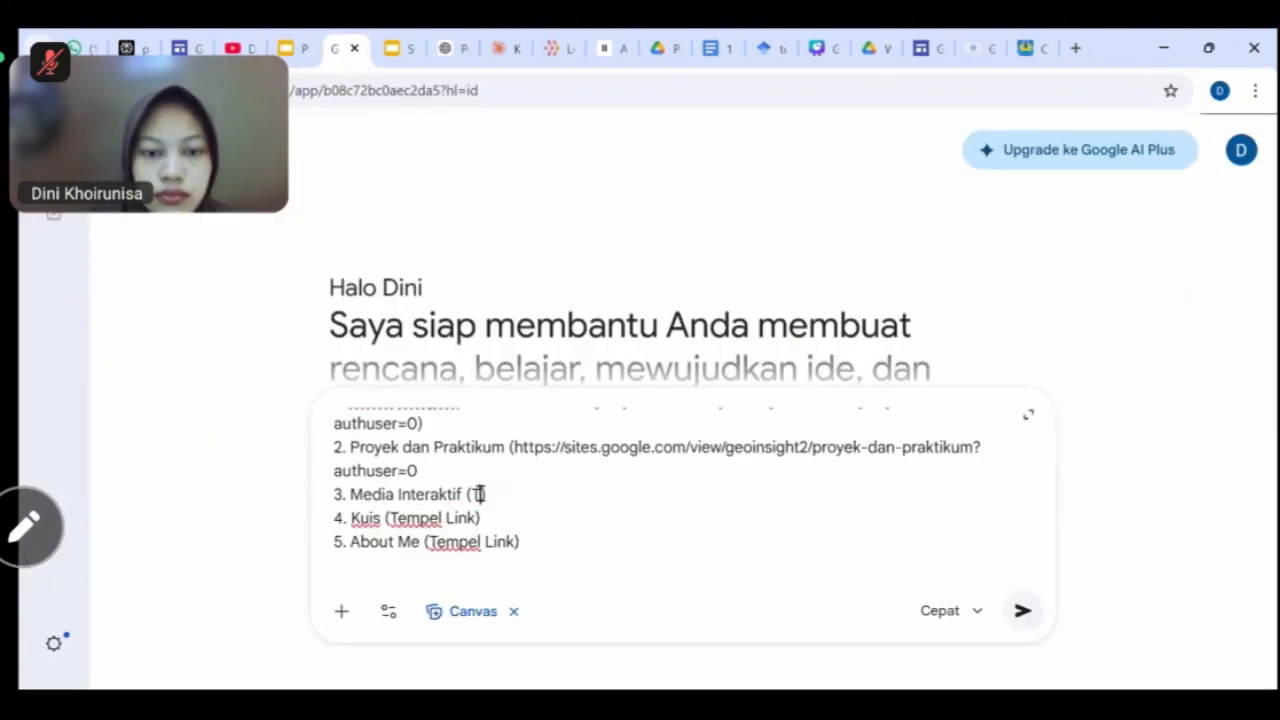
pyautogui.hotkey('ctrl', 'v')
# Put the Kuis page address on its menu line.
pyautogui.click(968, 50)
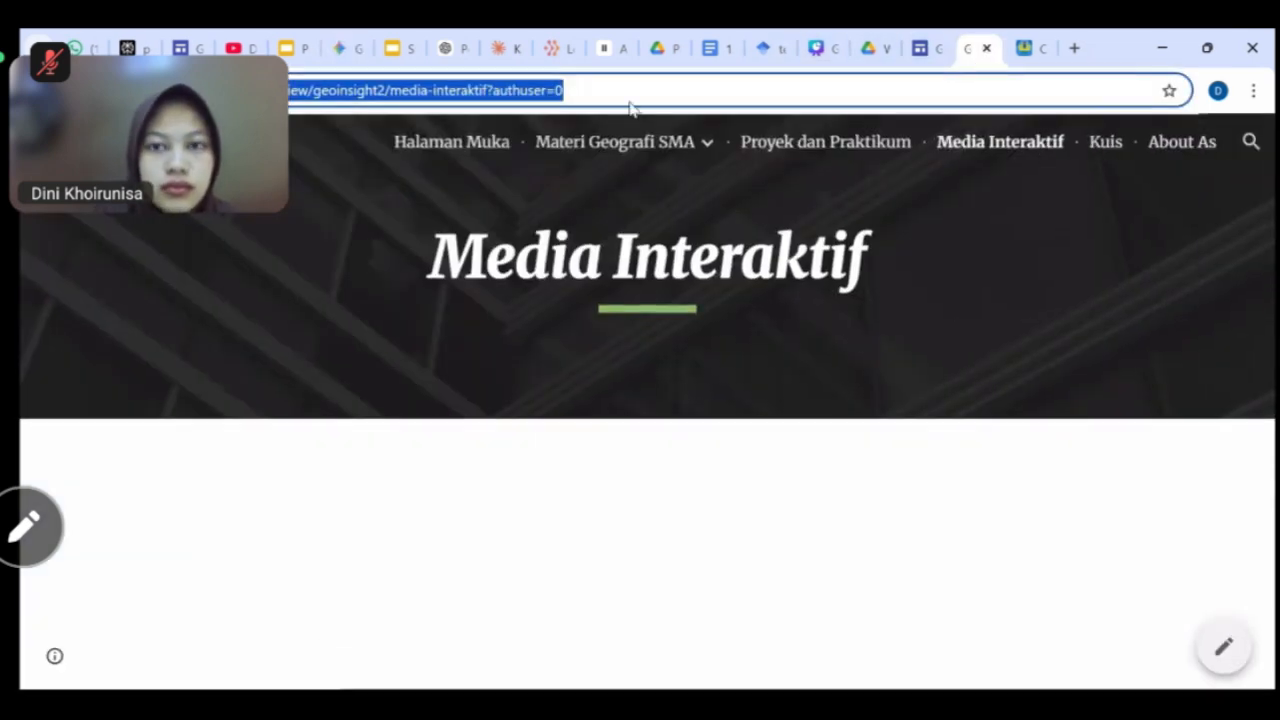
pyautogui.click(340, 48)
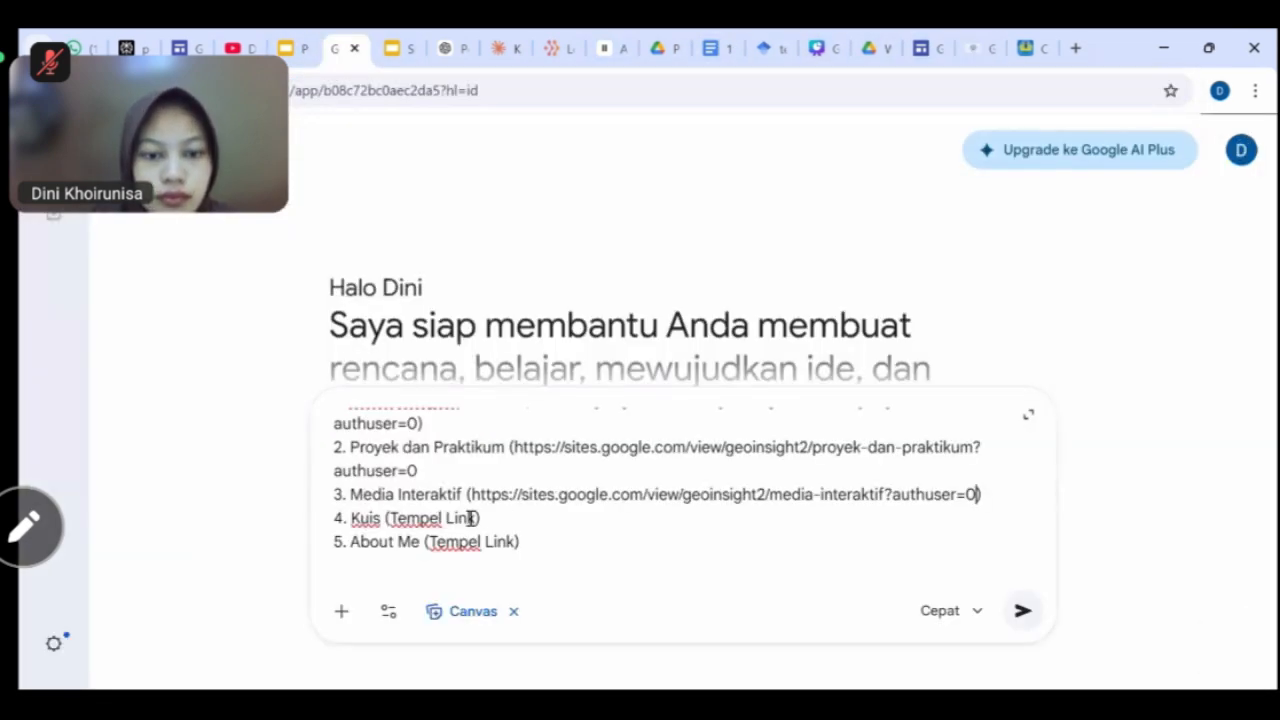
pyautogui.moveTo(478, 518); pyautogui.dragTo(389, 518)
pyautogui.press('BackSpace')
pyautogui.write('https://sites.google.com/view/geoinsight2/kuis?authuser=0')
pyautogui.scroll(-2, 680, 500)
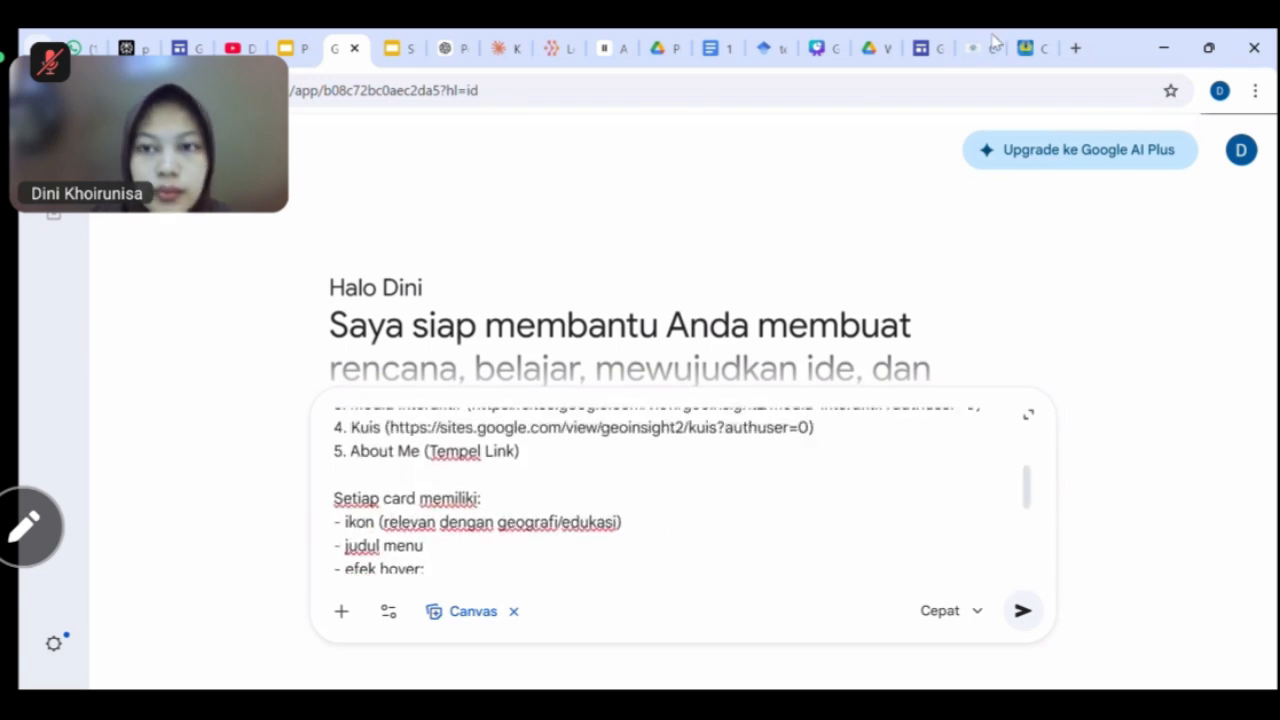
# Put the About page address on the About Me line, reopening the accidentally closed Gemini tab.
pyautogui.click(993, 44)
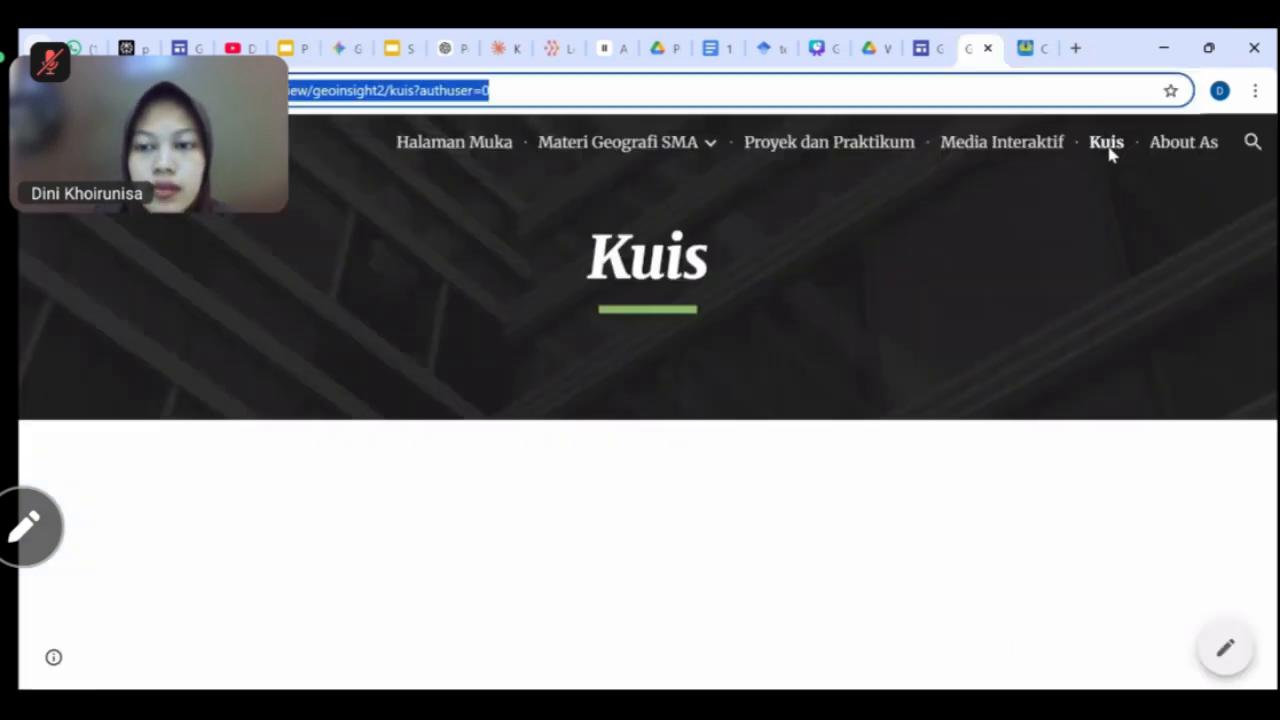
pyautogui.click(580, 100)
pyautogui.hotkey('ctrl', 'c')
pyautogui.click(344, 54)
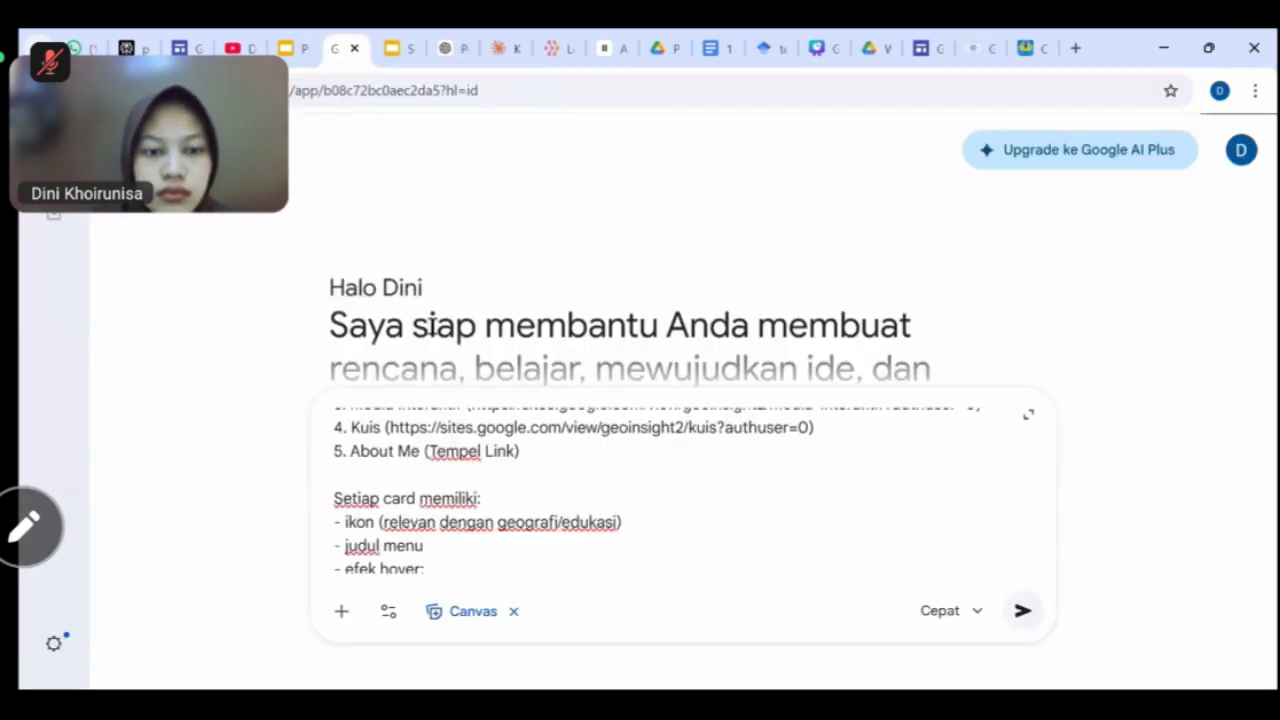
pyautogui.hotkey('ctrl', 'w')
pyautogui.hotkey('ctrl', 'shift', 't')
pyautogui.scroll(-3, 563, 434)
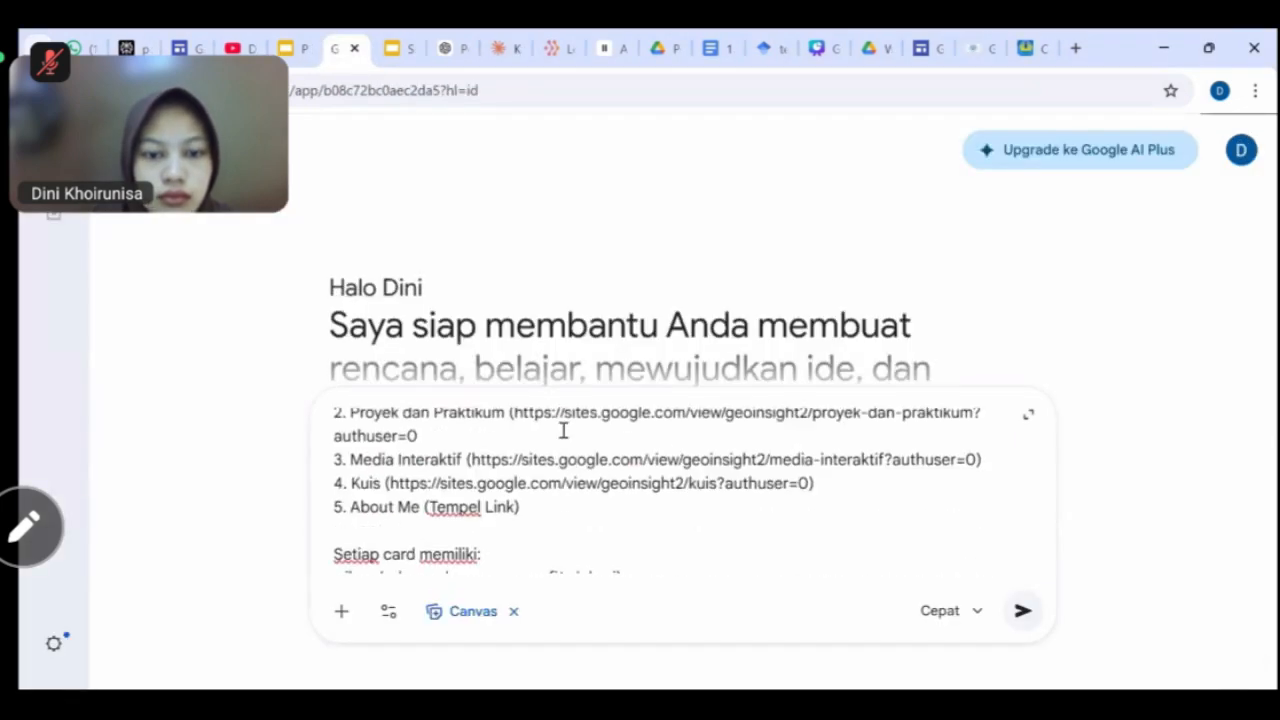
pyautogui.moveTo(516, 477); pyautogui.dragTo(431, 476)
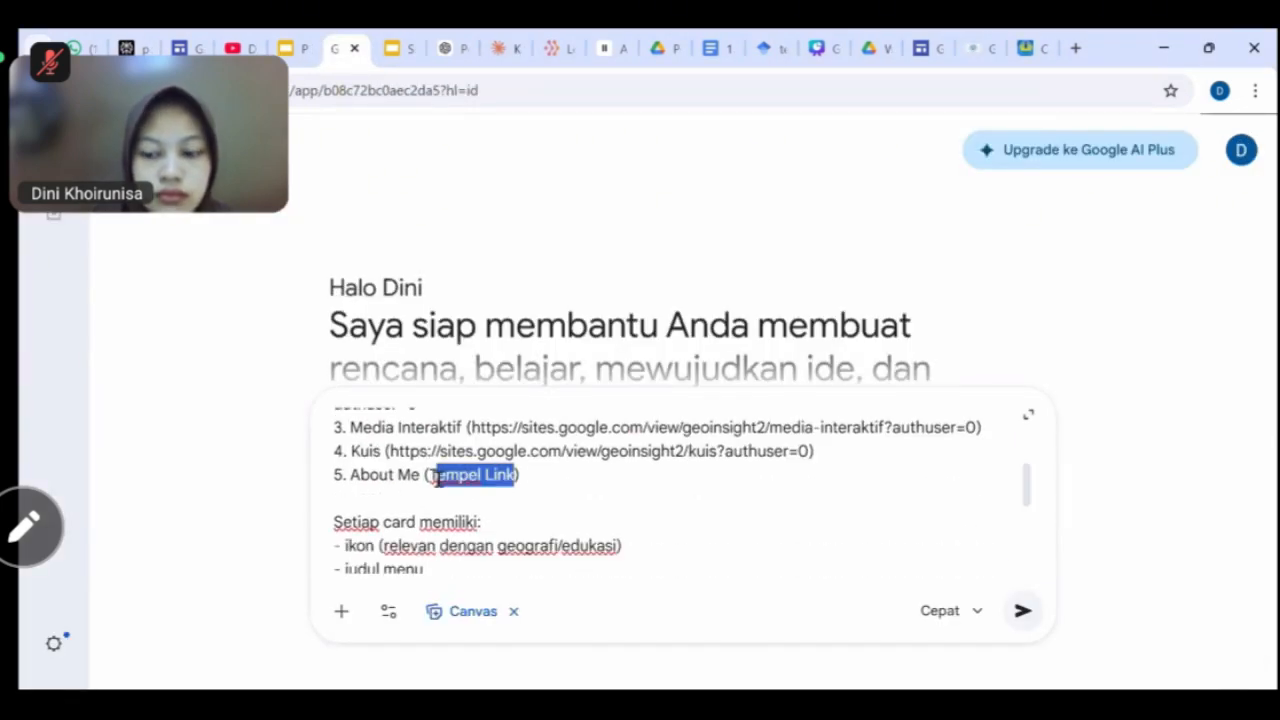
pyautogui.hotkey('ctrl', 'v')
pyautogui.scroll(5, 600, 510)
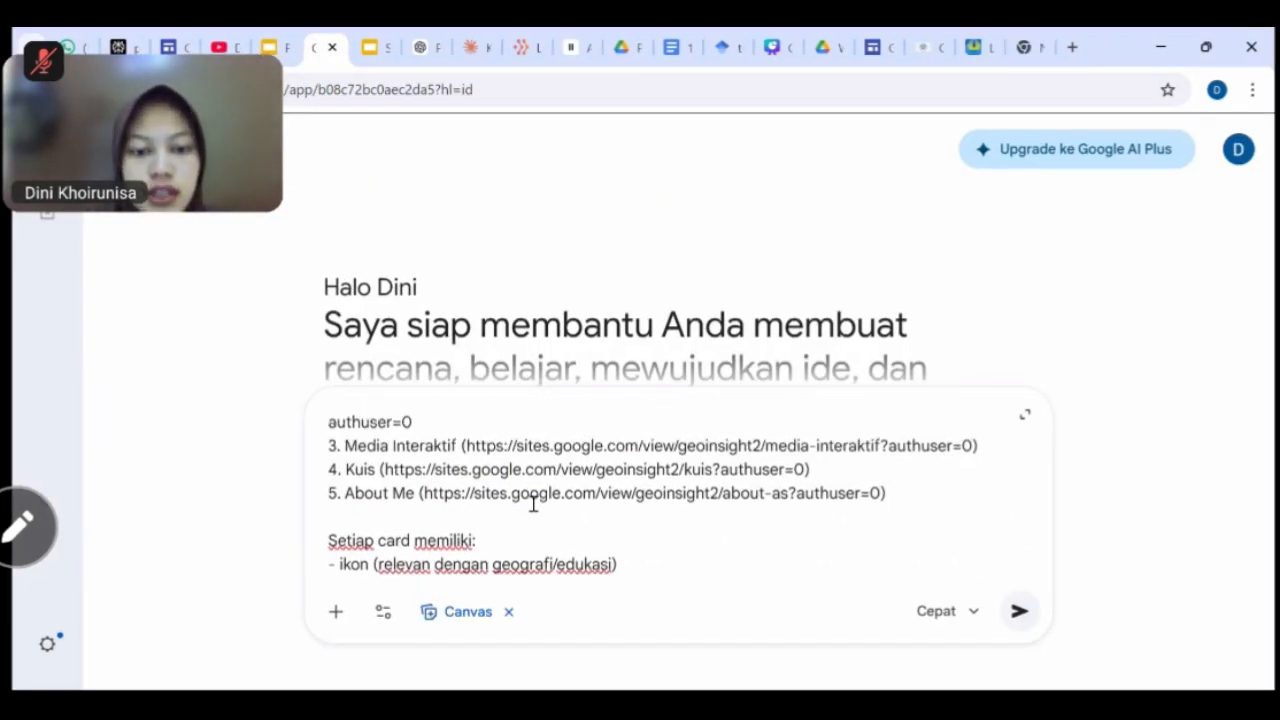
pyautogui.scroll(3, 533, 504)
pyautogui.scroll(-1, 450, 485)
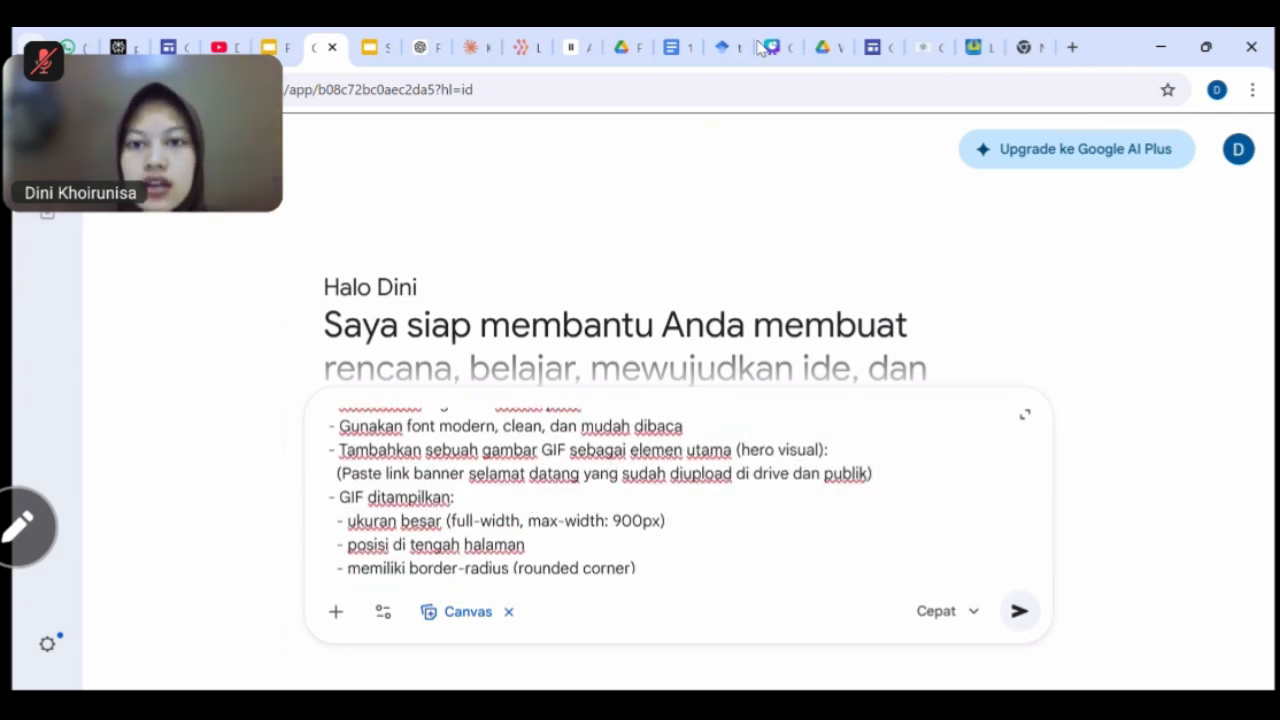
# Preview the Green Aerial Cultivated Land Presentation (1).gif banner in Tutorial Literasi TIK and copy its share link.
pyautogui.click(822, 47)
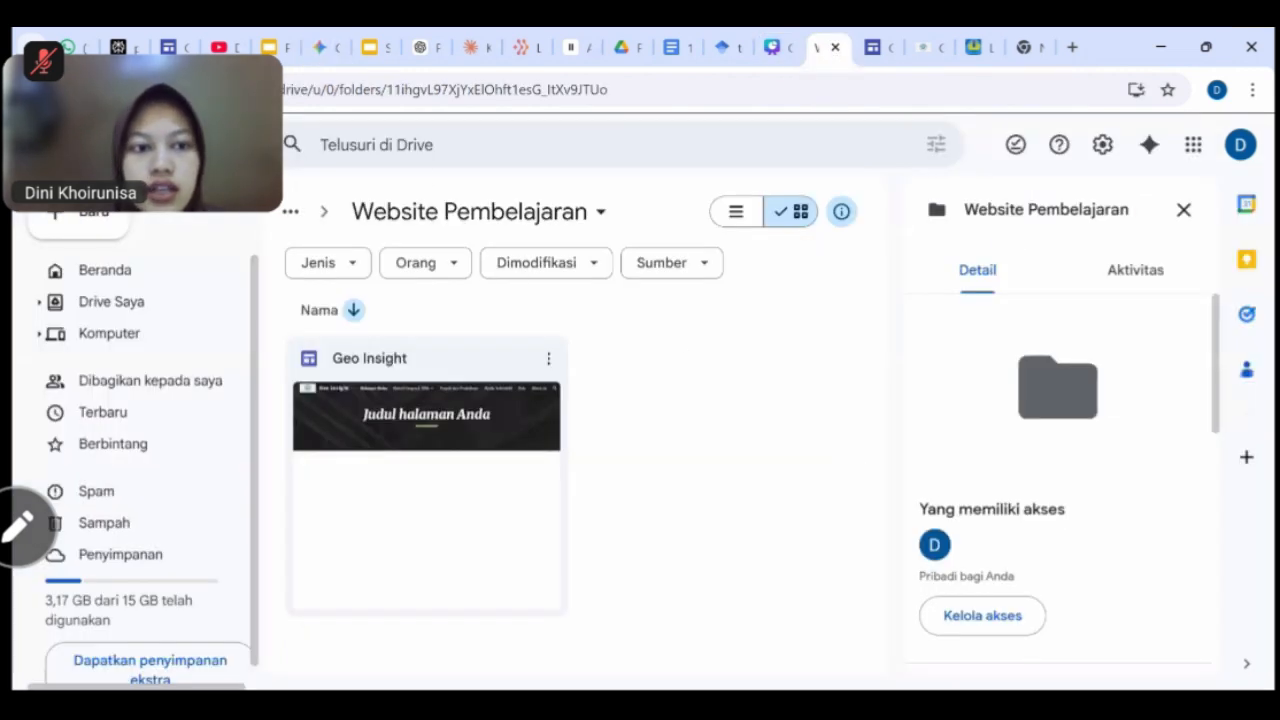
pyautogui.click(293, 210)
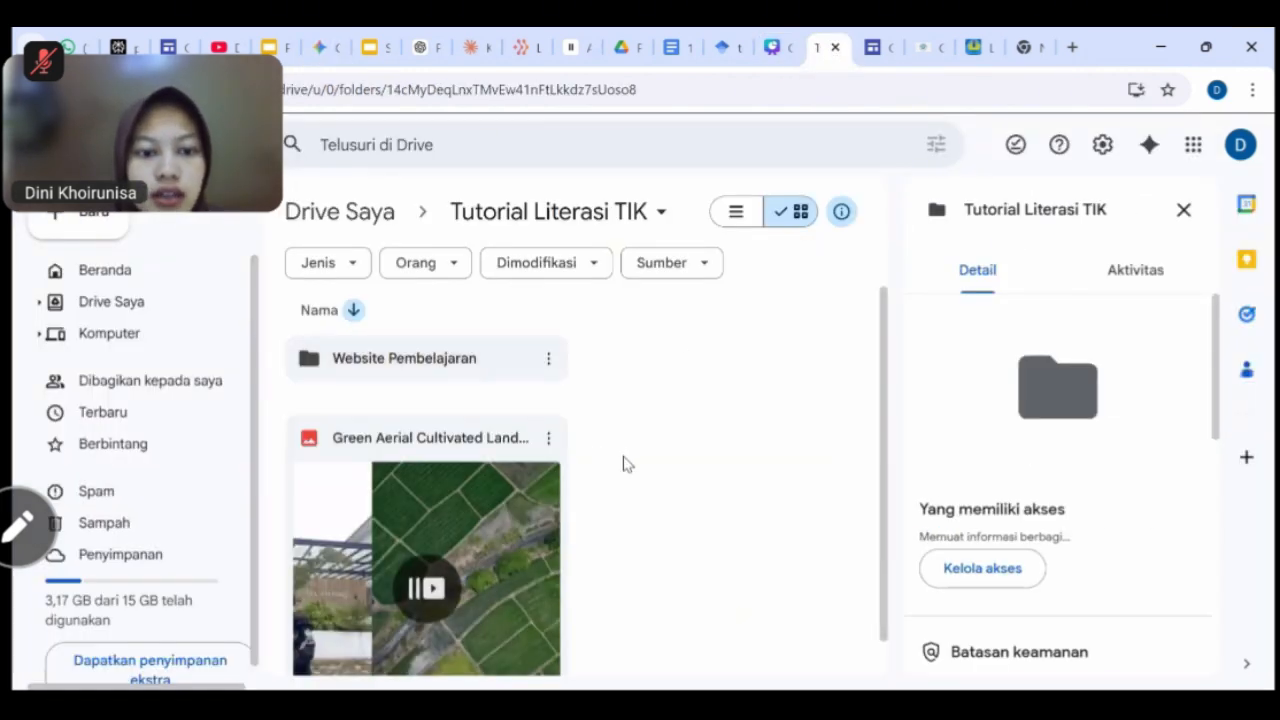
pyautogui.scroll(-1, 634, 464)
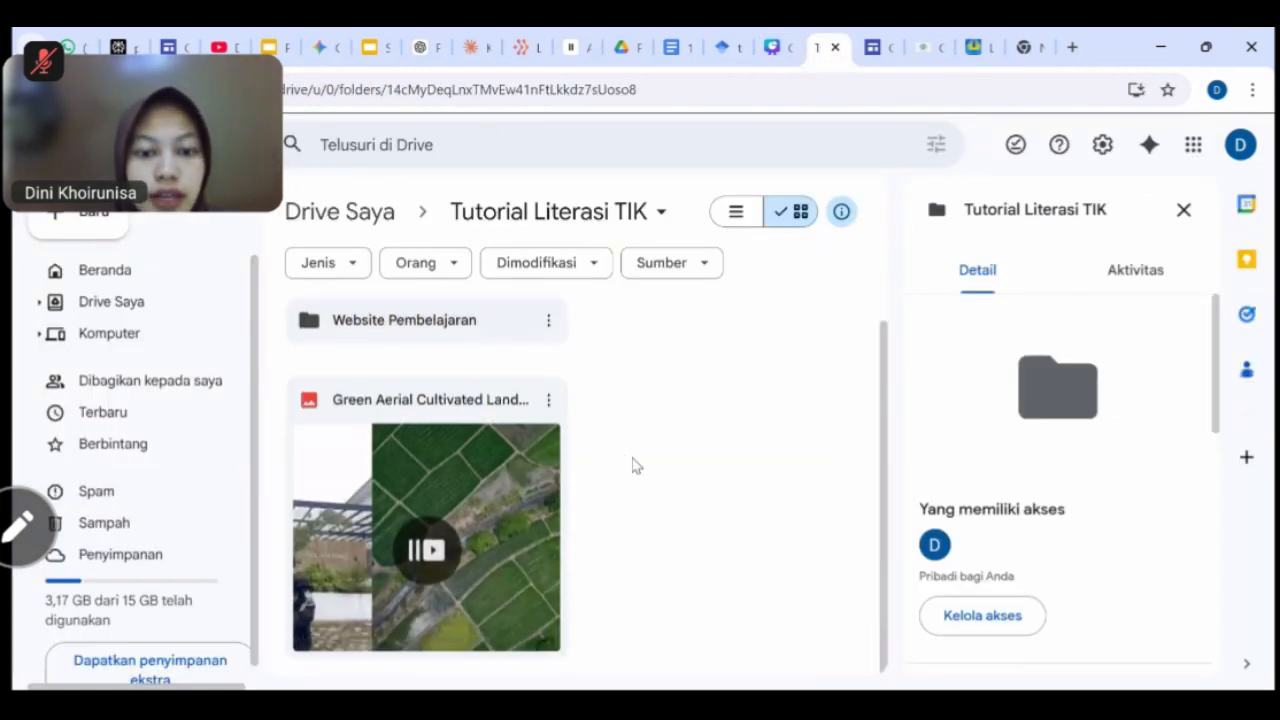
pyautogui.click(548, 405)
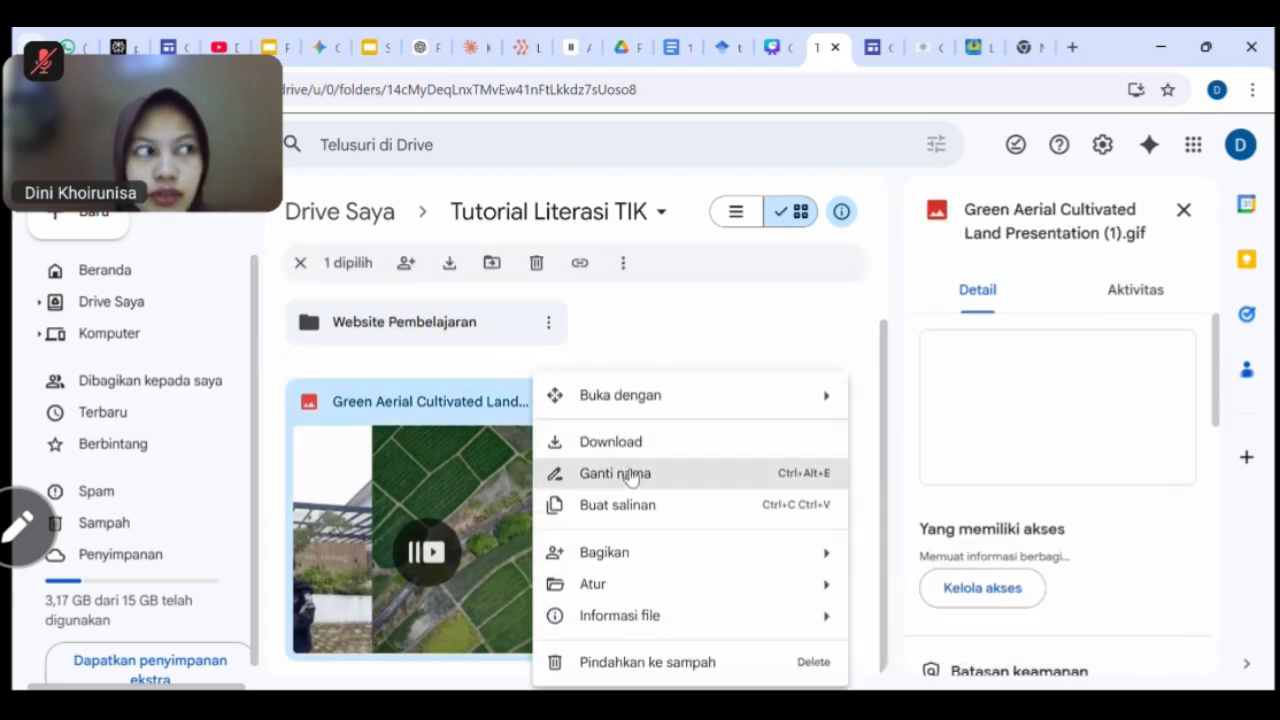
pyautogui.click(422, 437)
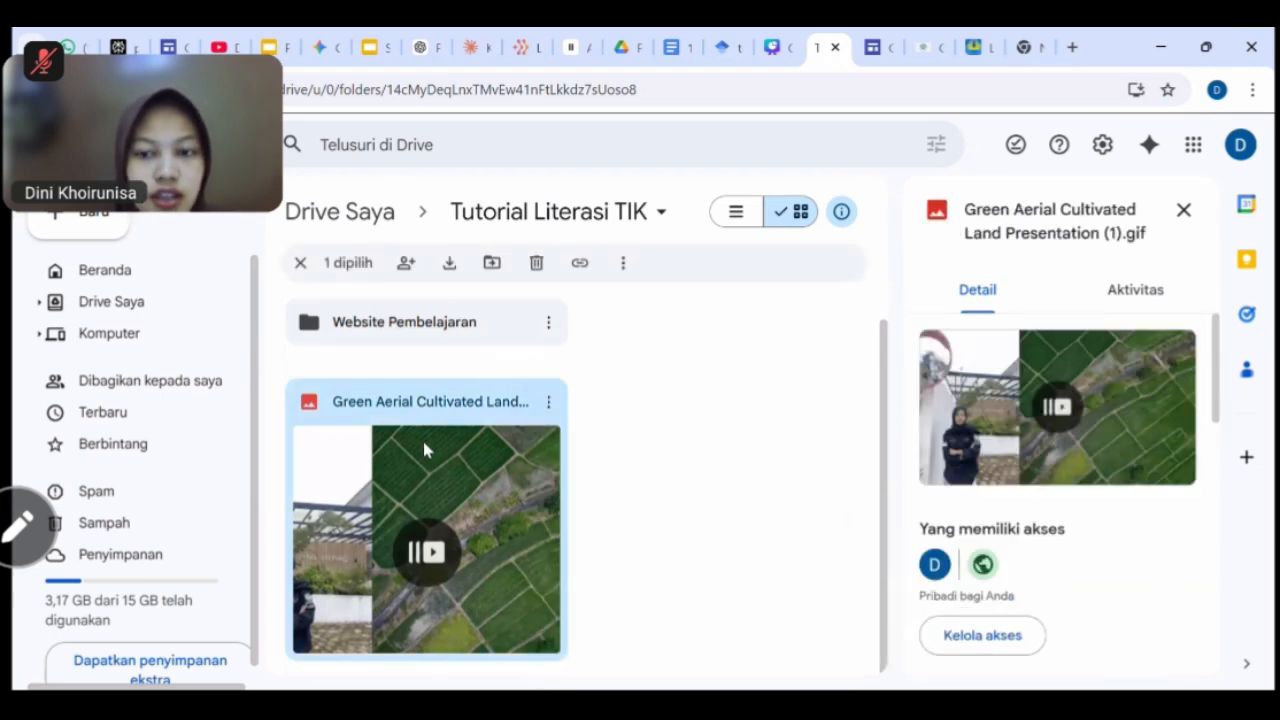
pyautogui.doubleClick(422, 437)
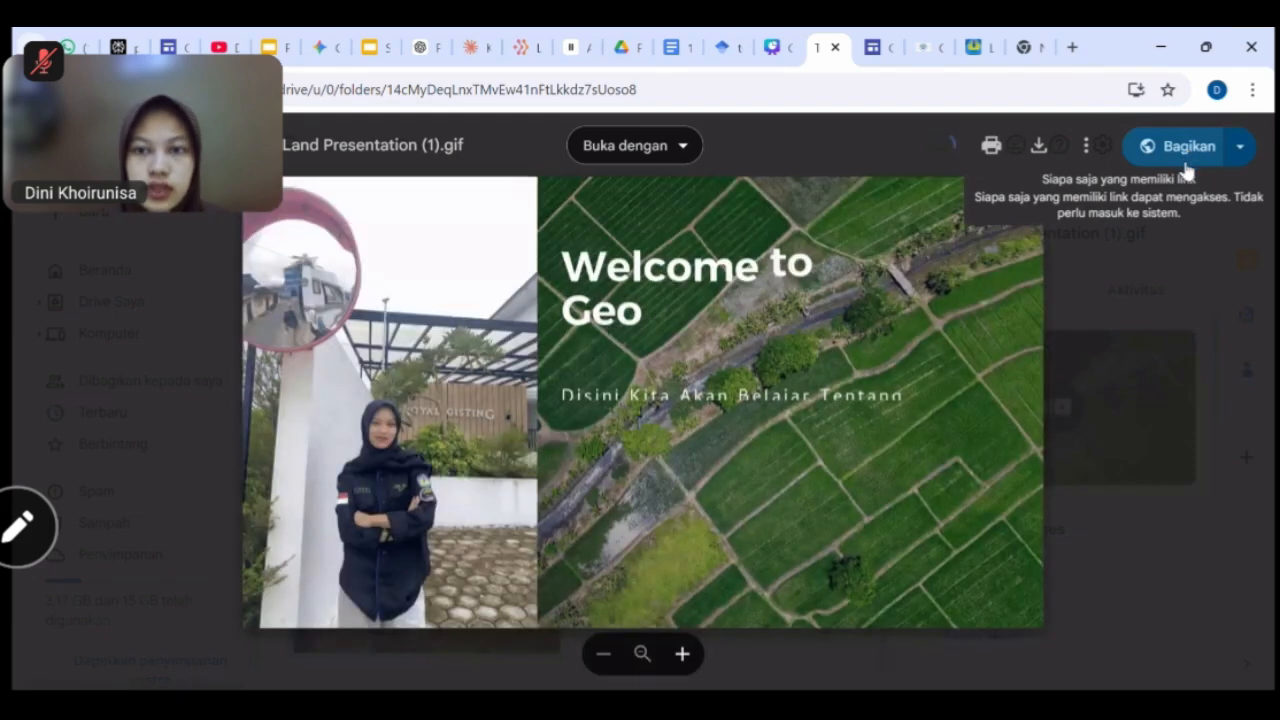
pyautogui.click(1184, 156)
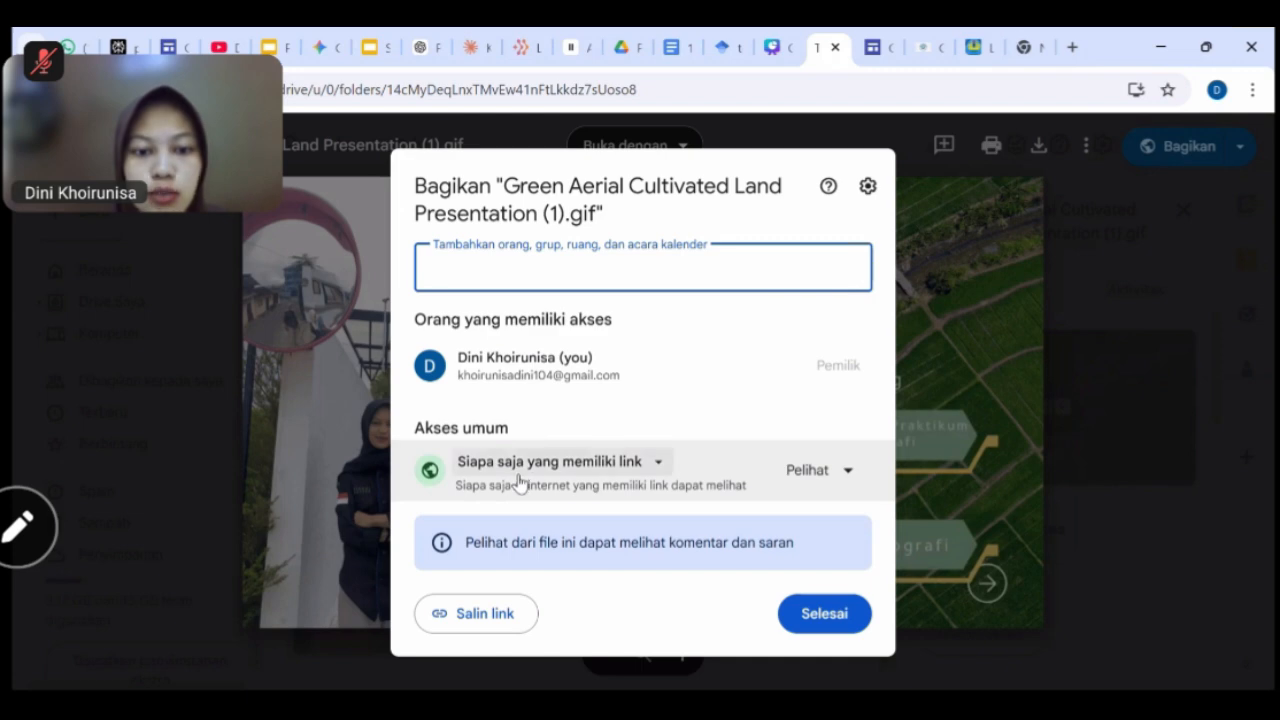
pyautogui.click(466, 607)
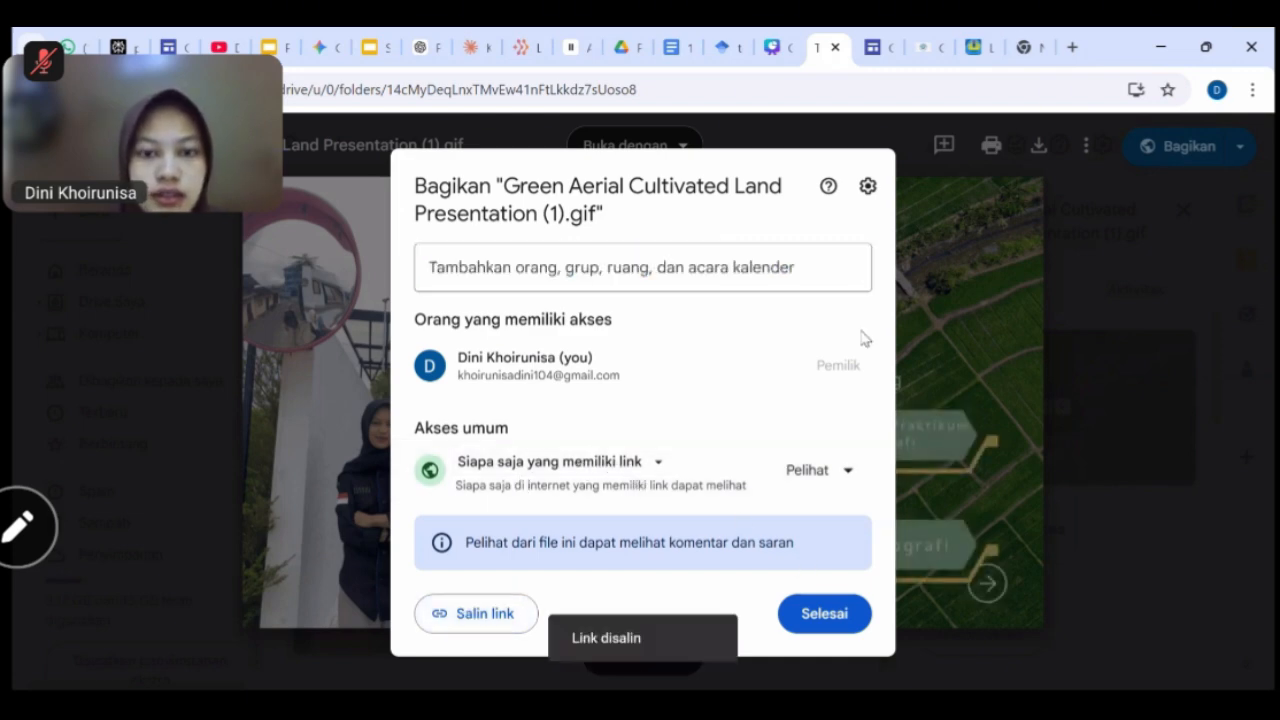
pyautogui.click(836, 612)
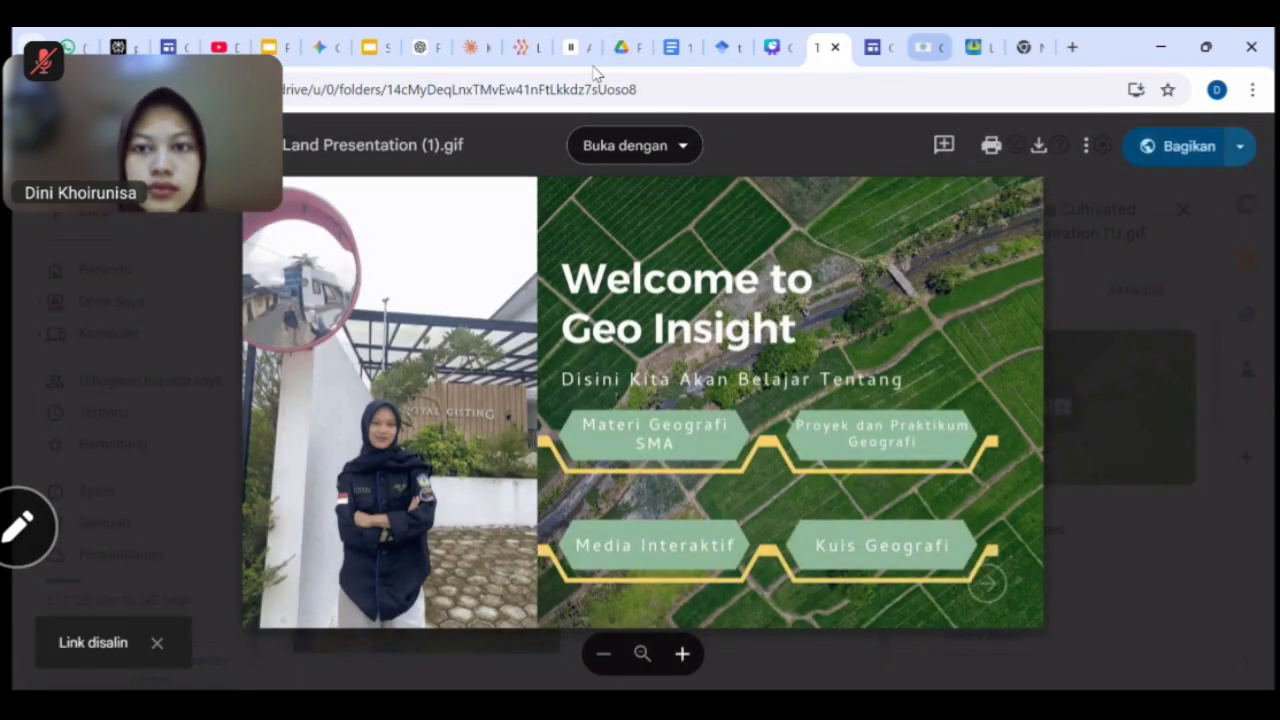
pyautogui.click(322, 47)
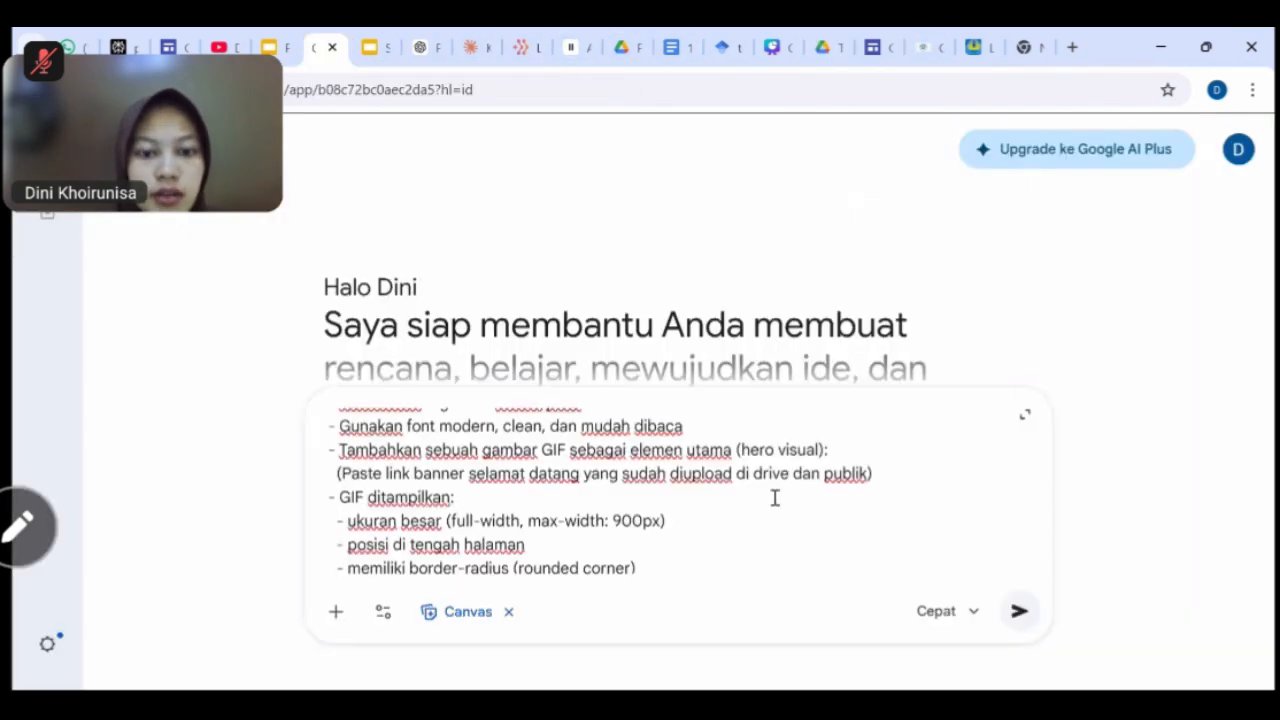
pyautogui.moveTo(868, 473); pyautogui.dragTo(344, 473)
pyautogui.press('BackSpace')
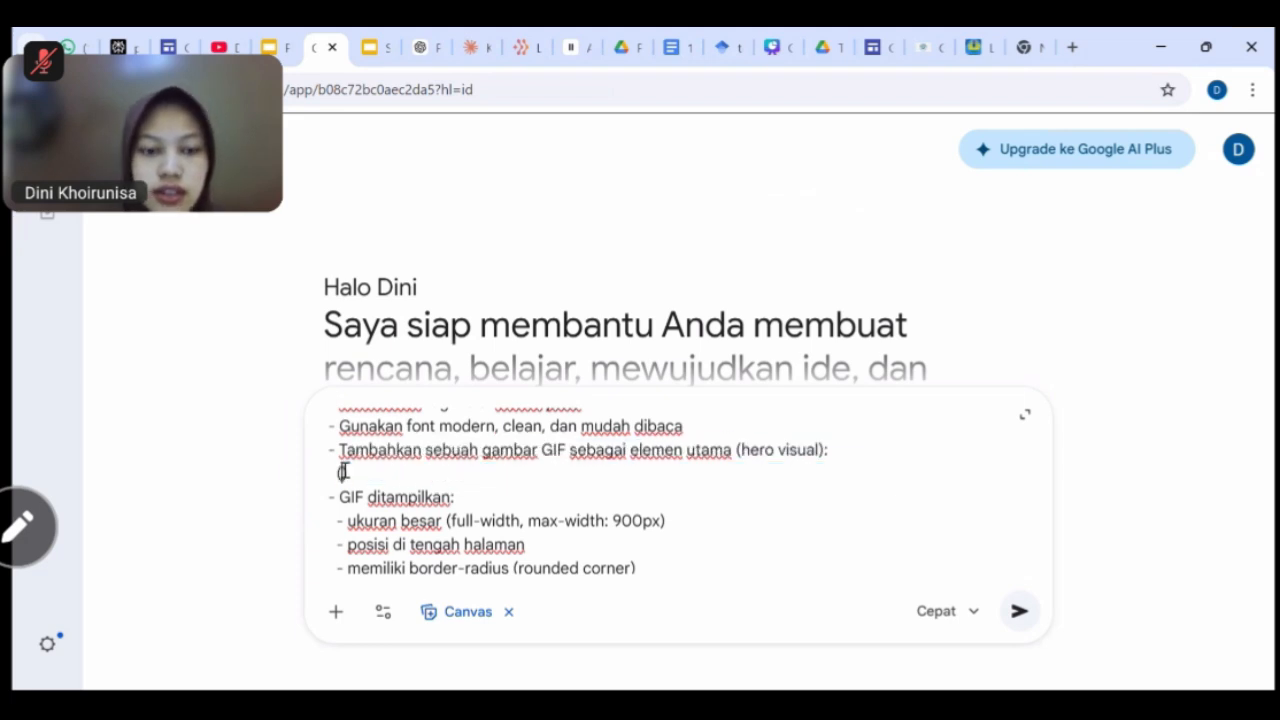
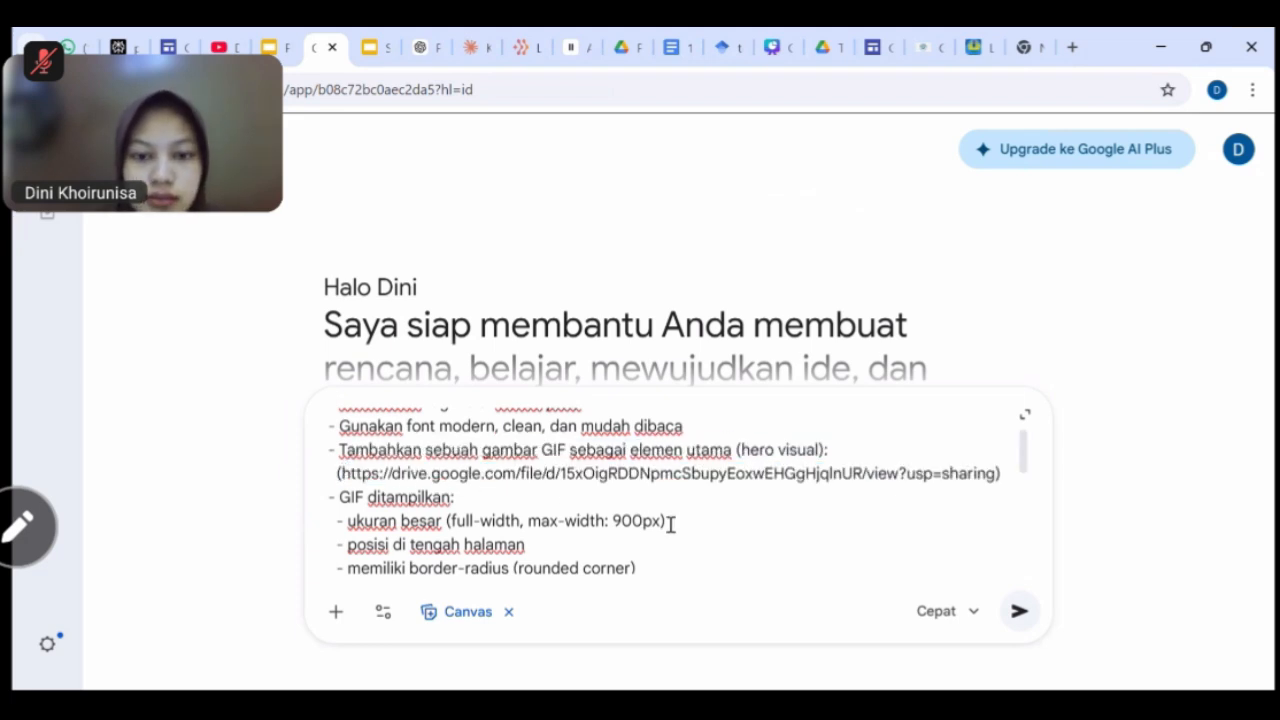
pyautogui.scroll(-10, 672, 526)
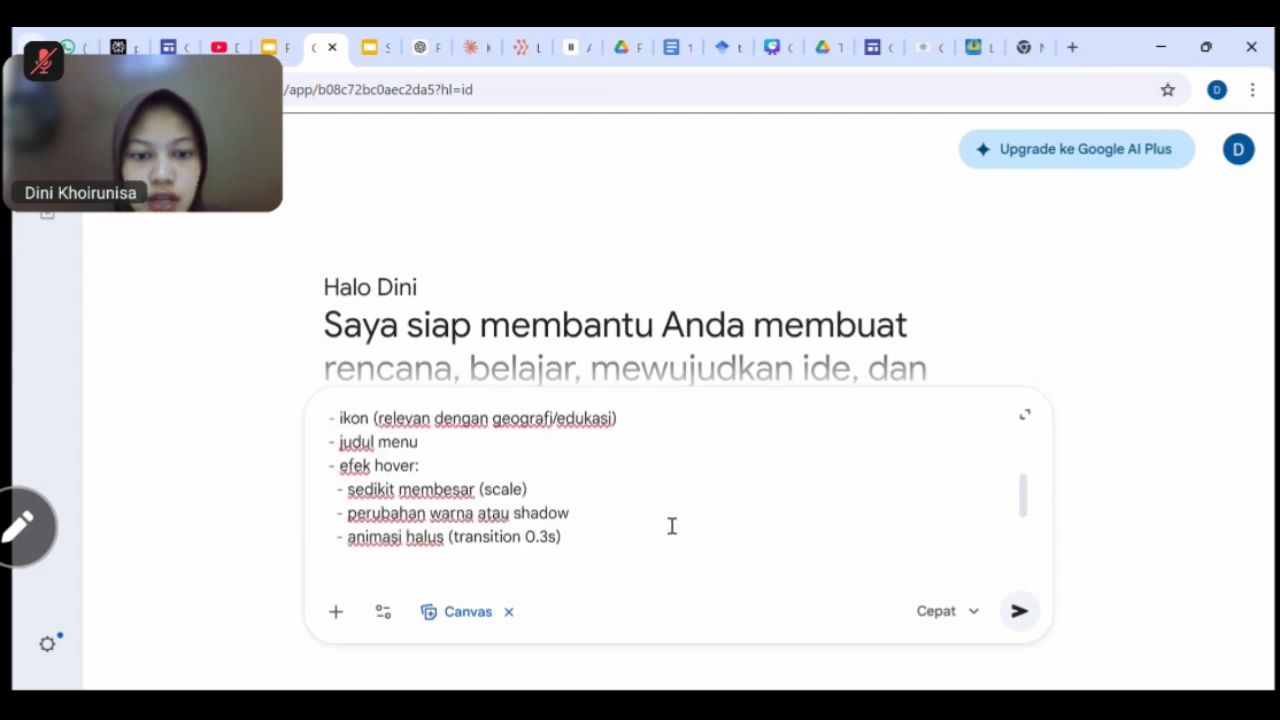
pyautogui.scroll(-5, 672, 526)
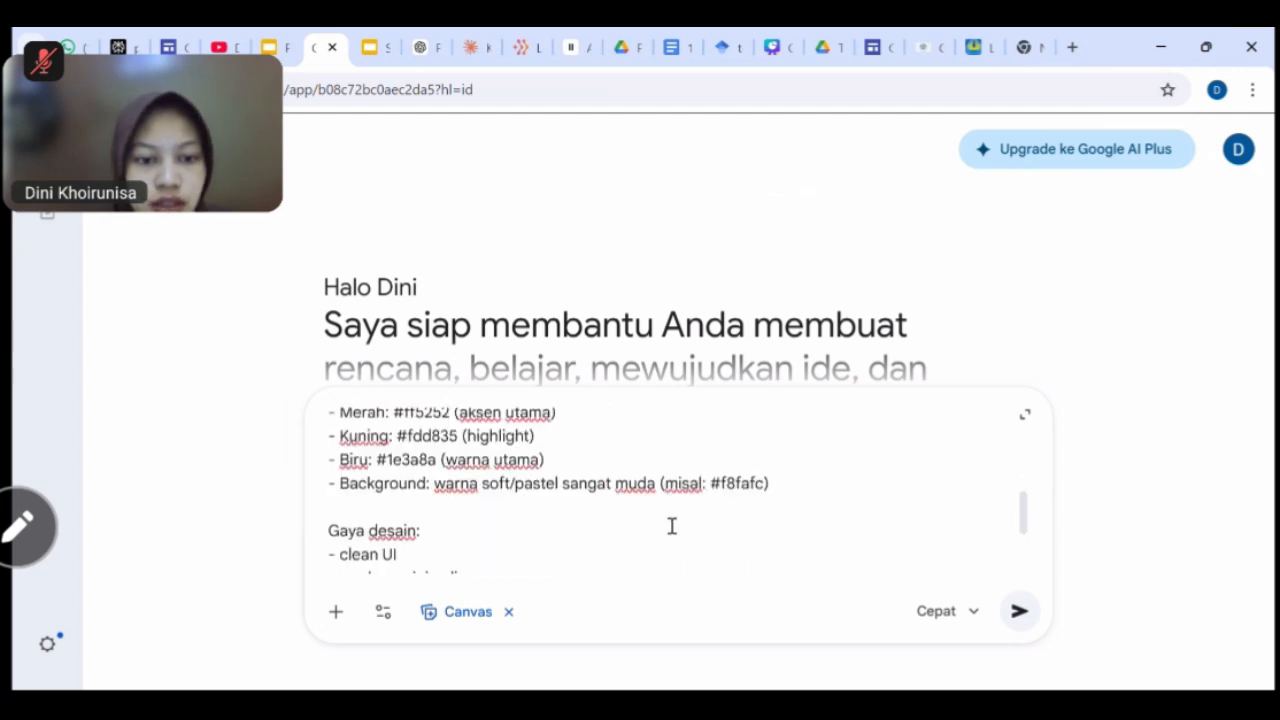
pyautogui.scroll(1, 672, 526)
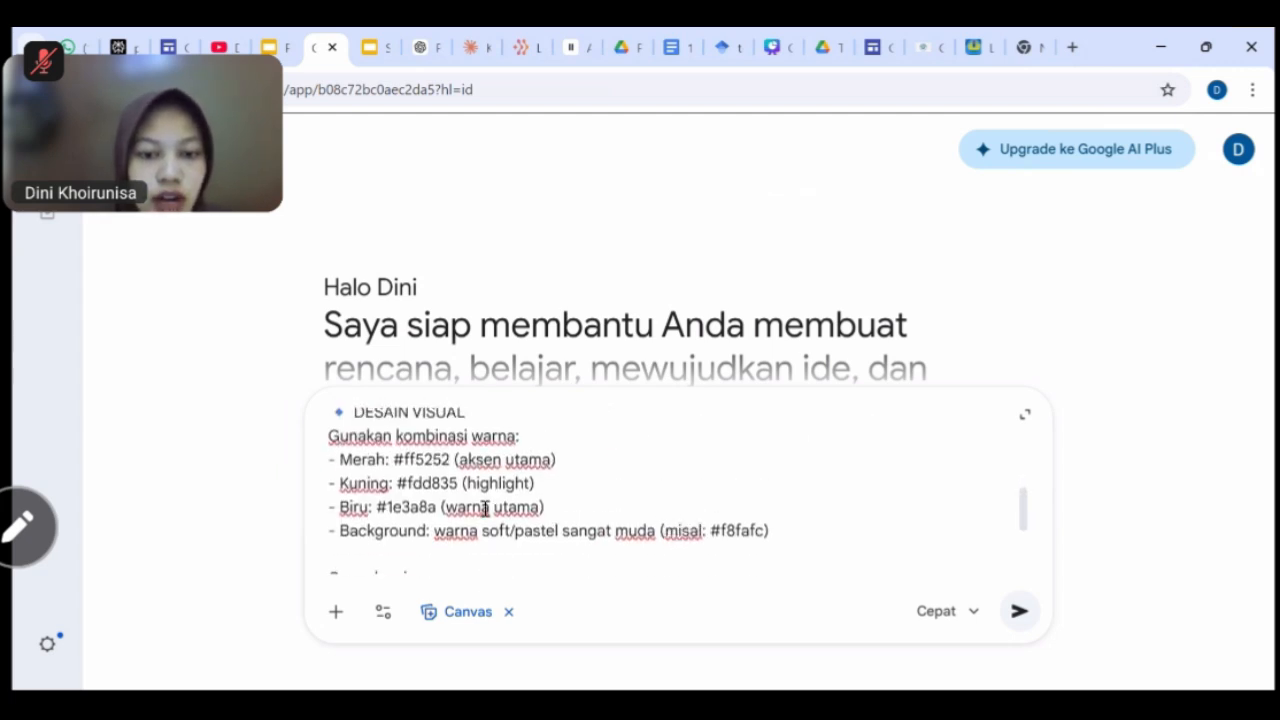
pyautogui.scroll(-2, 567, 512)
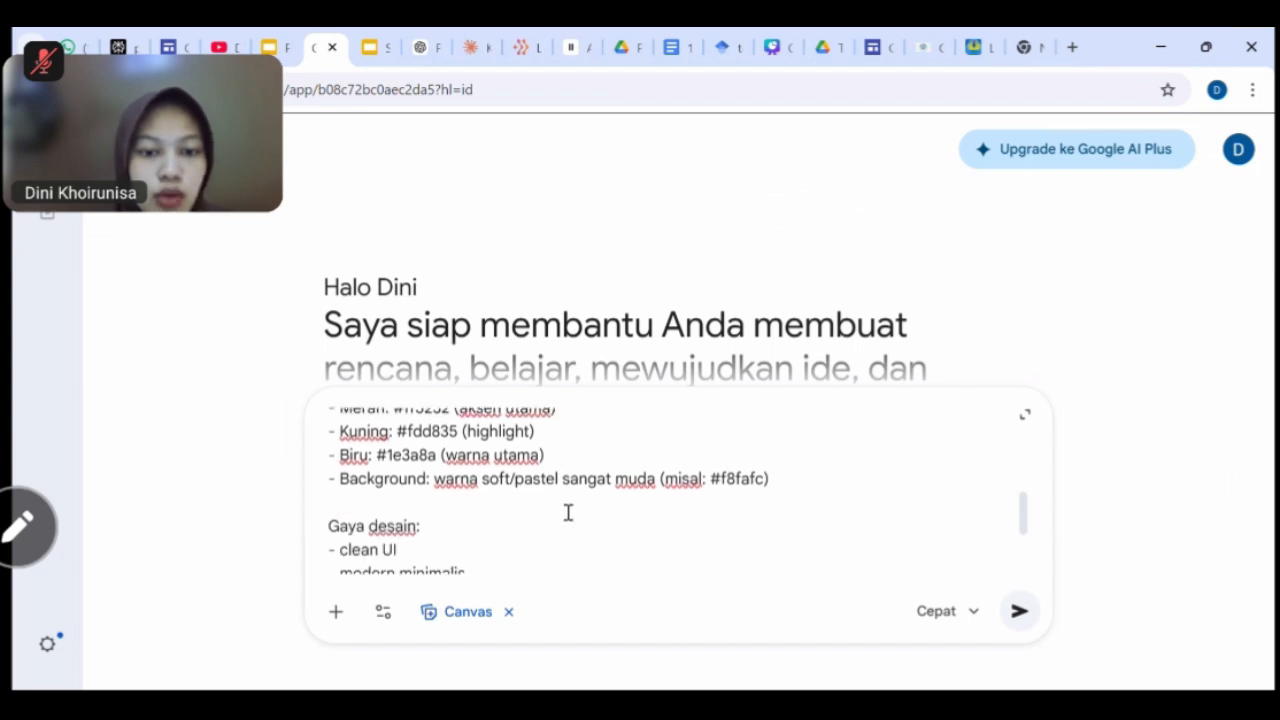
pyautogui.scroll(1, 567, 512)
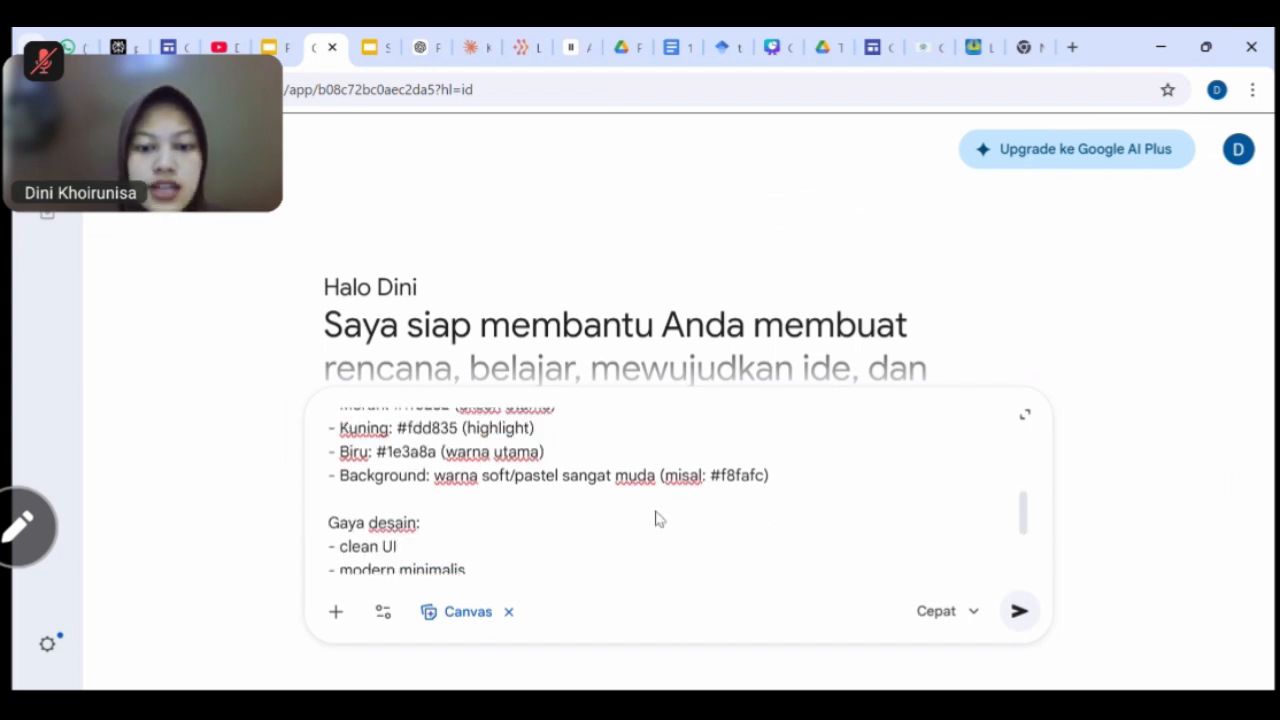
# Return to the Geo Insight editor showing Materi Geografi SMA in the green Aristoteles theme.
pyautogui.click(872, 48)
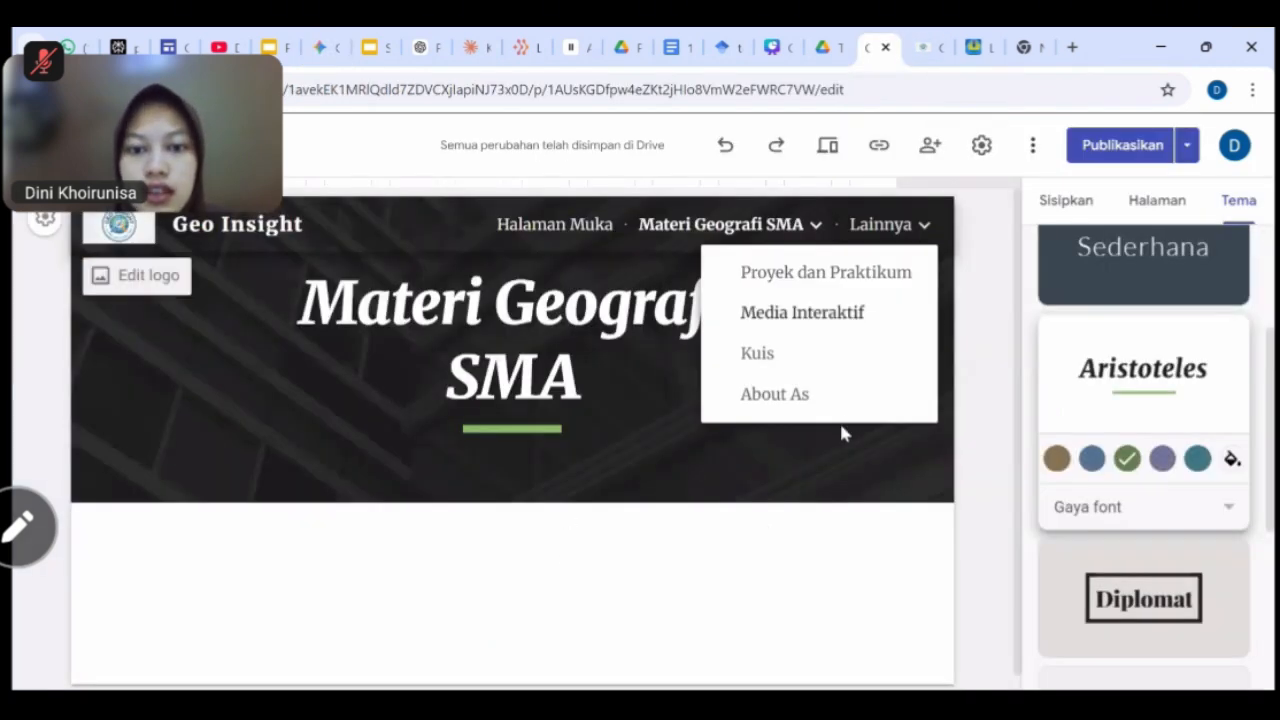
pyautogui.scroll(-1, 852, 528)
pyautogui.scroll(1, 852, 528)
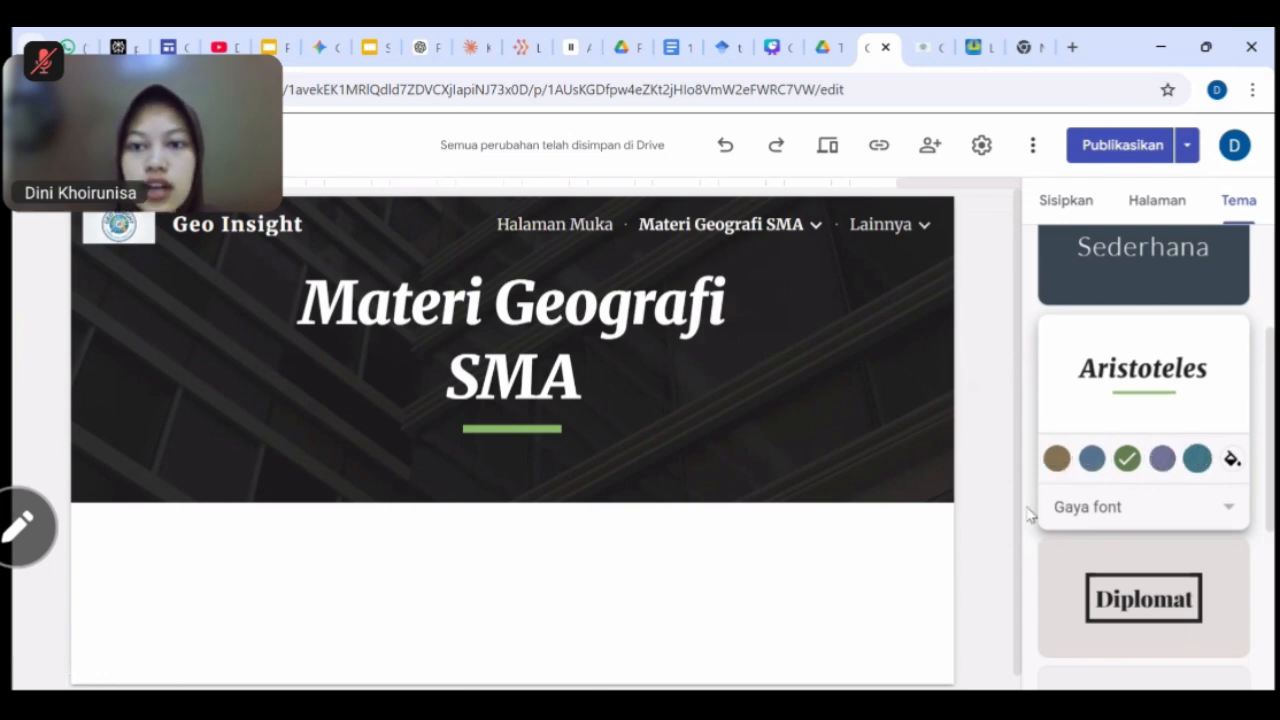
# Search Google for 'color picker from image' in a new tab.
pyautogui.click(1030, 47)
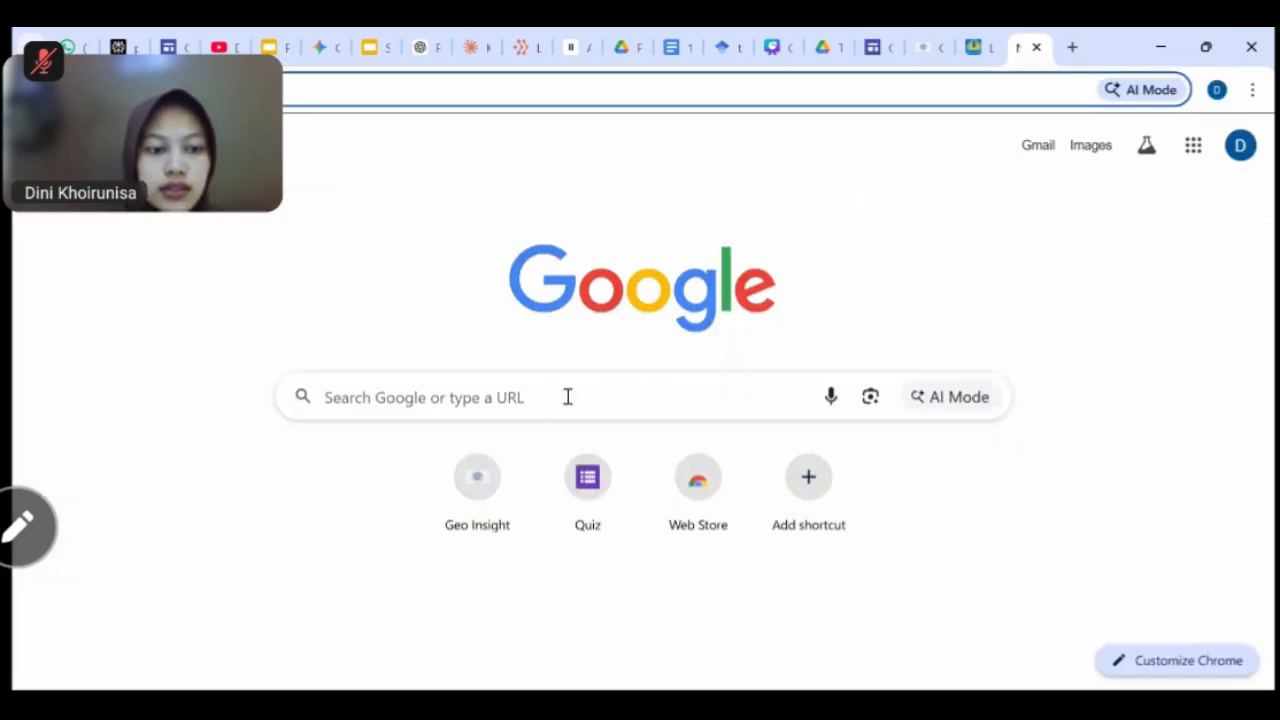
pyautogui.click(576, 397)
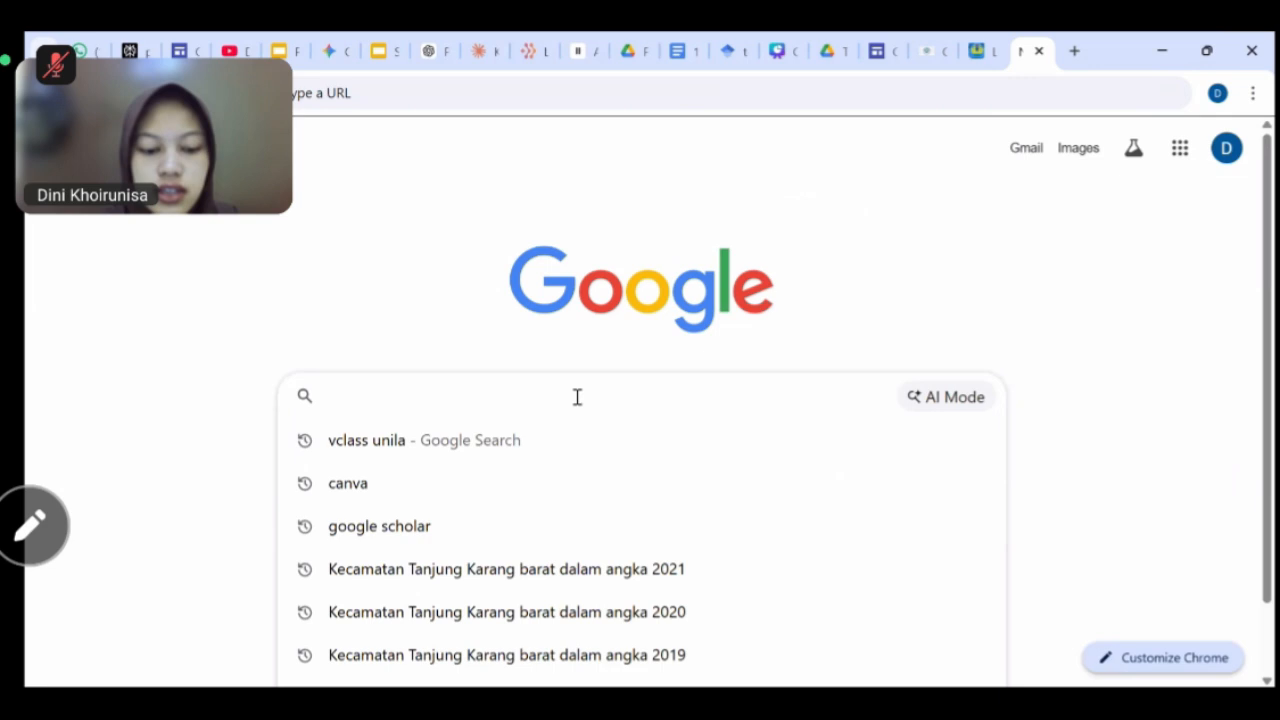
pyautogui.write('color pi')
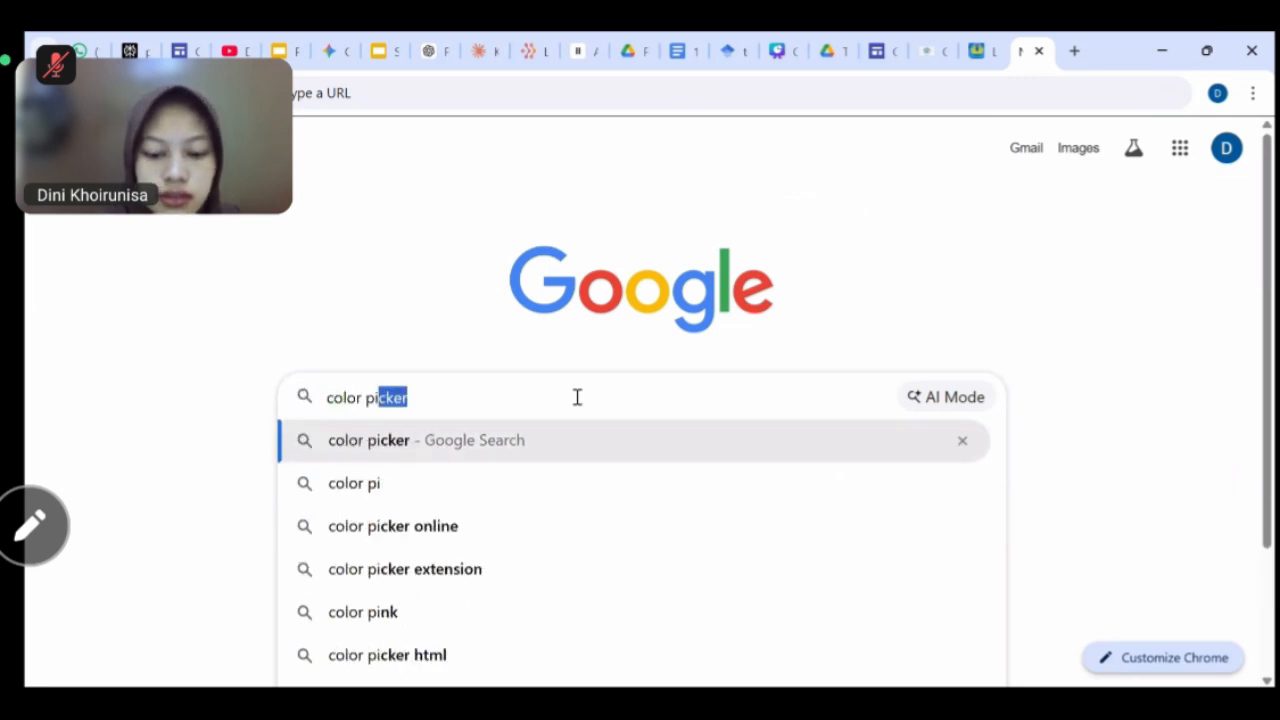
pyautogui.write('cker')
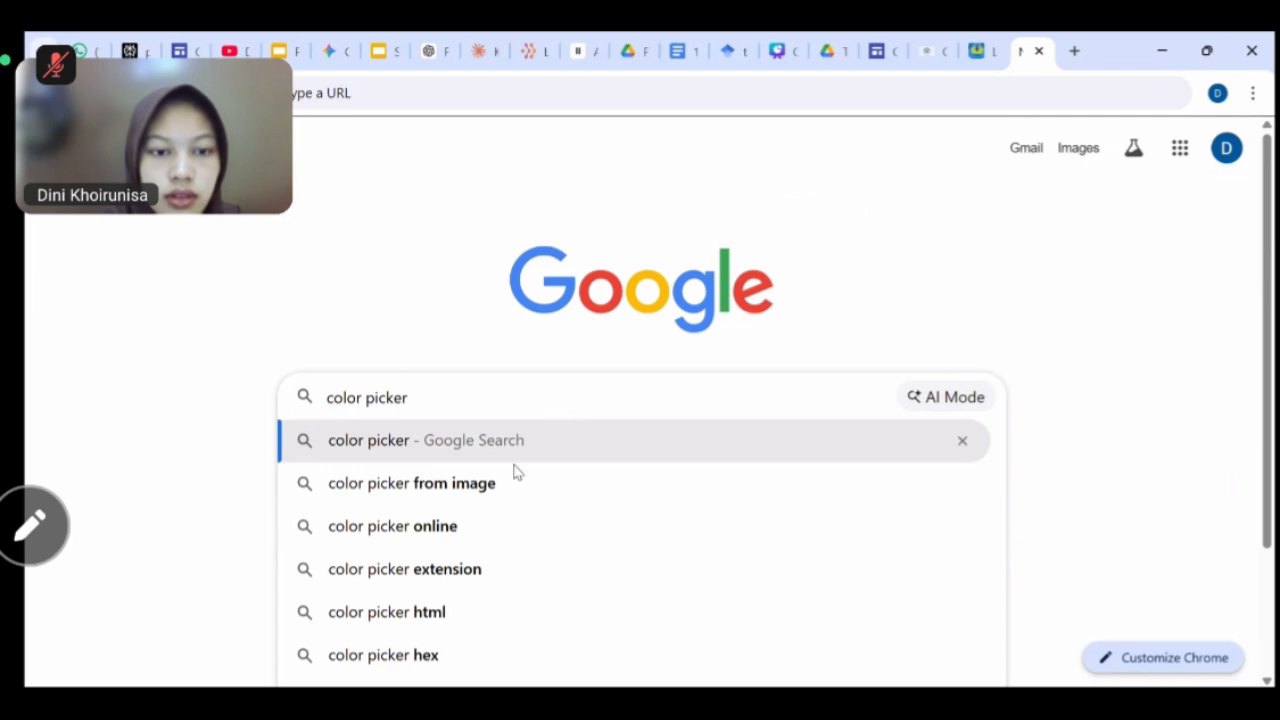
pyautogui.click(457, 488)
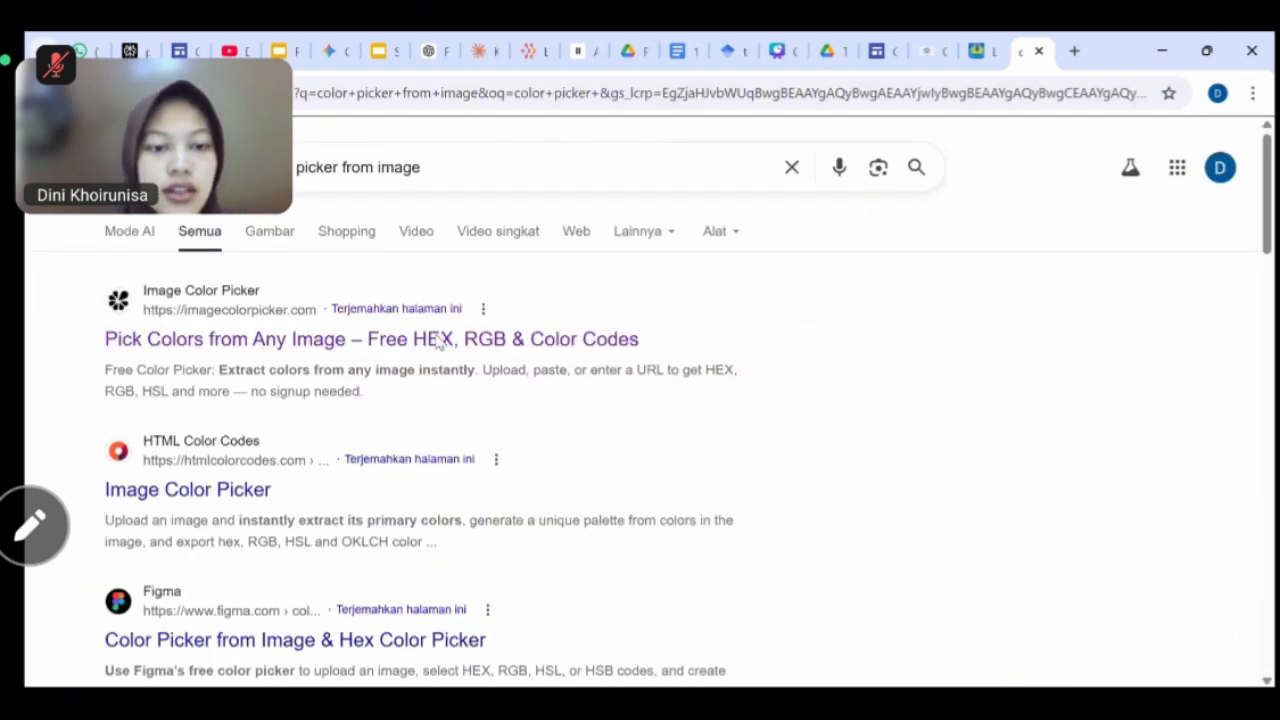
# Load the newest theme-swatch screenshot into Image Color Picker.
pyautogui.click(606, 337)
pyautogui.scroll(-5, 743, 390)
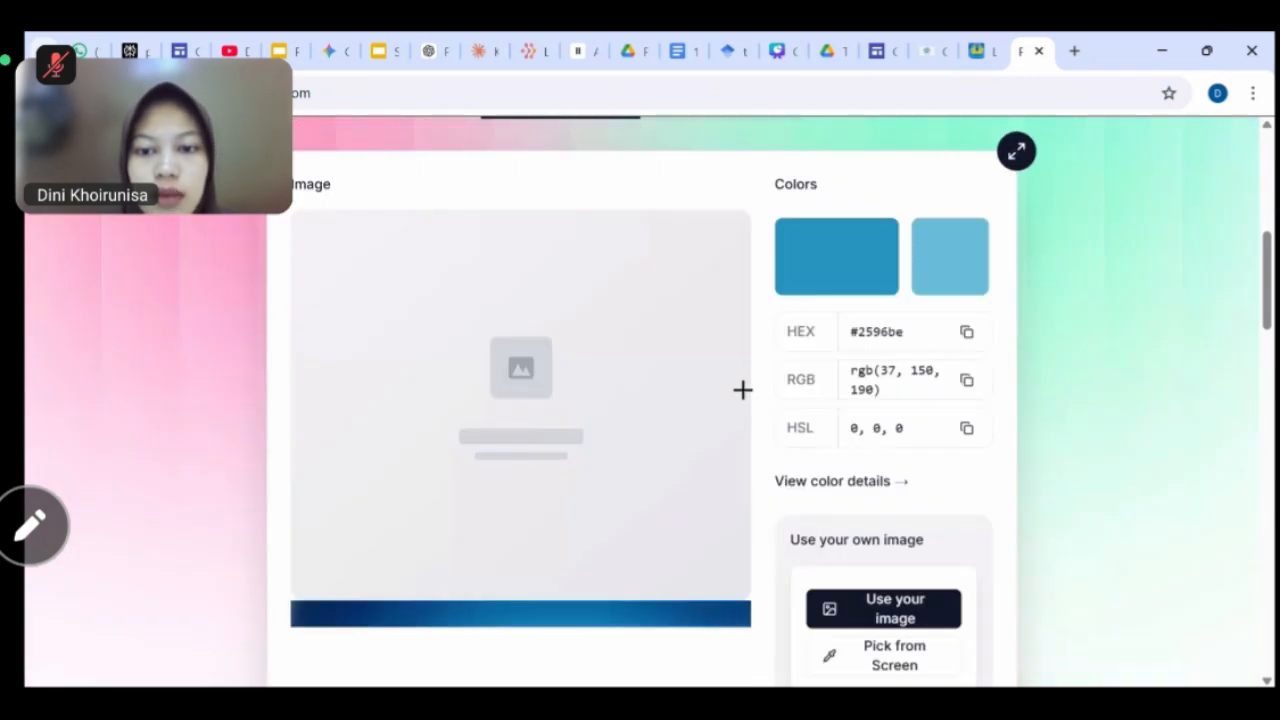
pyautogui.scroll(1, 760, 410)
pyautogui.scroll(-2, 762, 424)
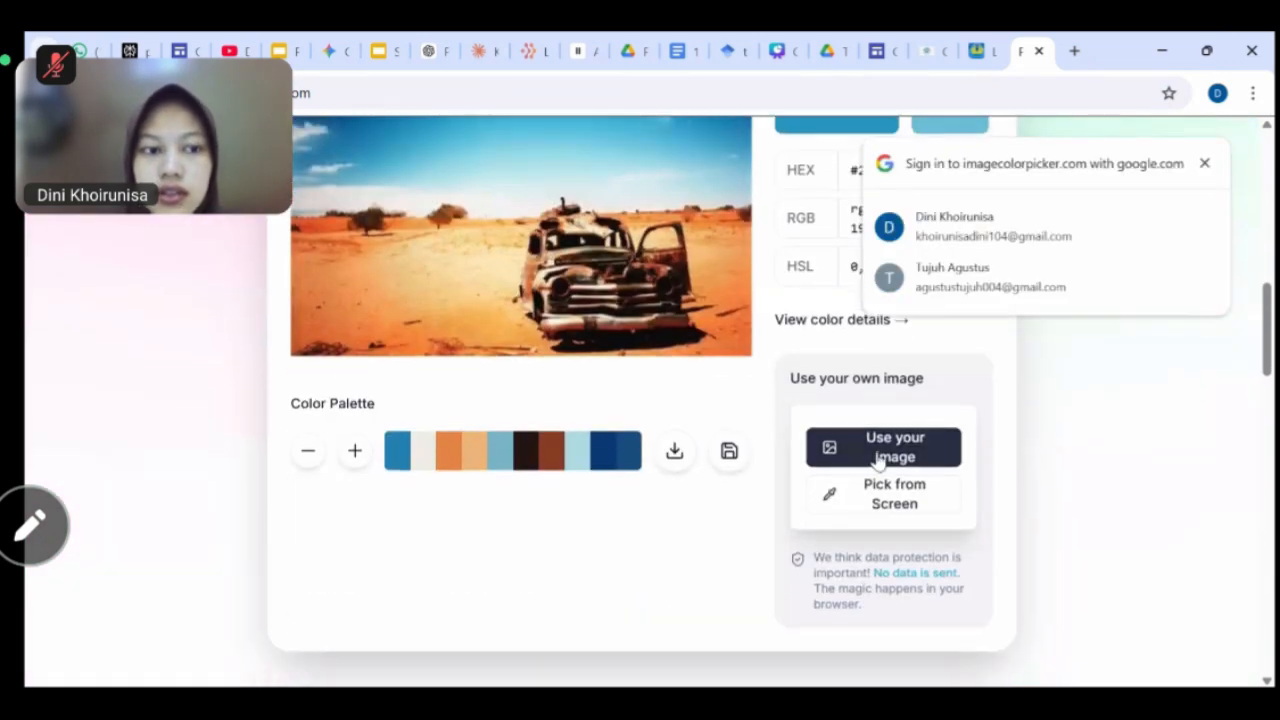
pyautogui.click(878, 452)
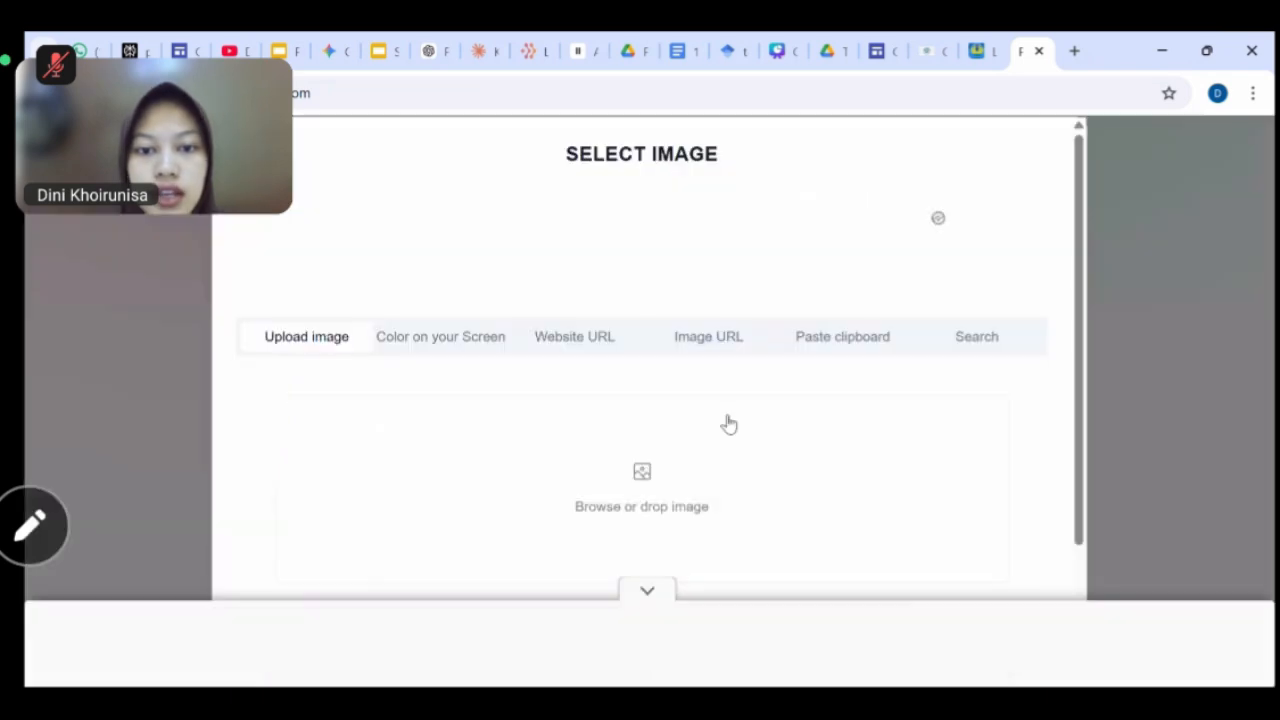
pyautogui.scroll(-2, 726, 423)
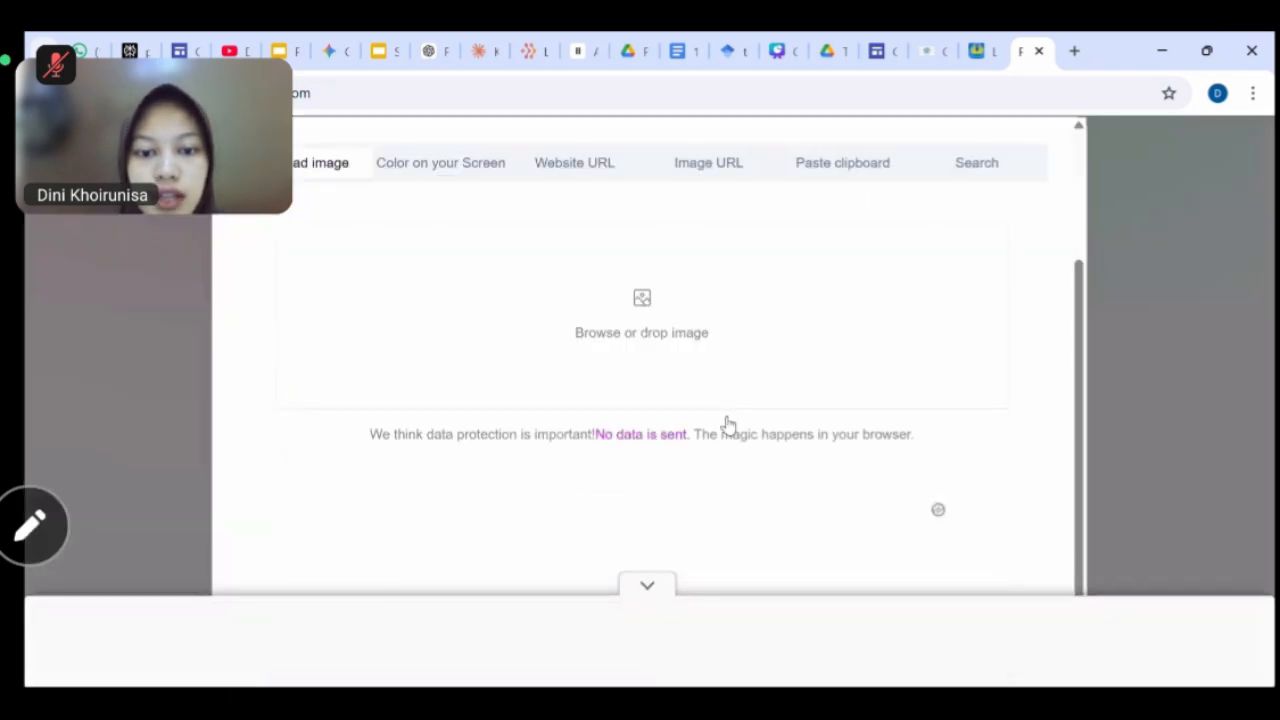
pyautogui.click(645, 318)
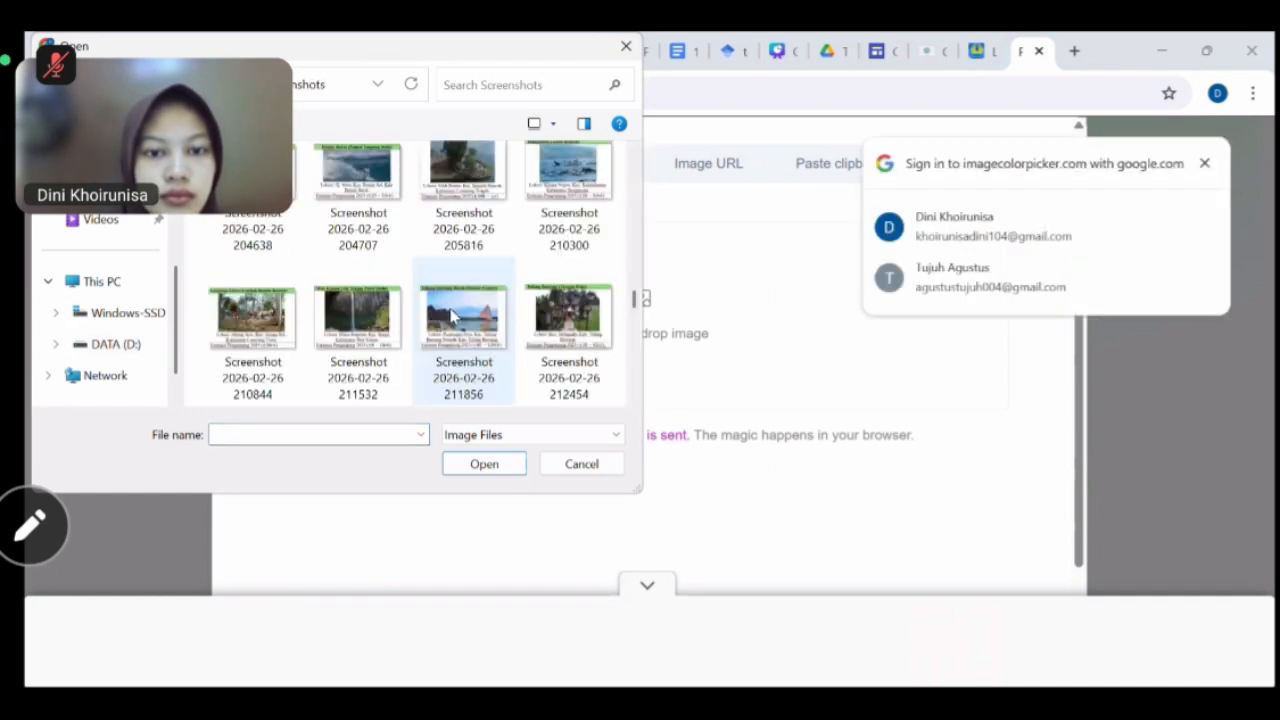
pyautogui.scroll(-10, 476, 338)
pyautogui.click(478, 340)
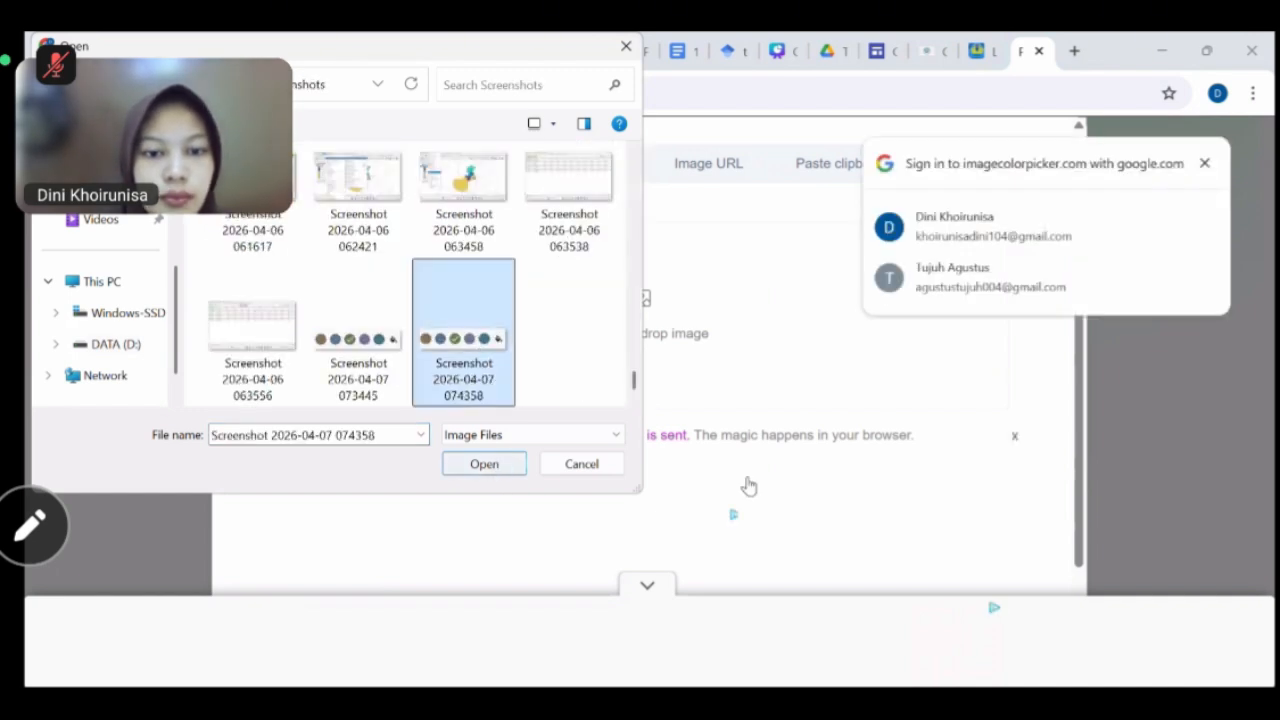
# Sample the brown swatch (#847251) and return to the Gemini prompt draft.
pyautogui.scroll(3, 752, 485)
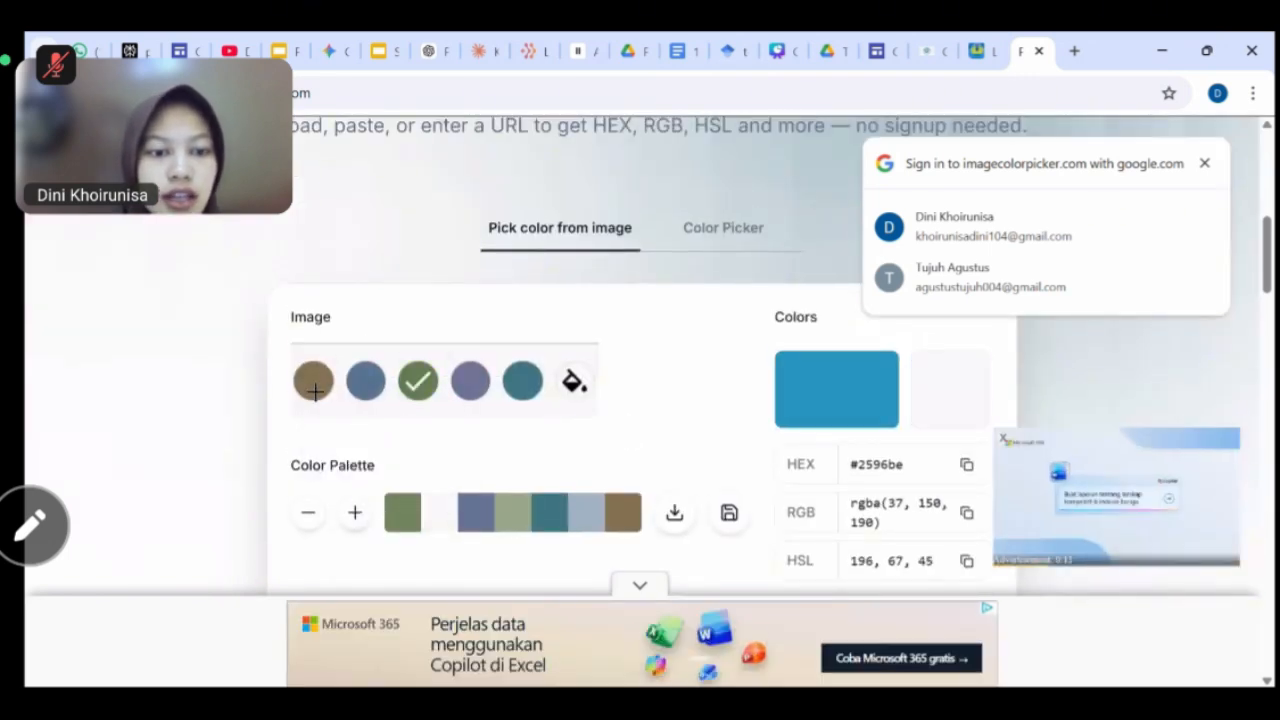
pyautogui.click(315, 392)
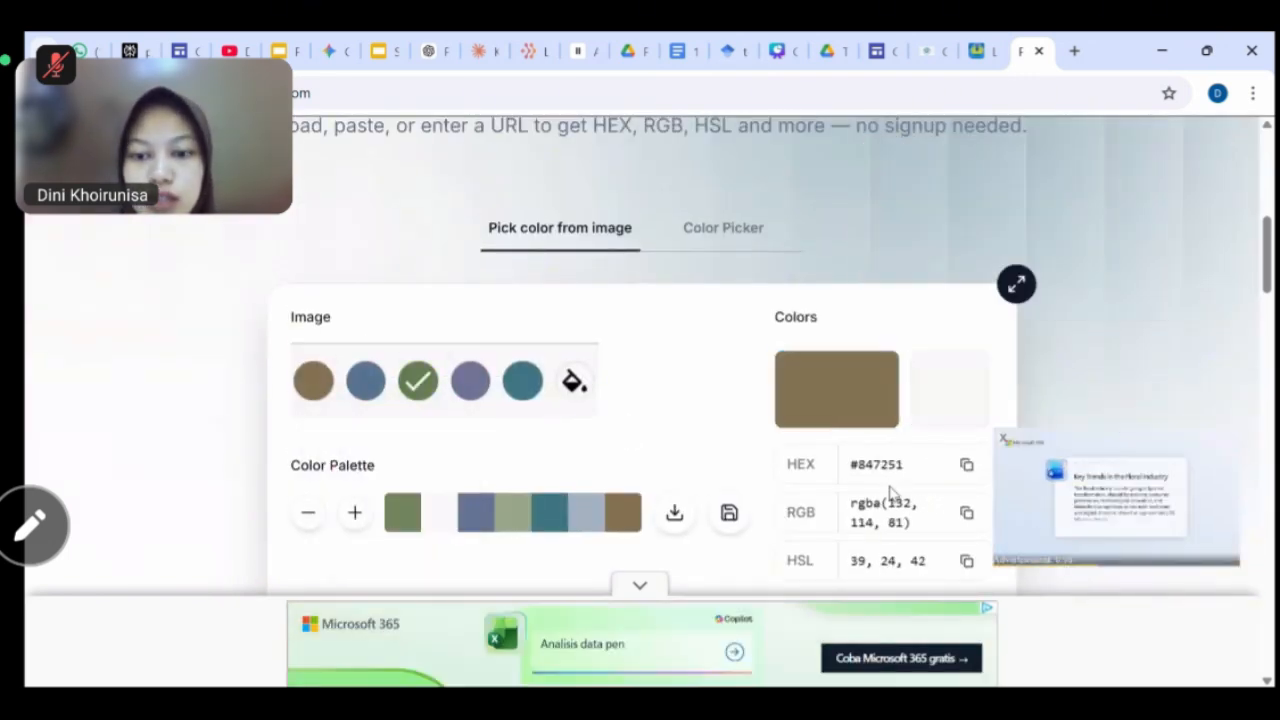
pyautogui.scroll(-1, 915, 420)
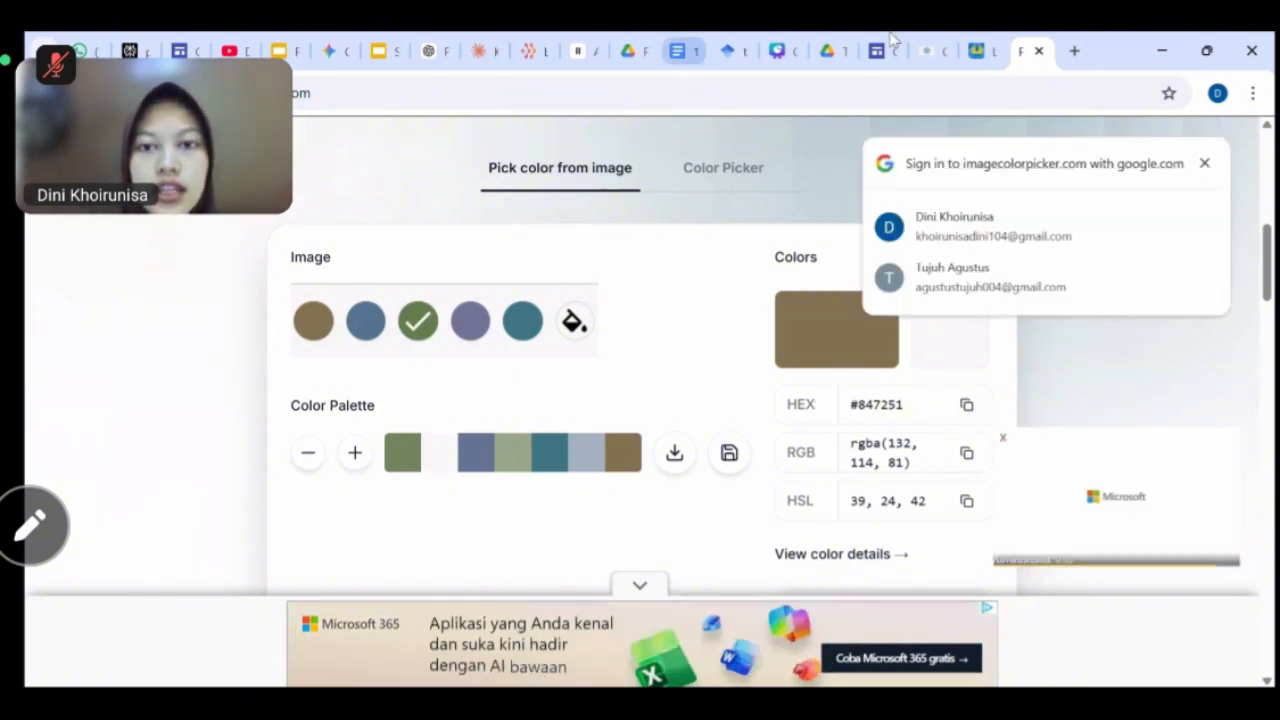
pyautogui.click(329, 50)
pyautogui.scroll(-1, 410, 460)
pyautogui.scroll(1, 528, 468)
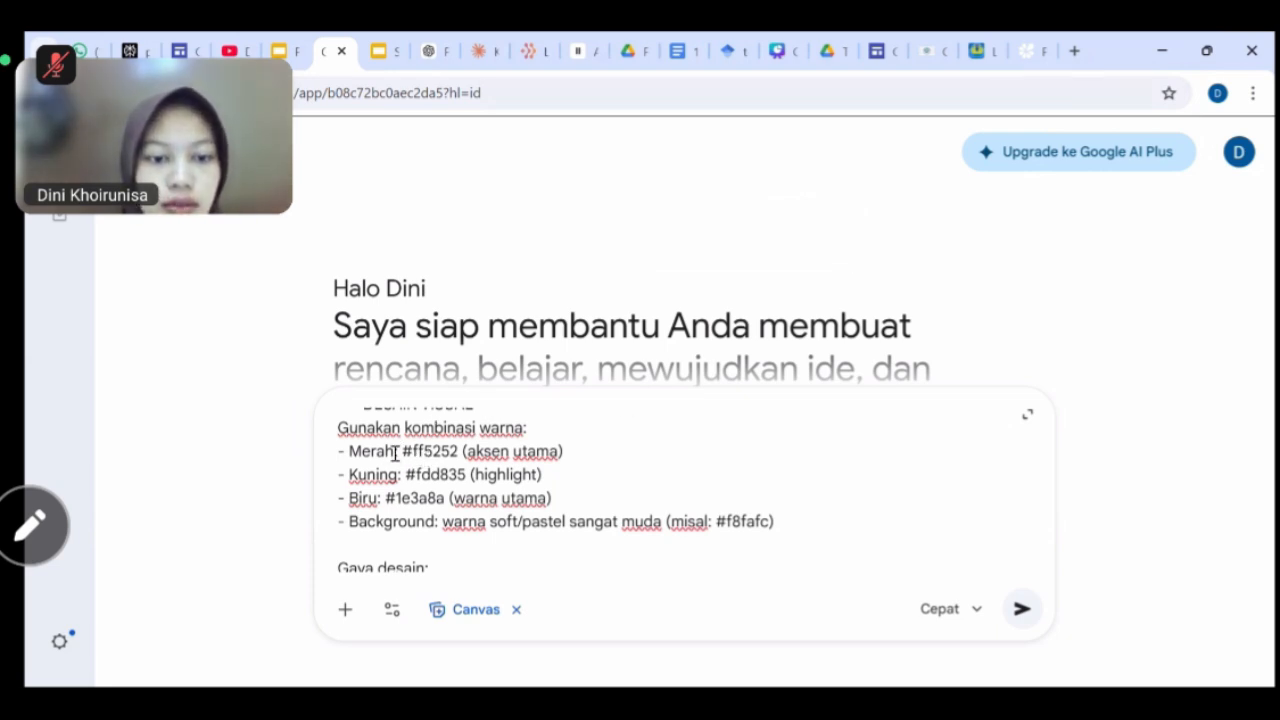
# Rename the Merah colour line to Biru and replace ff5252 with the copied #3d7683.
pyautogui.moveTo(395, 453); pyautogui.dragTo(358, 452)
pyautogui.press('BackSpace')
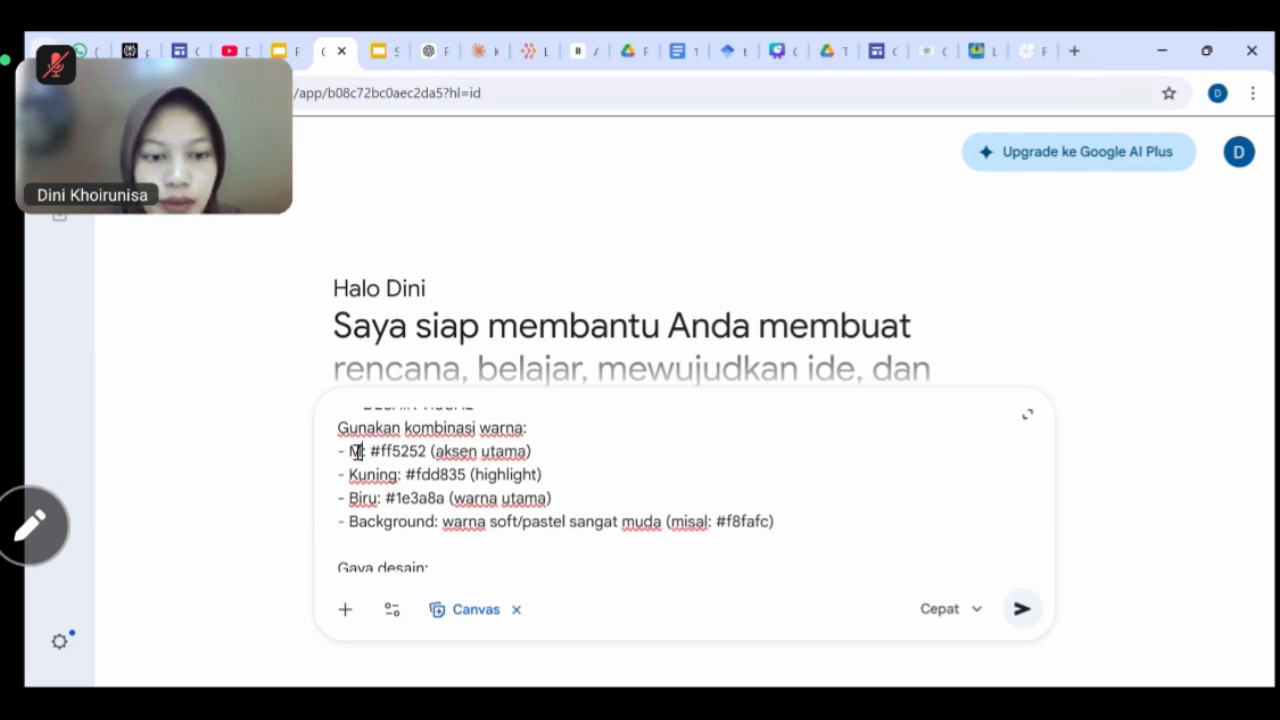
pyautogui.press('BackSpace')
pyautogui.write('Biru')
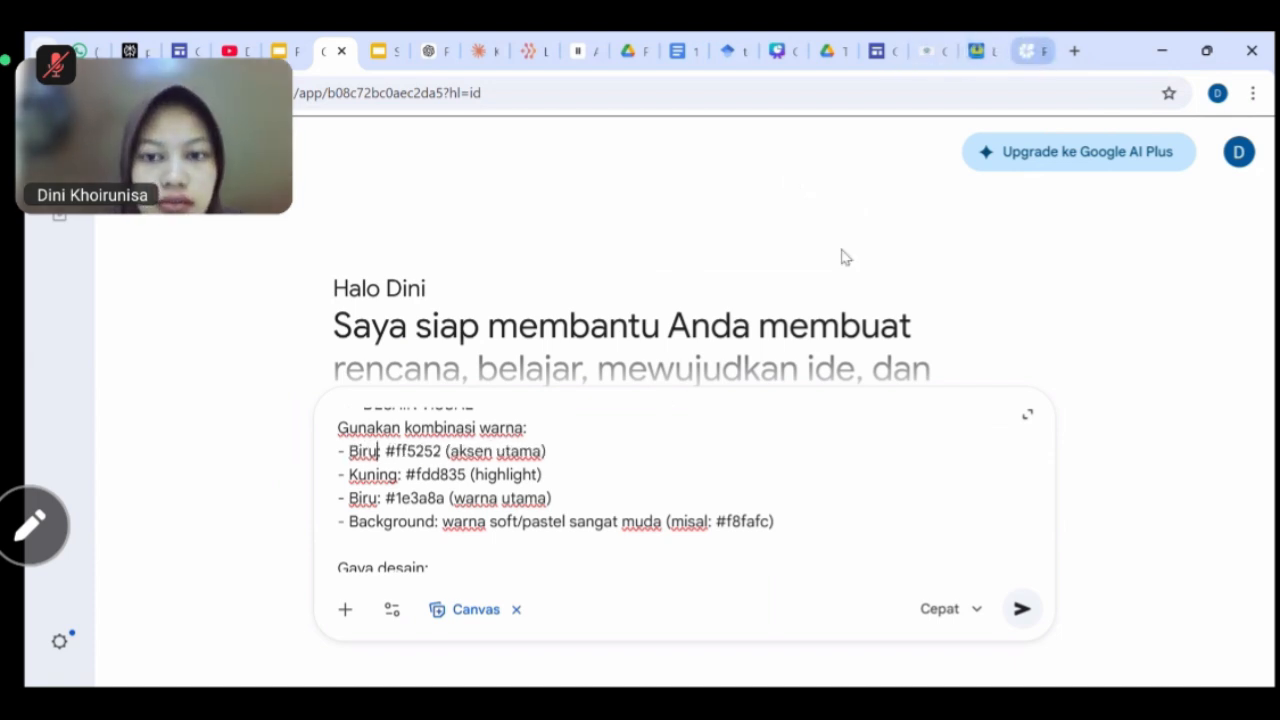
pyautogui.click(1030, 50)
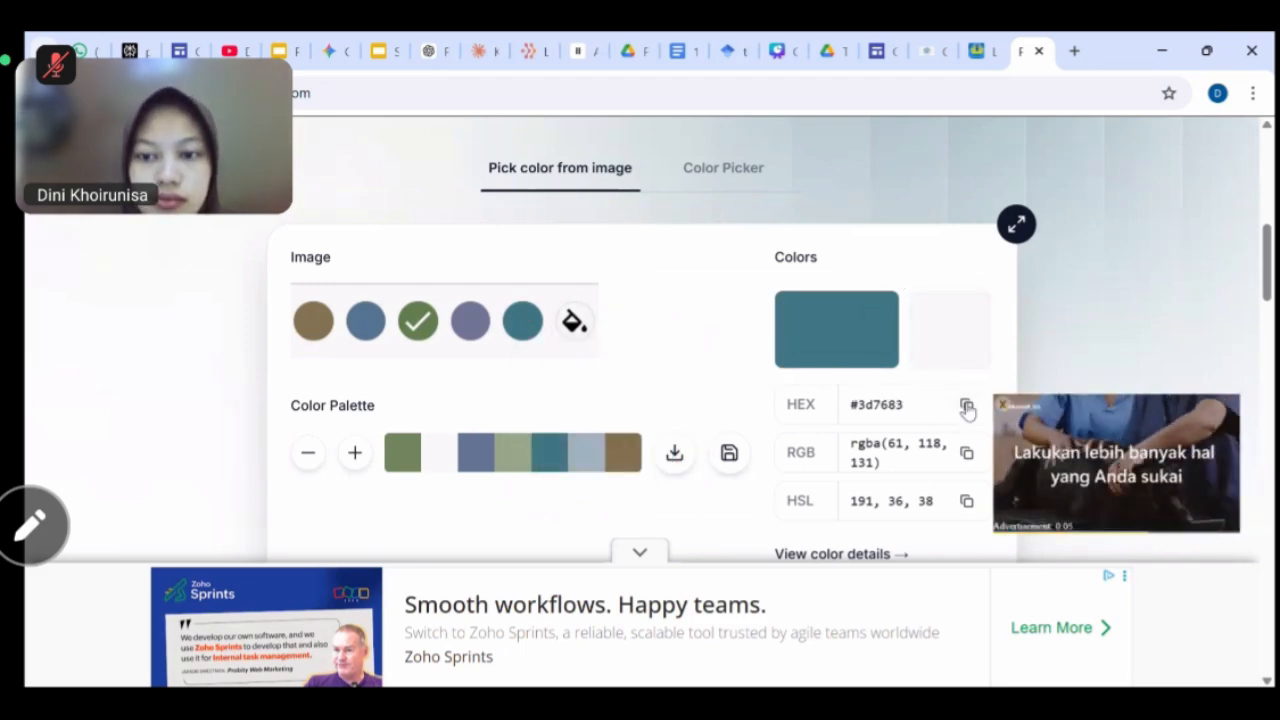
pyautogui.click(328, 51)
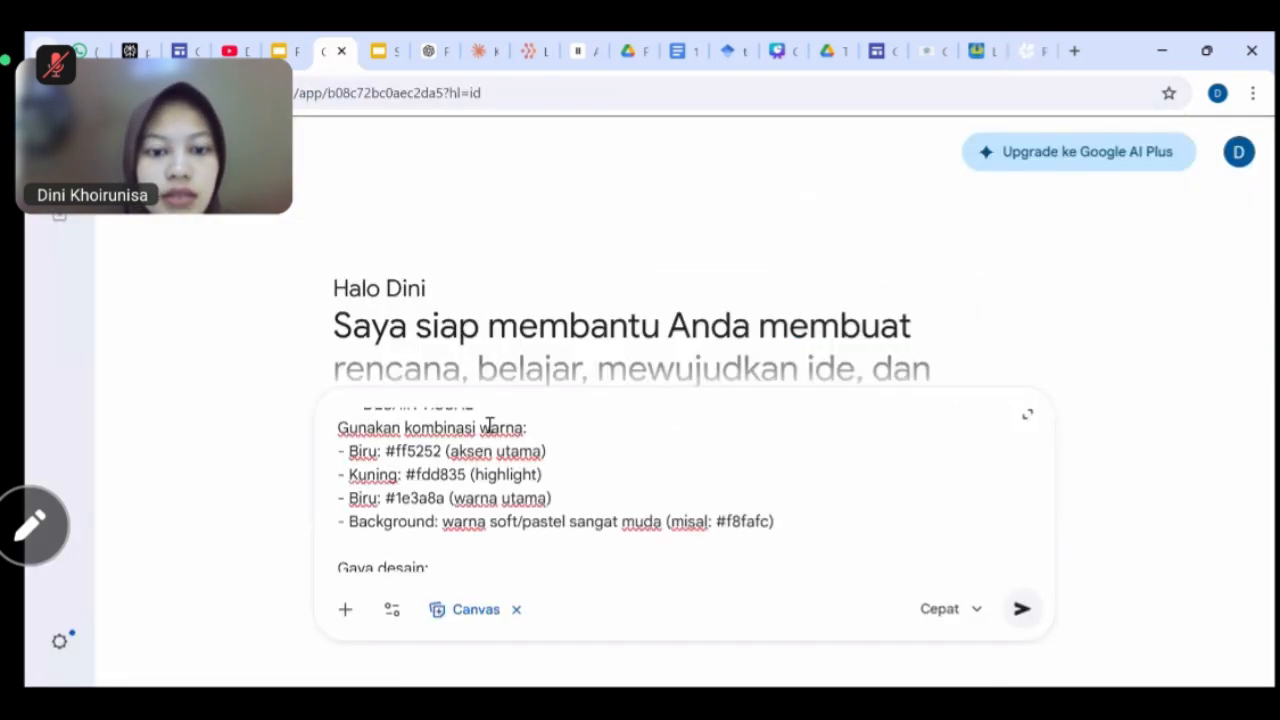
pyautogui.doubleClick(425, 450)
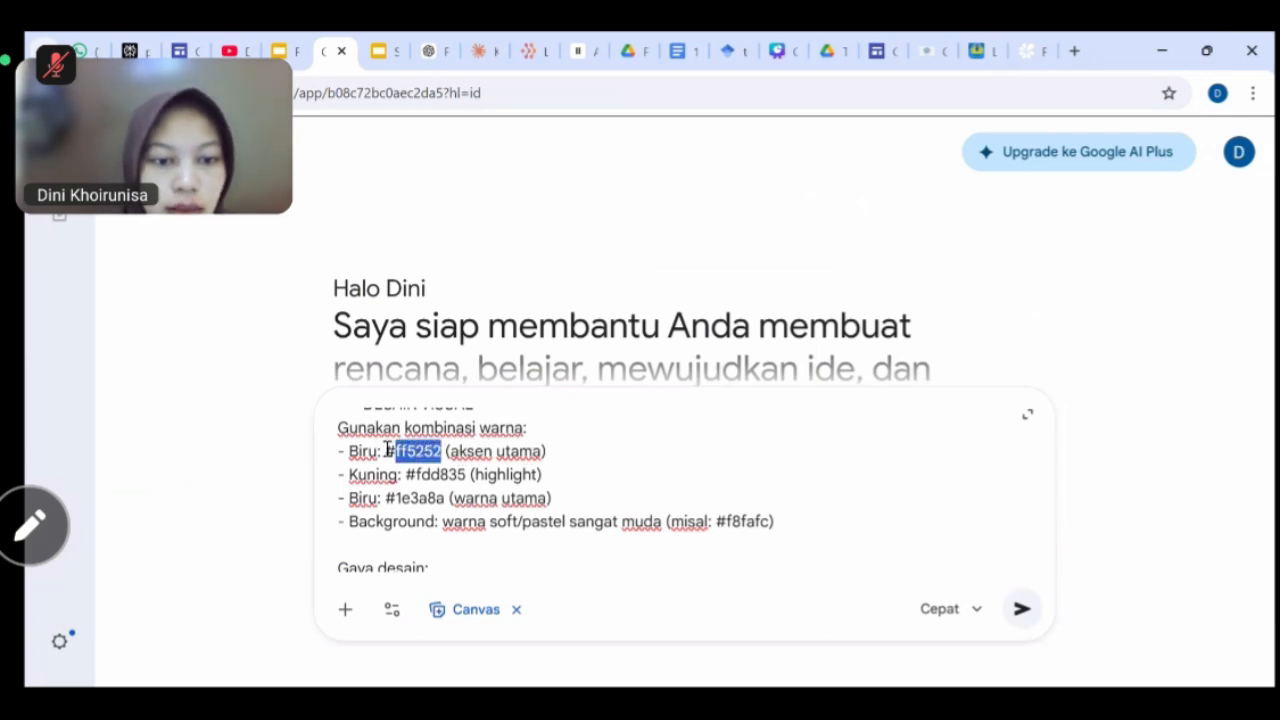
pyautogui.press('BackSpace')
pyautogui.hotkey('ctrl', 'v')
pyautogui.scroll(1, 500, 497)
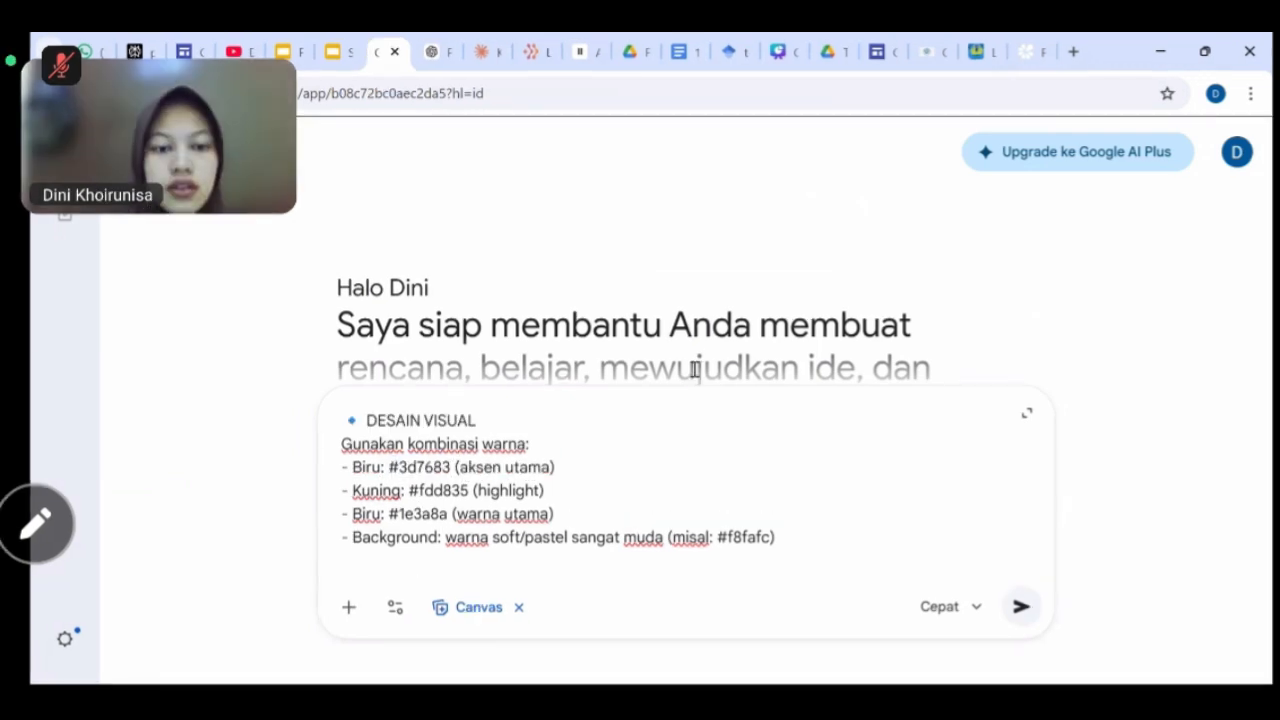
# Copy the slate-blue swatch code #537390 from Image Color Picker.
pyautogui.click(1028, 51)
pyautogui.click(375, 330)
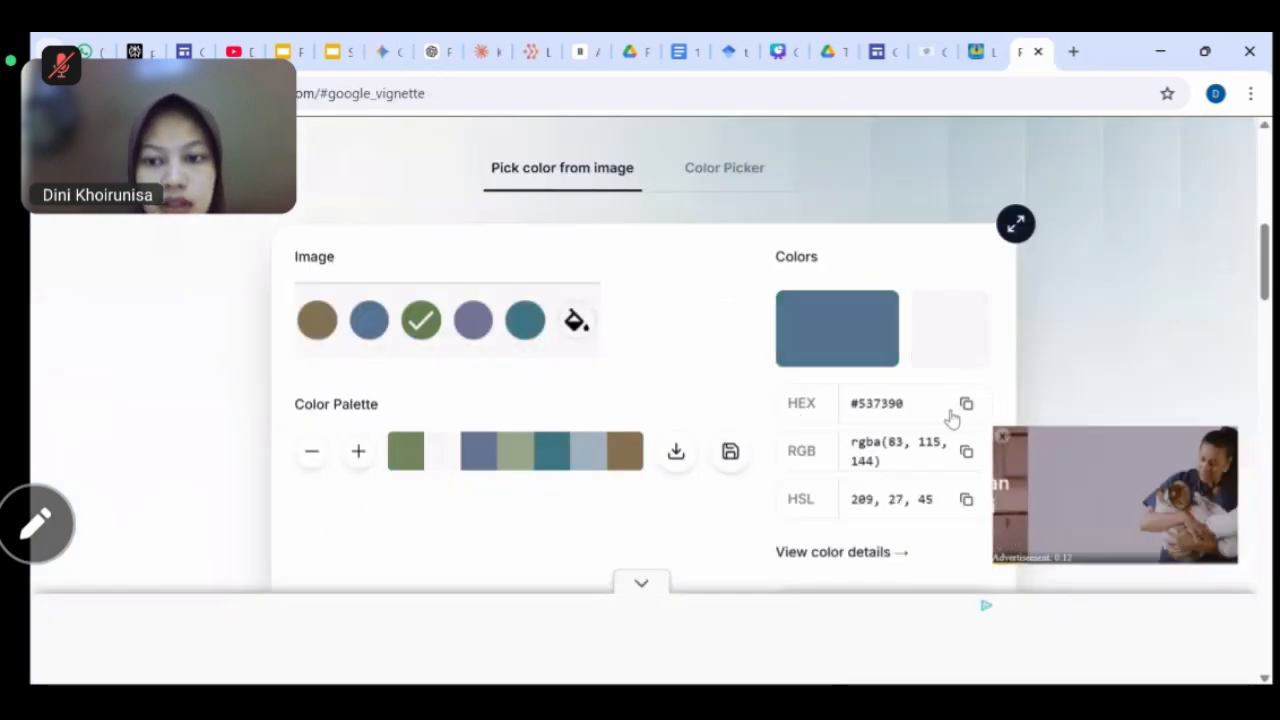
pyautogui.click(388, 51)
pyautogui.hotkey('ctrl', 'w')
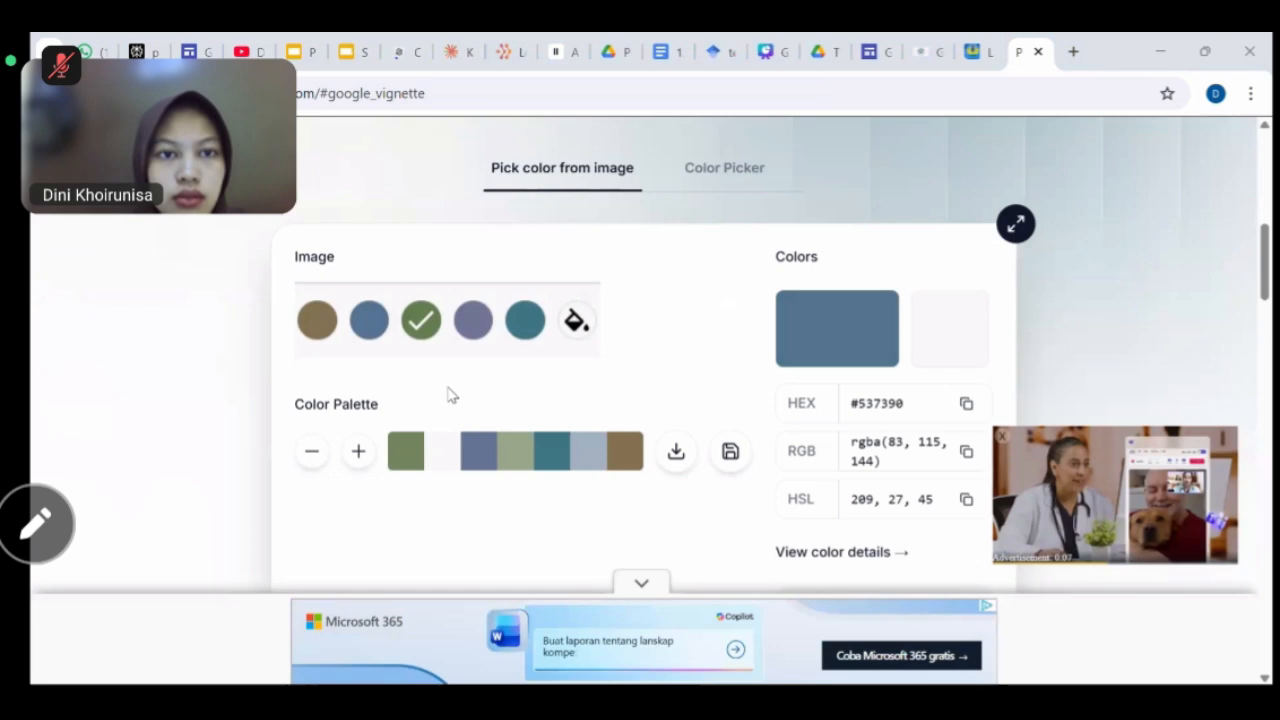
pyautogui.hotkey('ctrl', 'shift', 't')
pyautogui.scroll(-5, 592, 557)
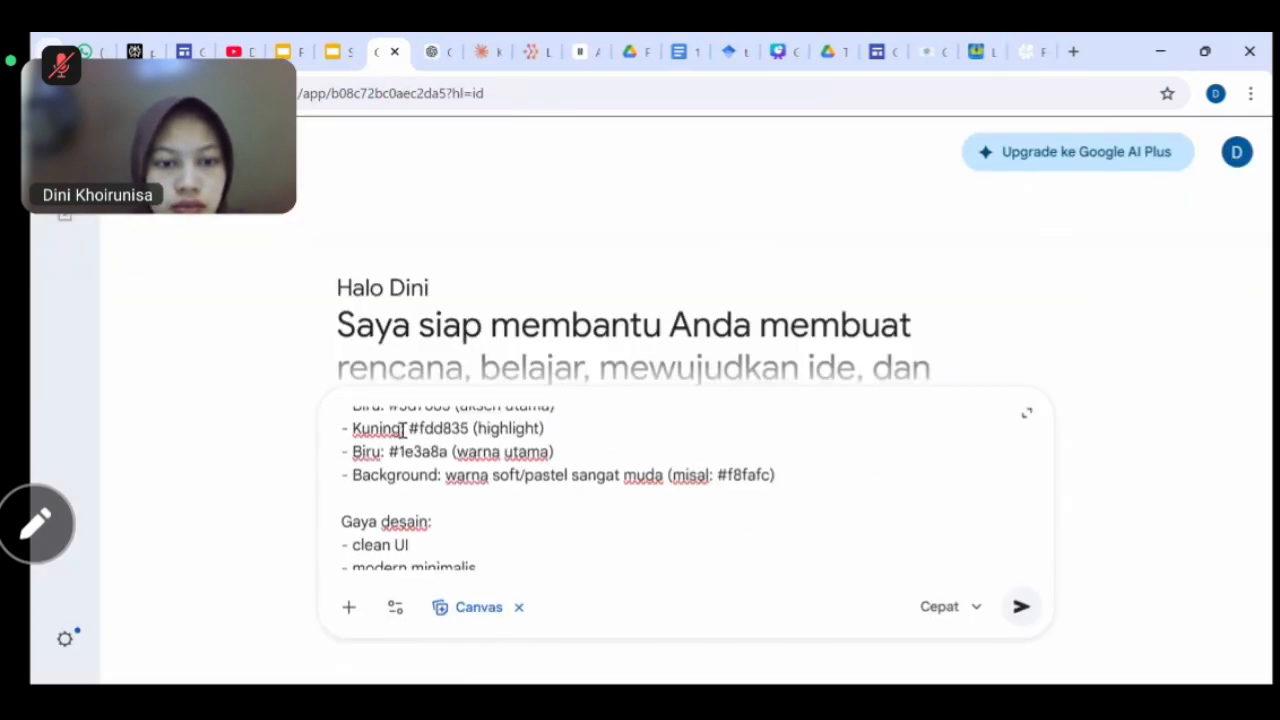
# Rename the Kuning line to Ungu and replace fdd835 with #537390.
pyautogui.moveTo(401, 429); pyautogui.dragTo(357, 429)
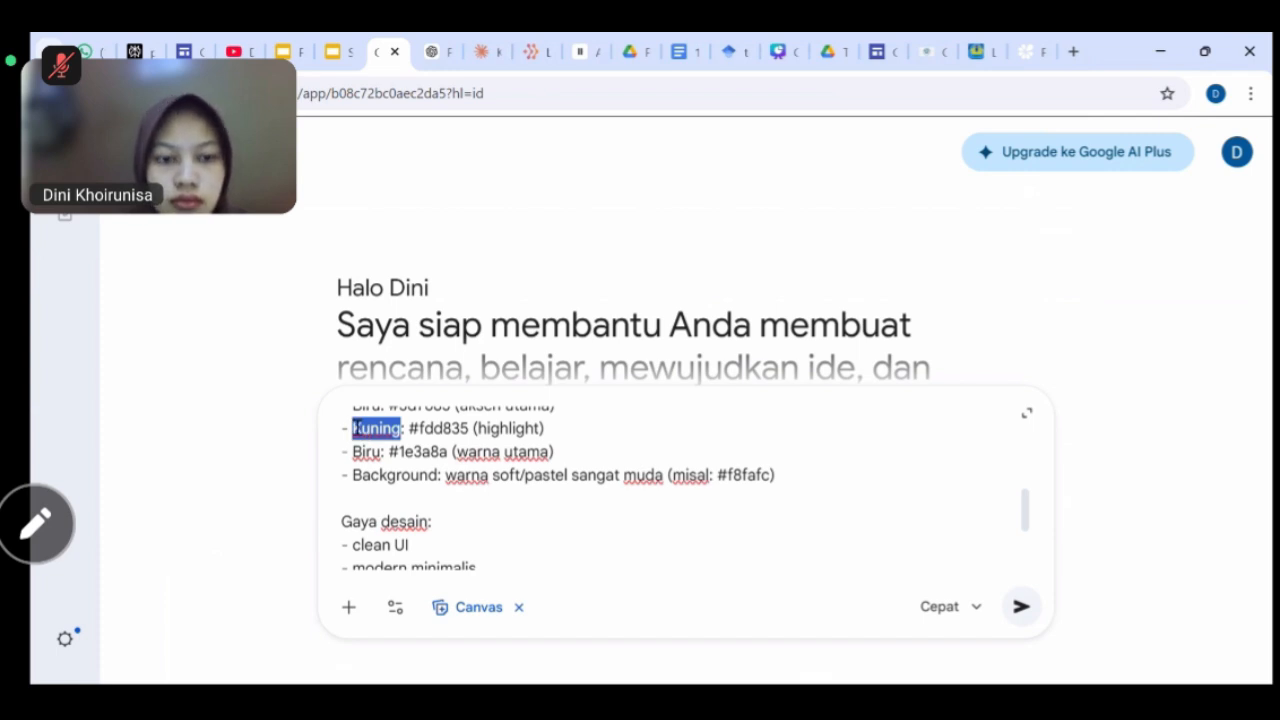
pyautogui.press('BackSpace')
pyautogui.press('Delete')
pyautogui.press('Delete')
pyautogui.write('Ungu:')
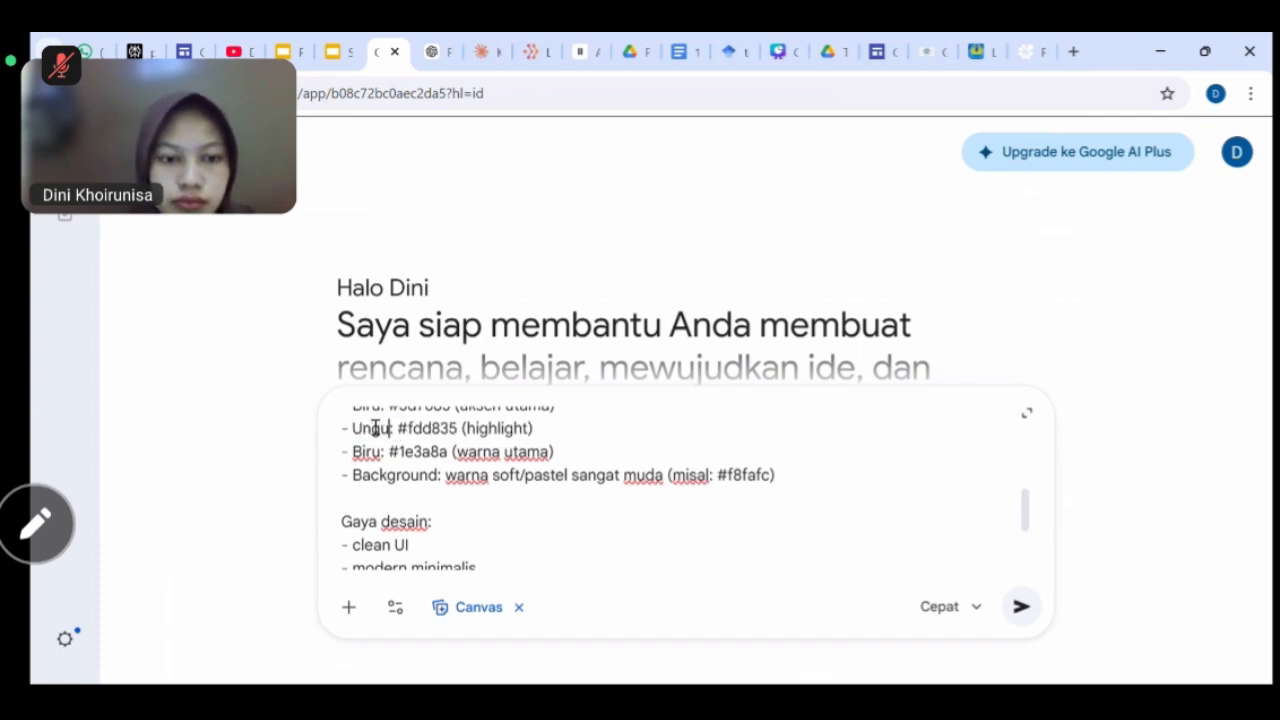
pyautogui.doubleClick(418, 427)
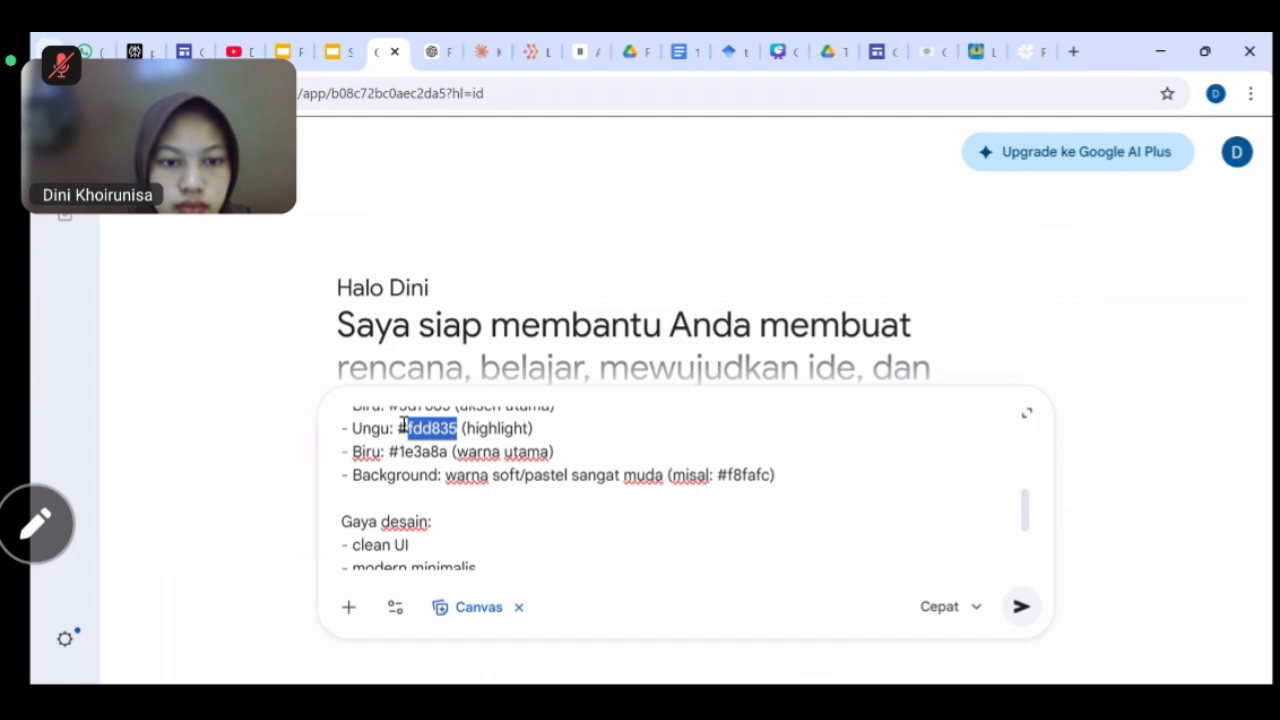
pyautogui.press('BackSpace')
pyautogui.hotkey('ctrl', 'v')
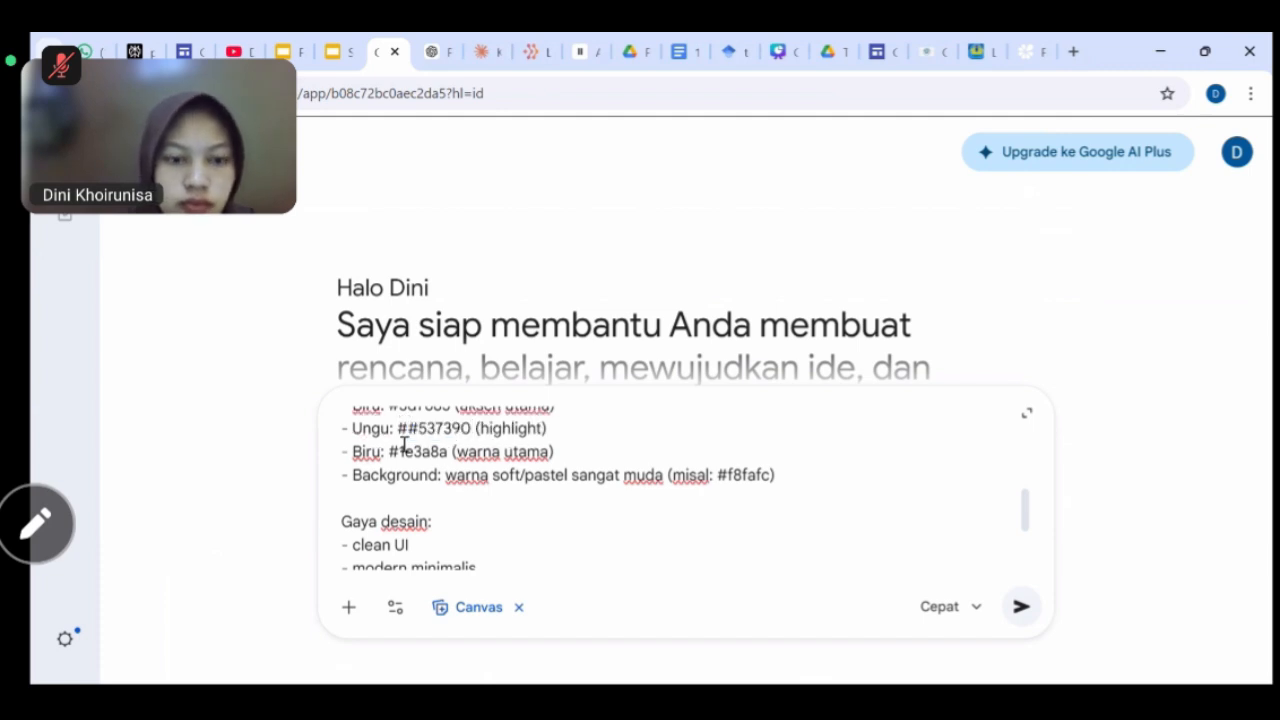
# Rename the Biru line to Hijau with the sampled green code #617e4d.
pyautogui.doubleClick(355, 451)
pyautogui.press('BackSpace')
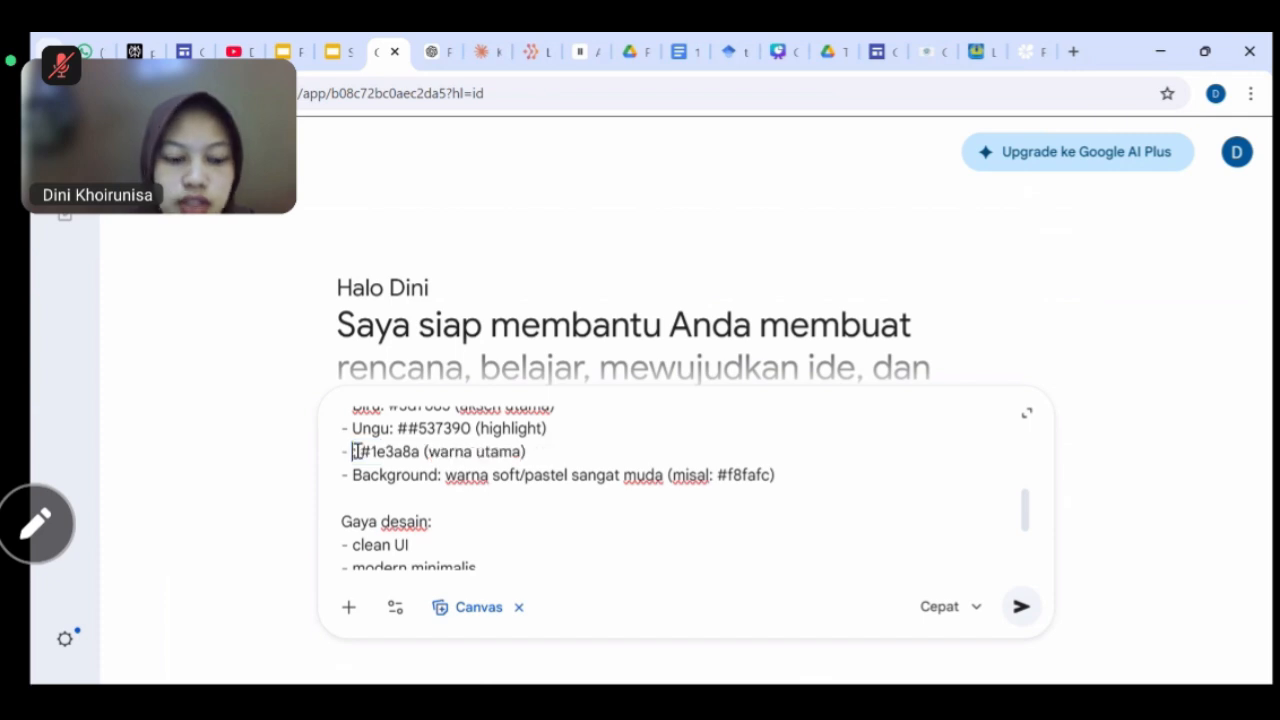
pyautogui.write('Hijau:')
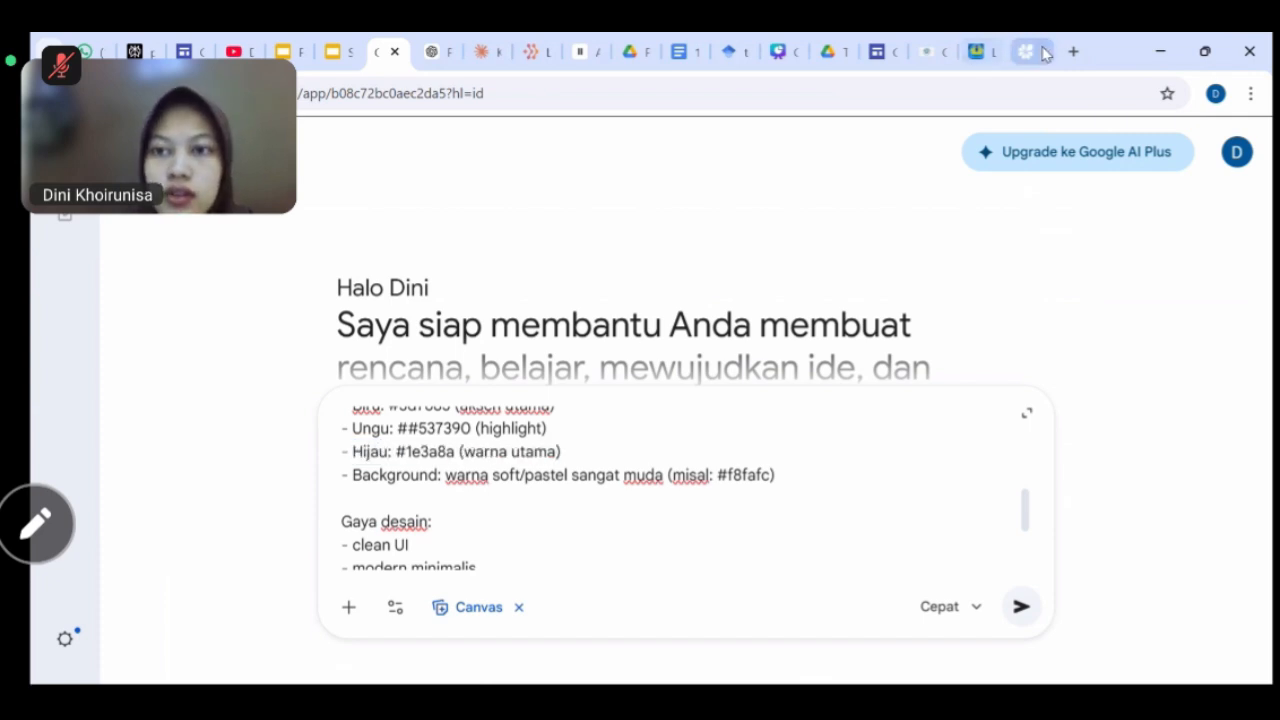
pyautogui.click(1031, 52)
pyautogui.click(420, 319)
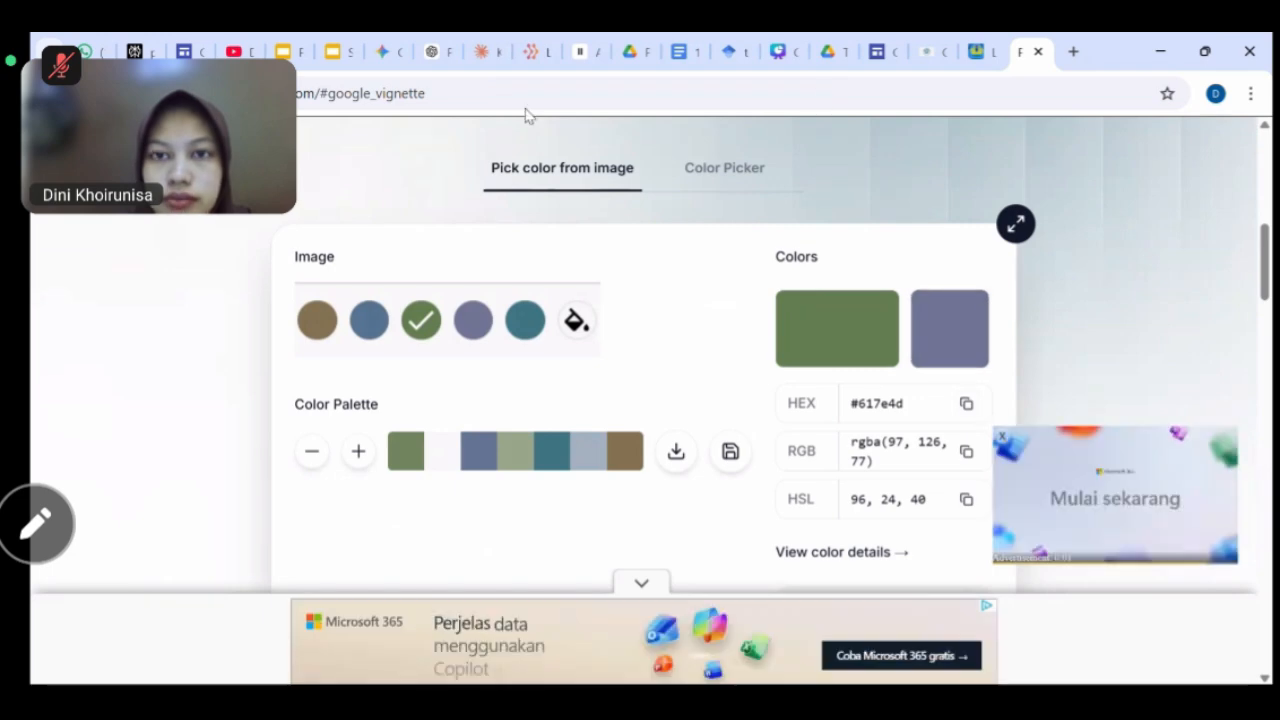
pyautogui.click(385, 51)
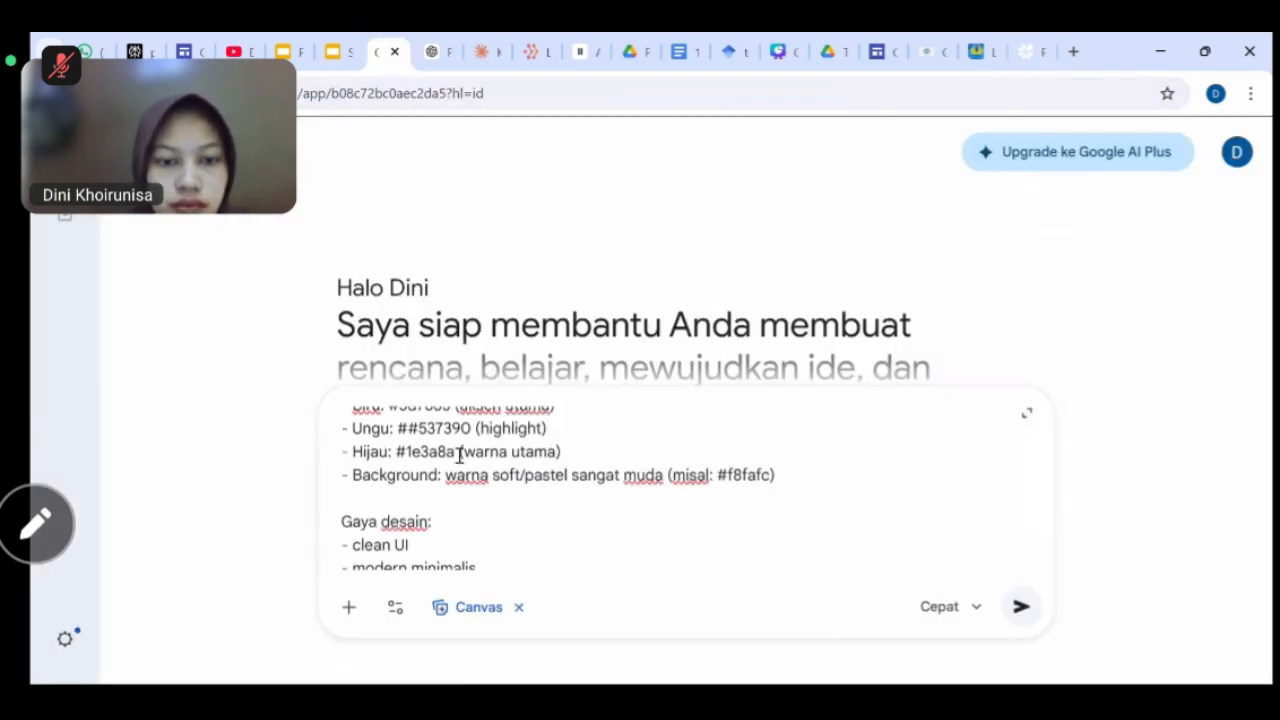
pyautogui.doubleClick(455, 455)
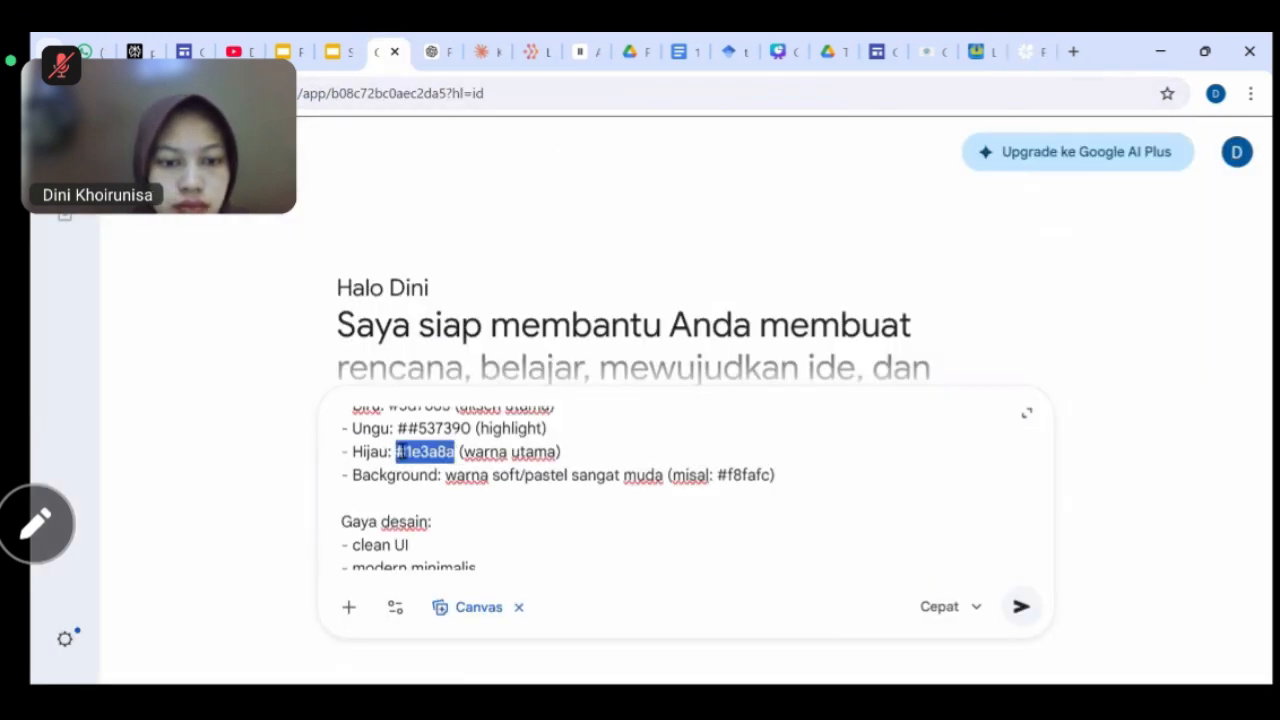
pyautogui.press('BackSpace')
pyautogui.hotkey('ctrl', 'v')
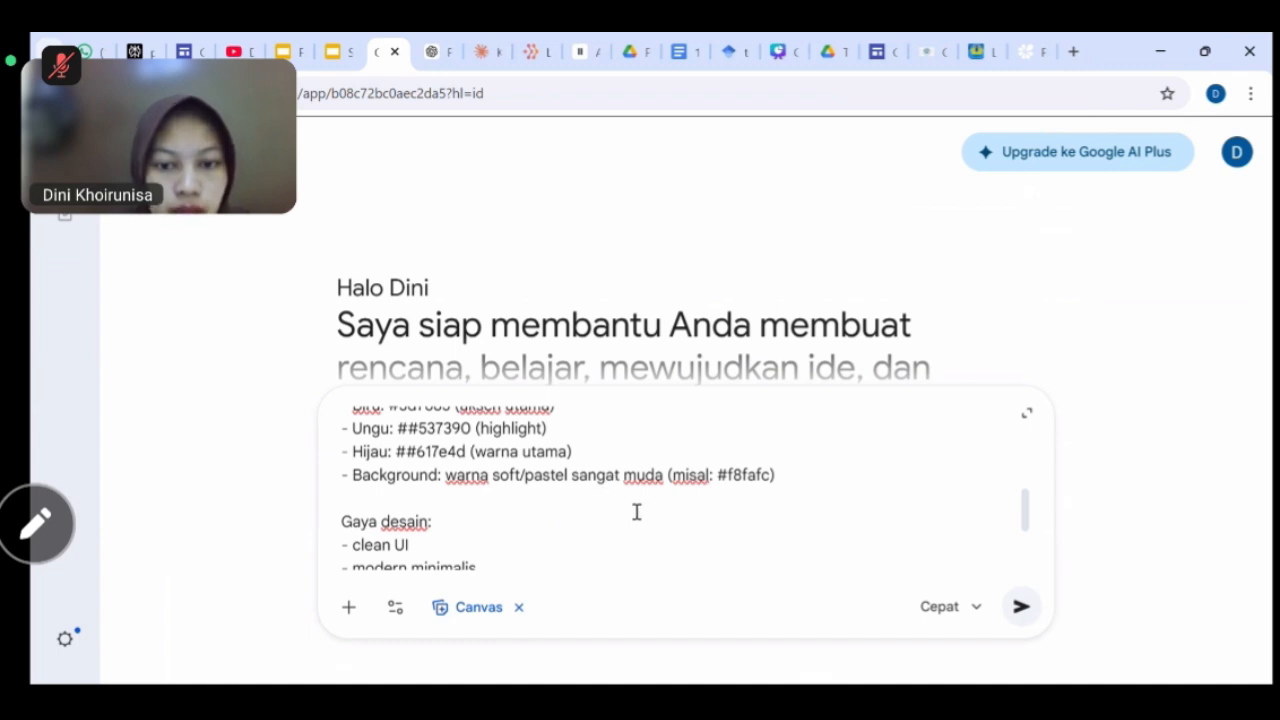
# Change the background description to 'Putih keabu abuan'.
pyautogui.moveTo(447, 477); pyautogui.dragTo(668, 474)
pyautogui.moveTo(748, 475); pyautogui.dragTo(777, 475)
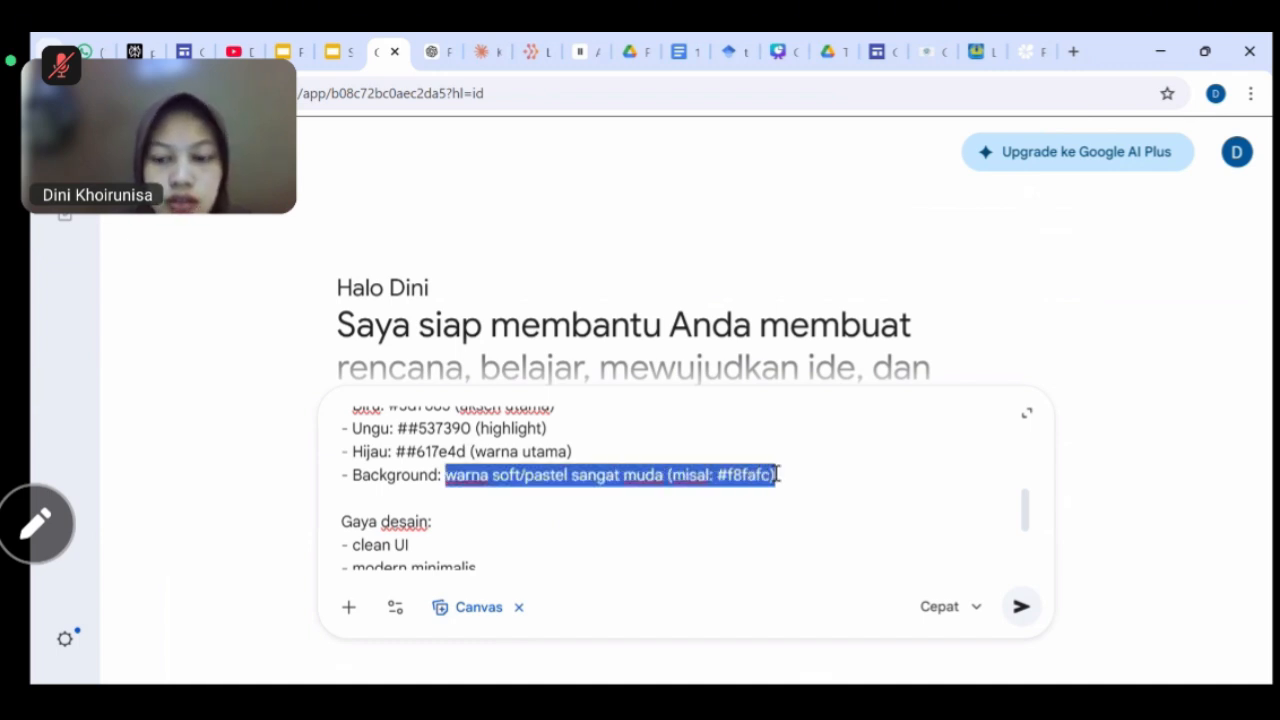
pyautogui.press('BackSpace')
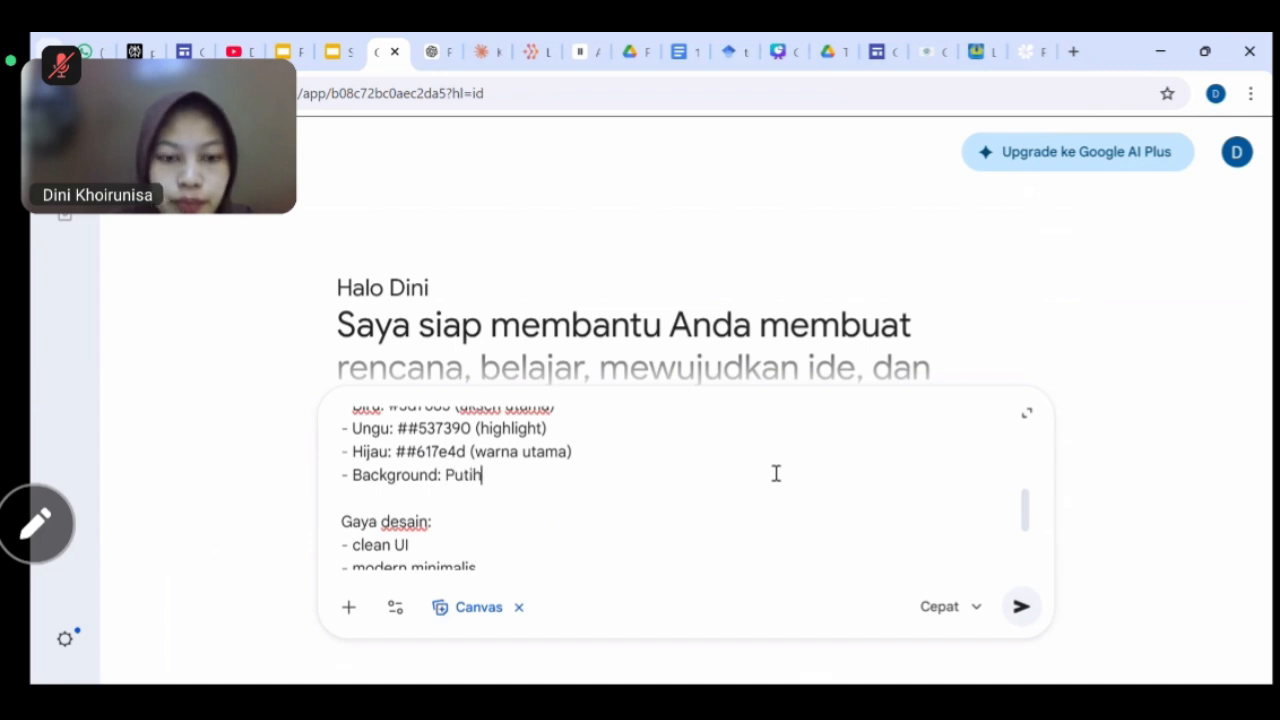
pyautogui.write('Putih keabu')
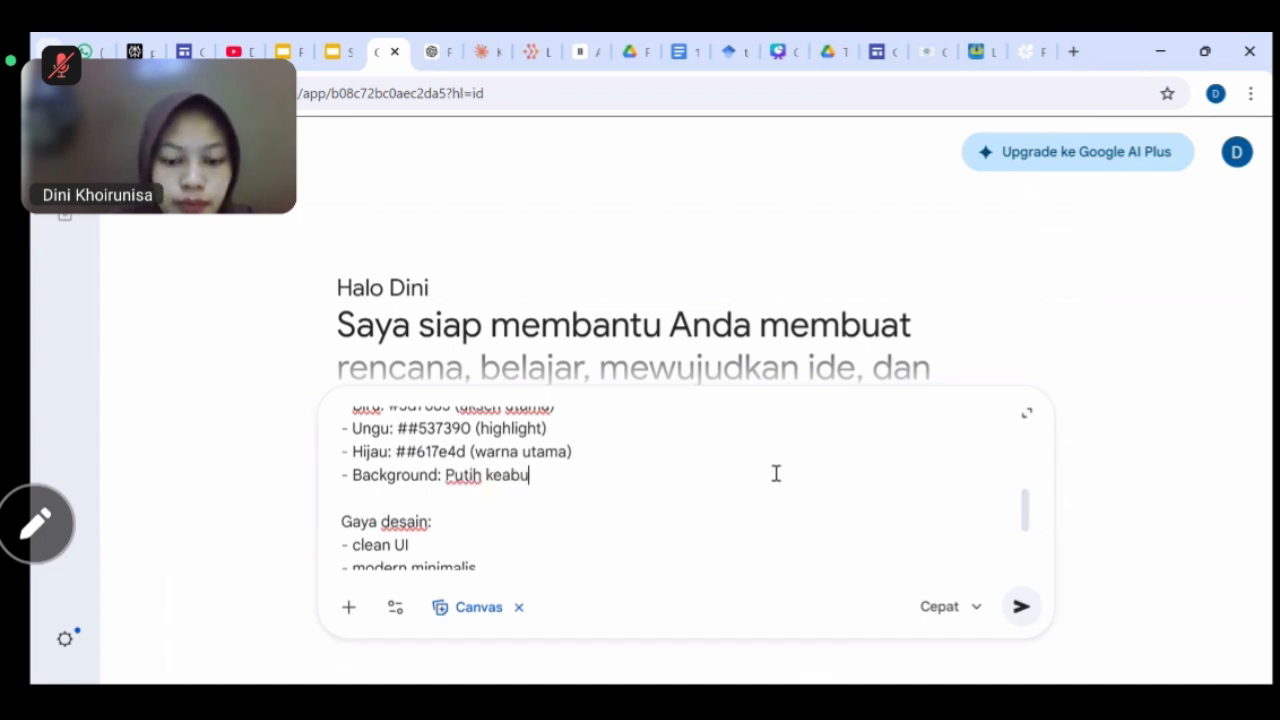
pyautogui.write(' abuan')
# Replace the footer's ISI NAMA ANDA placeholder with the author's name.
pyautogui.scroll(-2, 677, 517)
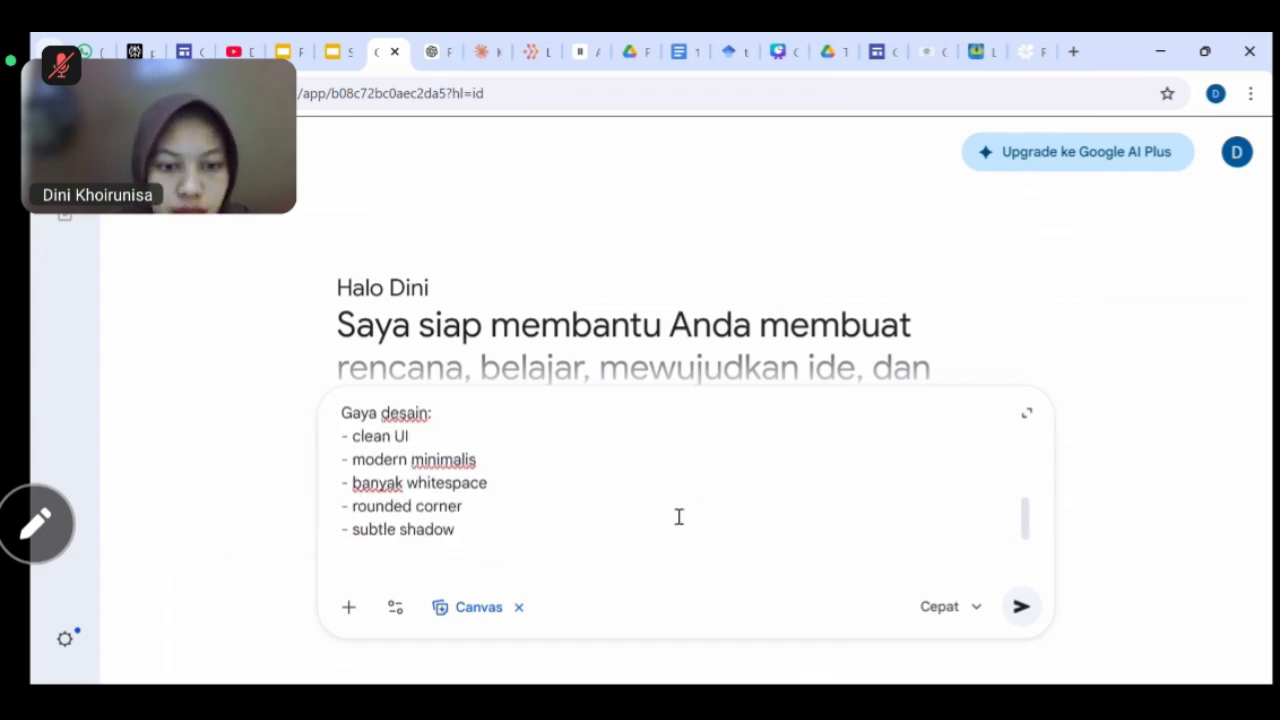
pyautogui.scroll(-8, 678, 517)
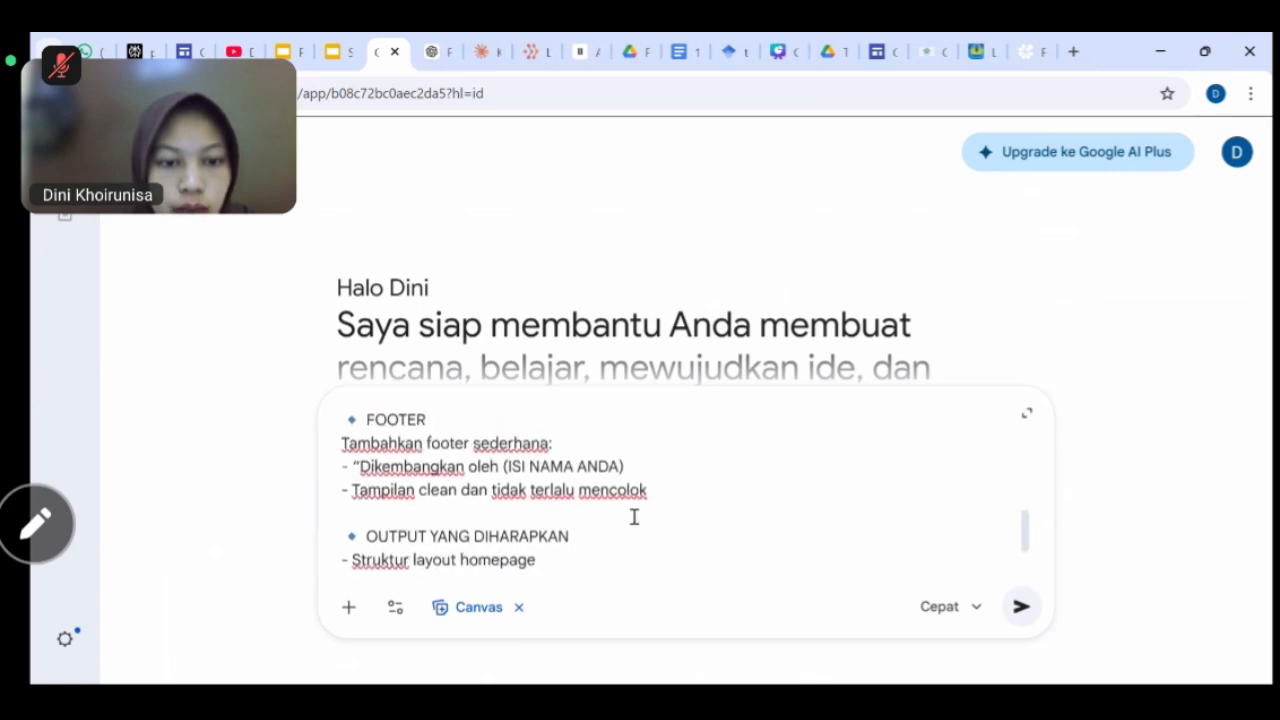
pyautogui.scroll(1, 634, 517)
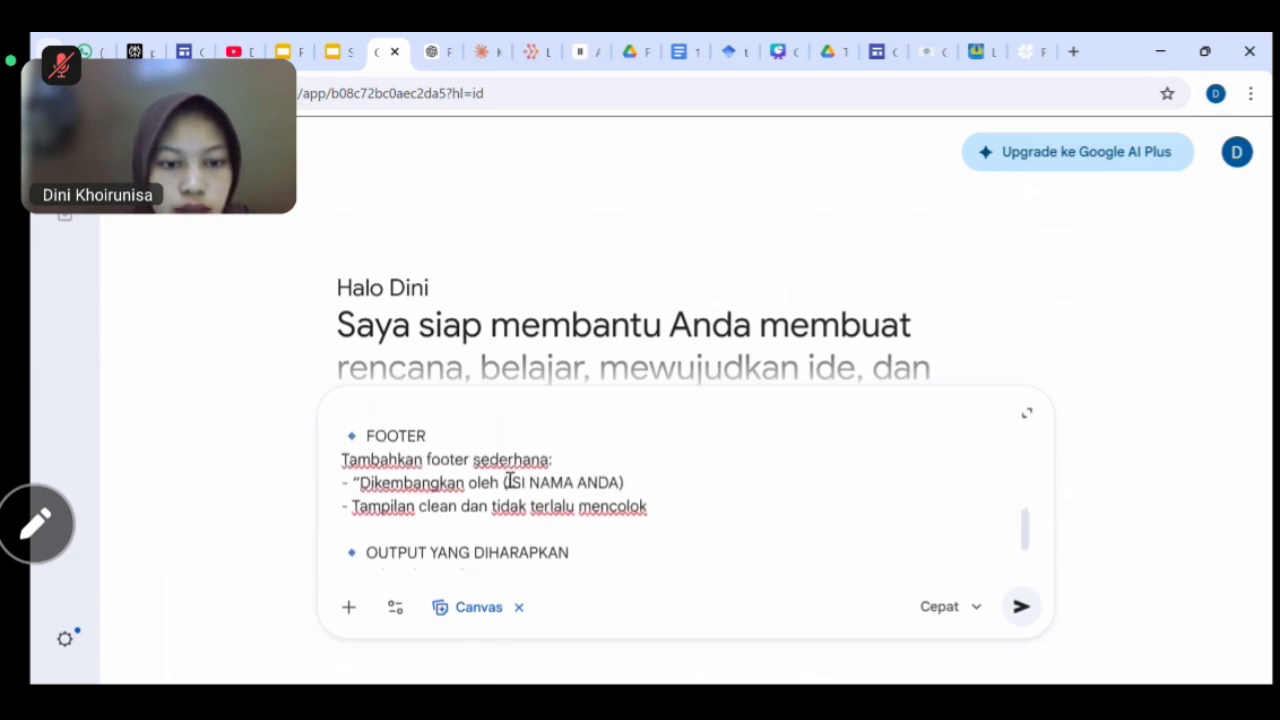
pyautogui.moveTo(509, 482); pyautogui.dragTo(622, 483)
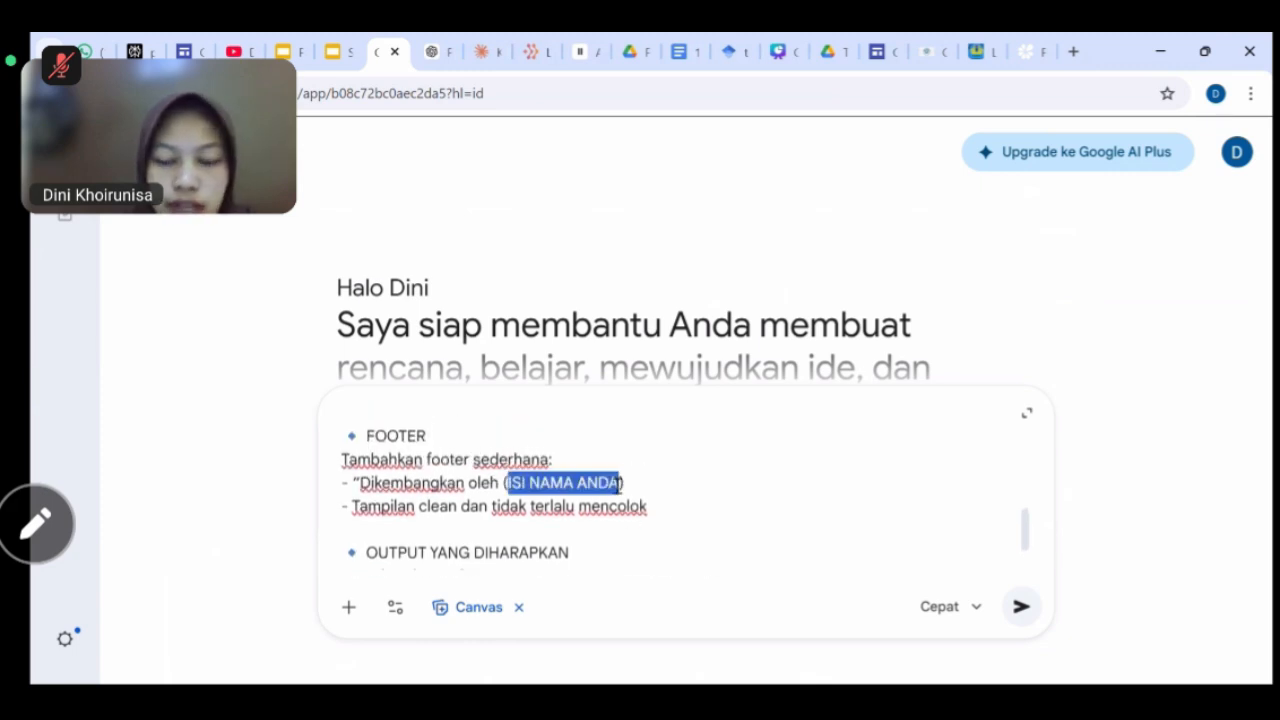
pyautogui.press('BackSpace')
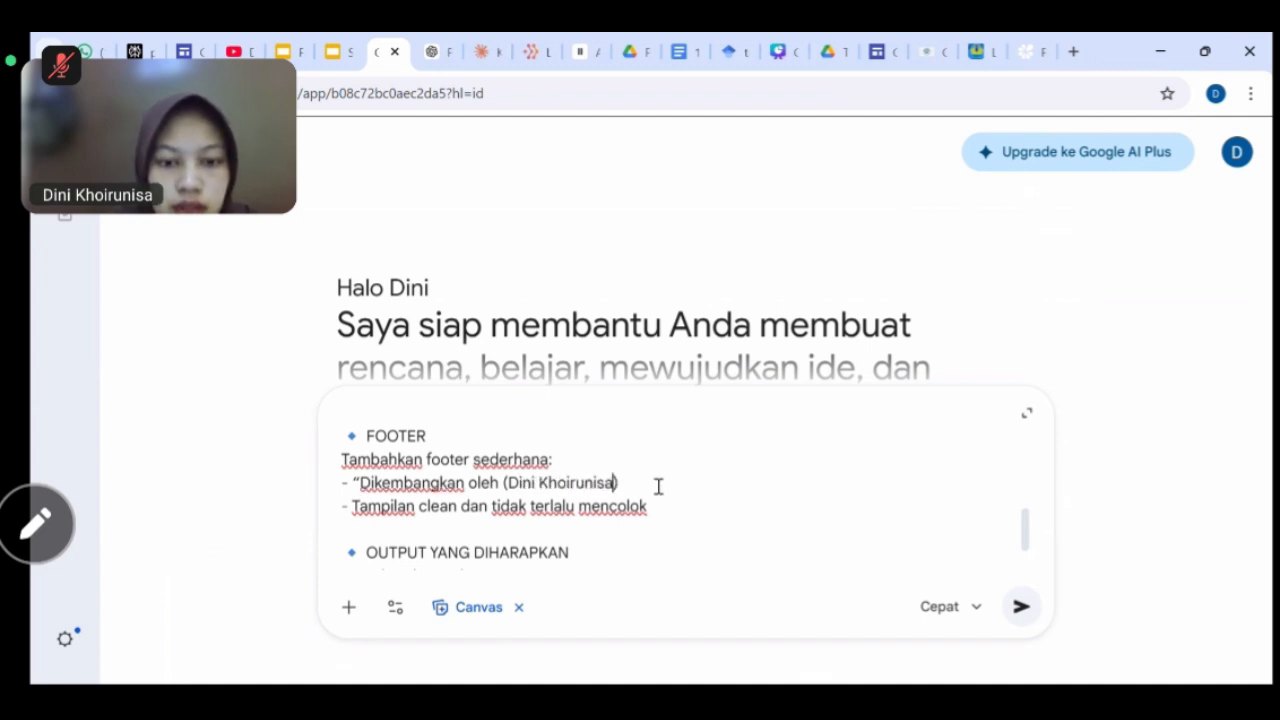
pyautogui.scroll(-2, 658, 486)
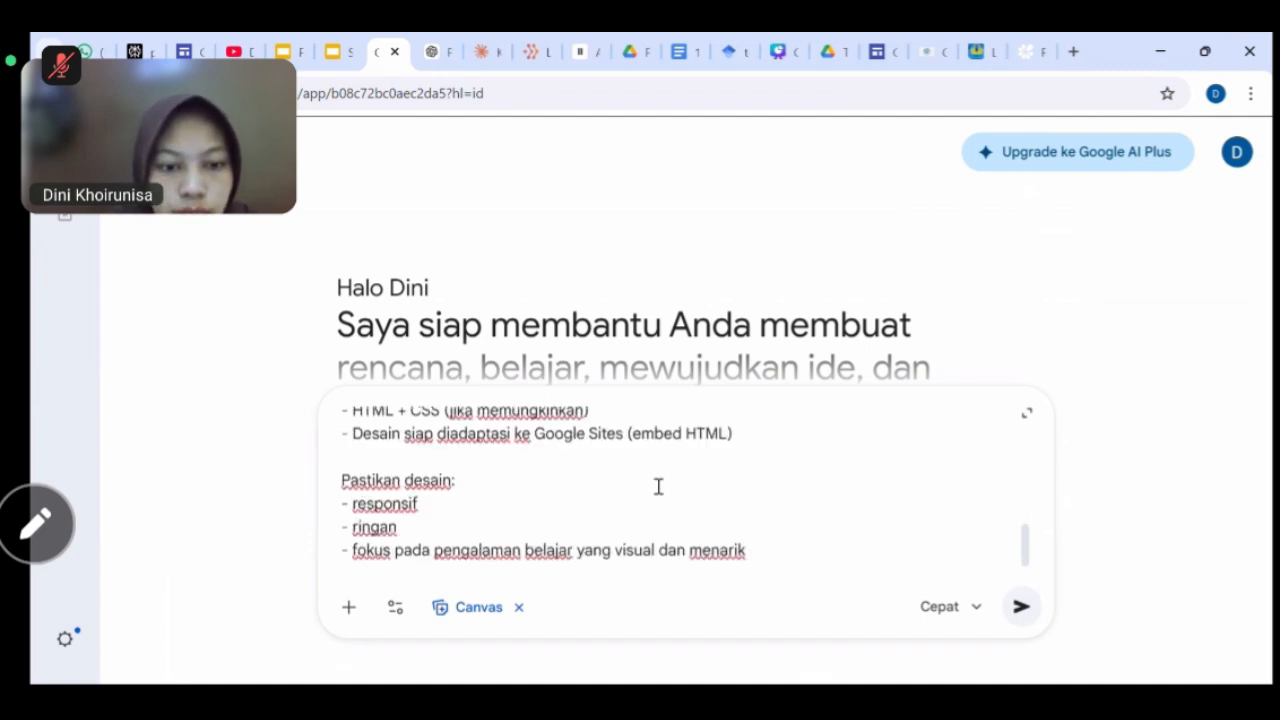
pyautogui.scroll(1, 658, 486)
pyautogui.scroll(-1, 658, 487)
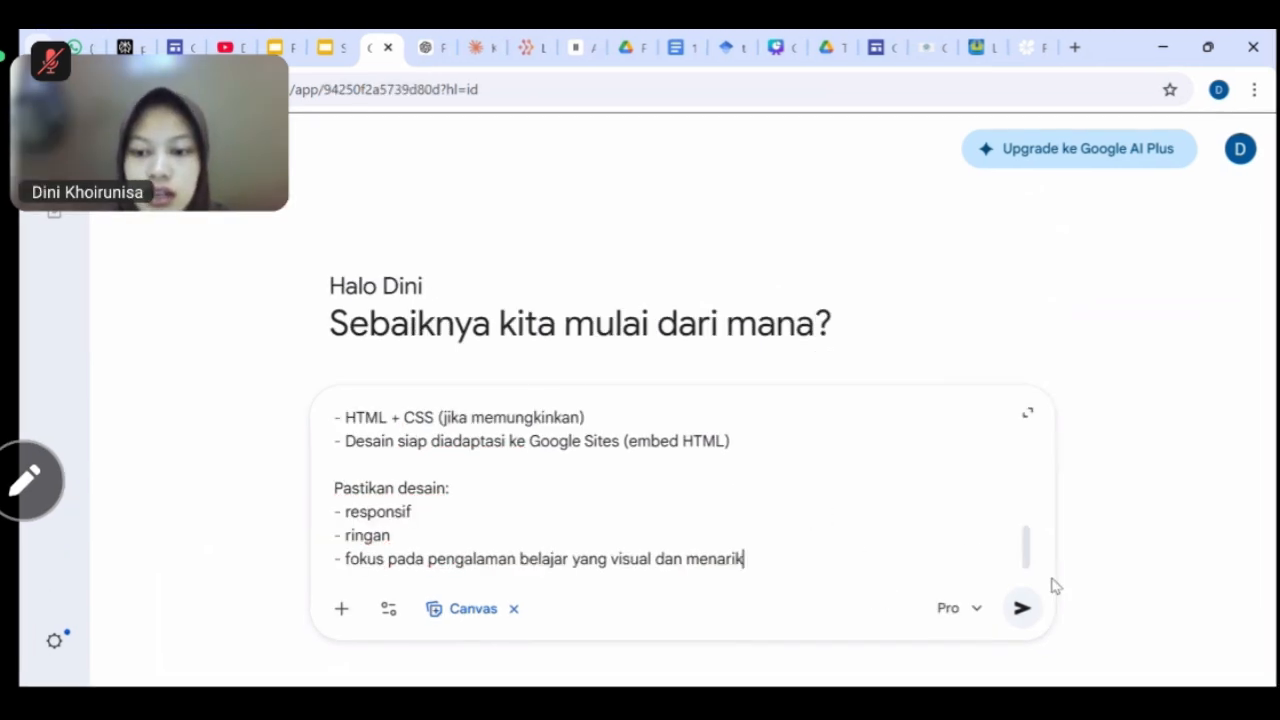
# Submit the homepage design prompt and review the generated Homepage Geo Insight preview.
pyautogui.click(1023, 608)
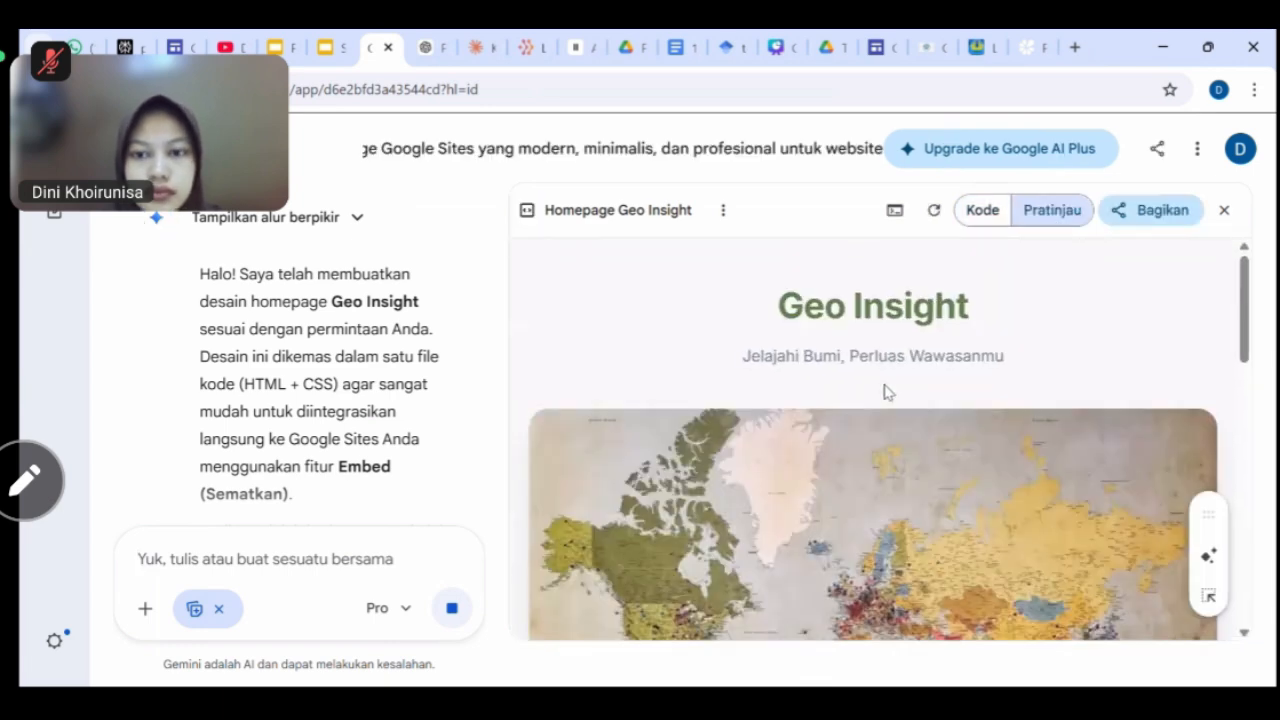
pyautogui.scroll(-5, 938, 405)
pyautogui.scroll(3, 938, 405)
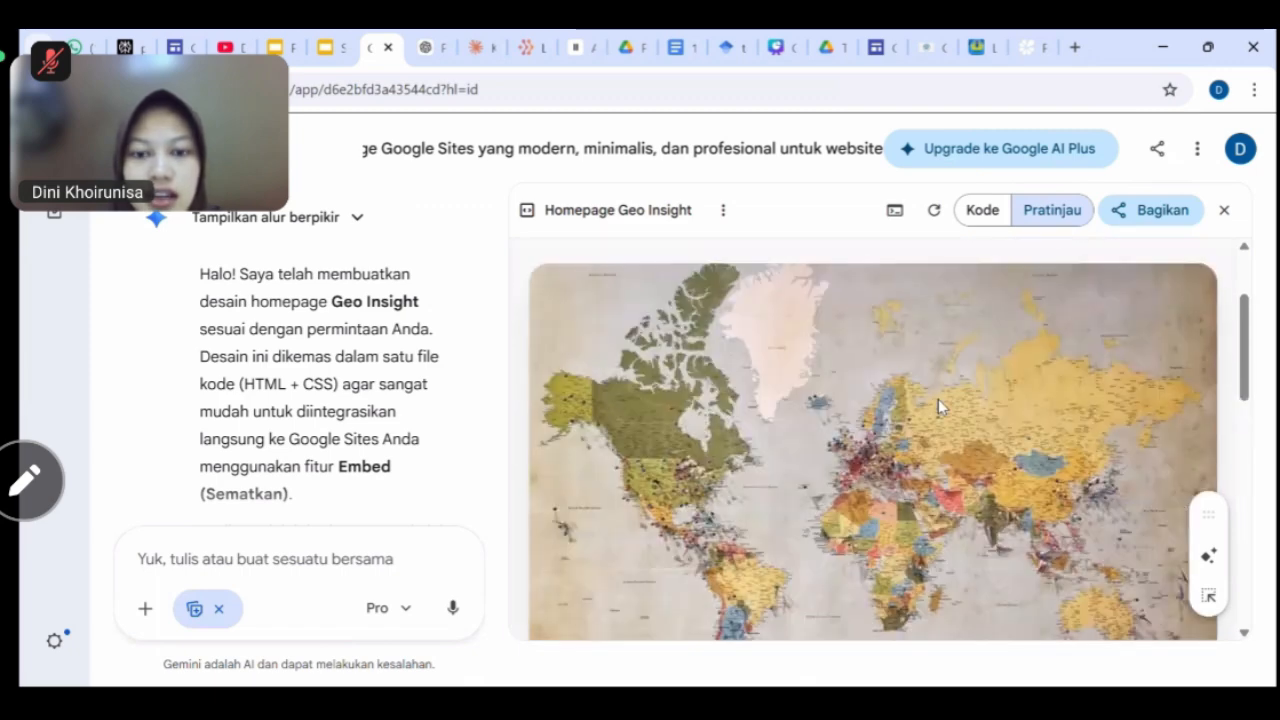
pyautogui.scroll(-2, 938, 405)
pyautogui.scroll(3, 938, 399)
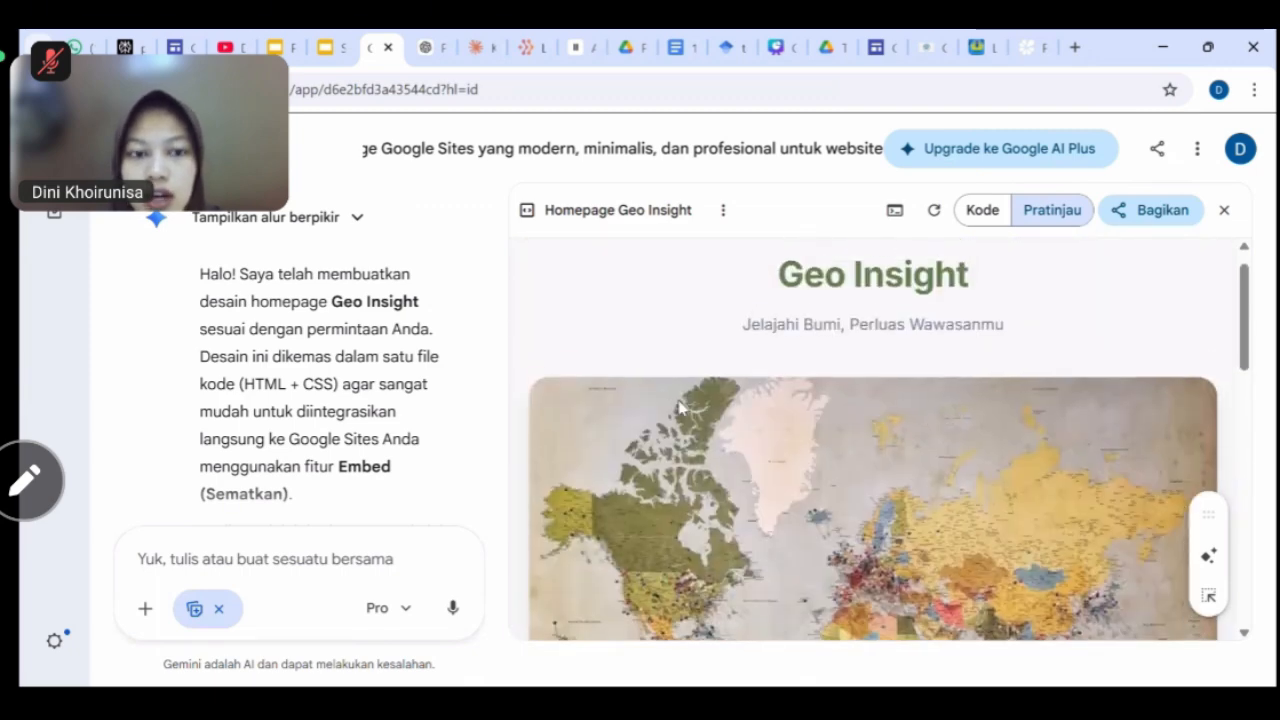
pyautogui.scroll(-2, 908, 403)
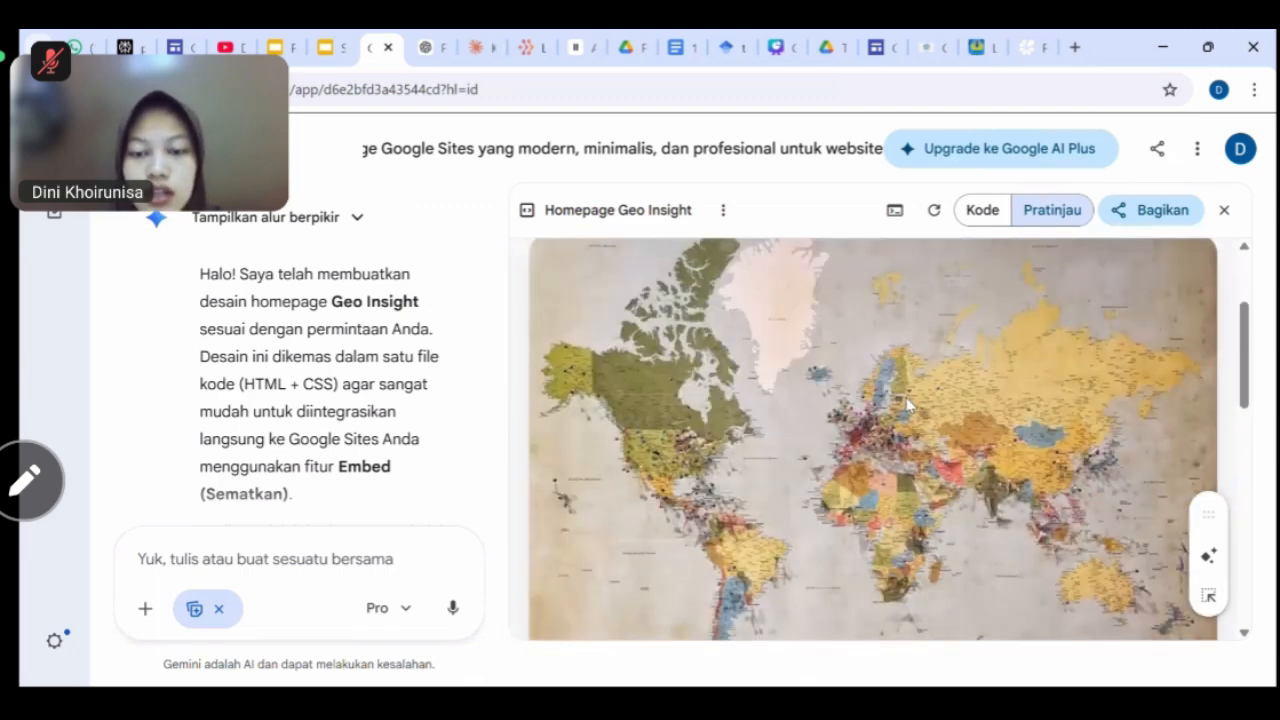
pyautogui.scroll(-1, 908, 403)
pyautogui.scroll(-2, 347, 440)
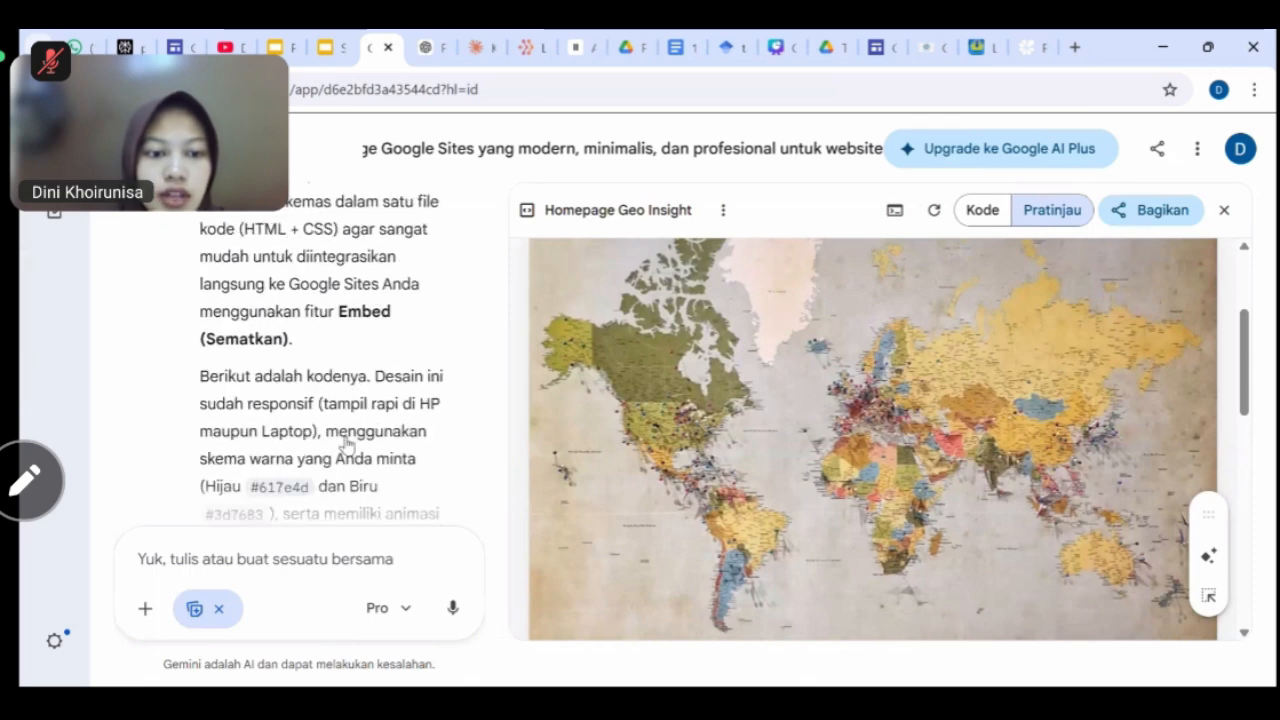
pyautogui.scroll(-8, 347, 440)
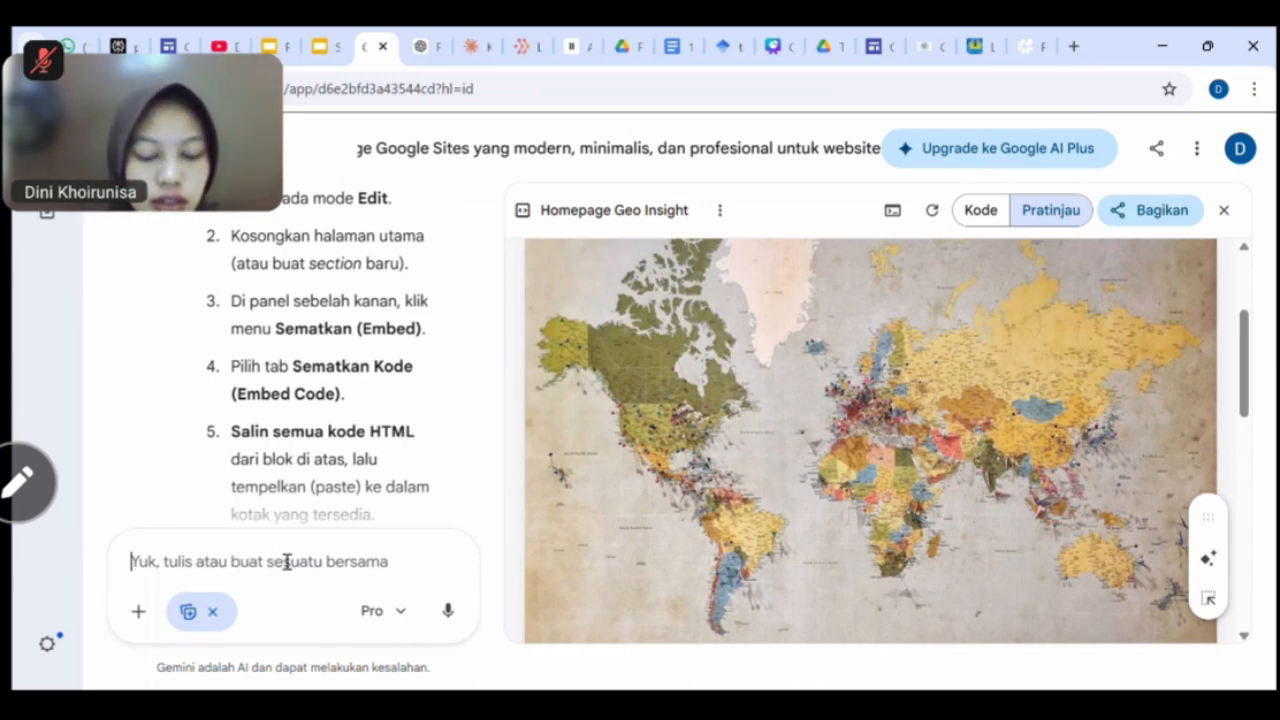
# Ask Gemini to use the Geo Insight GIF, pasting its Drive share link into the message.
pyautogui.write('desain yan')
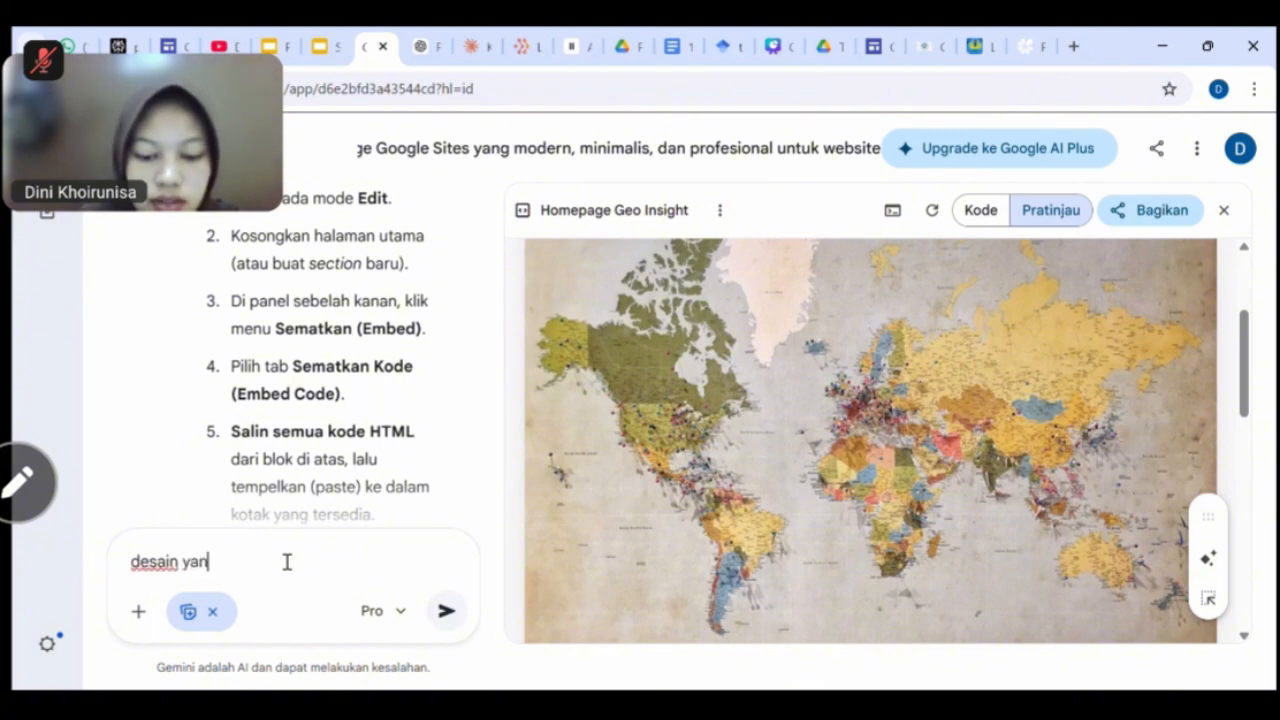
pyautogui.write('g anda kerjakan')
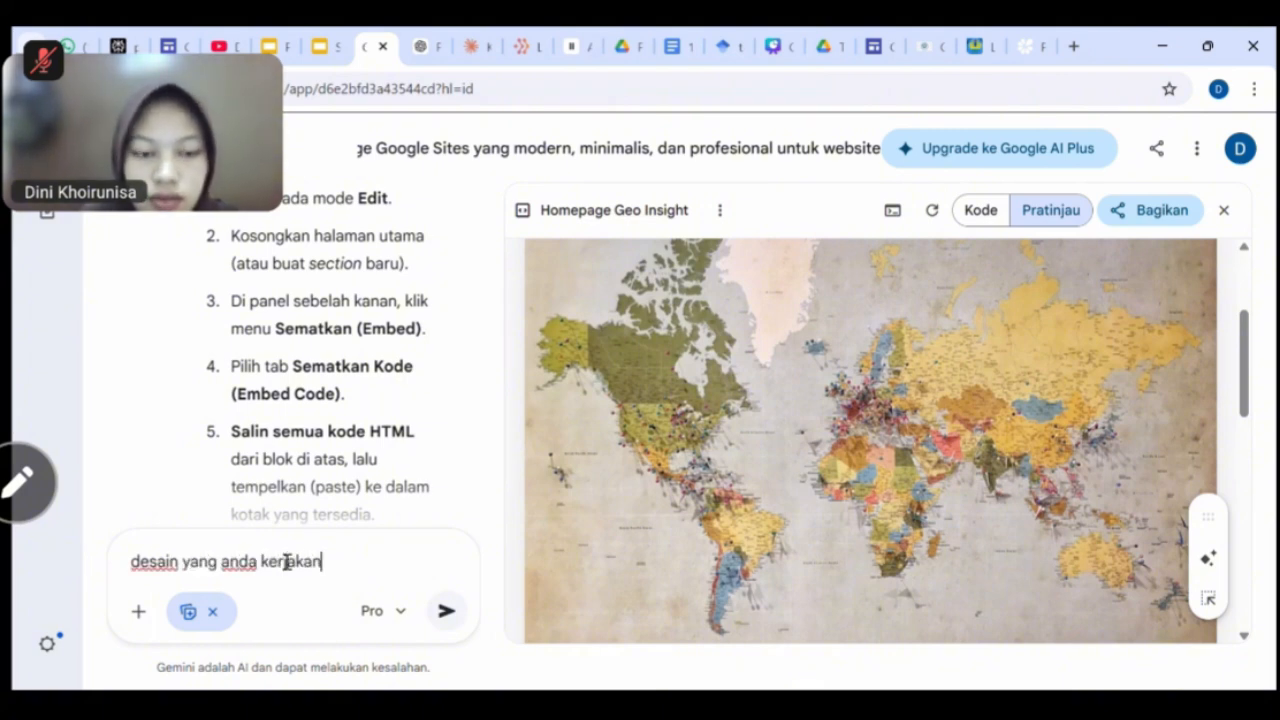
pyautogui.write(' seharusnya m')
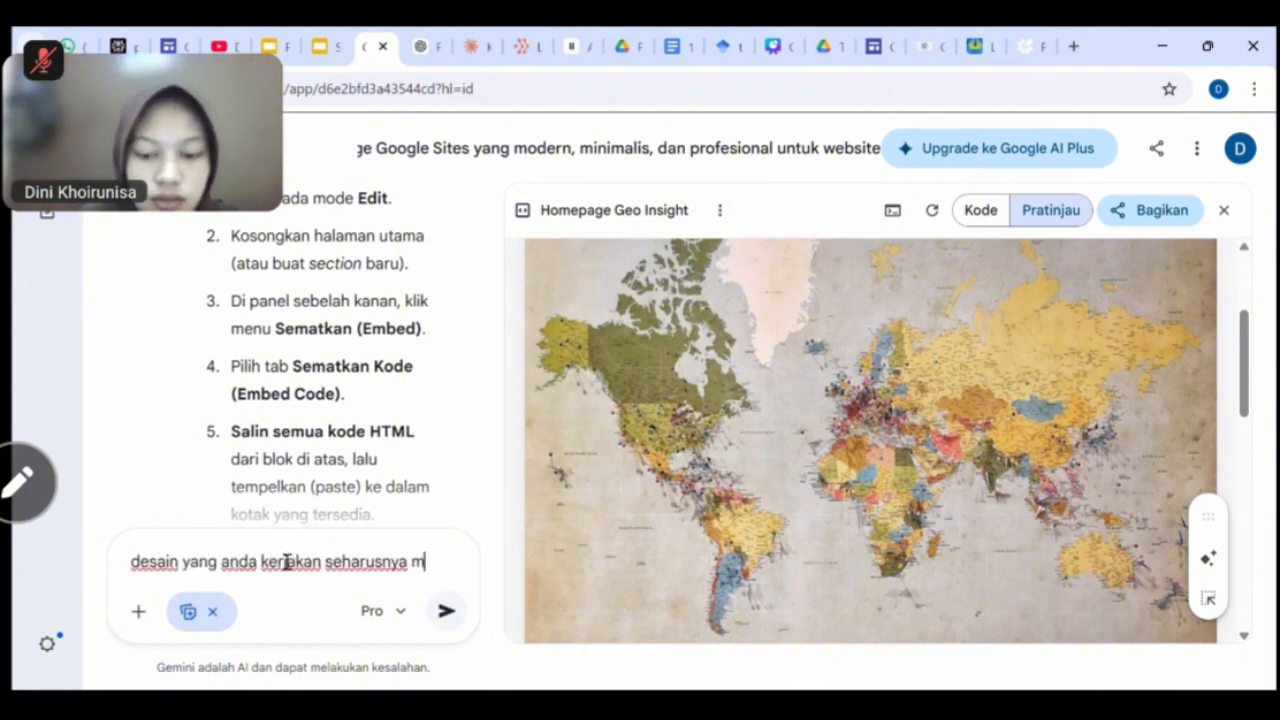
pyautogui.write('enggunakan gi')
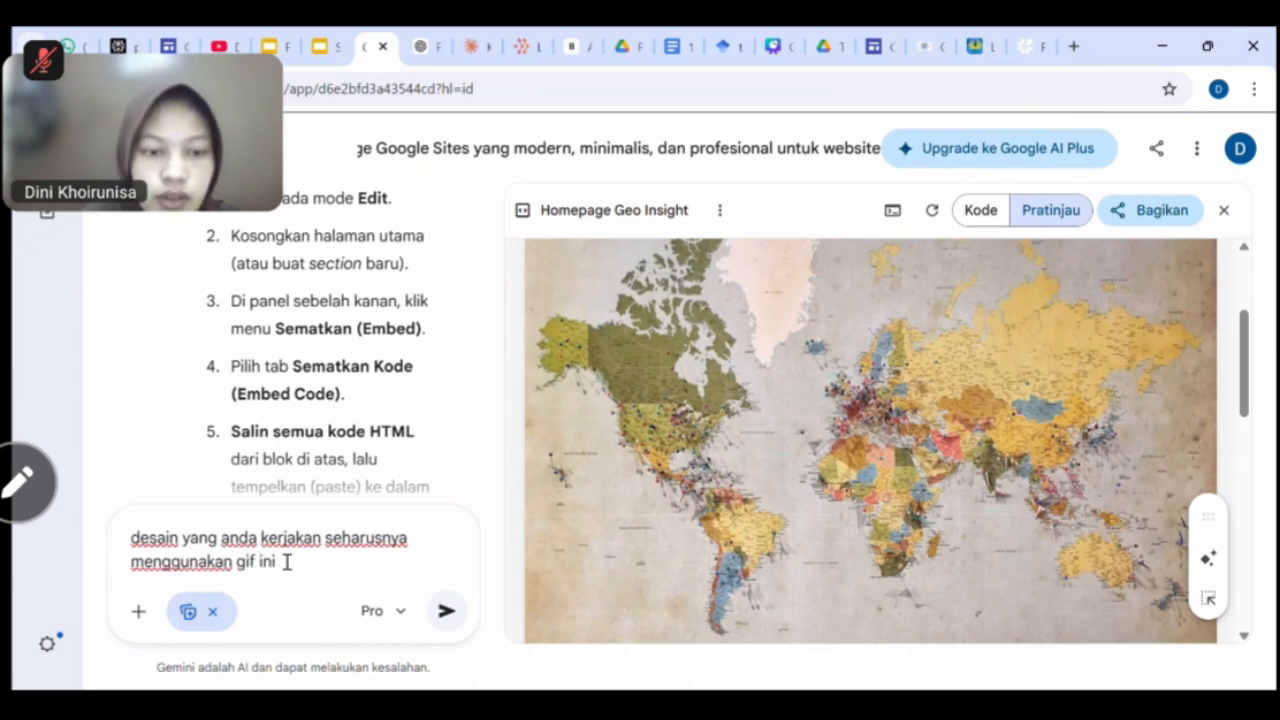
pyautogui.write('f ini')
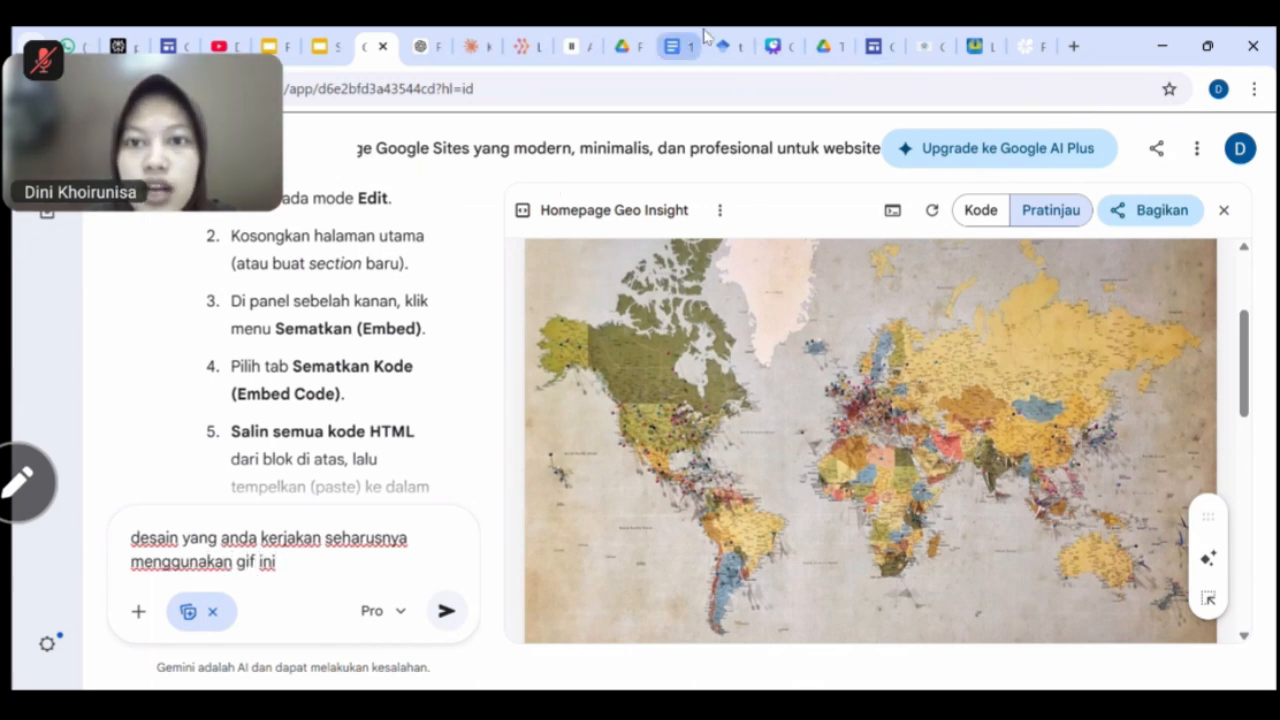
pyautogui.click(830, 46)
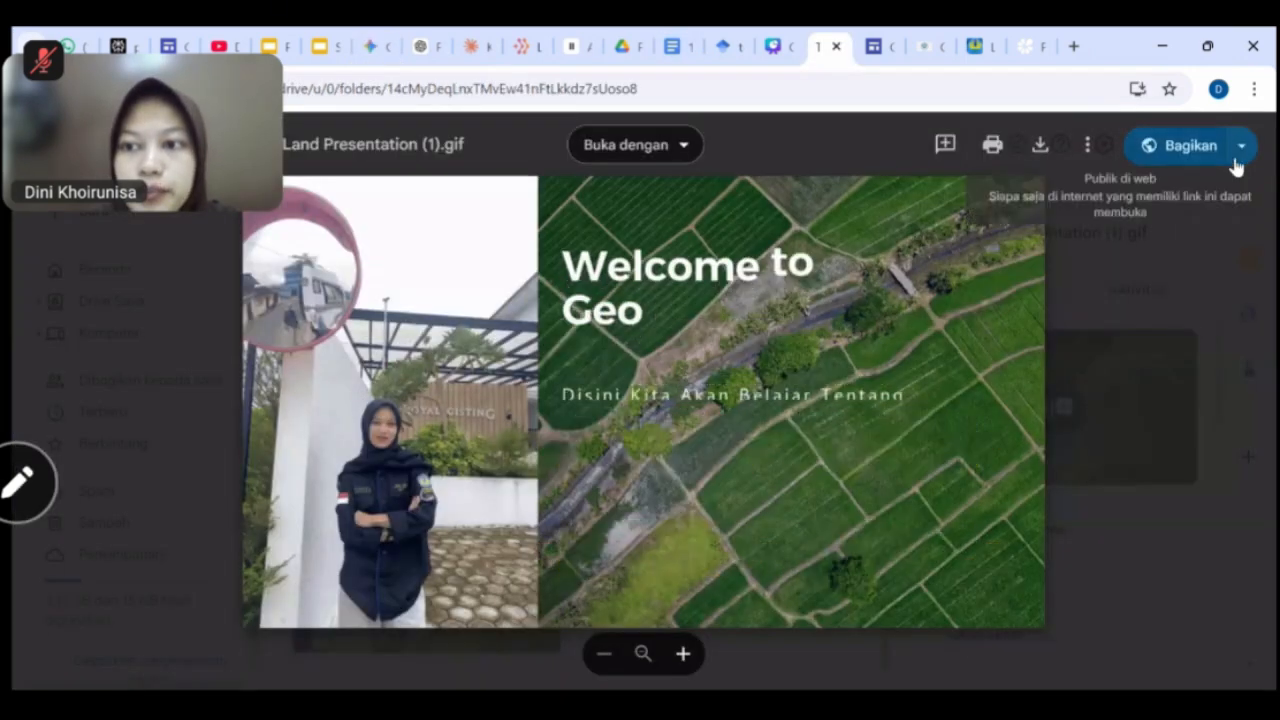
pyautogui.click(1241, 145)
pyautogui.click(1035, 188)
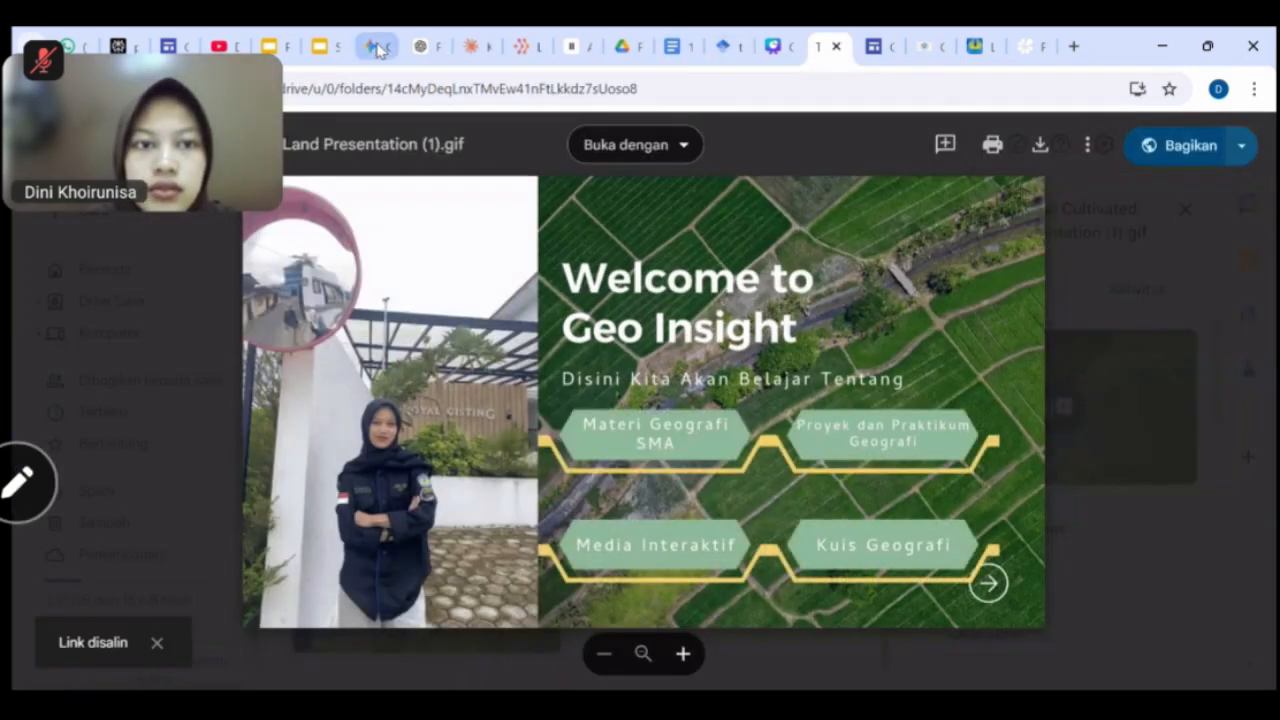
pyautogui.click(372, 46)
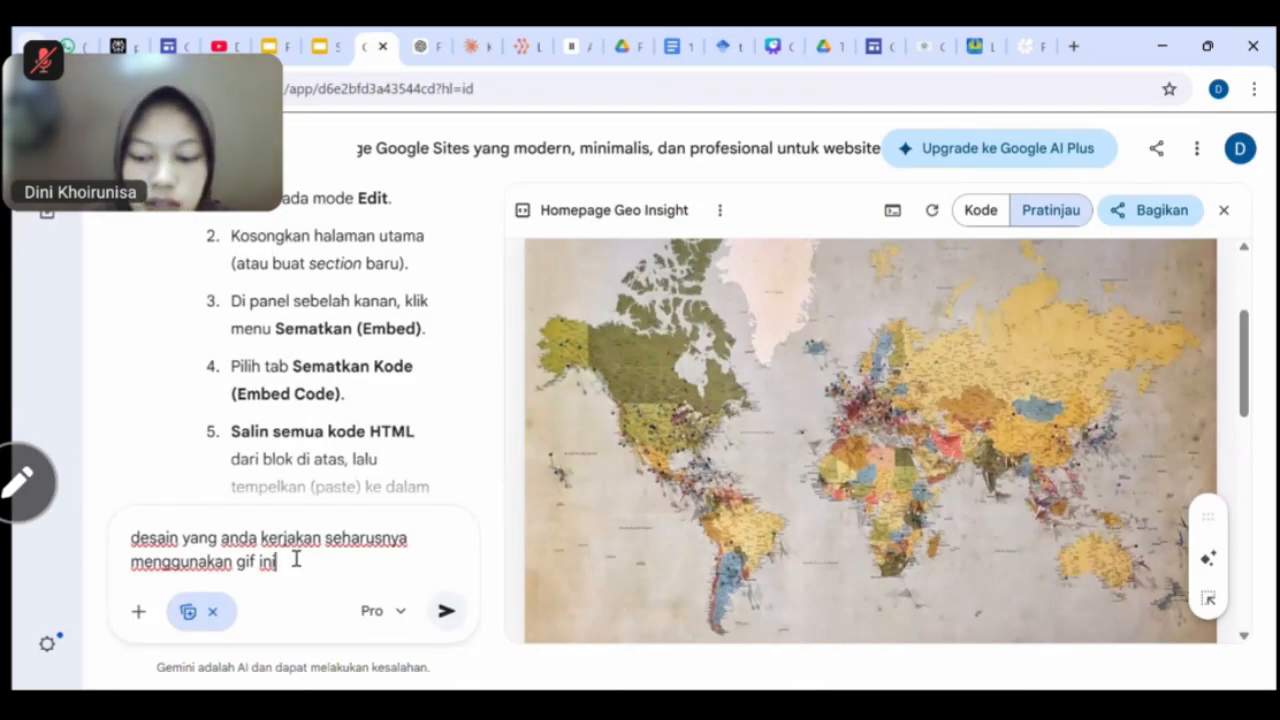
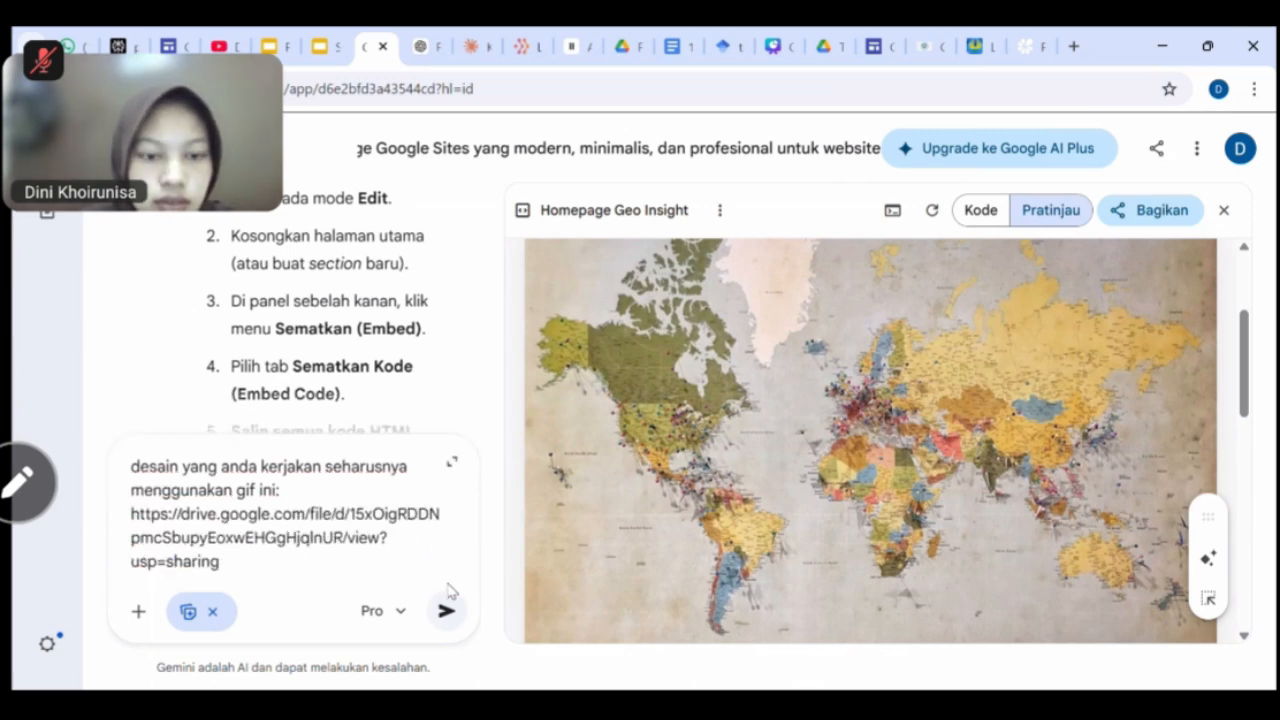
pyautogui.click(447, 606)
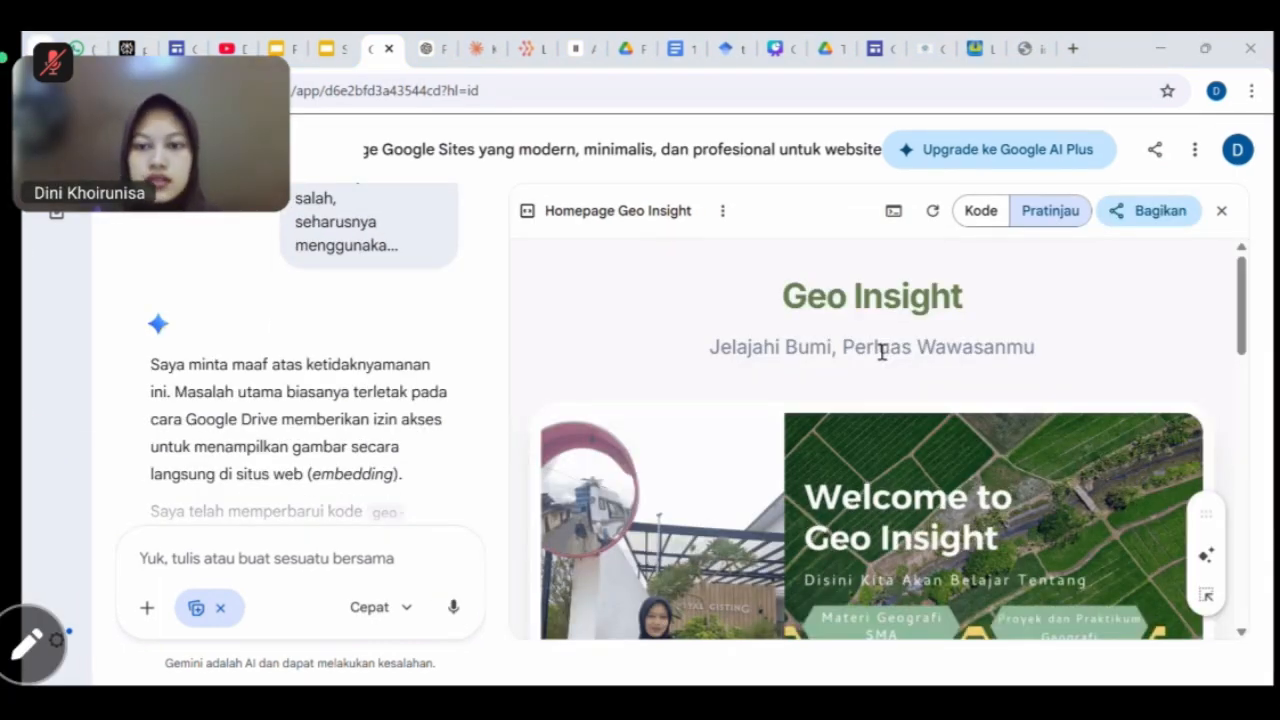
pyautogui.scroll(-2, 890, 370)
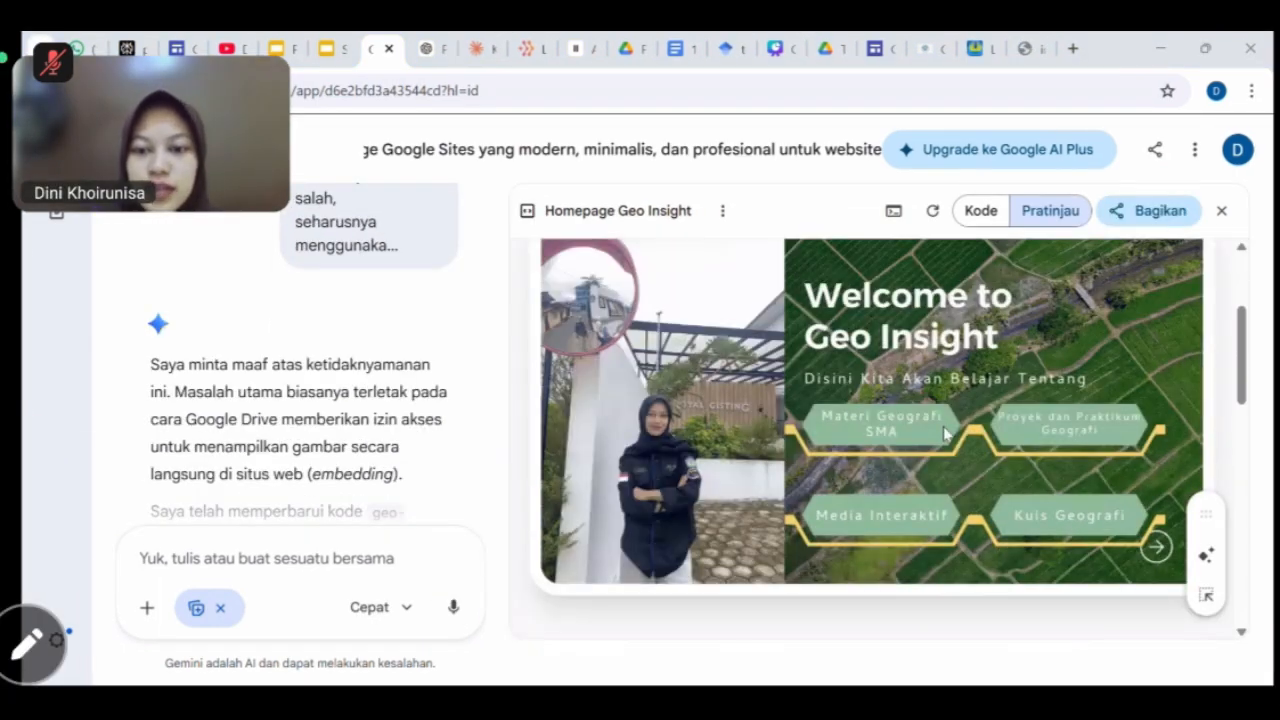
pyautogui.scroll(2, 946, 440)
pyautogui.scroll(-3, 930, 450)
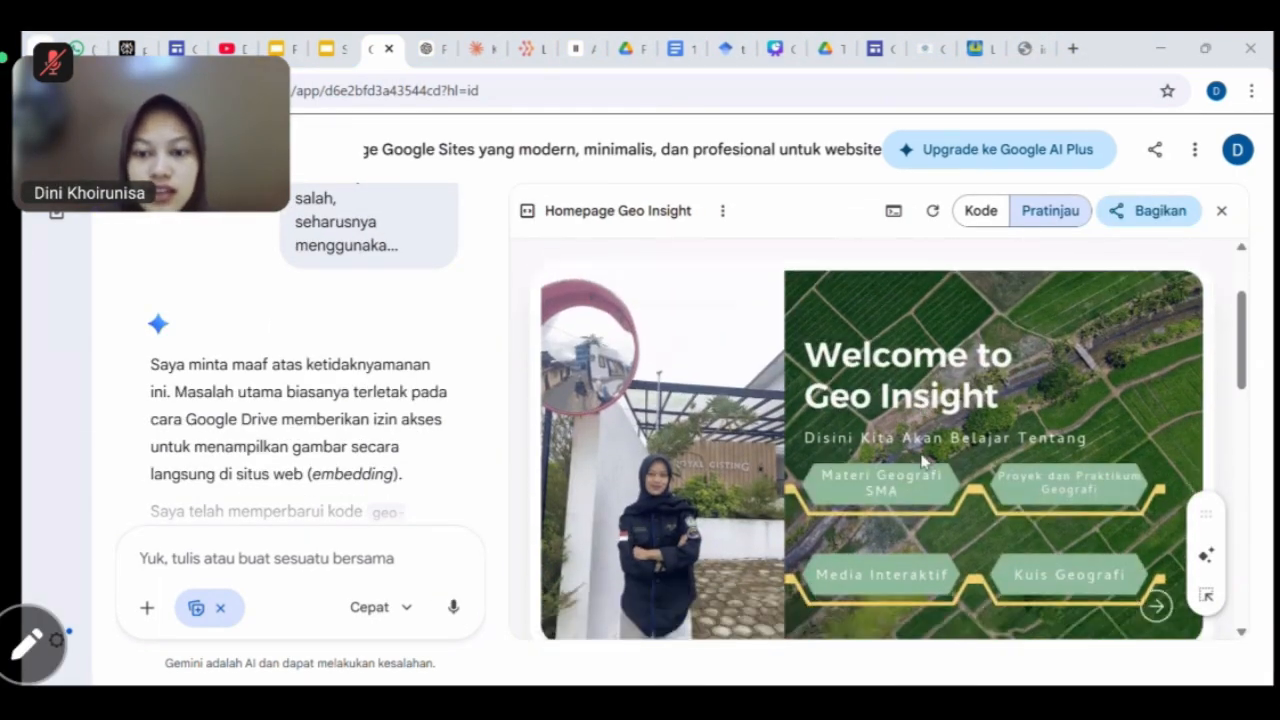
pyautogui.scroll(1, 922, 461)
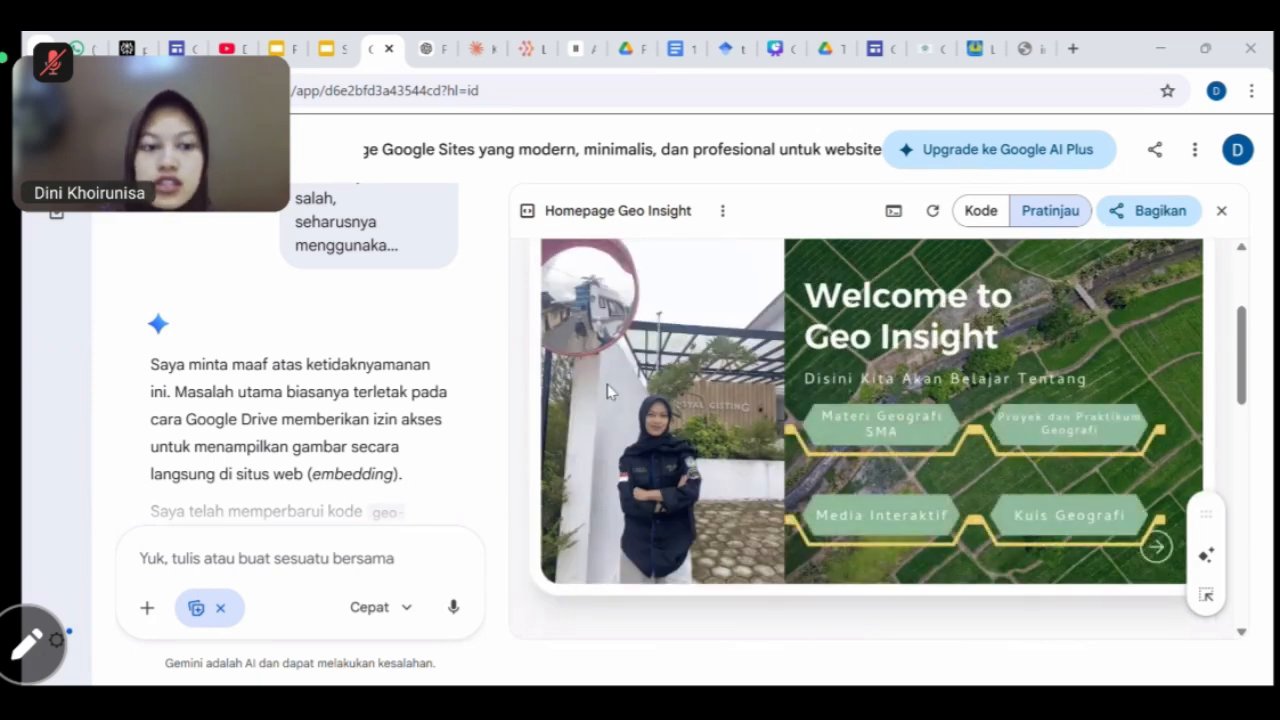
pyautogui.scroll(1, 820, 490)
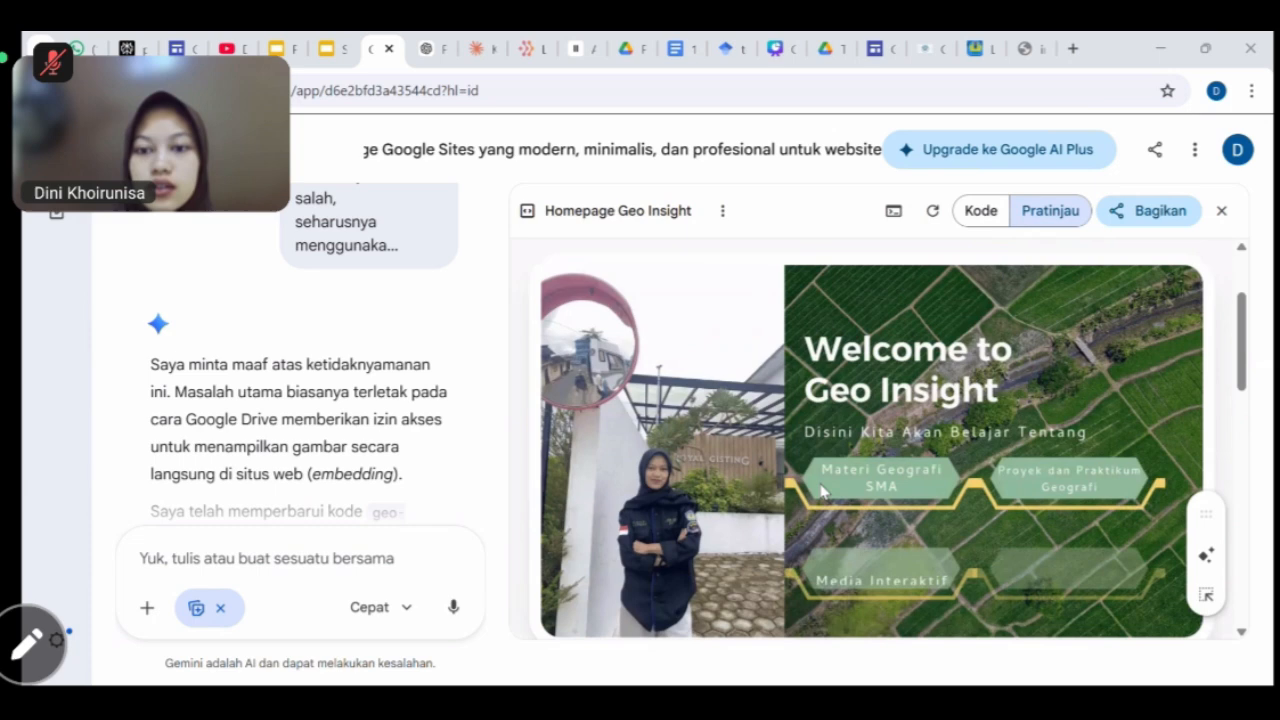
pyautogui.scroll(-4, 820, 490)
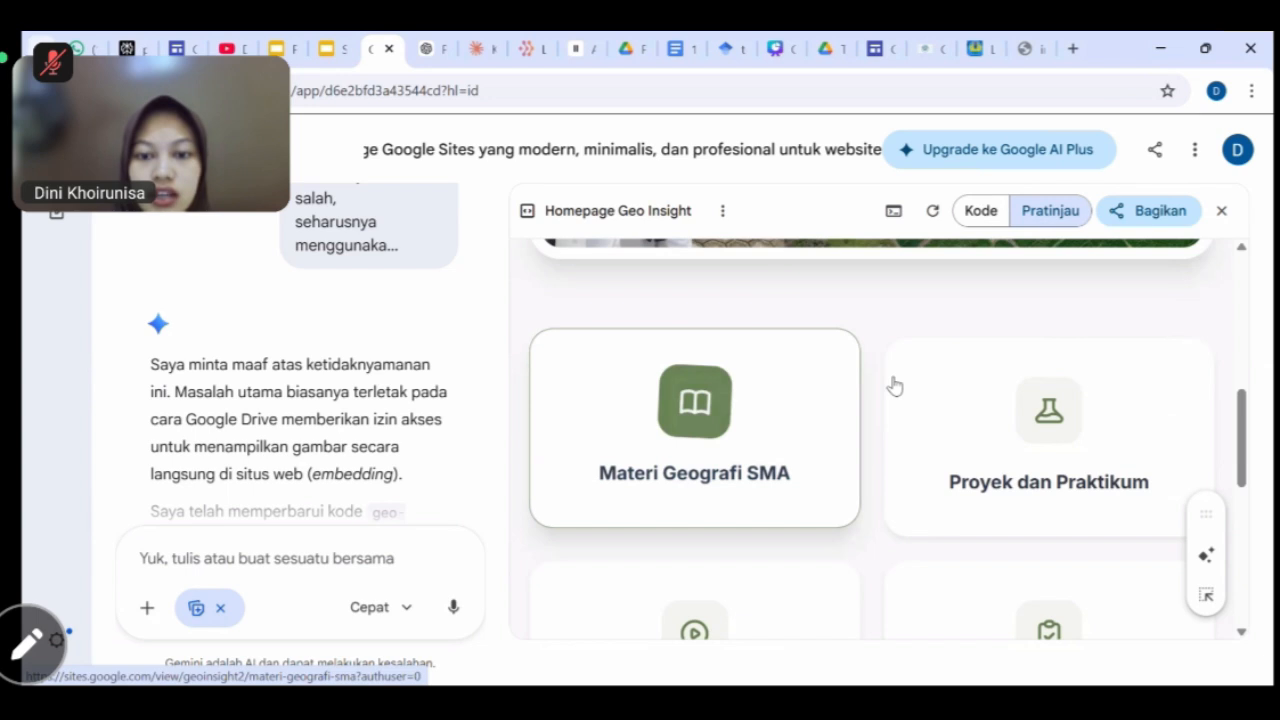
# Open the live Materi Geografi SMA page from the preview card, then return to Gemini.
pyautogui.click(735, 401)
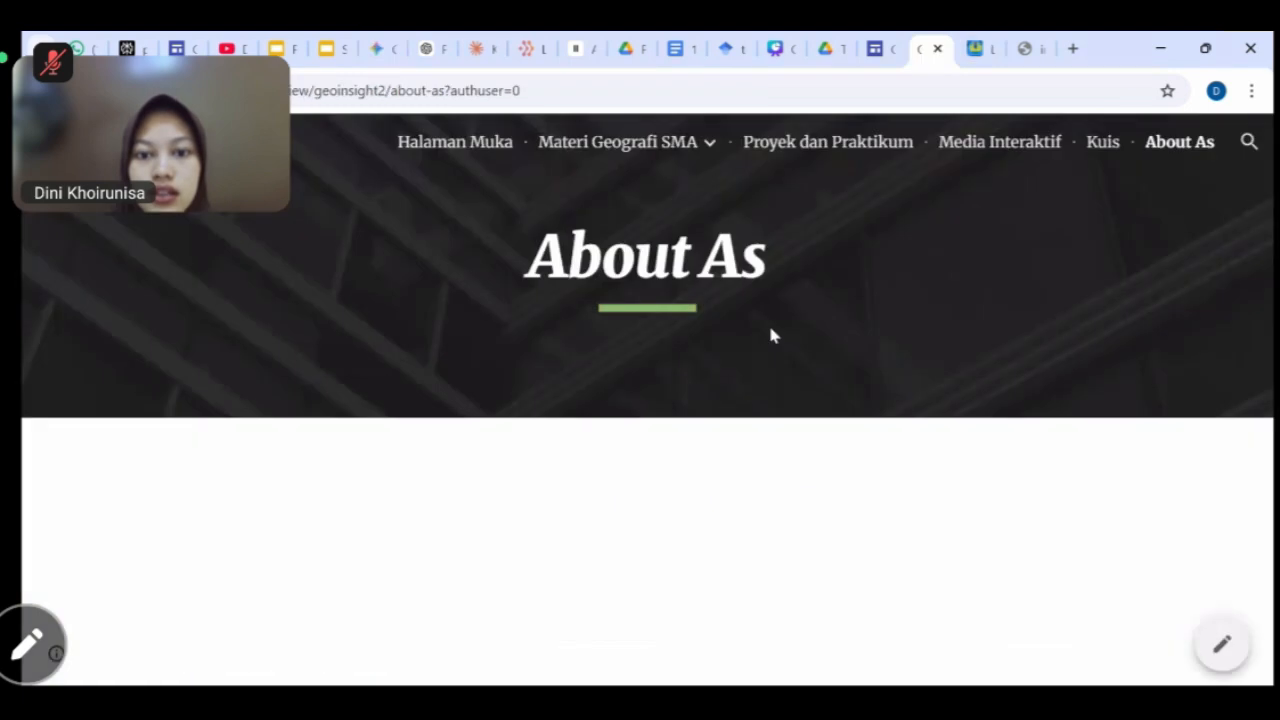
pyautogui.click(631, 145)
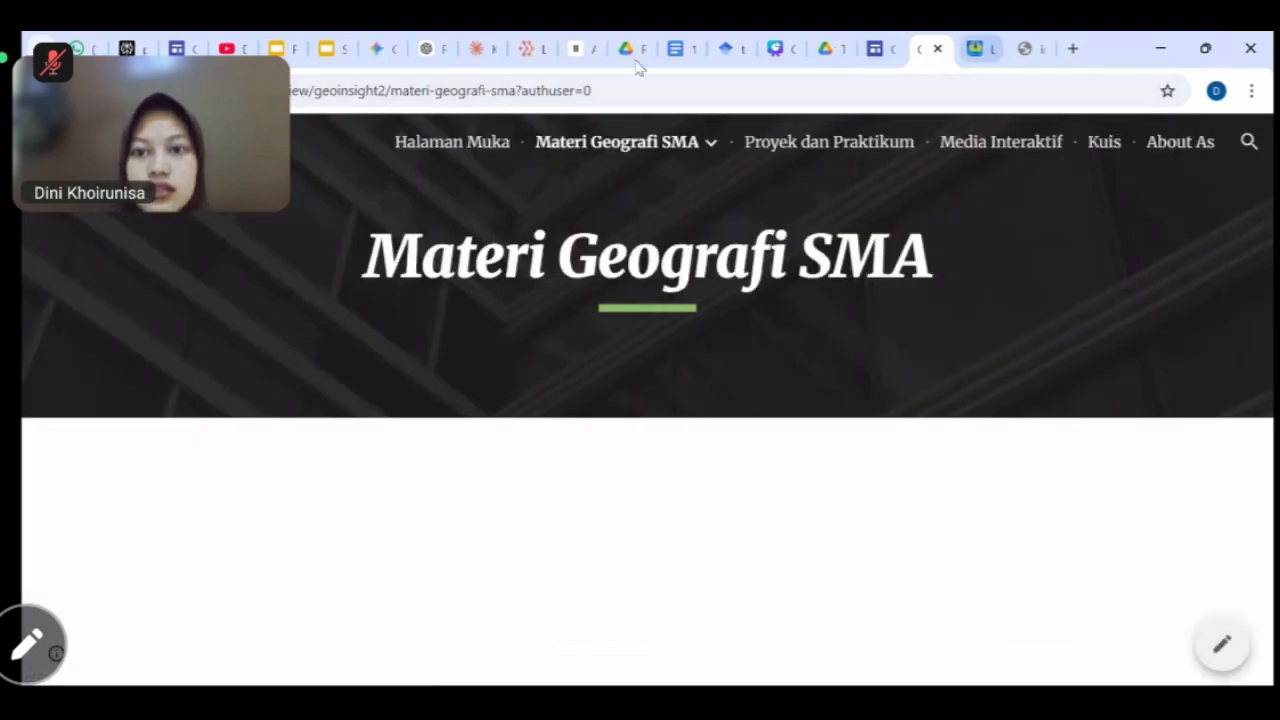
pyautogui.click(375, 49)
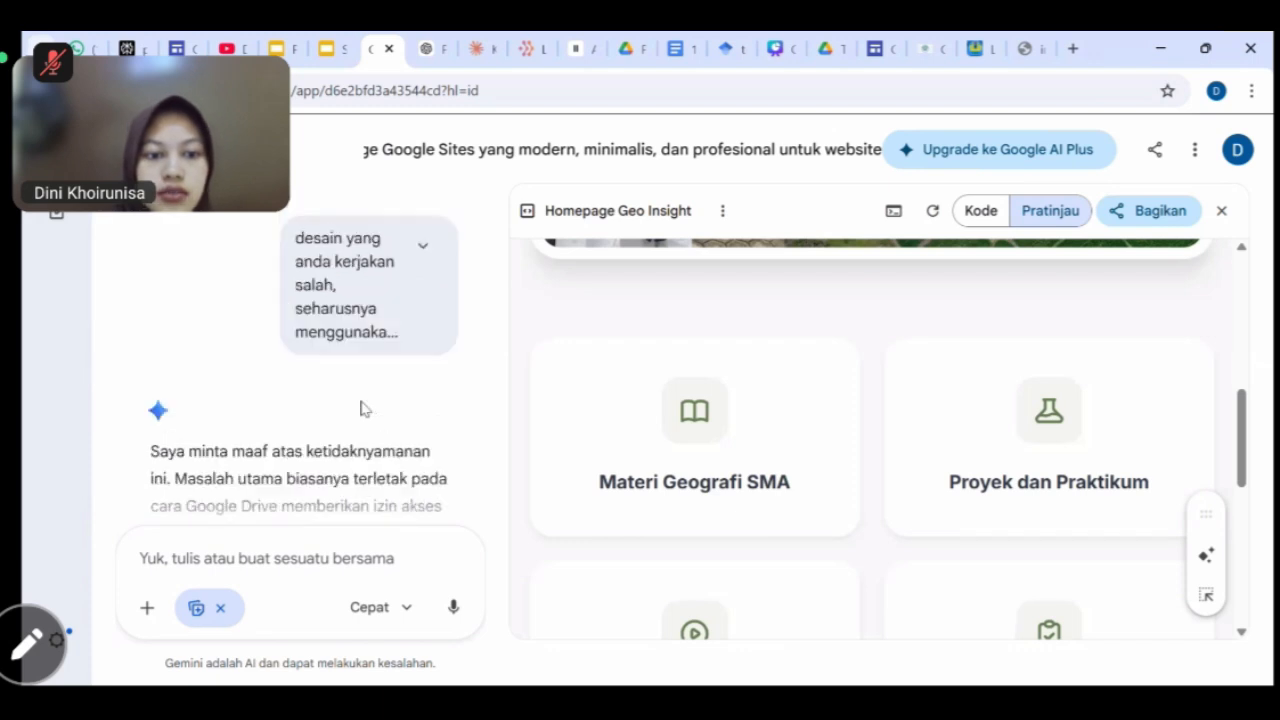
# Start a revision message saying the menu buttons don't open their target links.
pyautogui.scroll(-3, 300, 400)
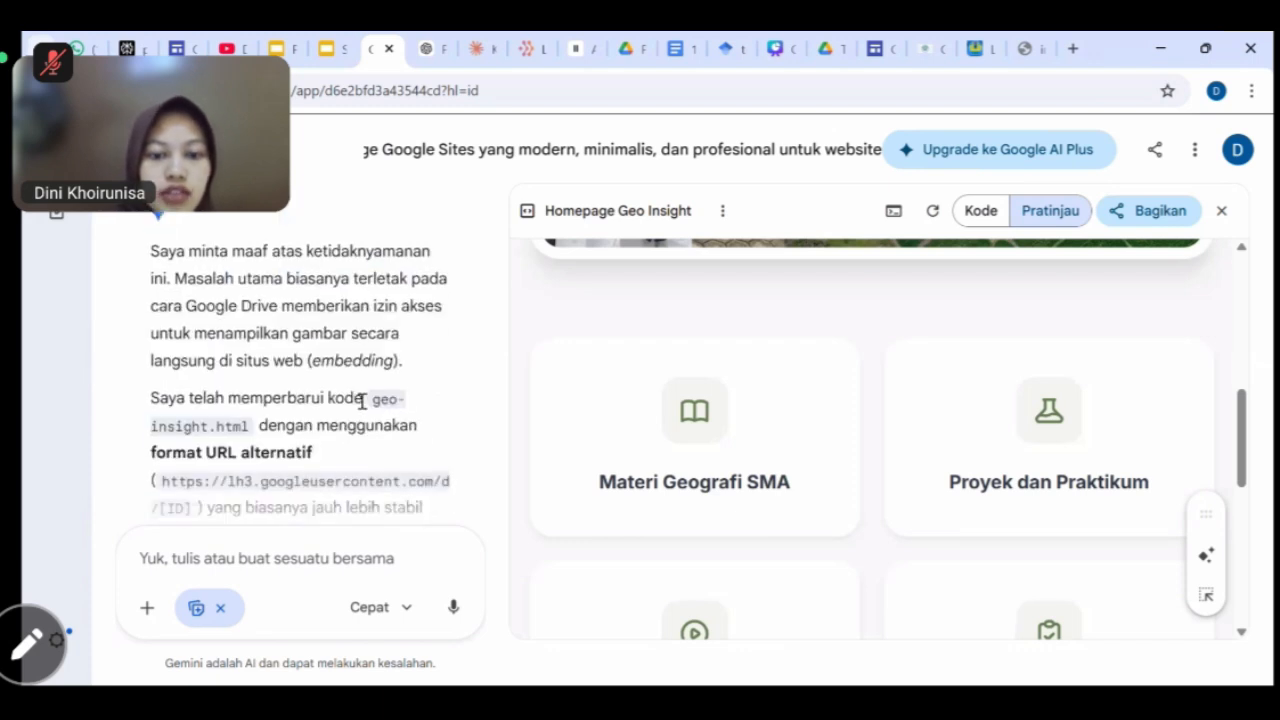
pyautogui.click(278, 559)
pyautogui.write('REV')
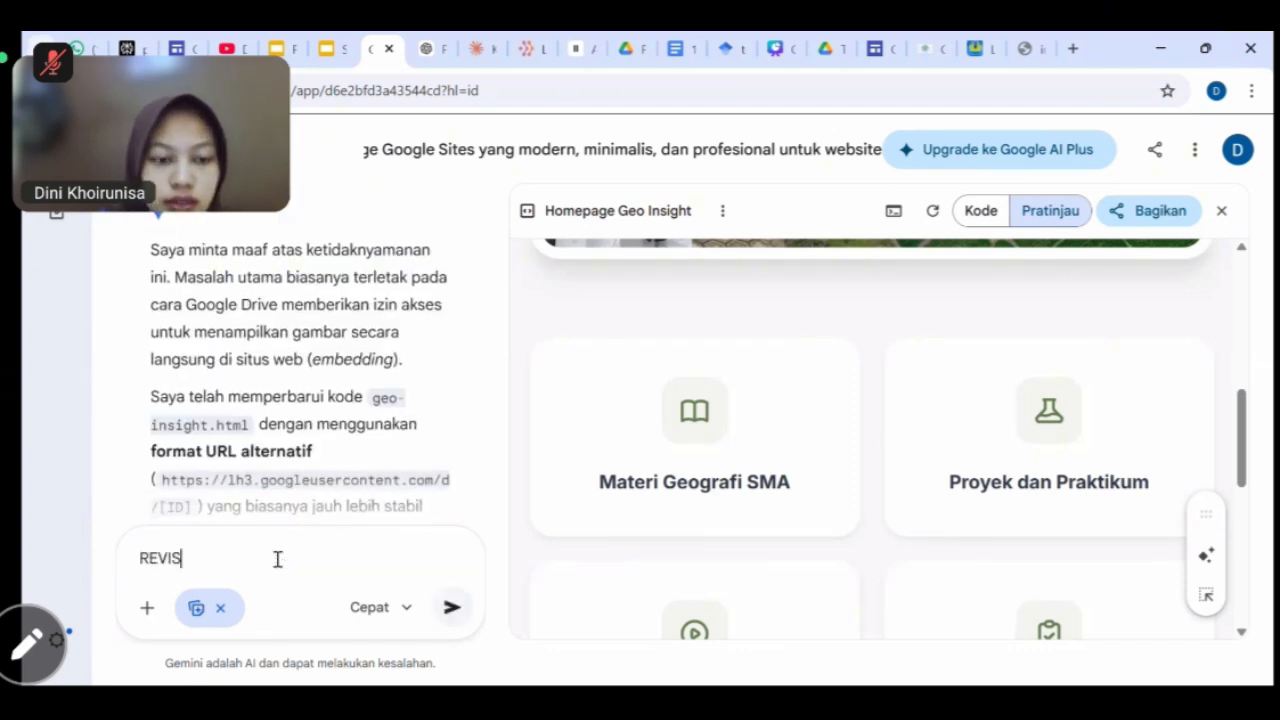
pyautogui.write('IS')
pyautogui.press('BackSpace')
pyautogui.press('BackSpace')
pyautogui.press('BackSpace')
pyautogui.press('BackSpace')
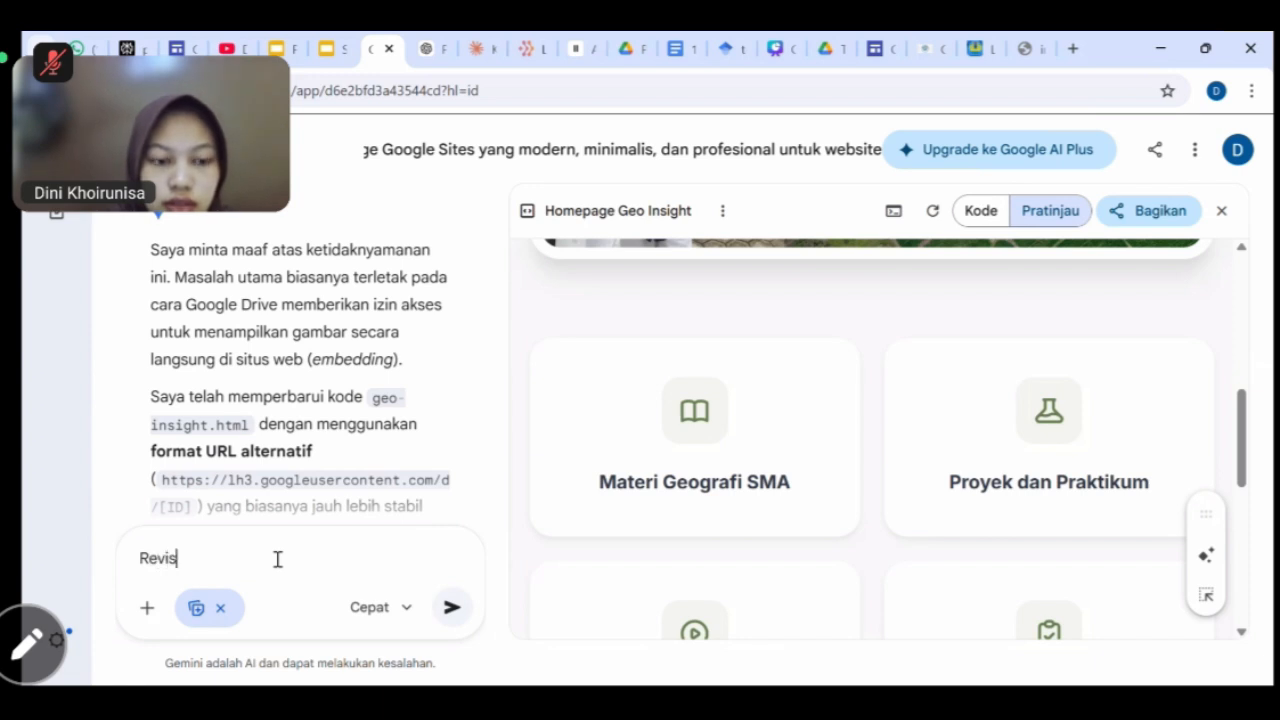
pyautogui.write('evisi pada ba')
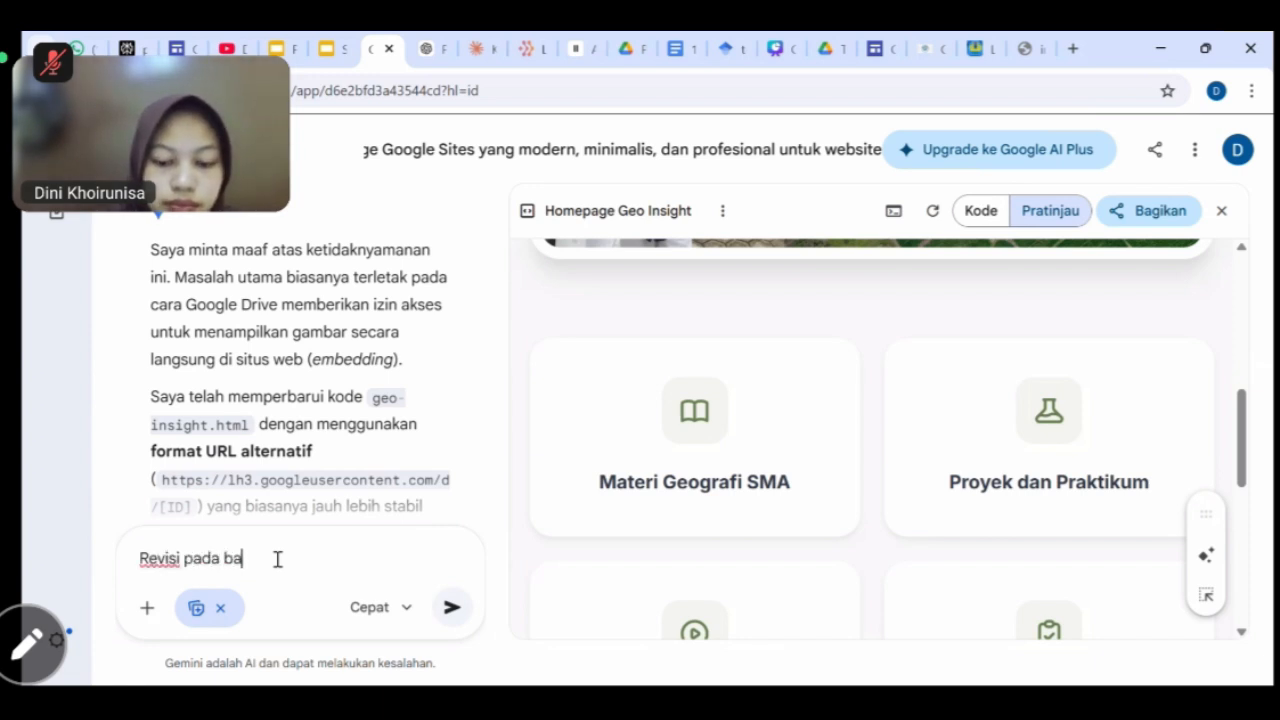
pyautogui.write('gian Tombol')
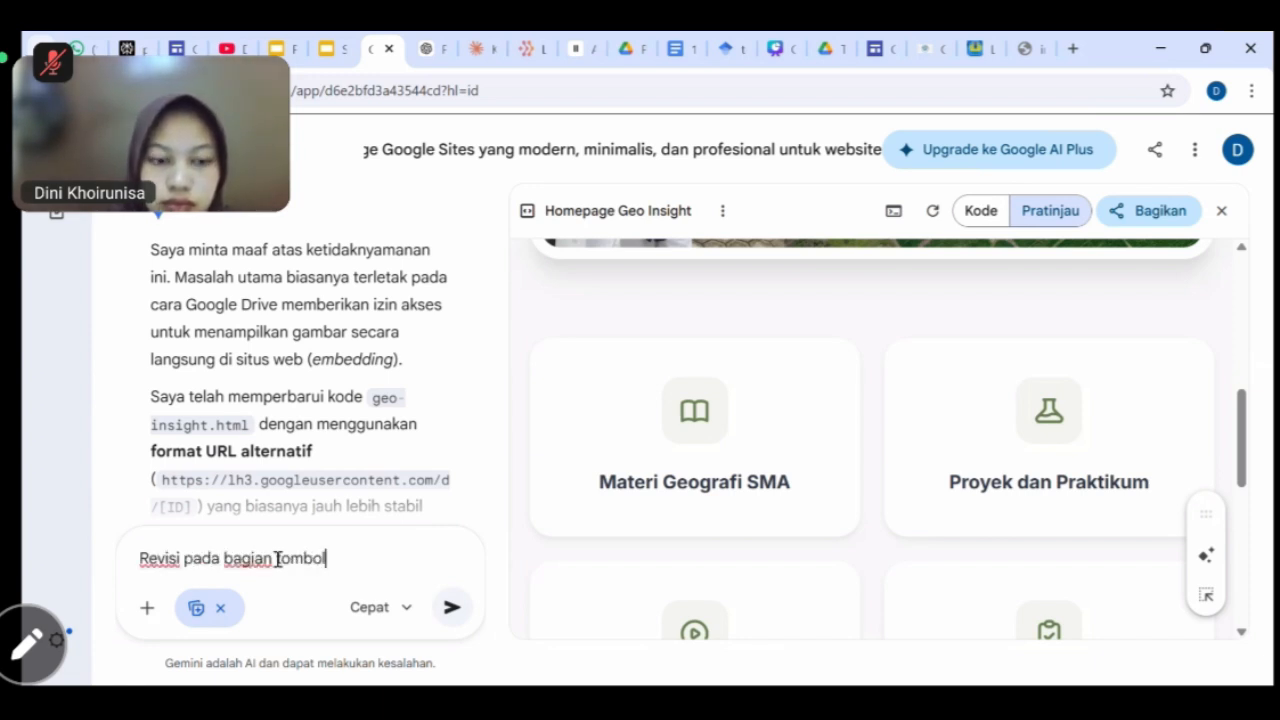
pyautogui.write(' menu')
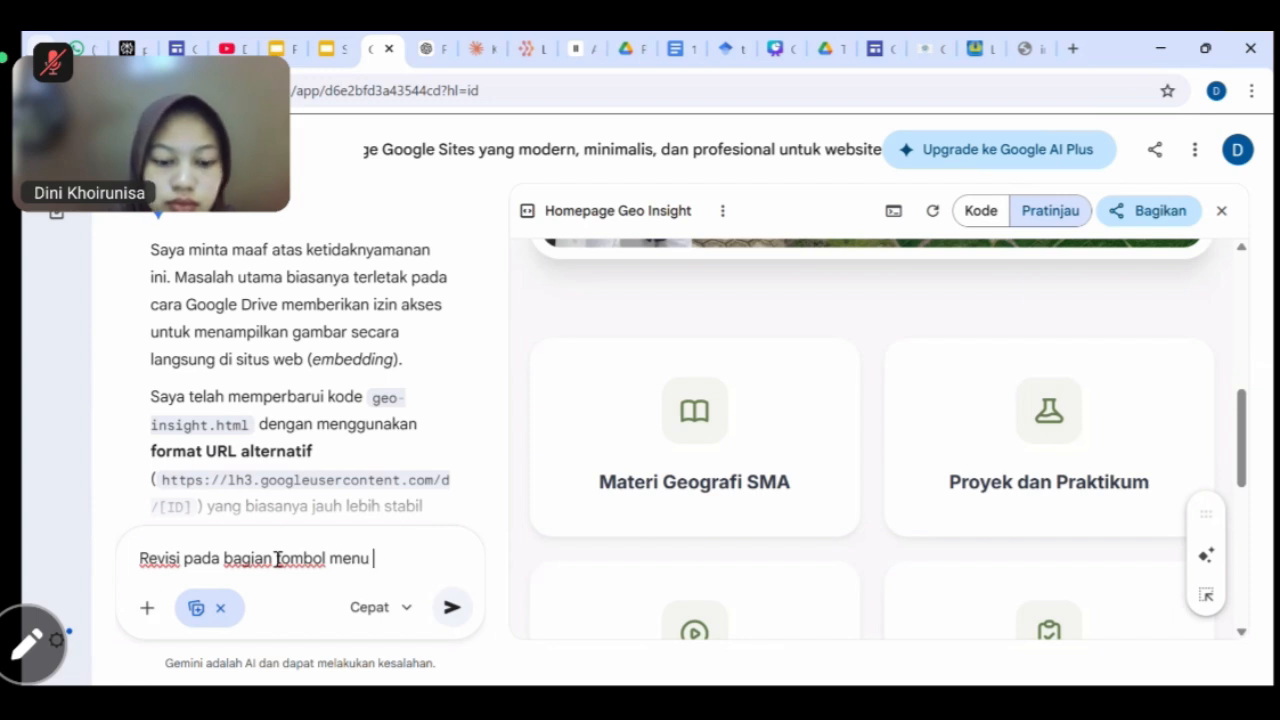
pyautogui.write(' saat diklik')
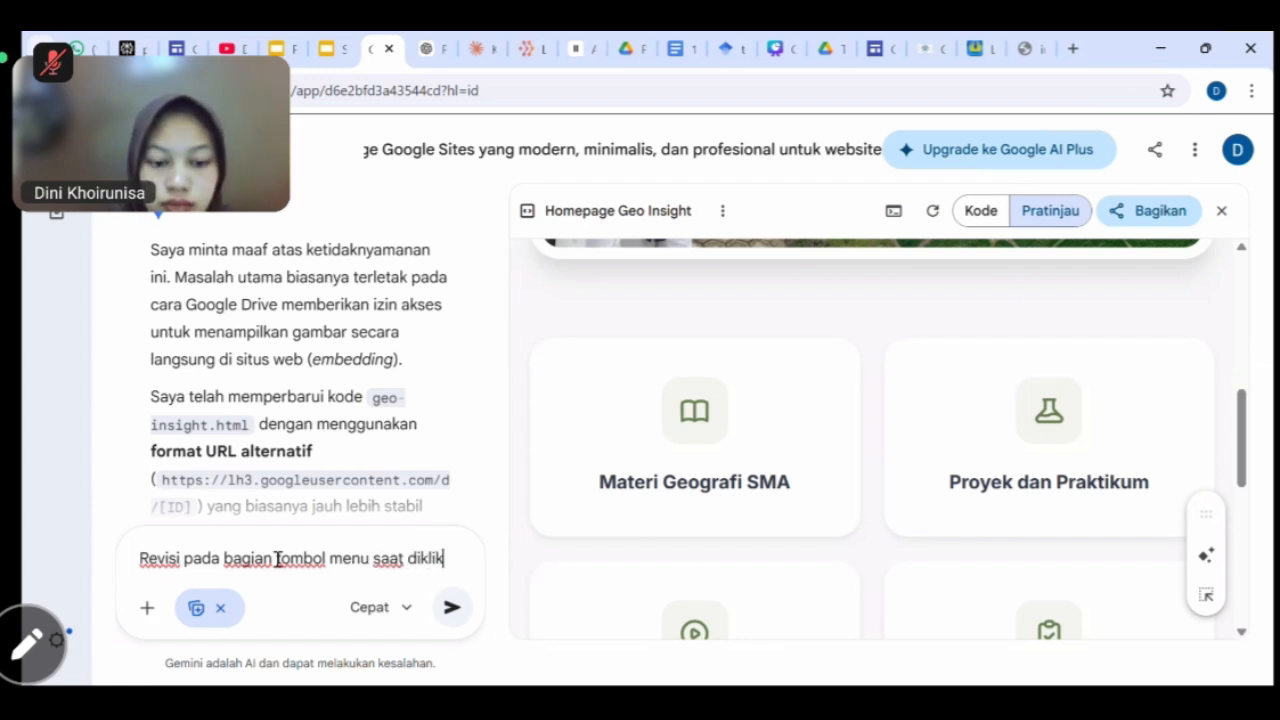
pyautogui.write(' tida')
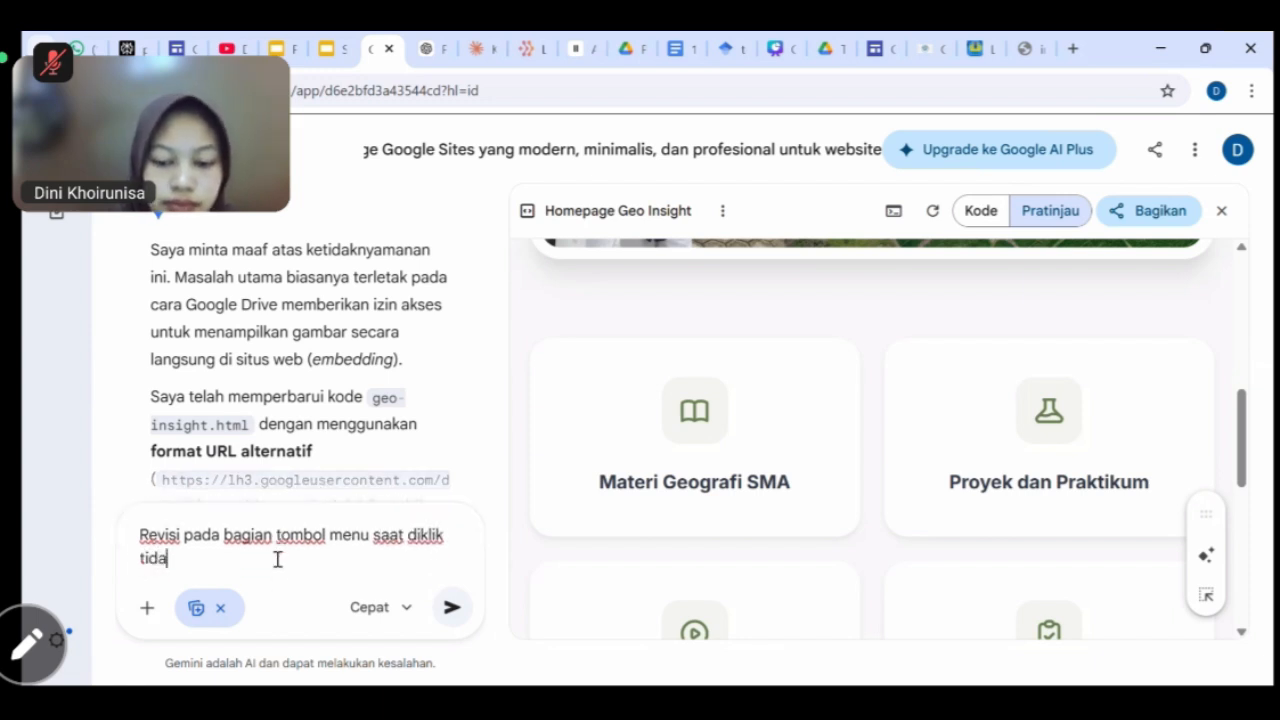
pyautogui.write('k langsung ')
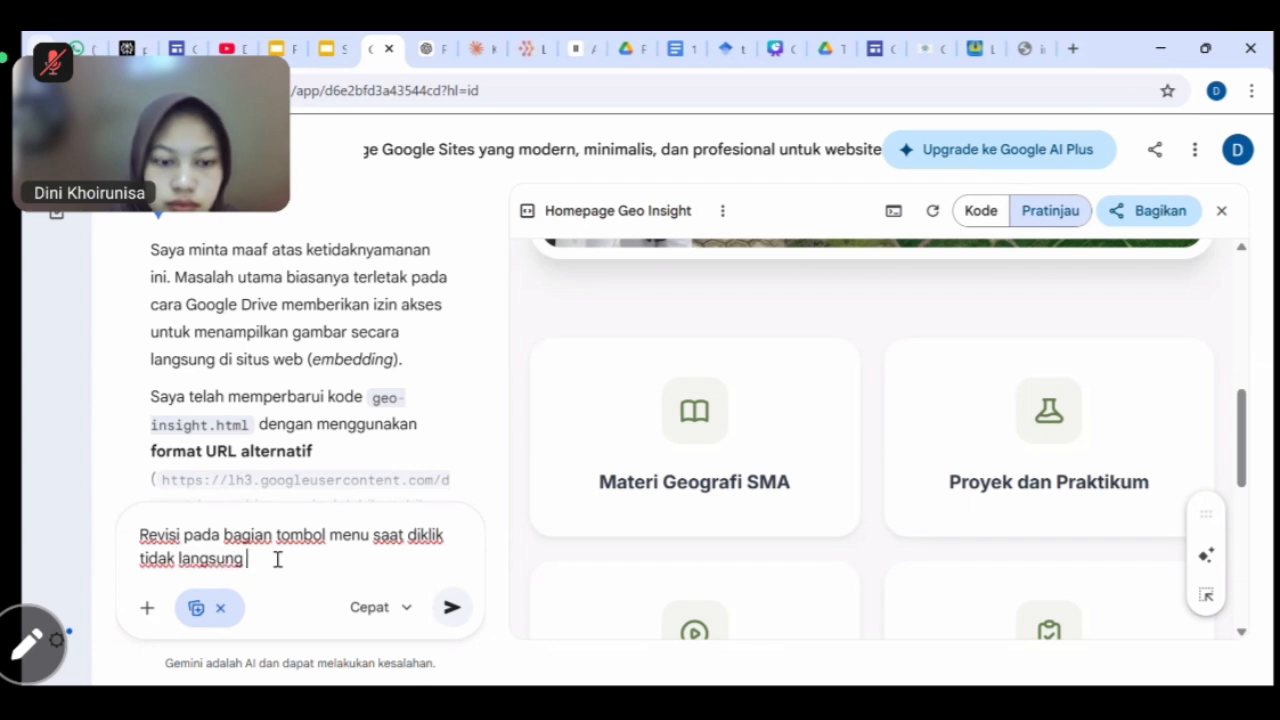
pyautogui.write('menuju ')
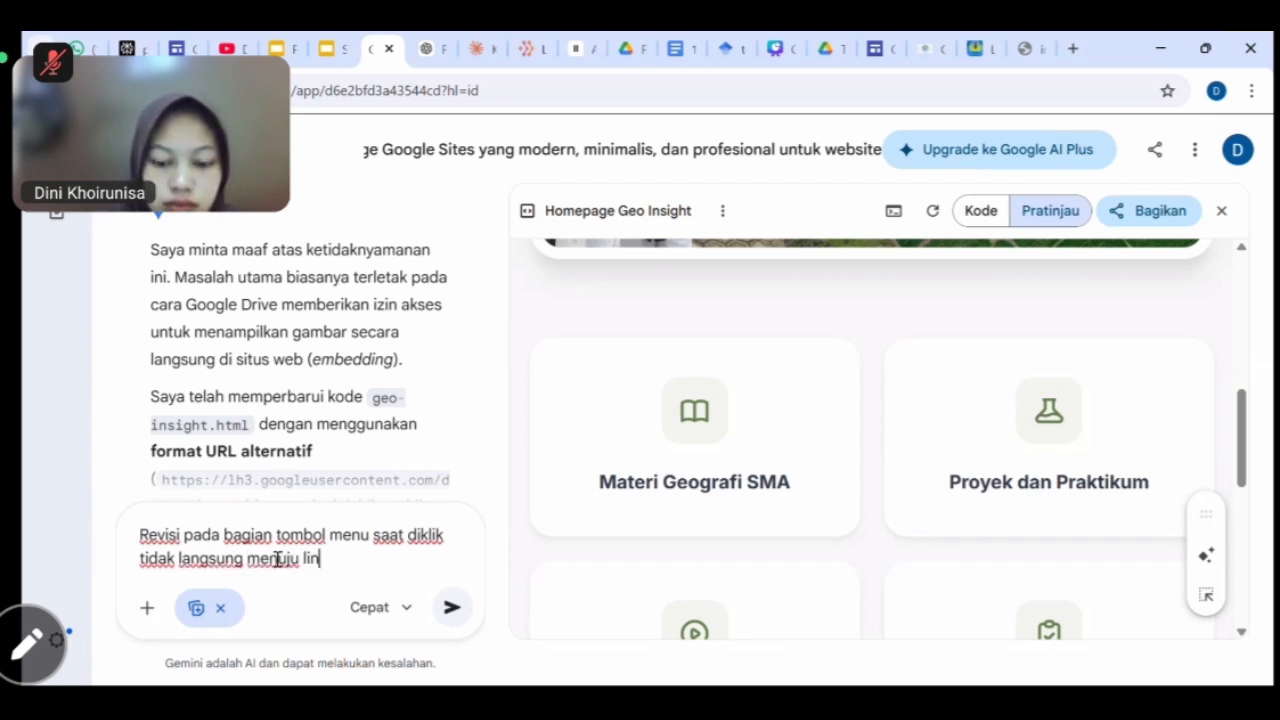
pyautogui.write('link targer ya')
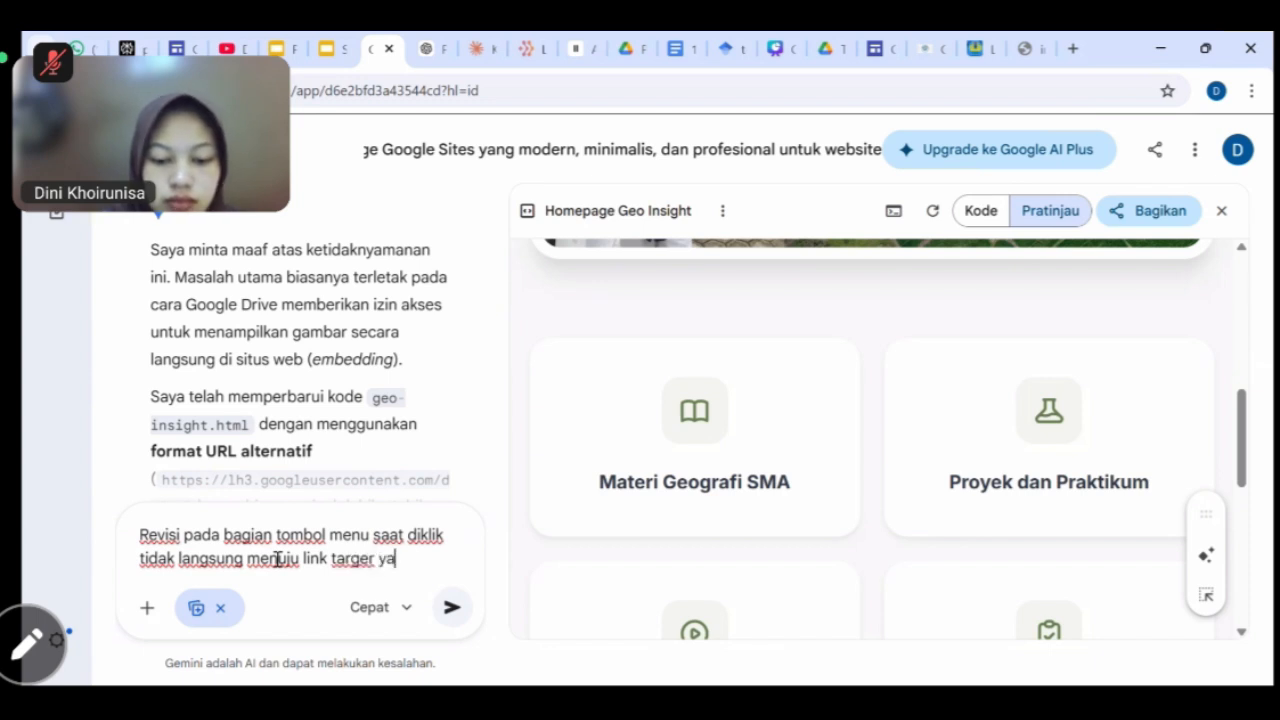
pyautogui.write('ng sudah dise')
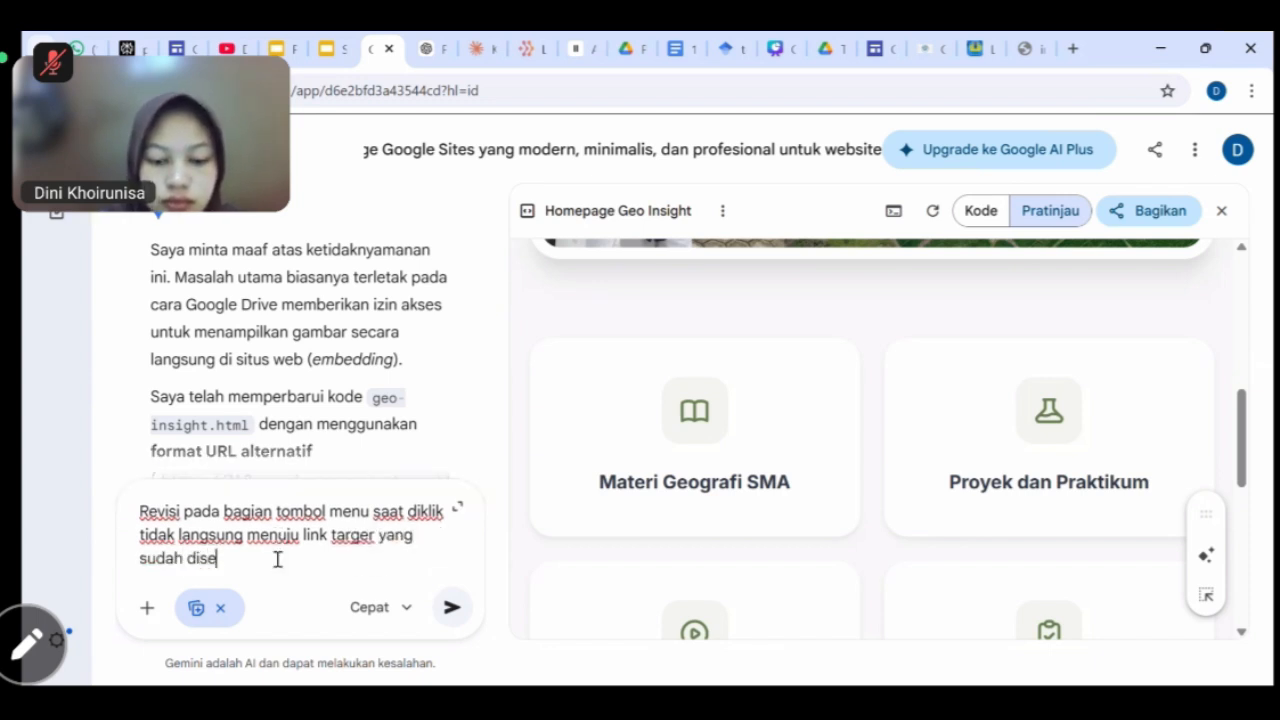
pyautogui.write('diakan. T')
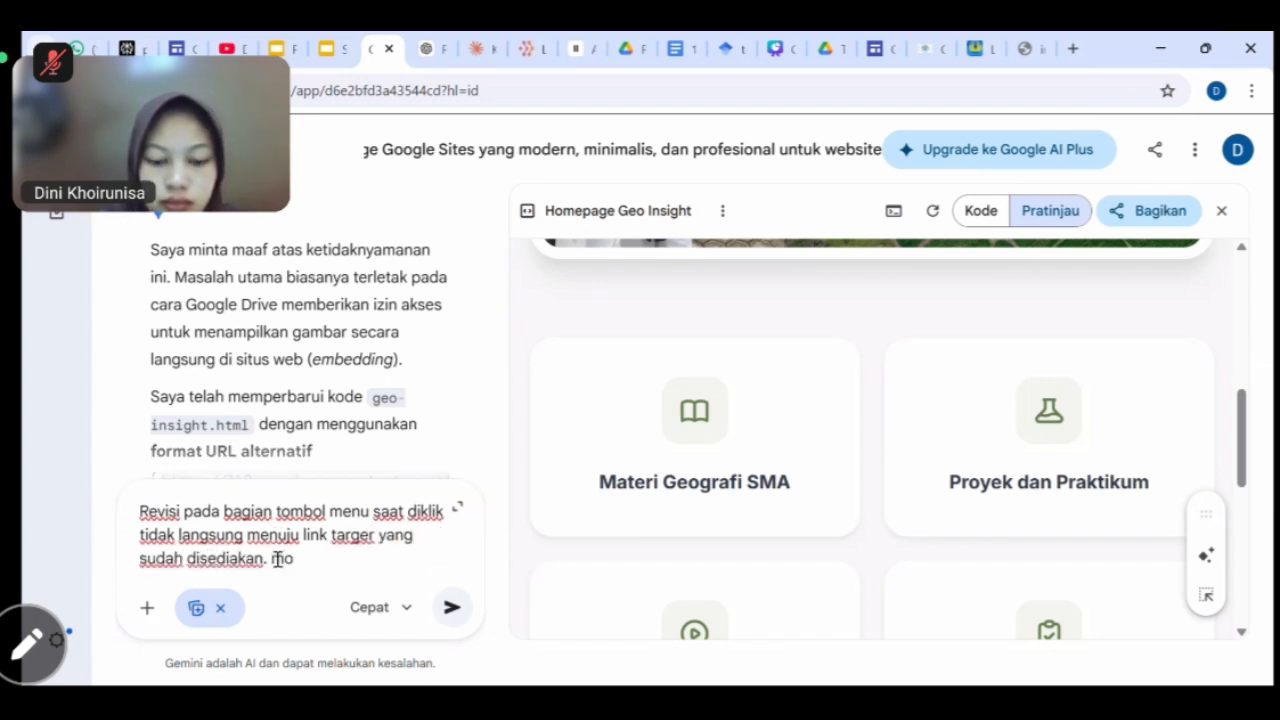
pyautogui.write('ohon perbai')
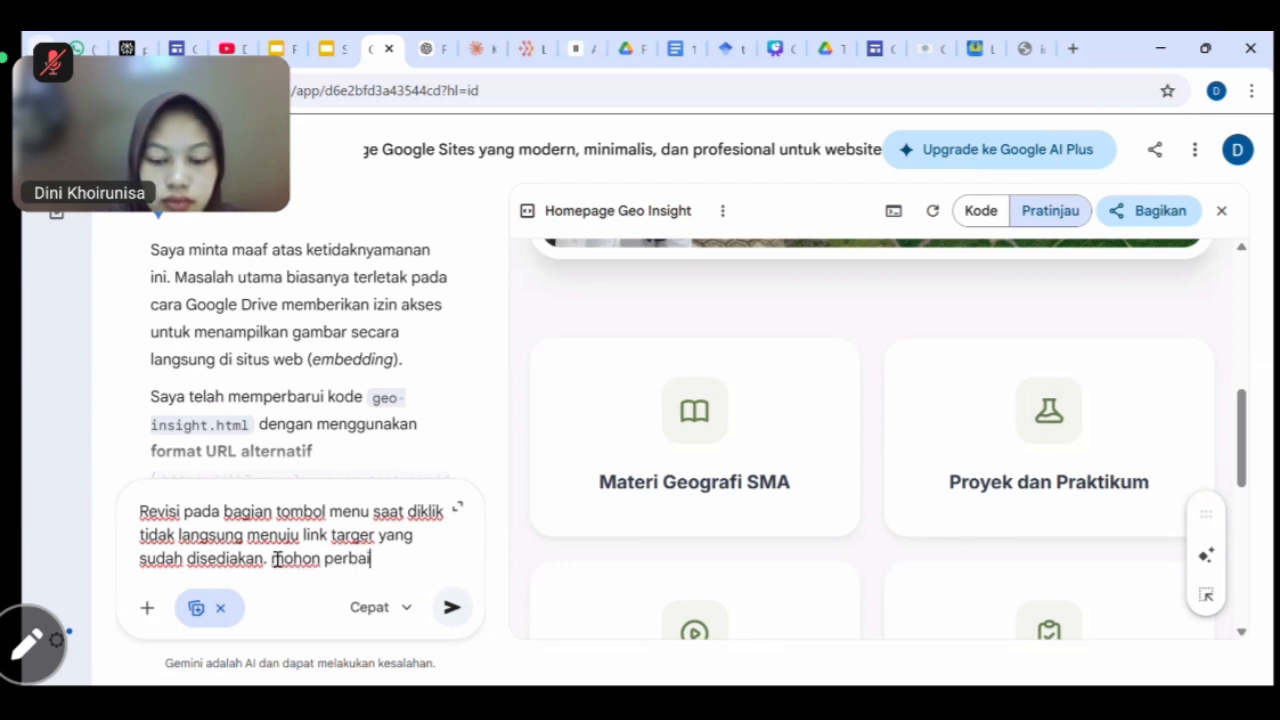
pyautogui.write('ki ')
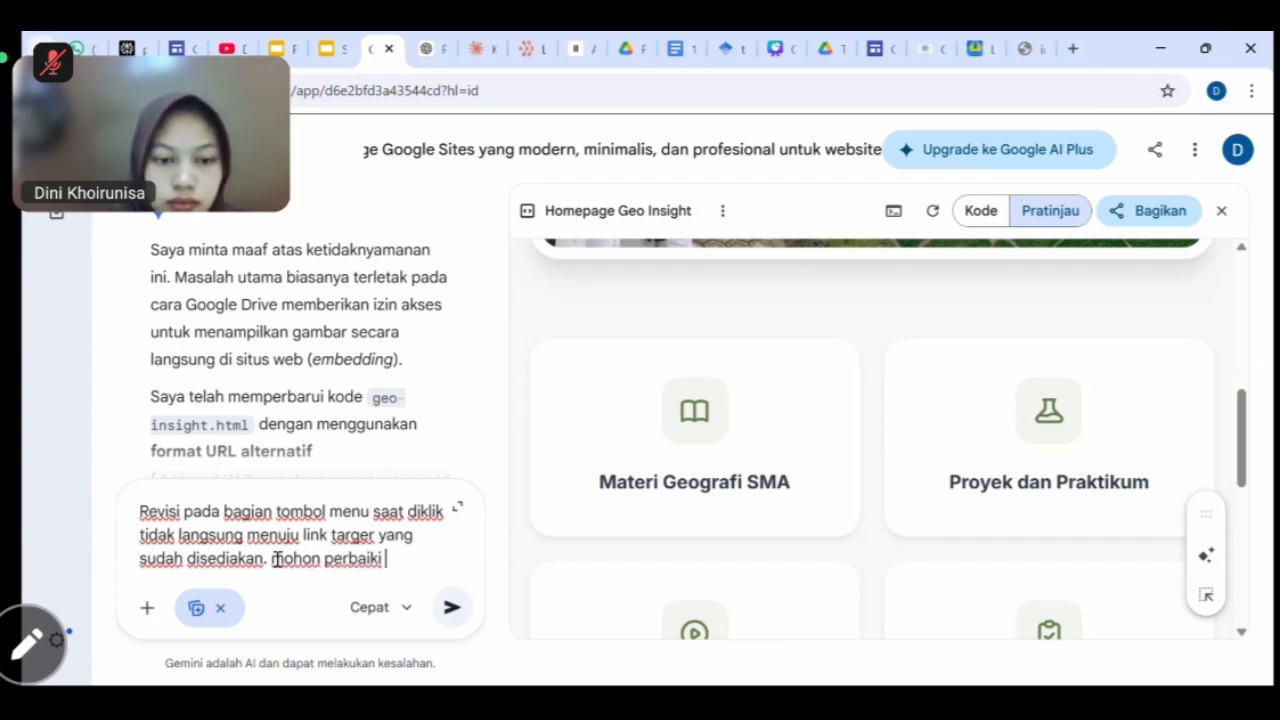
pyautogui.write('dengan menam')
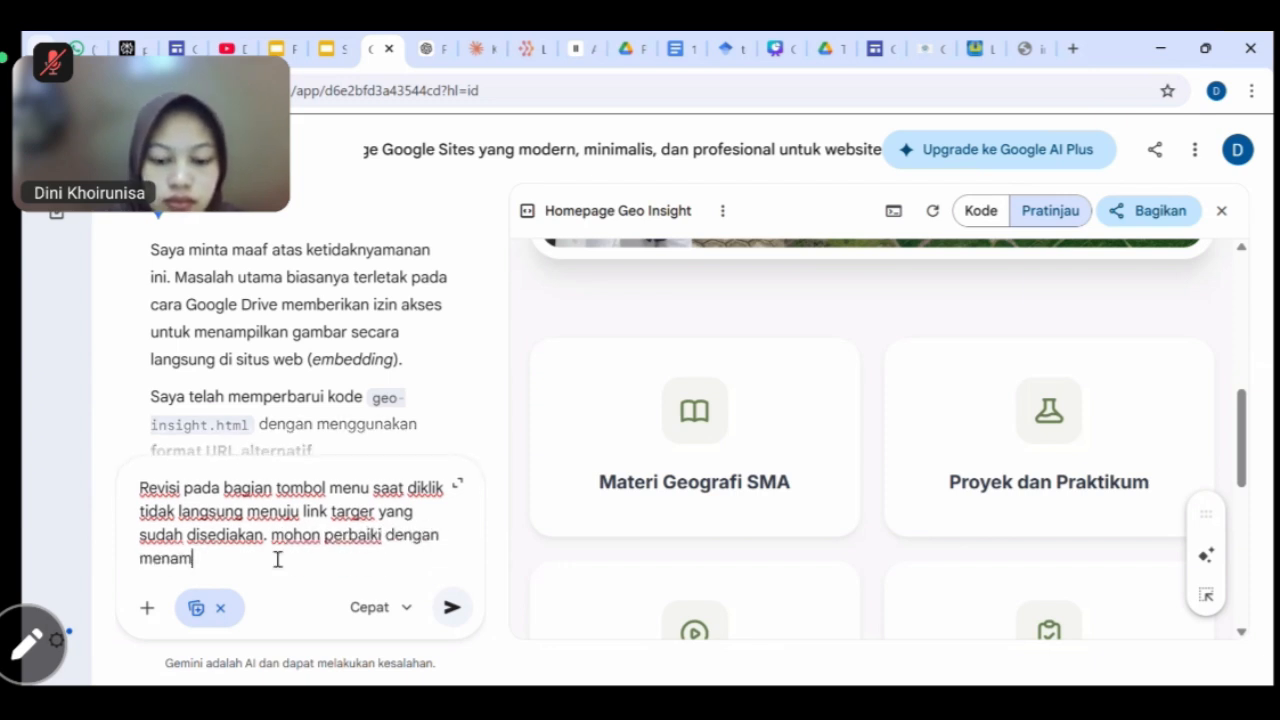
pyautogui.write('bahkan link')
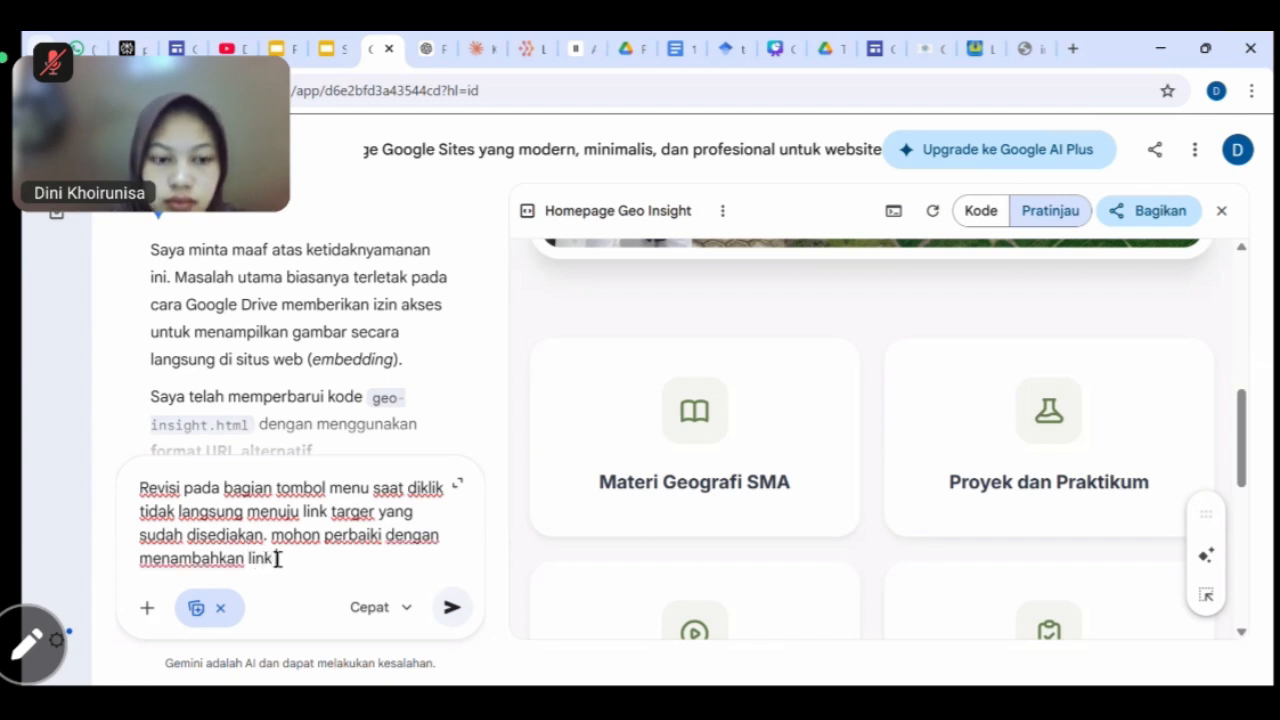
pyautogui.write(' yang sudah s')
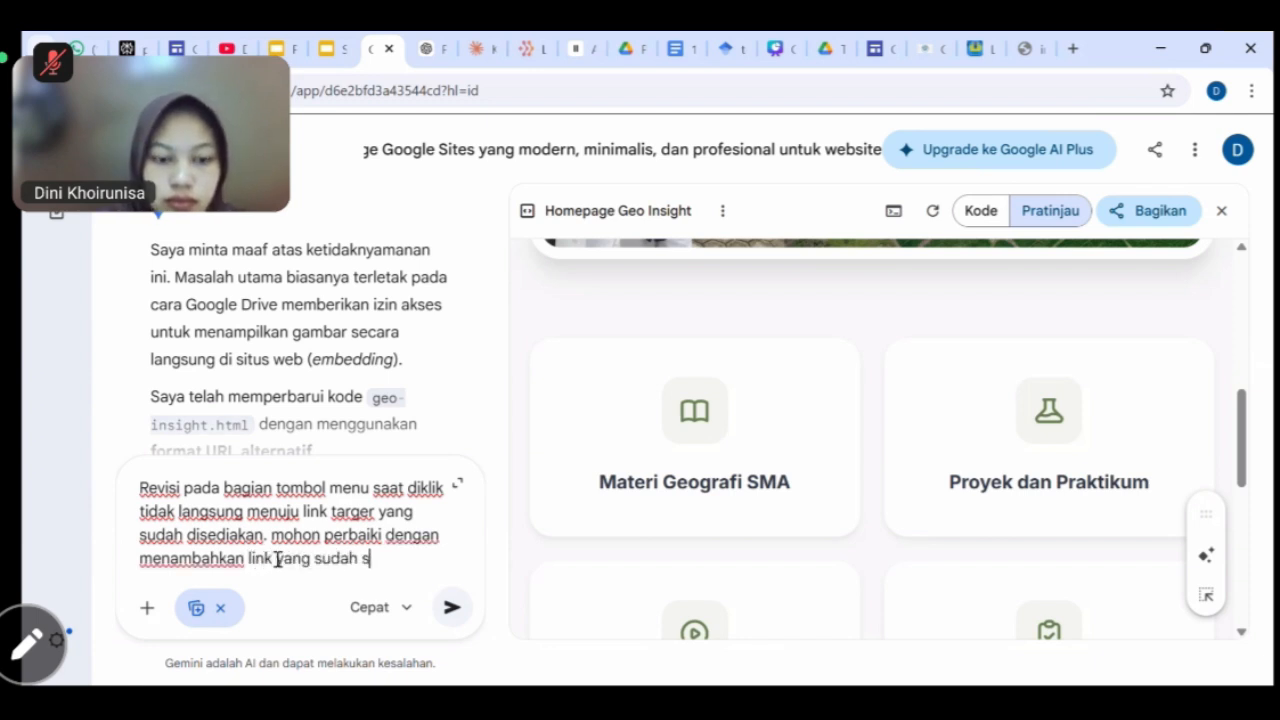
pyautogui.write('aya d')
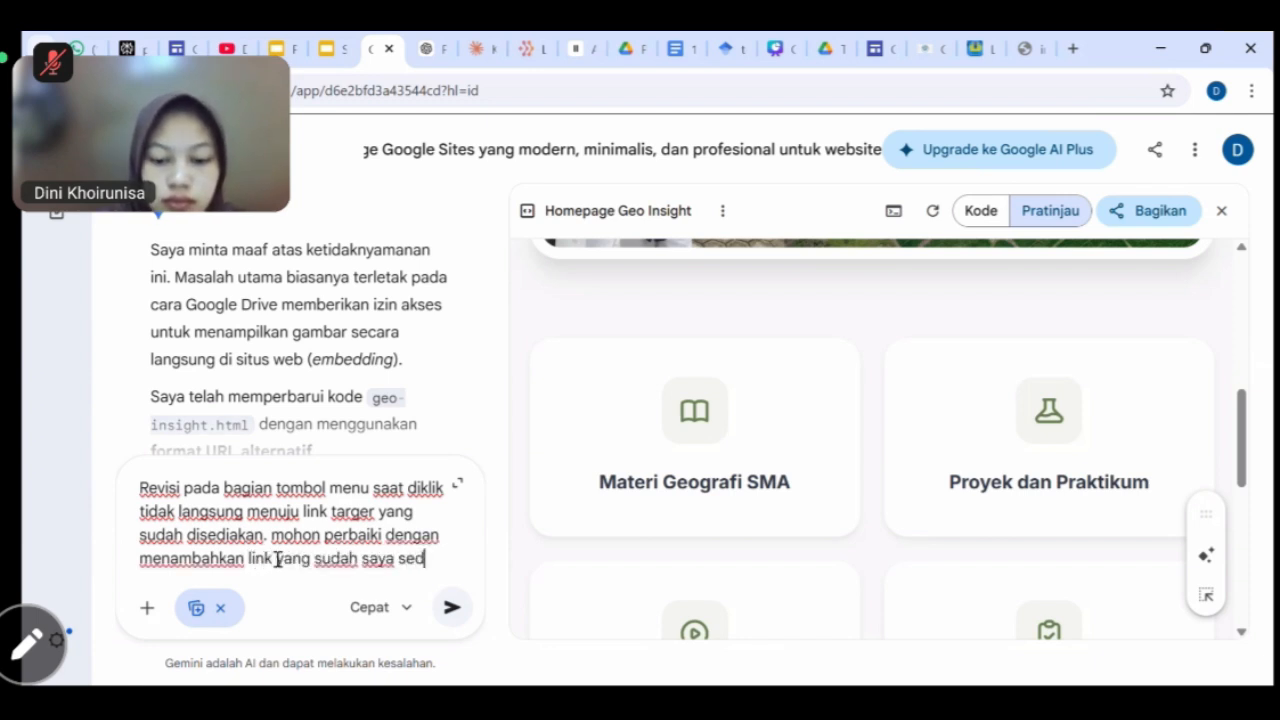
pyautogui.write('iakan pada siap')
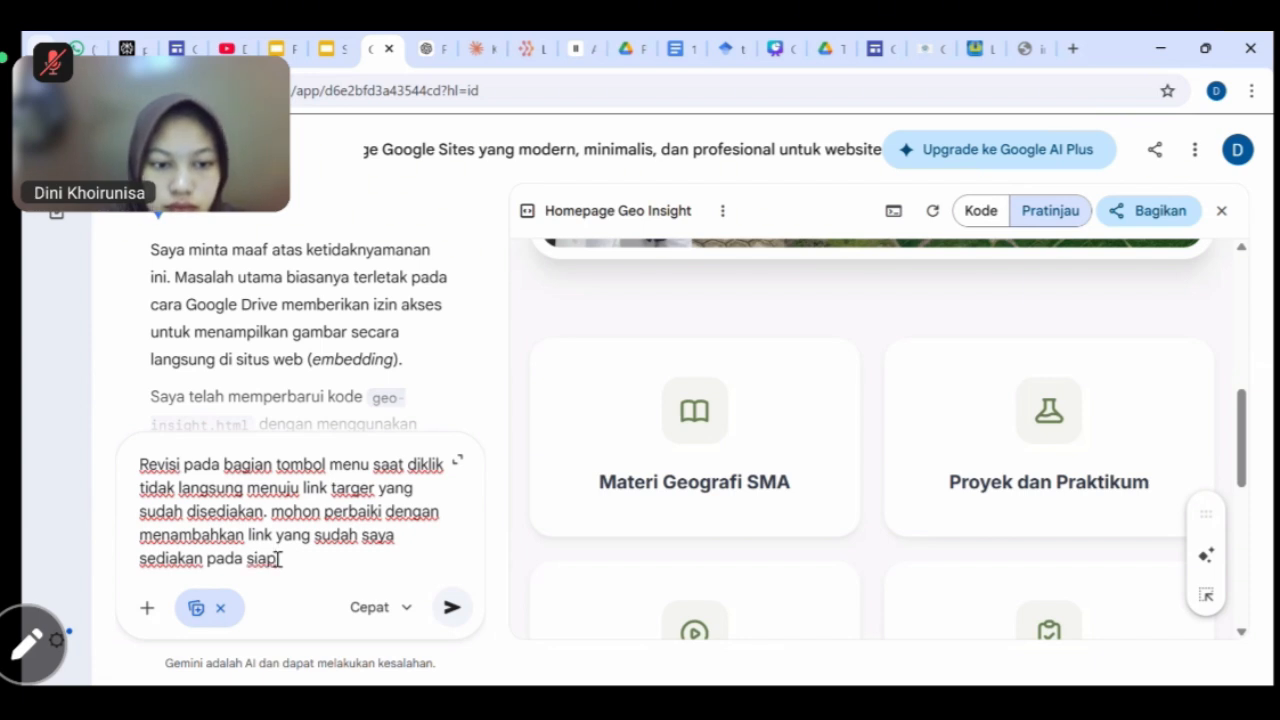
# Reword the message's ending to ask for links on every button provided.
pyautogui.moveTo(277, 558)
pyautogui.mouseDown()
pyautogui.moveTo(314, 535)
pyautogui.moveTo(277, 535)
pyautogui.mouseUp()
pyautogui.press('BackSpace')
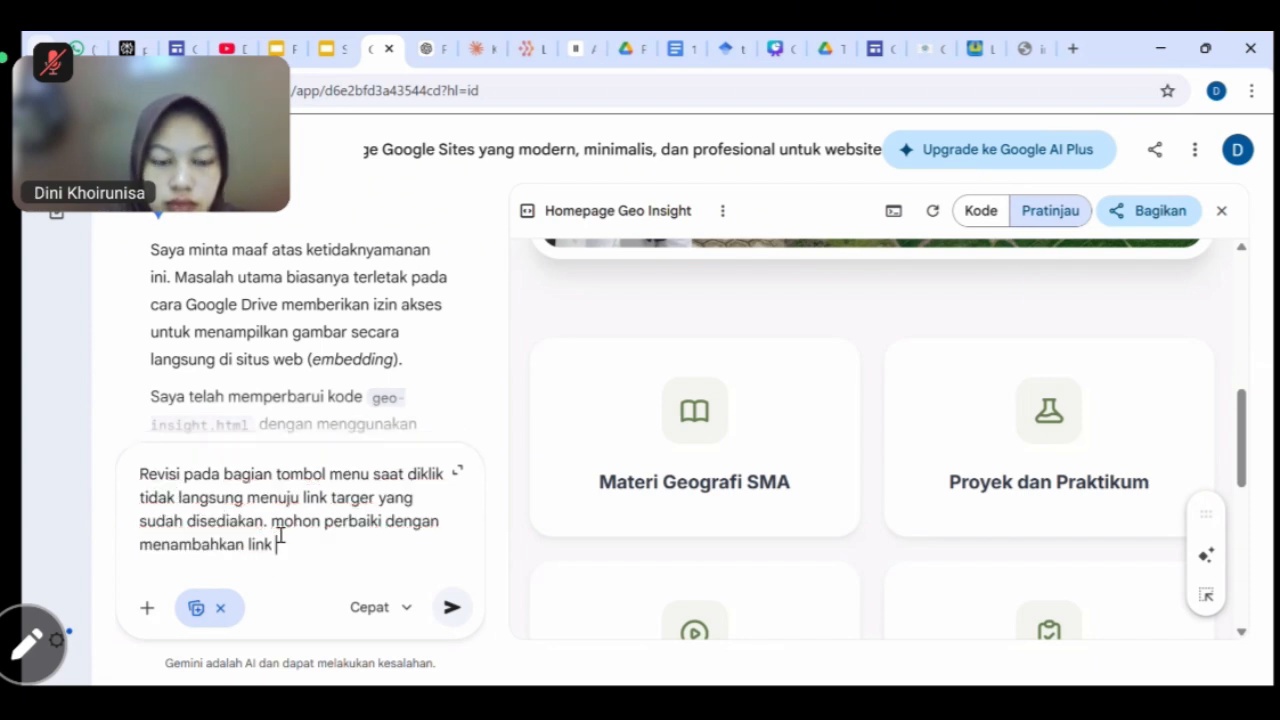
pyautogui.write('pada set')
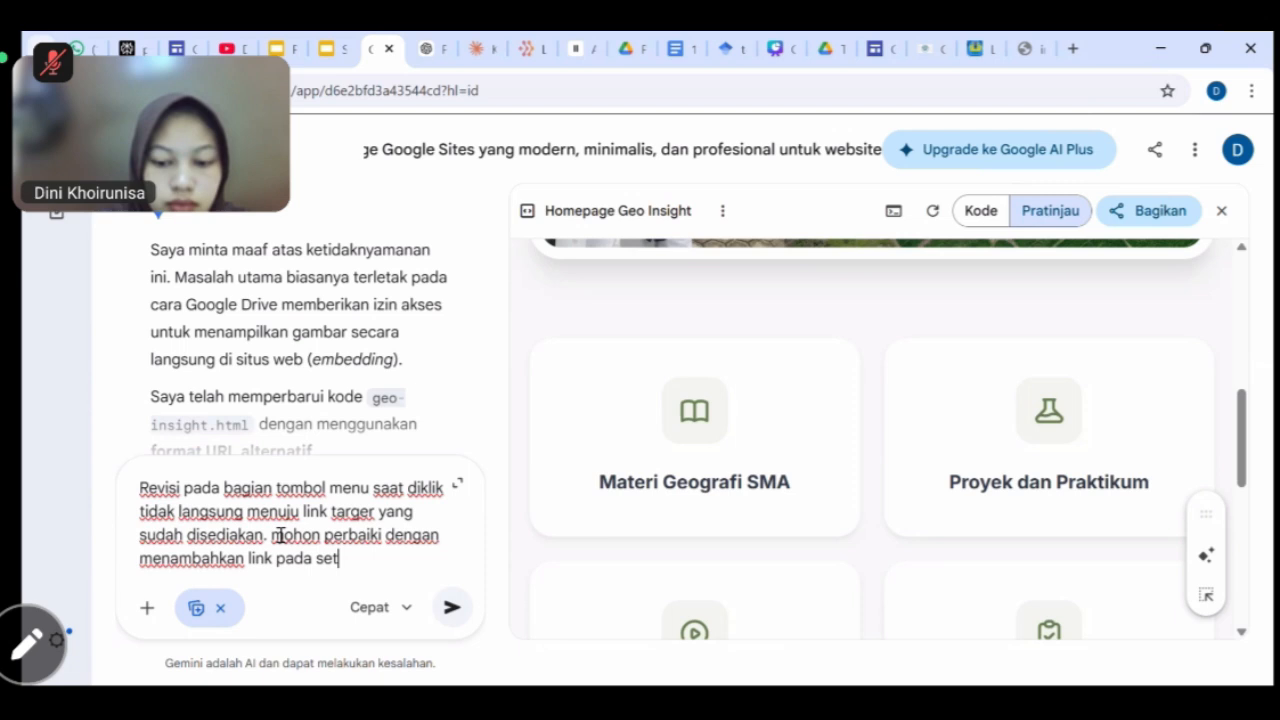
pyautogui.write('iap tombol')
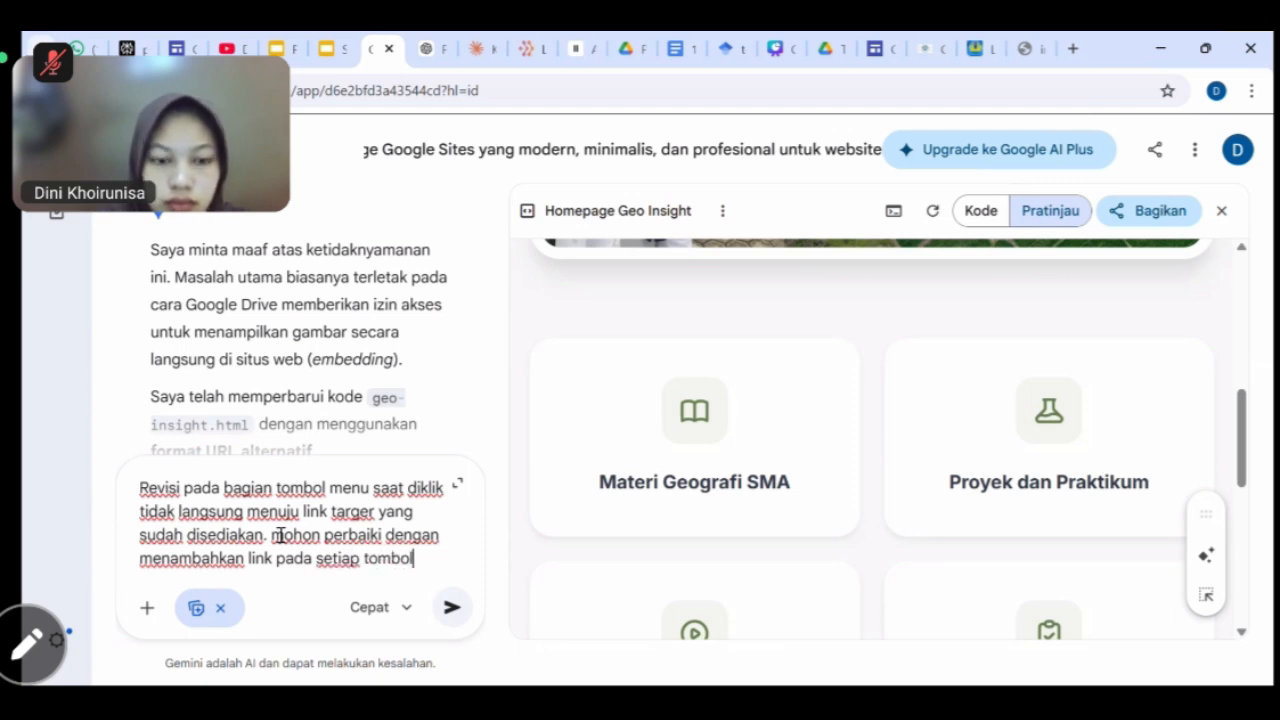
pyautogui.write(' yang sudah s')
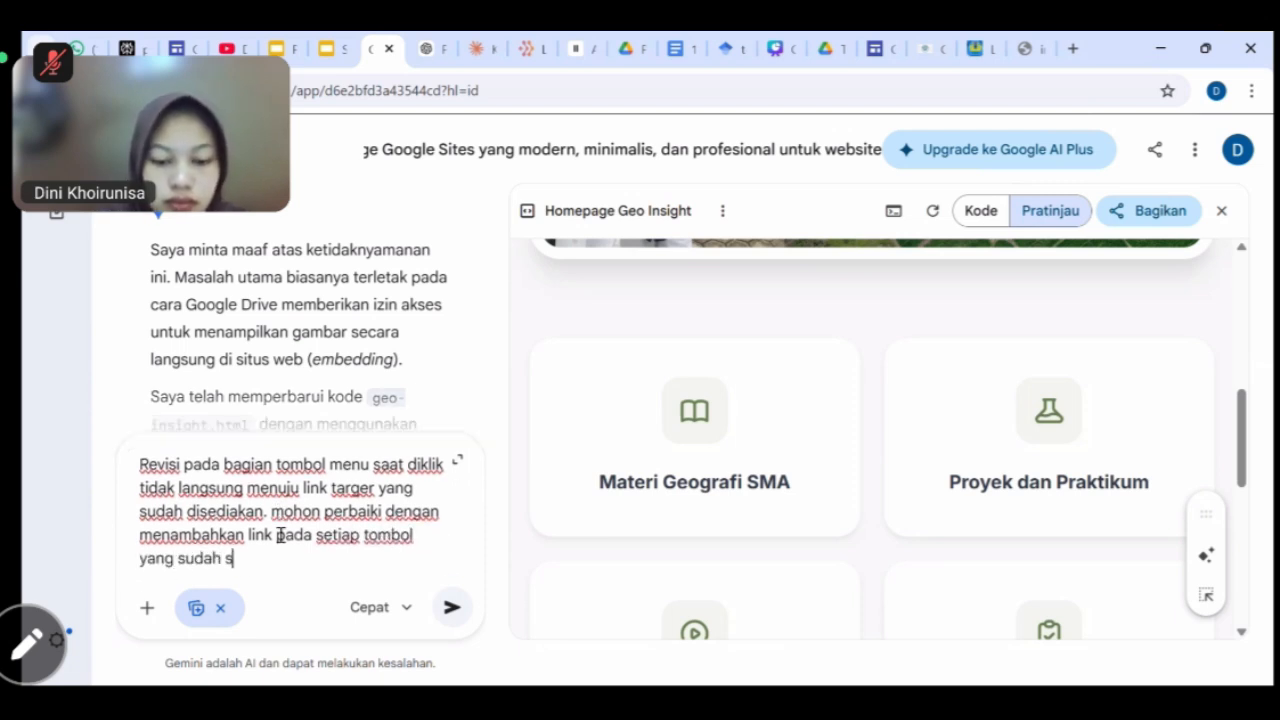
pyautogui.write('aya sediakan')
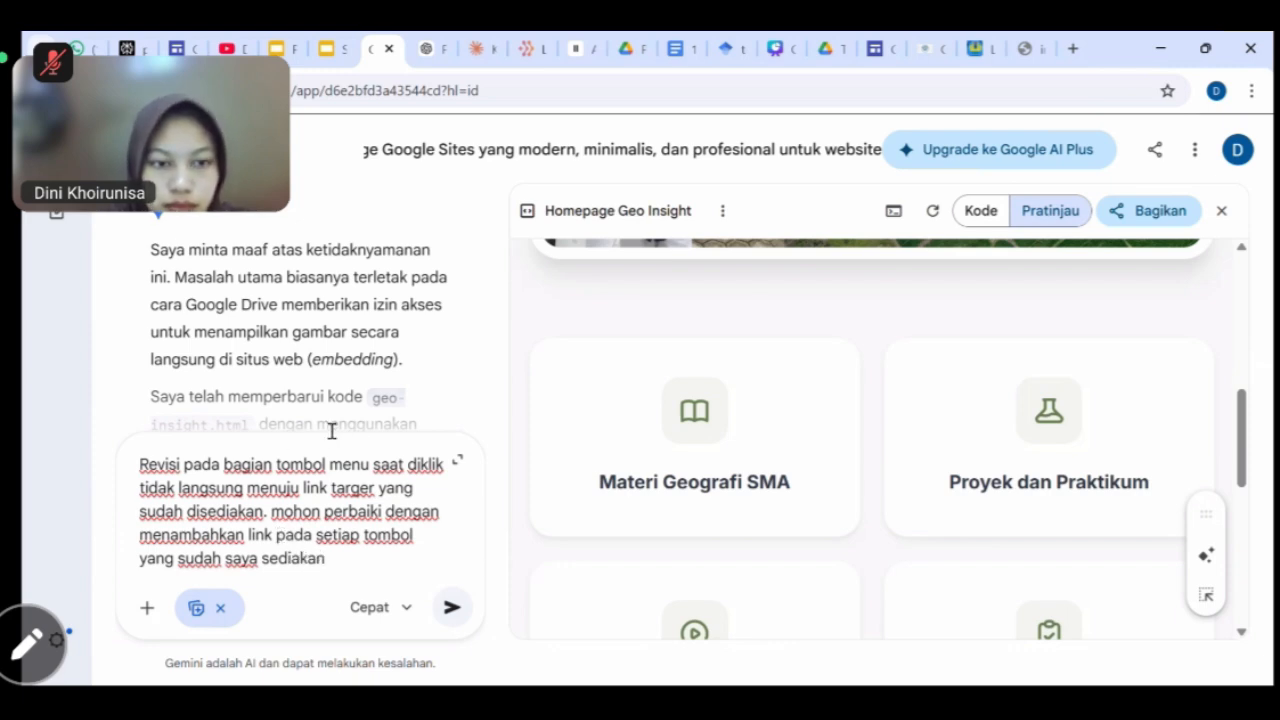
pyautogui.scroll(10, 415, 330)
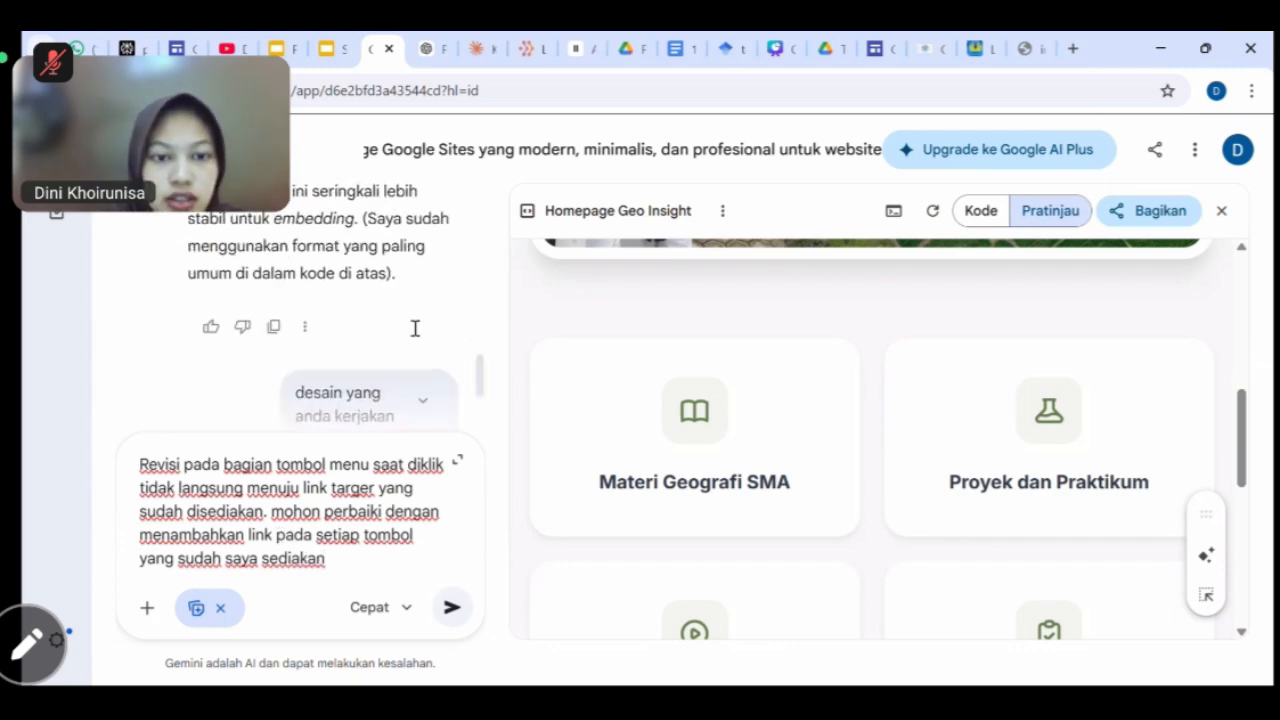
pyautogui.scroll(10, 415, 330)
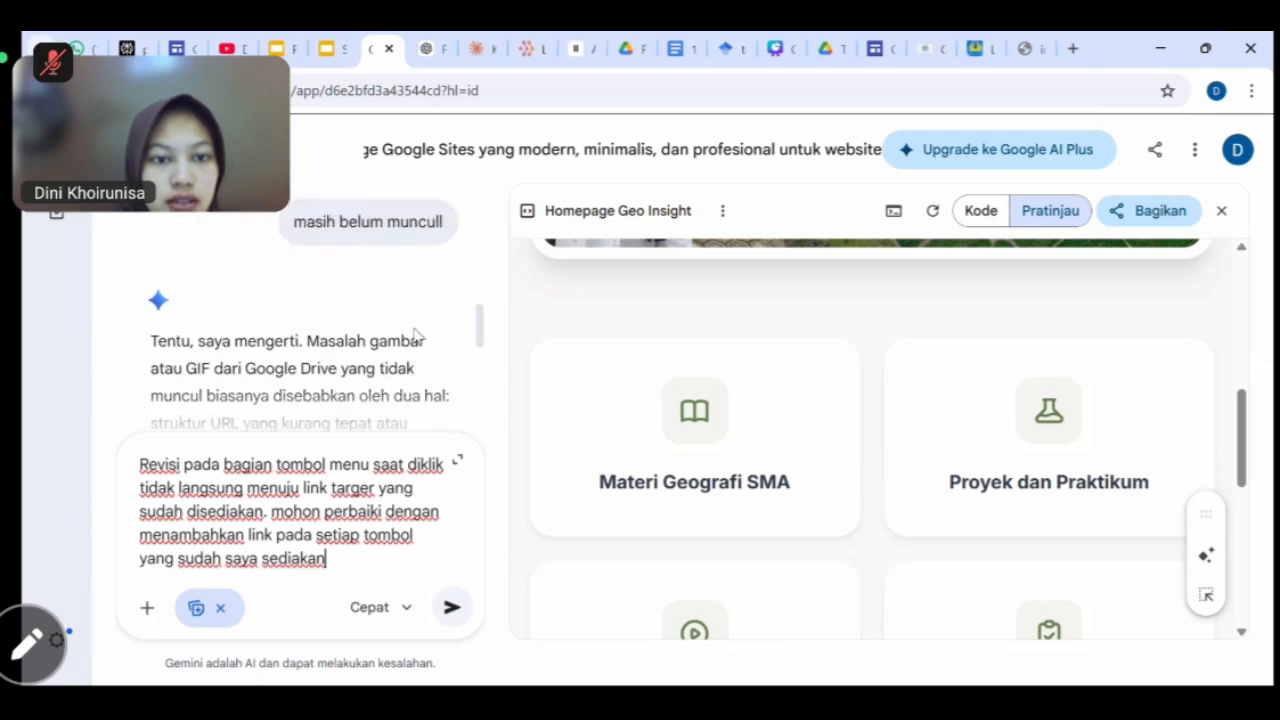
pyautogui.scroll(10, 407, 325)
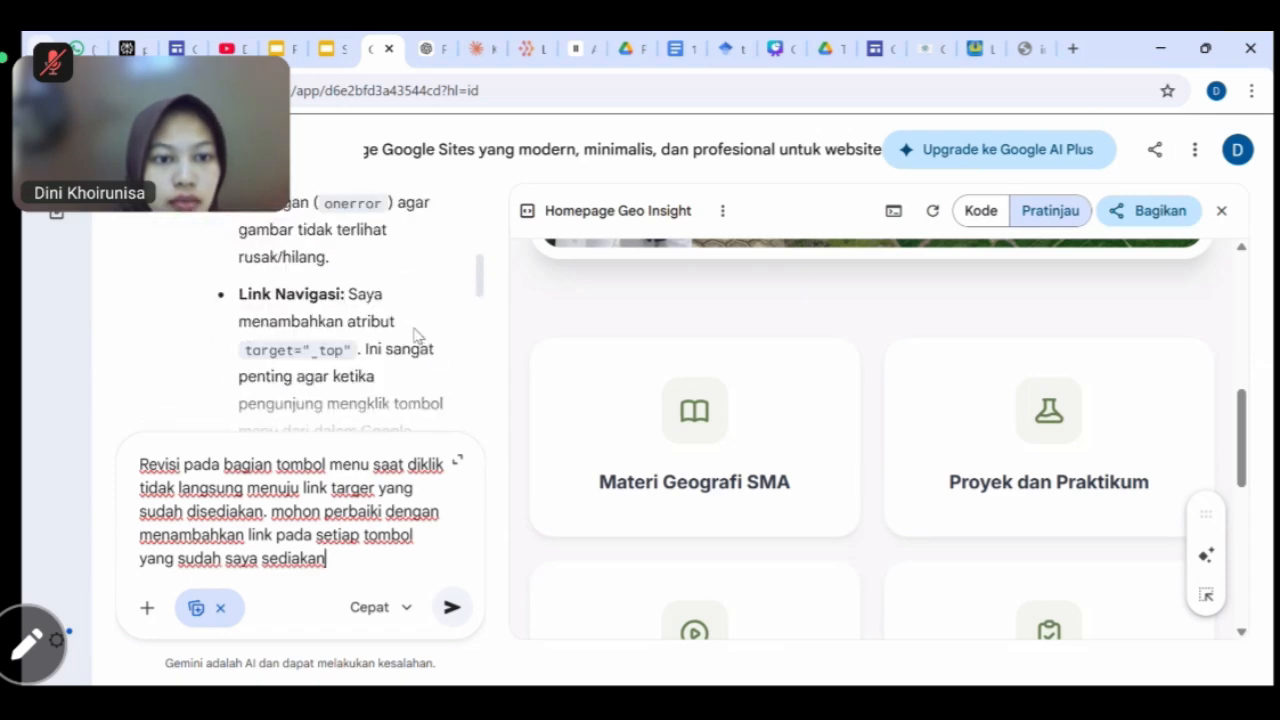
pyautogui.scroll(10, 415, 335)
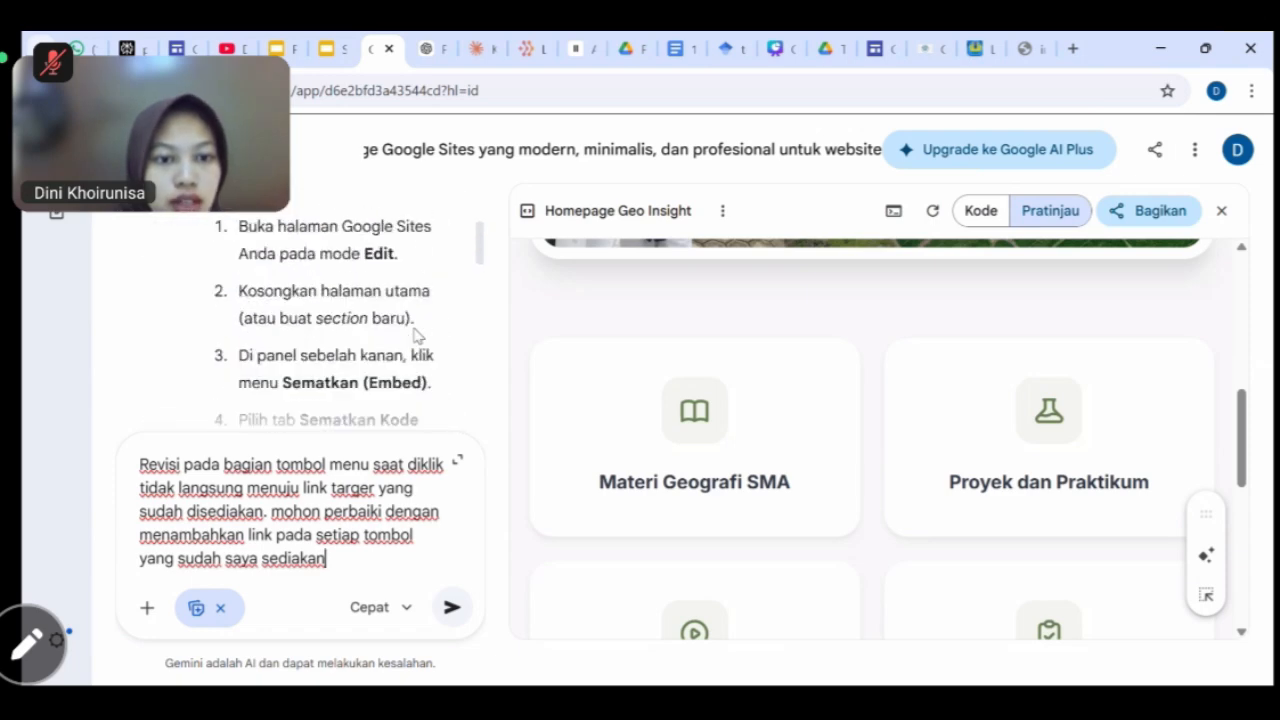
pyautogui.scroll(5, 415, 336)
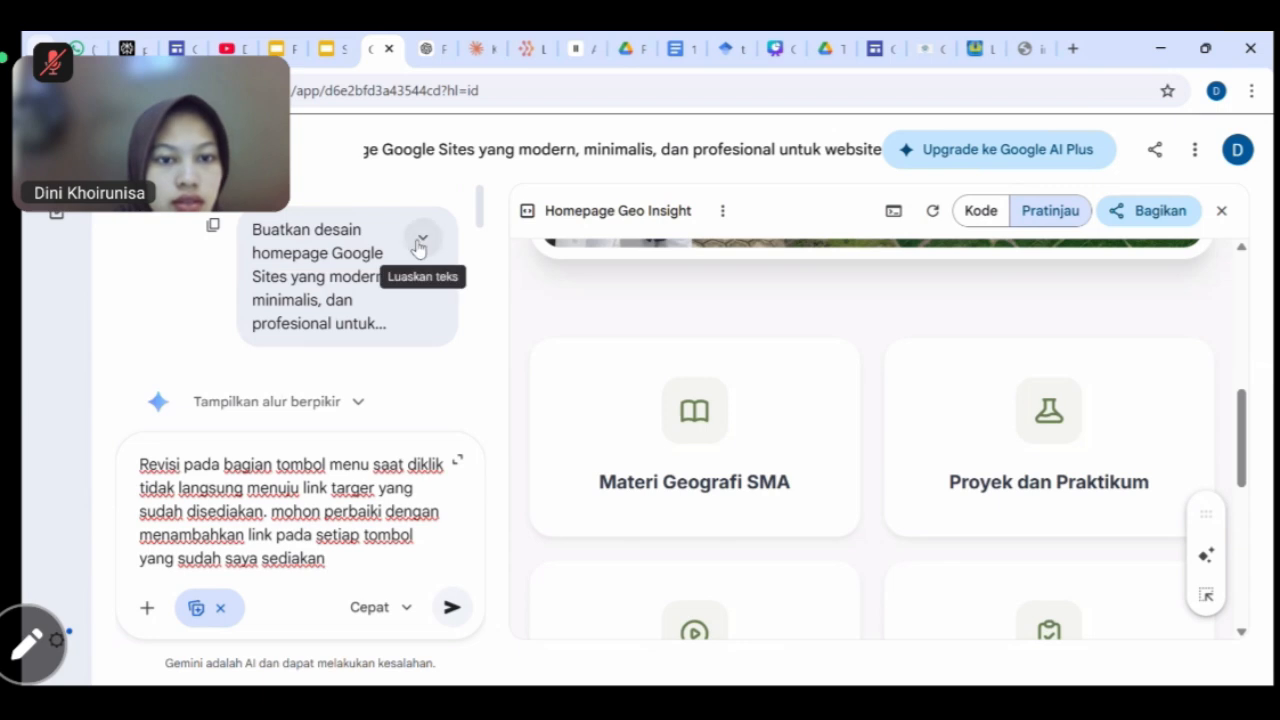
# Copy the menu link list, through About Me, from the original prompt into the revision message.
pyautogui.click(422, 241)
pyautogui.scroll(-3, 365, 341)
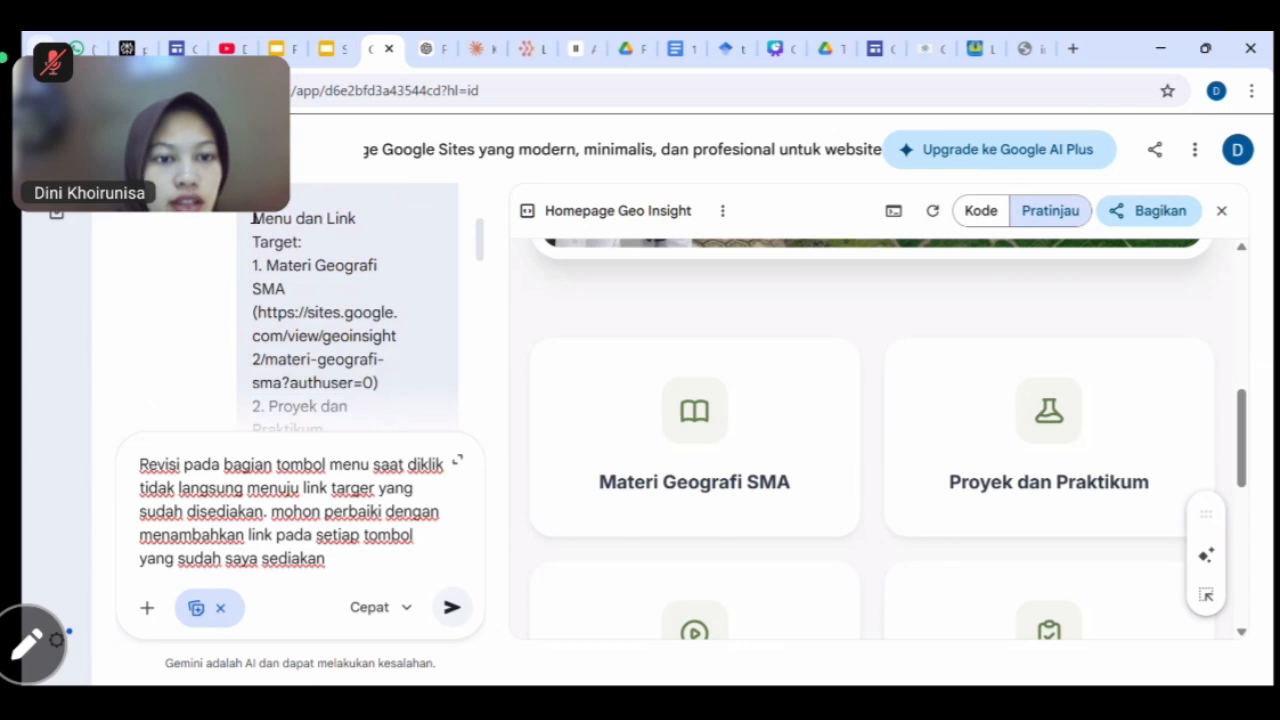
pyautogui.moveTo(336, 430); pyautogui.dragTo(355, 345)
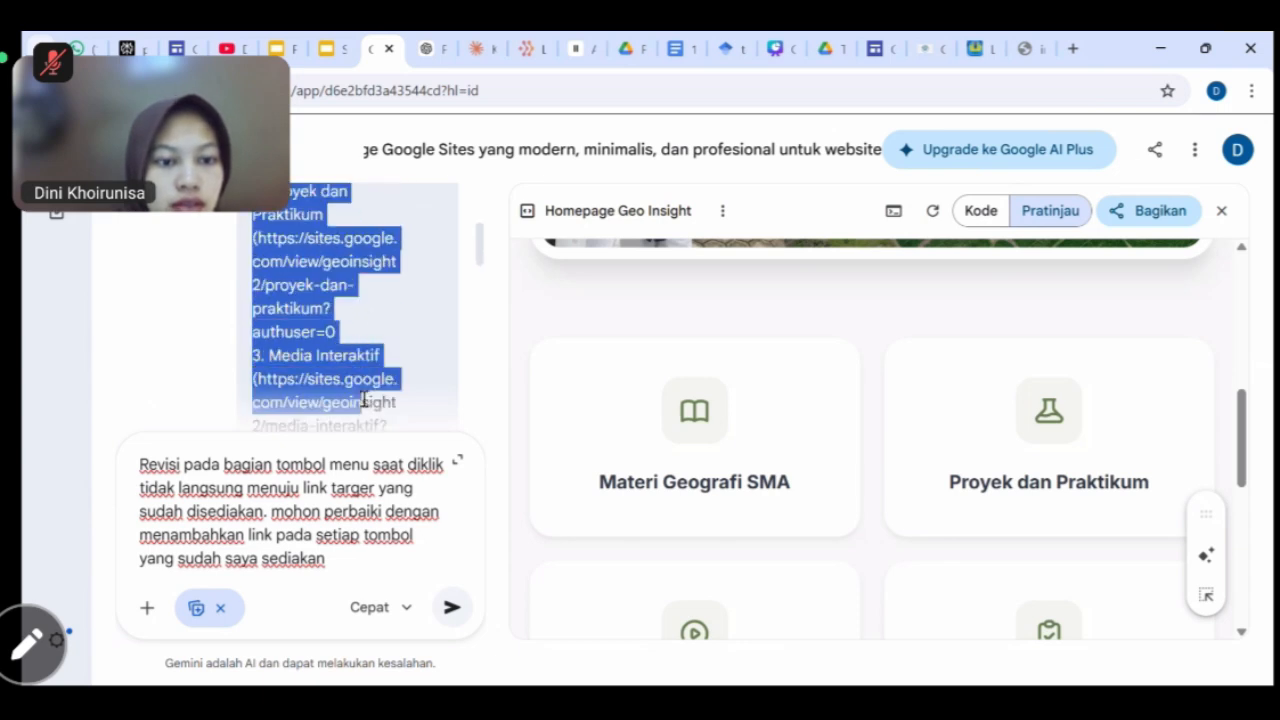
pyautogui.moveTo(364, 400)
pyautogui.mouseDown()
pyautogui.moveTo(360, 420)
pyautogui.moveTo(356, 395)
pyautogui.mouseUp()
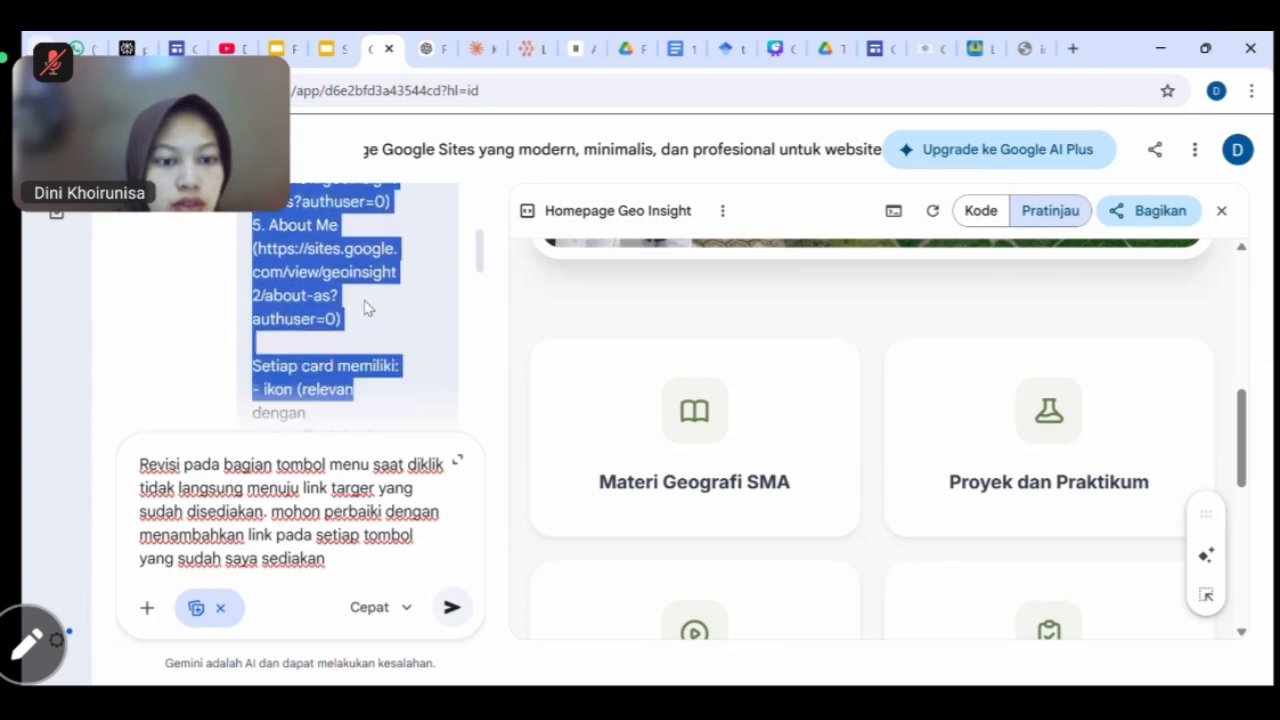
pyautogui.moveTo(365, 308); pyautogui.dragTo(358, 330)
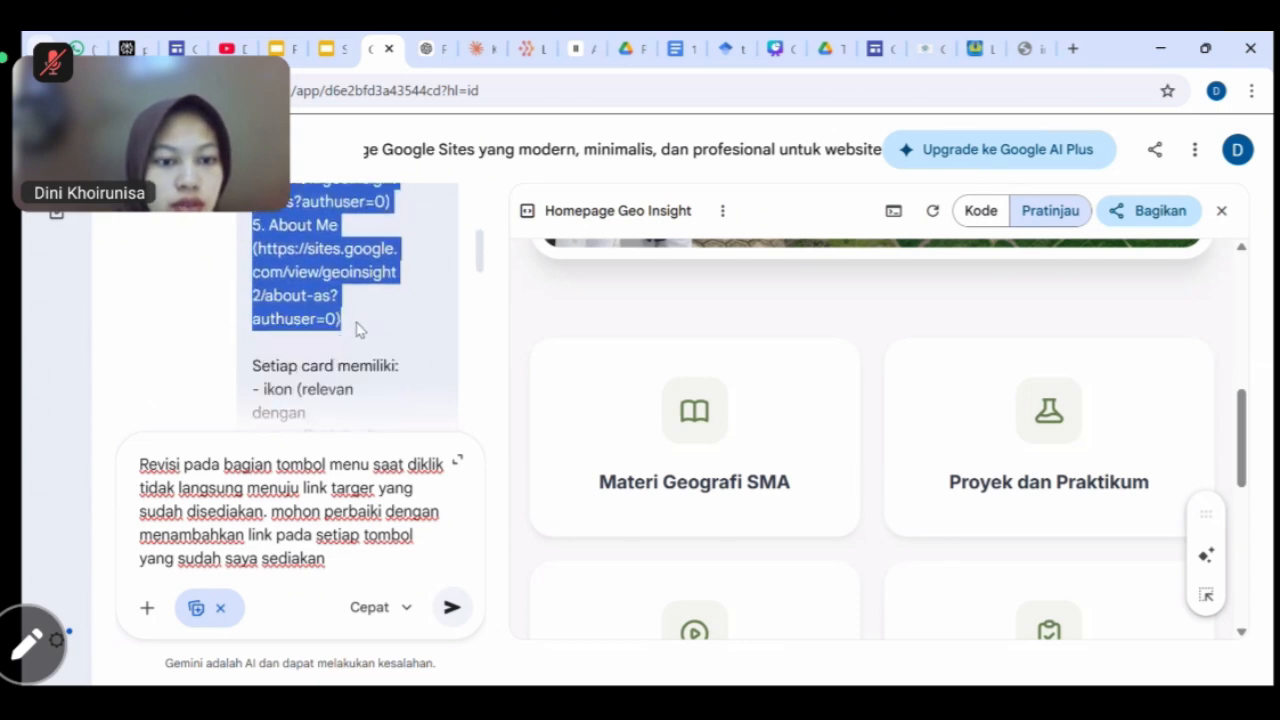
pyautogui.click(345, 563)
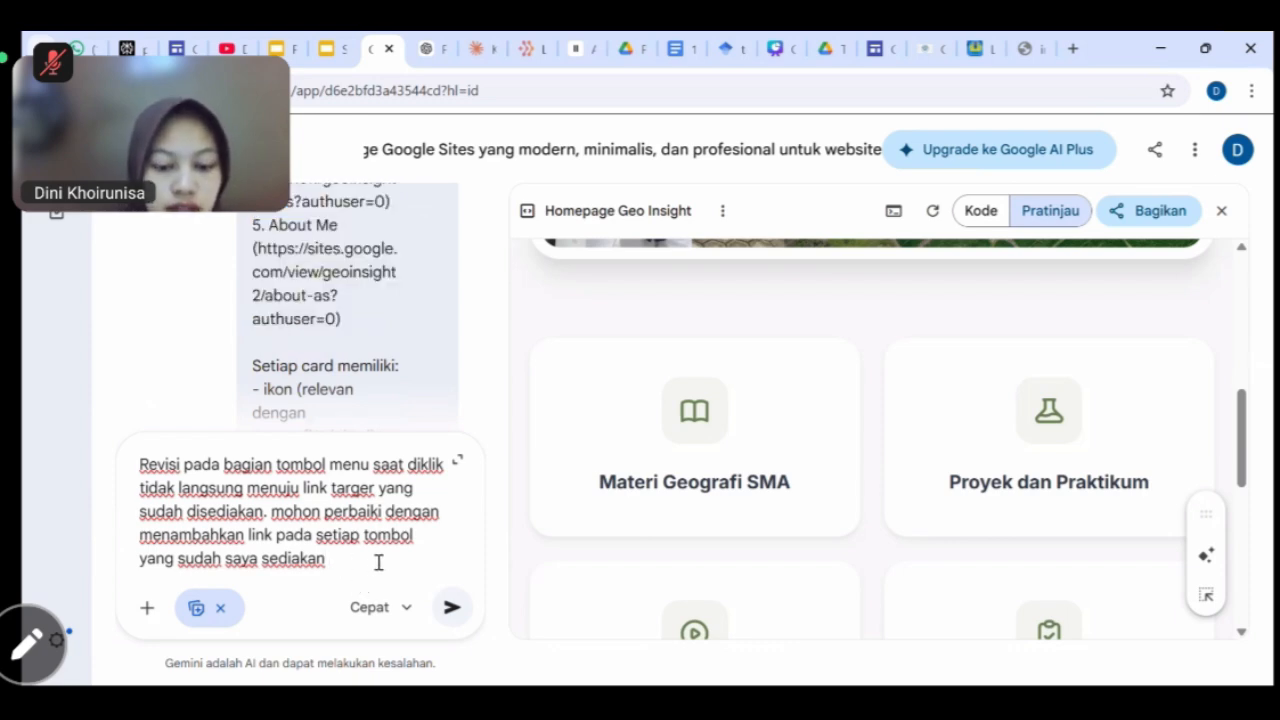
pyautogui.hotkey('ctrl', 'v')
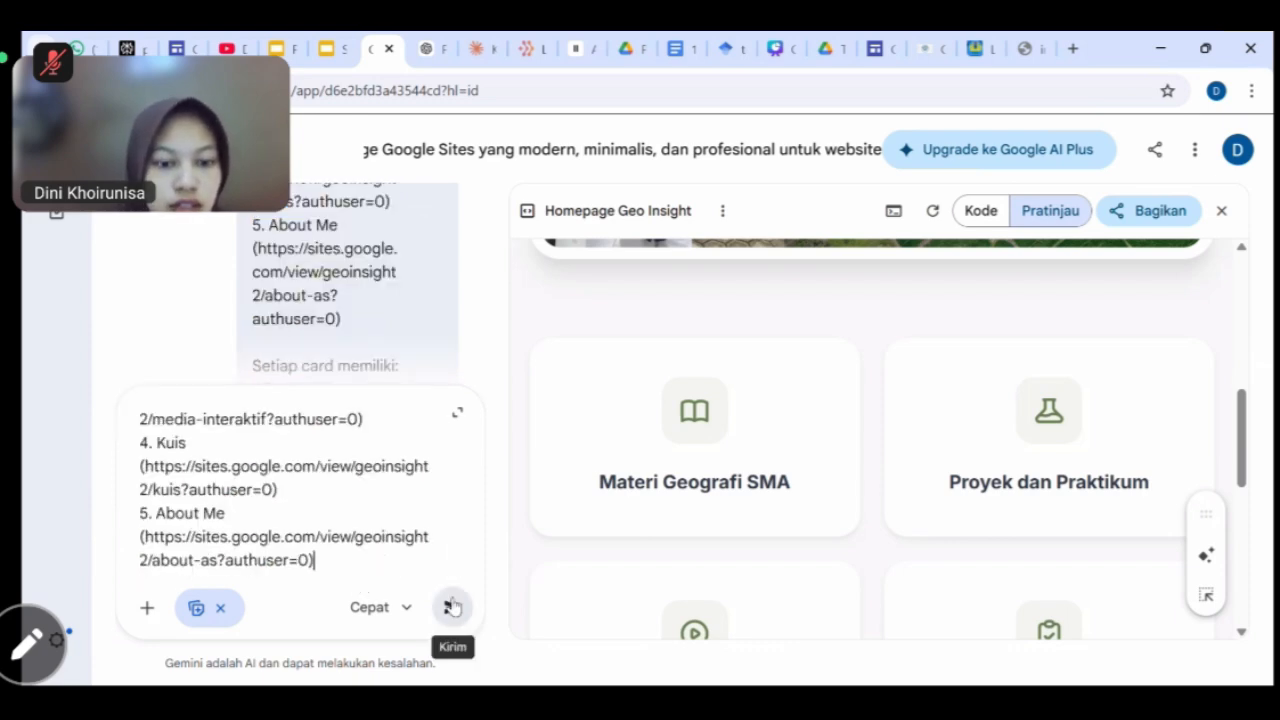
# Send the link-fix request and copy all of the revised Homepage Geo Insight code.
pyautogui.click(452, 607)
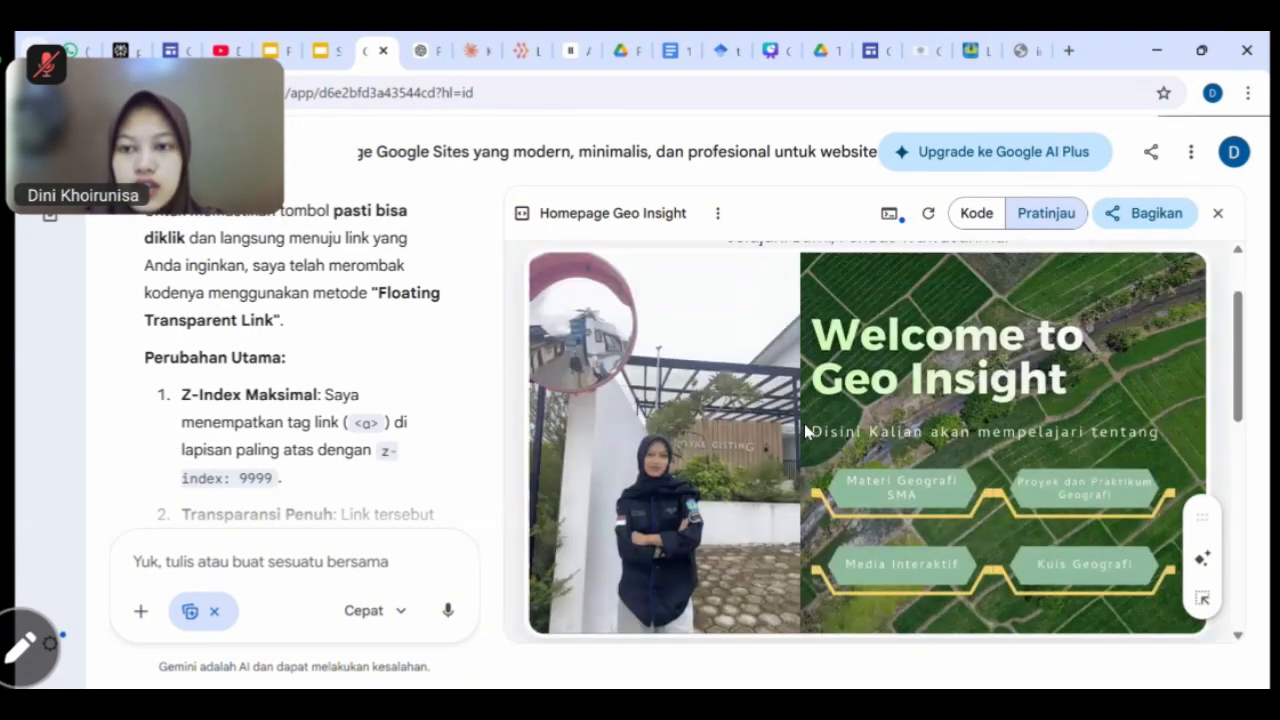
pyautogui.click(970, 215)
pyautogui.scroll(7, 915, 372)
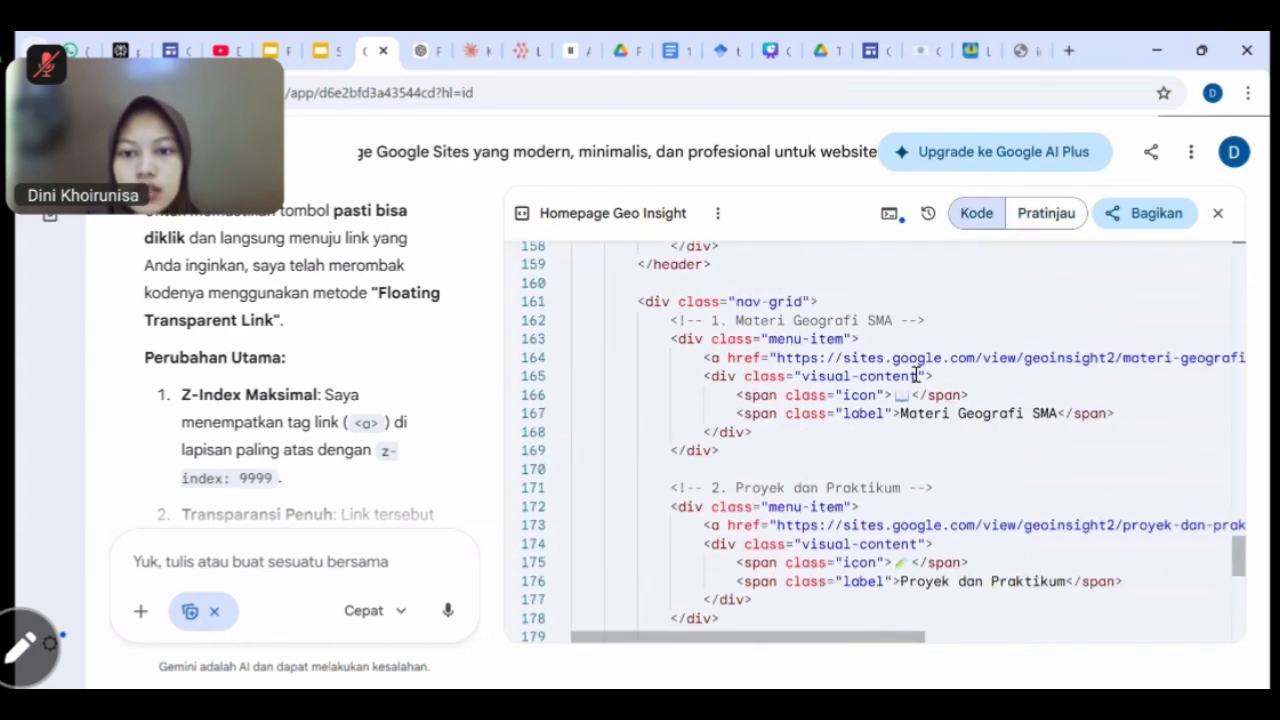
pyautogui.scroll(2, 915, 375)
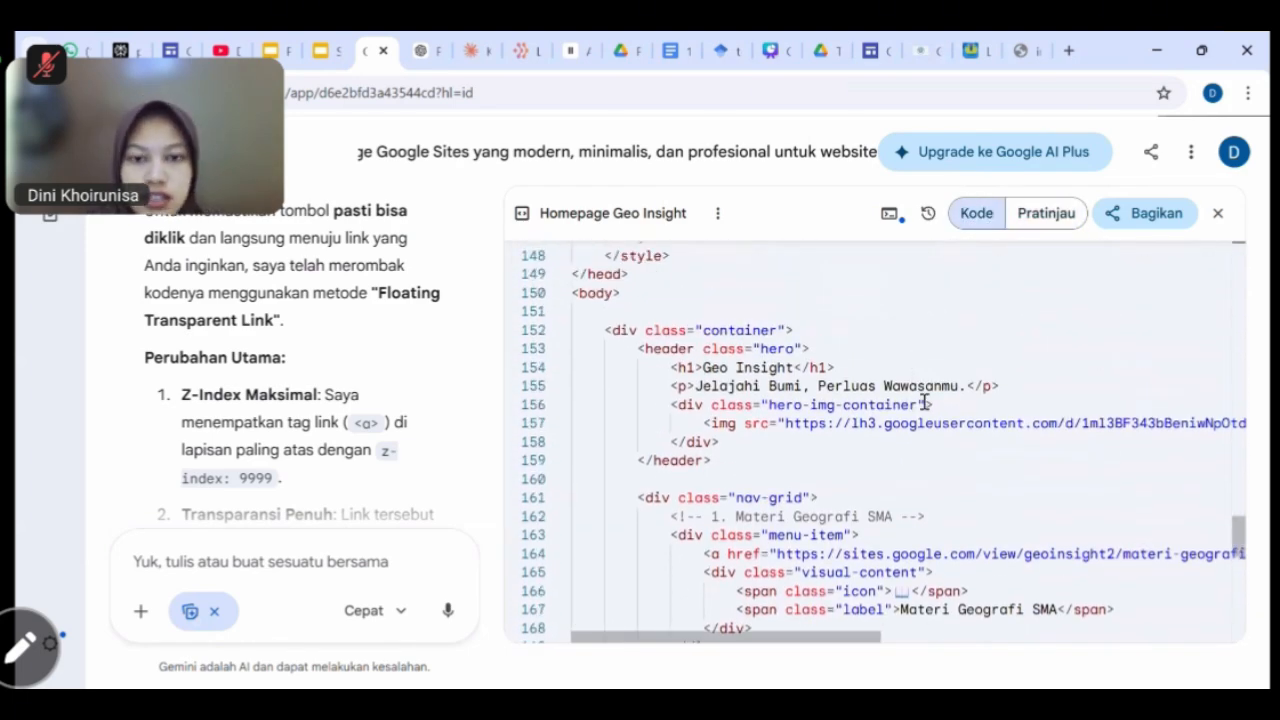
pyautogui.hotkey('ctrl', 'a')
pyautogui.click(974, 446)
pyautogui.hotkey('ctrl', 'a')
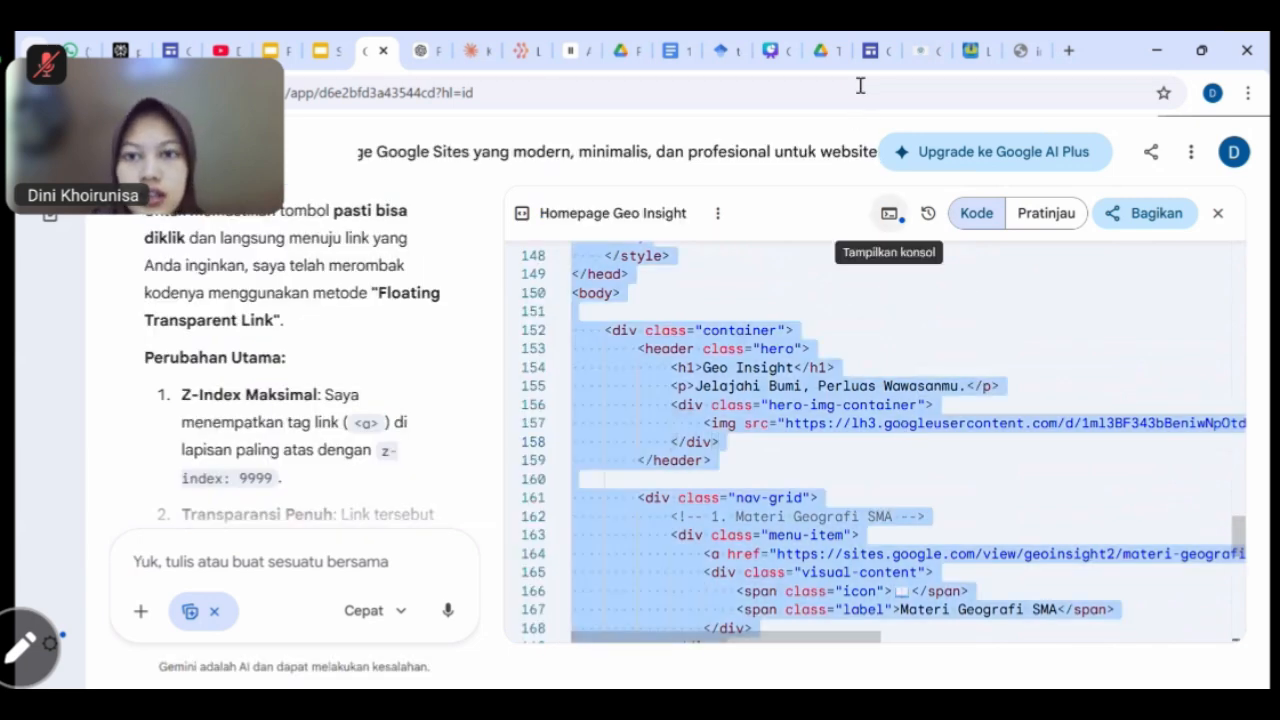
# Create a new full-page embed page named Beranda in the Geo Insight site.
pyautogui.click(866, 50)
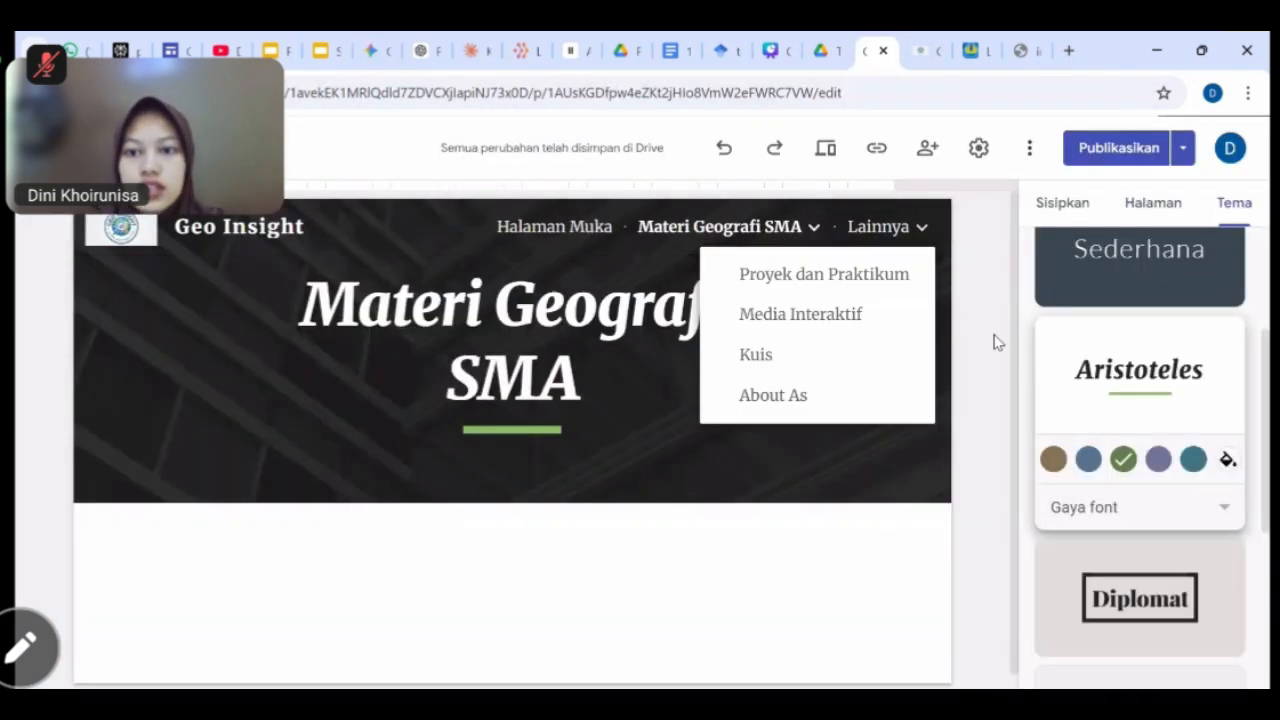
pyautogui.click(1165, 205)
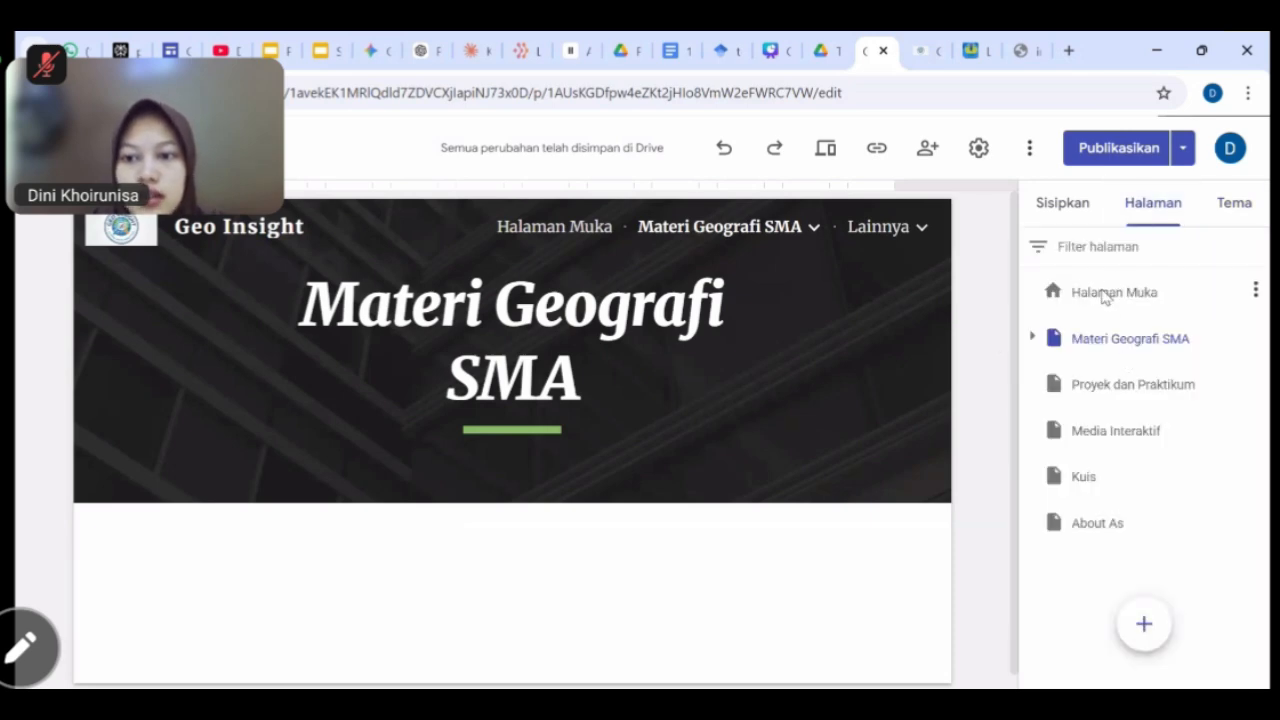
pyautogui.click(1104, 294)
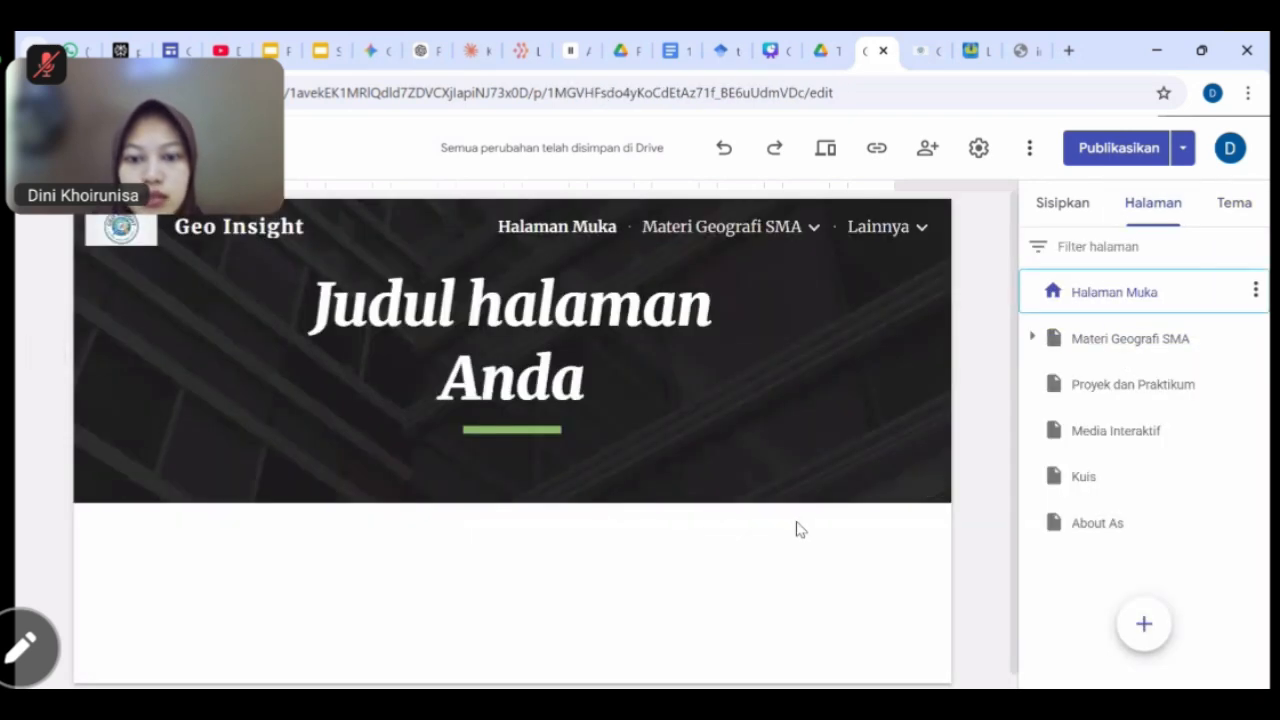
pyautogui.moveTo(1143, 624)
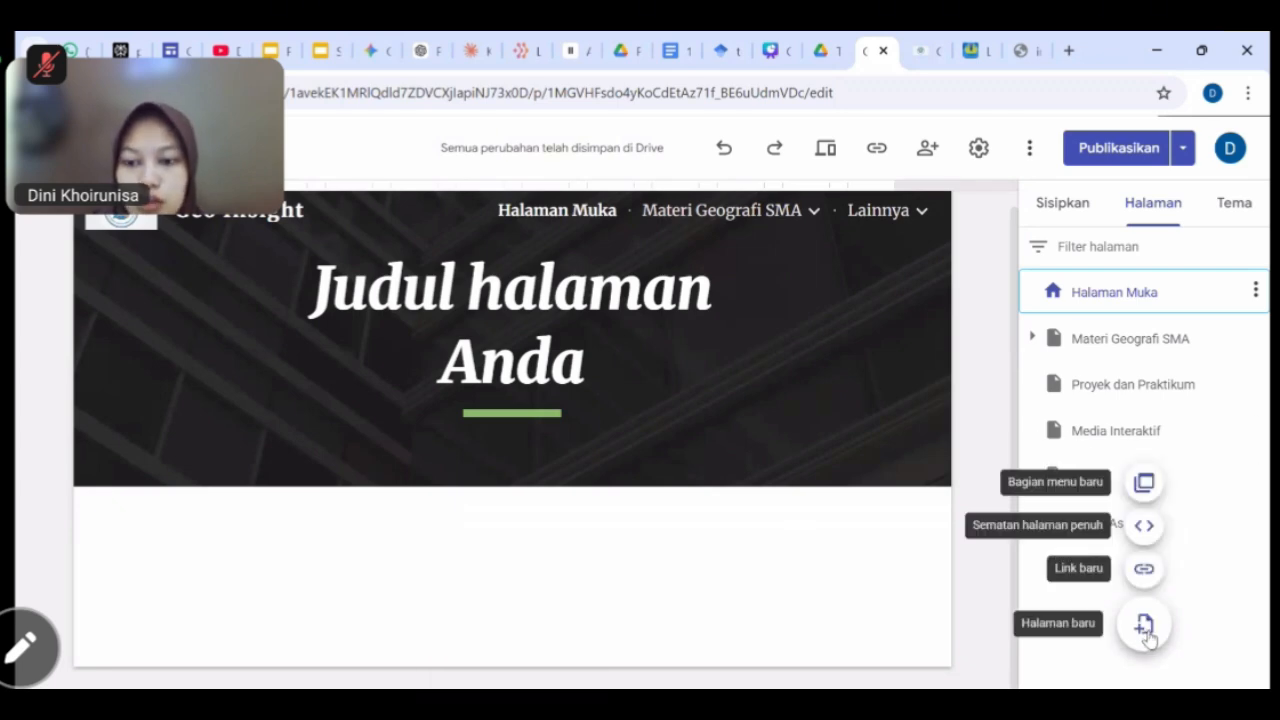
pyautogui.click(1143, 530)
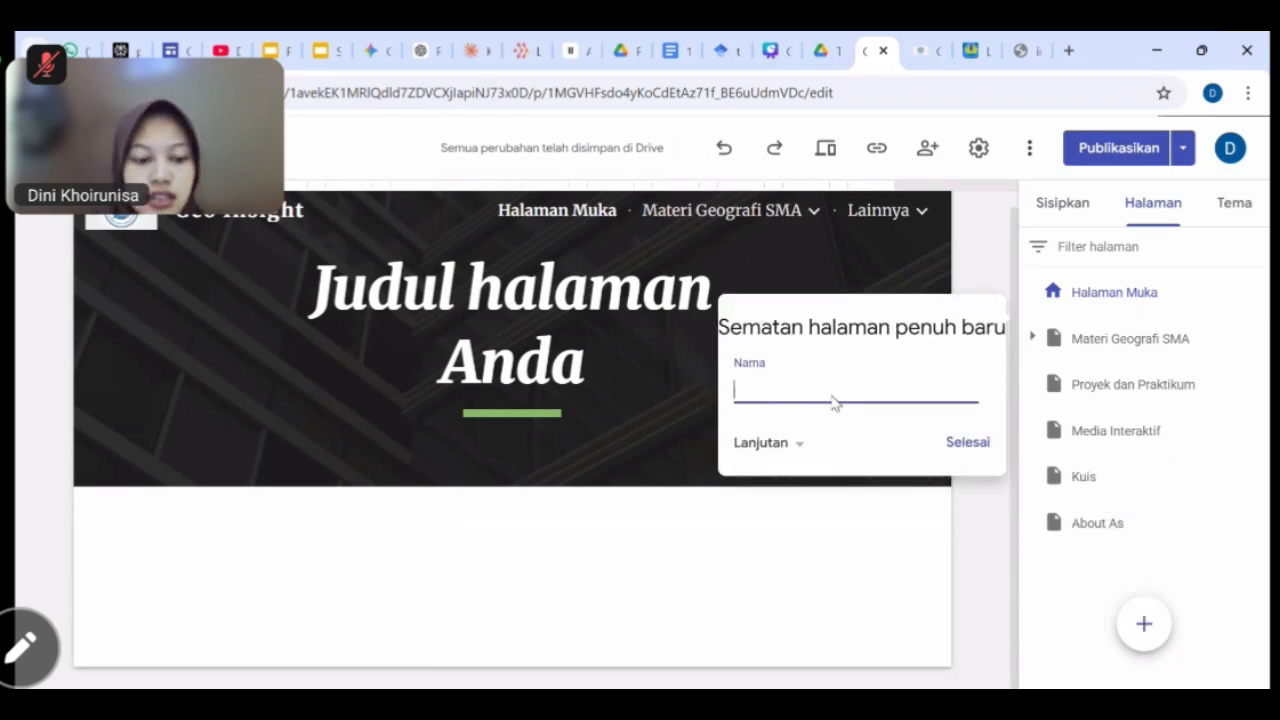
pyautogui.write('Beranda')
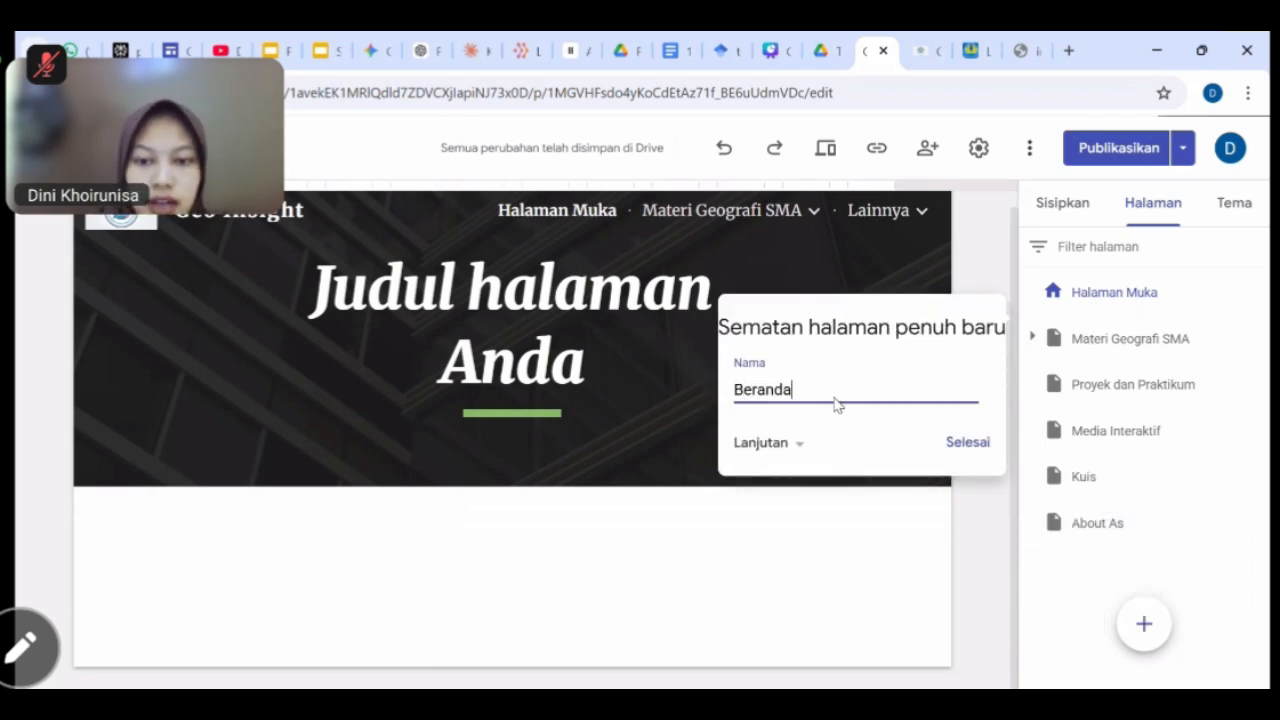
pyautogui.click(969, 443)
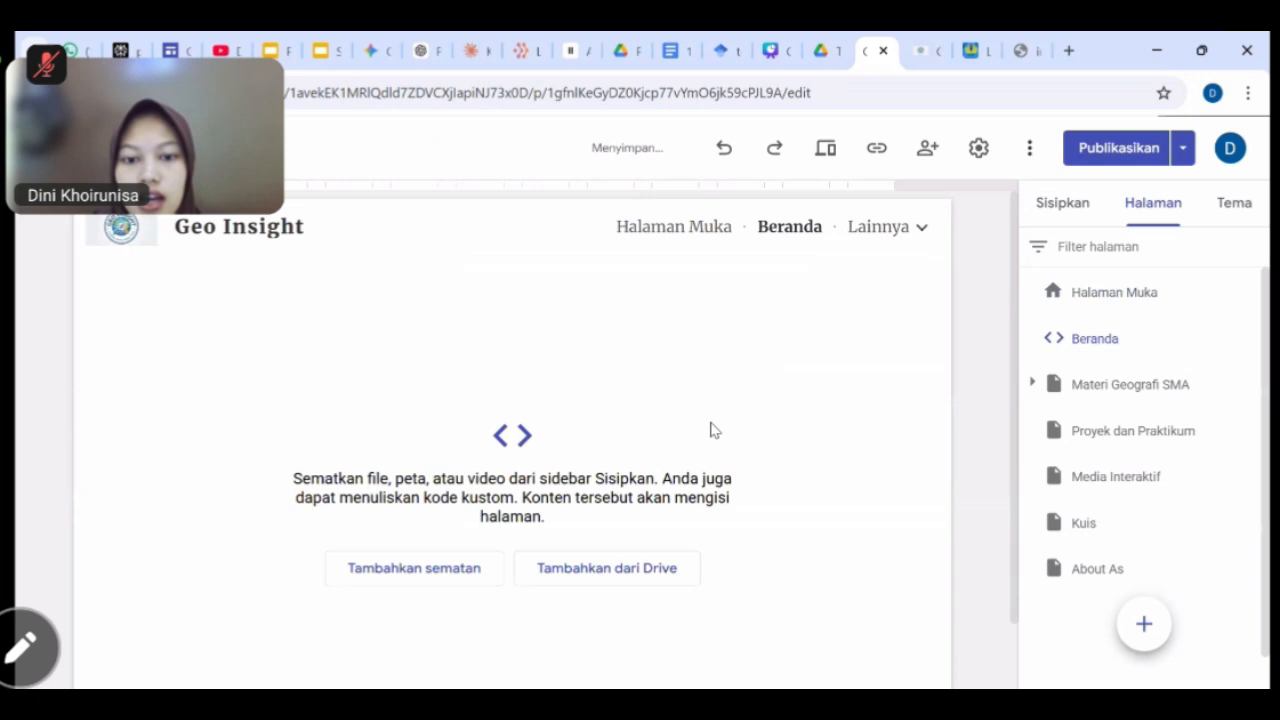
# Embed the pasted Gemini homepage code on Beranda and insert it.
pyautogui.scroll(-2, 711, 423)
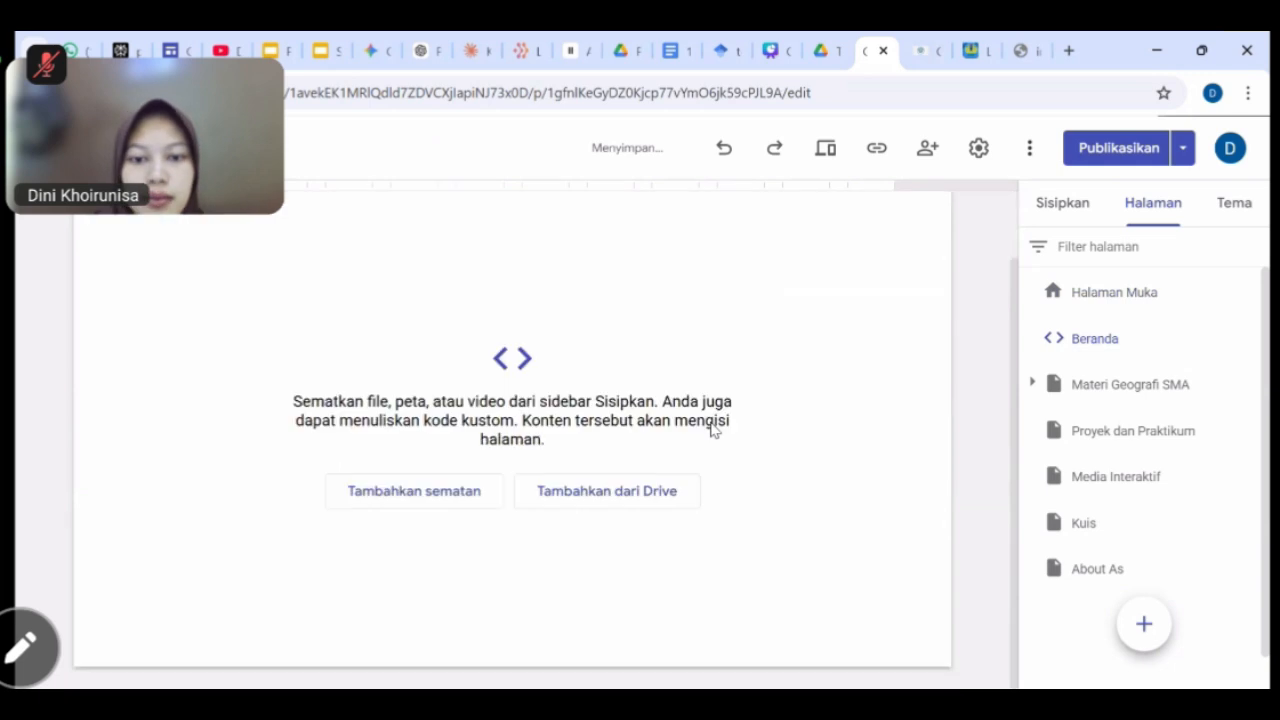
pyautogui.click(437, 503)
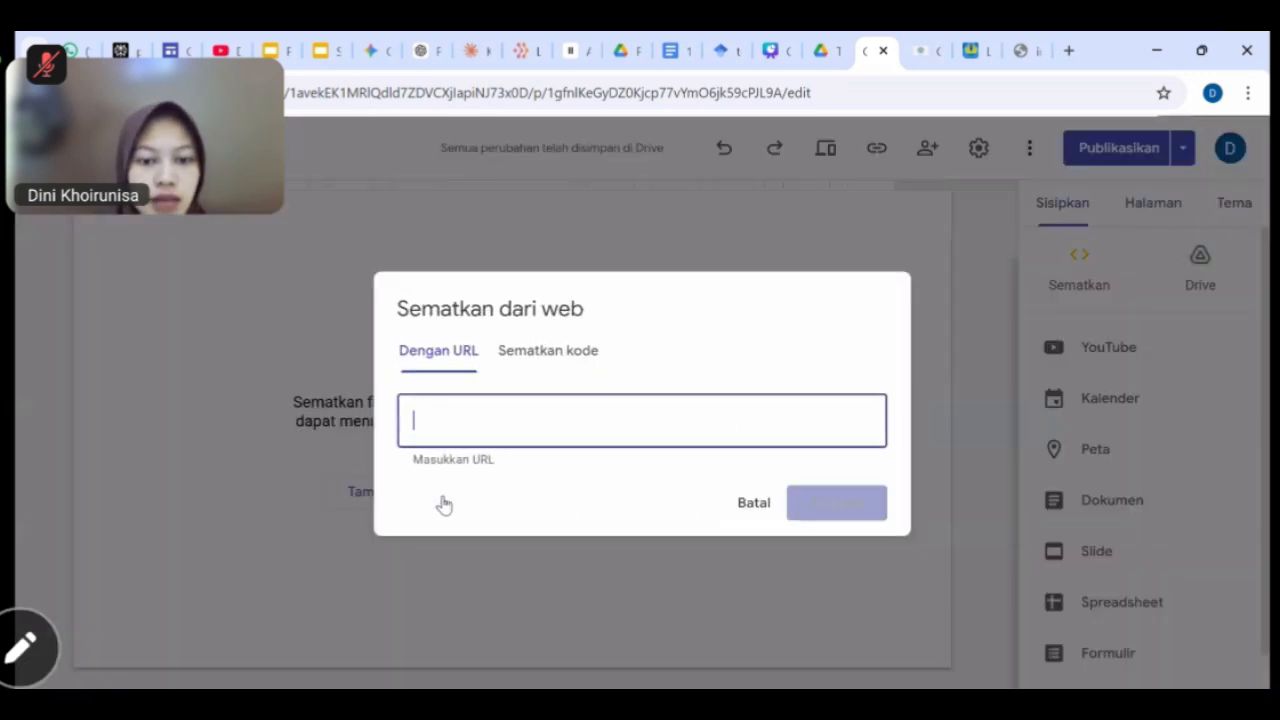
pyautogui.click(551, 364)
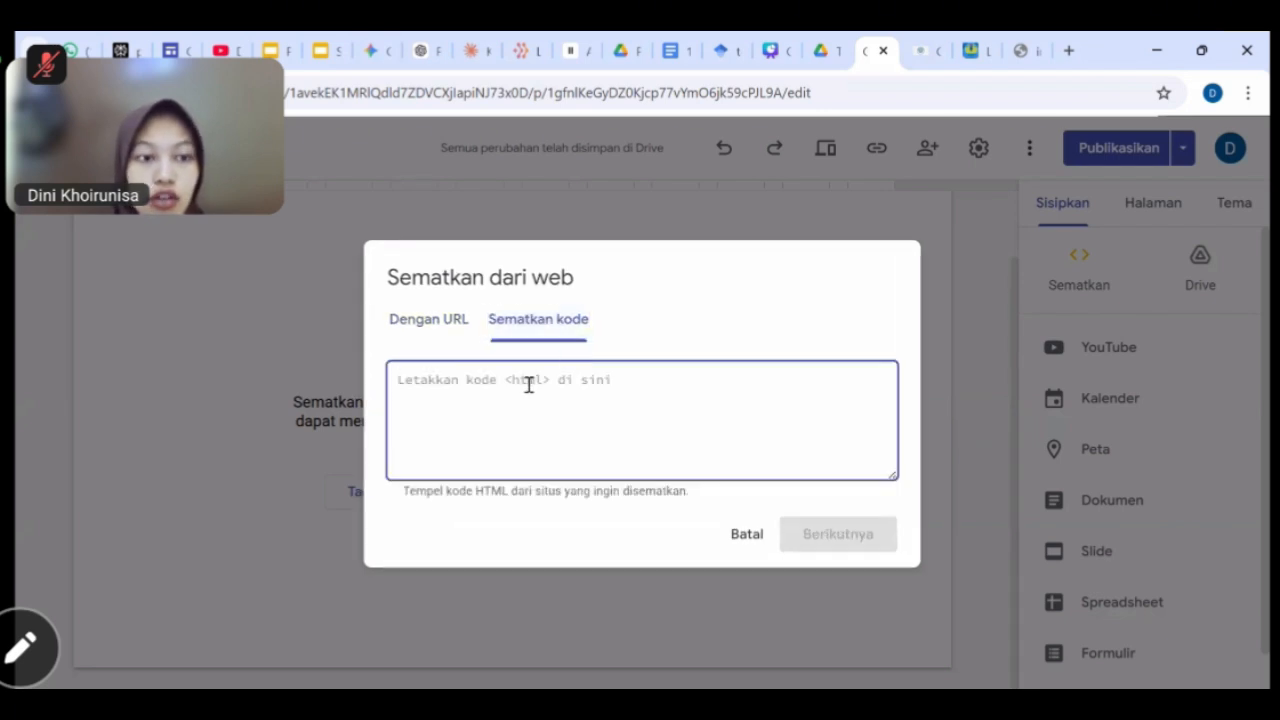
pyautogui.hotkey('ctrl', 'v')
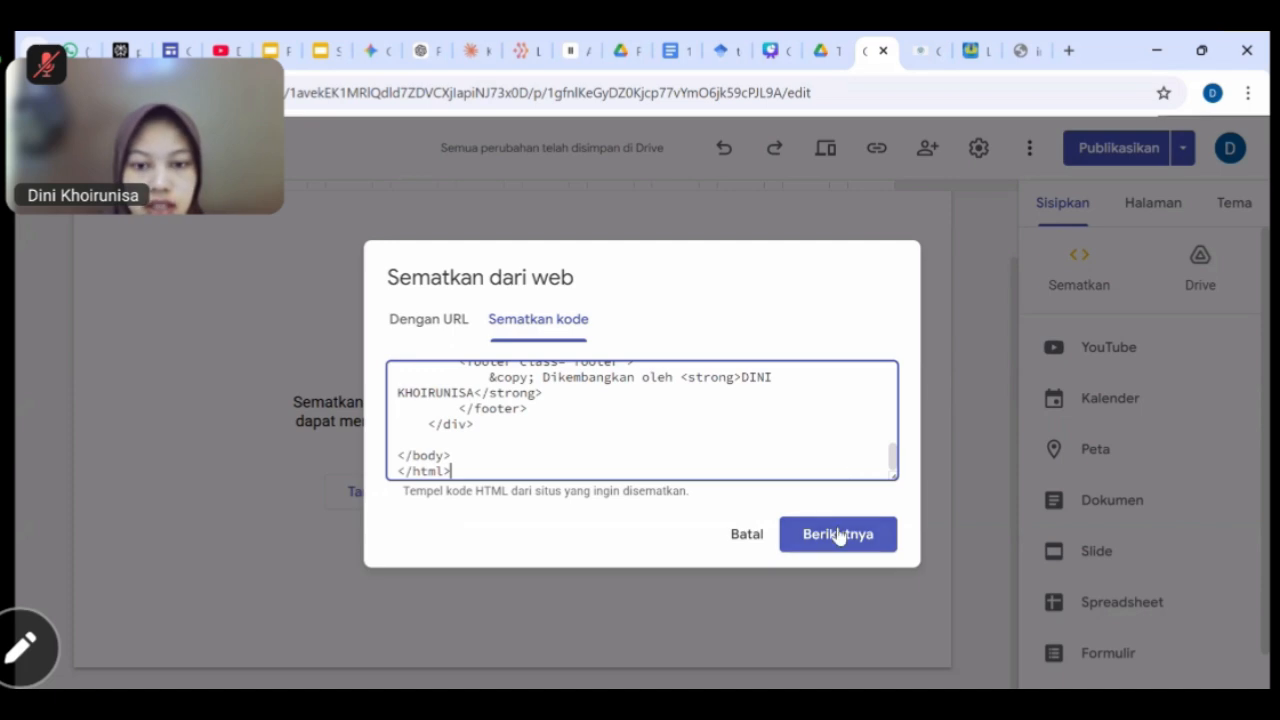
pyautogui.click(838, 534)
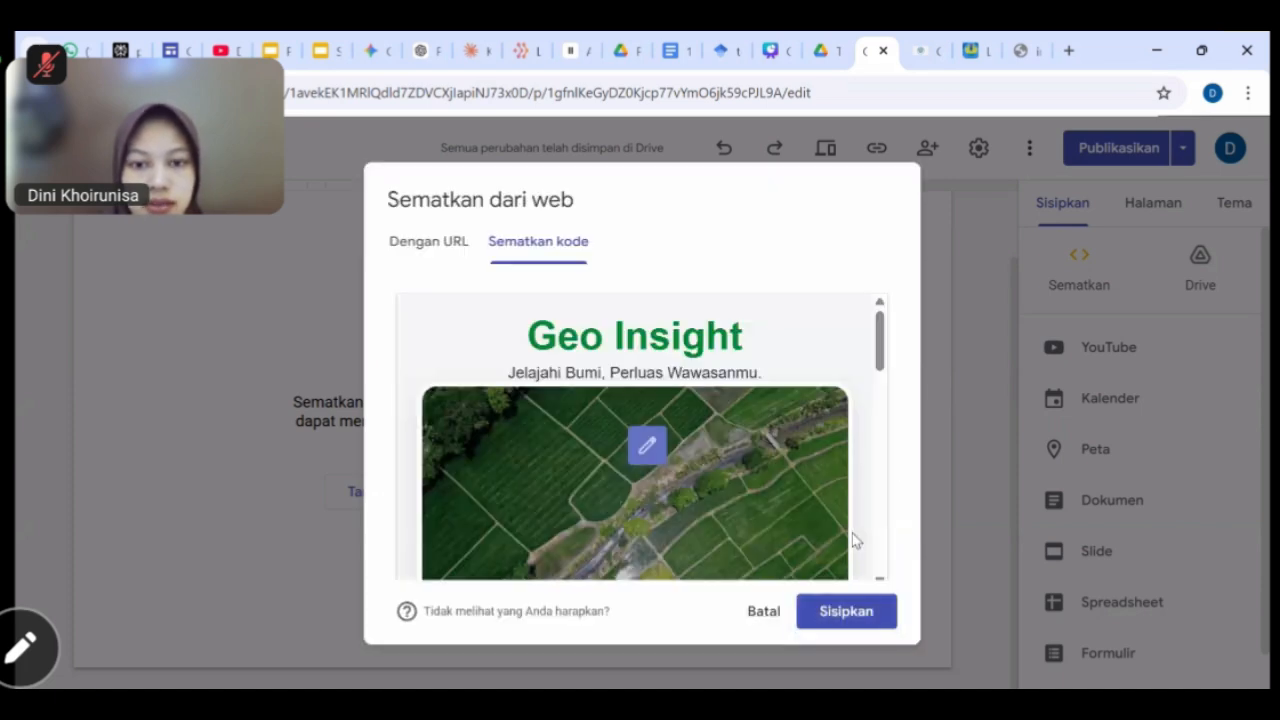
pyautogui.click(846, 611)
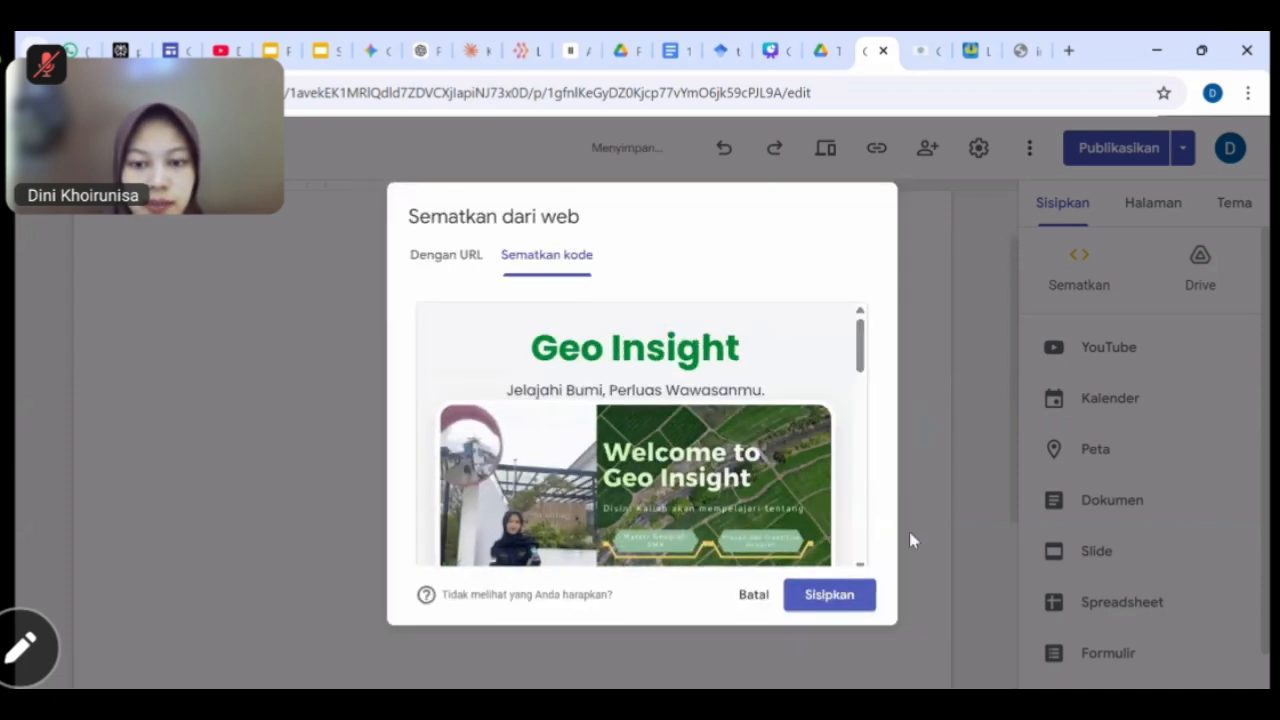
pyautogui.scroll(-5, 985, 420)
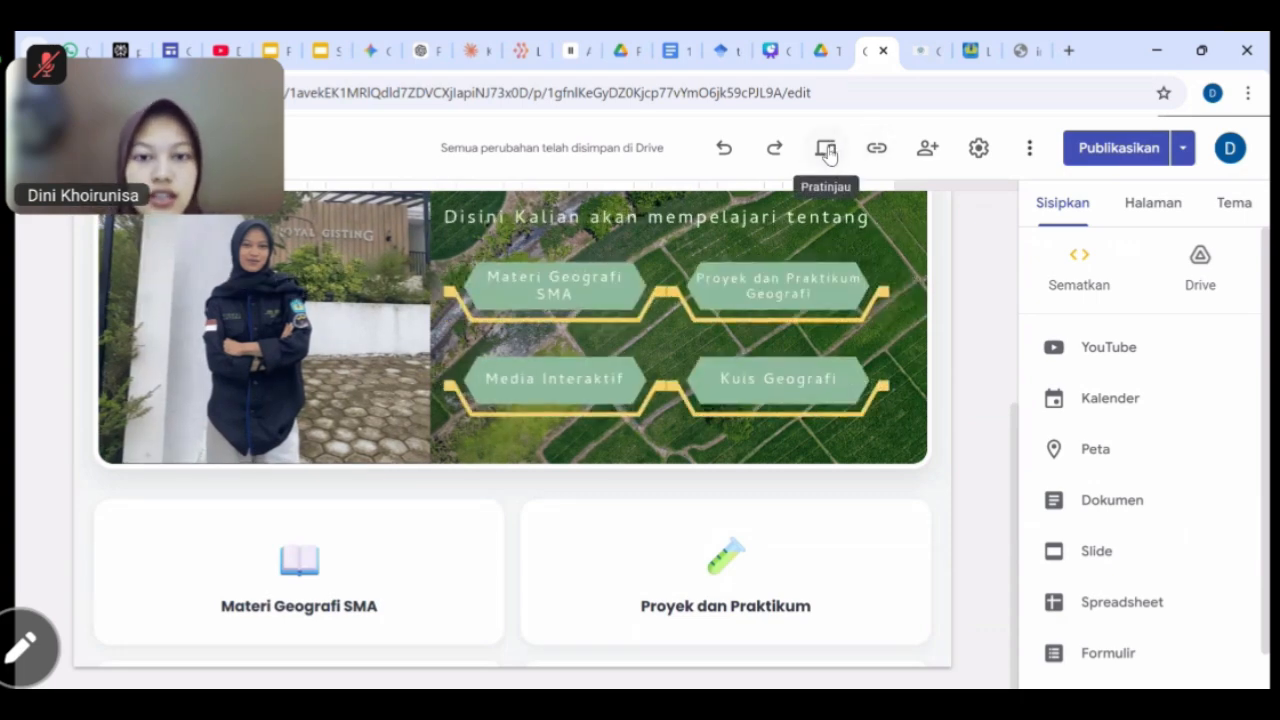
# Preview the site, then return to the editor and show the site's pages list.
pyautogui.click(827, 150)
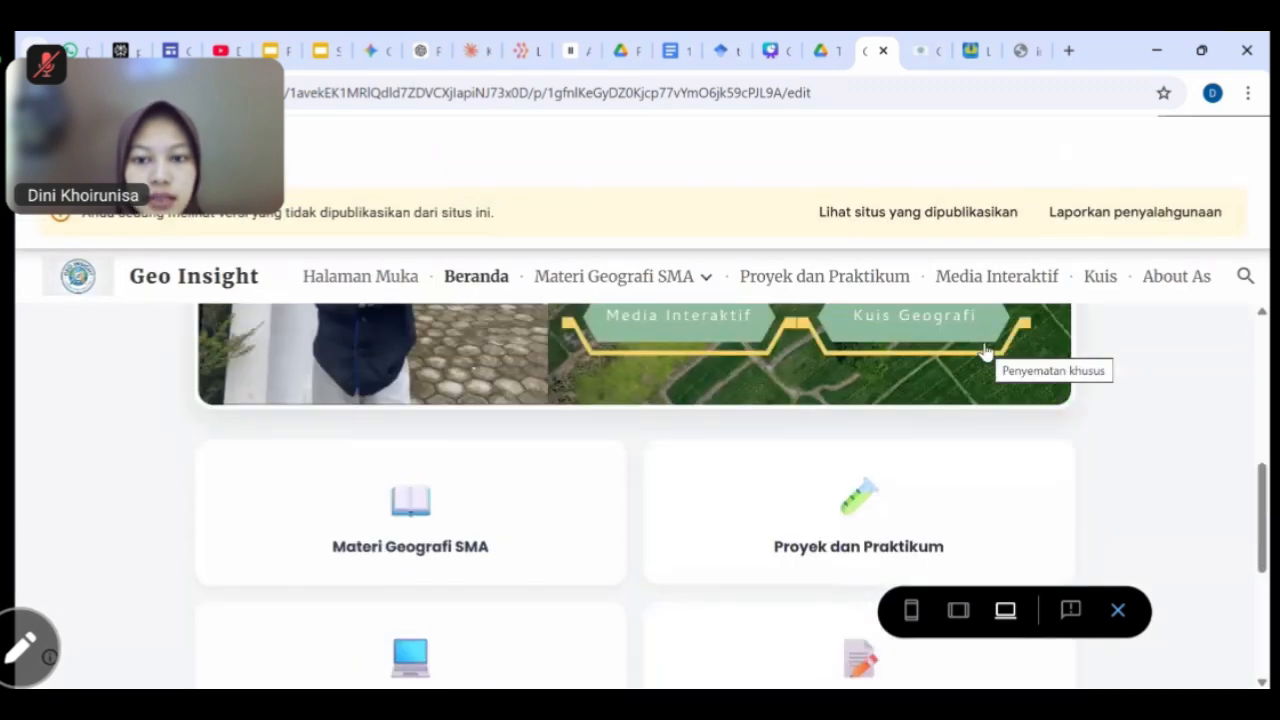
pyautogui.scroll(5, 985, 352)
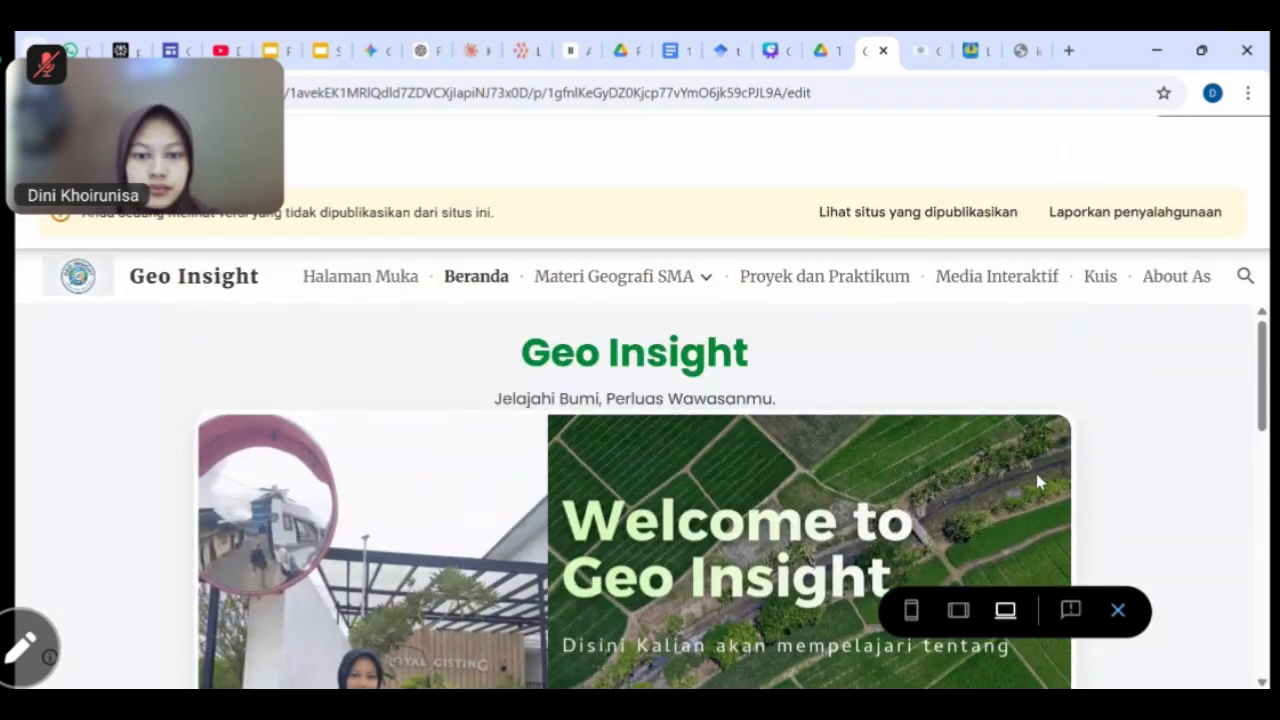
pyautogui.click(1134, 606)
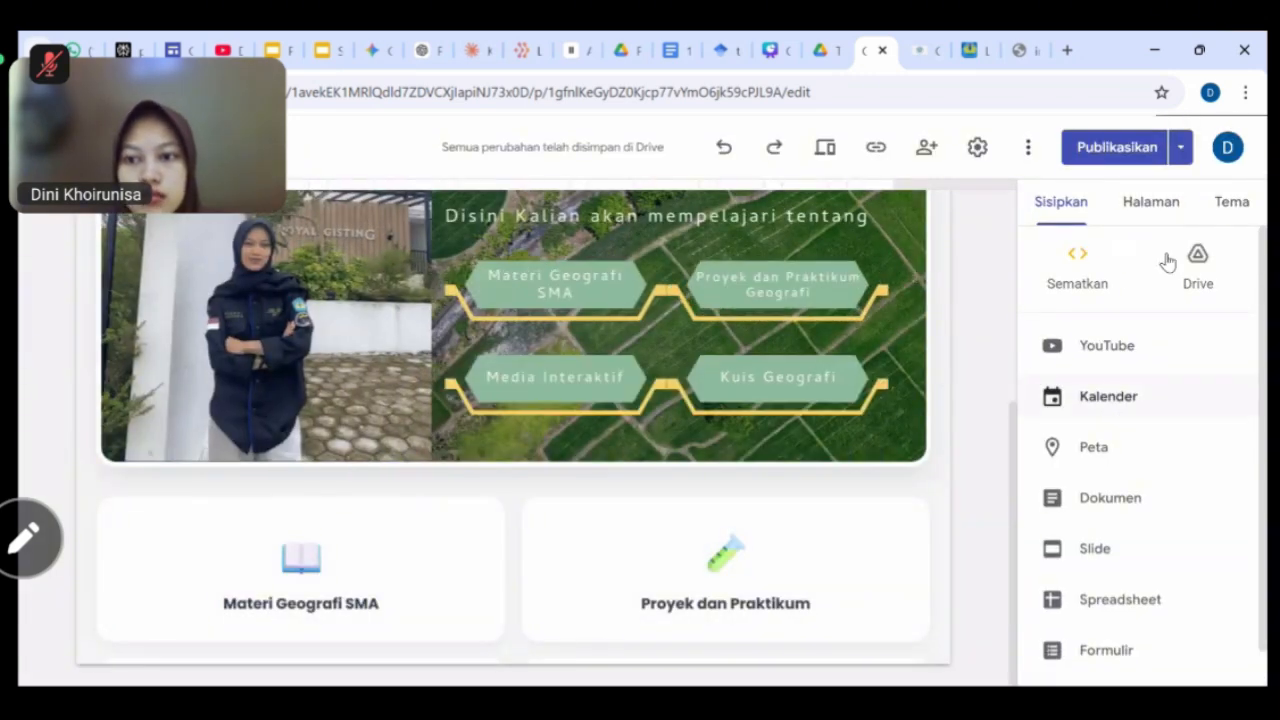
pyautogui.click(1140, 201)
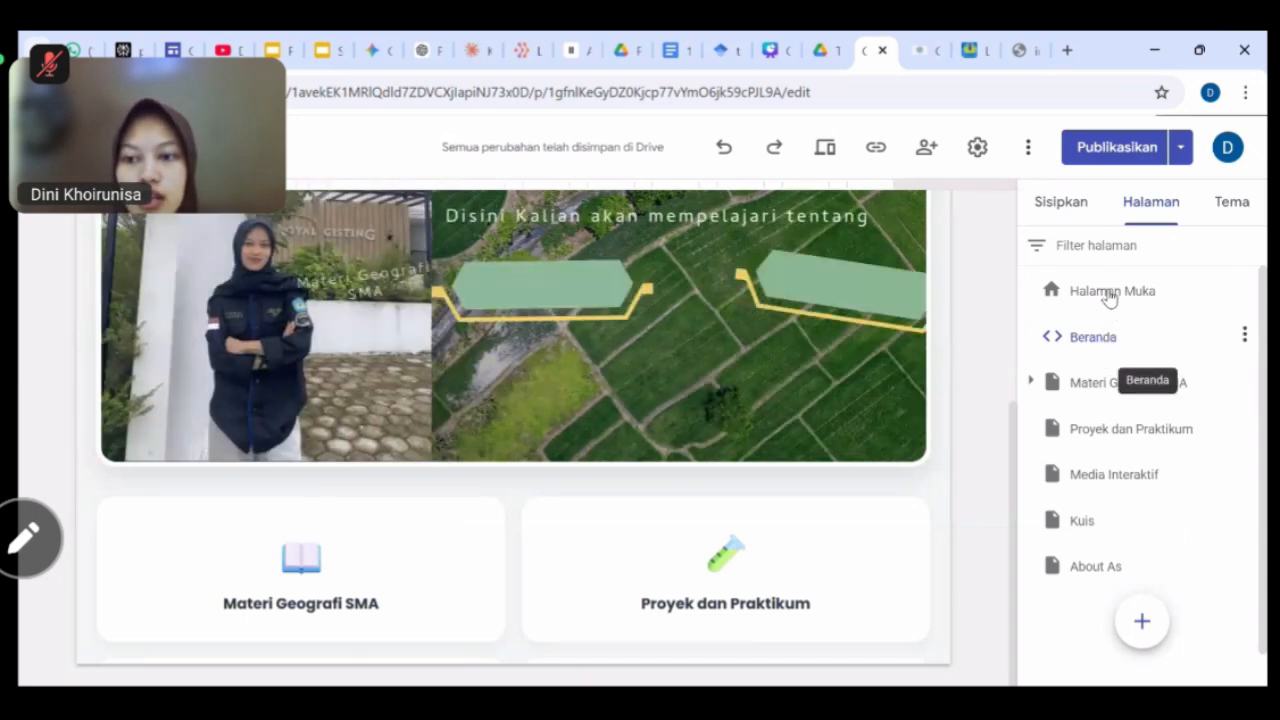
# Make Beranda the site's home page using Jadikan beranda.
pyautogui.click(1109, 306)
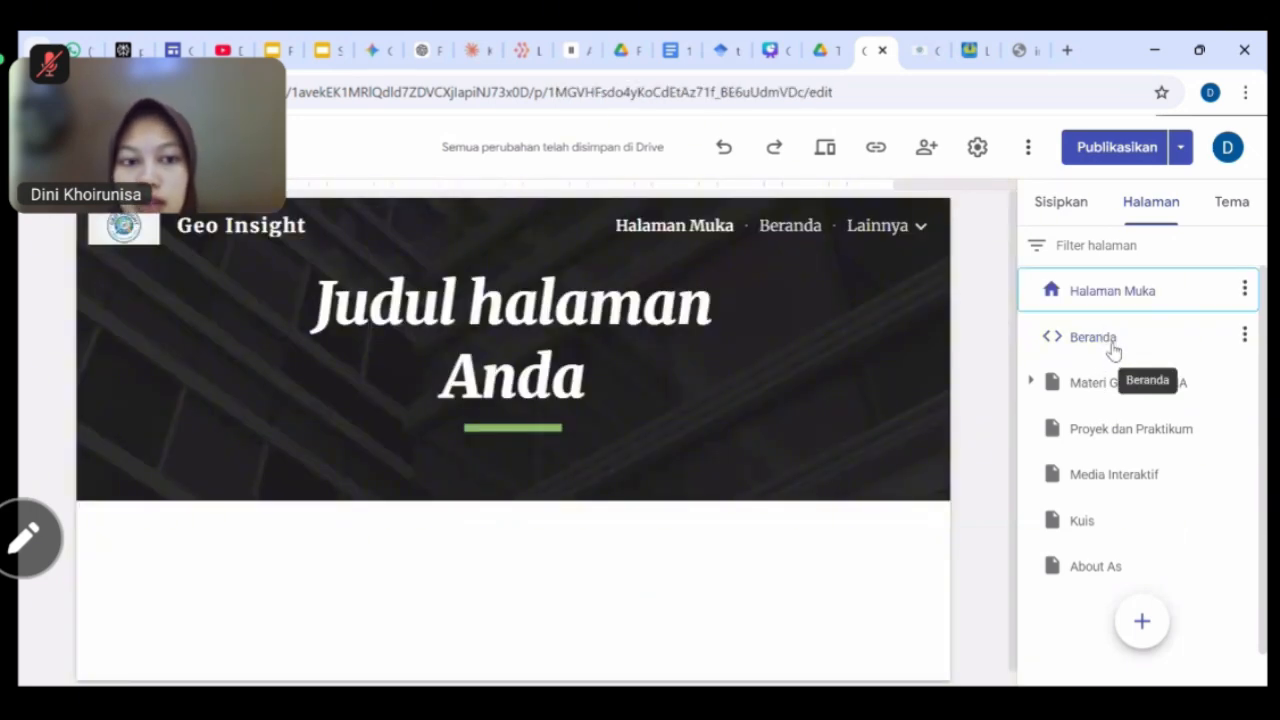
pyautogui.click(1113, 349)
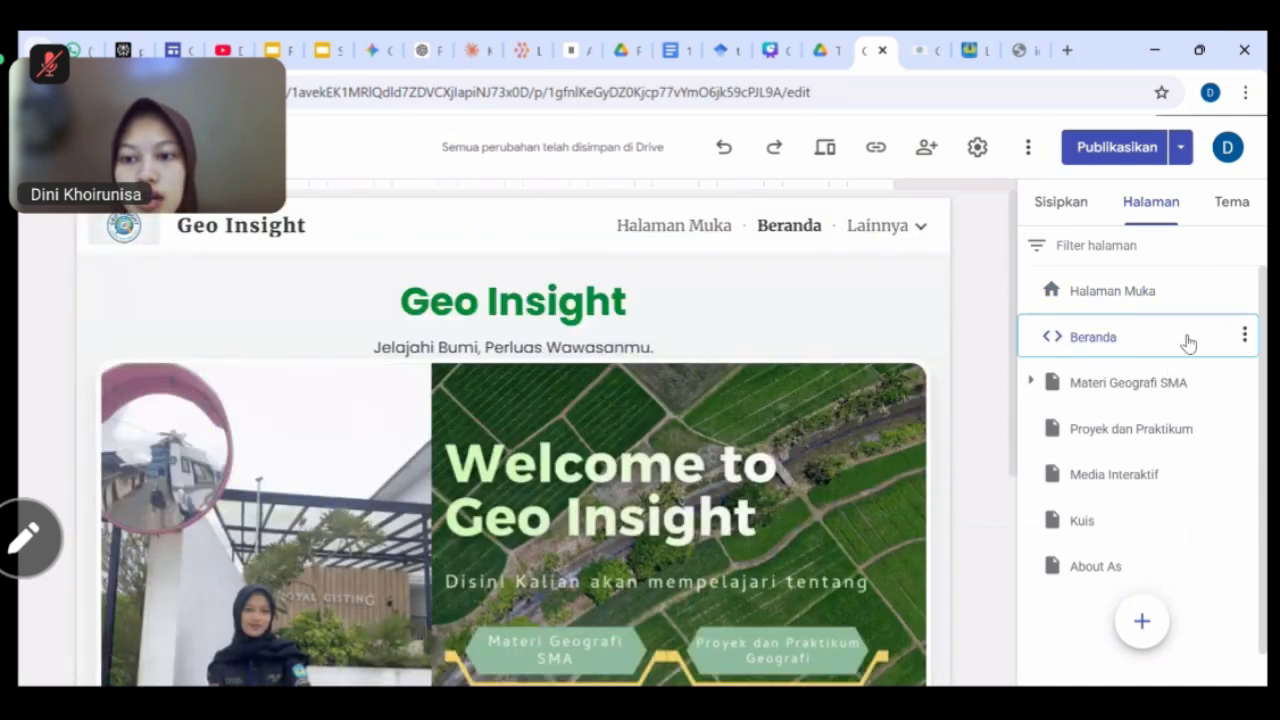
pyautogui.click(1243, 336)
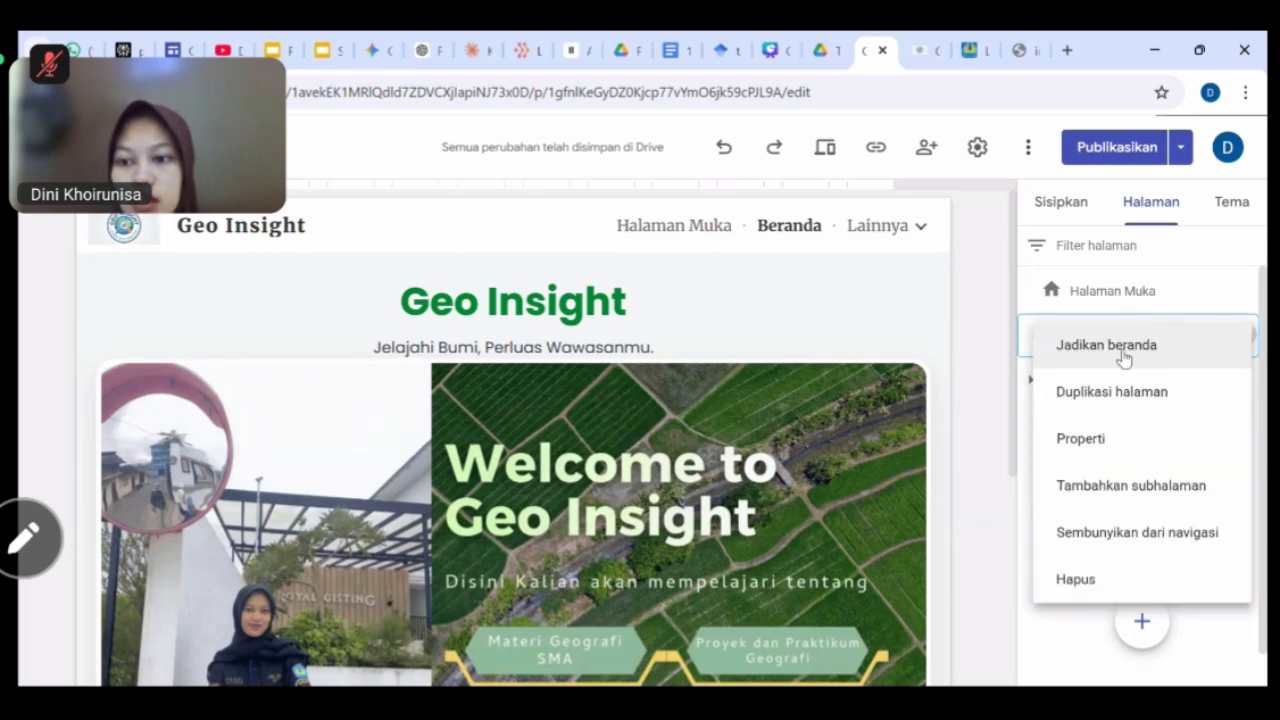
pyautogui.click(1108, 346)
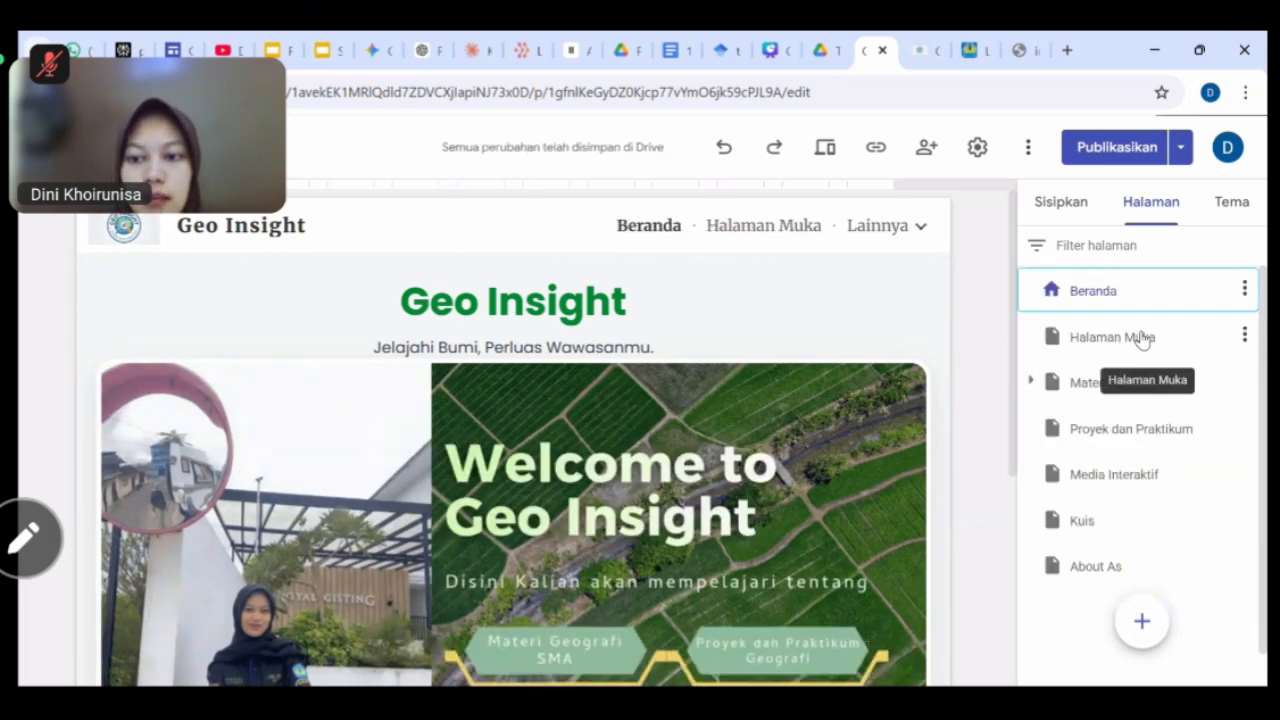
# Delete the old Halaman Muka page with Hapus.
pyautogui.click(1143, 337)
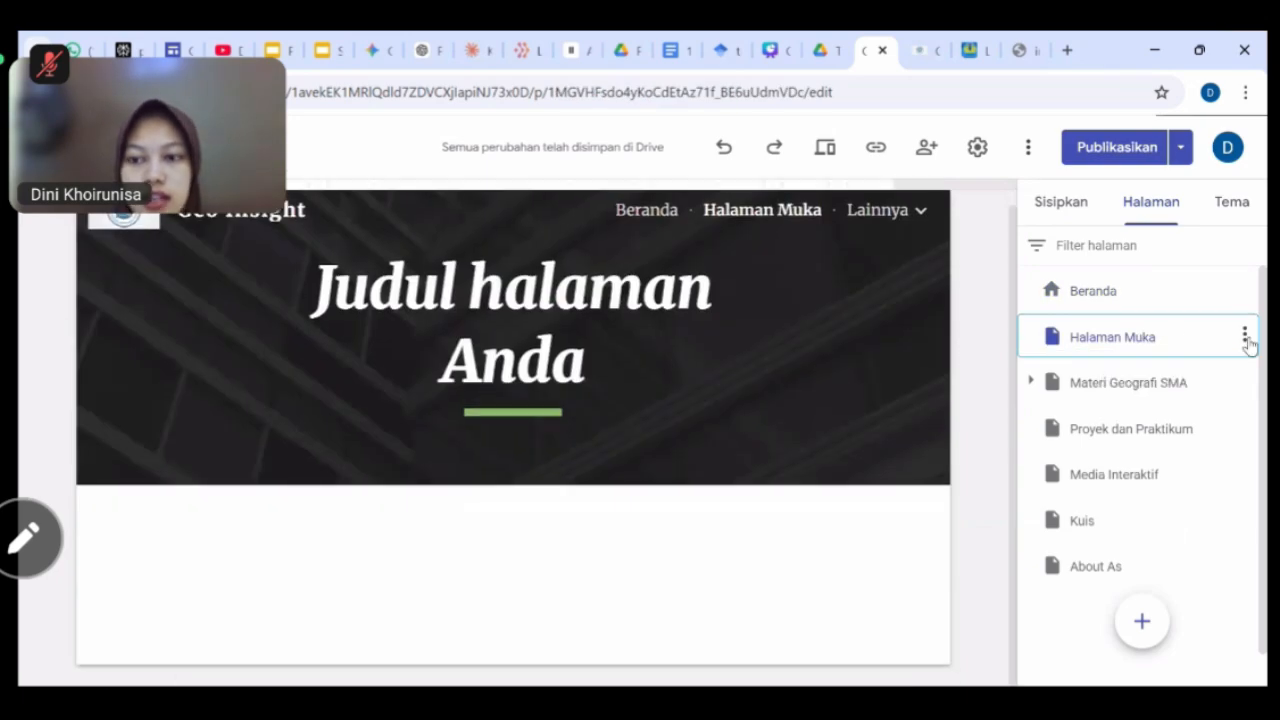
pyautogui.click(1244, 336)
pyautogui.click(1070, 579)
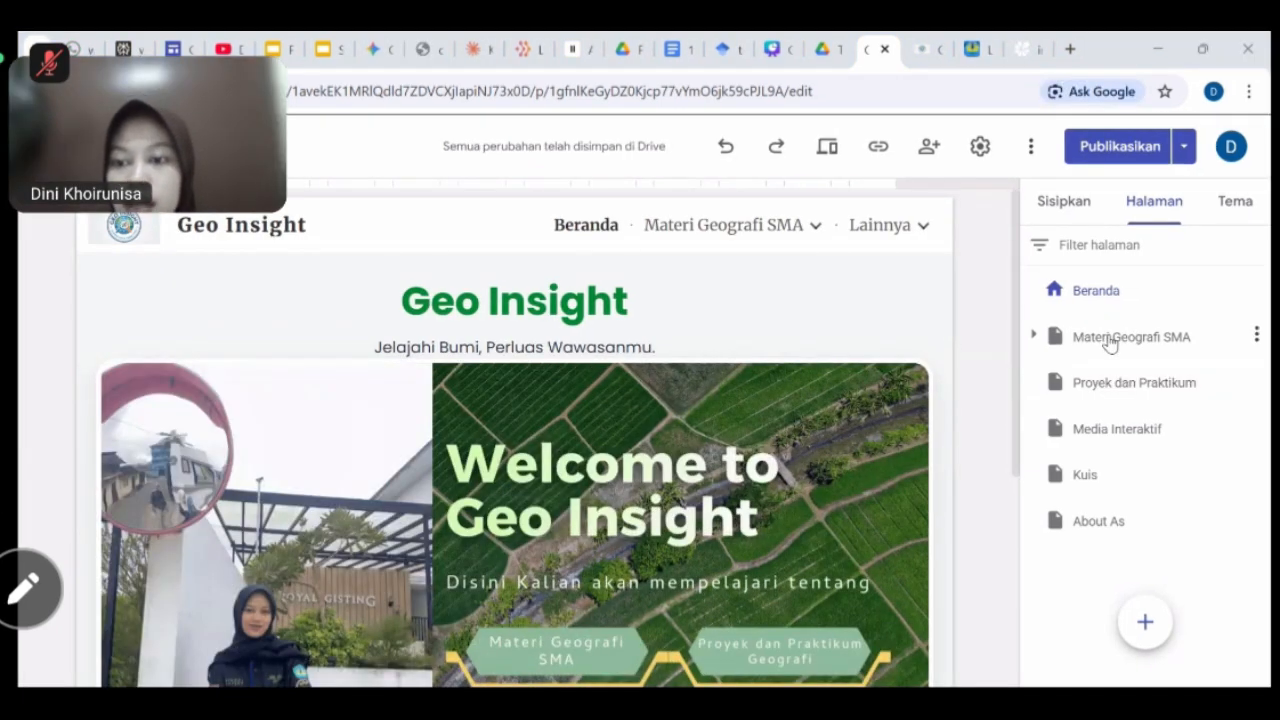
# On the Materi Geografi SMA page, insert a three-column image and text block.
pyautogui.click(1088, 340)
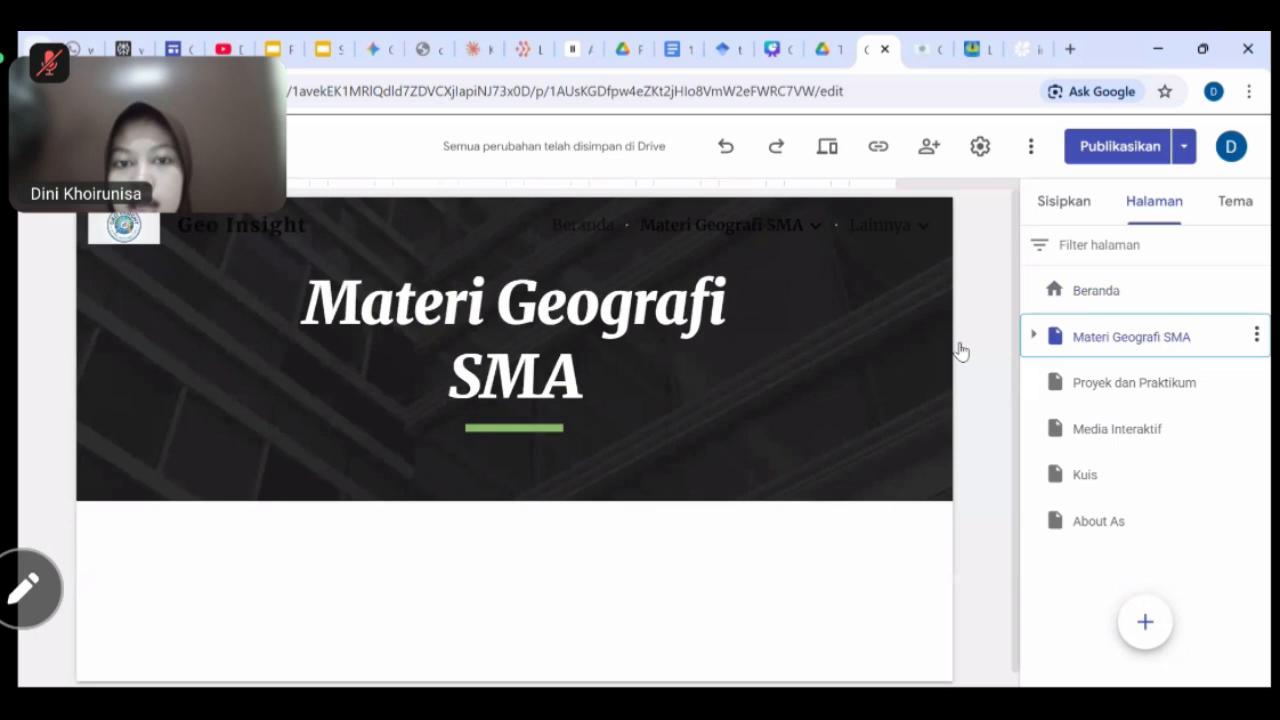
pyautogui.click(1031, 334)
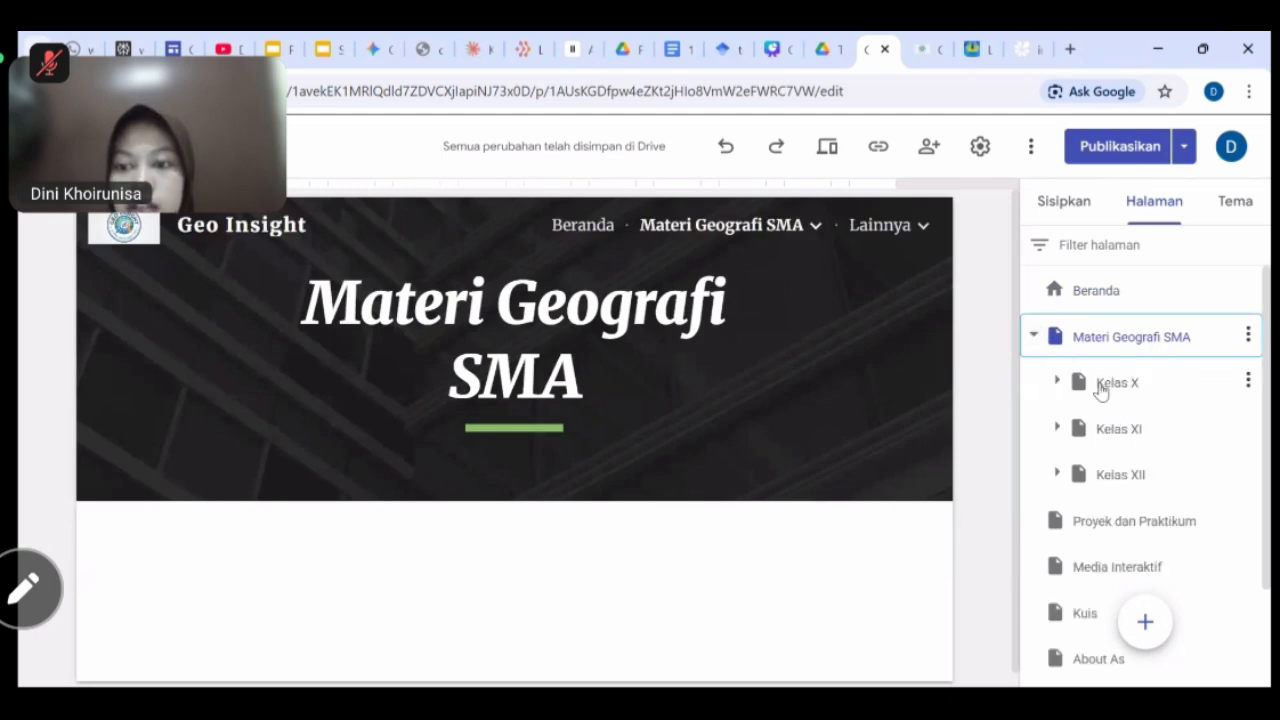
pyautogui.scroll(-1, 826, 578)
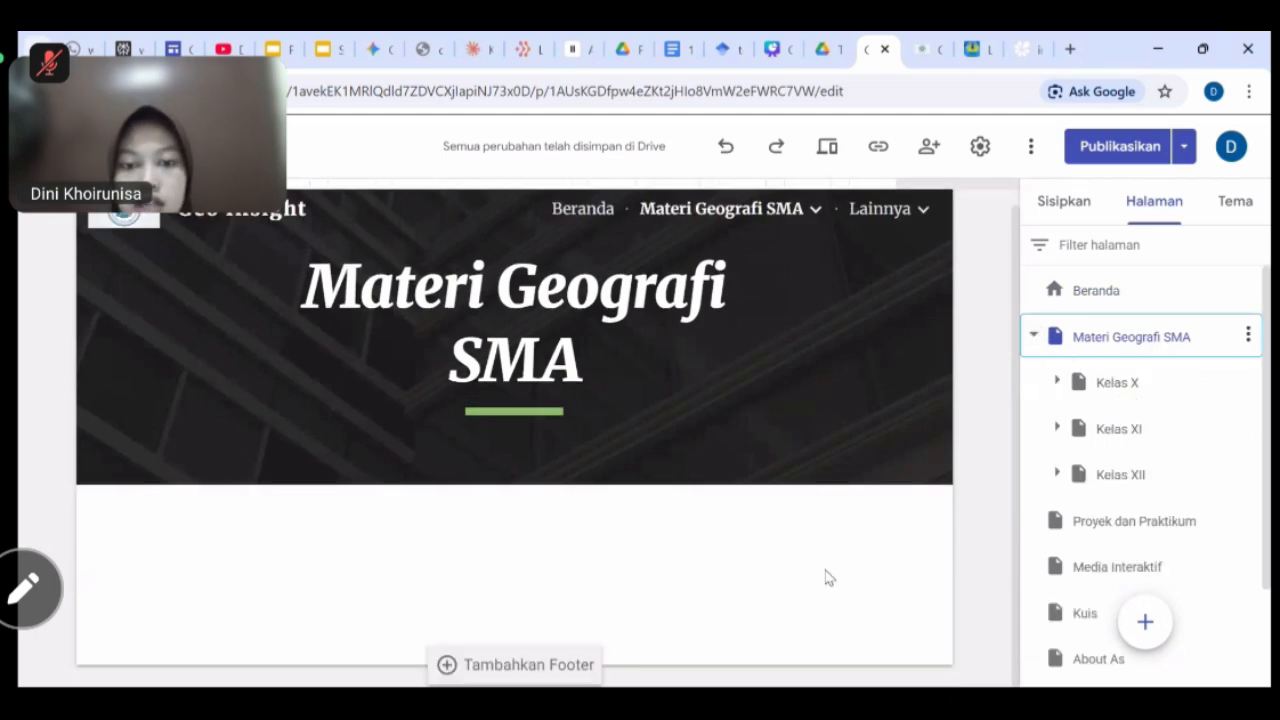
pyautogui.click(1066, 203)
pyautogui.scroll(-3, 1087, 510)
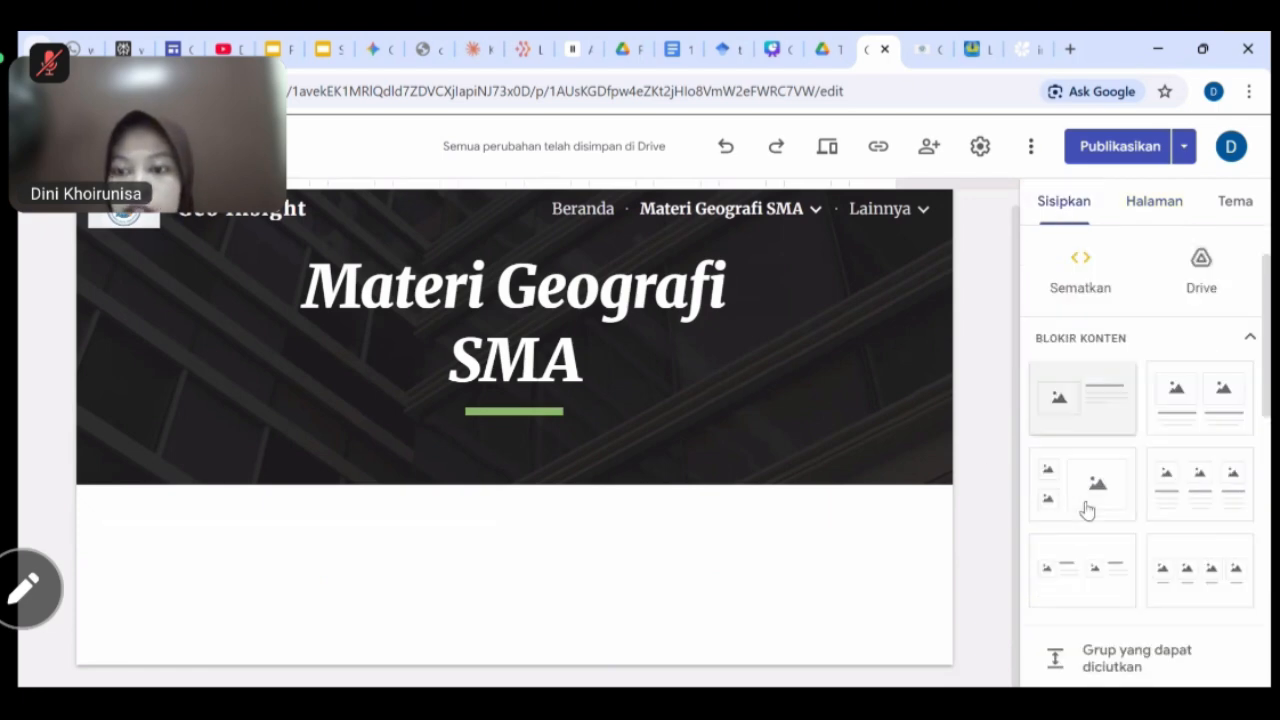
pyautogui.scroll(3, 1088, 509)
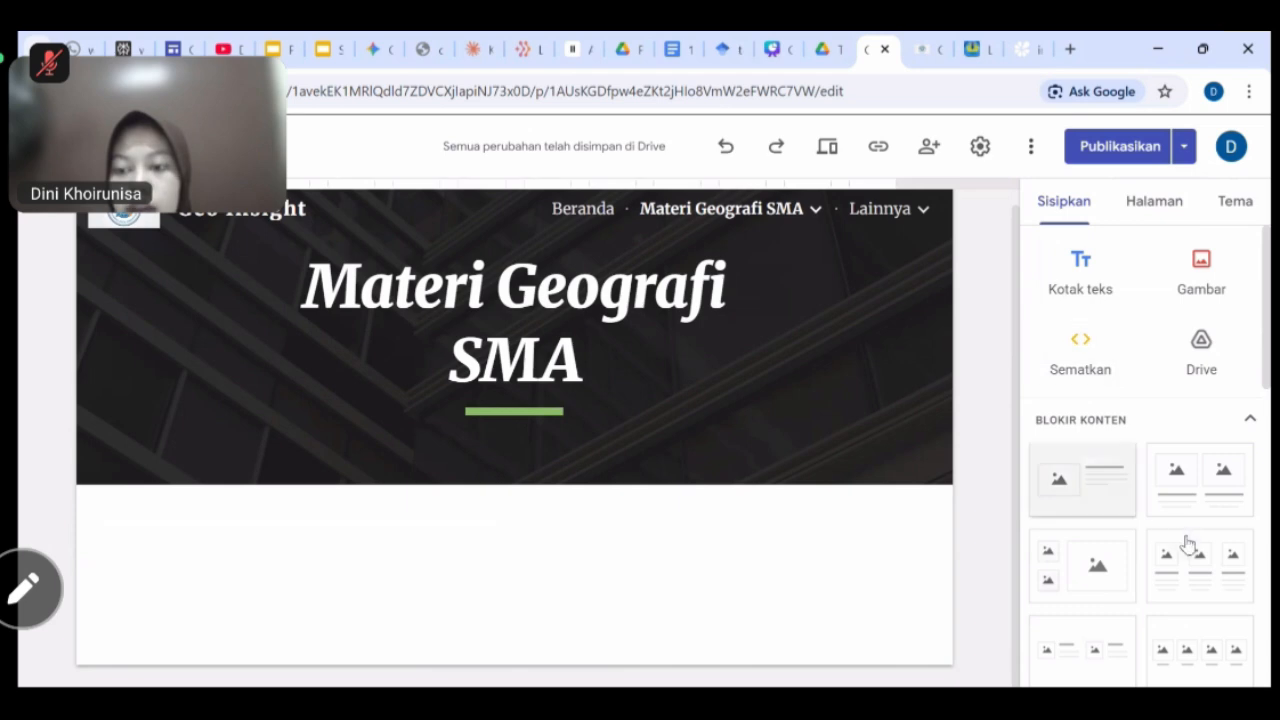
pyautogui.click(1208, 560)
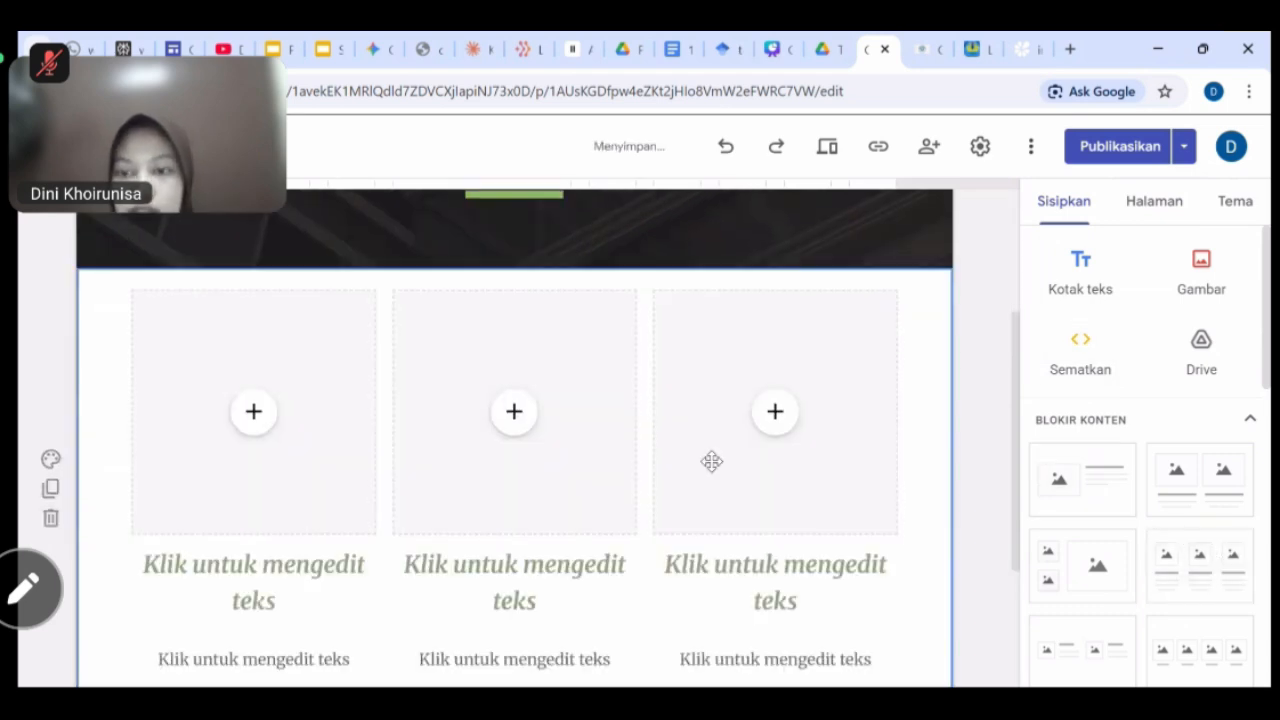
# Title the three columns Kelas x, Kelas XI and Kelas XII.
pyautogui.click(245, 582)
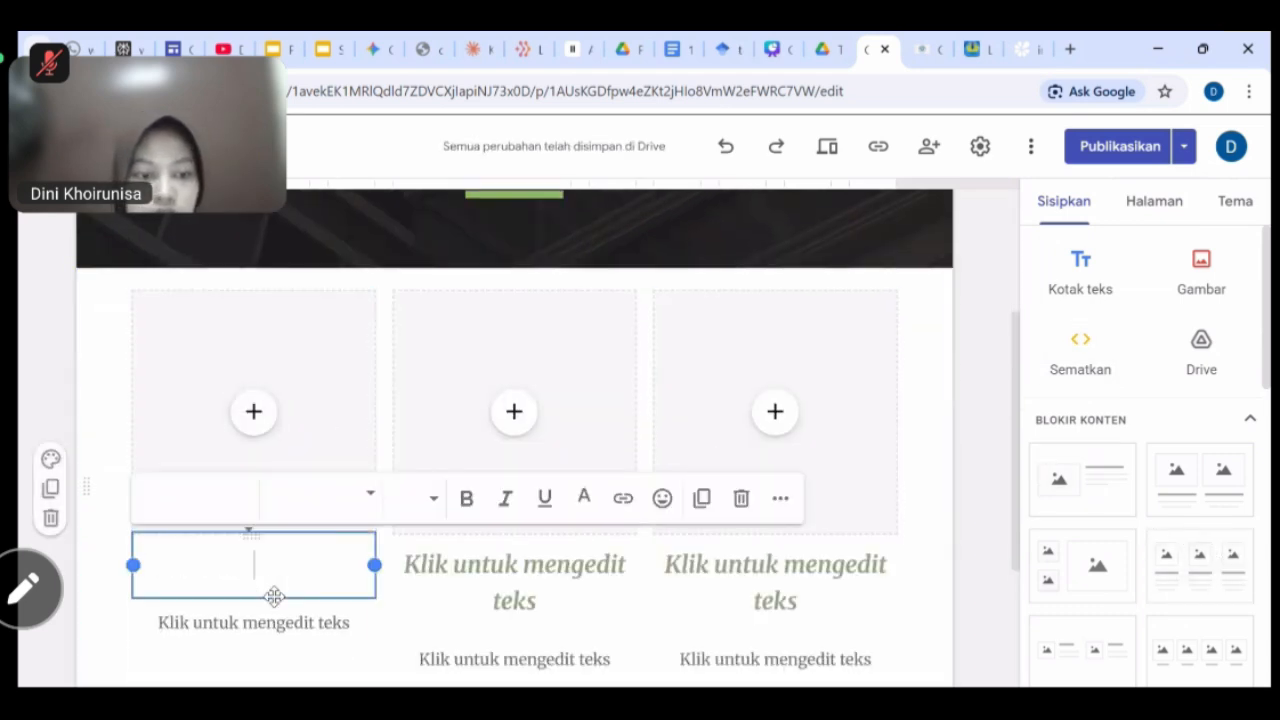
pyautogui.write('Kela')
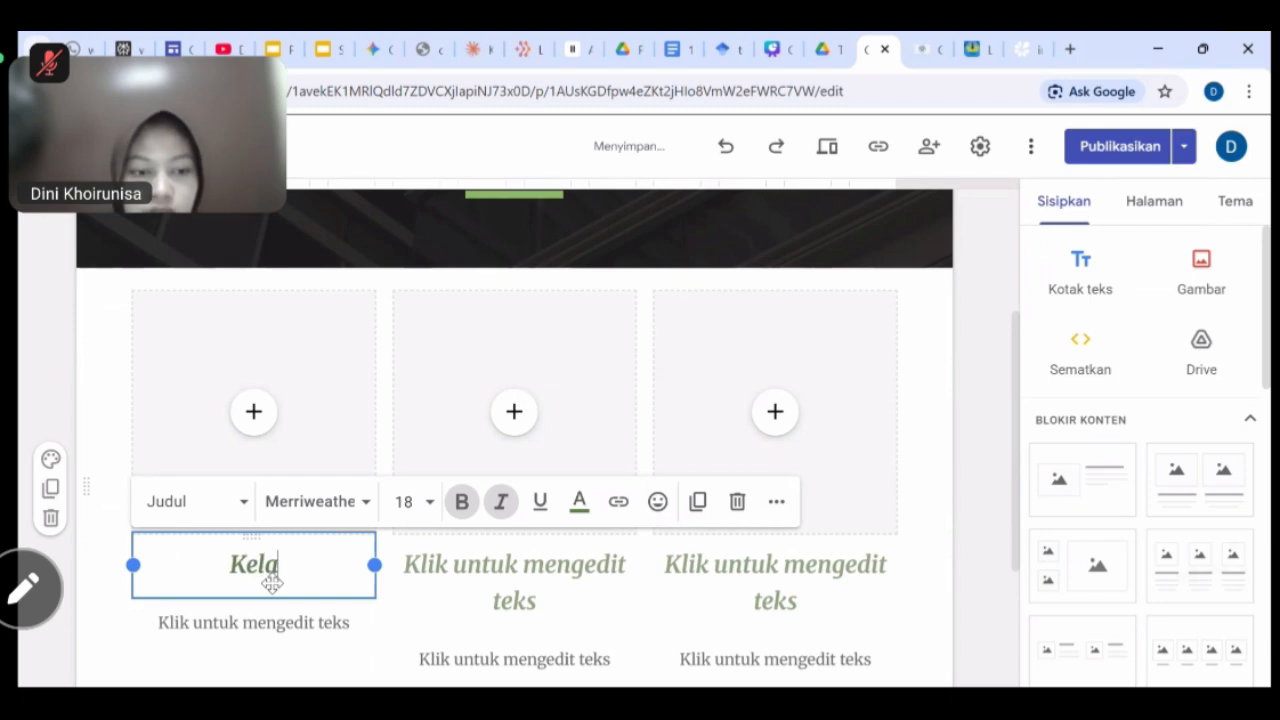
pyautogui.write('s x')
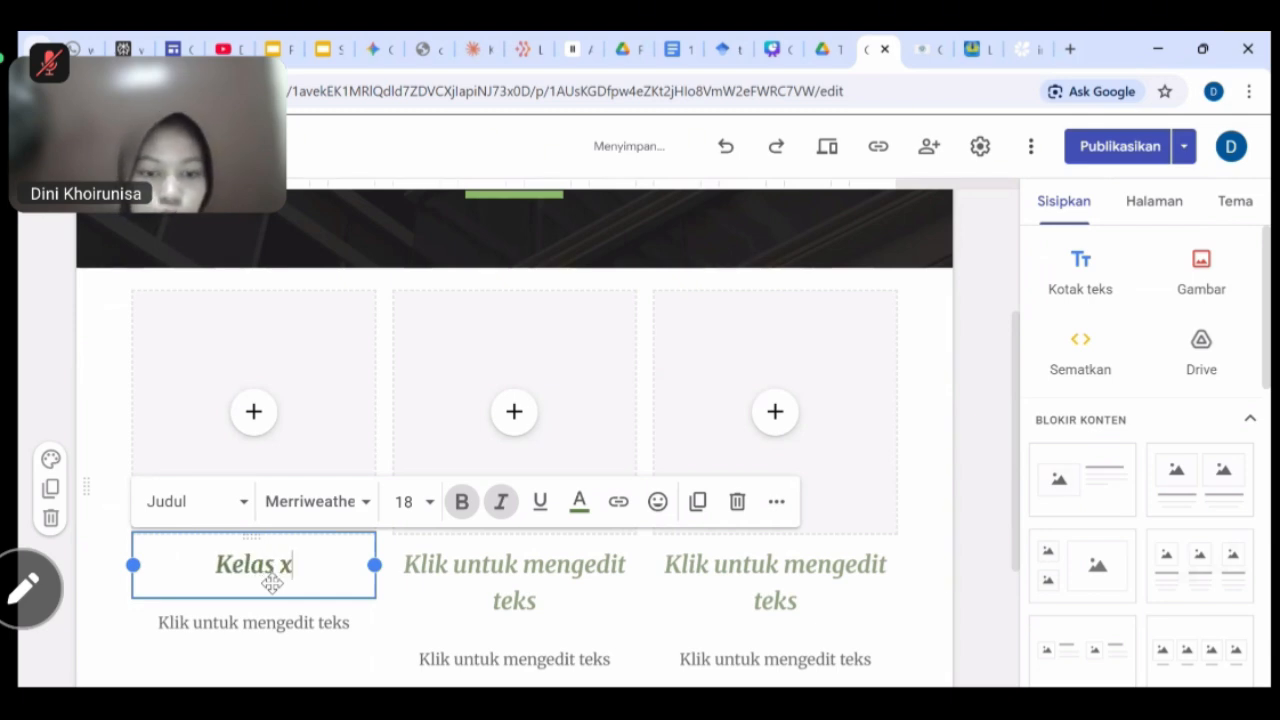
pyautogui.click(563, 585)
pyautogui.write('Kela')
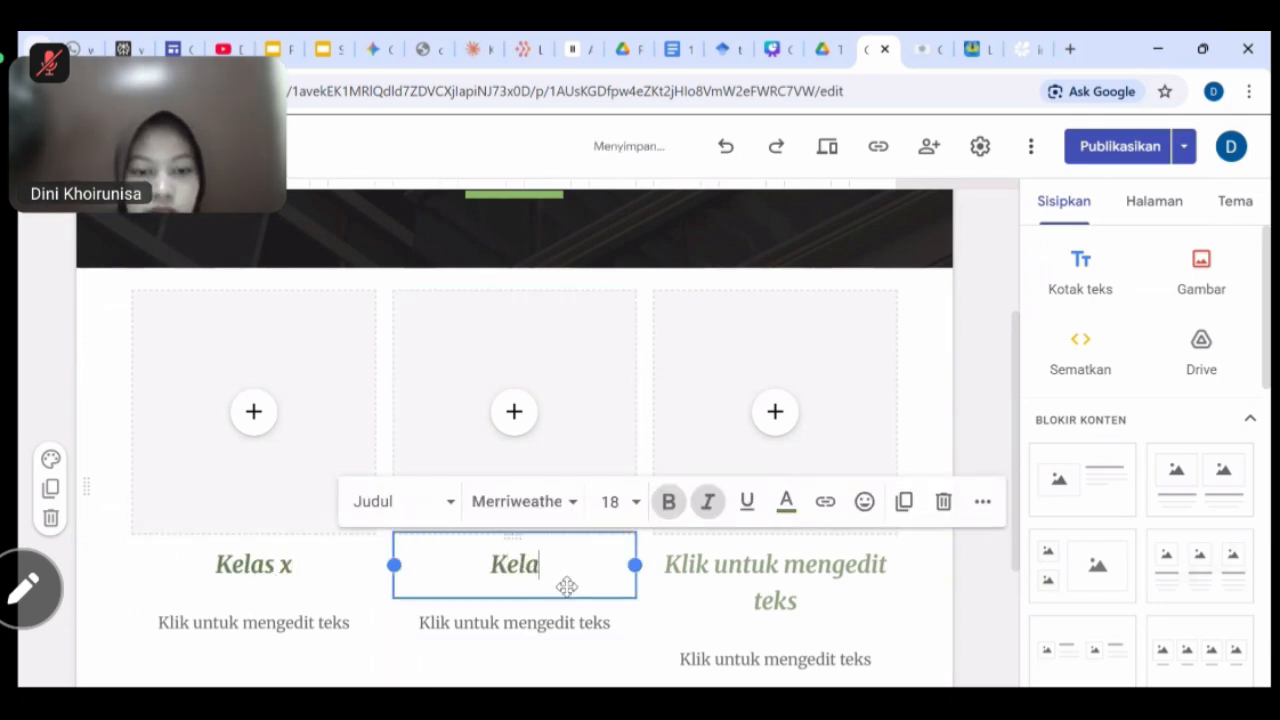
pyautogui.write('s X')
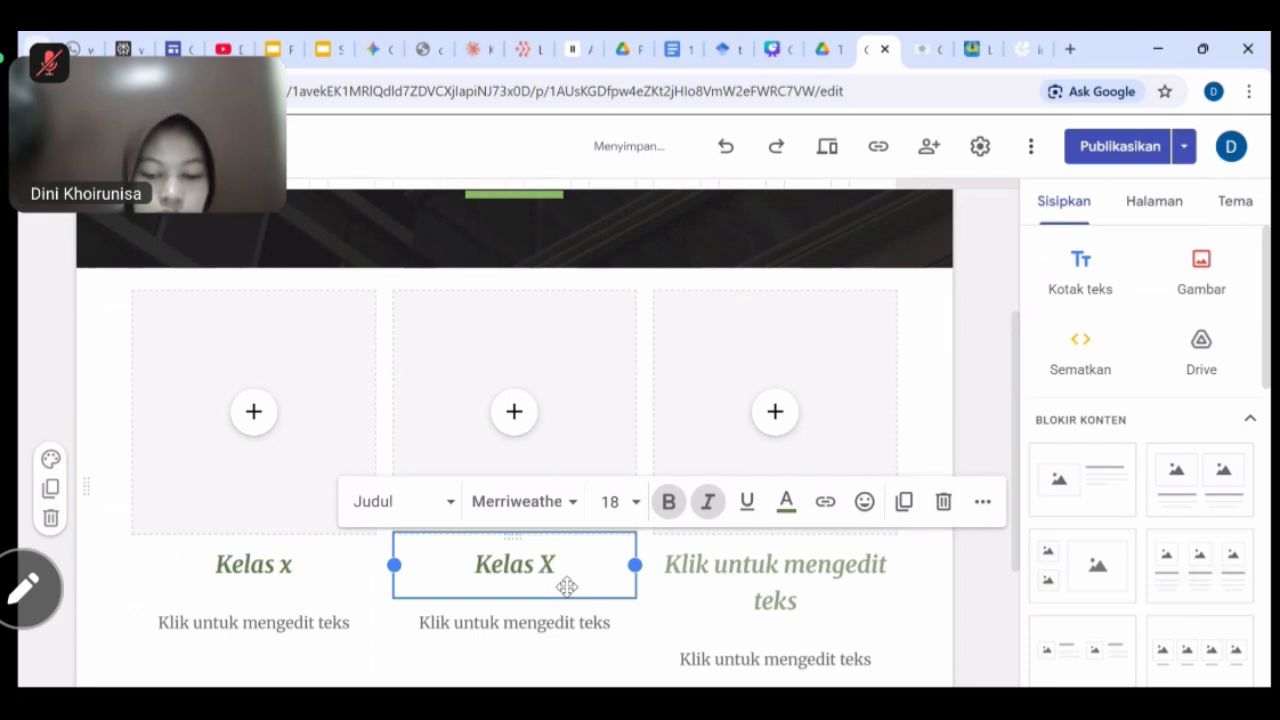
pyautogui.write('I')
pyautogui.click(787, 586)
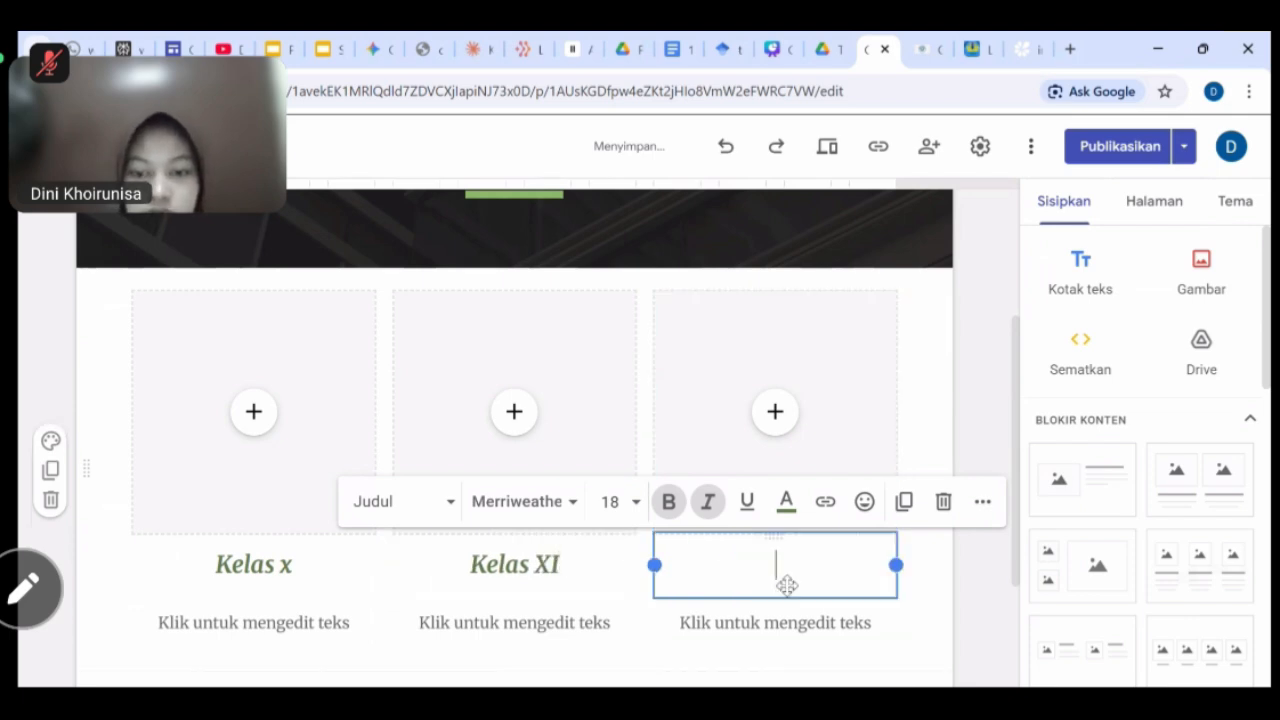
pyautogui.write('Kelas ')
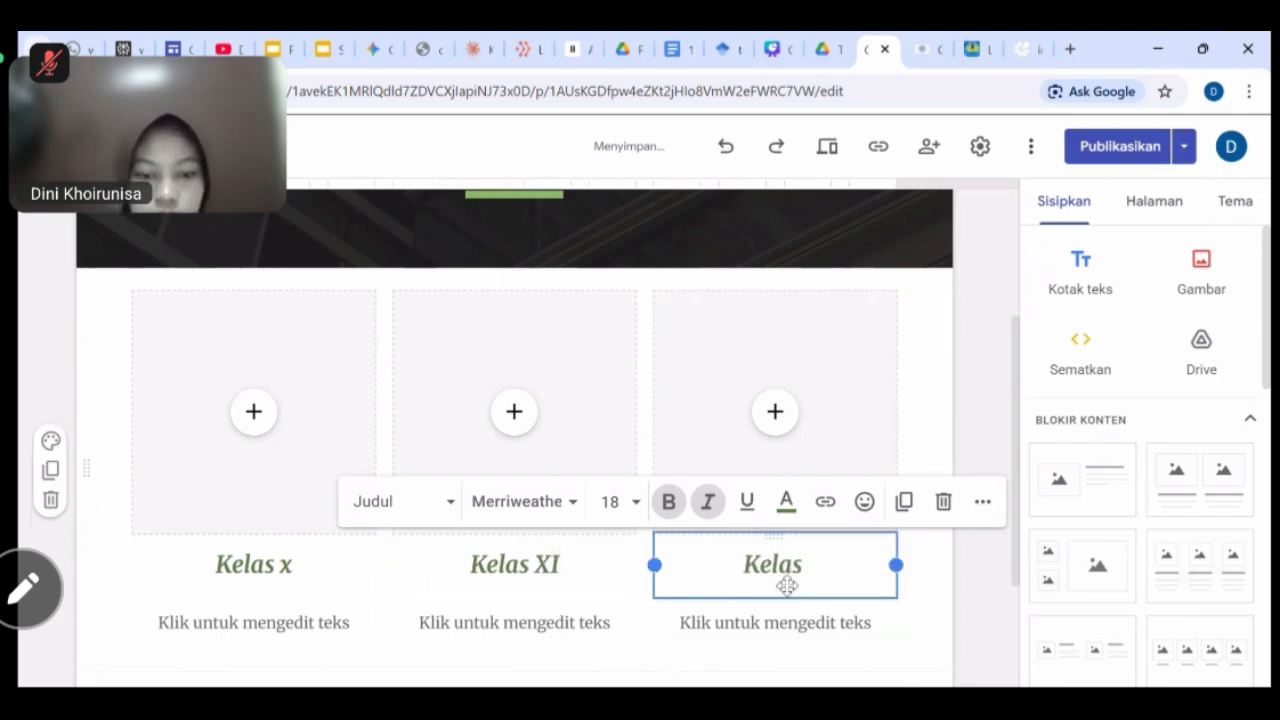
pyautogui.write('XX')
pyautogui.press('BackSpace')
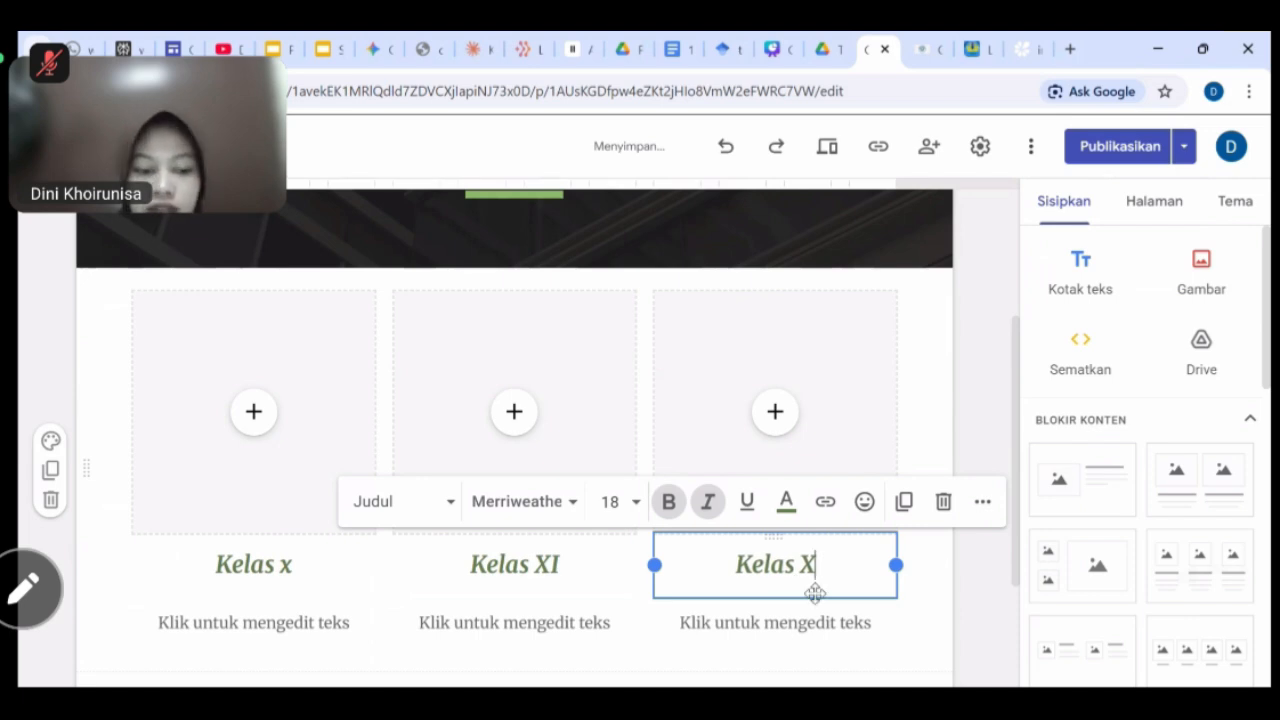
pyautogui.write('II')
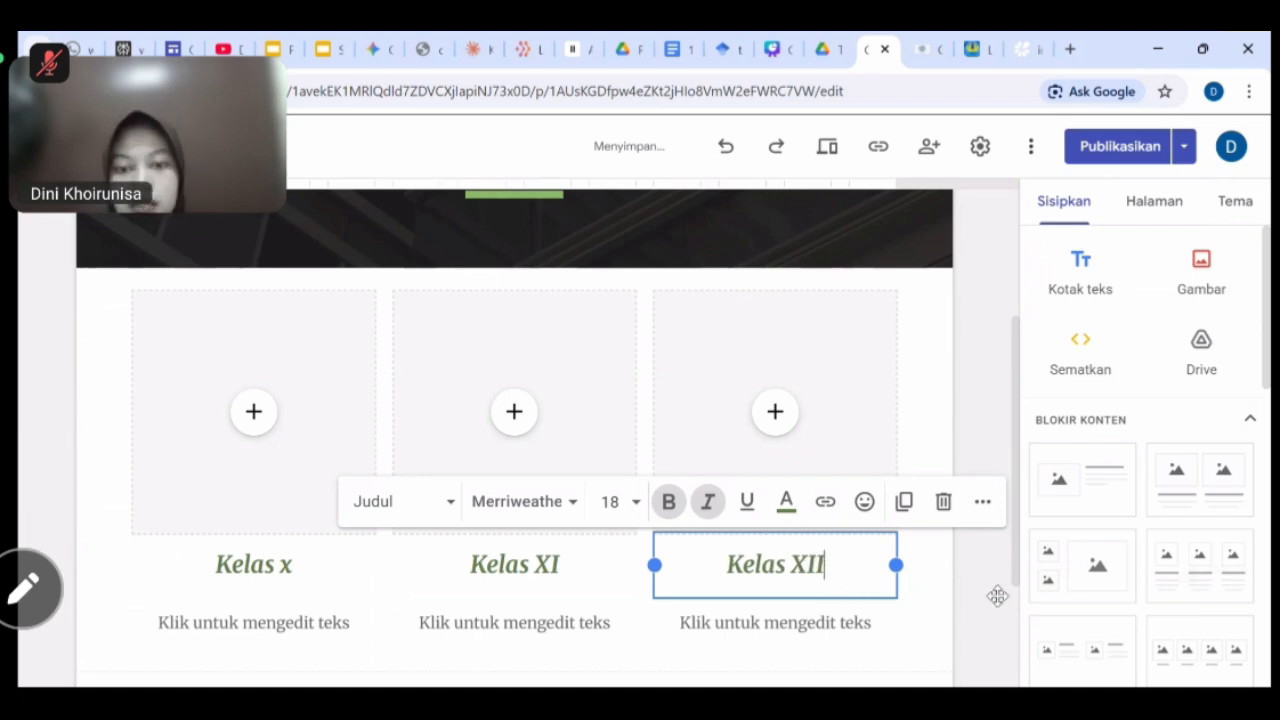
pyautogui.click(986, 591)
pyautogui.scroll(1, 986, 591)
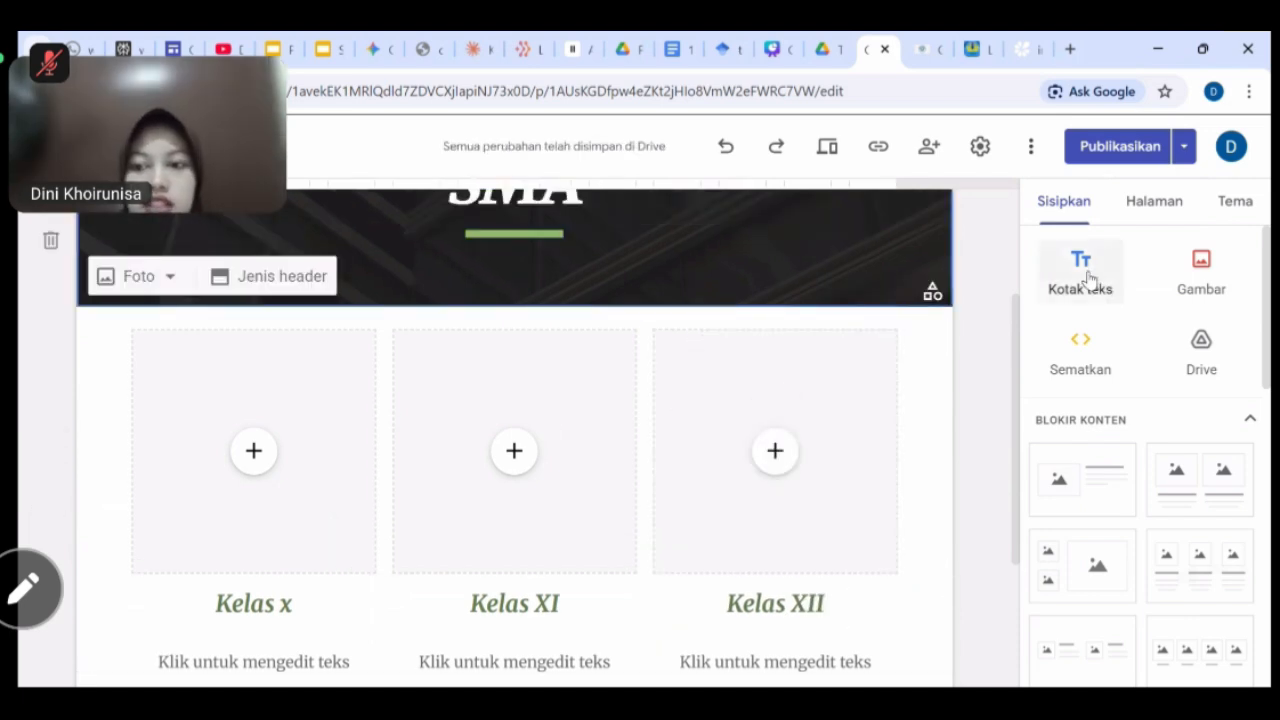
# Add a text box above the Kelas columns and start the instruction 'Silakan klik tombol'.
pyautogui.click(1080, 275)
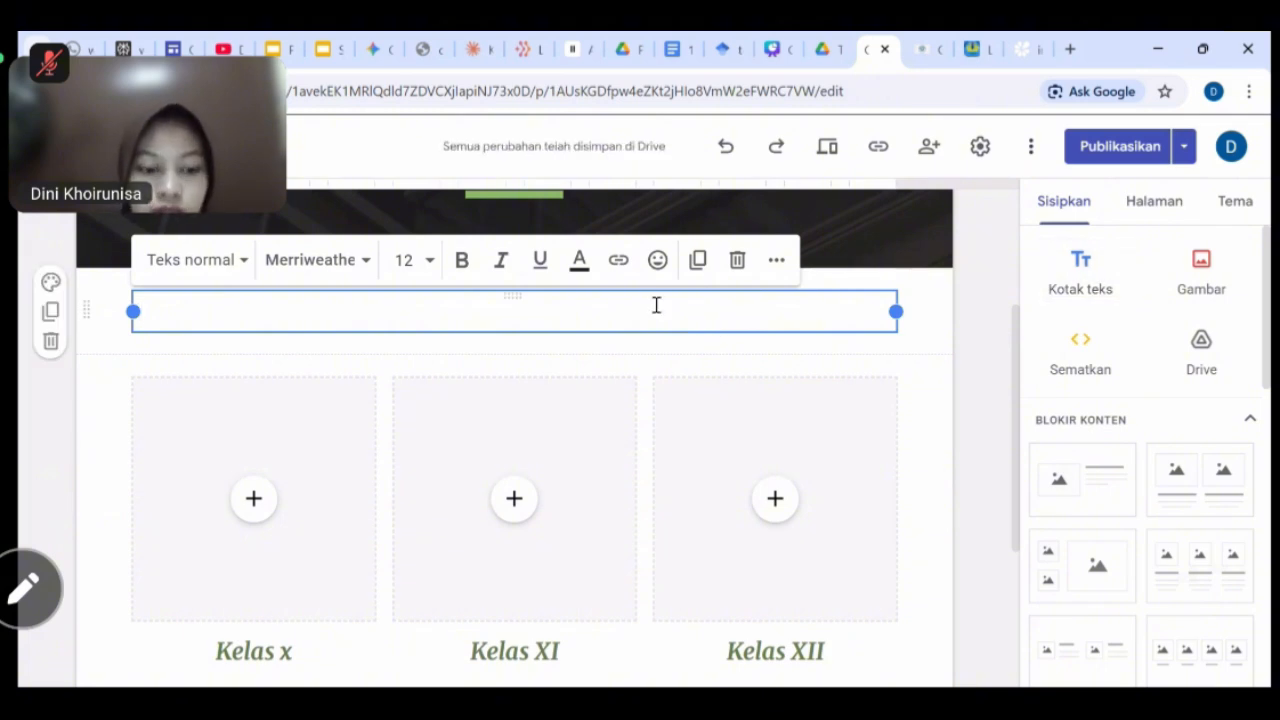
pyautogui.write('Si')
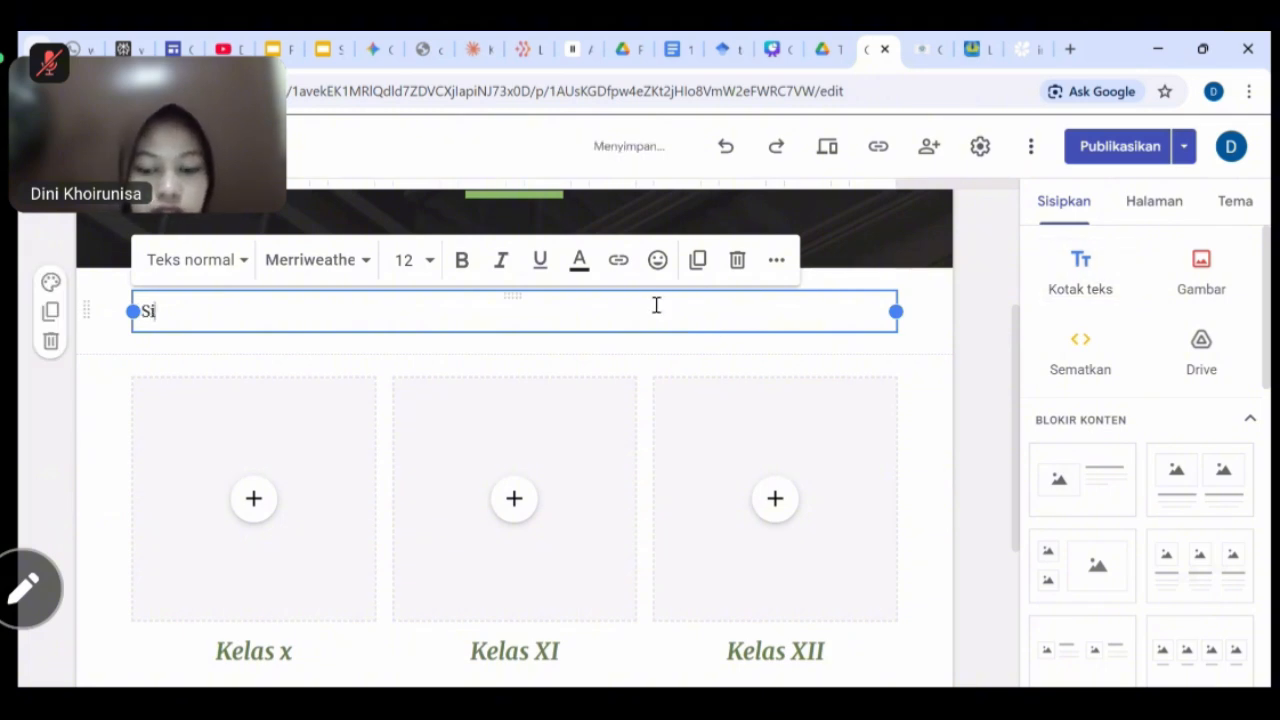
pyautogui.write('lakan pi')
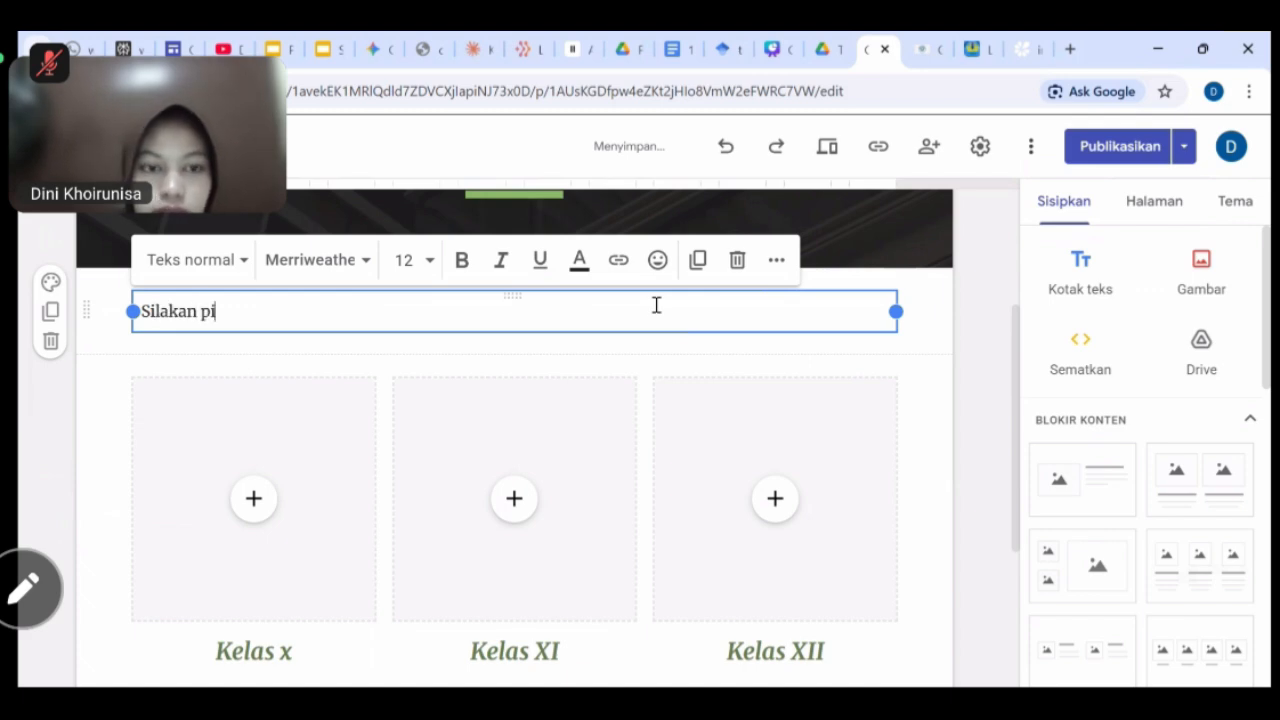
pyautogui.write('lih')
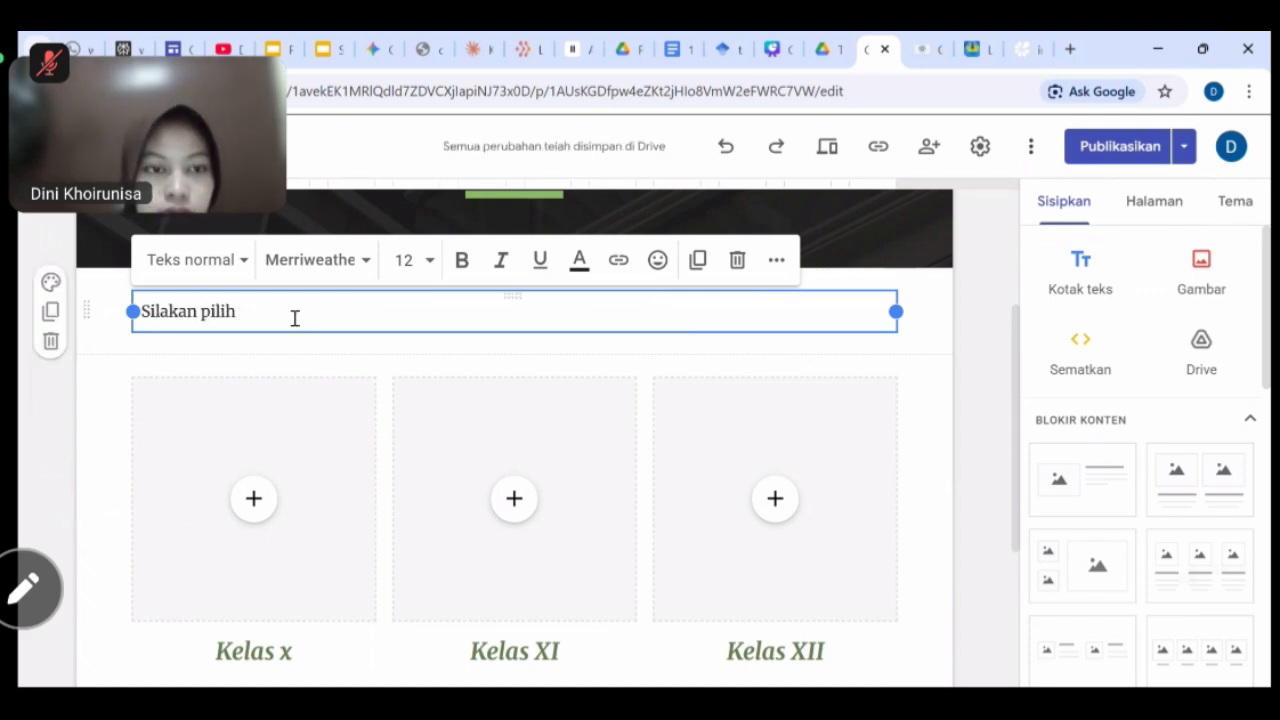
pyautogui.press('BackSpace')
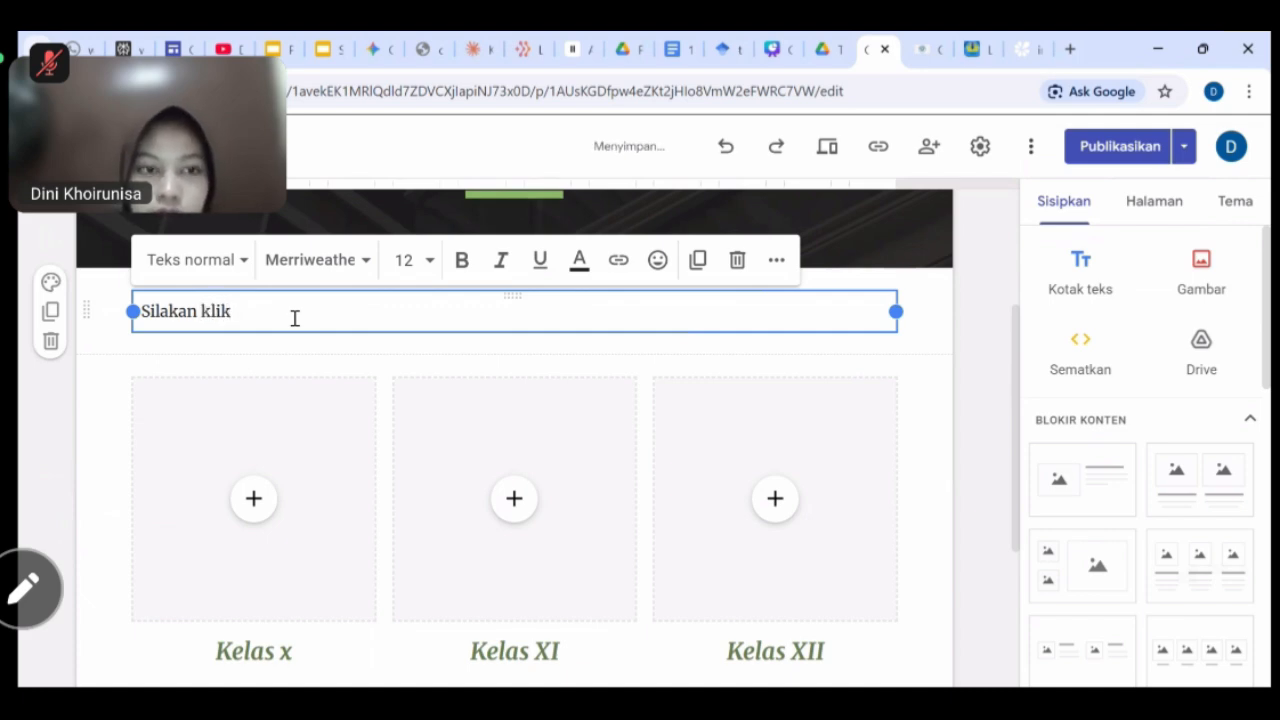
pyautogui.write('tombol')
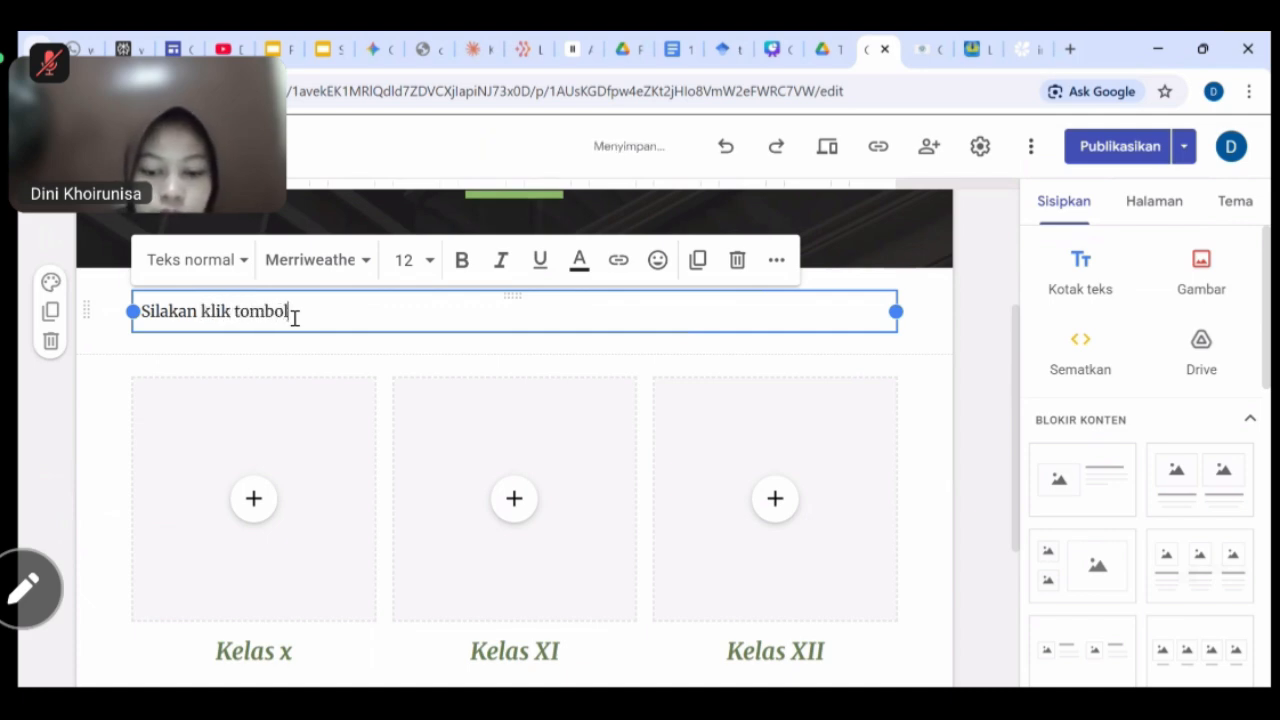
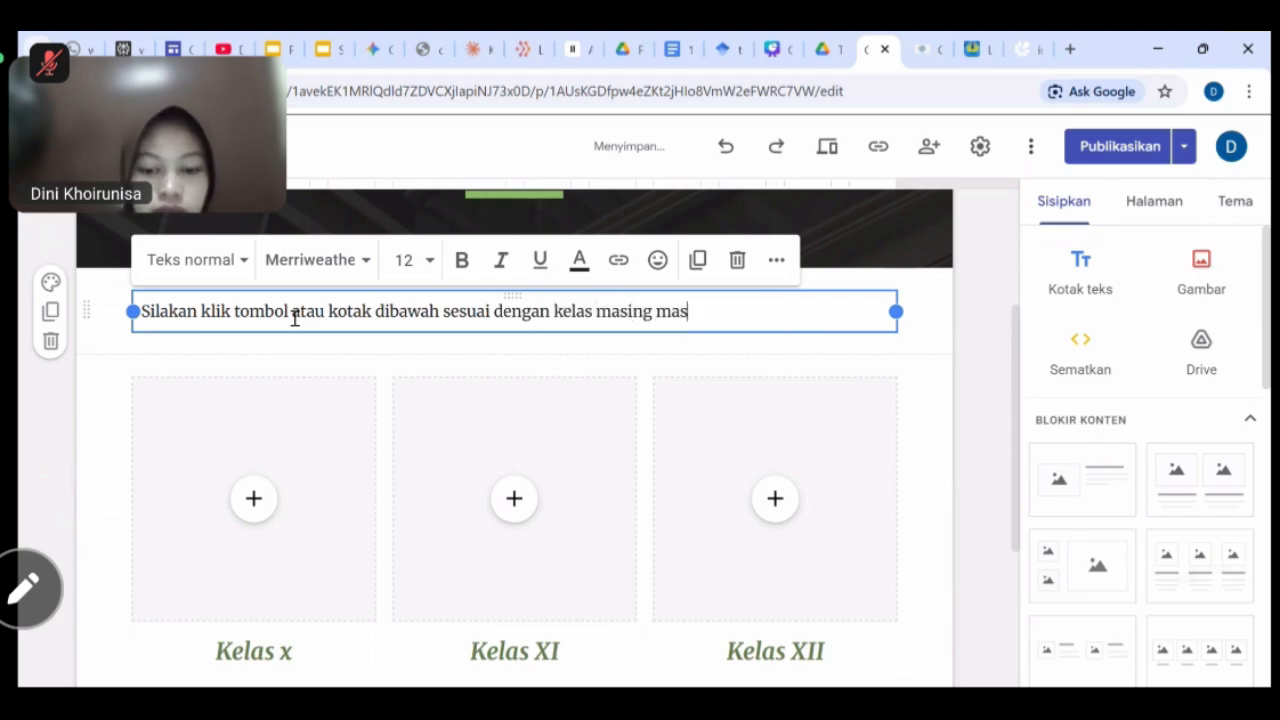
# Complete the instruction so it ends '…dengan kelas masing - masing!'.
pyautogui.press('Left')
pyautogui.press('Left')
pyautogui.press('Left')
pyautogui.press('Left')
pyautogui.press('Left')
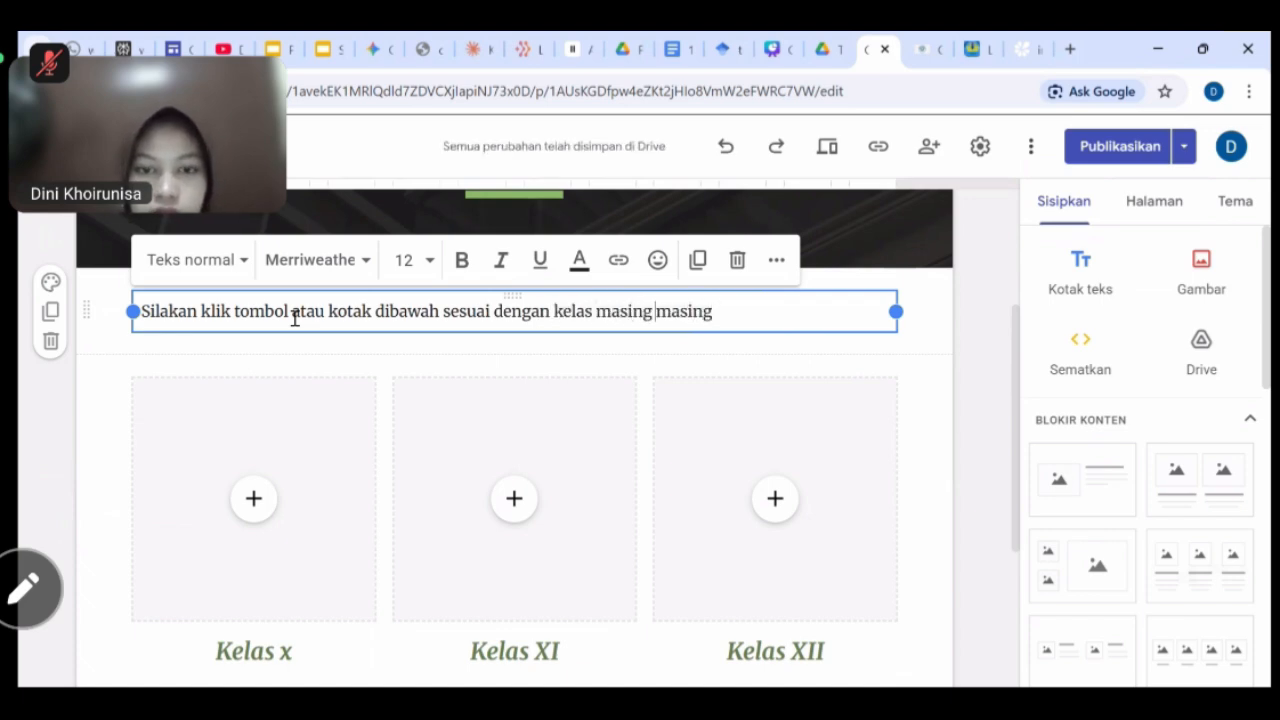
pyautogui.write('-')
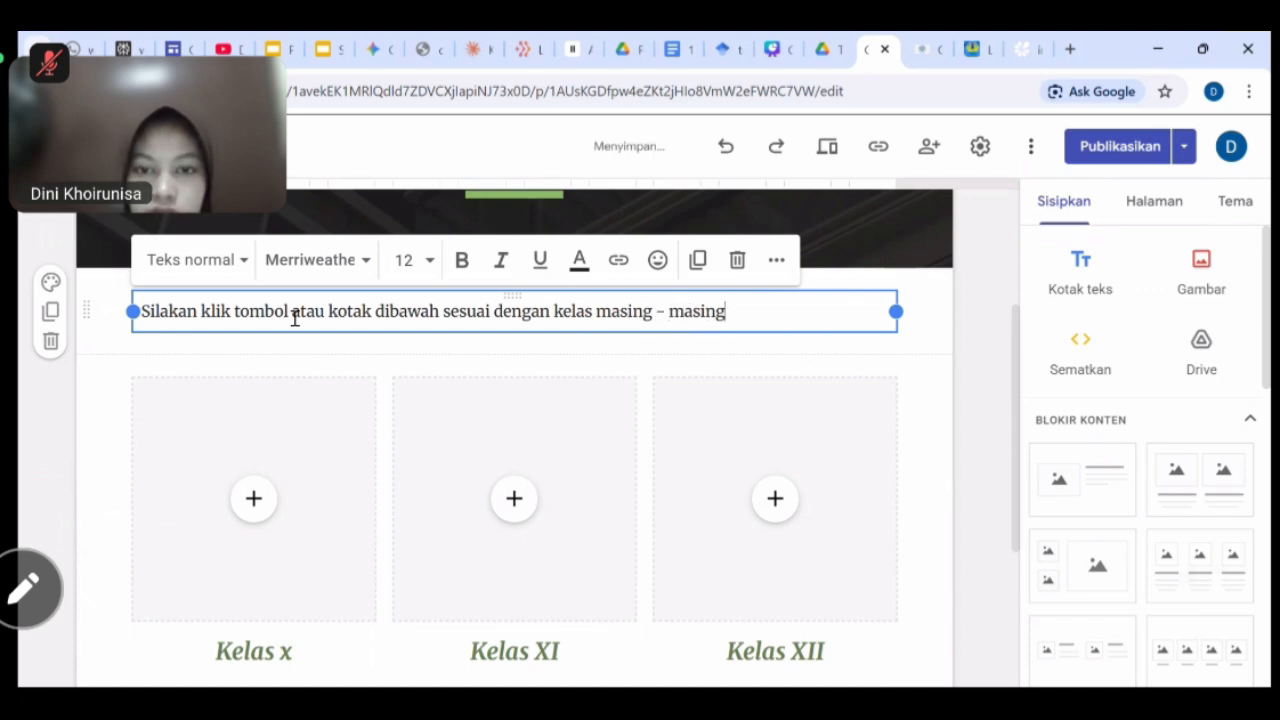
pyautogui.press('End')
pyautogui.write('!')
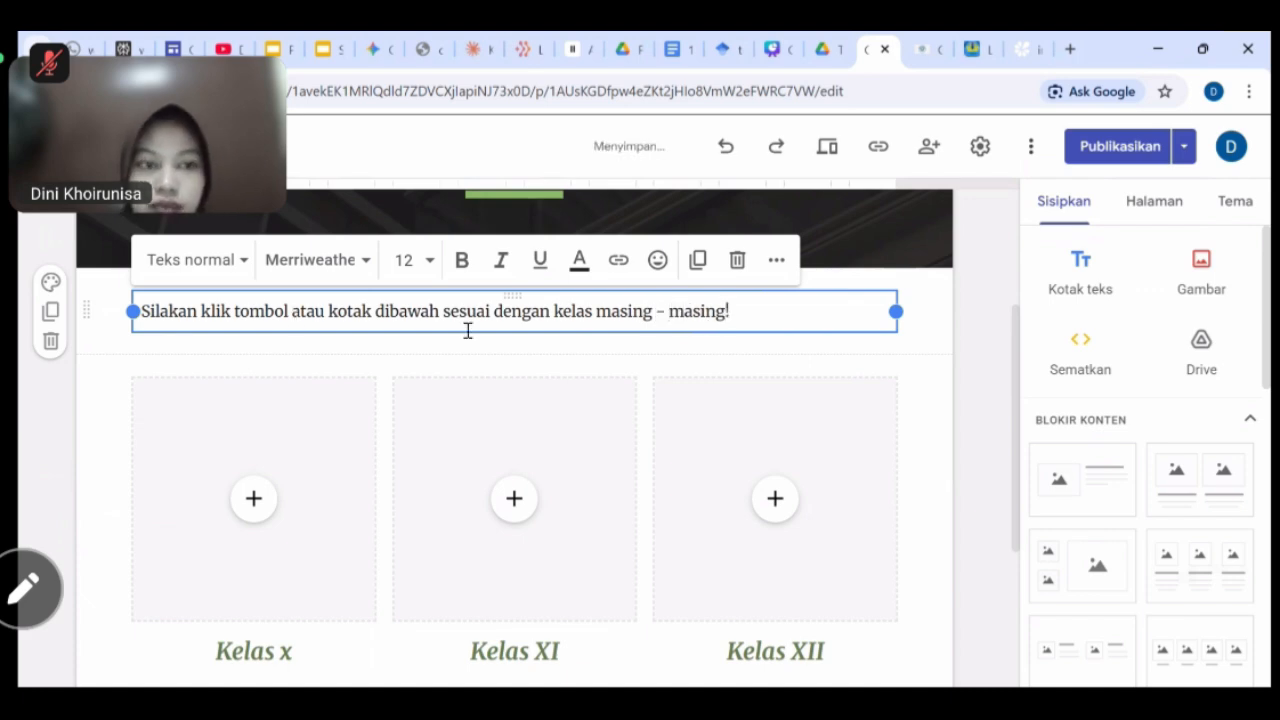
# Centre-align the instruction line and colour its text green.
pyautogui.click(775, 260)
pyautogui.click(408, 307)
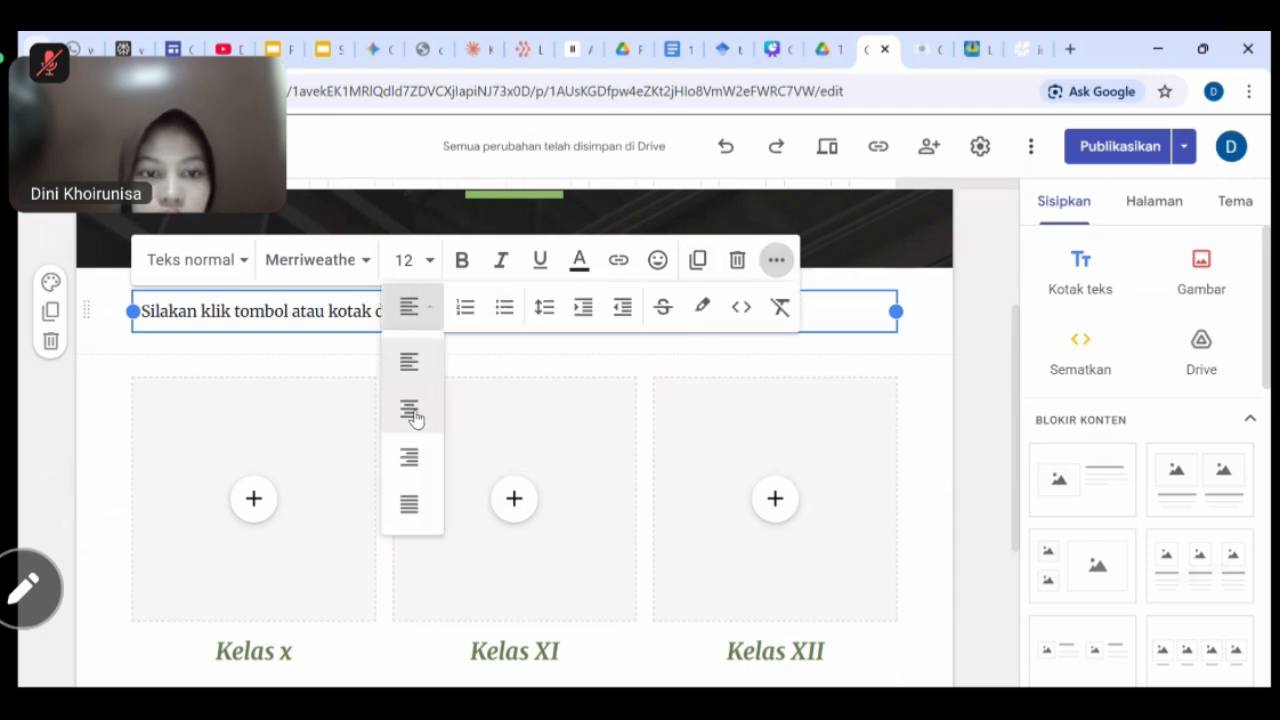
pyautogui.click(410, 412)
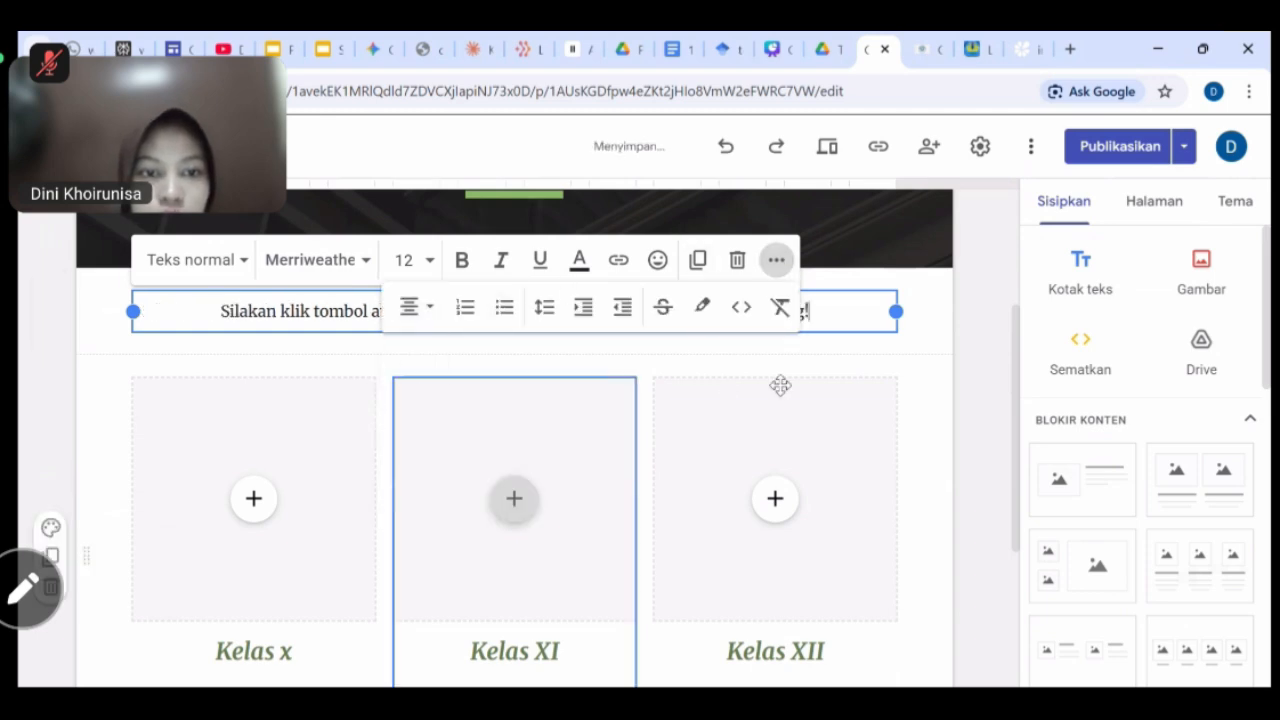
pyautogui.click(945, 296)
pyautogui.click(814, 309)
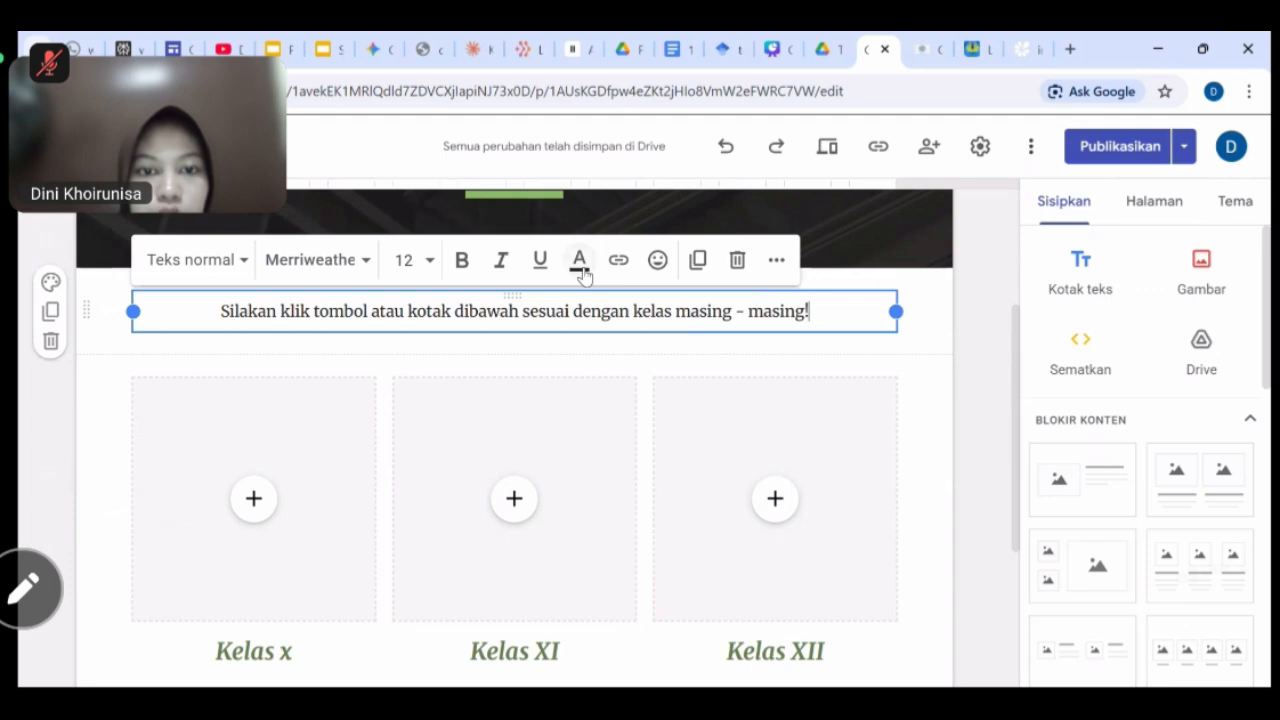
pyautogui.click(579, 262)
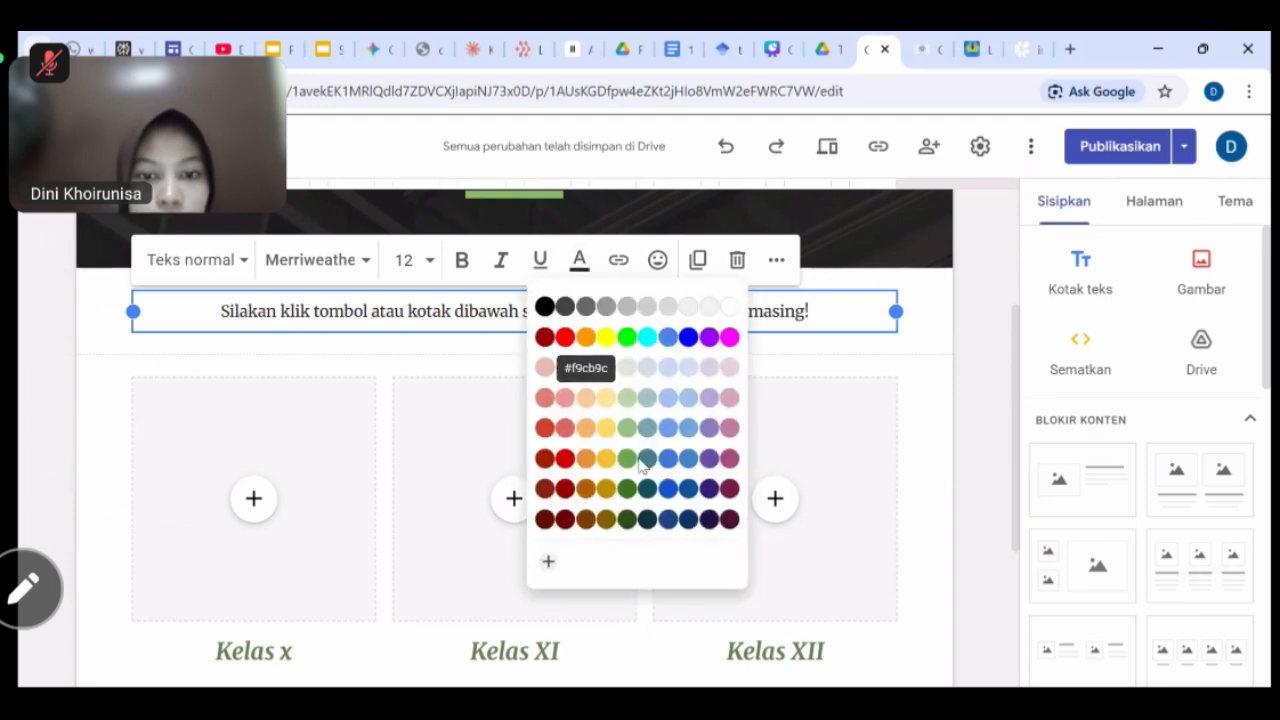
pyautogui.click(626, 428)
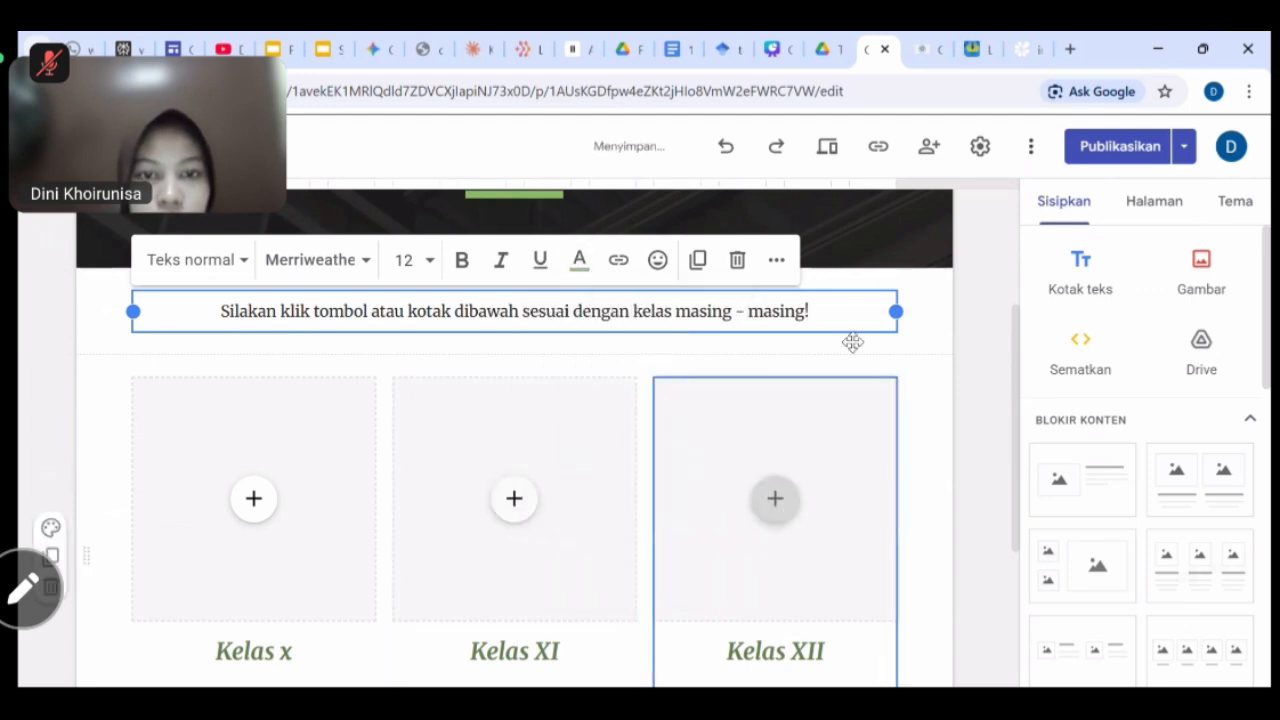
# Upload the Geografi Kelas 10 book image from DATA (D:) > Literasi TIK into Kelas x, zoomed to fill.
pyautogui.rightClick(938, 410)
pyautogui.press('Escape')
pyautogui.scroll(-2, 938, 410)
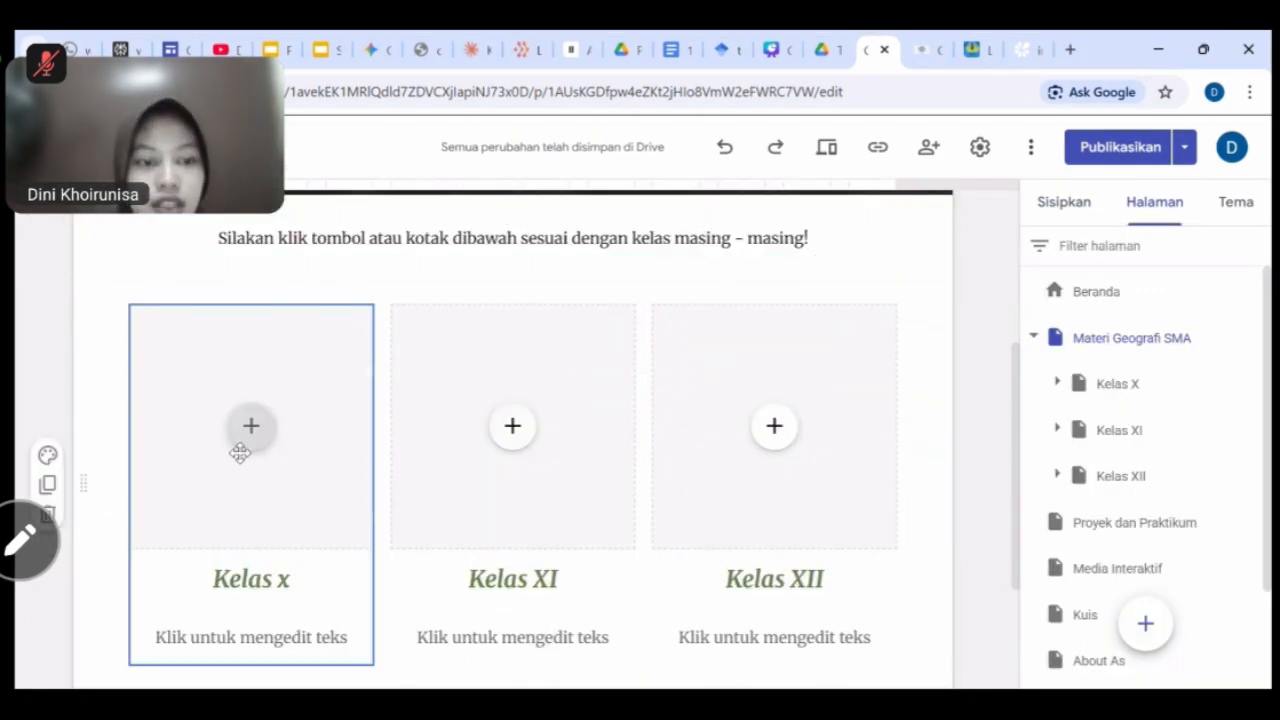
pyautogui.click(252, 428)
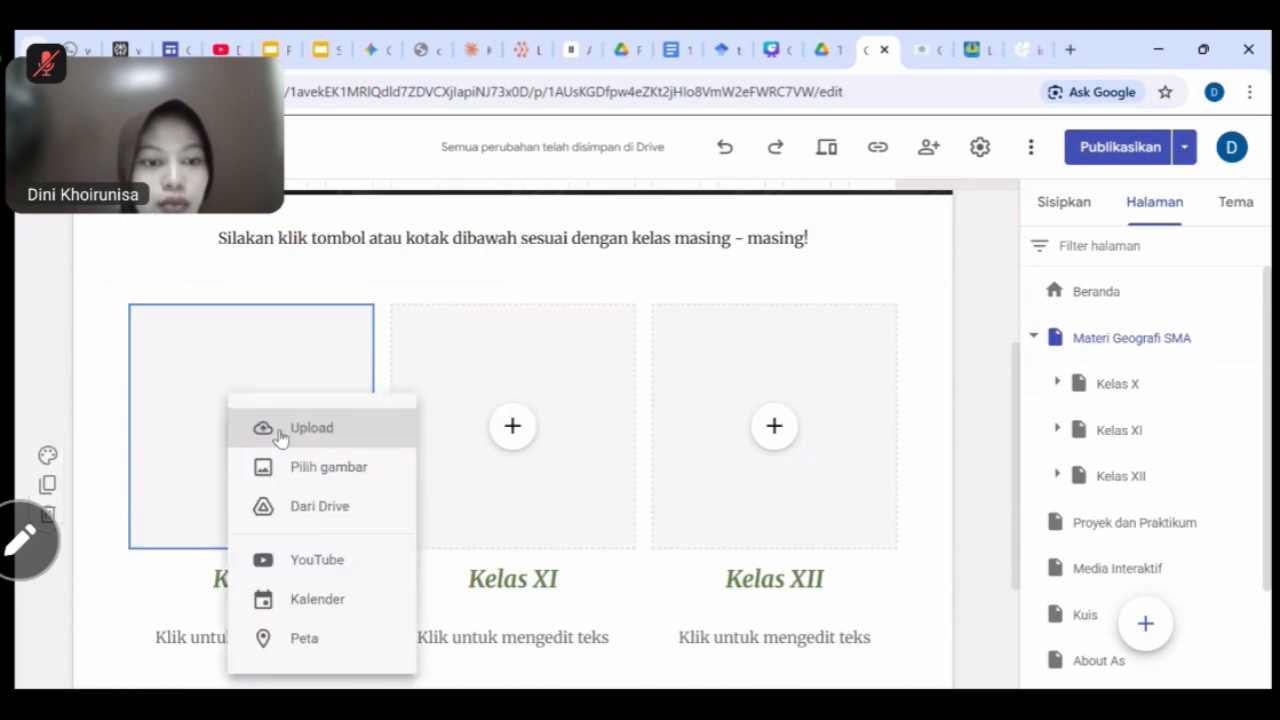
pyautogui.click(338, 444)
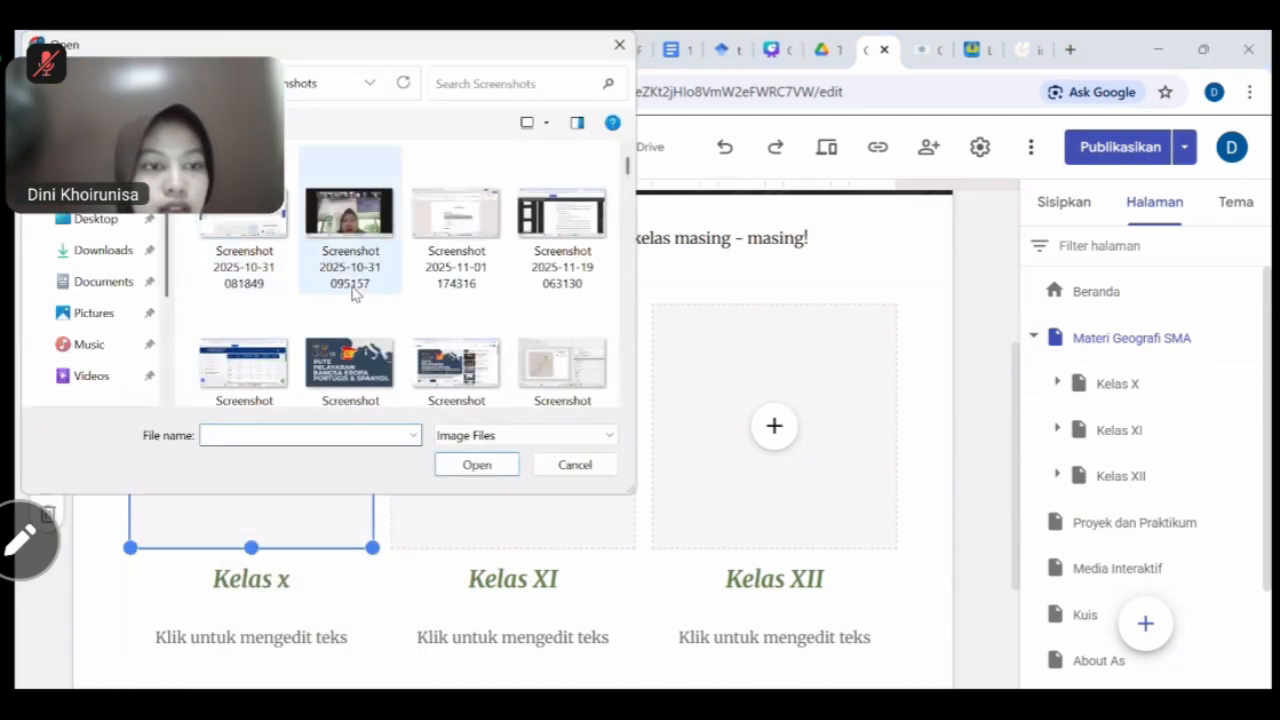
pyautogui.scroll(-3, 65, 333)
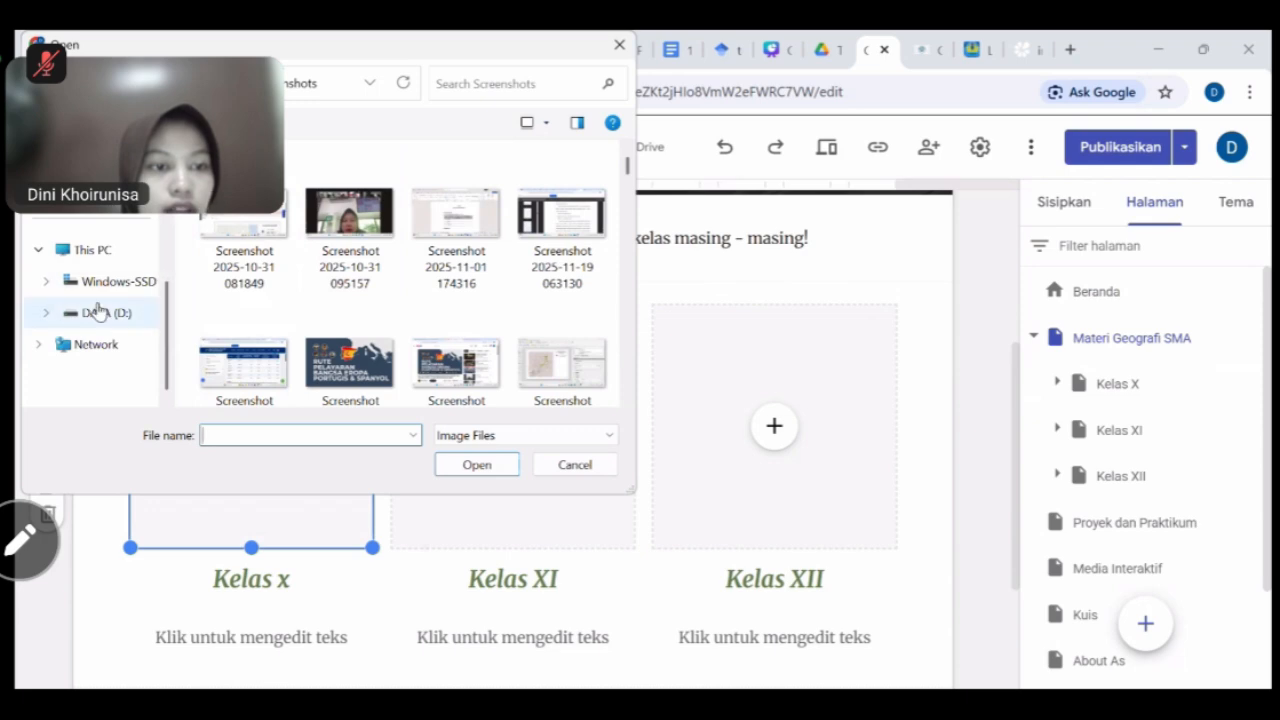
pyautogui.click(103, 312)
pyautogui.doubleClick(245, 354)
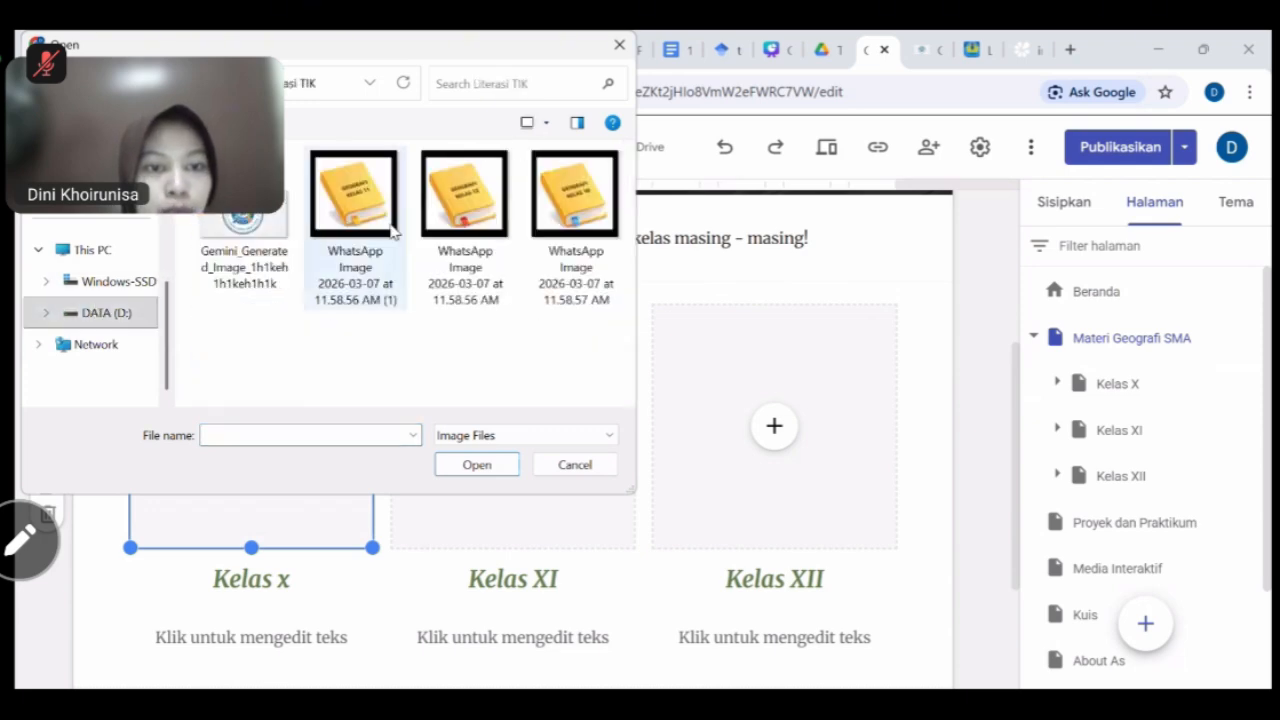
pyautogui.click(478, 463)
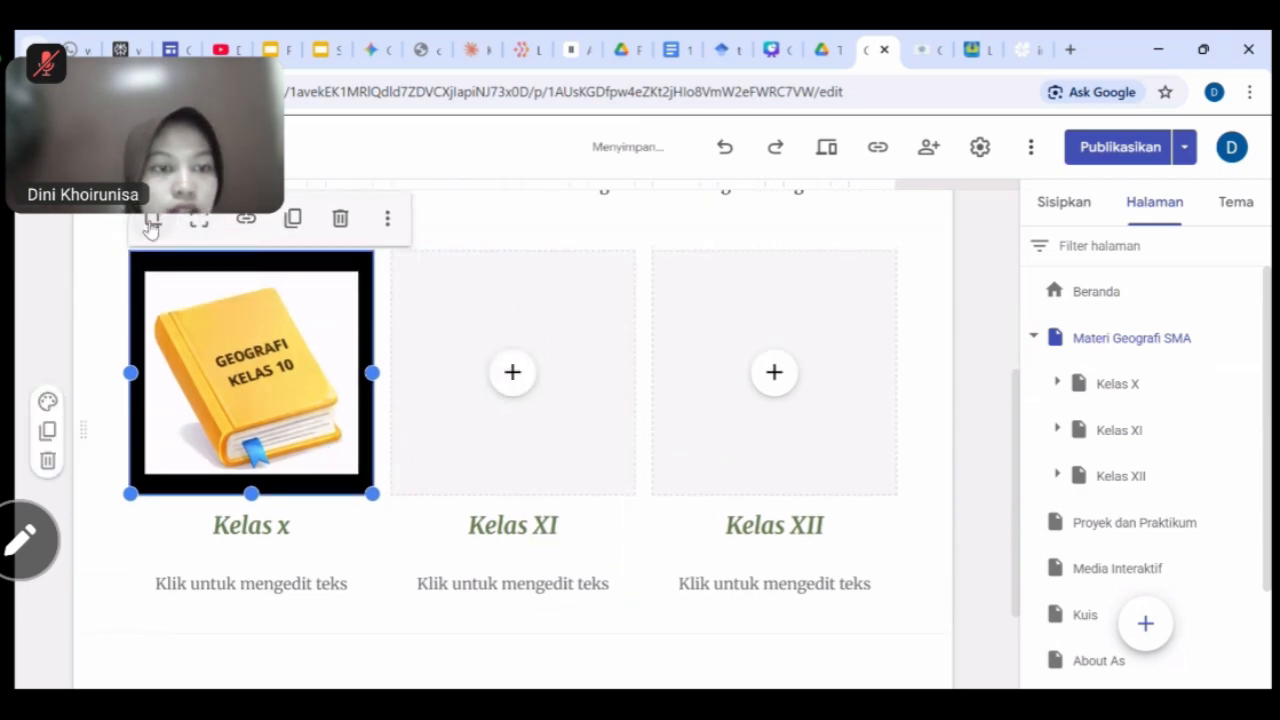
pyautogui.click(153, 218)
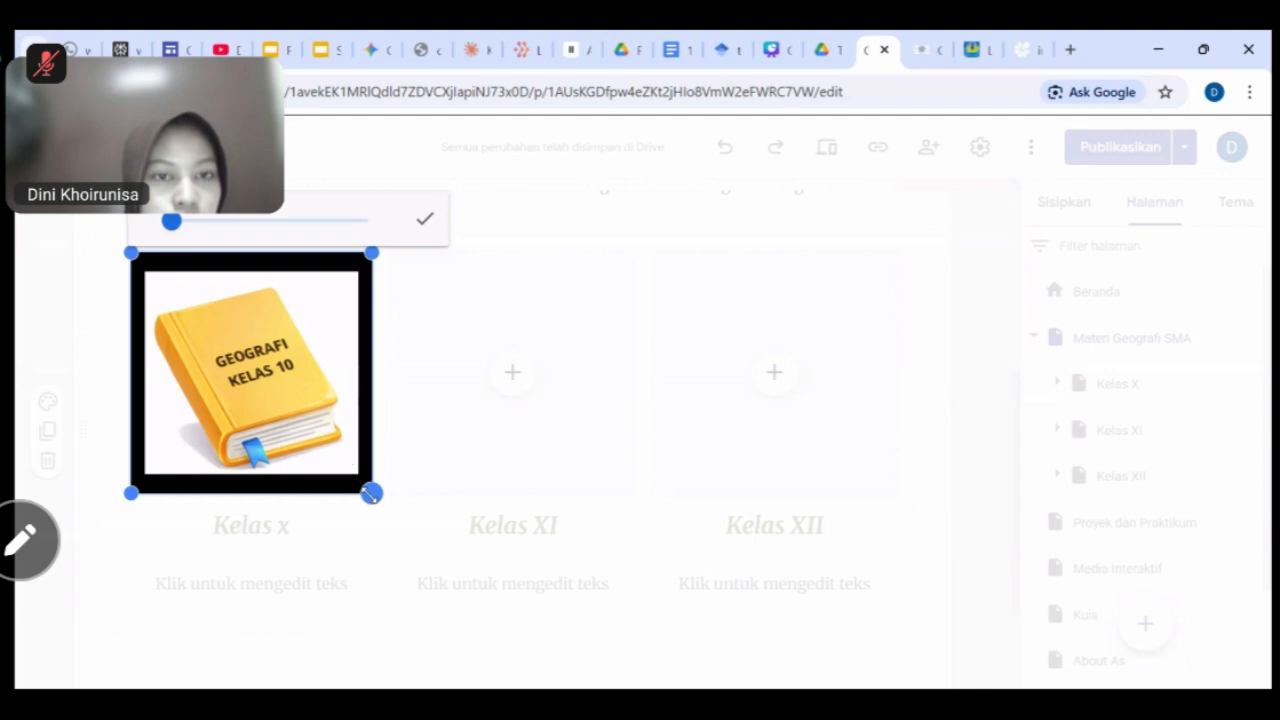
pyautogui.moveTo(172, 222); pyautogui.dragTo(180, 220)
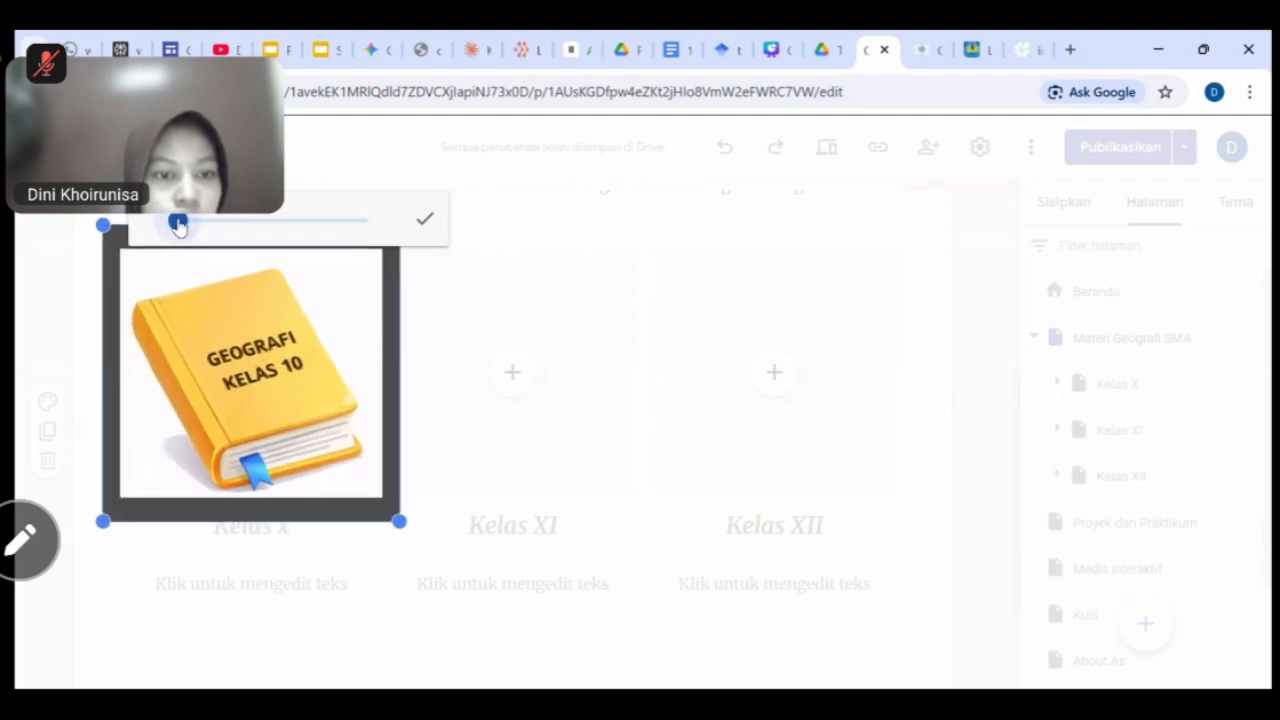
pyautogui.click(426, 222)
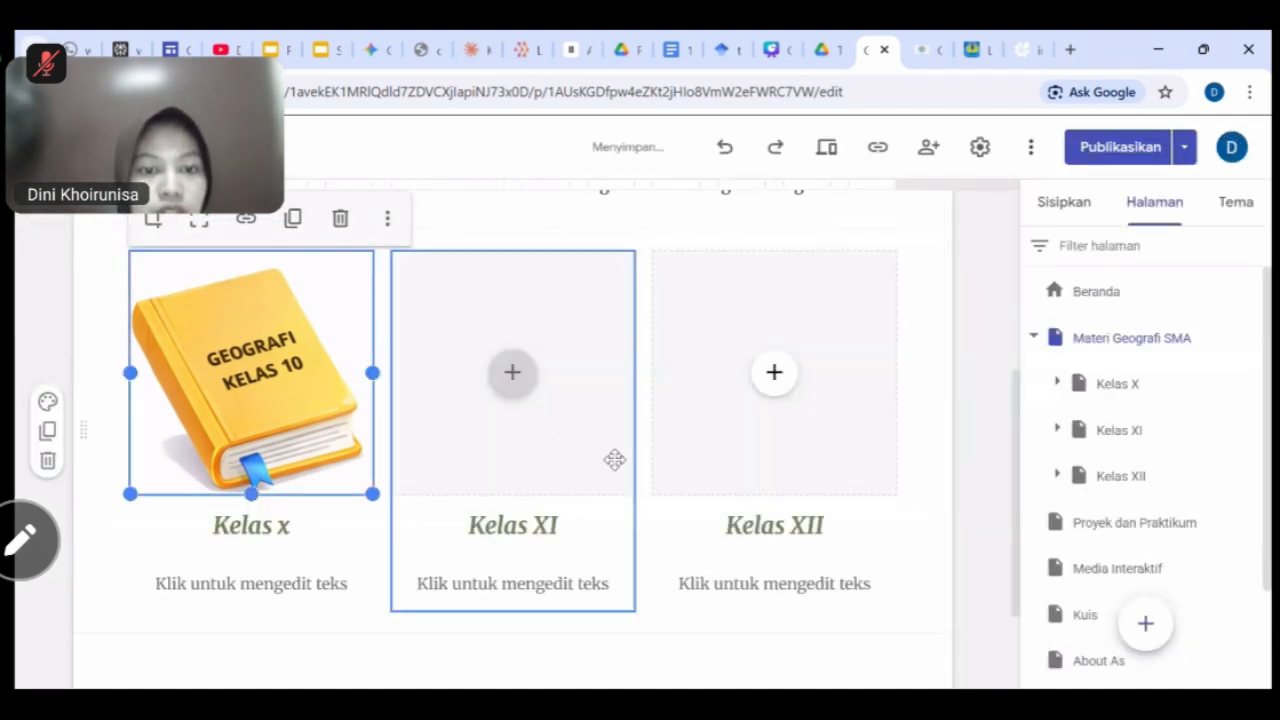
# Upload the Geografi Kelas 11 book image into the Kelas XI card.
pyautogui.click(513, 372)
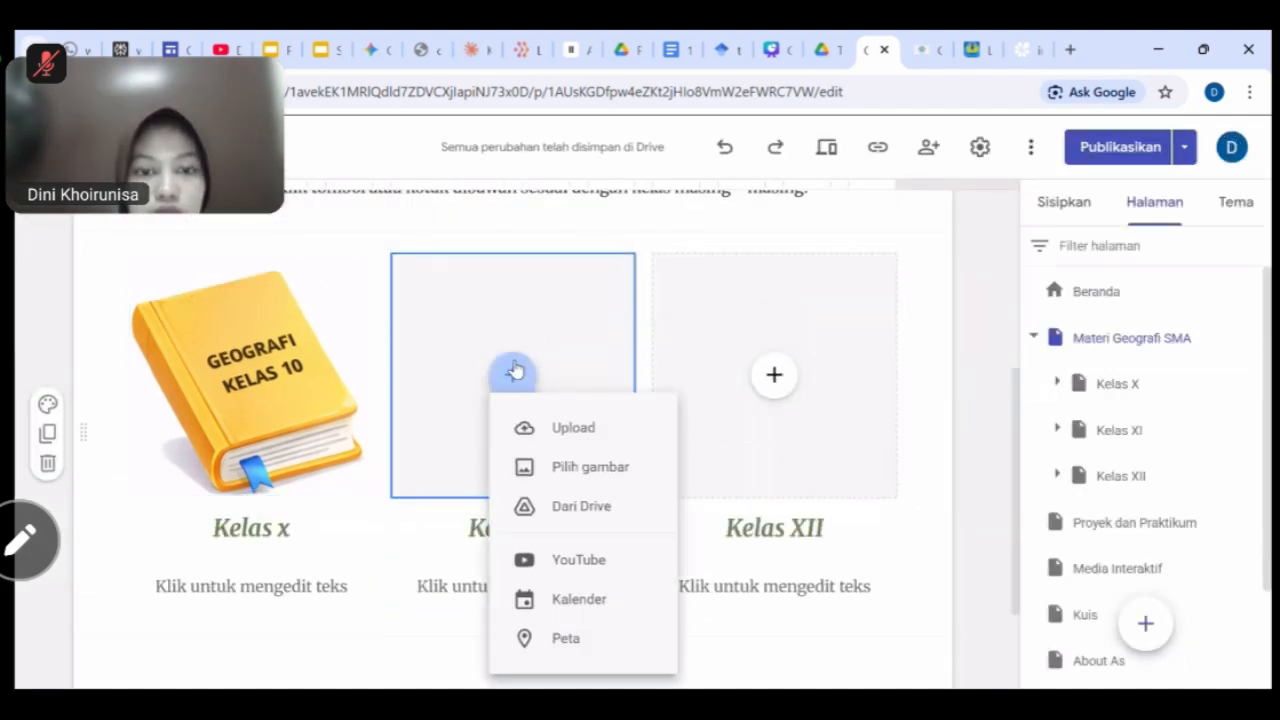
pyautogui.click(598, 436)
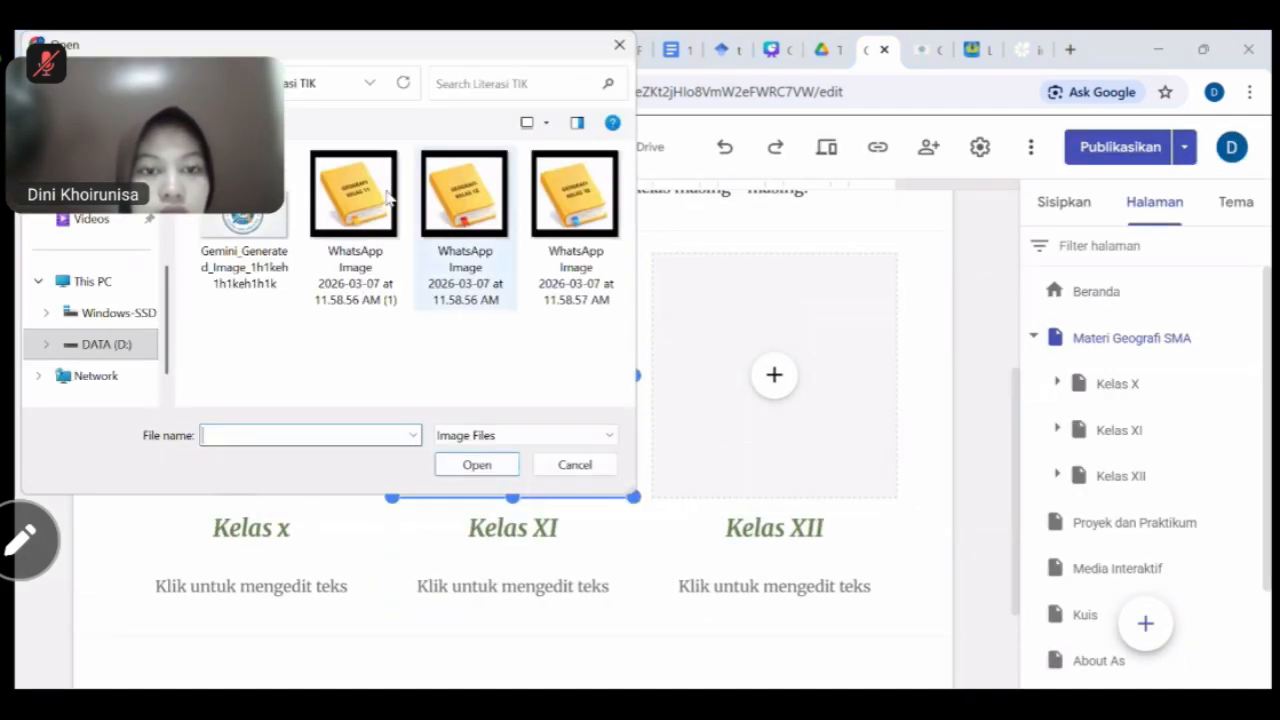
pyautogui.click(355, 225)
pyautogui.click(489, 472)
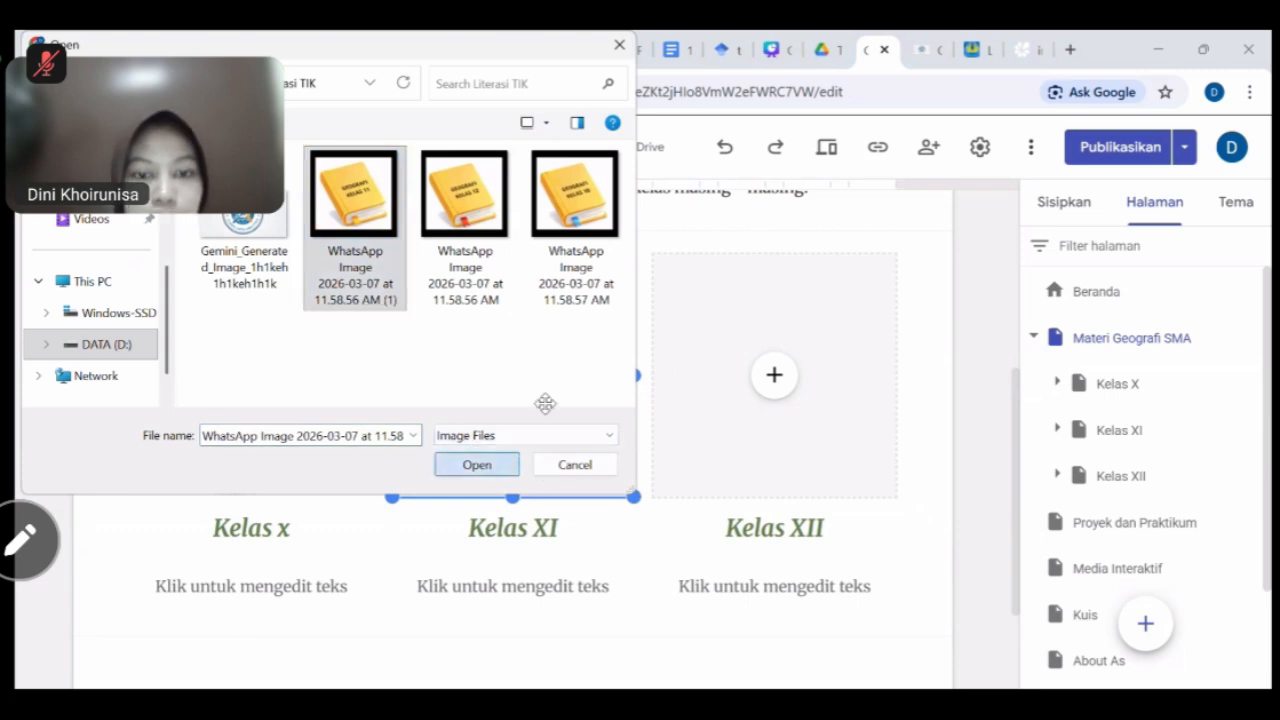
pyautogui.click(414, 222)
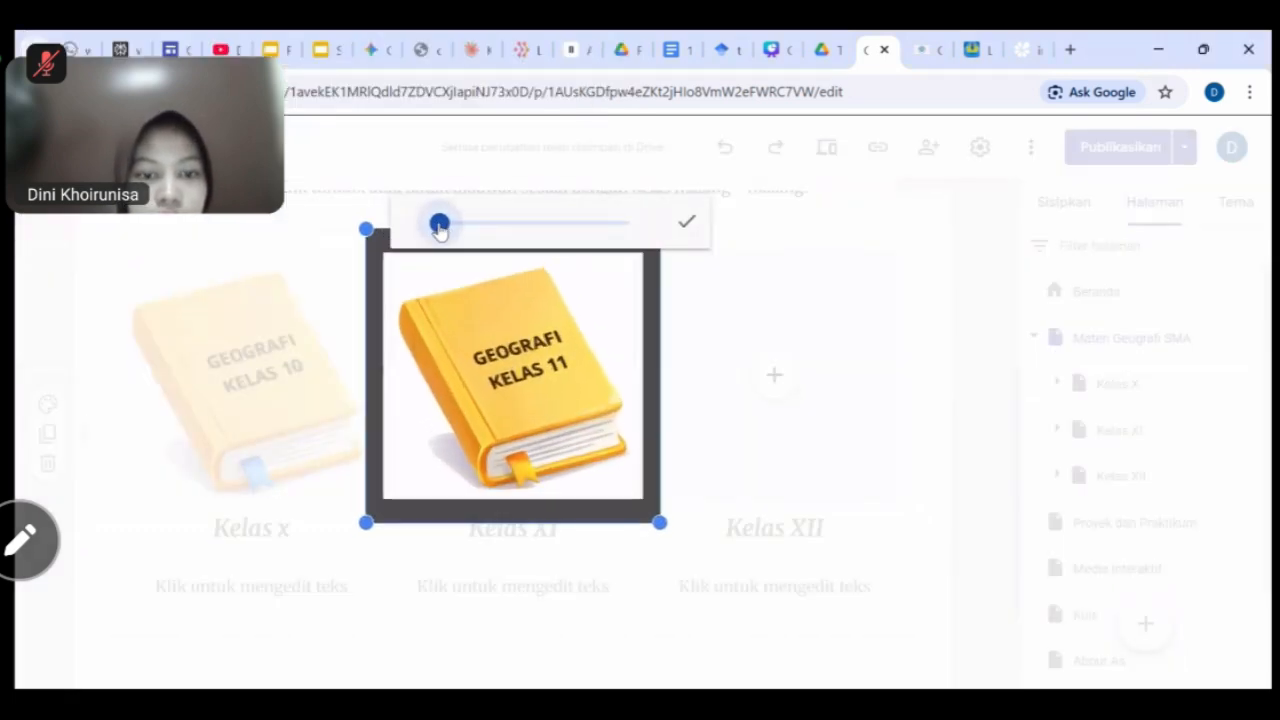
pyautogui.click(688, 229)
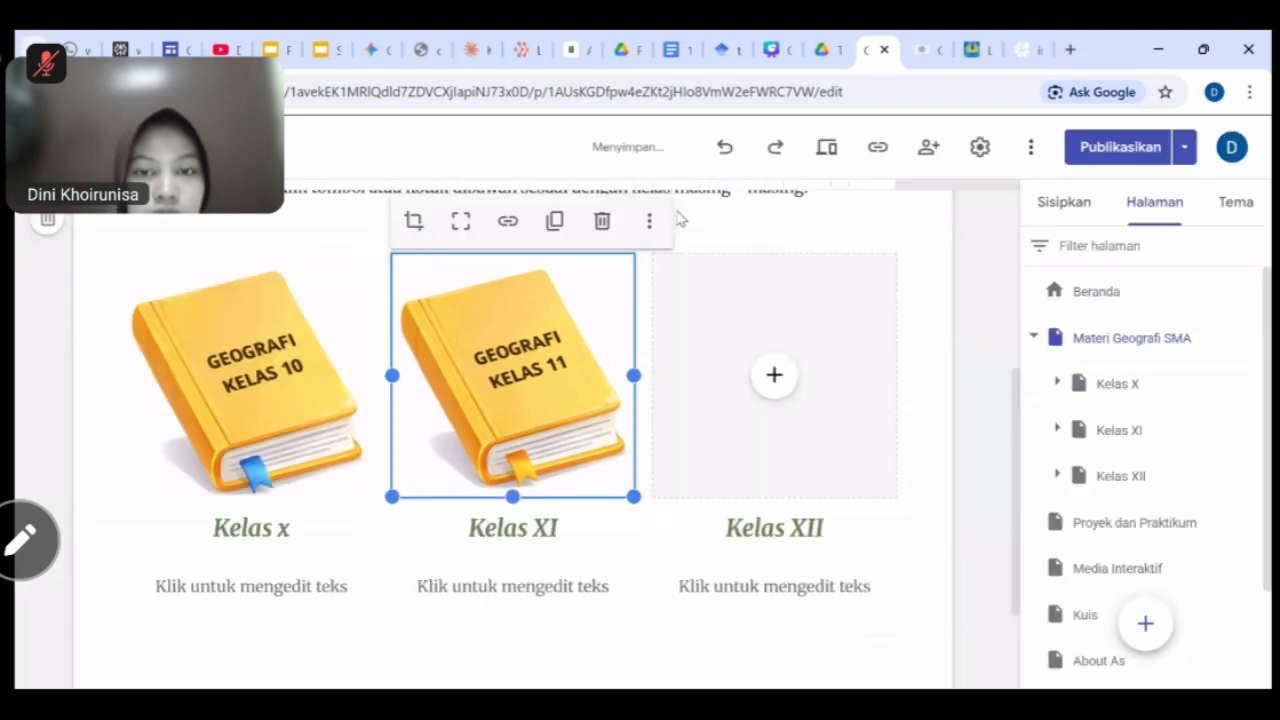
# Upload the Geografi Kelas 12 book image into Kelas XII, zoomed to fill its frame.
pyautogui.click(774, 375)
pyautogui.click(813, 430)
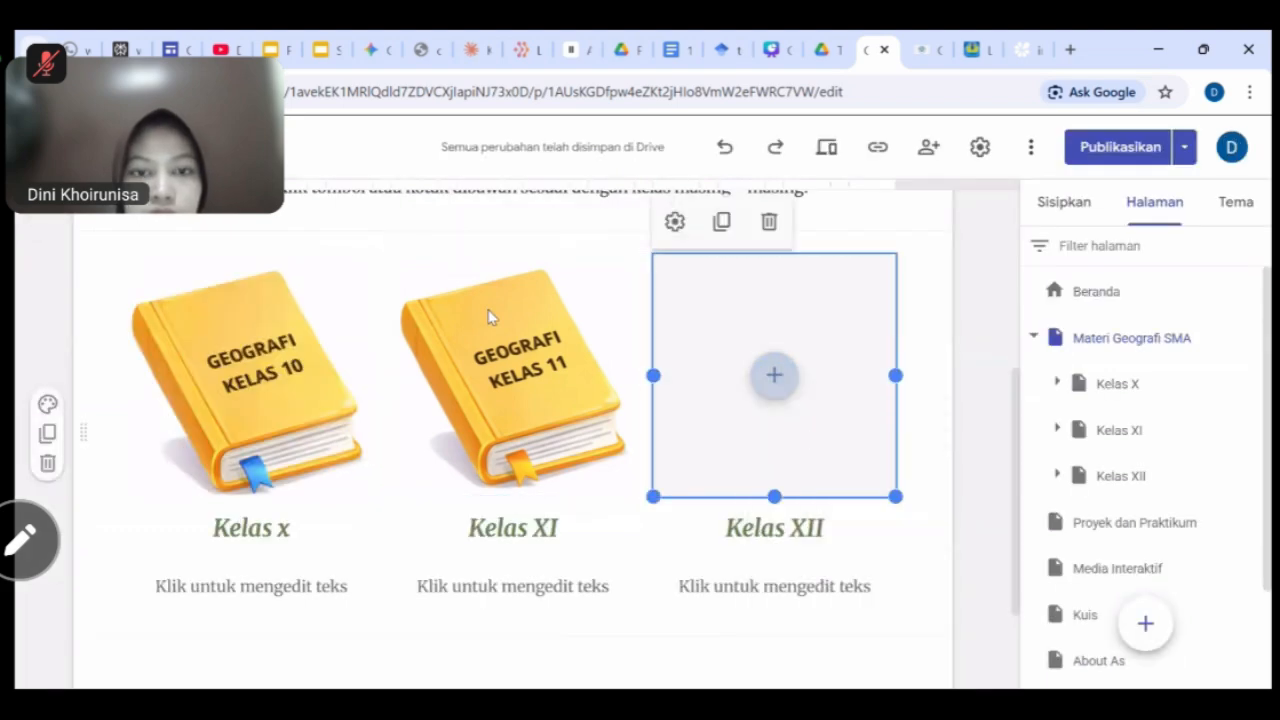
pyautogui.click(466, 220)
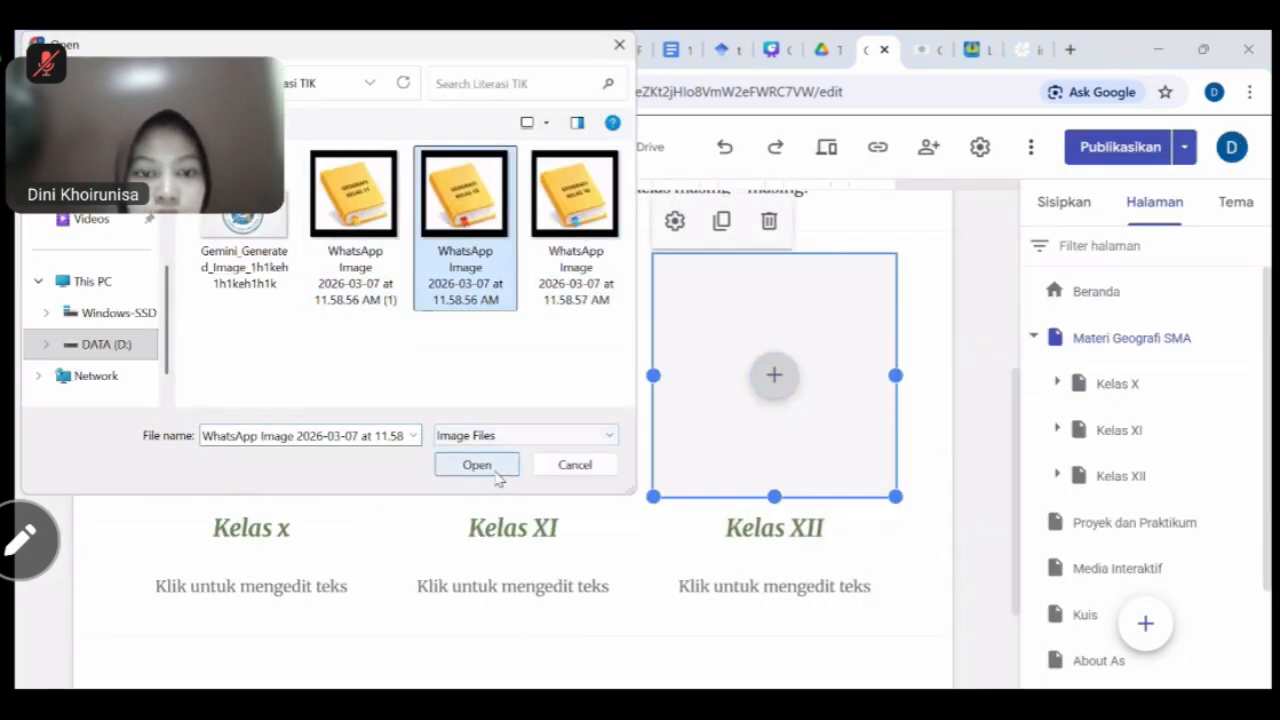
pyautogui.click(478, 465)
pyautogui.click(676, 221)
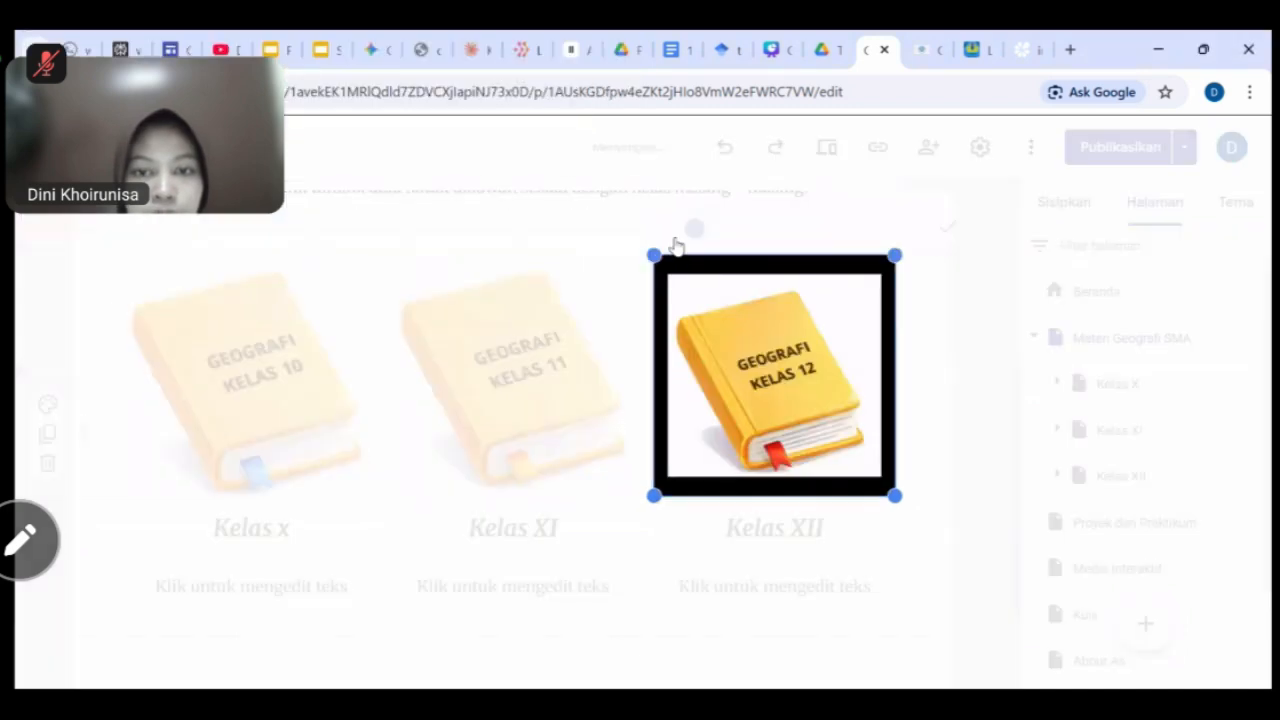
pyautogui.moveTo(697, 227); pyautogui.dragTo(703, 226)
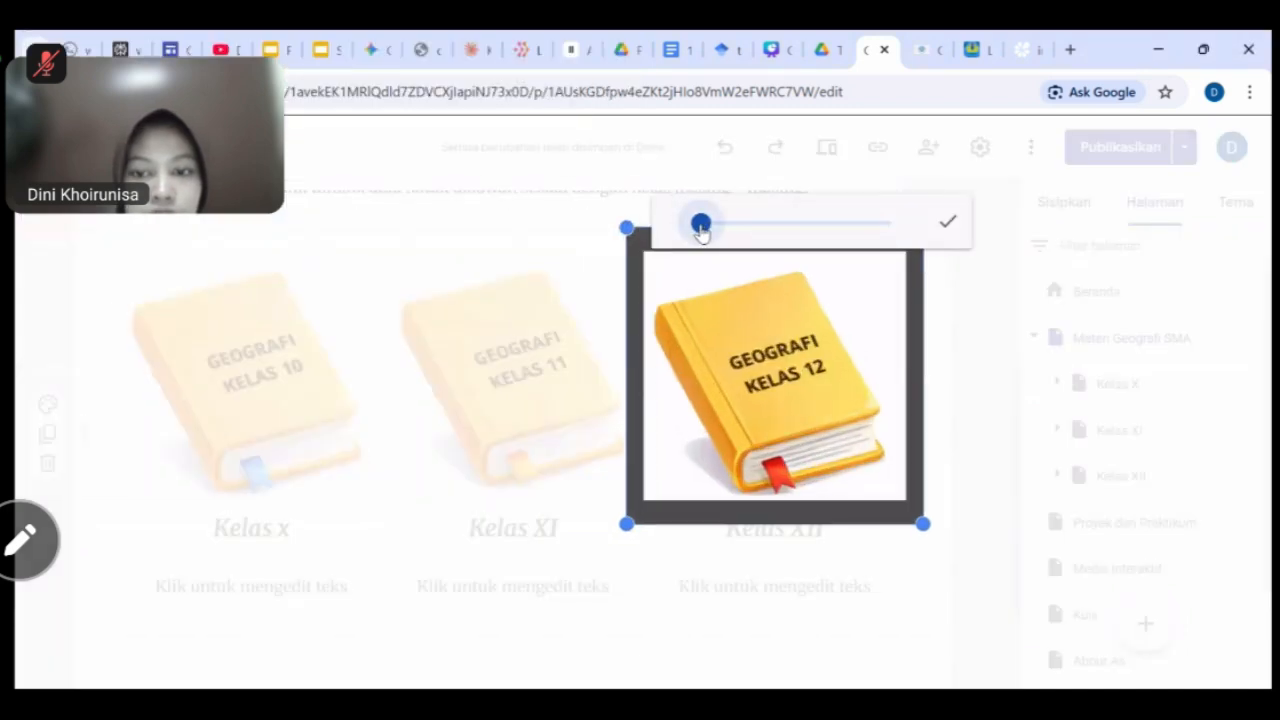
pyautogui.click(946, 221)
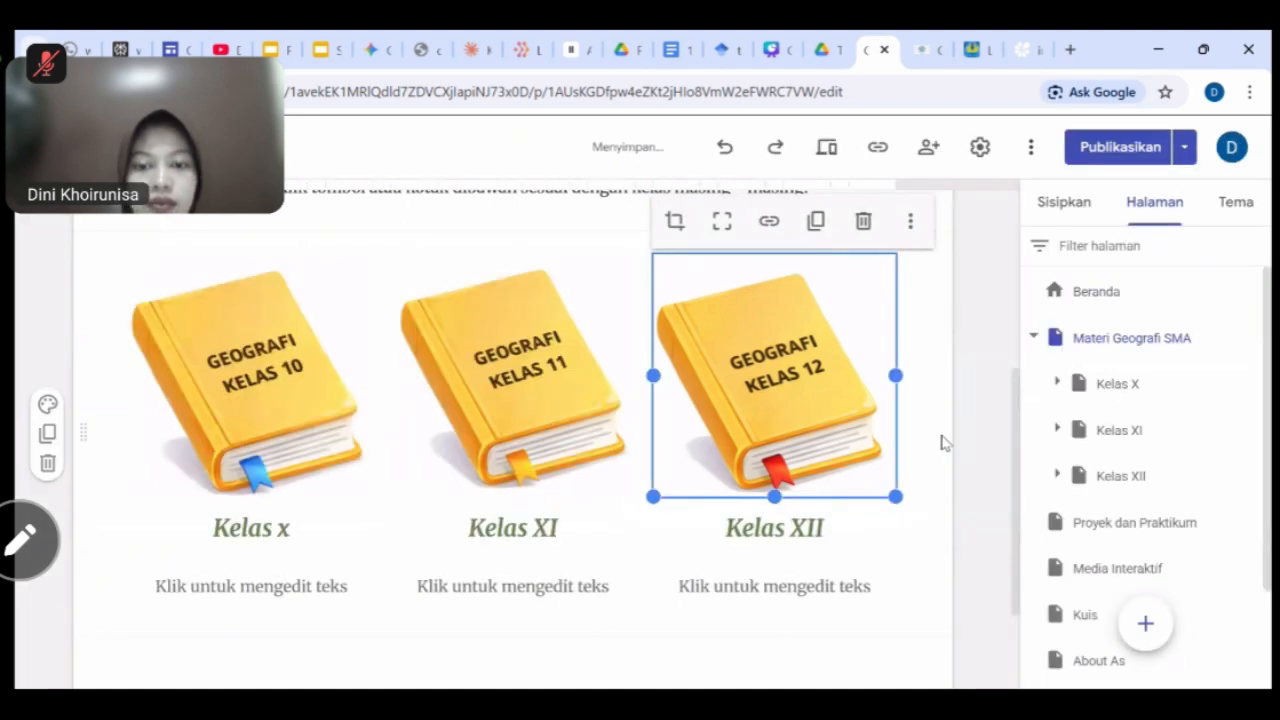
# Link the Kelas 10 book image to the Kelas X page.
pyautogui.click(900, 564)
pyautogui.scroll(1, 414, 329)
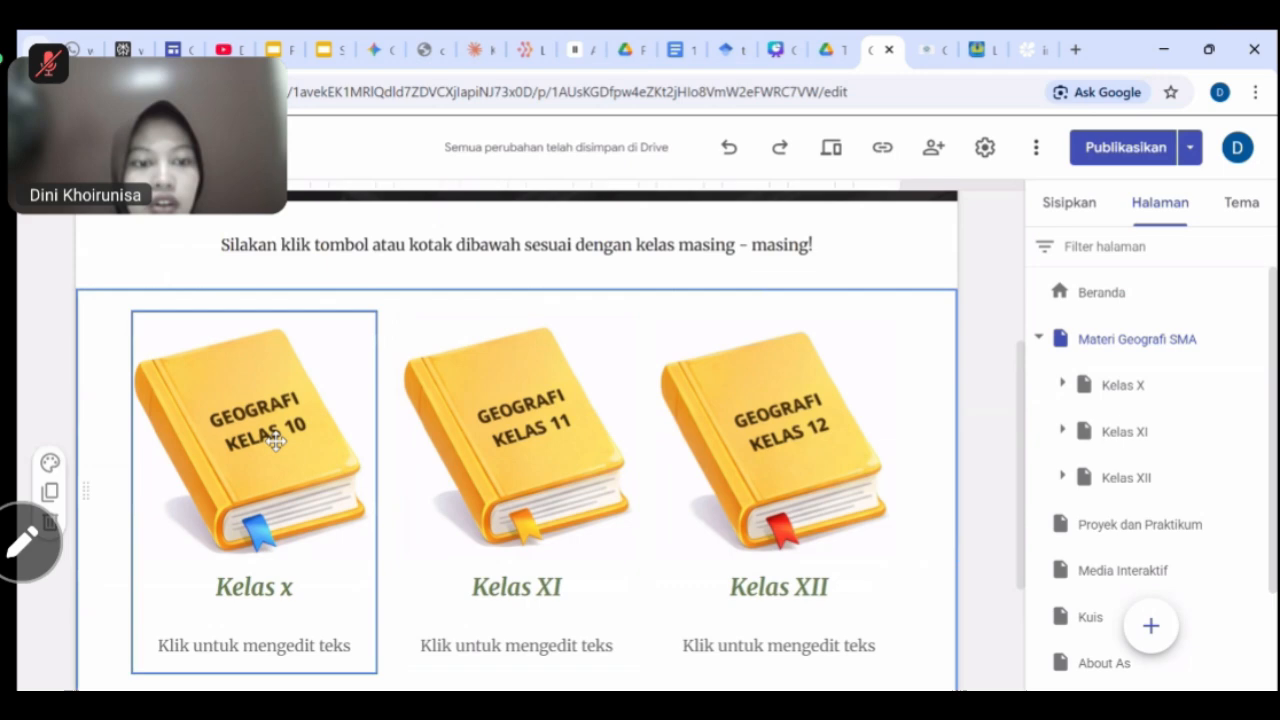
pyautogui.scroll(-1, 262, 414)
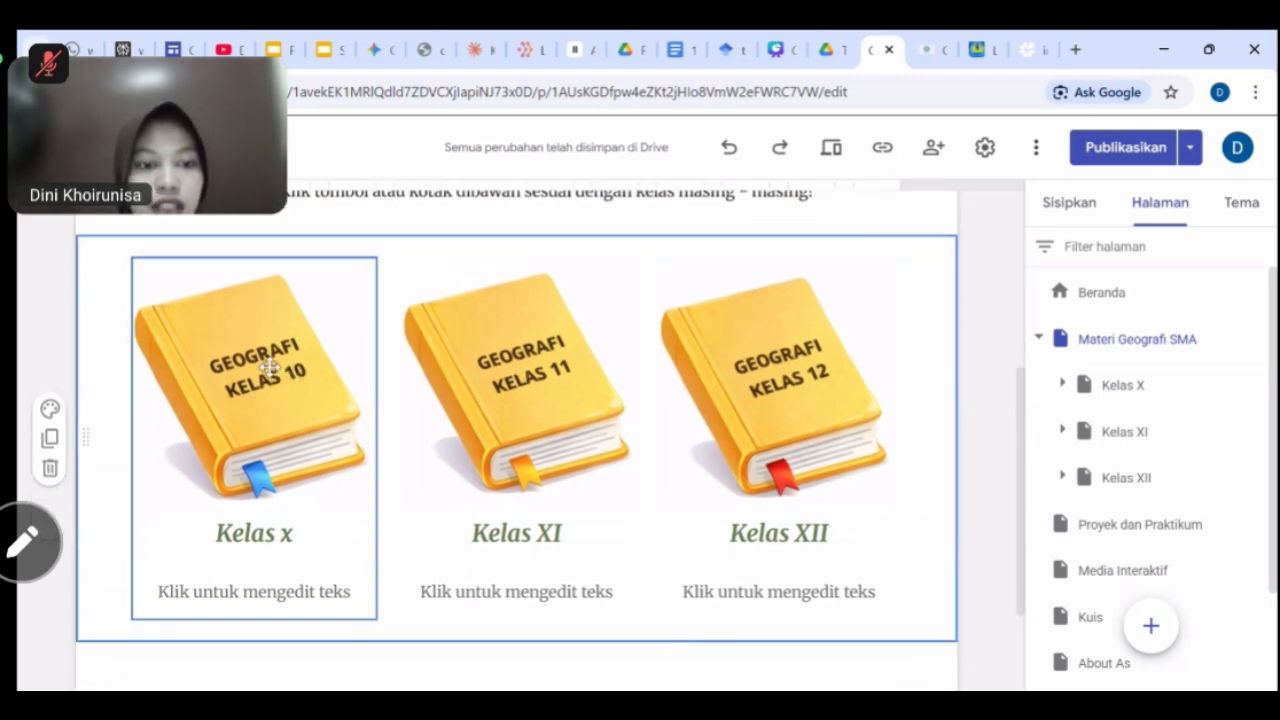
pyautogui.click(268, 366)
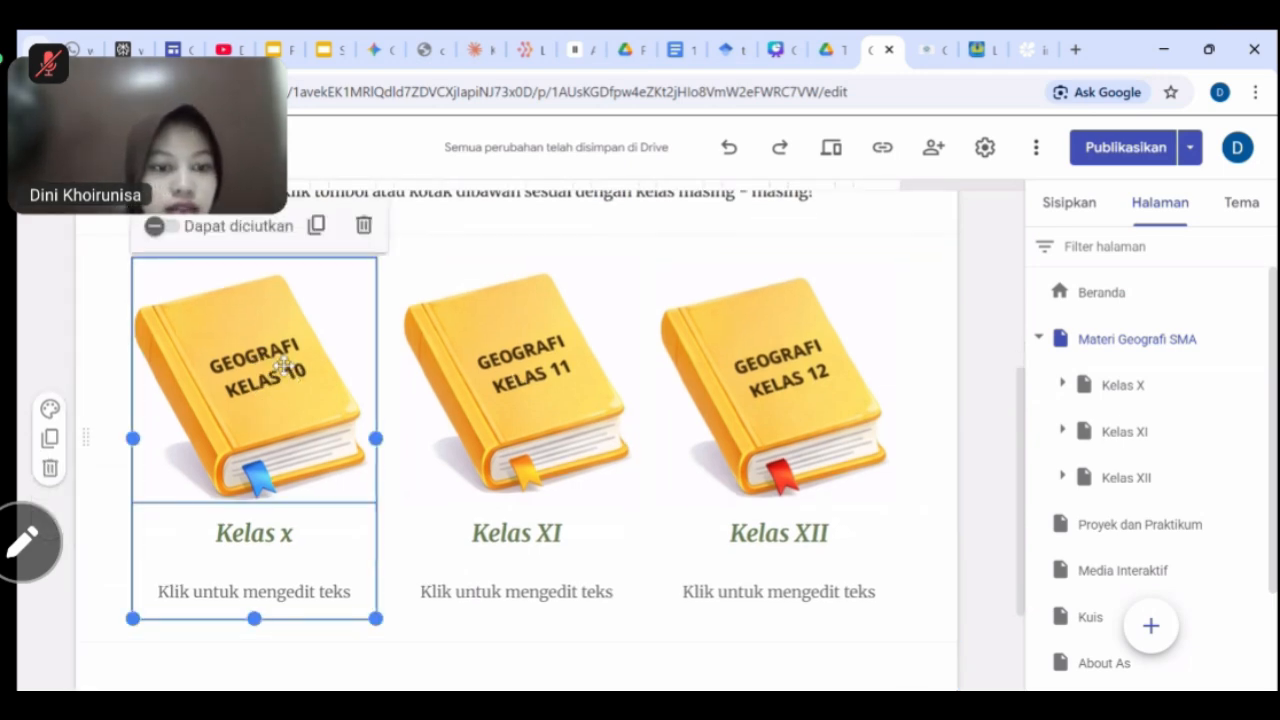
pyautogui.click(283, 365)
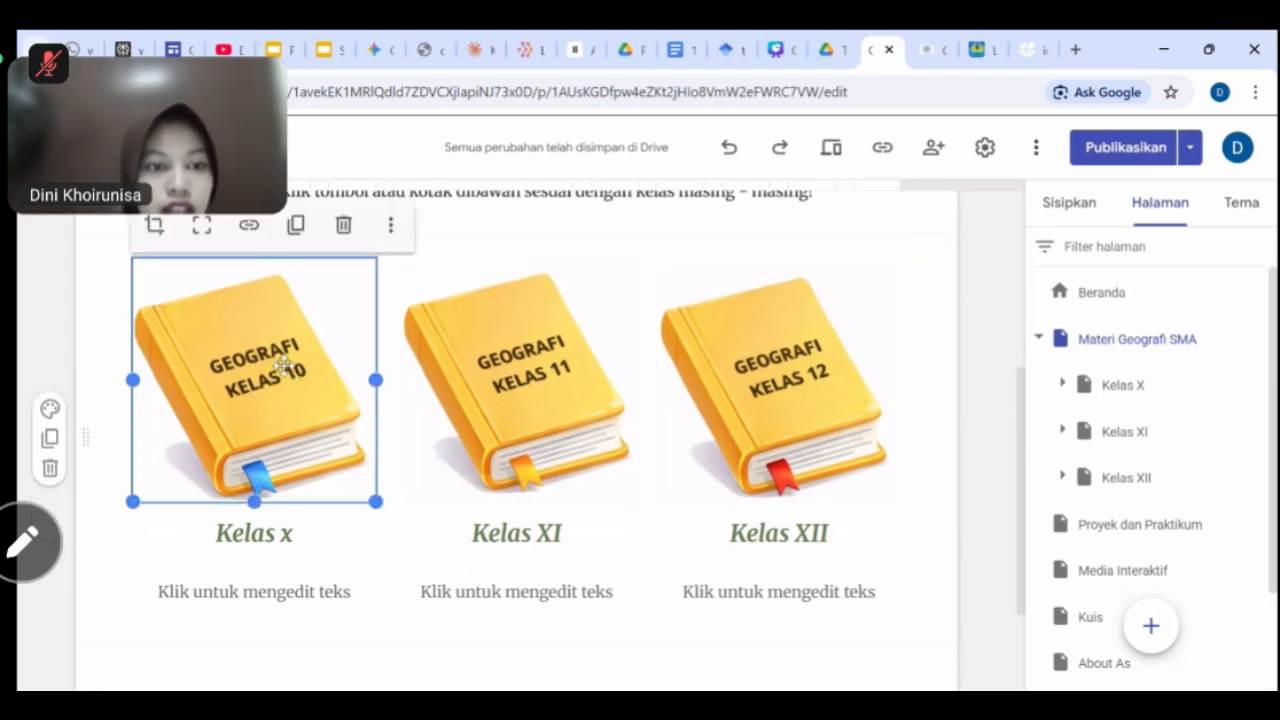
pyautogui.click(249, 227)
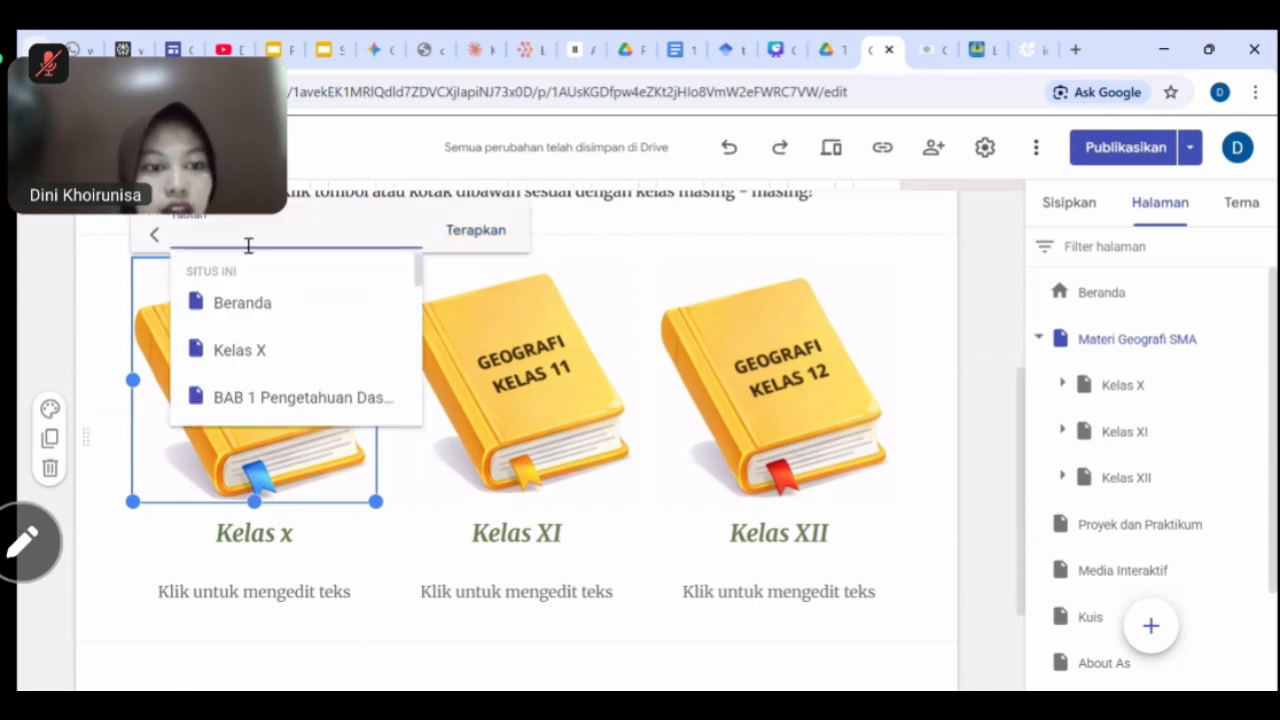
pyautogui.scroll(-1, 265, 350)
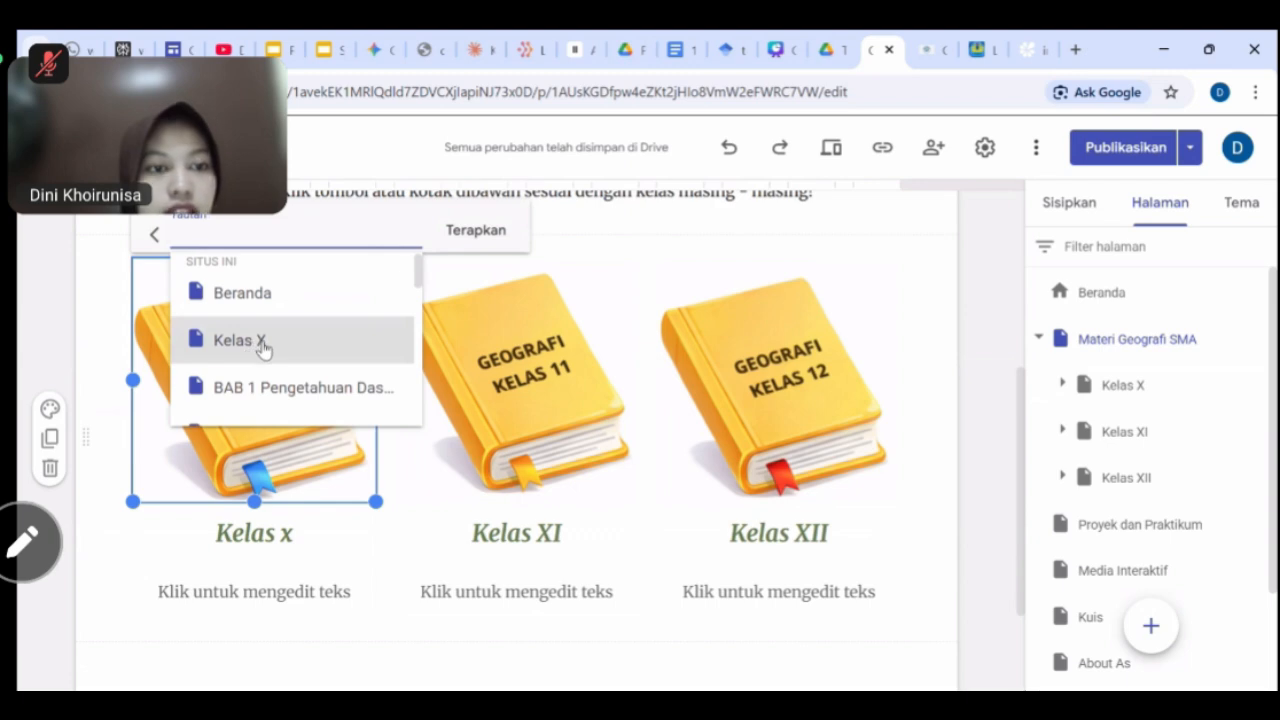
pyautogui.click(263, 345)
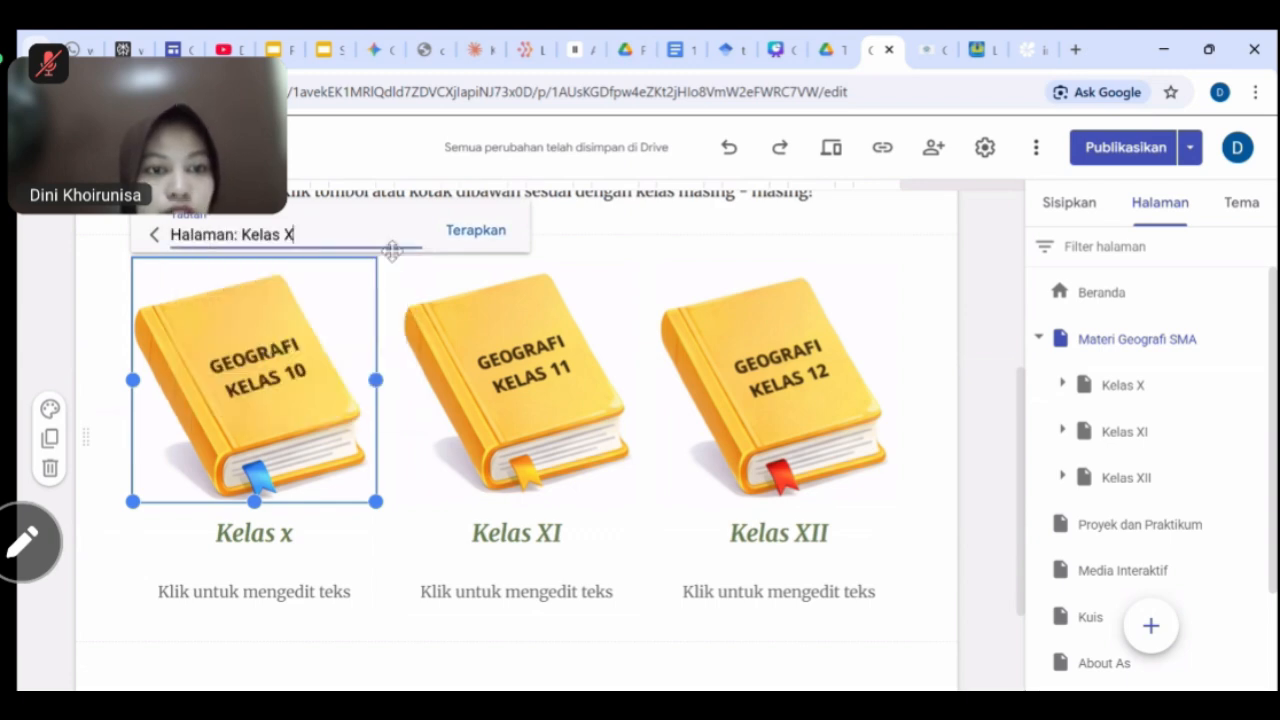
pyautogui.click(479, 231)
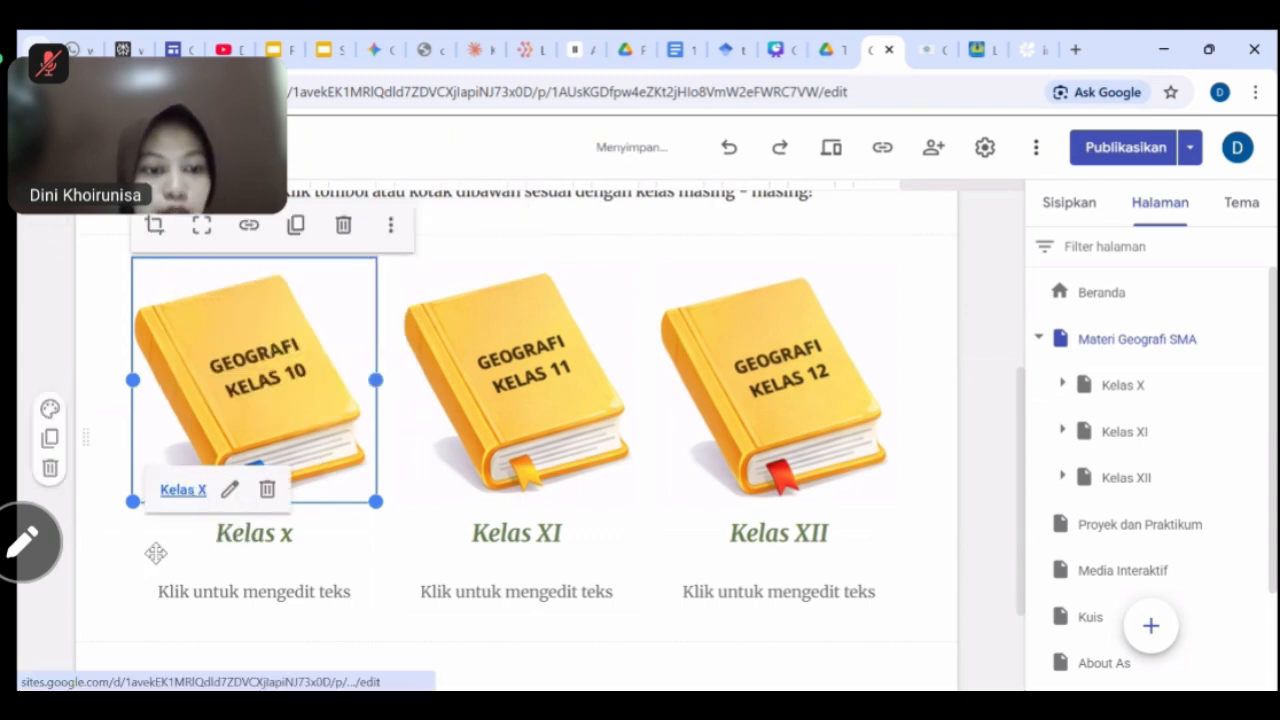
# Link the Kelas 11 book image to the Kelas XI page.
pyautogui.click(559, 376)
pyautogui.click(513, 224)
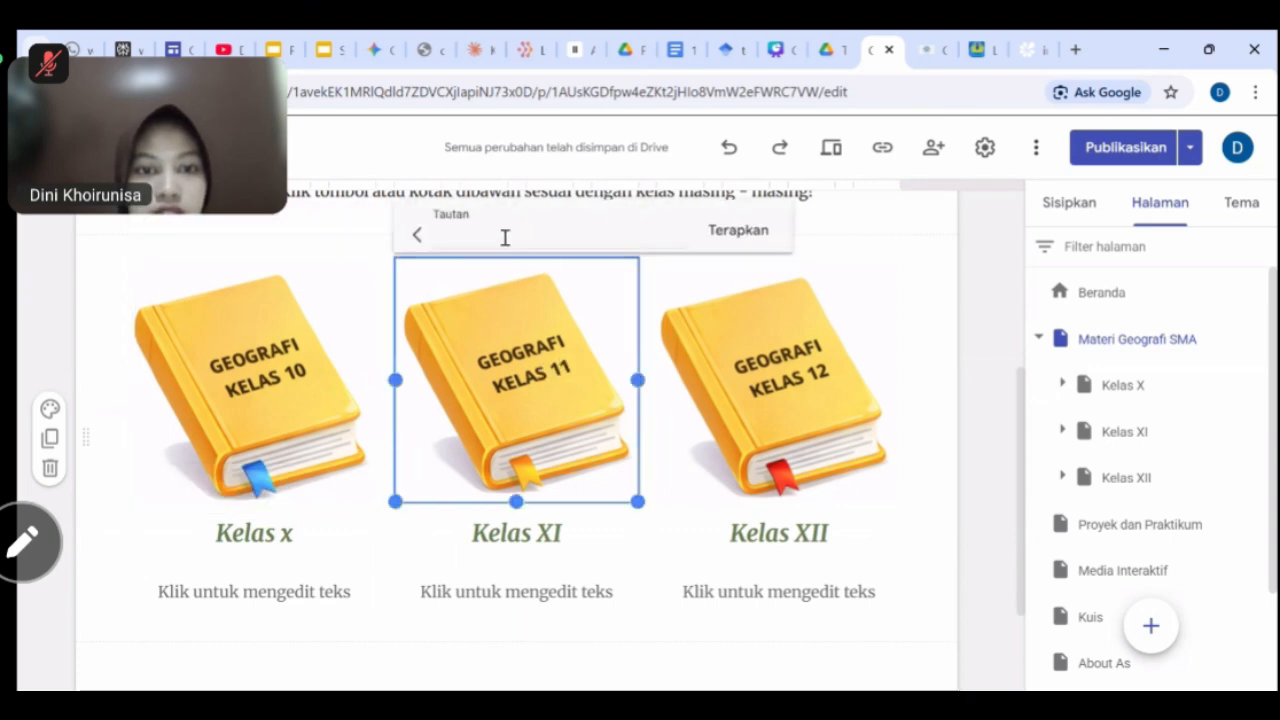
pyautogui.click(533, 229)
pyautogui.scroll(-3, 531, 355)
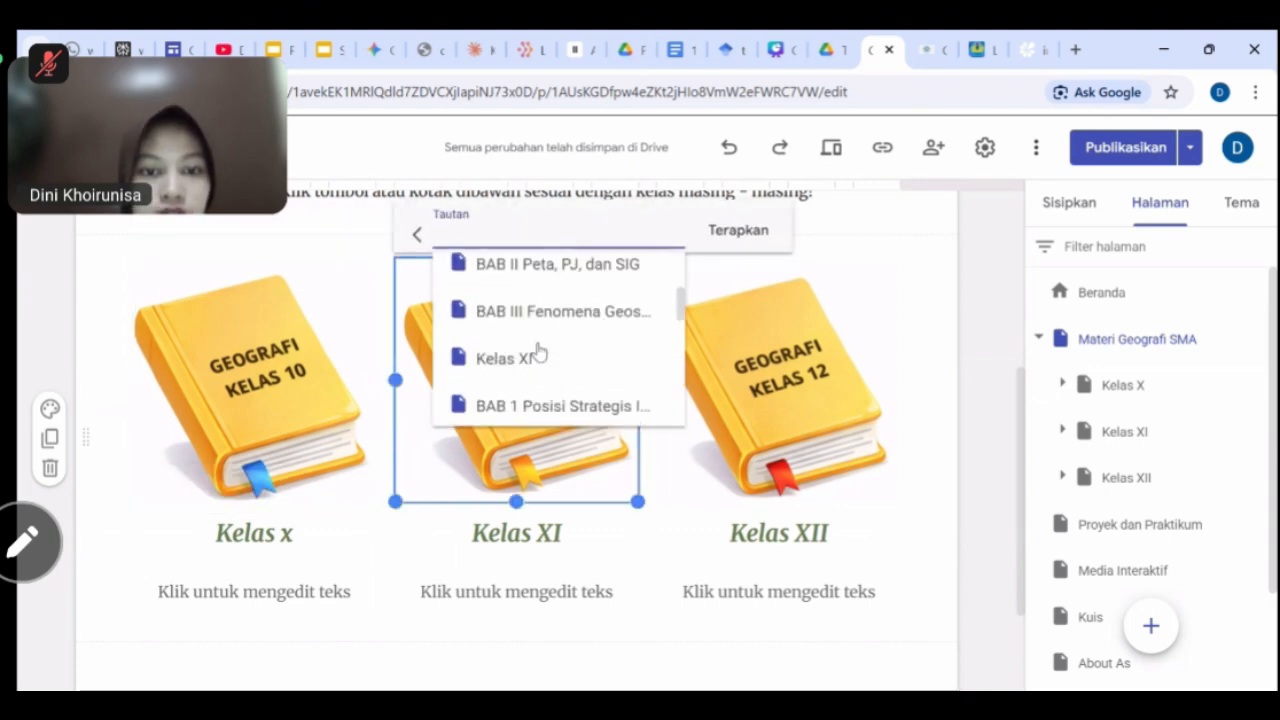
pyautogui.scroll(1, 535, 340)
pyautogui.click(531, 326)
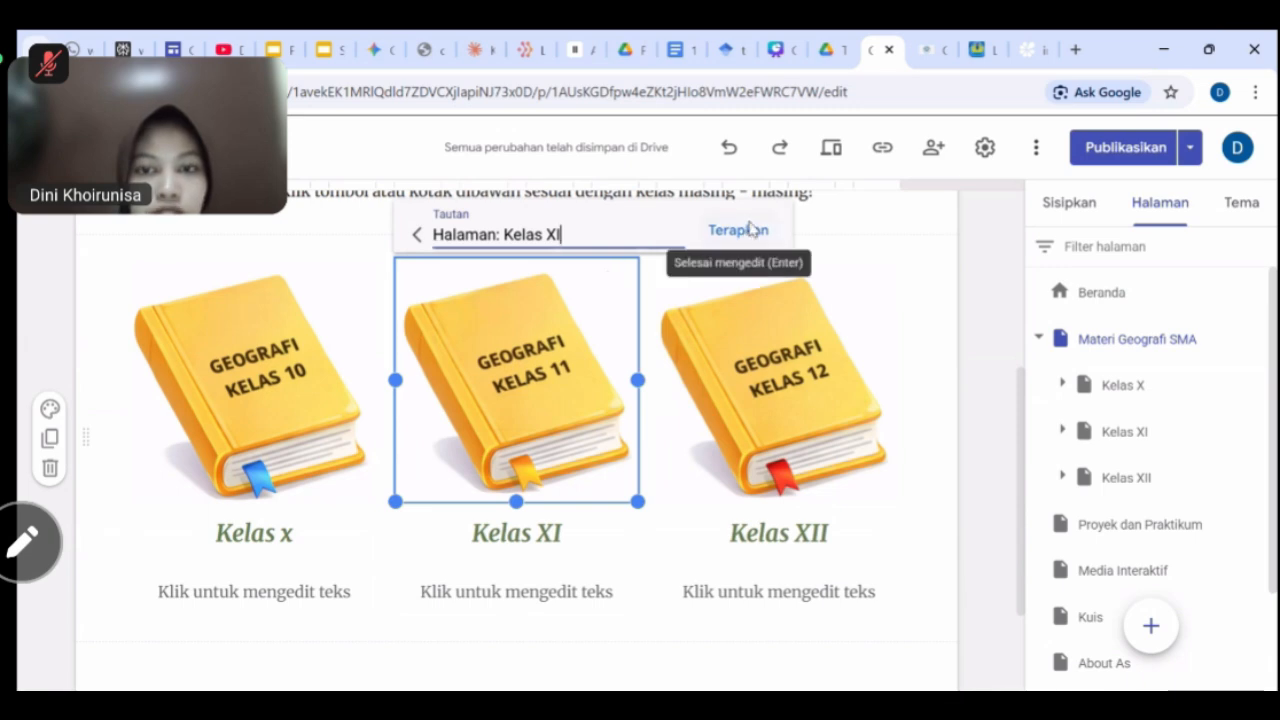
pyautogui.click(746, 234)
# Link the Kelas 12 book image to the Kelas XII page.
pyautogui.click(808, 402)
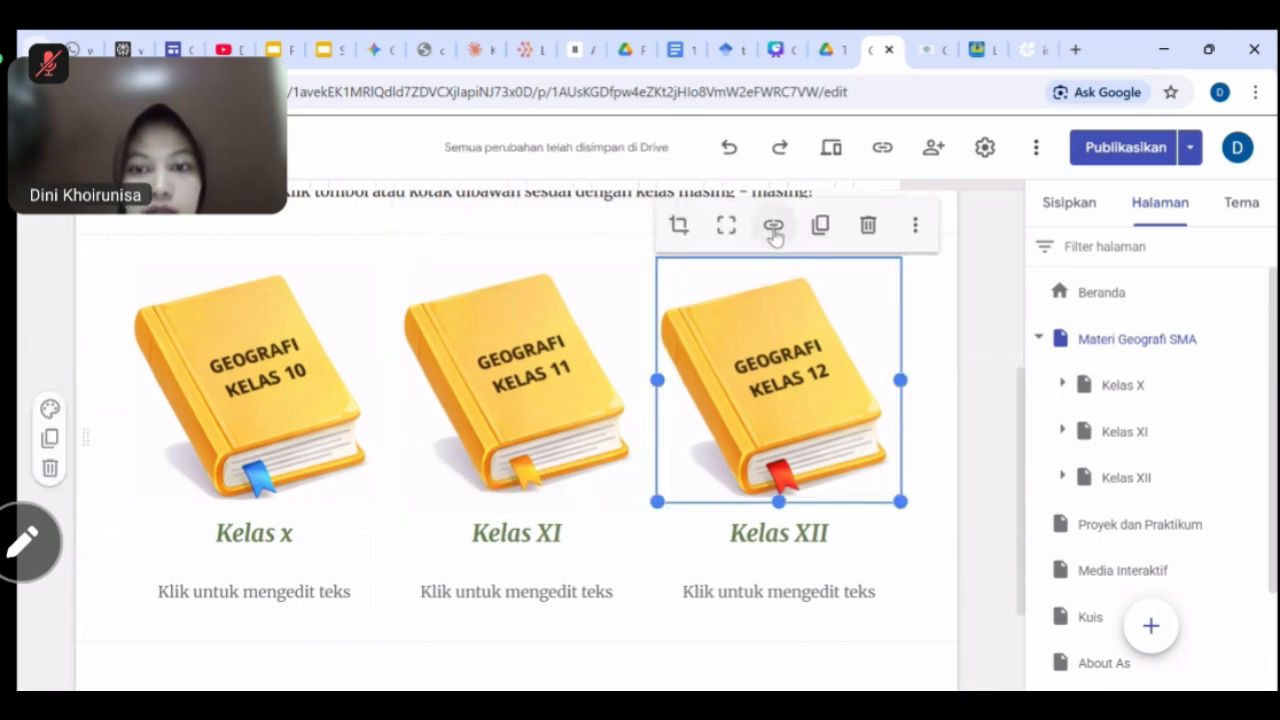
pyautogui.click(775, 228)
pyautogui.click(731, 231)
pyautogui.scroll(-5, 753, 395)
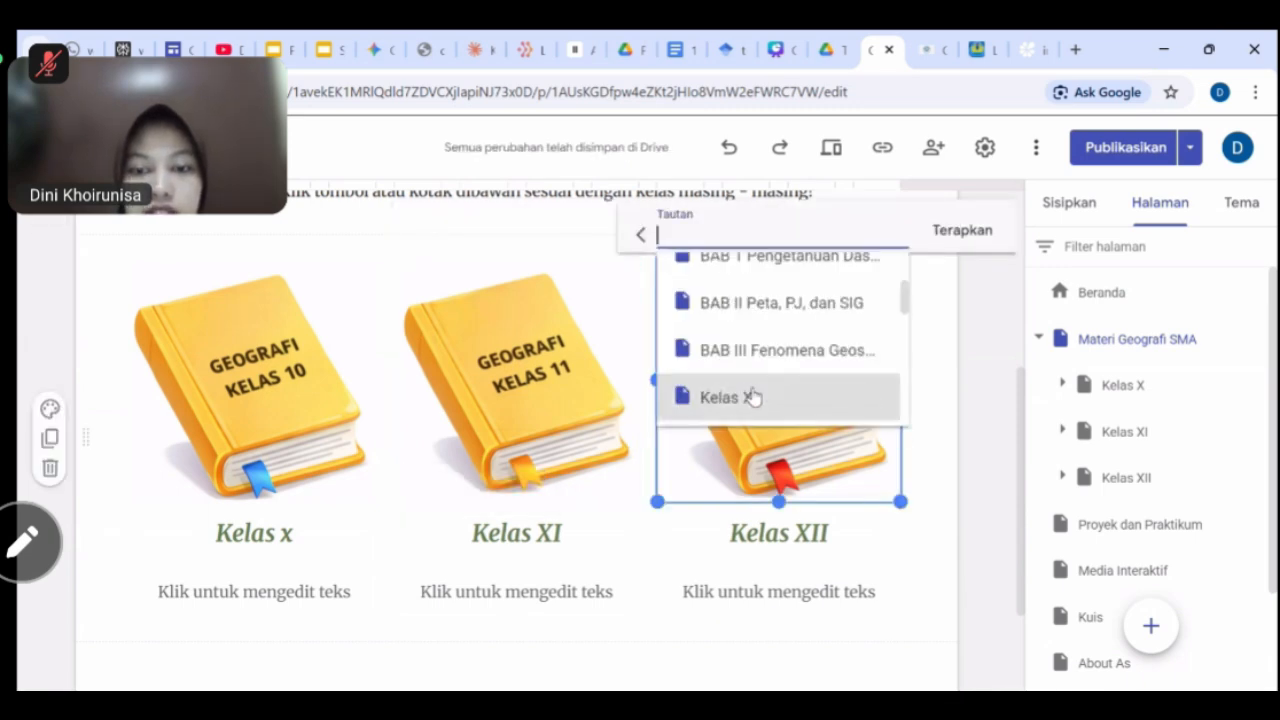
pyautogui.scroll(-3, 753, 395)
pyautogui.click(749, 318)
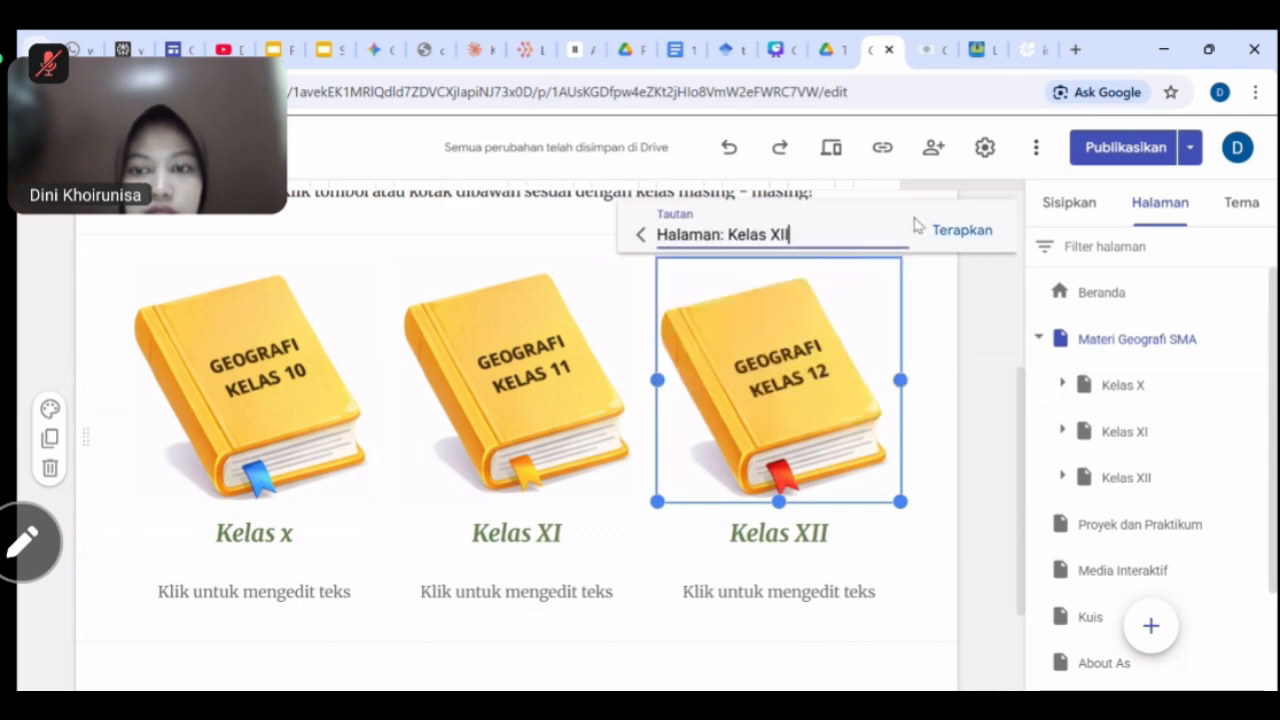
pyautogui.click(962, 231)
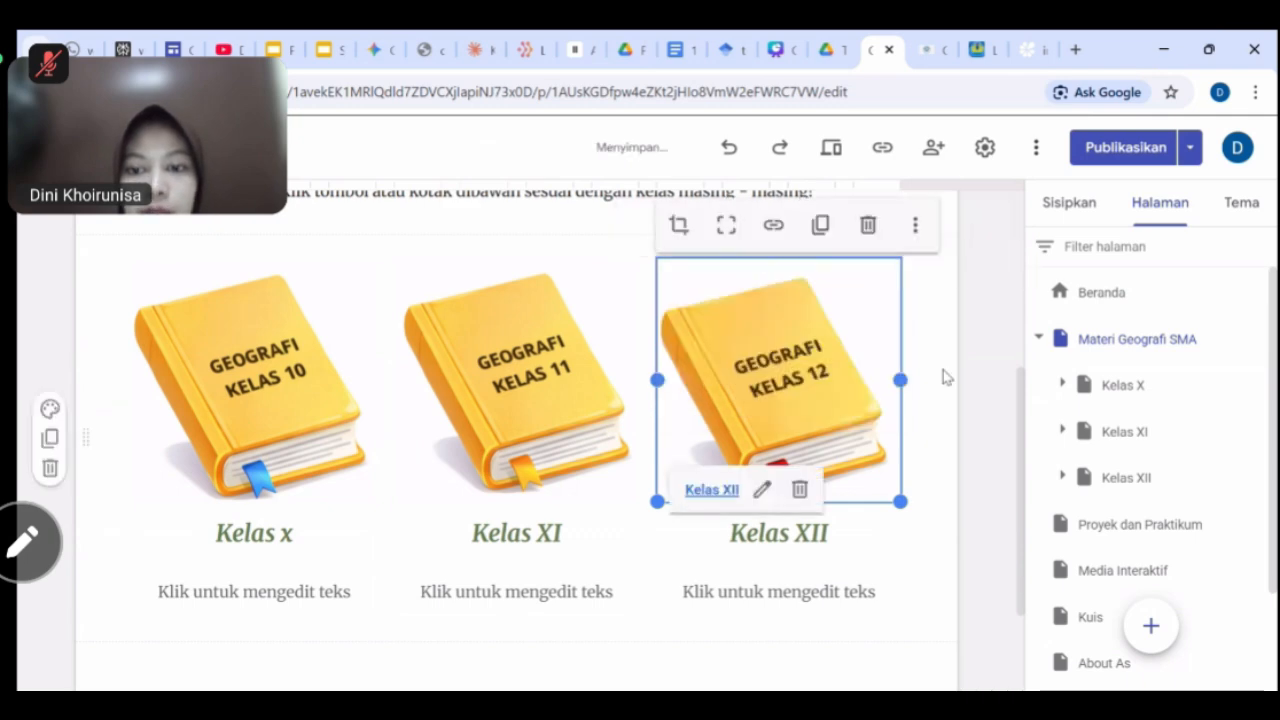
pyautogui.click(993, 387)
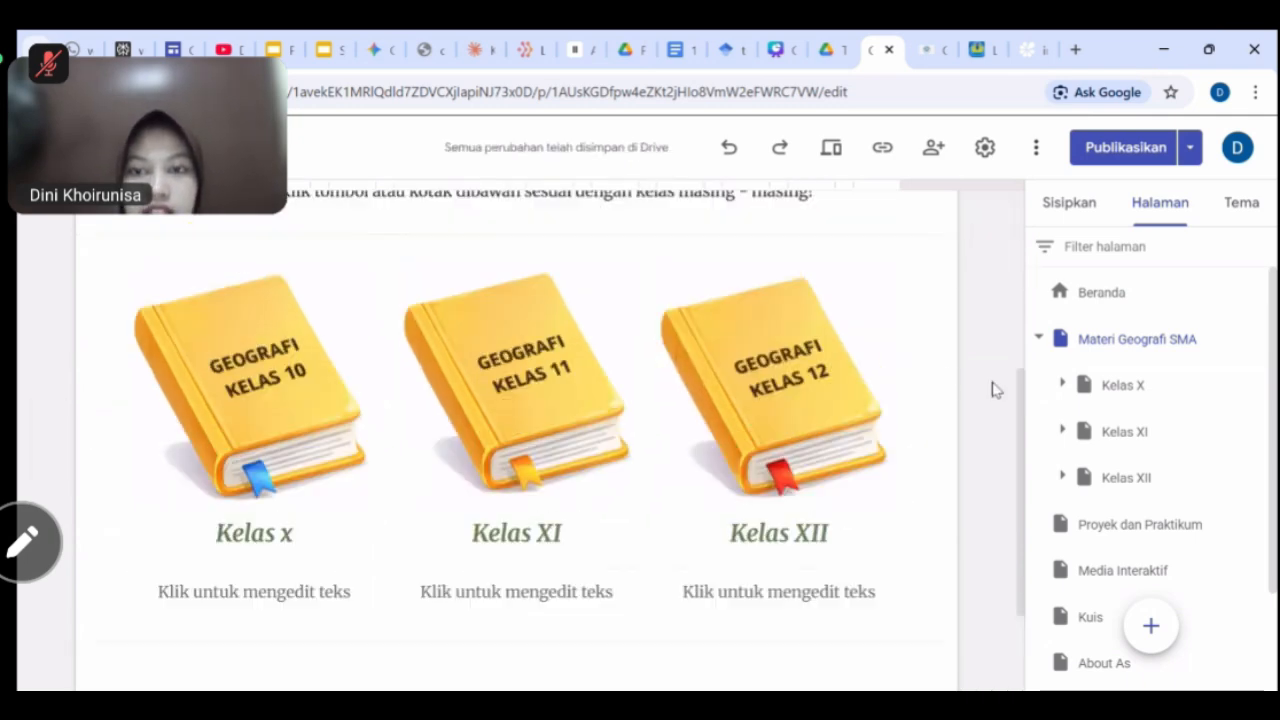
# In preview, test the Kelas 10 book link, visit Kelas XI, then return to the editor.
pyautogui.click(830, 150)
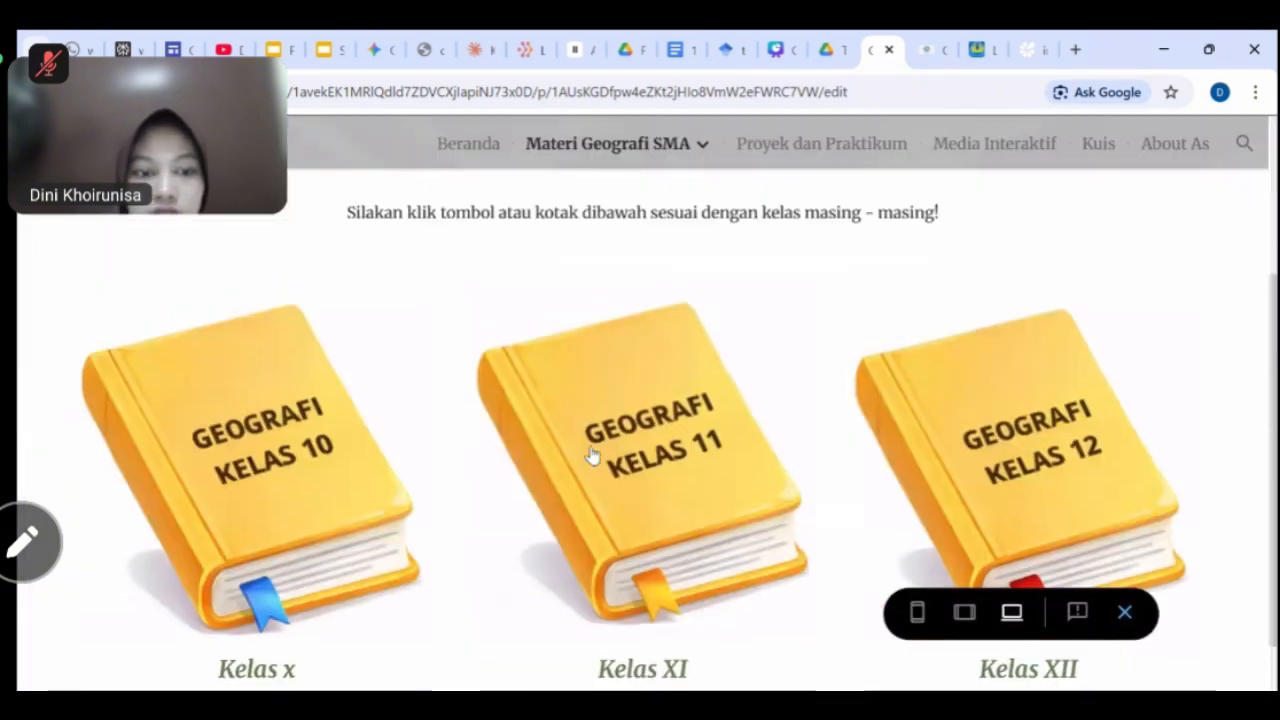
pyautogui.scroll(-1, 280, 452)
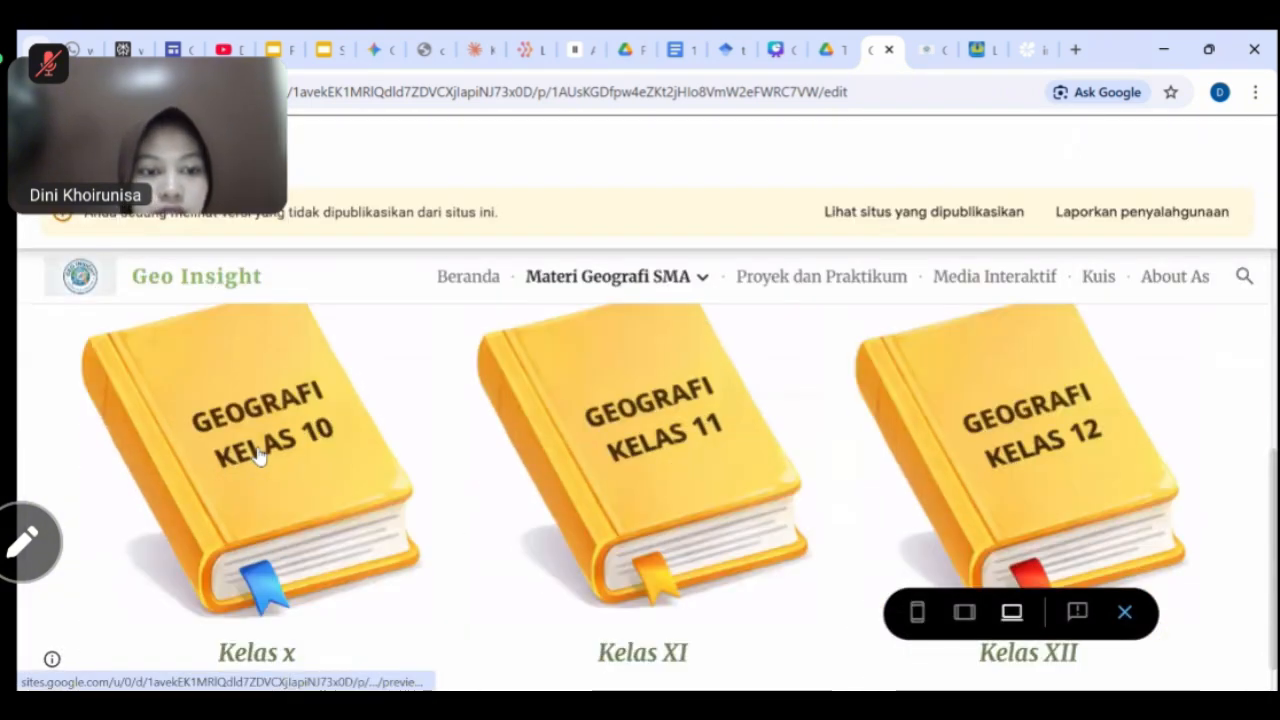
pyautogui.click(258, 456)
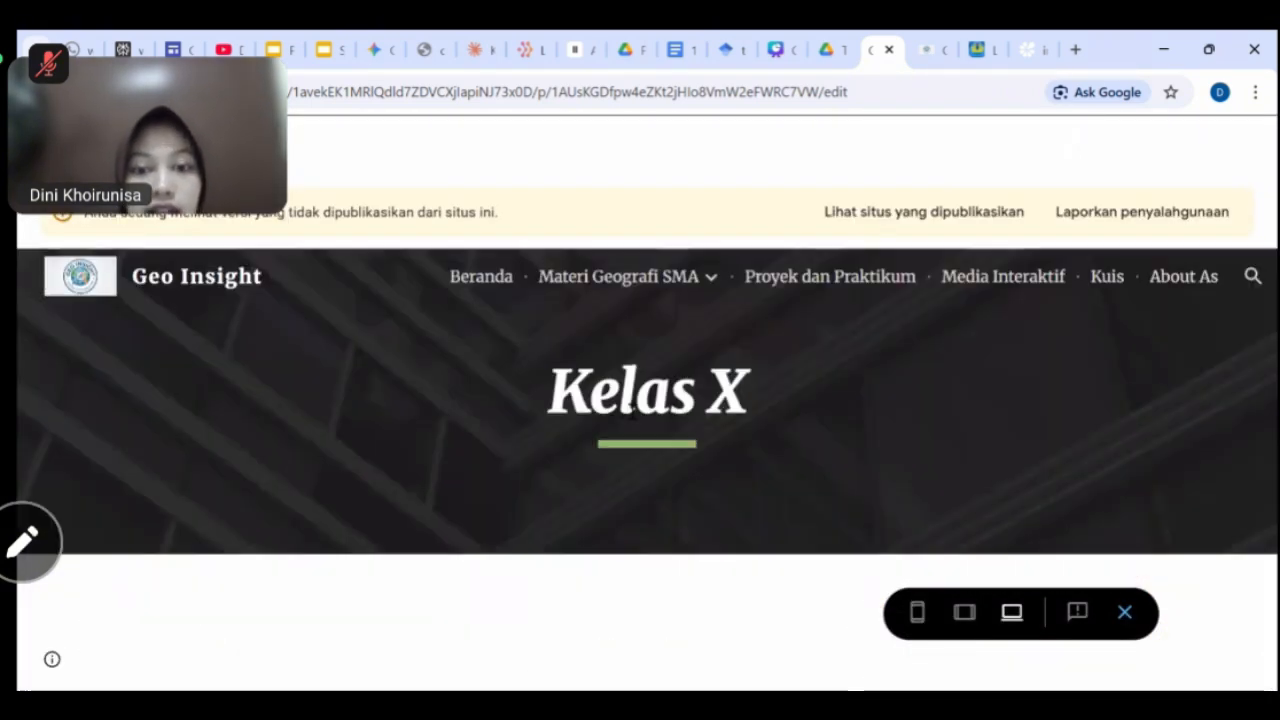
pyautogui.moveTo(618, 276)
pyautogui.click(568, 363)
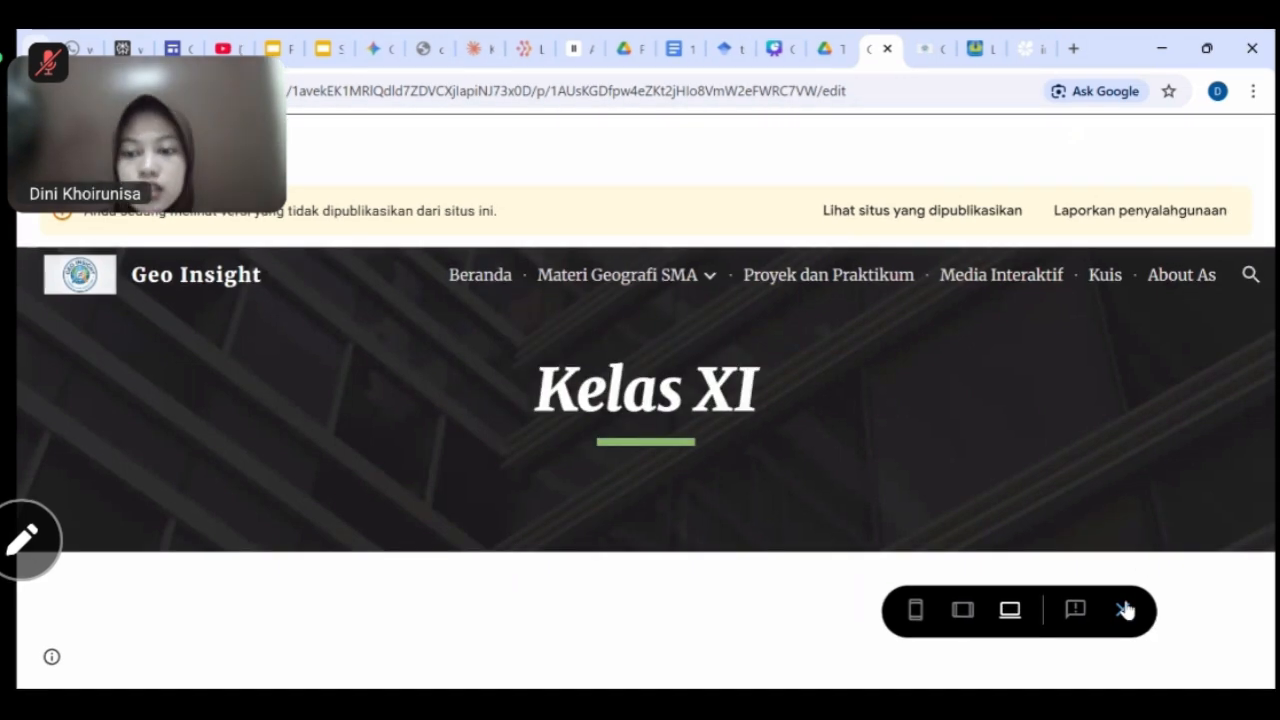
pyautogui.click(1125, 610)
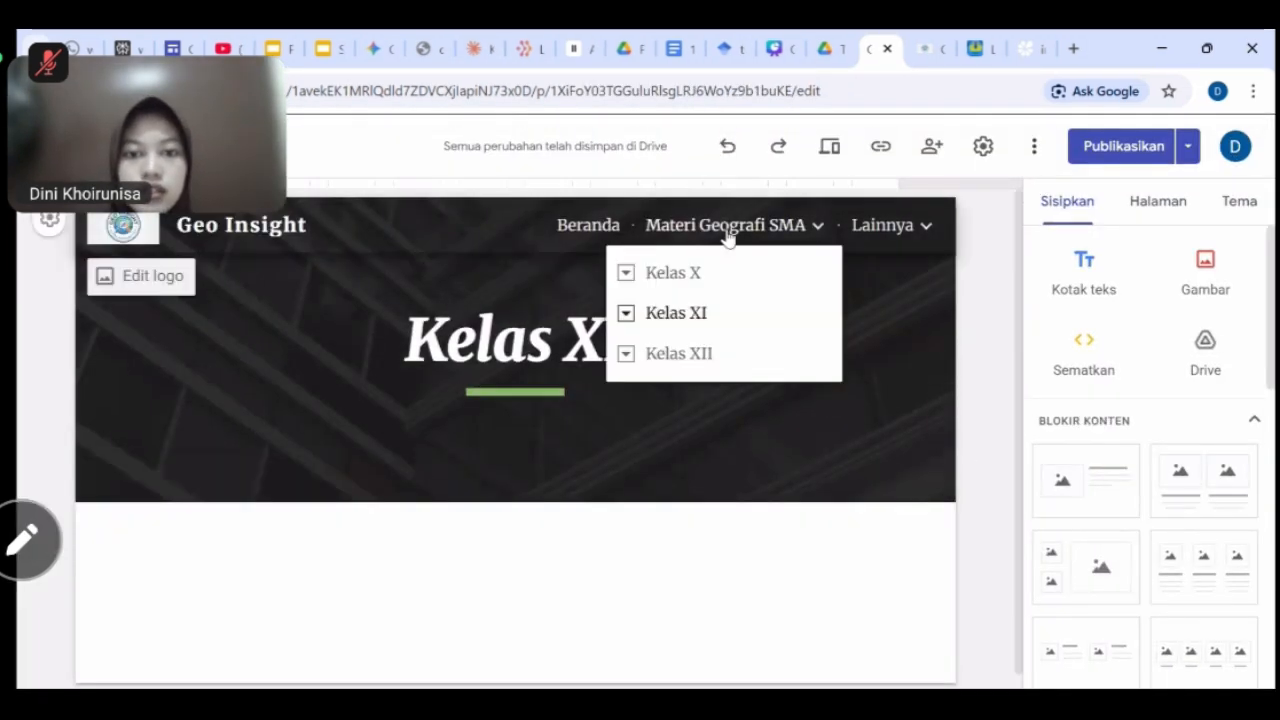
# Go to Materi Geografi SMA > Kelas XI > BAB 1 and insert a text box below the header.
pyautogui.click(728, 230)
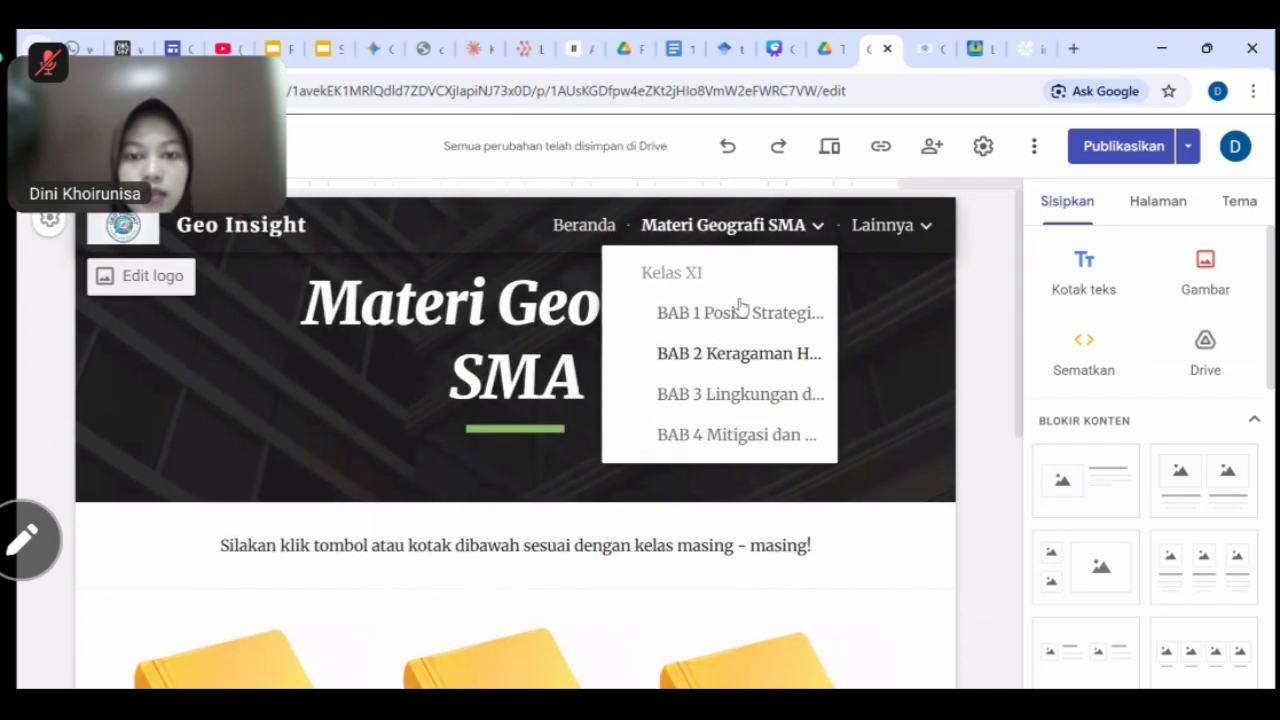
pyautogui.click(733, 314)
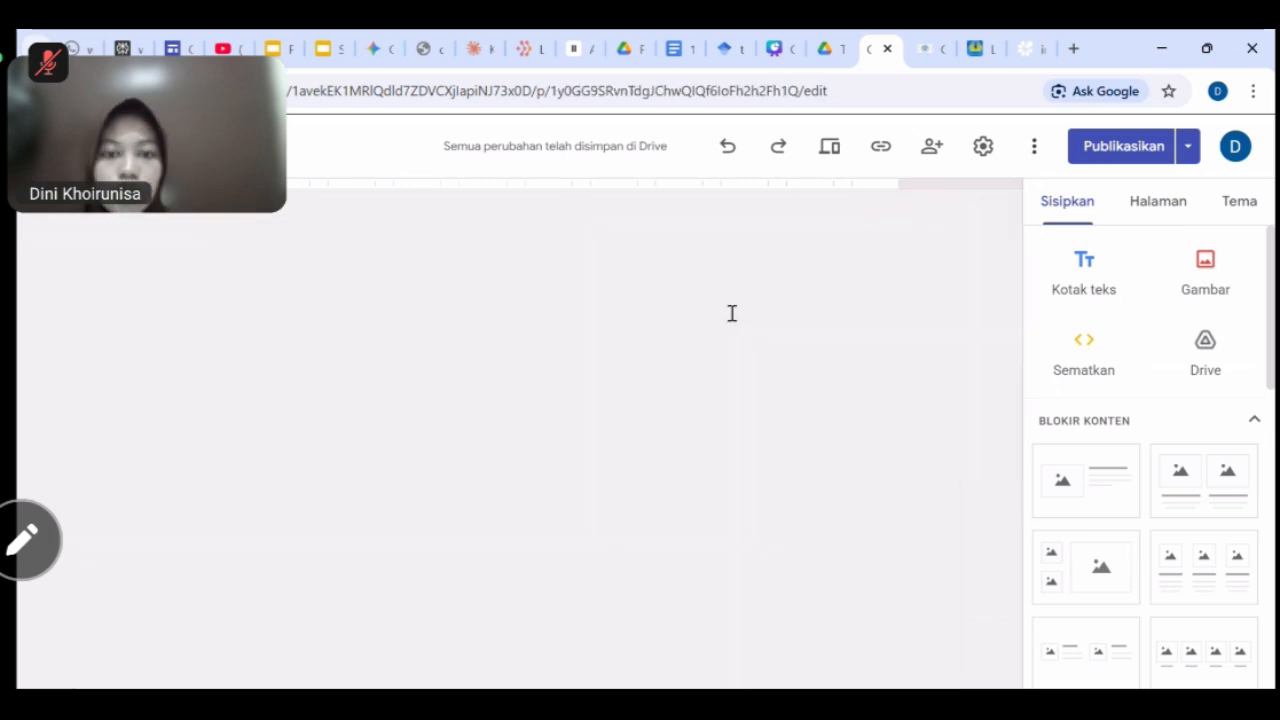
pyautogui.scroll(-3, 735, 386)
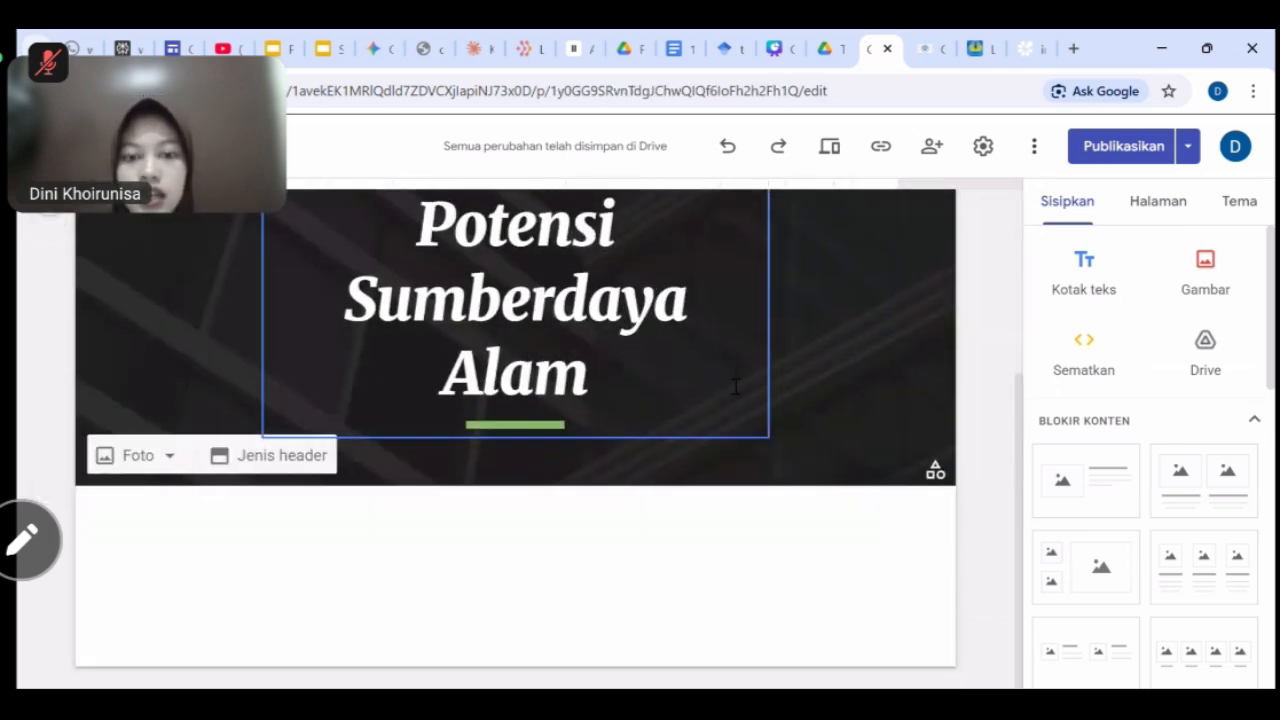
pyautogui.scroll(3, 735, 386)
pyautogui.scroll(-3, 735, 386)
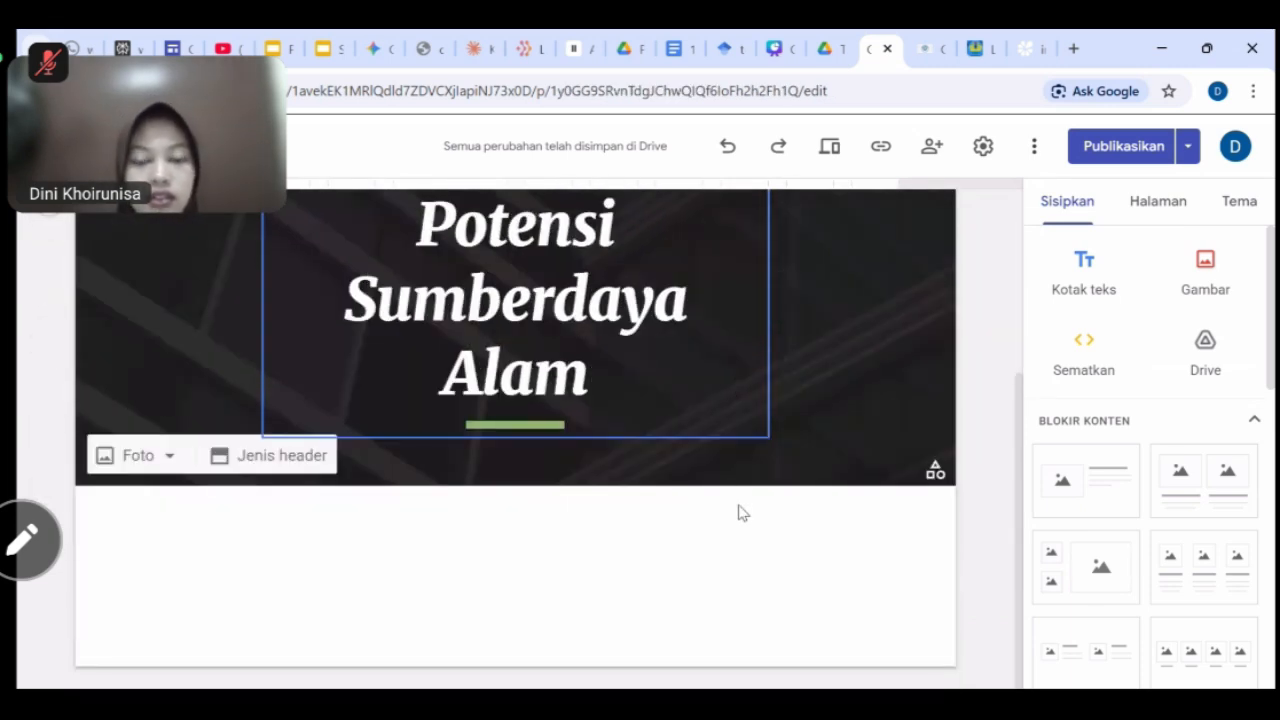
pyautogui.click(1083, 283)
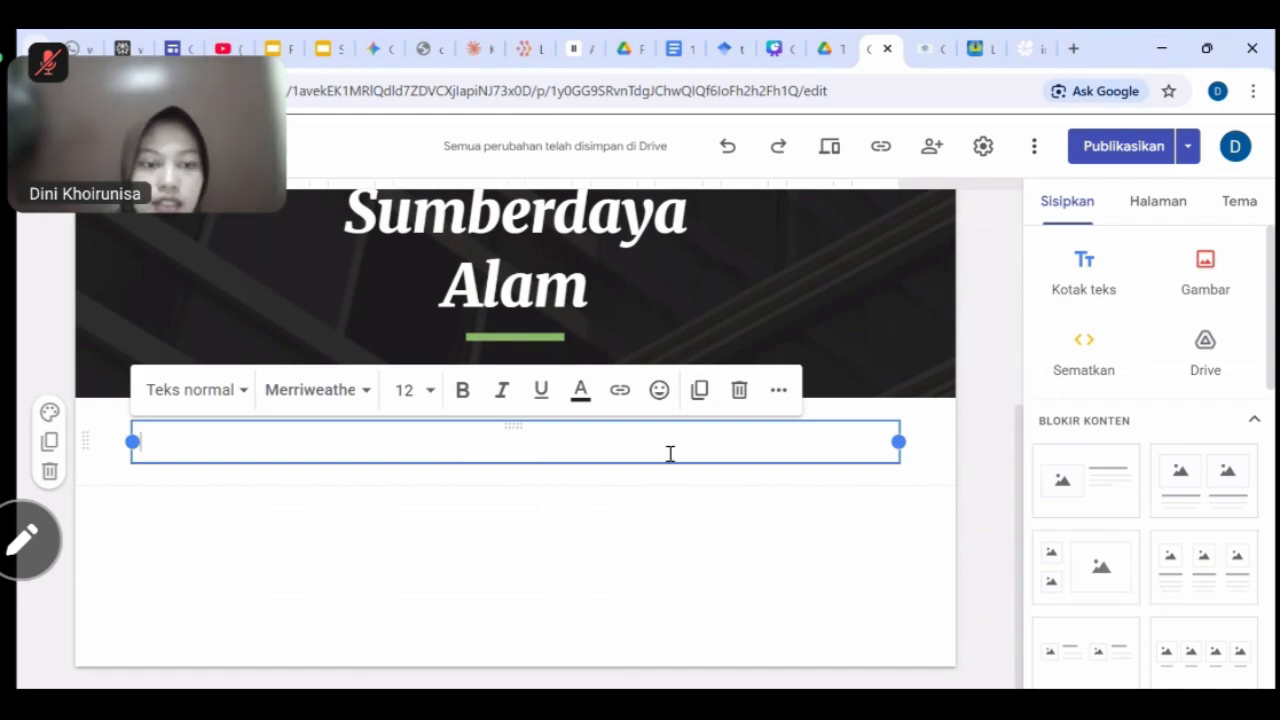
# Paste the tropical-climate article text into the new text box.
pyautogui.hotkey('ctrl', 'v')
pyautogui.scroll(10, 670, 453)
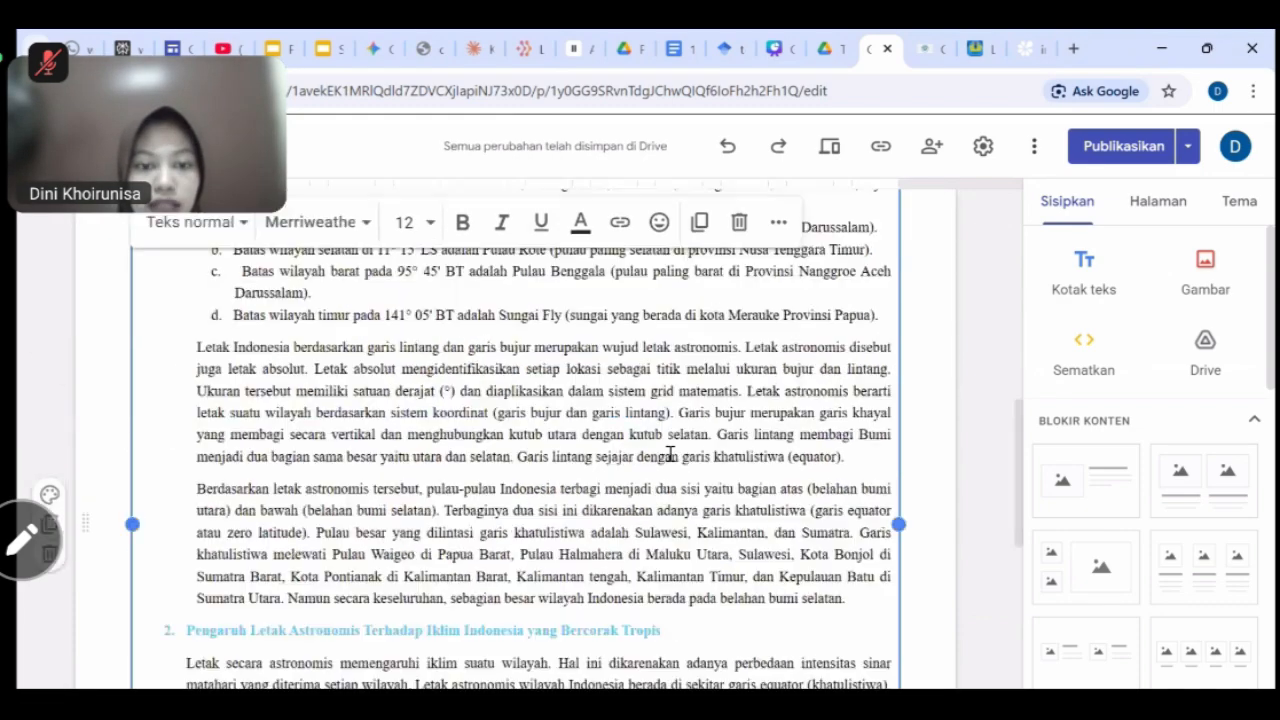
pyautogui.scroll(3, 670, 453)
pyautogui.click(931, 455)
pyautogui.scroll(-8, 664, 523)
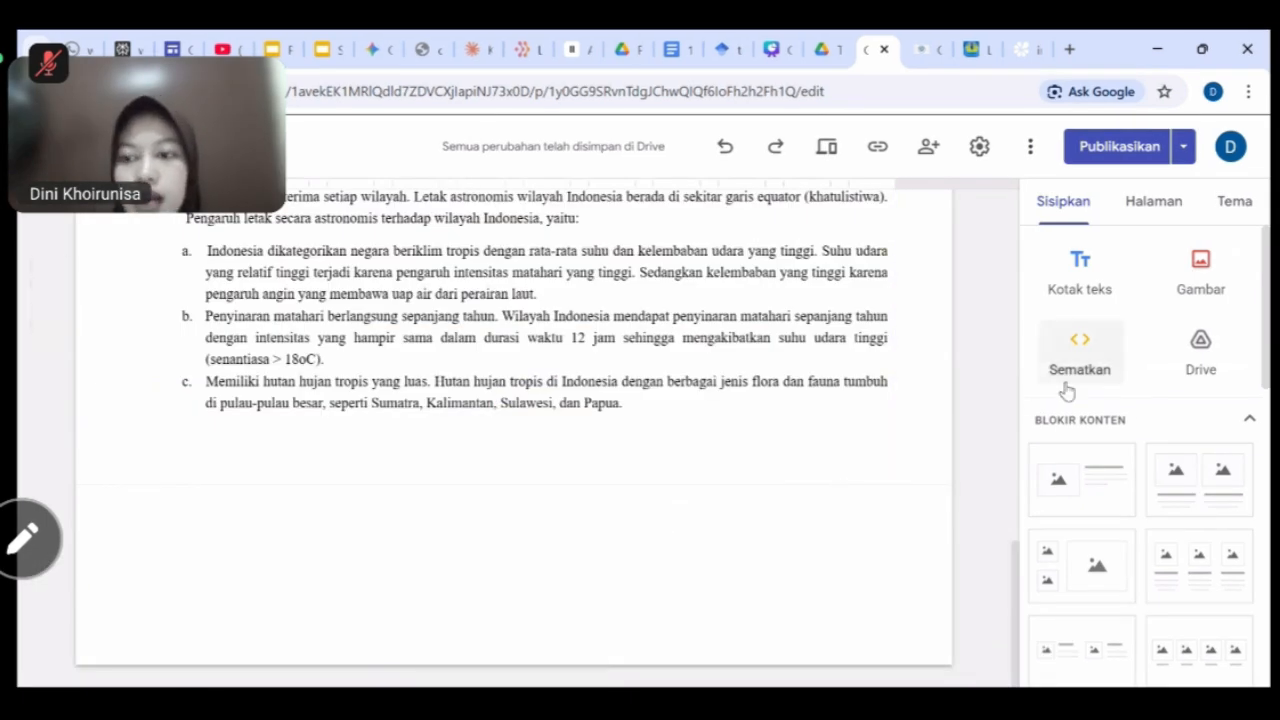
pyautogui.click(1201, 272)
pyautogui.click(1212, 335)
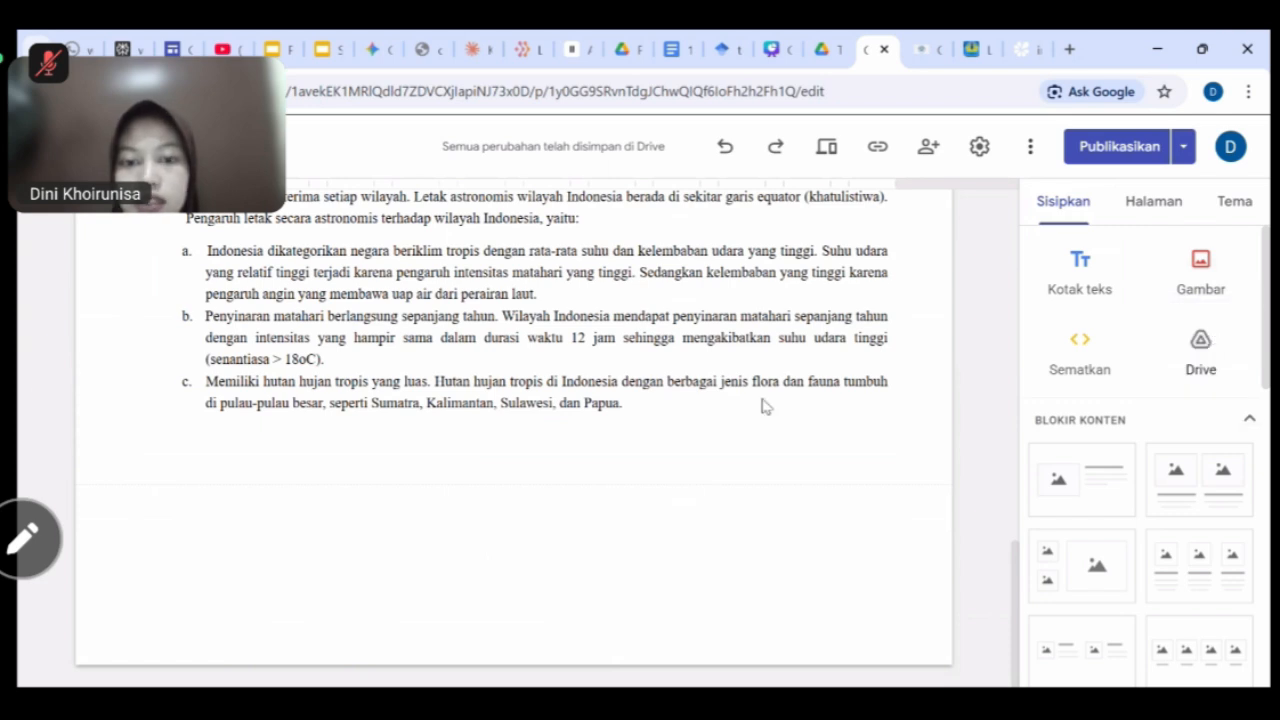
pyautogui.scroll(-5, 390, 340)
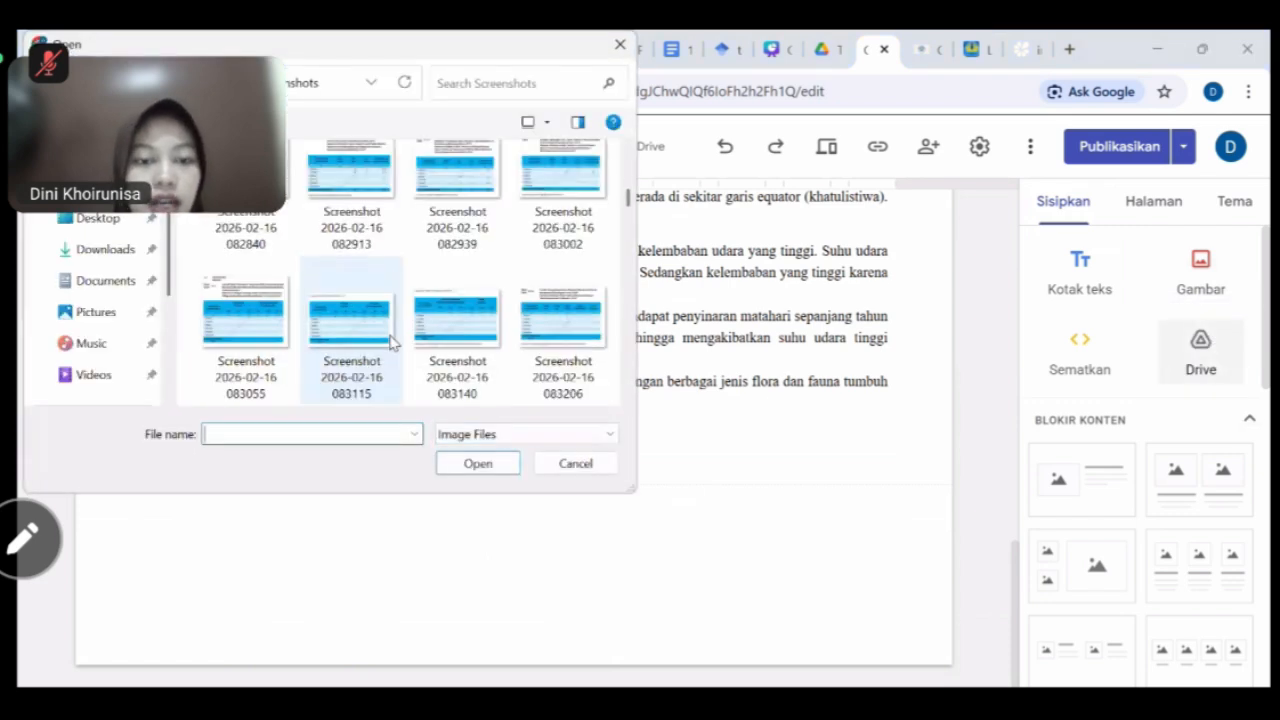
pyautogui.scroll(-4, 392, 342)
pyautogui.scroll(-10, 390, 342)
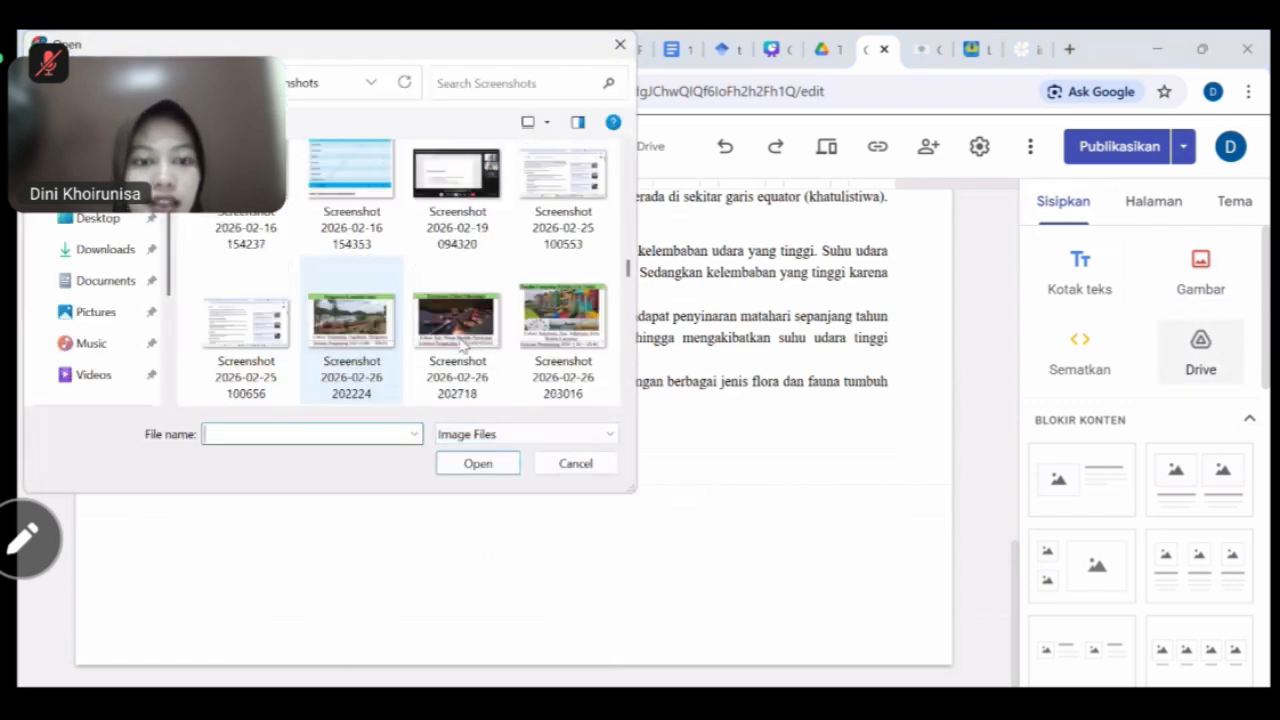
pyautogui.scroll(-2, 476, 346)
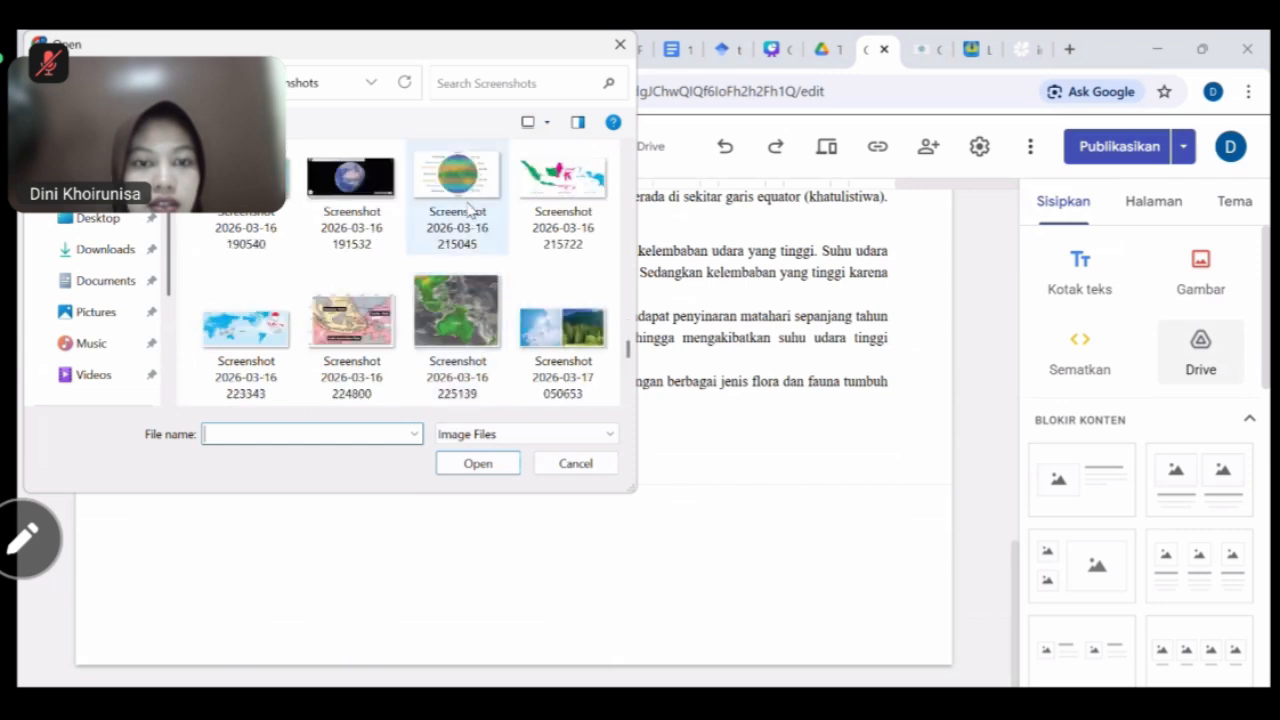
pyautogui.click(458, 185)
pyautogui.click(486, 466)
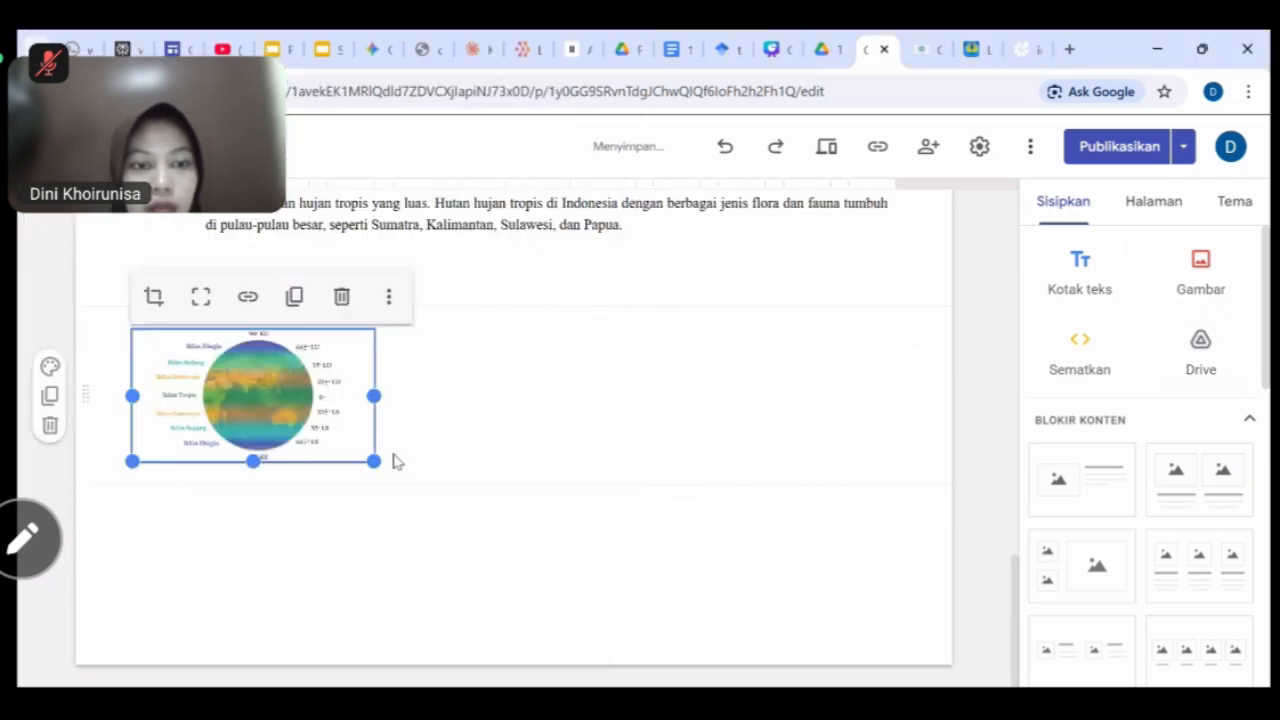
pyautogui.moveTo(376, 461); pyautogui.dragTo(425, 502)
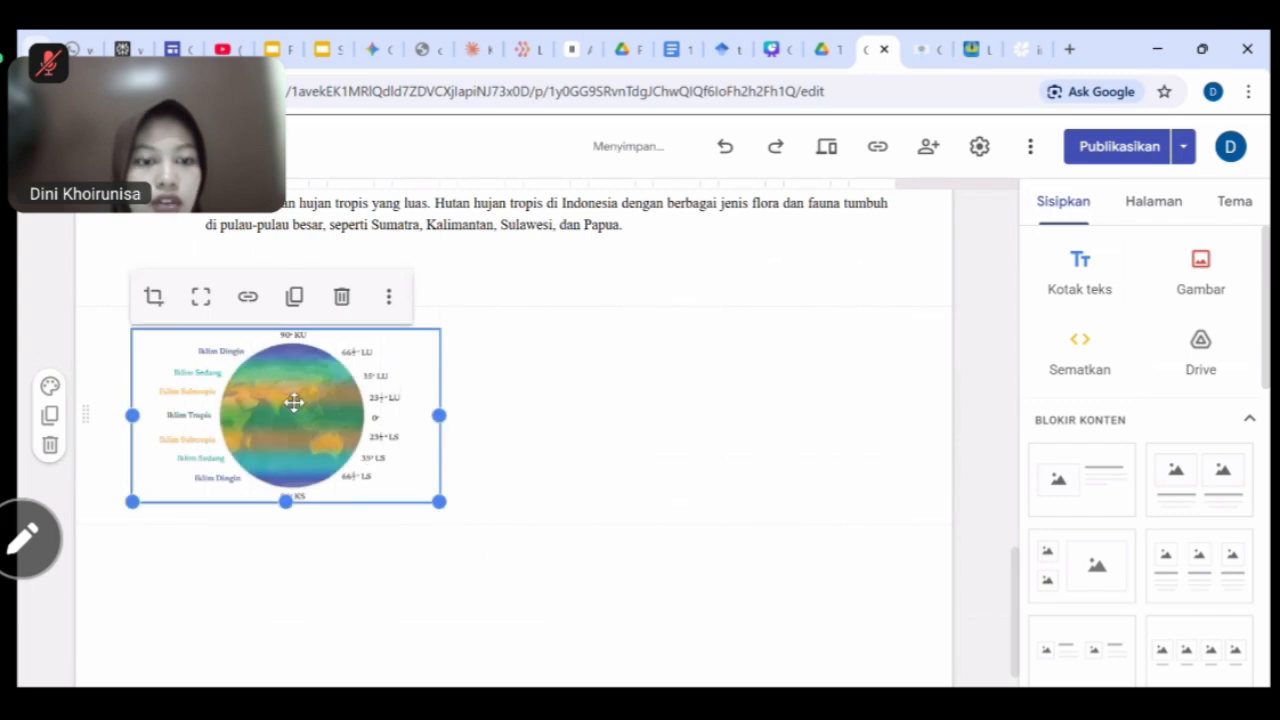
pyautogui.moveTo(290, 398); pyautogui.dragTo(540, 400)
pyautogui.moveTo(537, 398); pyautogui.dragTo(503, 389)
pyautogui.scroll(-2, 833, 528)
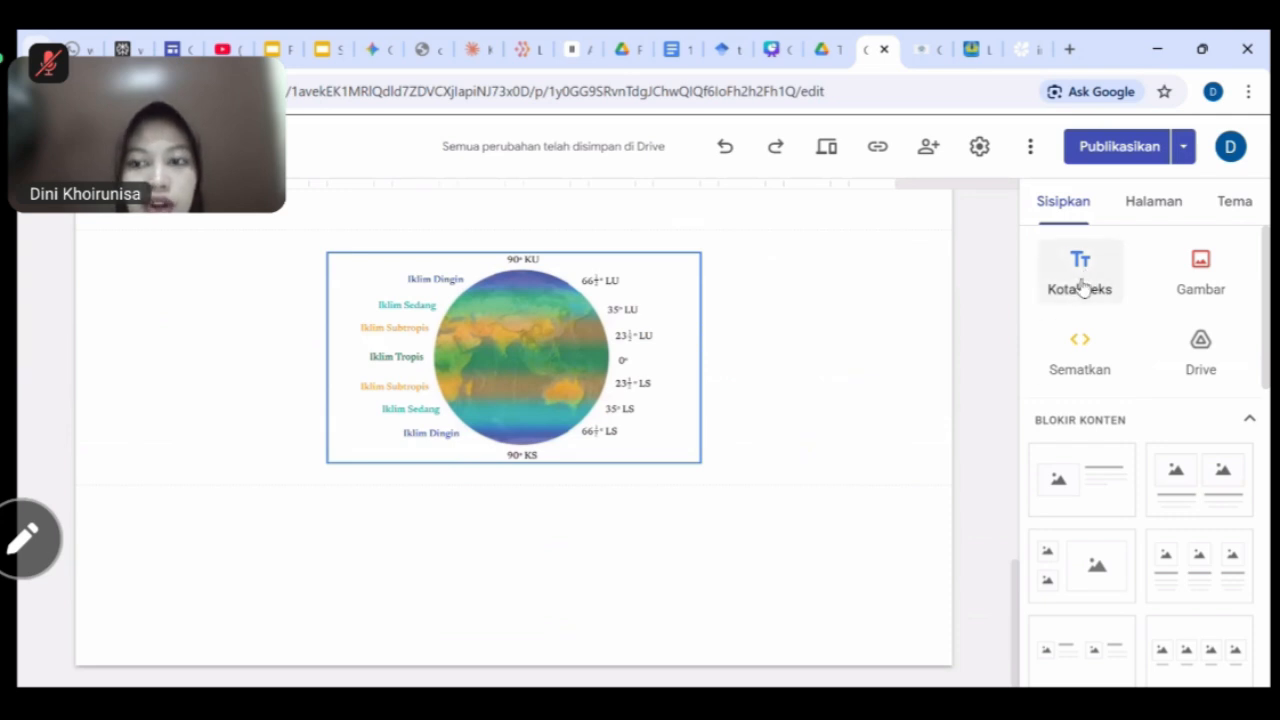
# Add a centre-aligned caption 'Gambar 1.1. Pembagian Iklim matahari' in a narrowed box below the globe.
pyautogui.click(1082, 287)
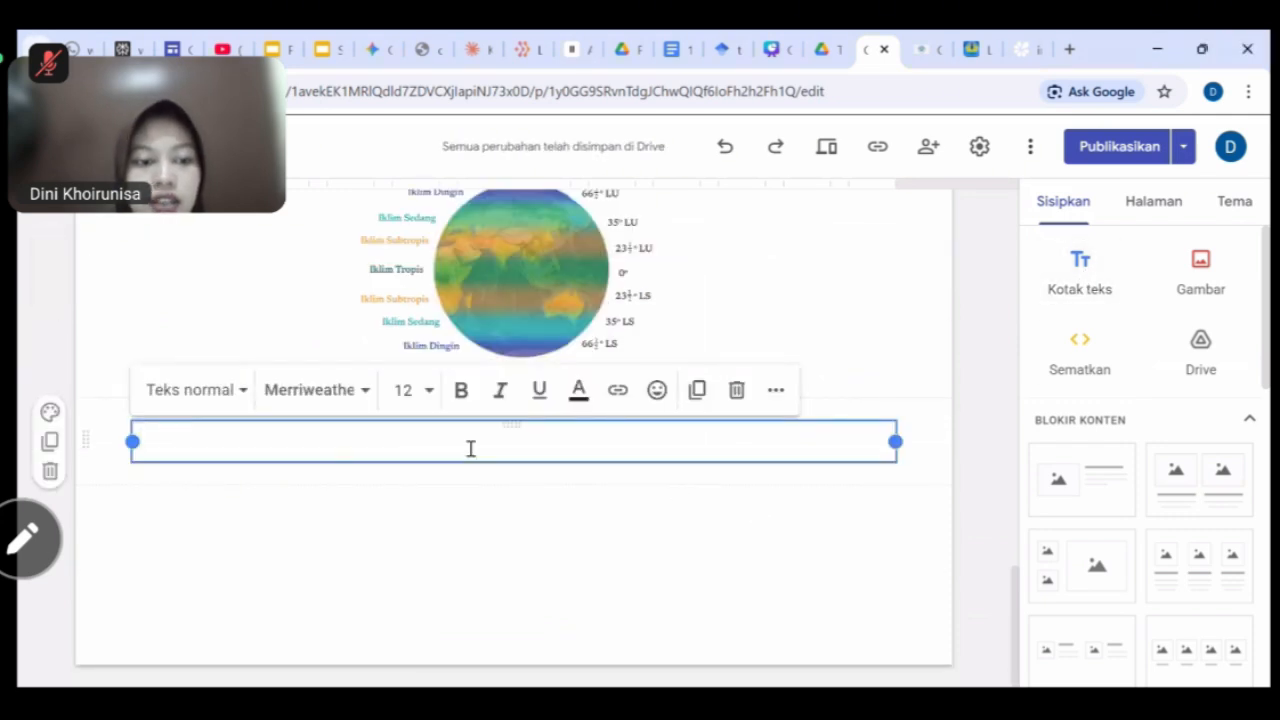
pyautogui.write('g')
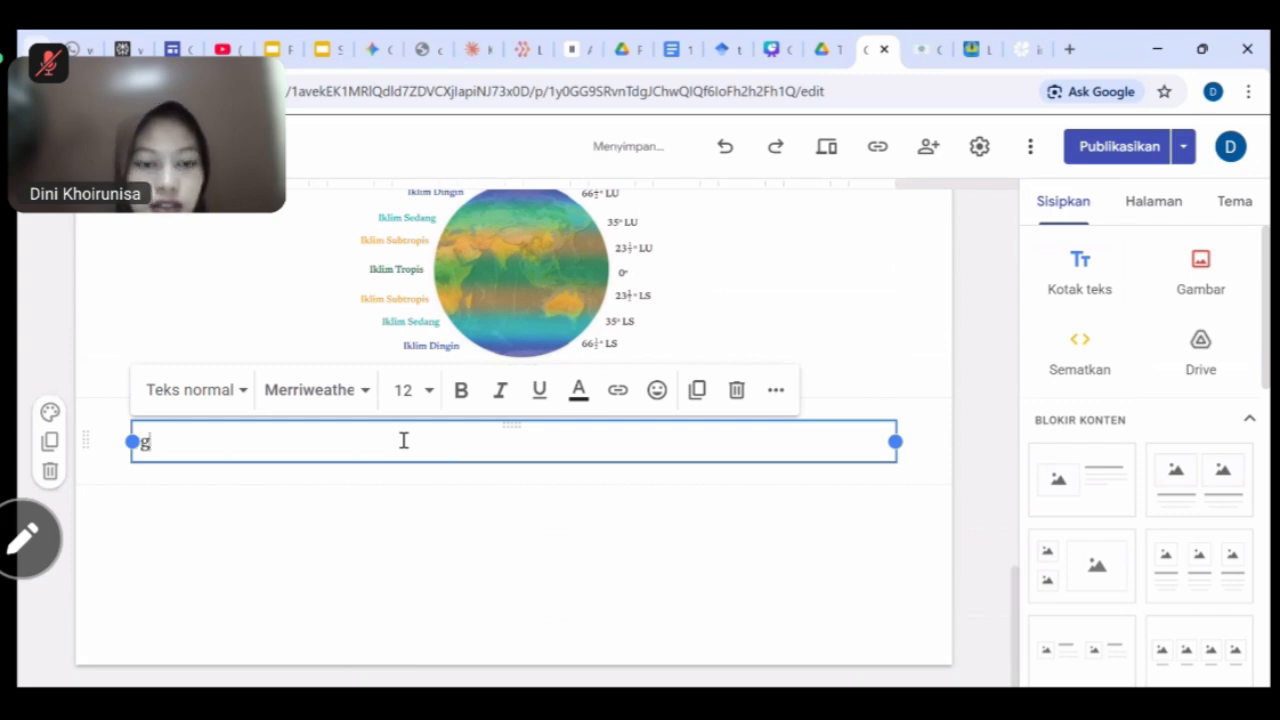
pyautogui.write('Gambar 1.1')
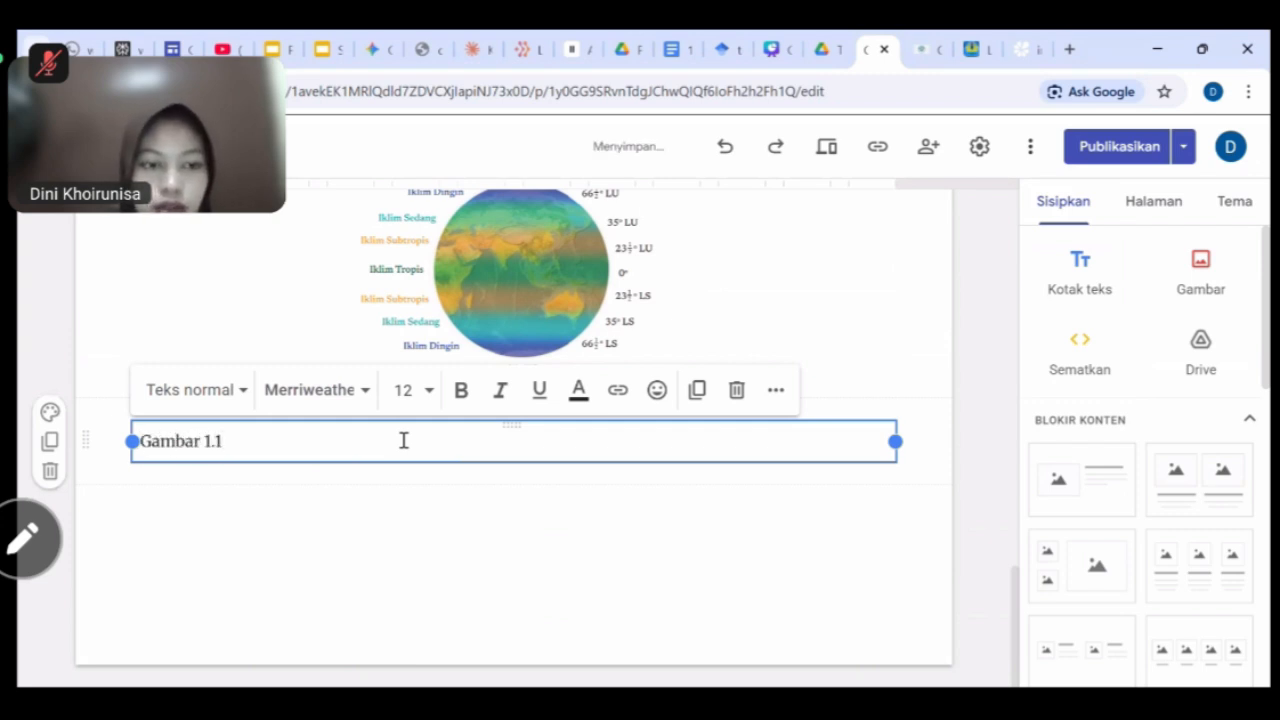
pyautogui.write('. ')
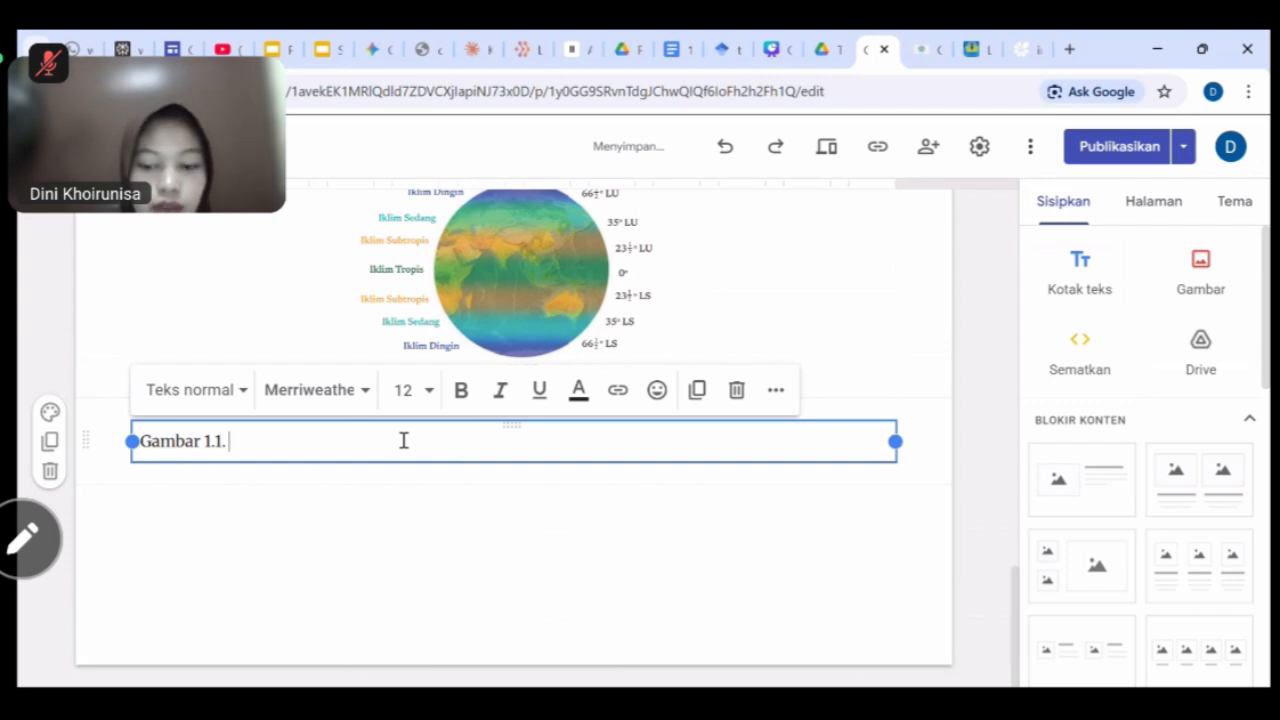
pyautogui.write('Pembagian')
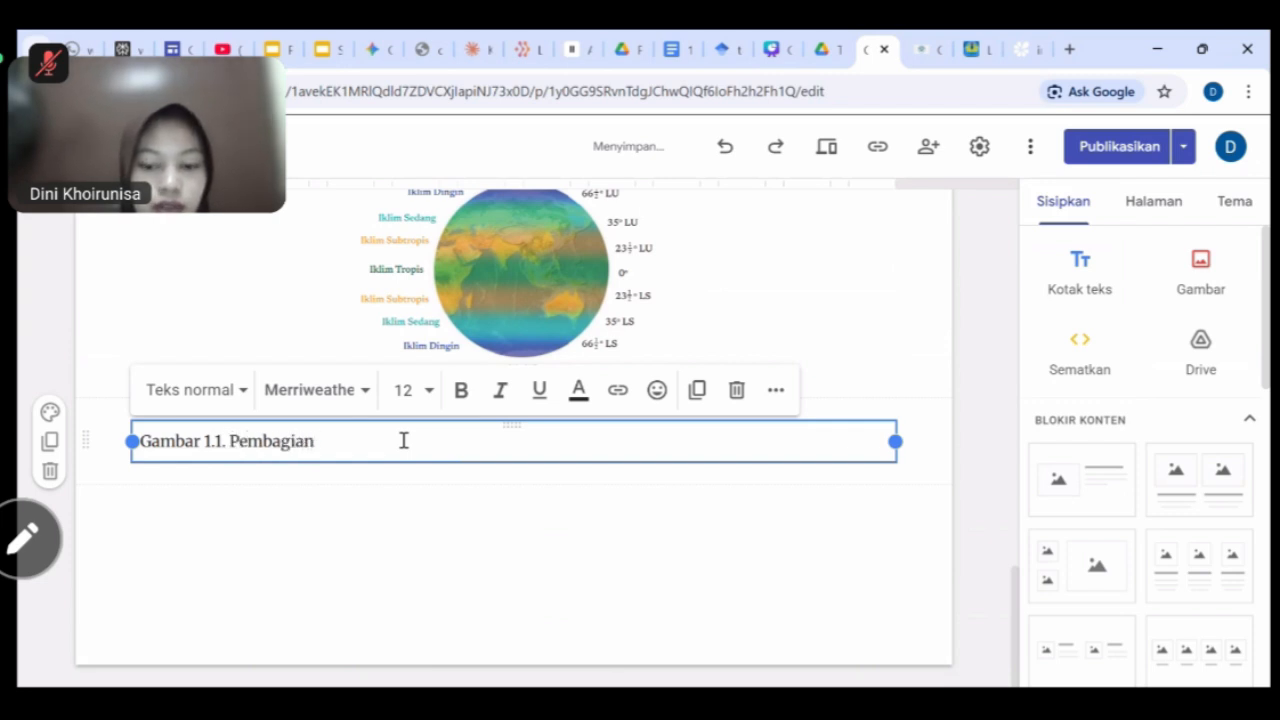
pyautogui.write(' Iklim ')
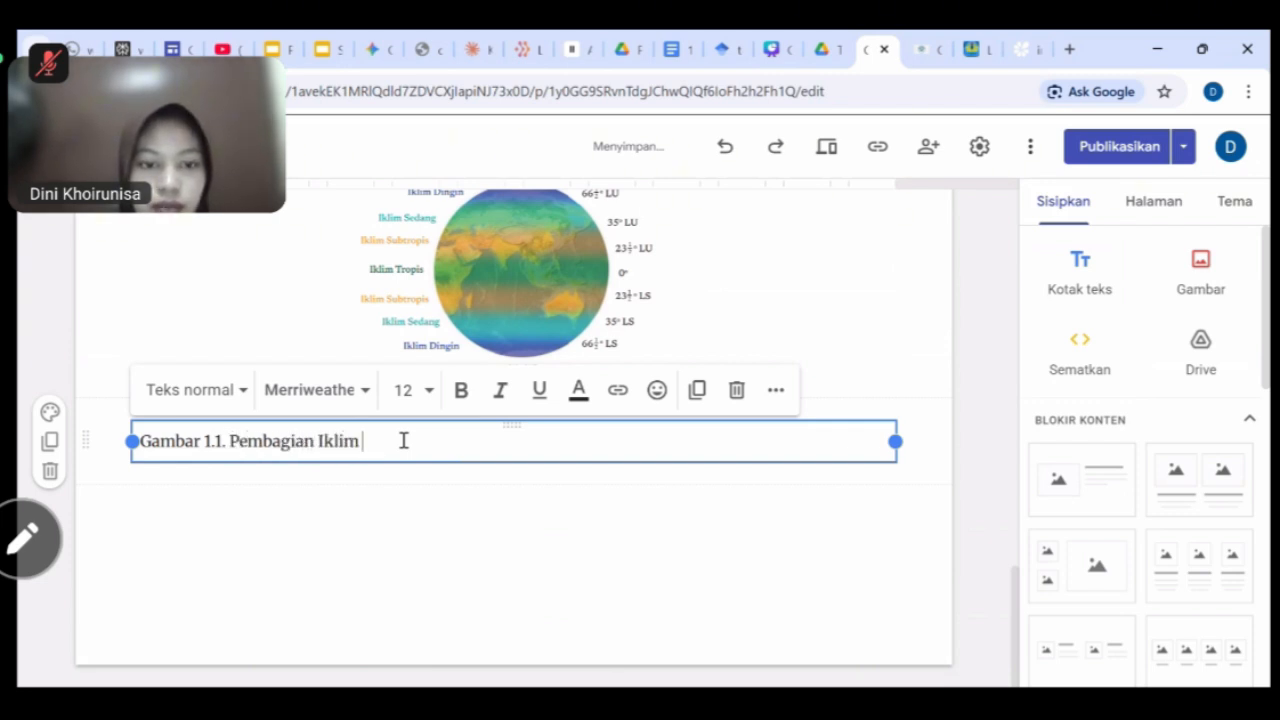
pyautogui.write('matahar')
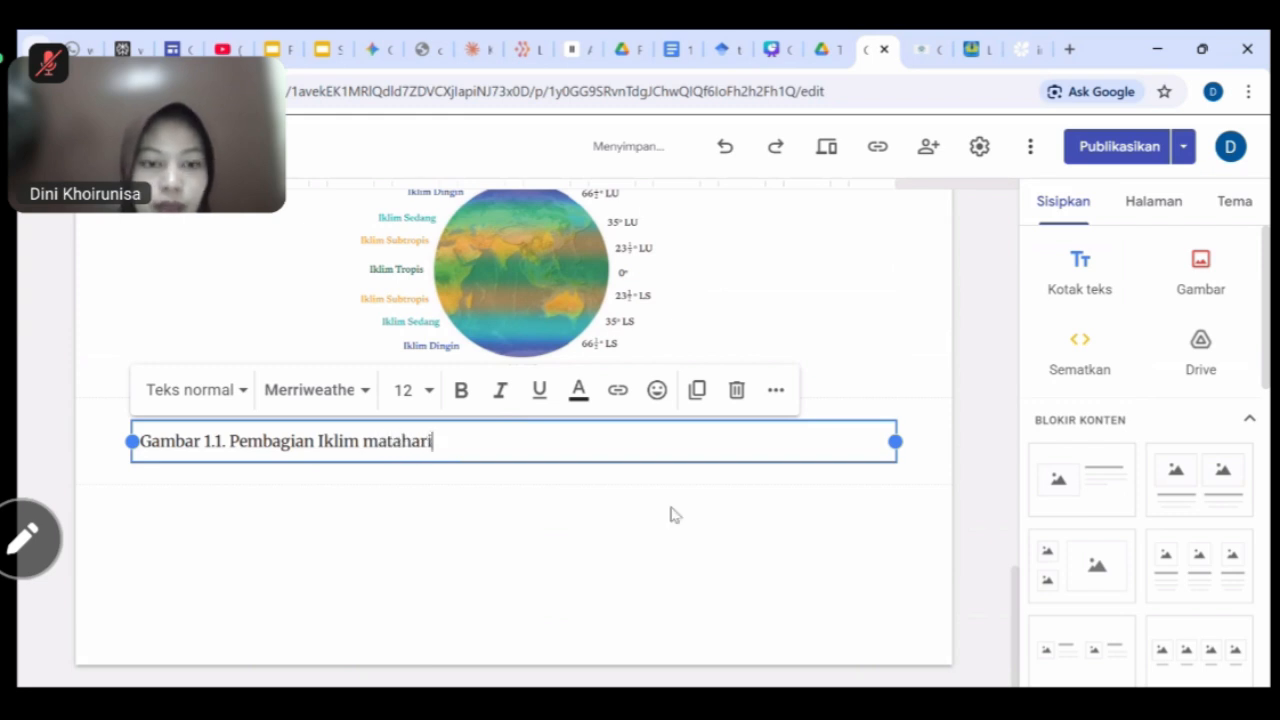
pyautogui.write('i')
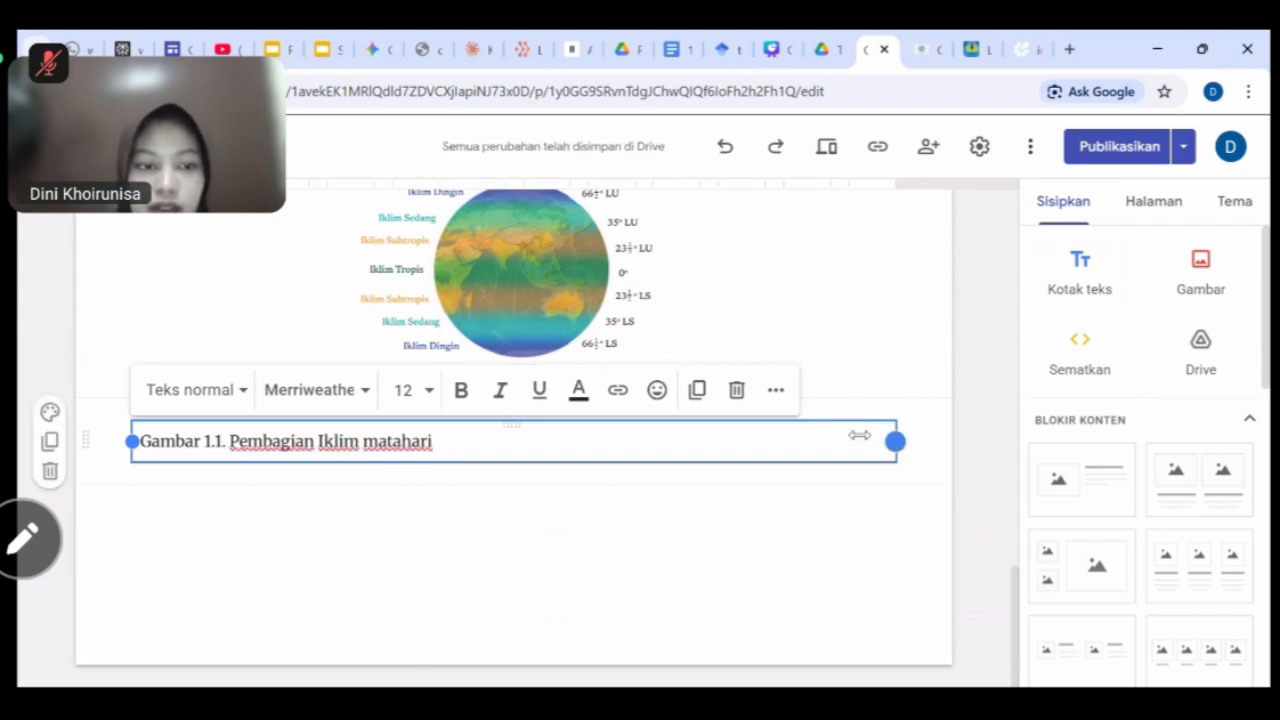
pyautogui.moveTo(895, 441); pyautogui.dragTo(505, 441)
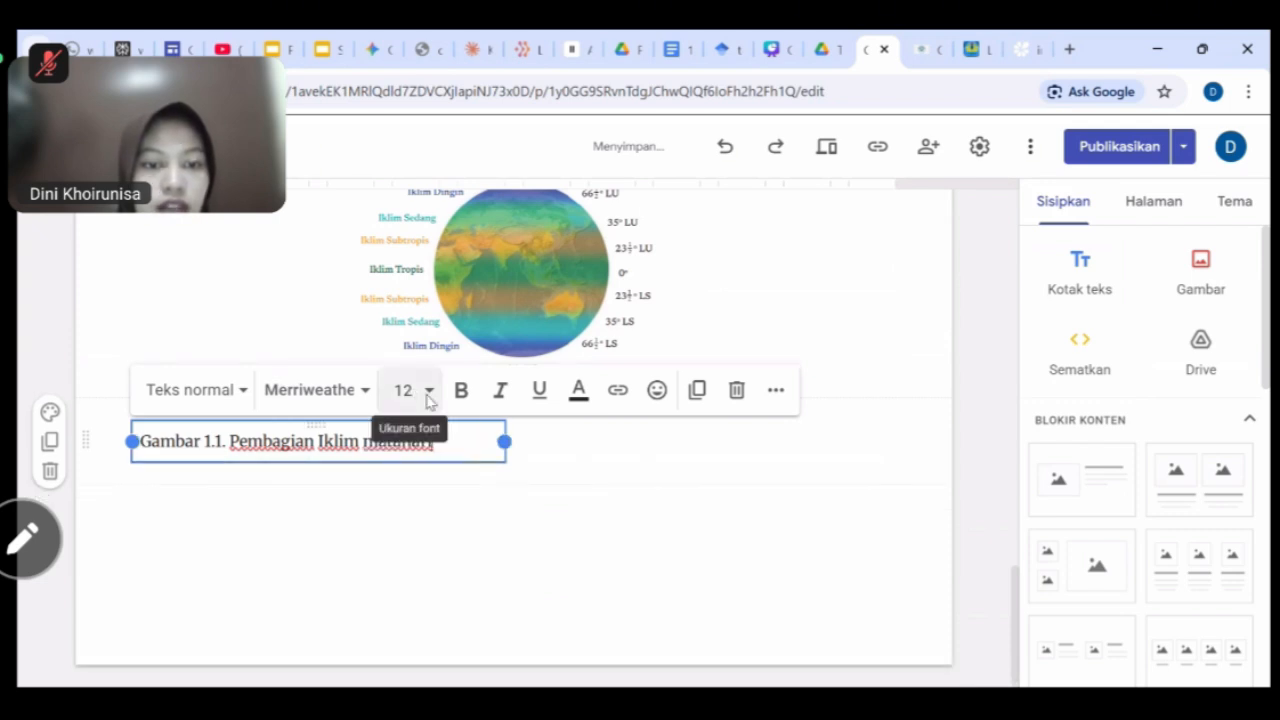
pyautogui.click(776, 390)
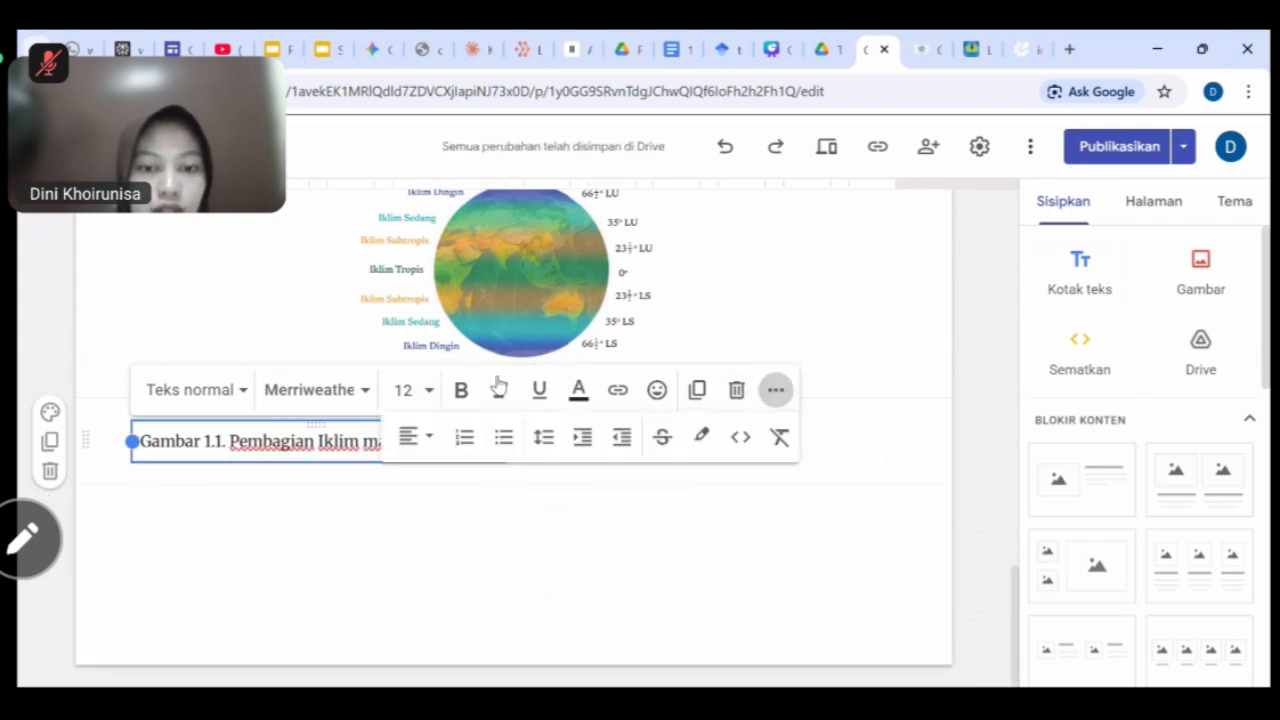
pyautogui.click(410, 432)
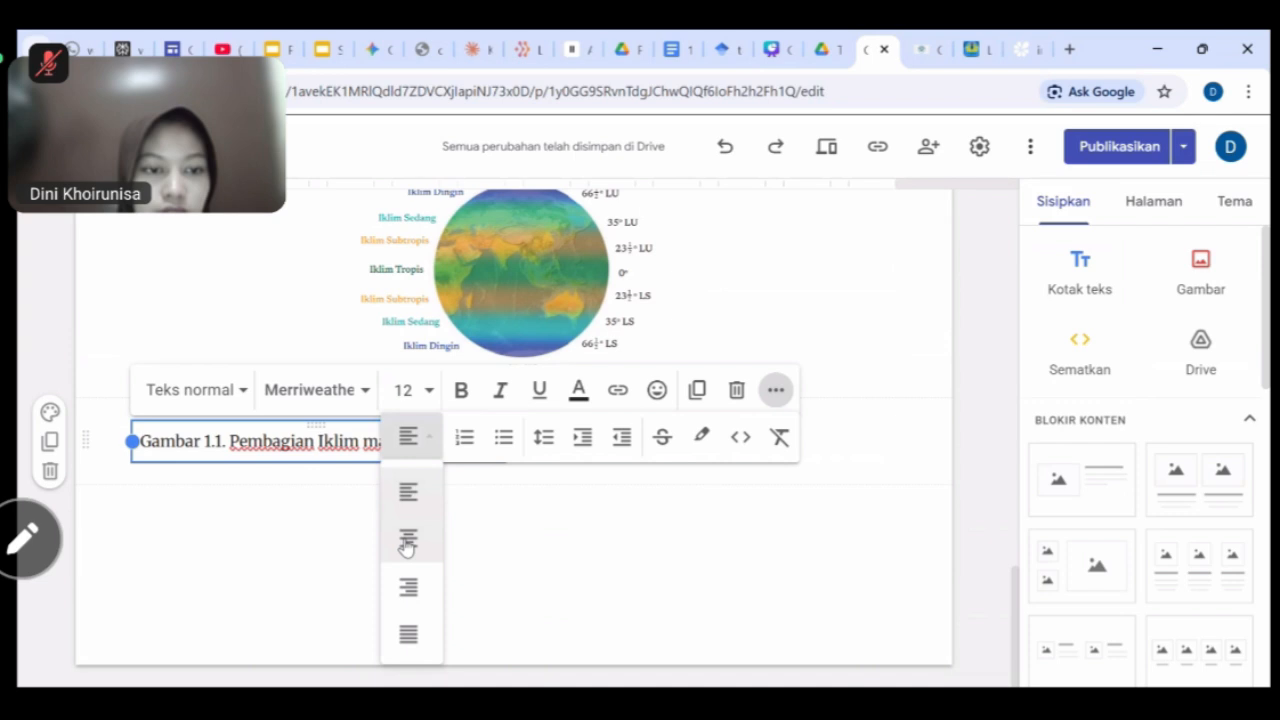
pyautogui.click(409, 490)
# Move the caption box to the page centre and bold 'Gambar 1.1.'.
pyautogui.click(285, 497)
pyautogui.moveTo(294, 441); pyautogui.dragTo(428, 447)
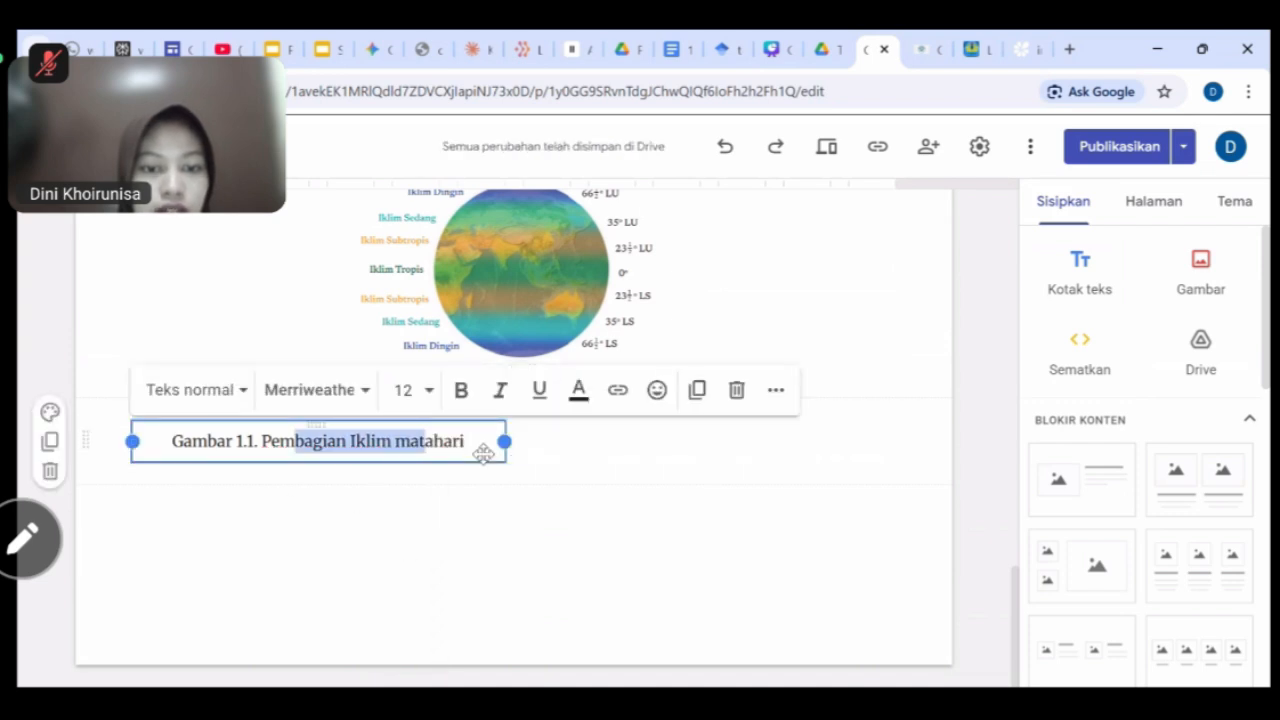
pyautogui.moveTo(485, 452); pyautogui.dragTo(561, 452)
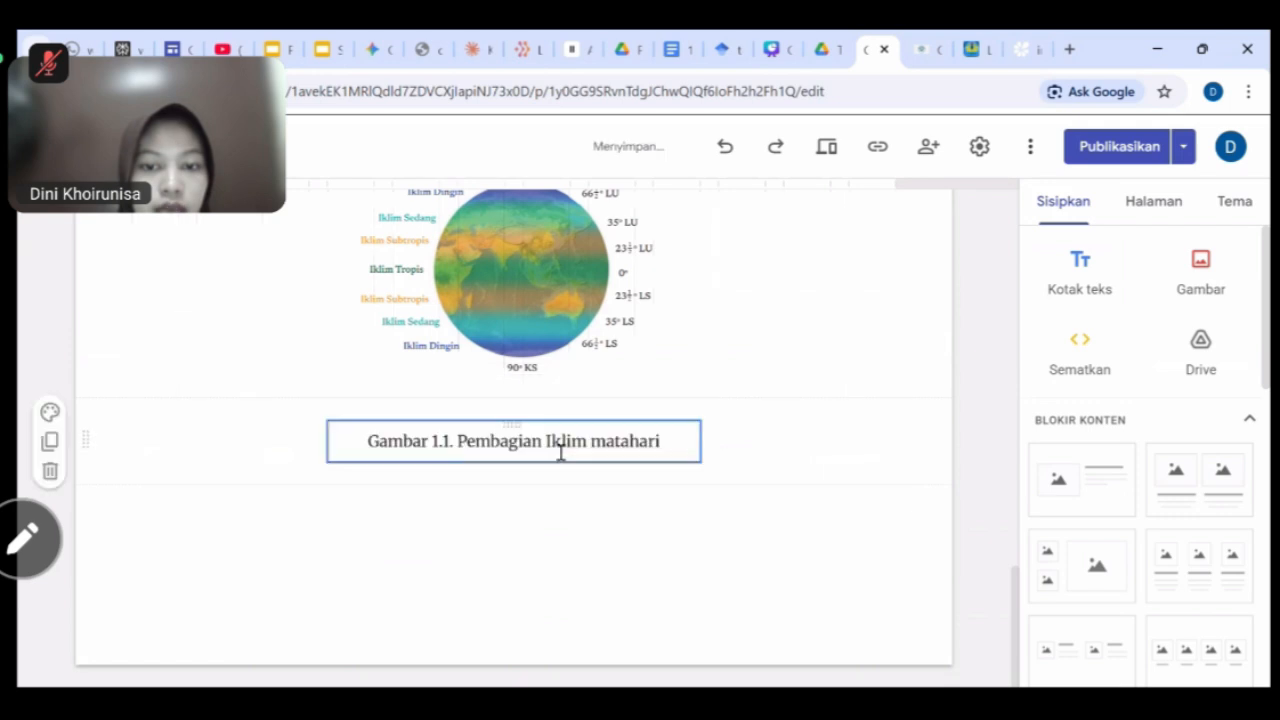
pyautogui.click(454, 443)
pyautogui.moveTo(369, 441); pyautogui.dragTo(455, 441)
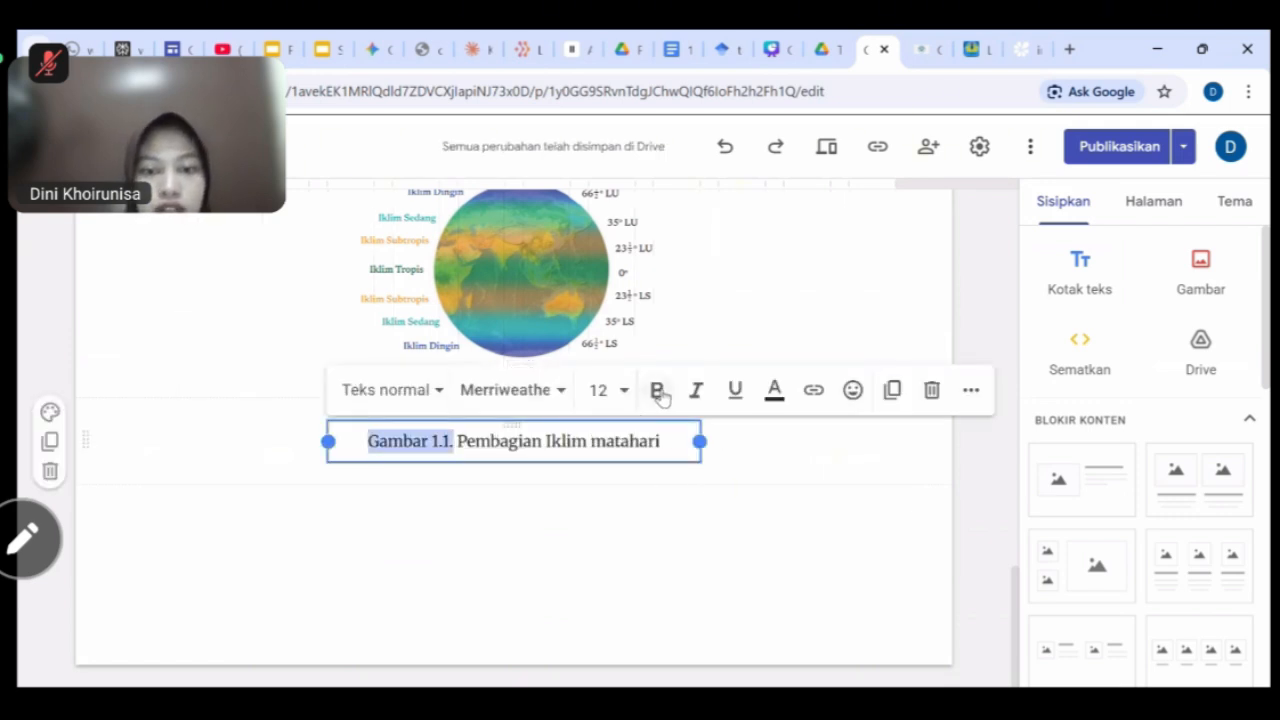
pyautogui.click(657, 390)
pyautogui.click(766, 466)
pyautogui.scroll(2, 886, 591)
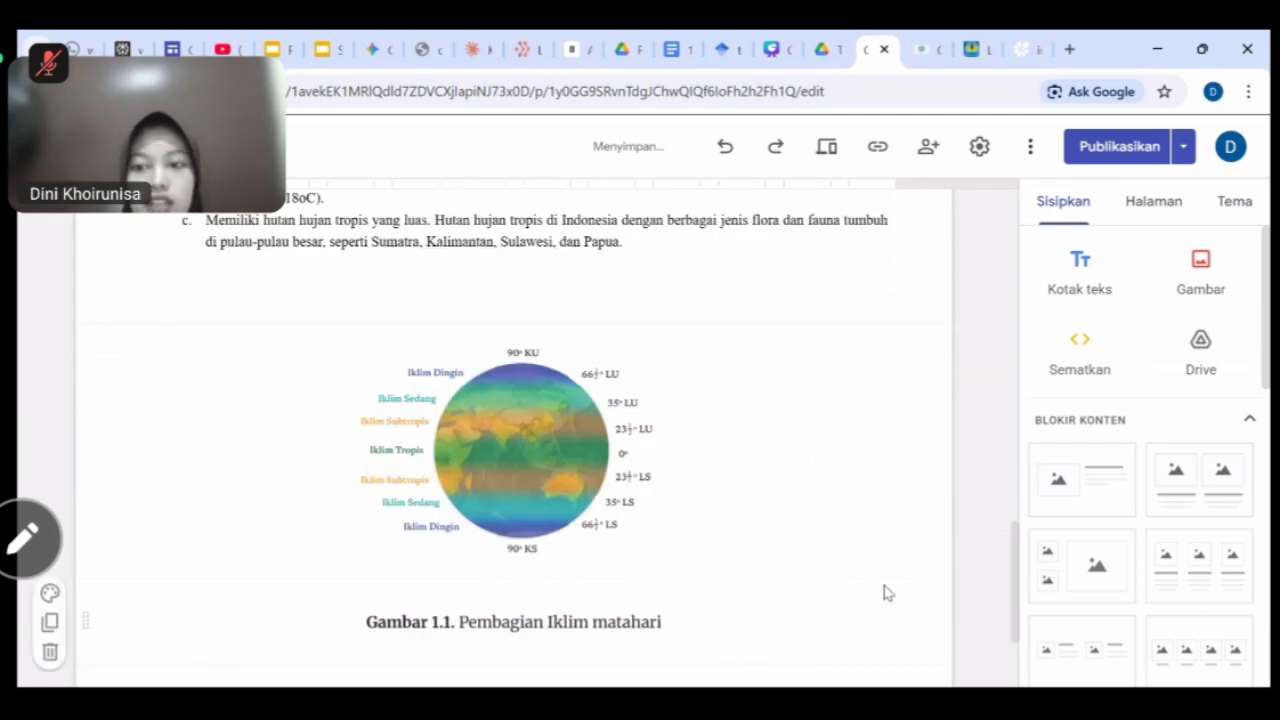
pyautogui.scroll(-1, 795, 446)
pyautogui.scroll(-1, 770, 543)
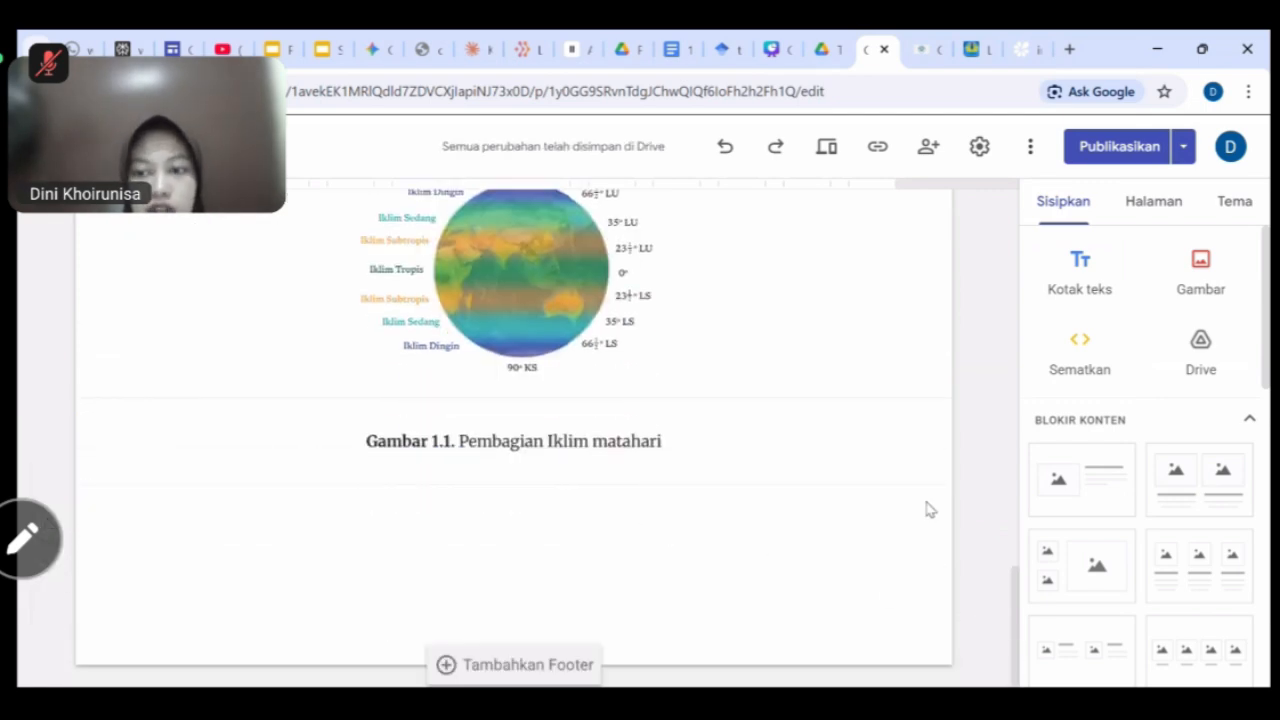
# Paste the time-zone section into a new text box and change its heading number to 2.
pyautogui.click(1083, 280)
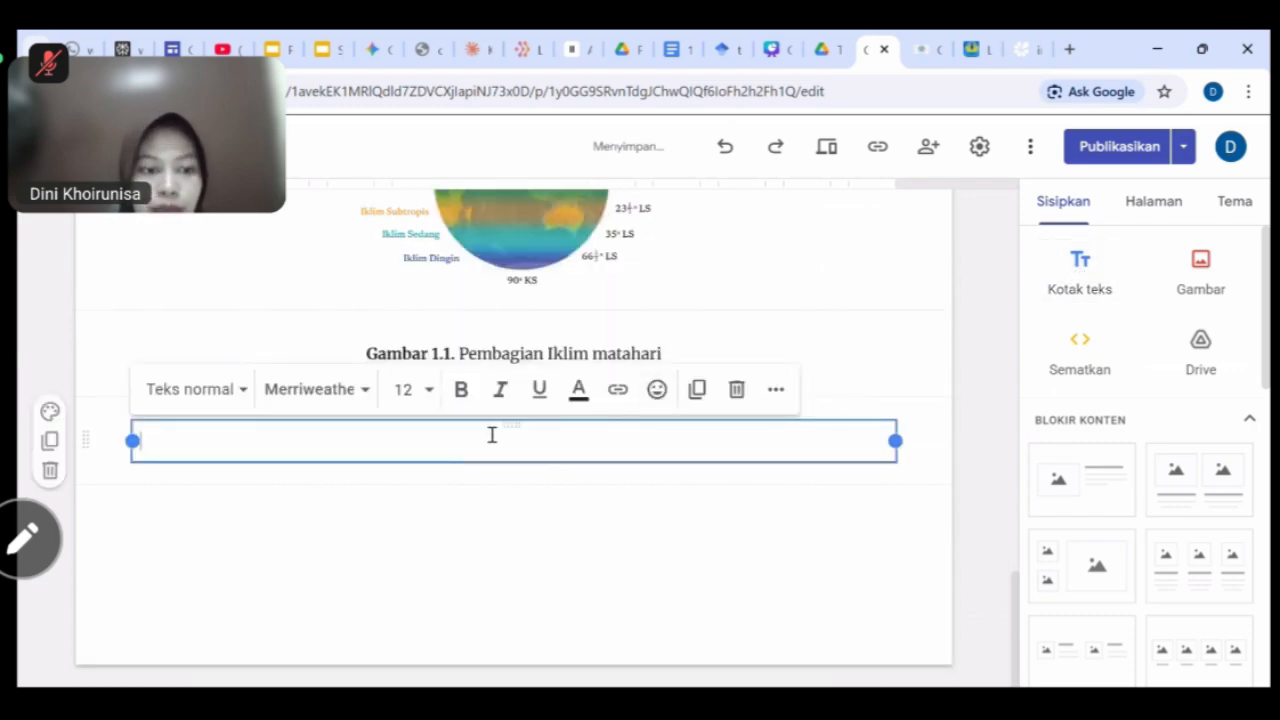
pyautogui.hotkey('ctrl', 'v')
pyautogui.click(177, 257)
pyautogui.press('BackSpace')
pyautogui.press('BackSpace')
pyautogui.write('2.')
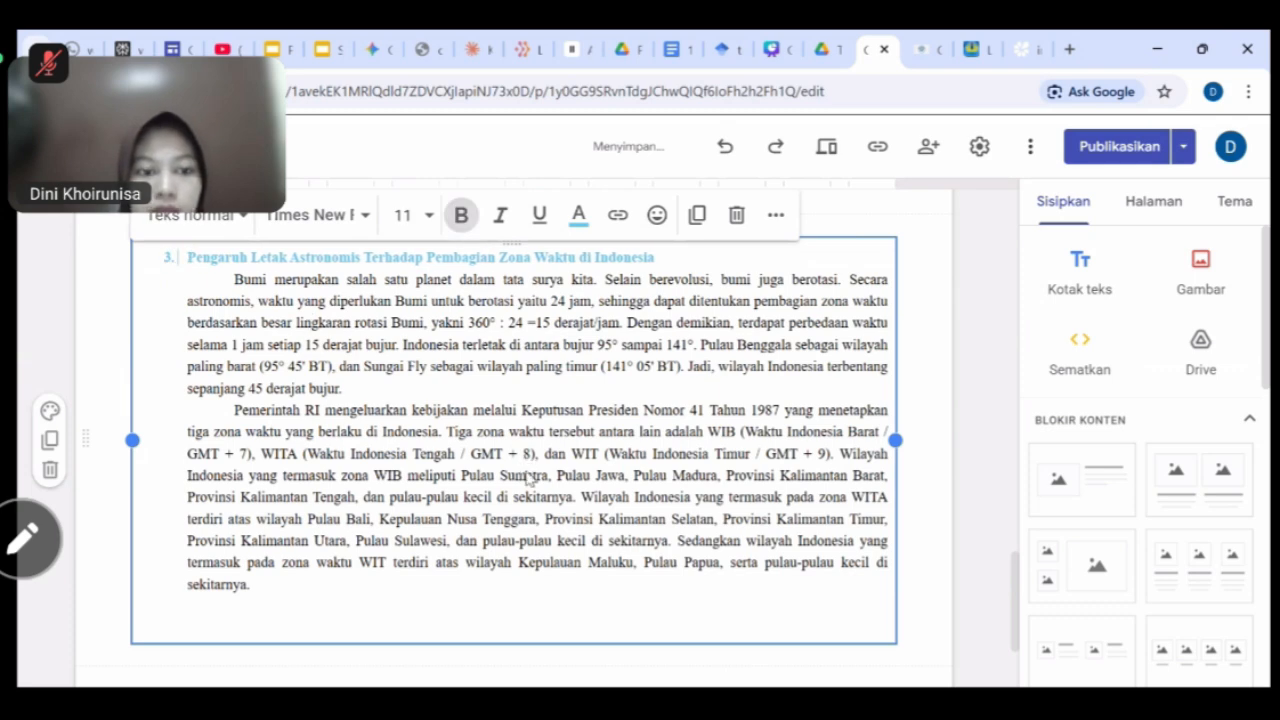
pyautogui.scroll(-3, 531, 480)
pyautogui.click(555, 545)
# Upload the Indonesia time-zone map screenshot and enlarge it below the text.
pyautogui.click(1201, 270)
pyautogui.click(1194, 331)
pyautogui.scroll(-10, 268, 320)
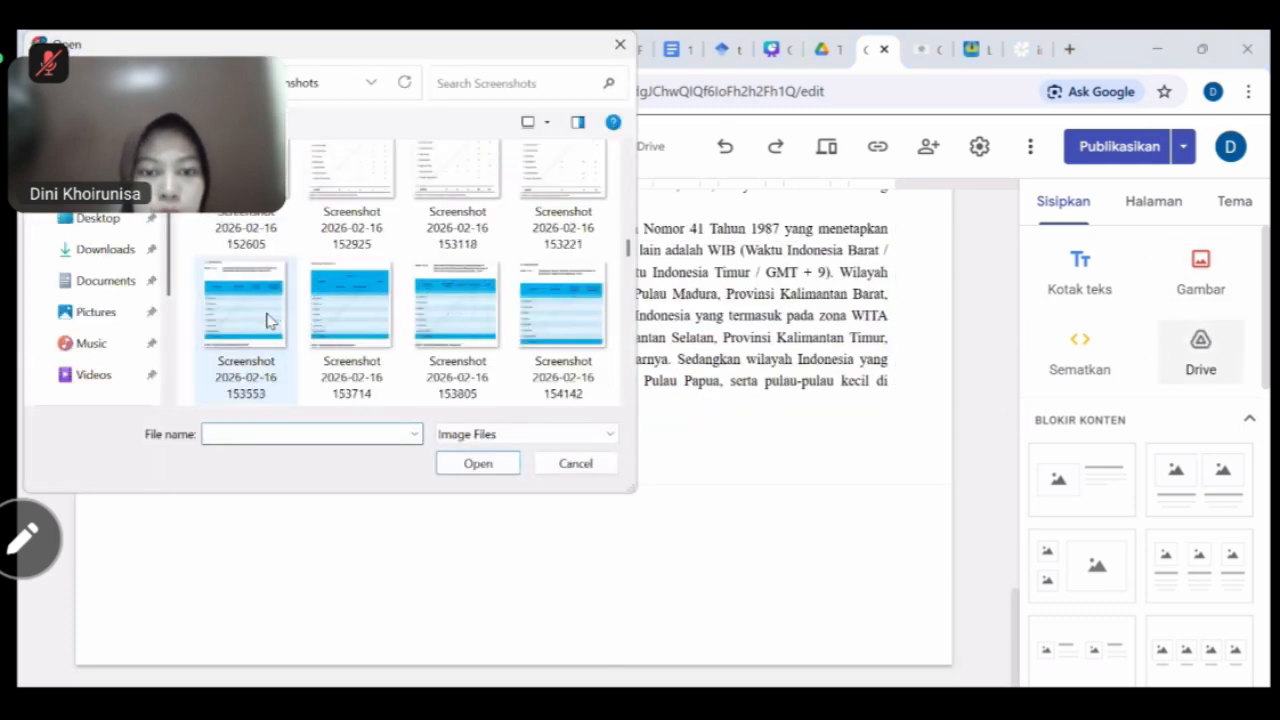
pyautogui.scroll(-10, 268, 320)
pyautogui.click(557, 328)
pyautogui.click(471, 462)
pyautogui.moveTo(374, 460); pyautogui.dragTo(541, 541)
pyautogui.moveTo(340, 420); pyautogui.dragTo(514, 463)
pyautogui.scroll(-1, 514, 463)
# Add a centred caption 'Gambar 1.2 Peta Tiga Zona Waktu di Indonesia.' with bold number, then paste the astronomical advantages text.
pyautogui.click(1098, 280)
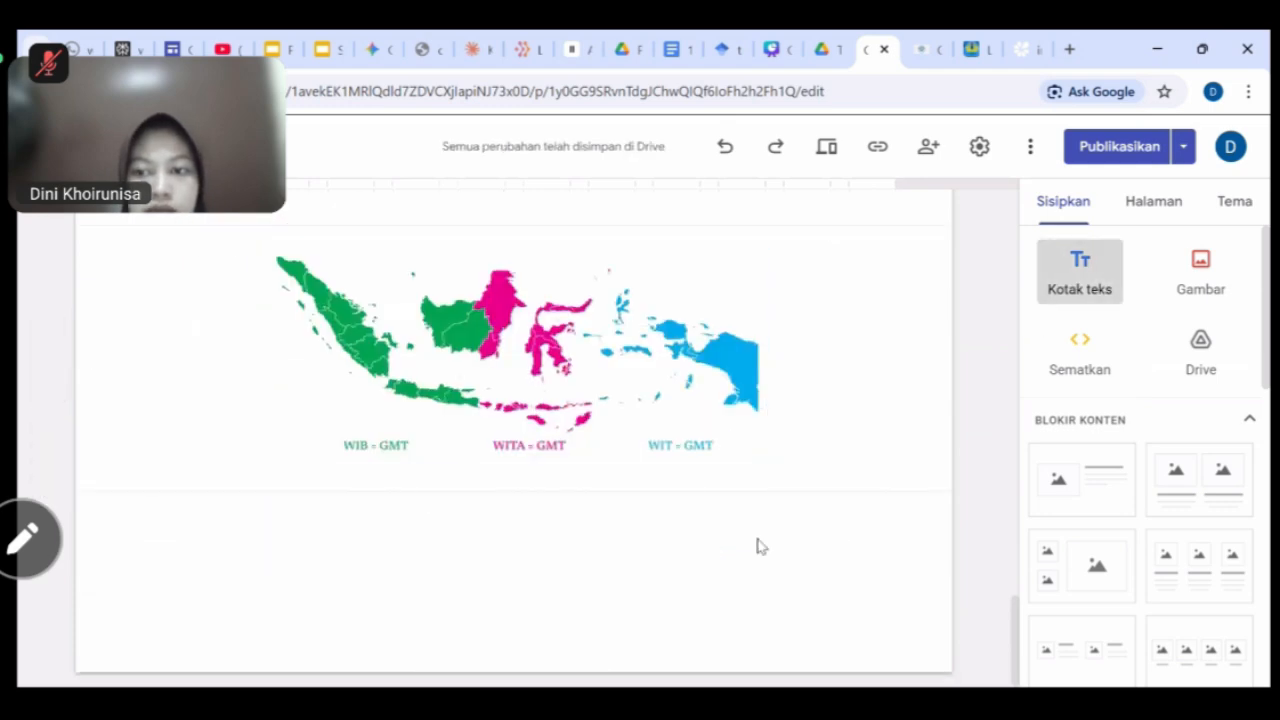
pyautogui.write('Gambar')
pyautogui.press('BackSpace')
pyautogui.press('BackSpace')
pyautogui.press('BackSpace')
pyautogui.press('BackSpace')
pyautogui.press('BackSpace')
pyautogui.press('BackSpace')
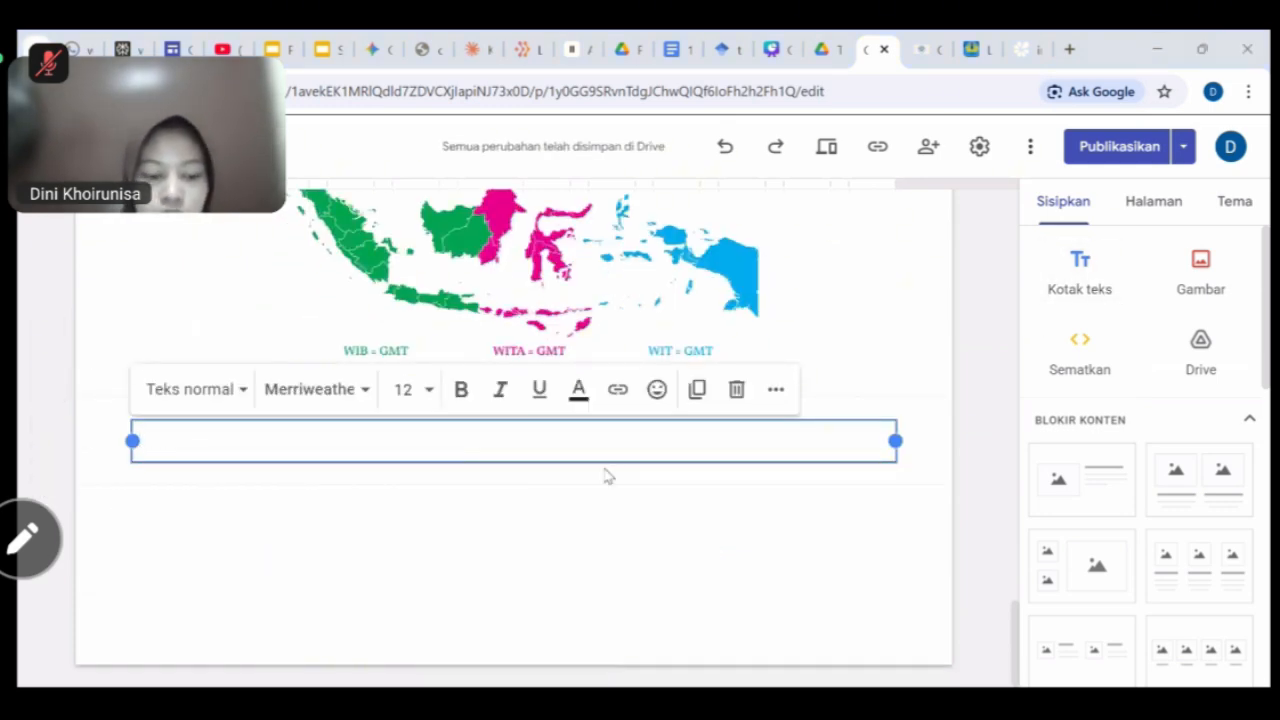
pyautogui.write('Gambar 1.2 Peta Tiga Zona W')
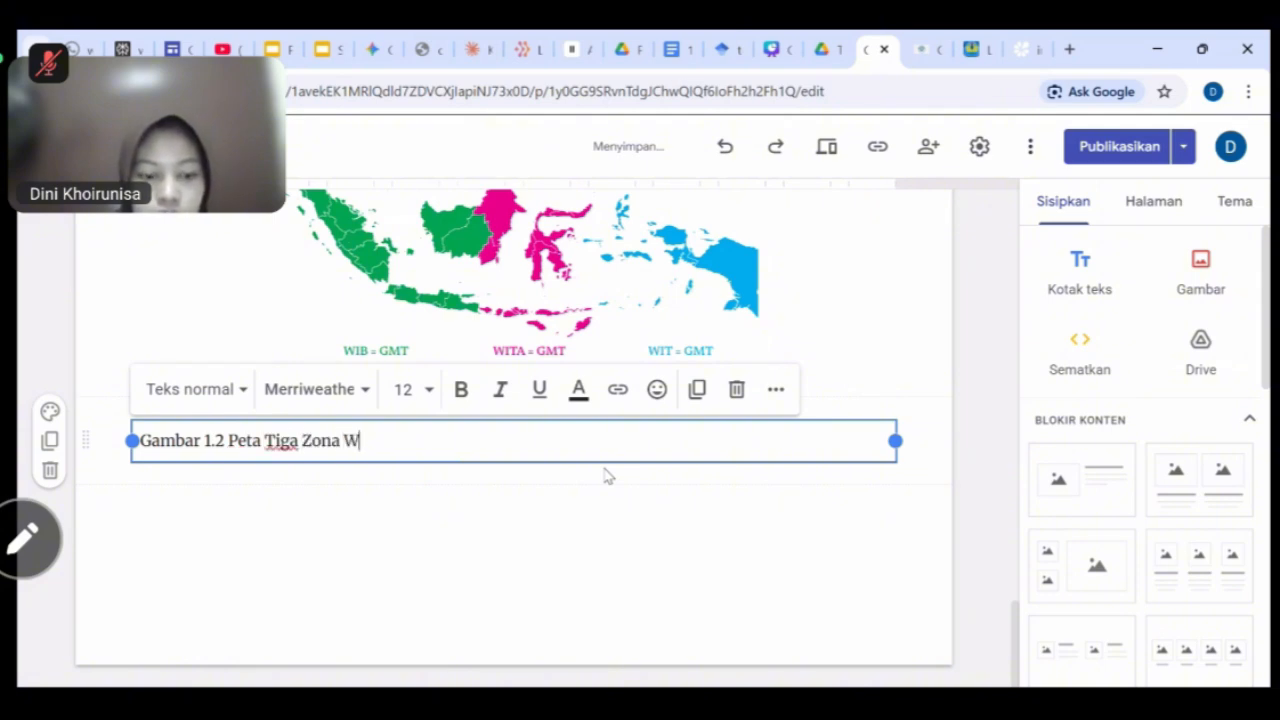
pyautogui.write('aktu di Indonesia')
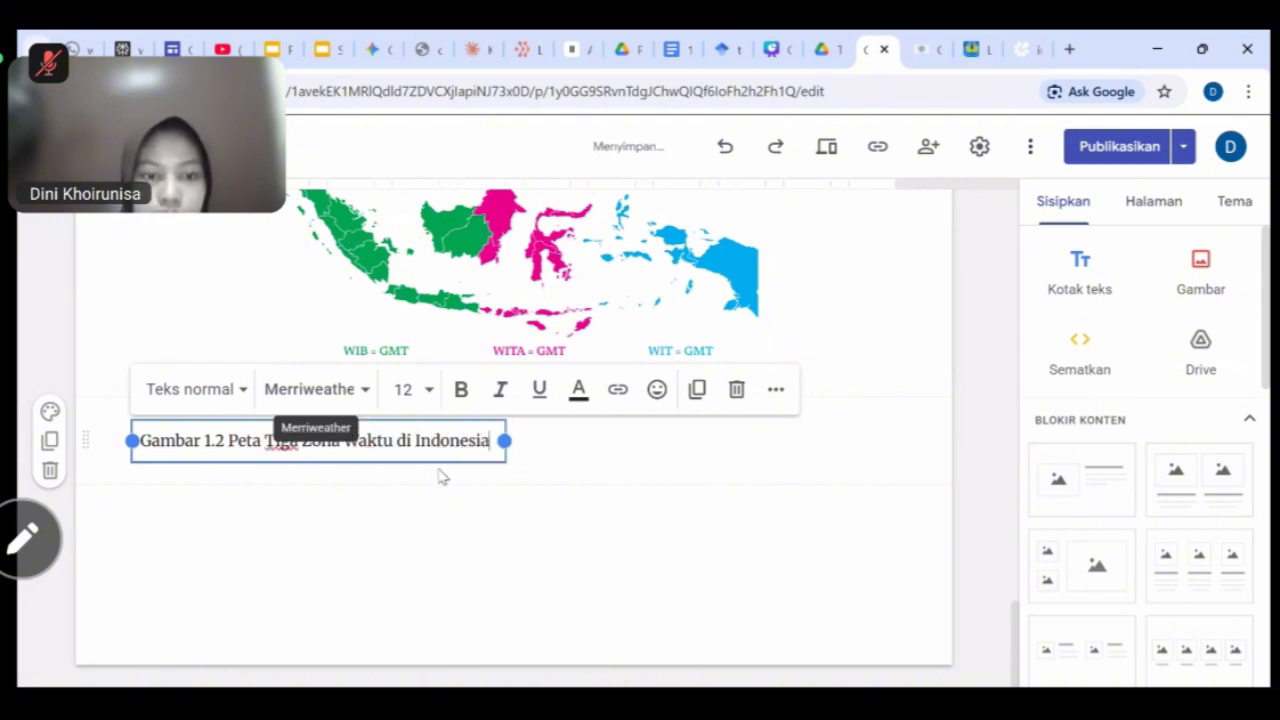
pyautogui.moveTo(380, 461); pyautogui.dragTo(548, 448)
pyautogui.moveTo(421, 440); pyautogui.dragTo(337, 440)
pyautogui.click(656, 390)
pyautogui.click(725, 441)
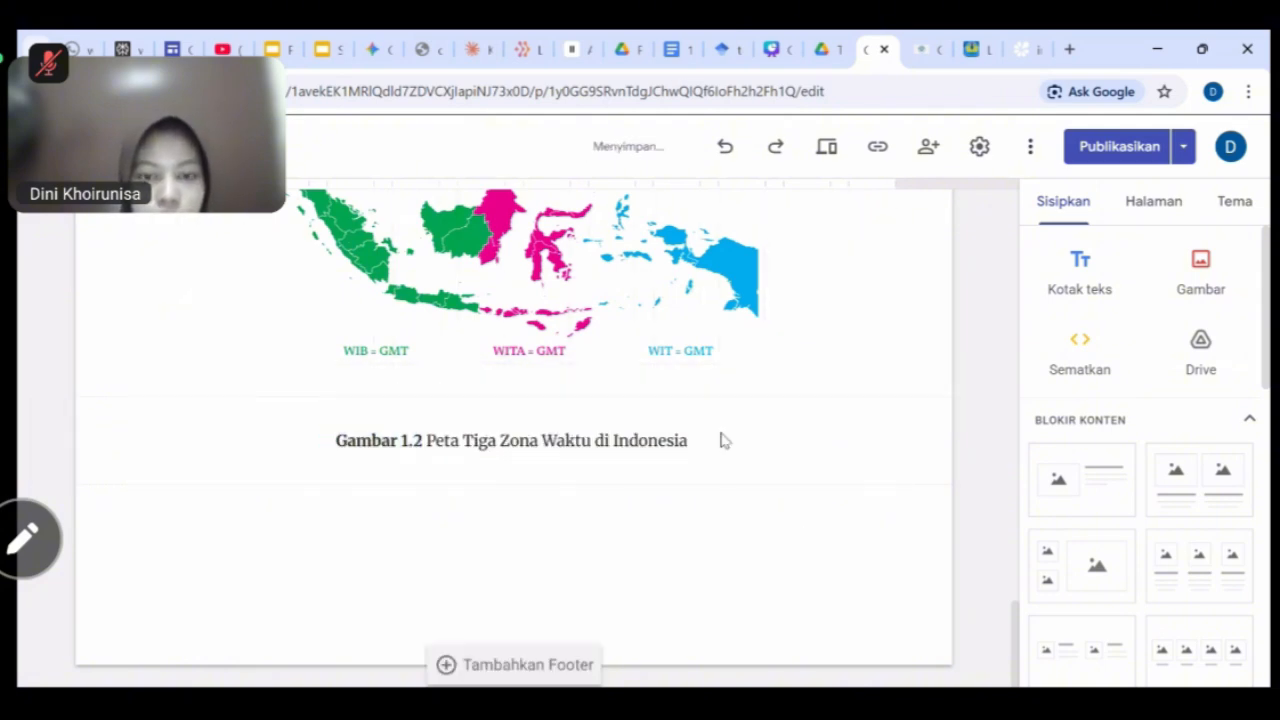
pyautogui.click(690, 441)
pyautogui.write('.')
pyautogui.click(1085, 286)
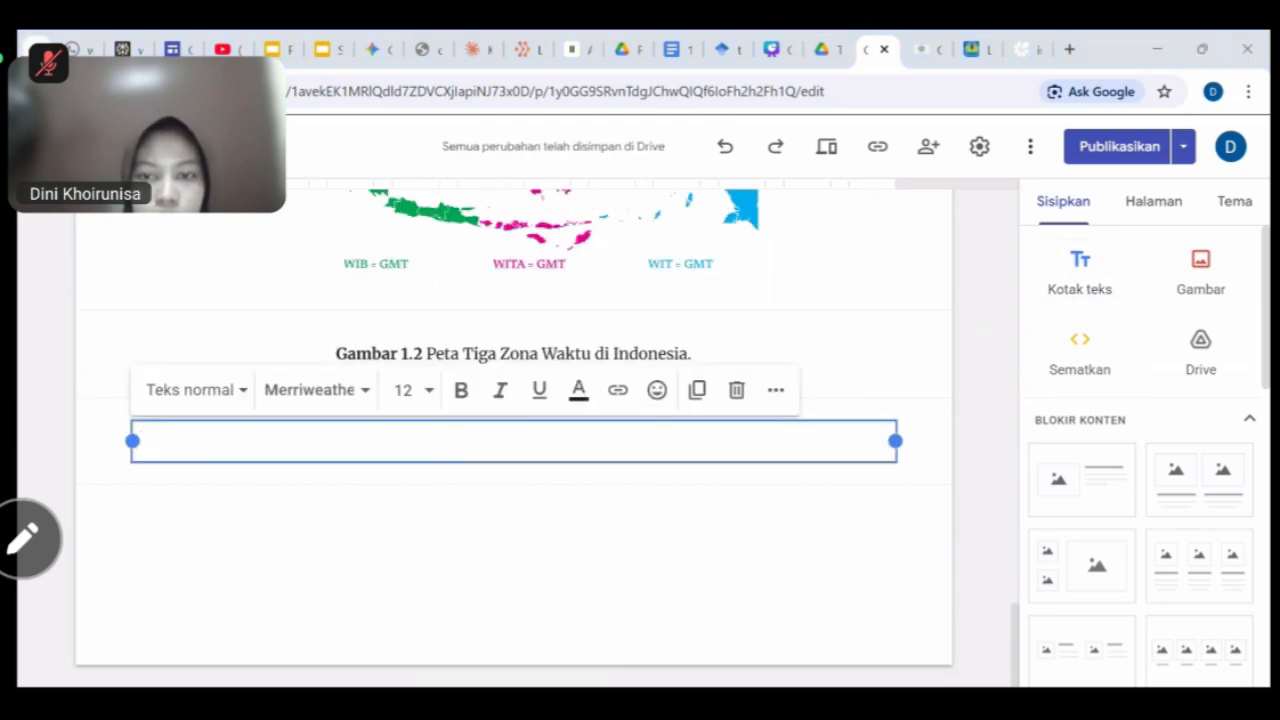
pyautogui.hotkey('ctrl', 'v')
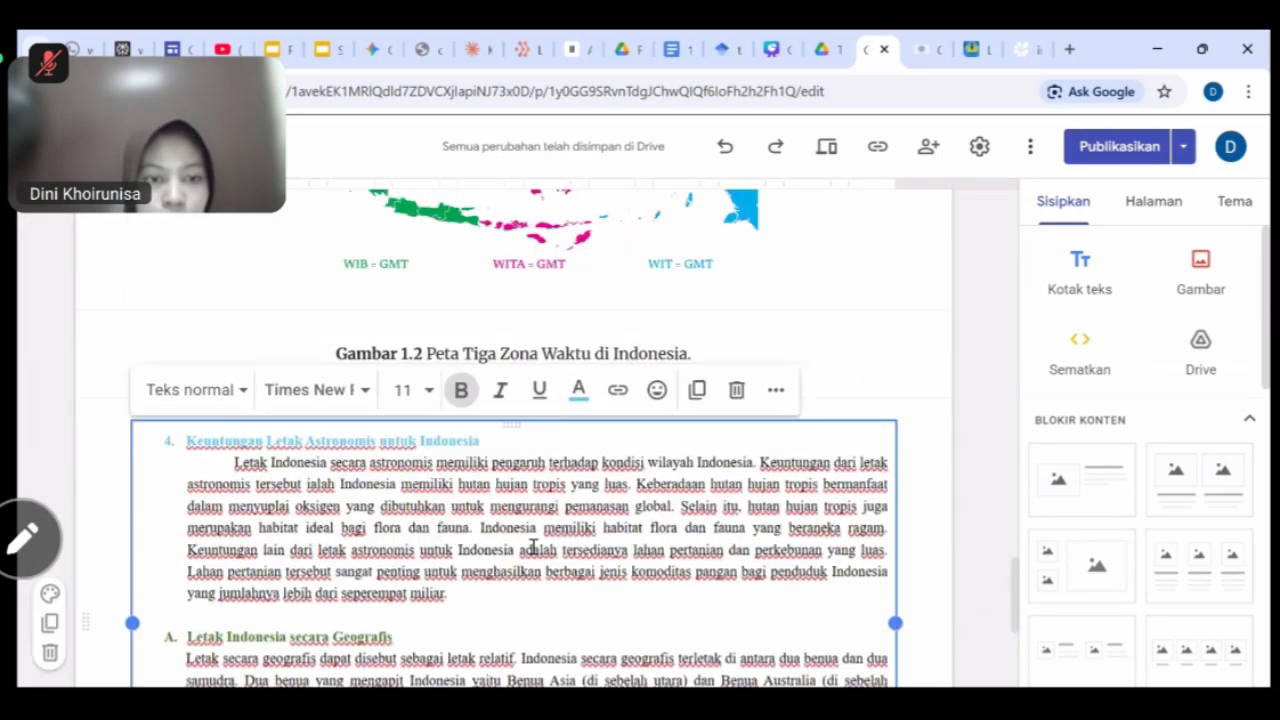
pyautogui.scroll(-10, 533, 545)
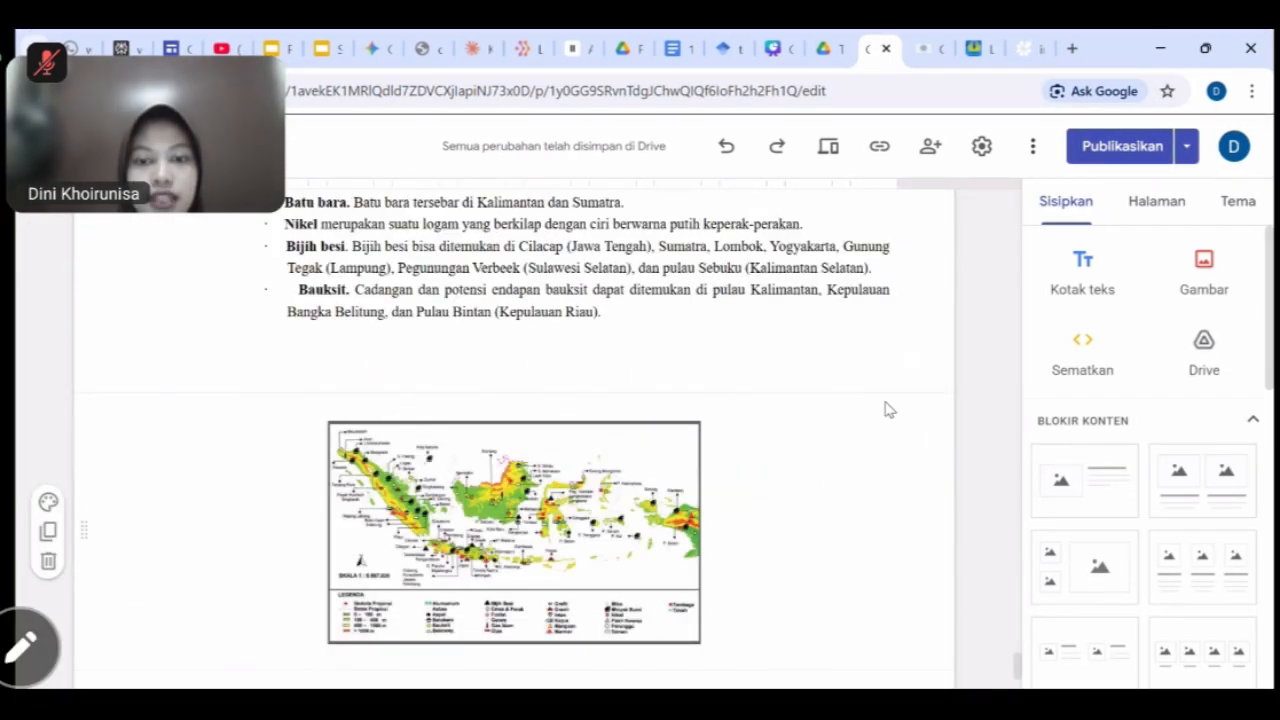
pyautogui.scroll(1, 888, 409)
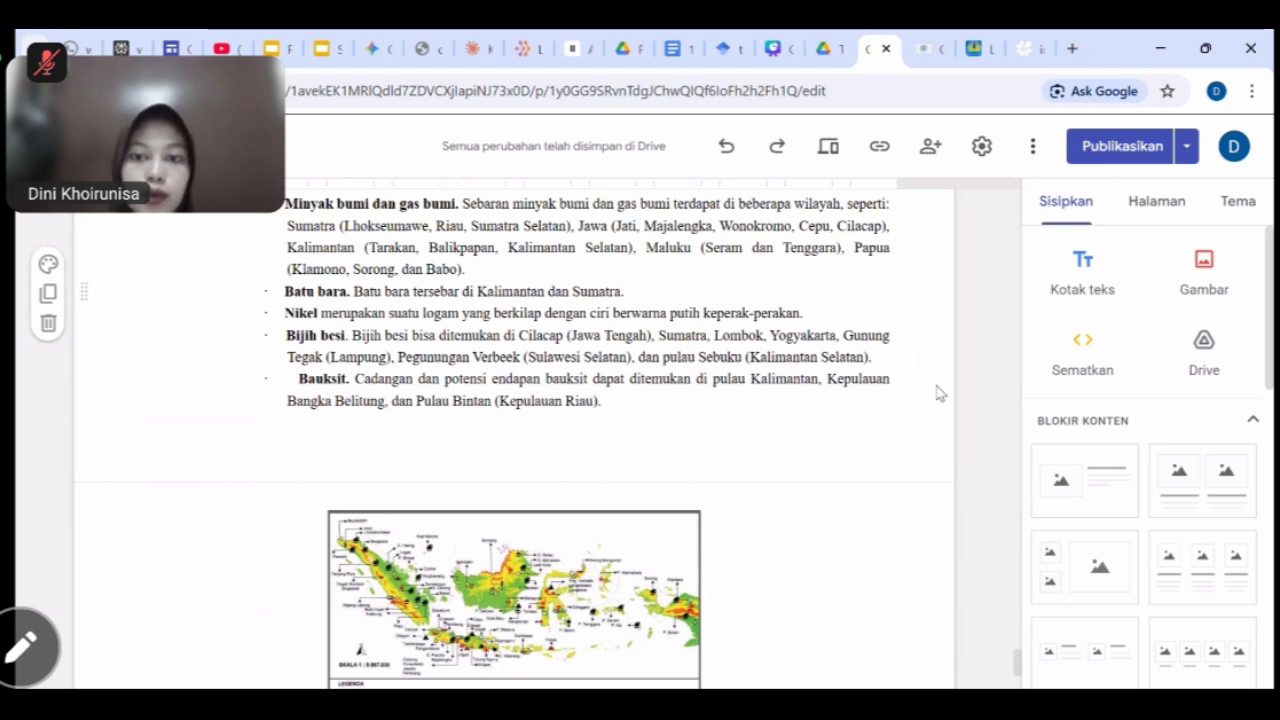
pyautogui.scroll(5, 938, 392)
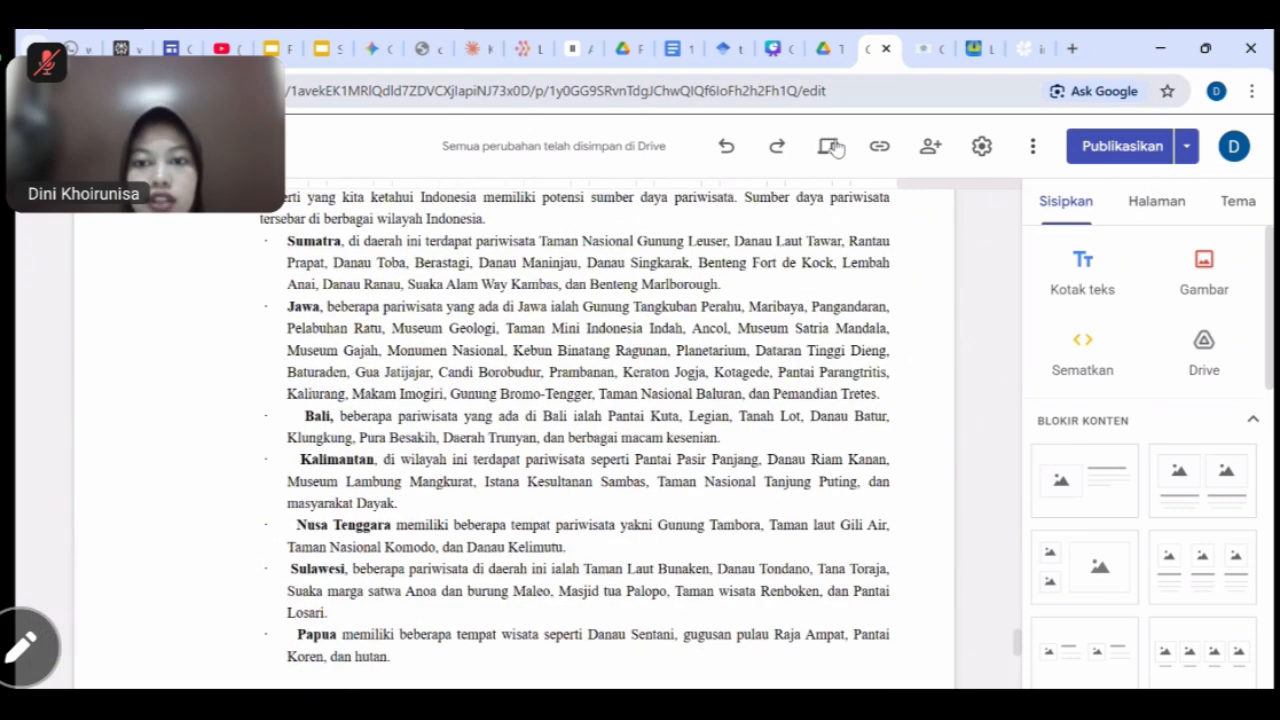
# Preview the site and scroll through it as a visitor would see it.
pyautogui.click(829, 148)
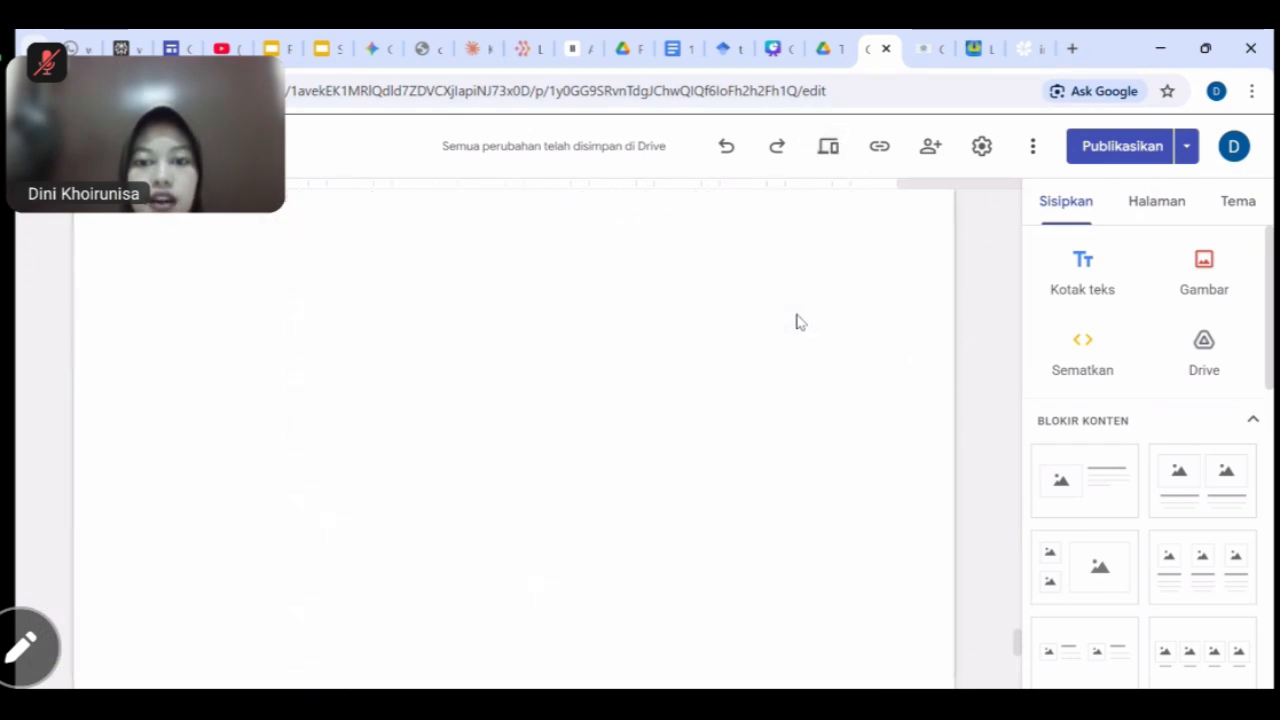
pyautogui.scroll(-10, 818, 490)
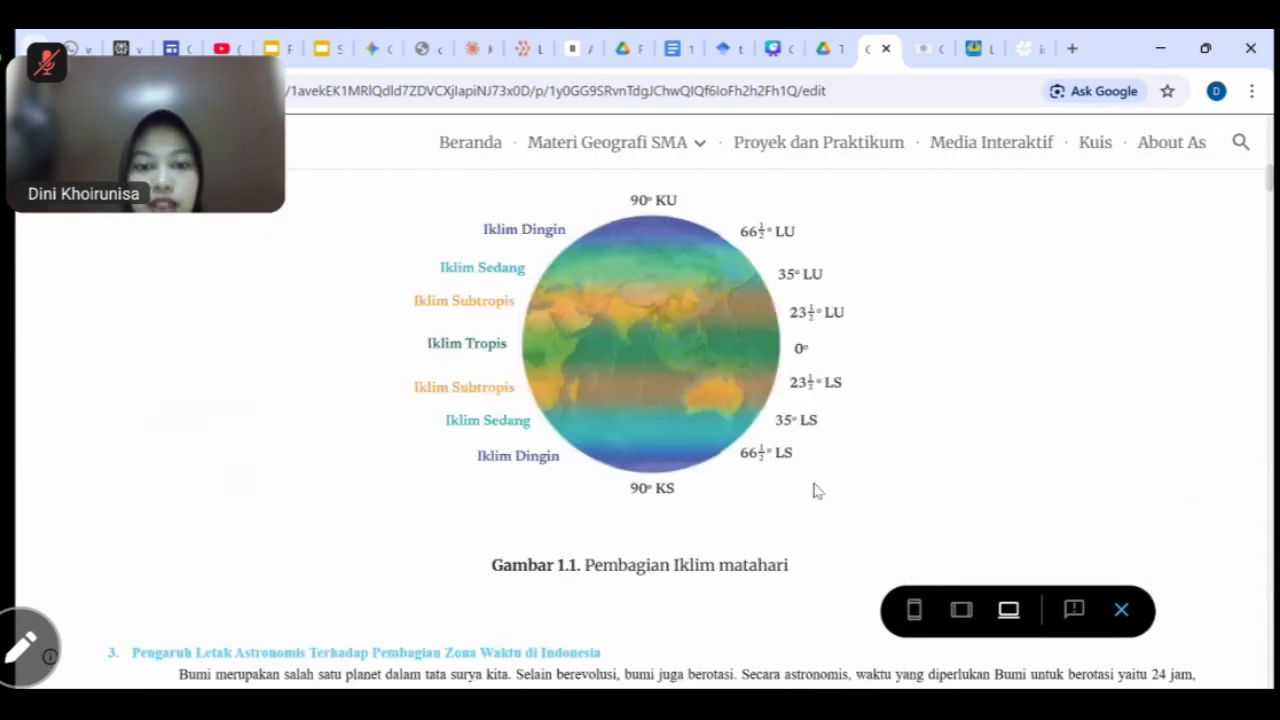
pyautogui.scroll(-15, 824, 492)
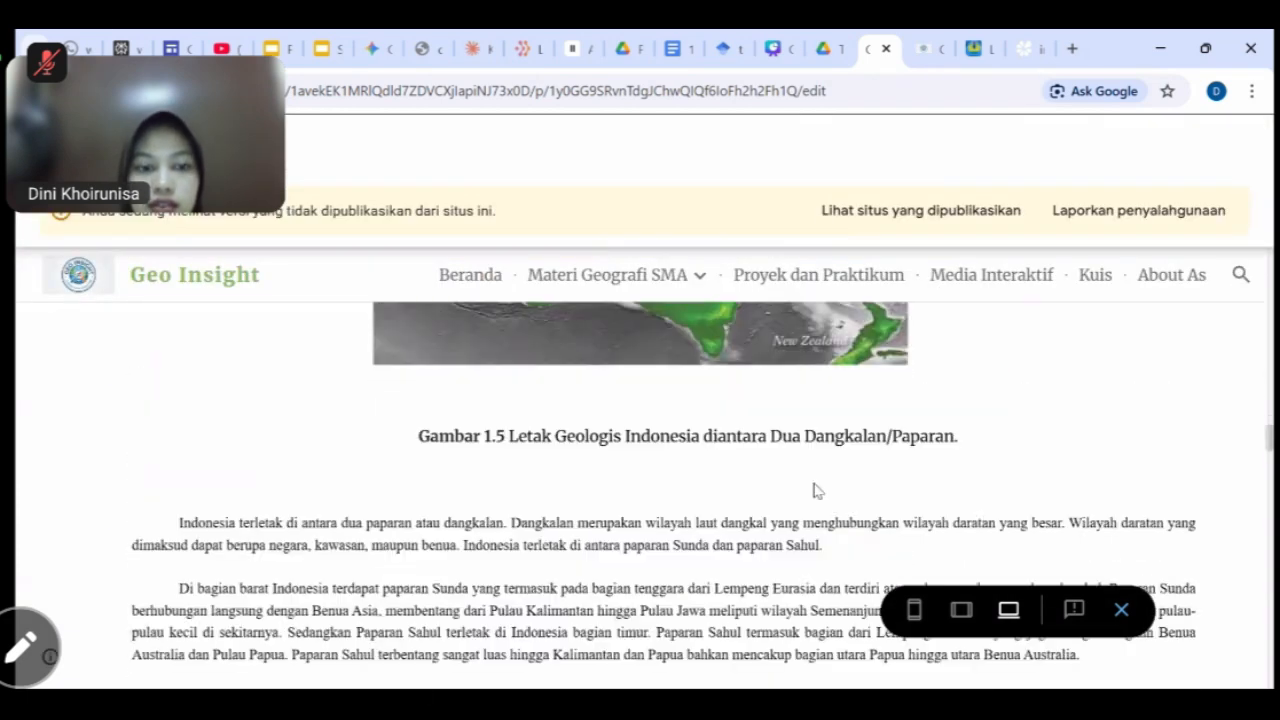
pyautogui.scroll(-15, 817, 490)
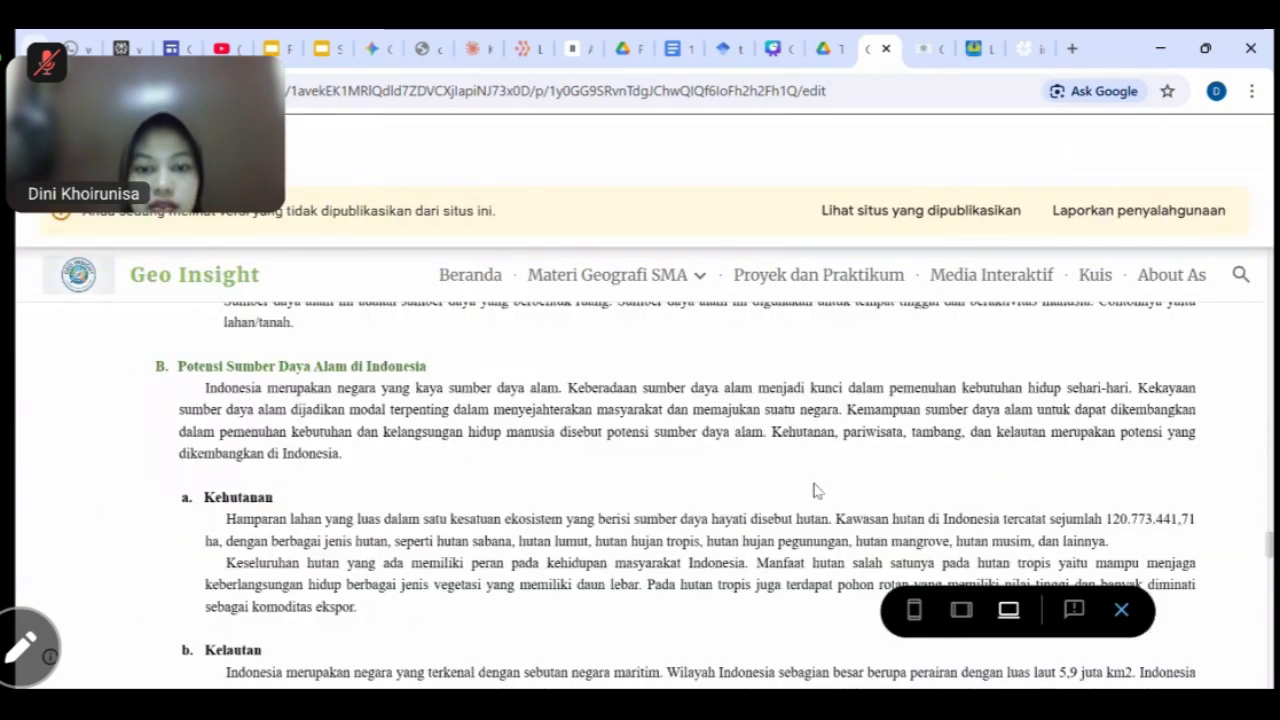
pyautogui.scroll(-10, 1000, 533)
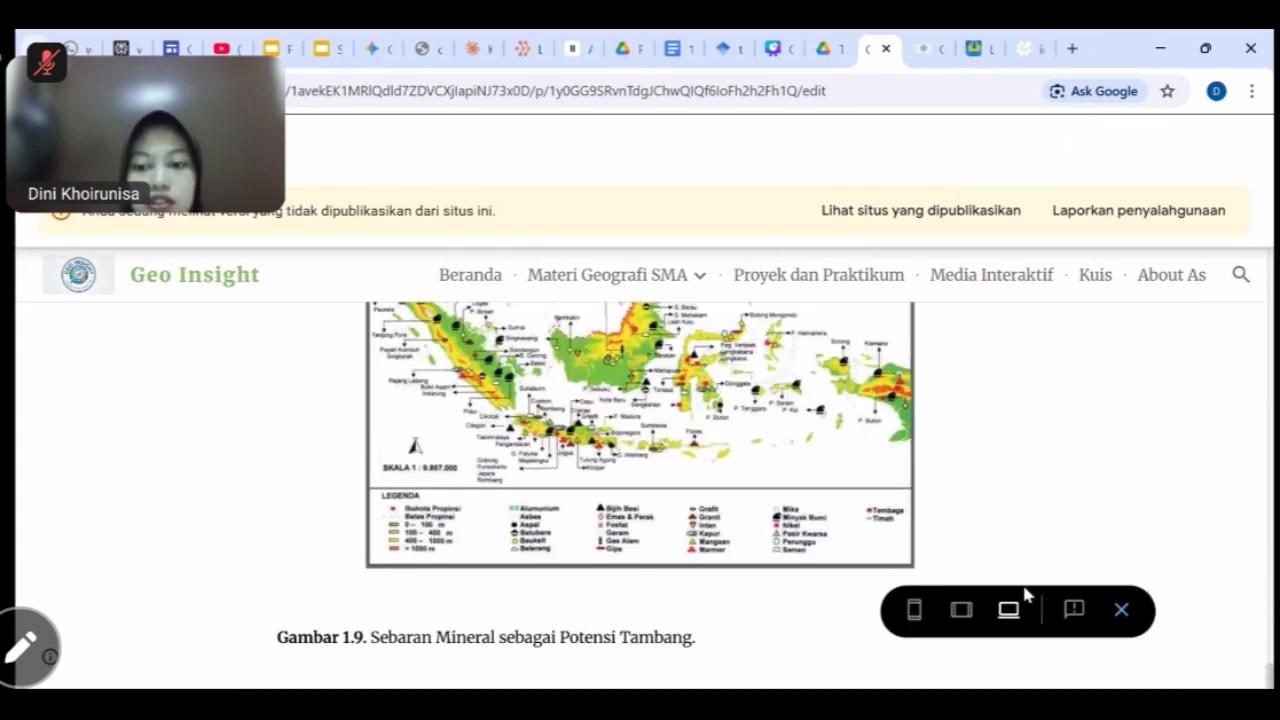
# Exit the preview and open the Proyek dan Praktikum page from the Lainnya menu.
pyautogui.click(1123, 610)
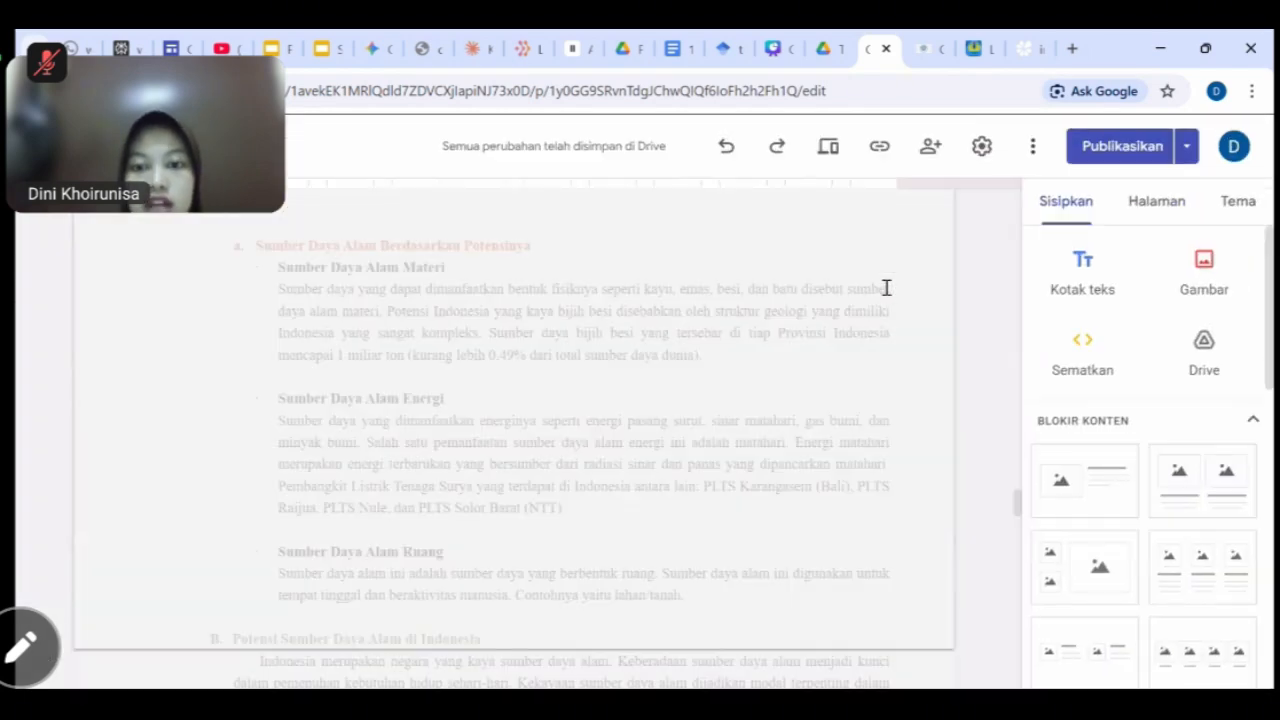
pyautogui.scroll(-20, 925, 300)
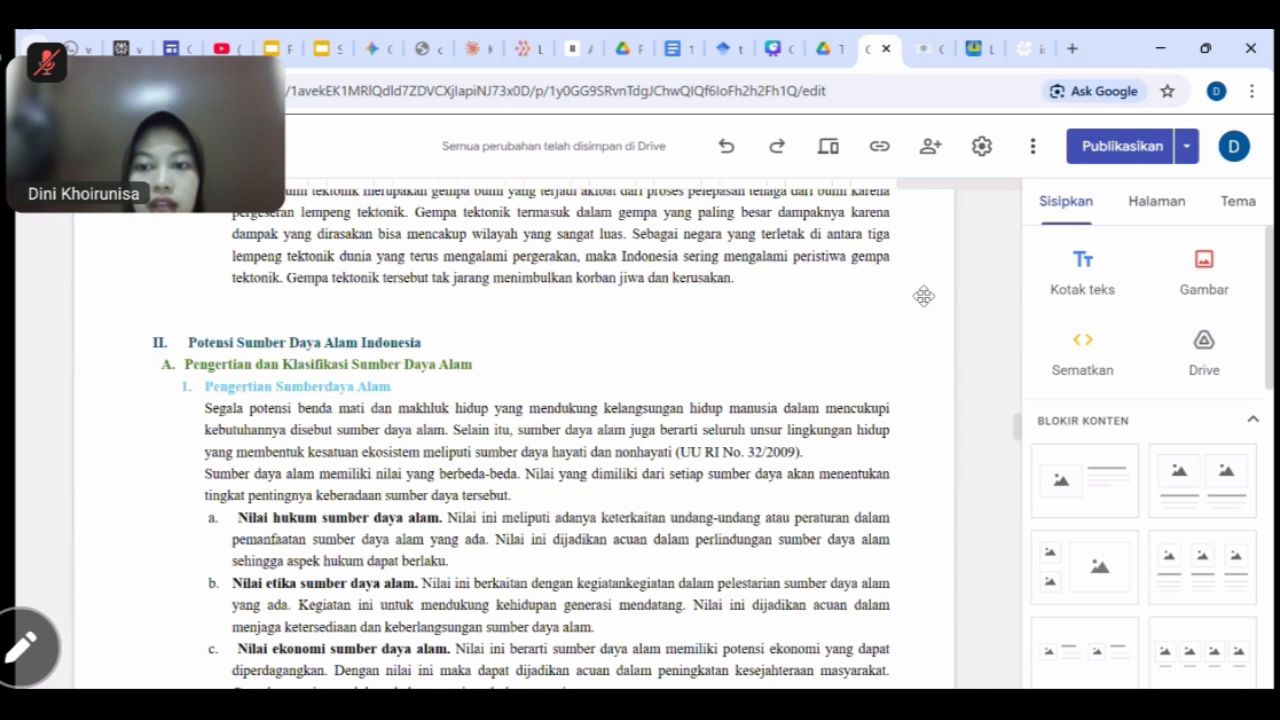
pyautogui.scroll(20, 925, 303)
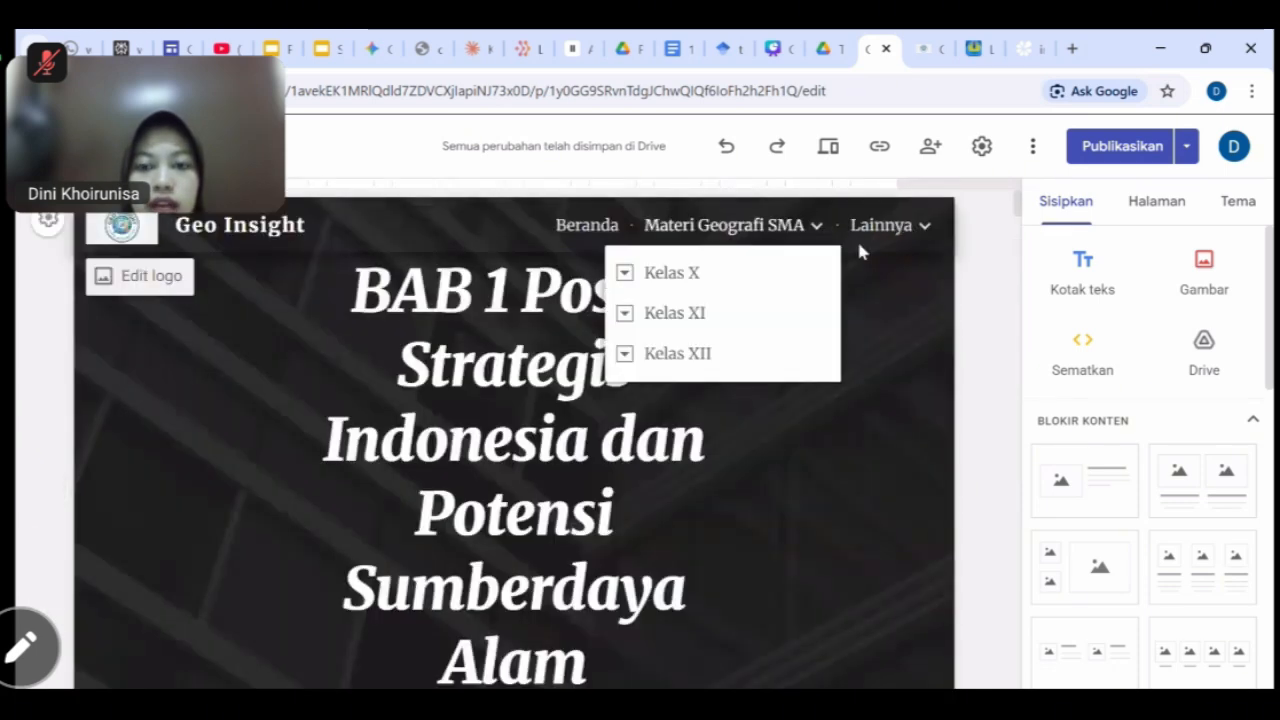
pyautogui.moveTo(856, 238)
pyautogui.click(848, 276)
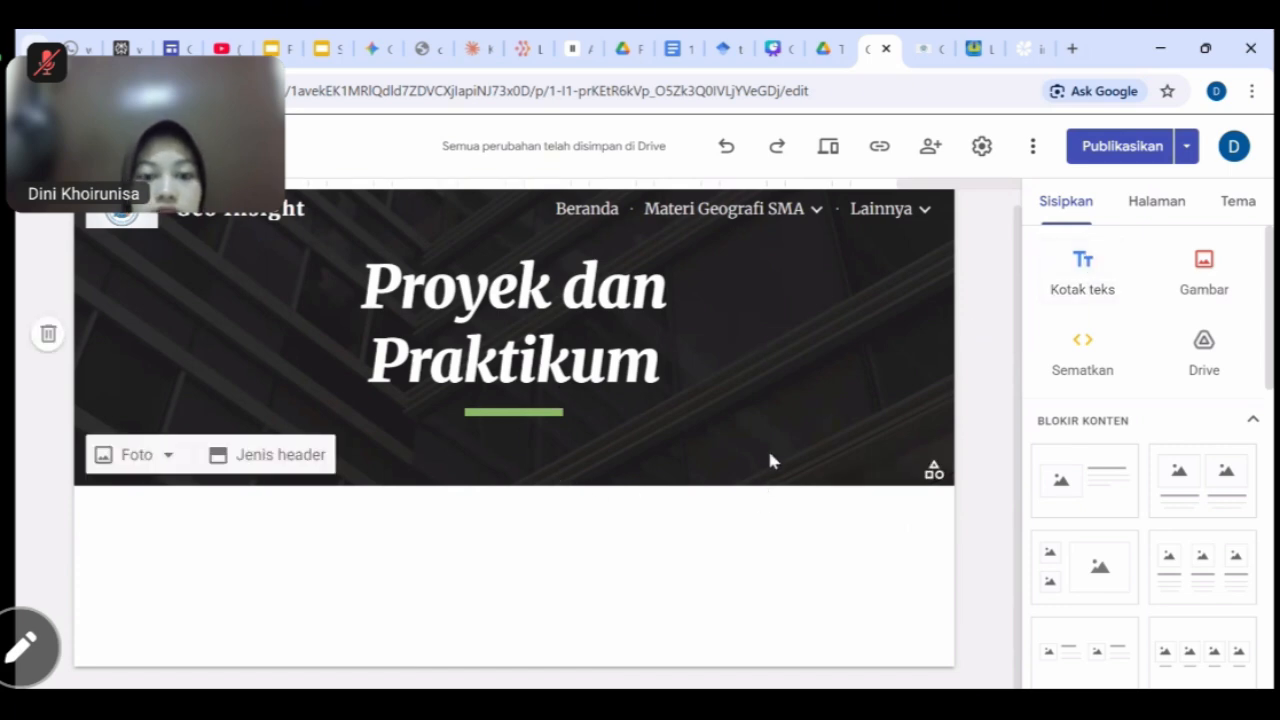
# Add a centre-aligned text box reading 'Video Pembelajaran Kelas XI Bab 1'.
pyautogui.click(1095, 287)
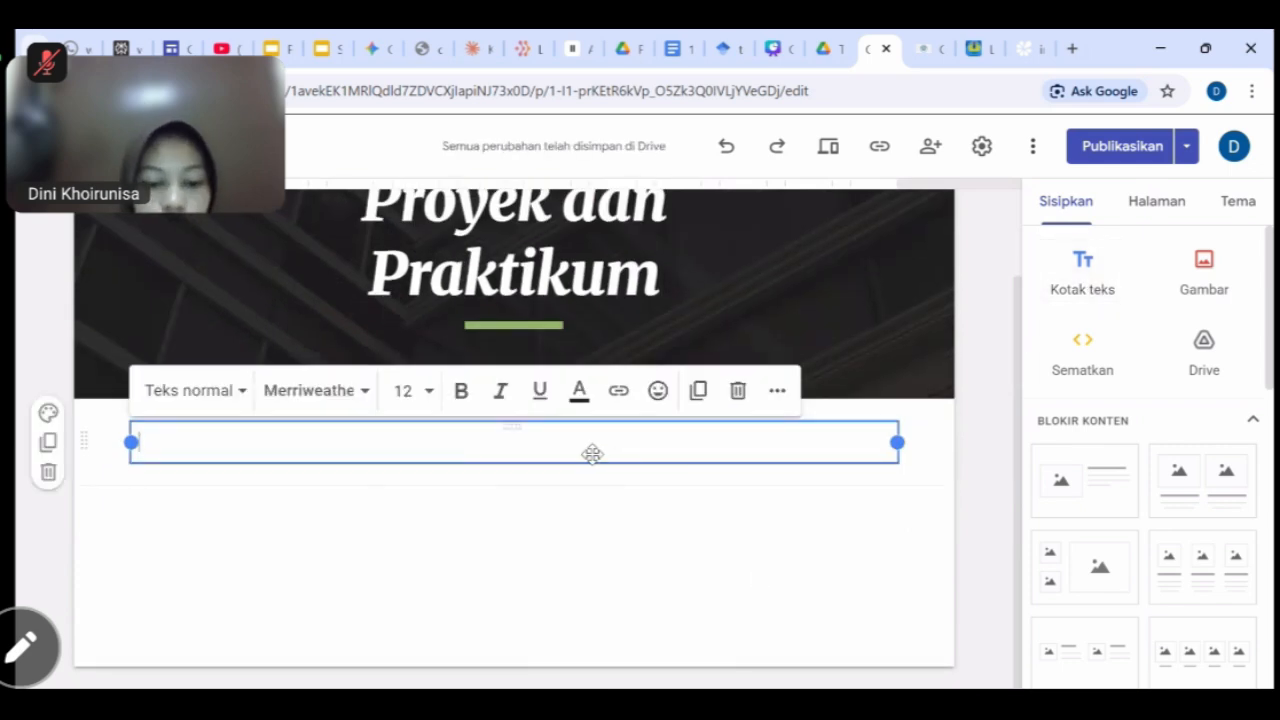
pyautogui.write('Video P')
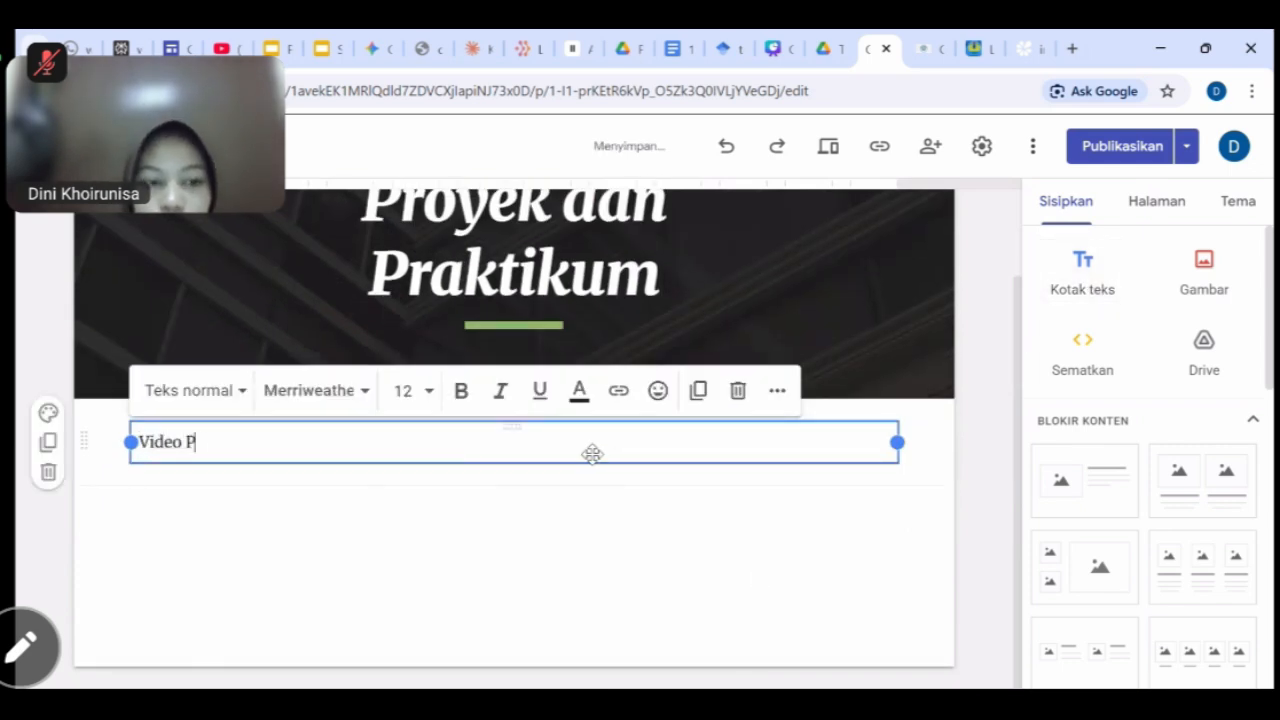
pyautogui.write('embelajaran Kelas X')
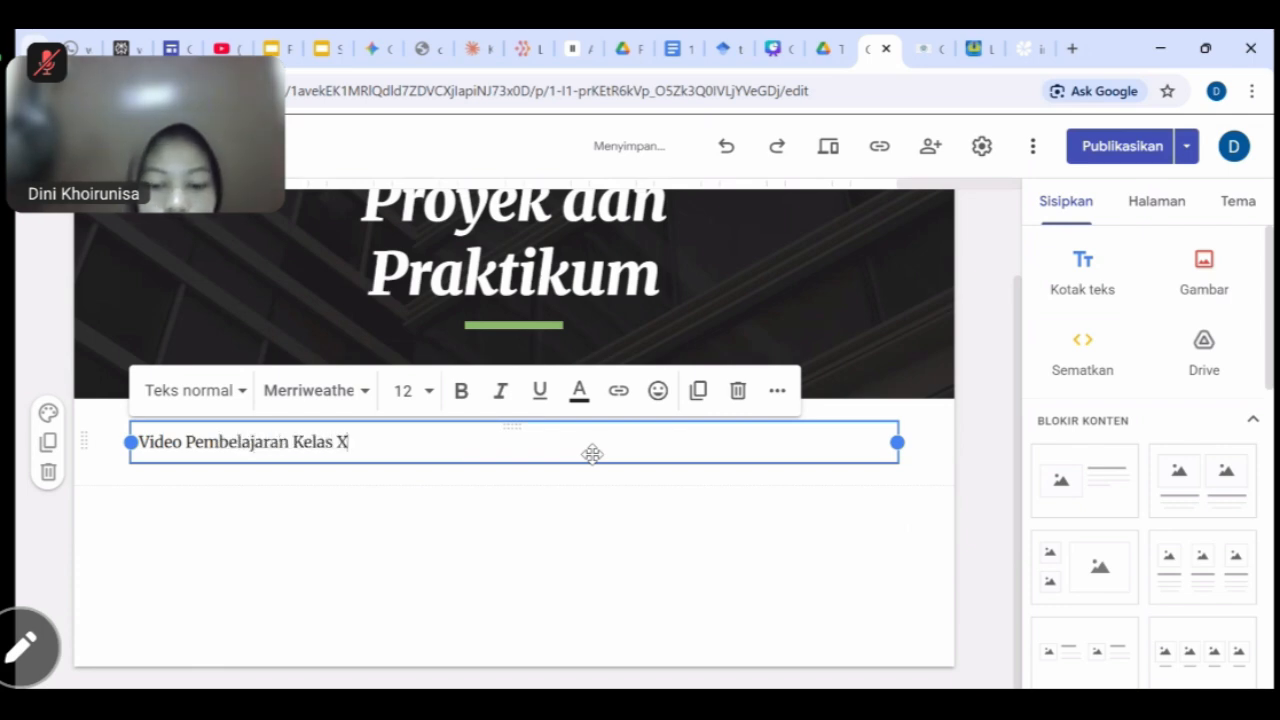
pyautogui.write('I Bab')
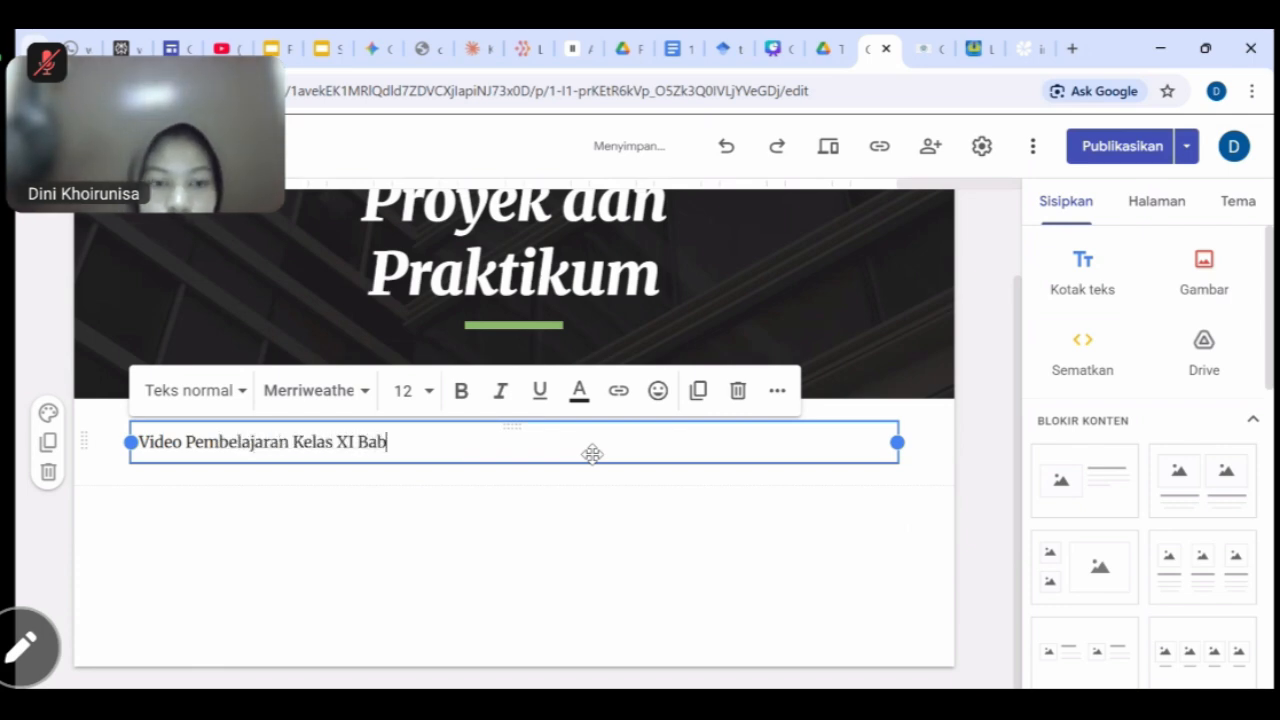
pyautogui.write(' 1')
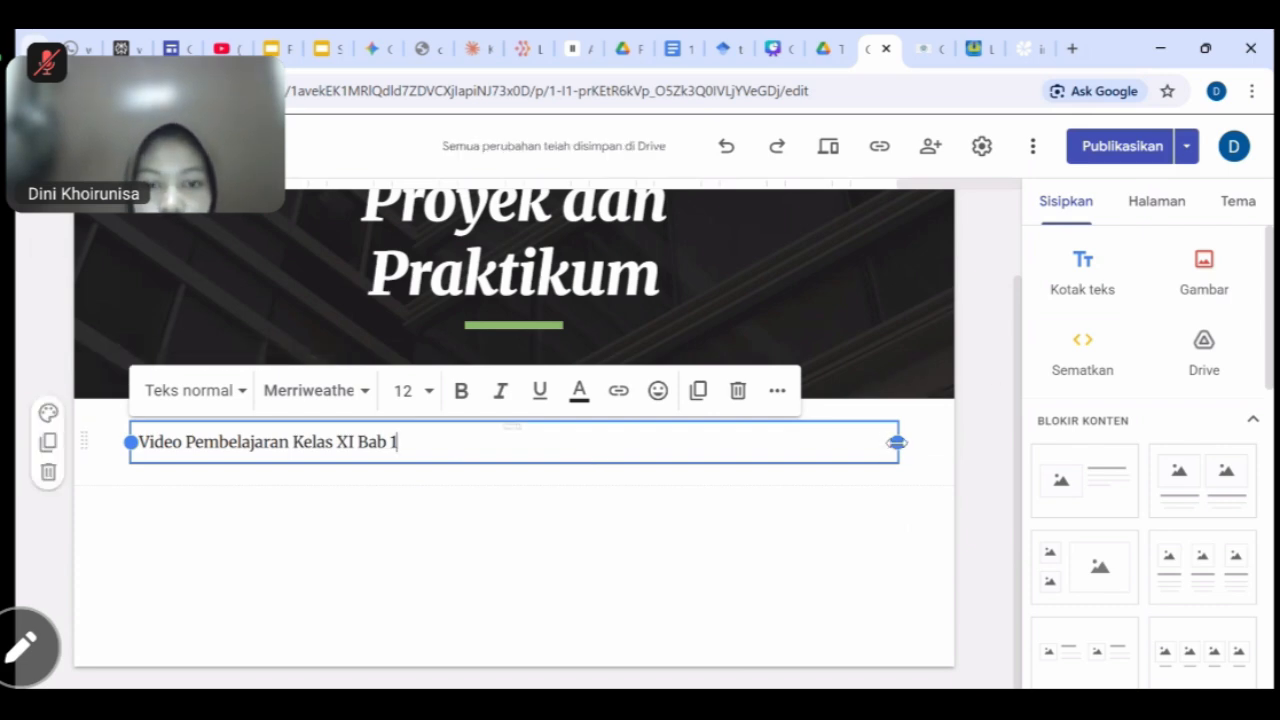
pyautogui.moveTo(897, 442); pyautogui.dragTo(471, 446)
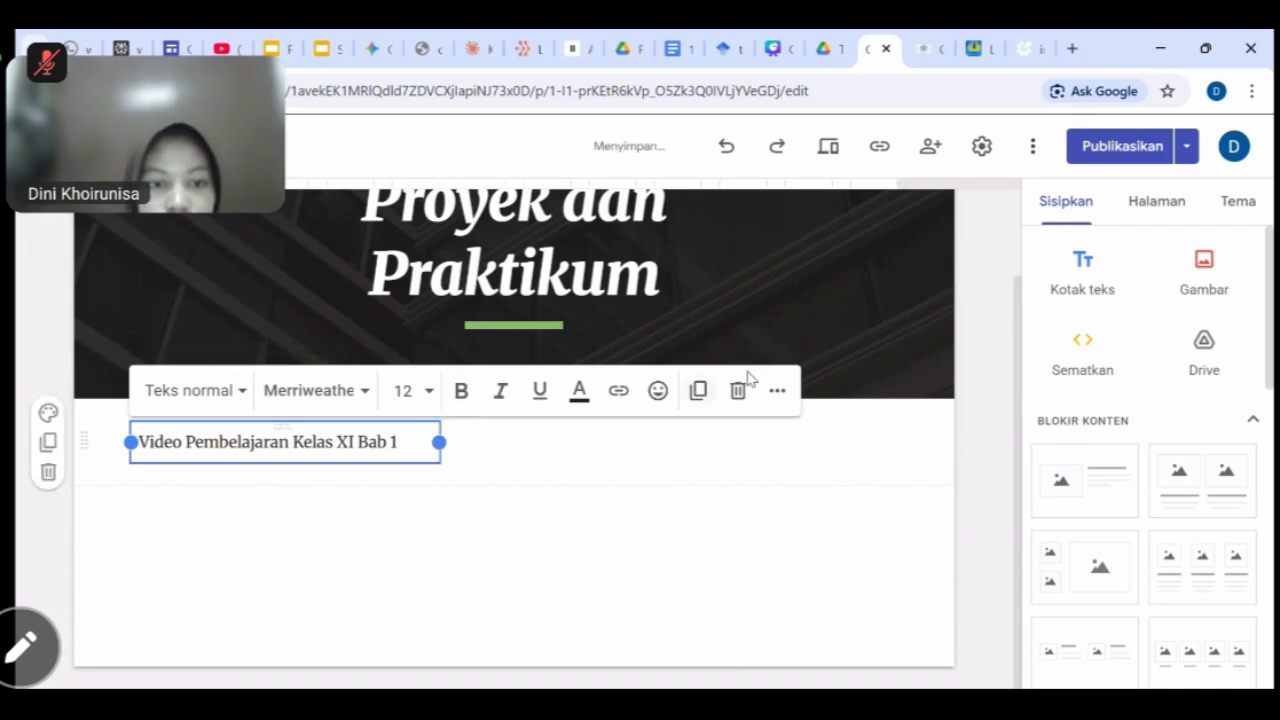
pyautogui.click(777, 390)
pyautogui.click(438, 452)
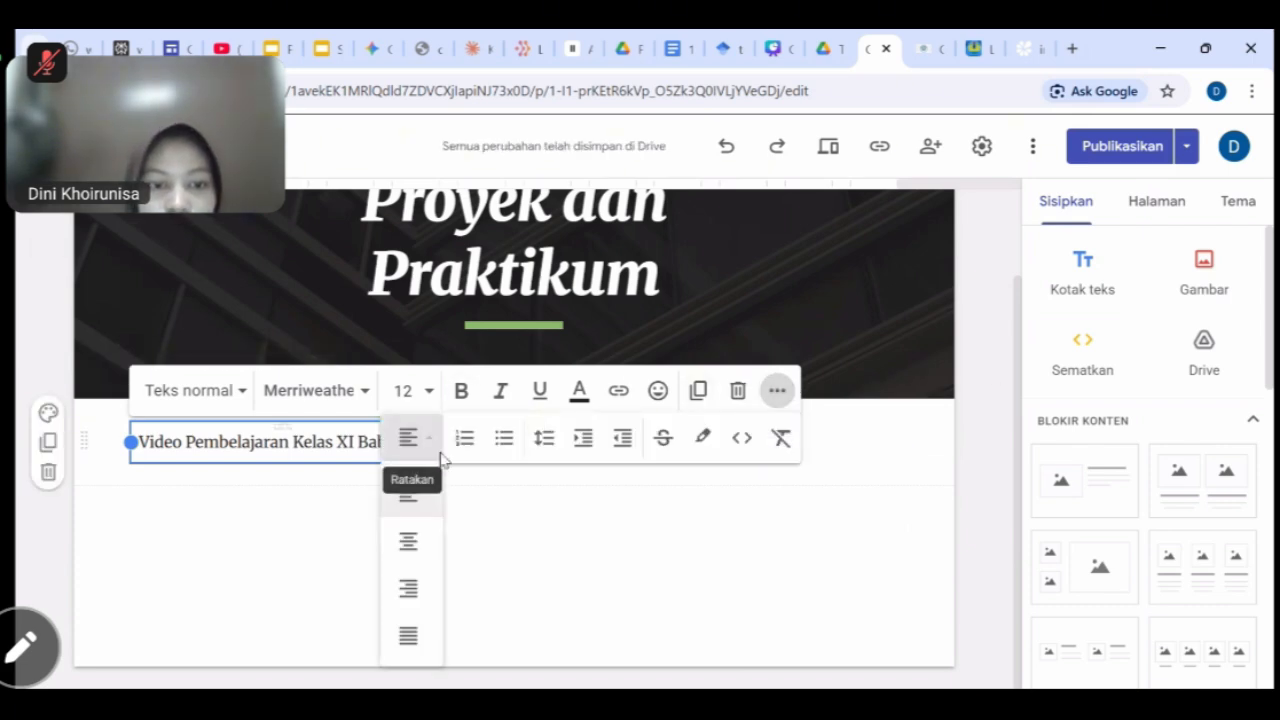
pyautogui.click(408, 541)
pyautogui.click(480, 528)
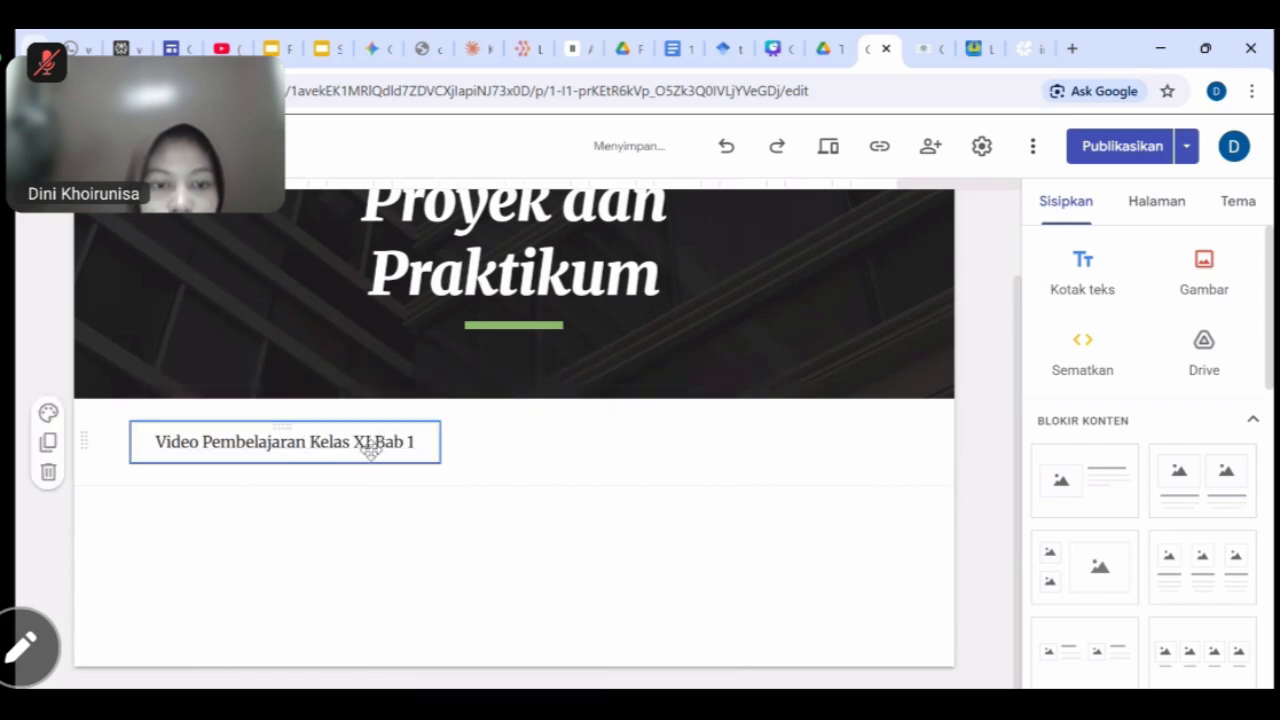
pyautogui.moveTo(374, 460); pyautogui.dragTo(560, 462)
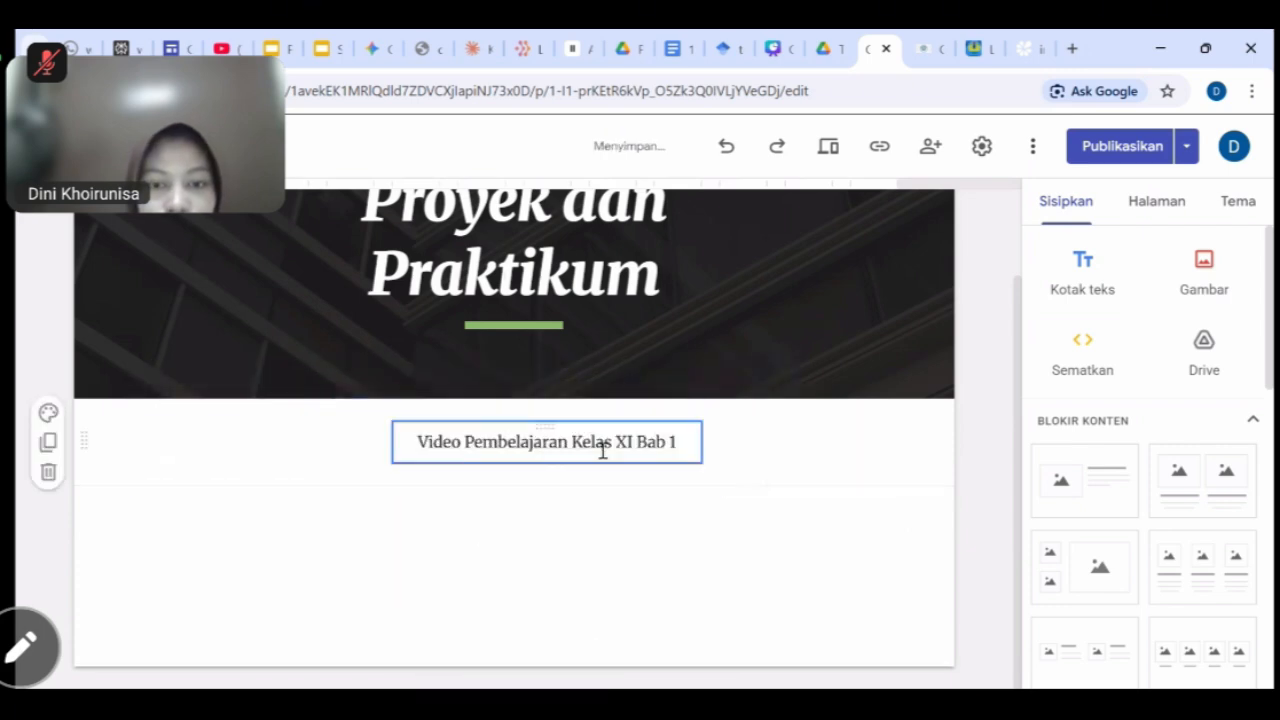
# Make the heading text green #6aa84f and bold.
pyautogui.moveTo(676, 441); pyautogui.dragTo(417, 435)
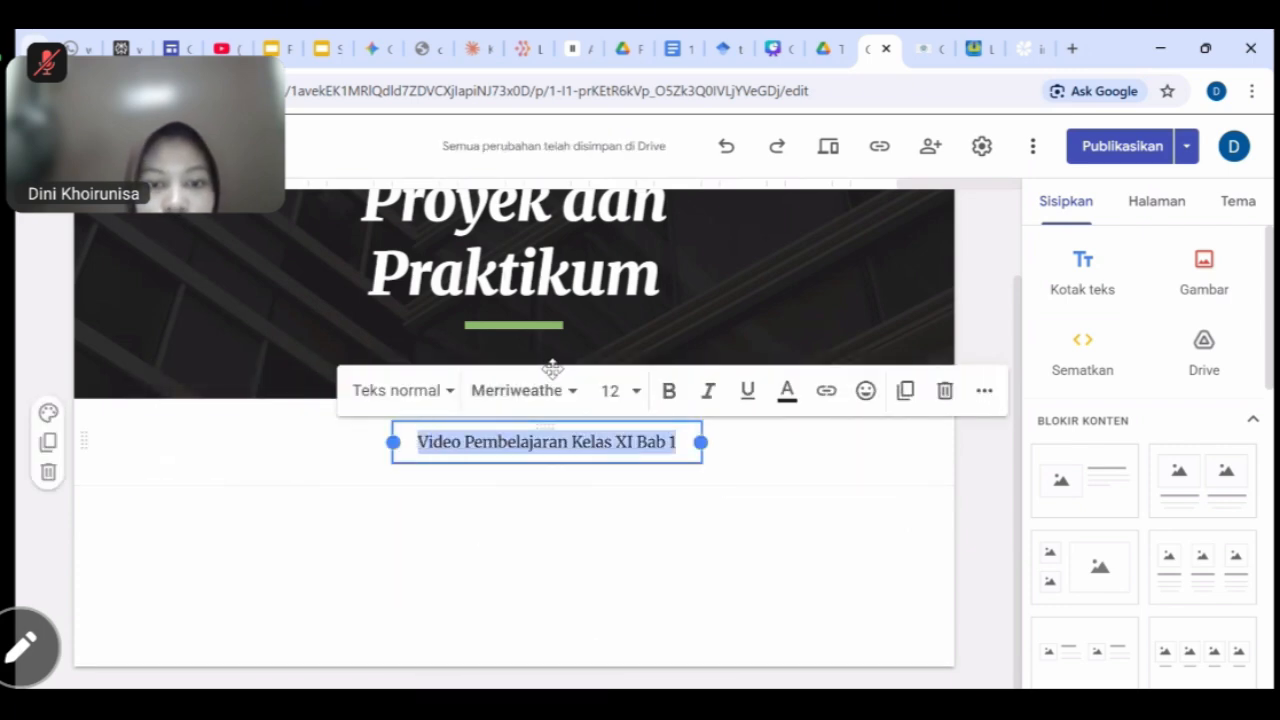
pyautogui.click(787, 391)
pyautogui.click(838, 583)
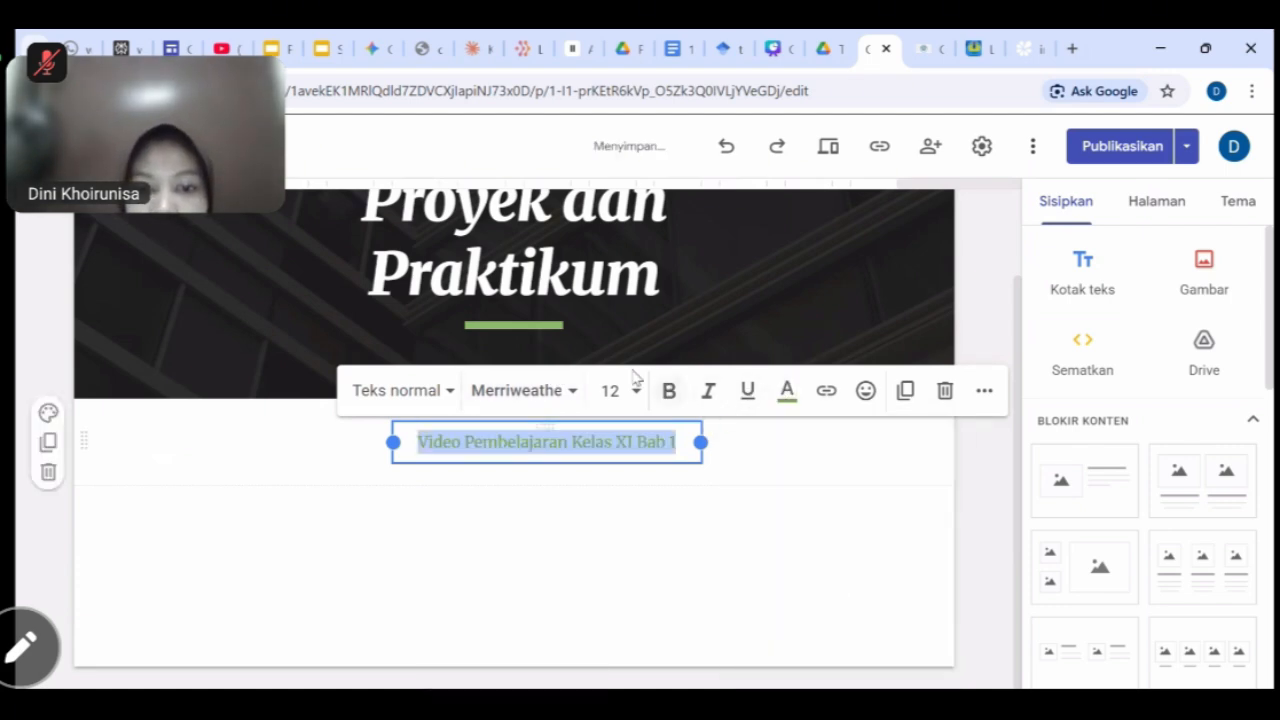
pyautogui.click(669, 391)
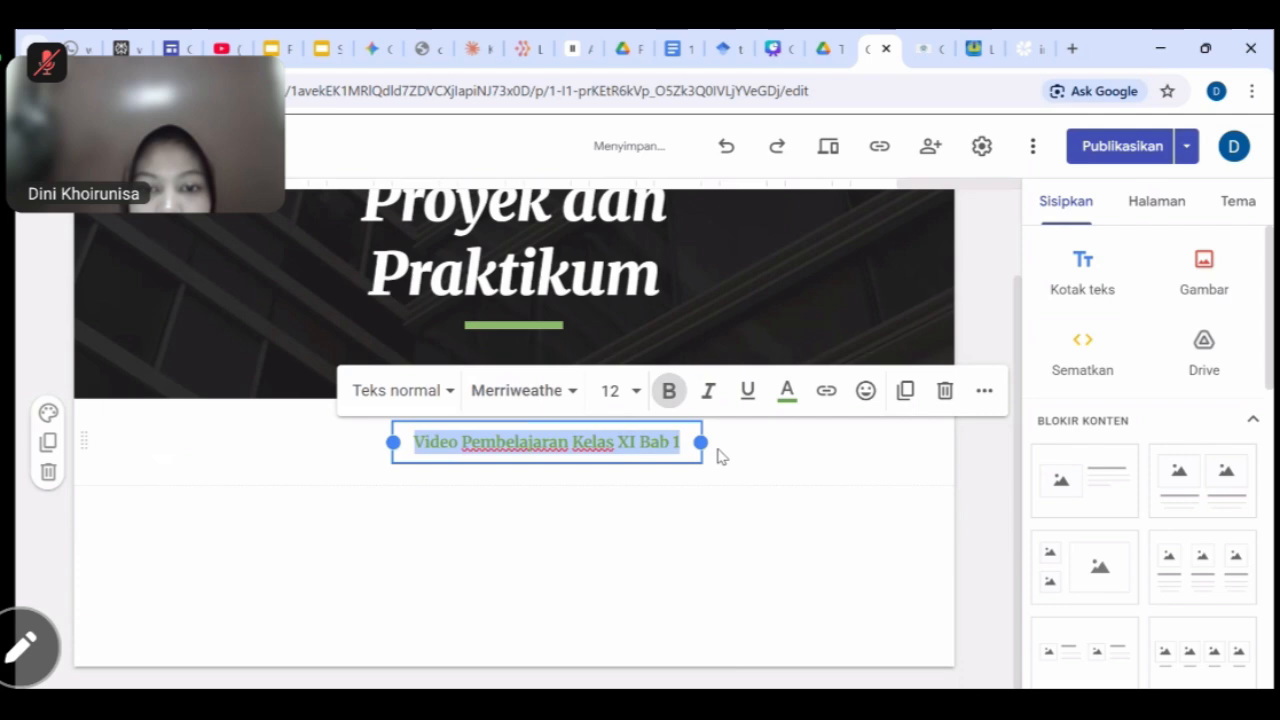
pyautogui.click(661, 445)
# Set the heading to size 18, widen the box and centre it on the page.
pyautogui.moveTo(682, 441); pyautogui.dragTo(385, 452)
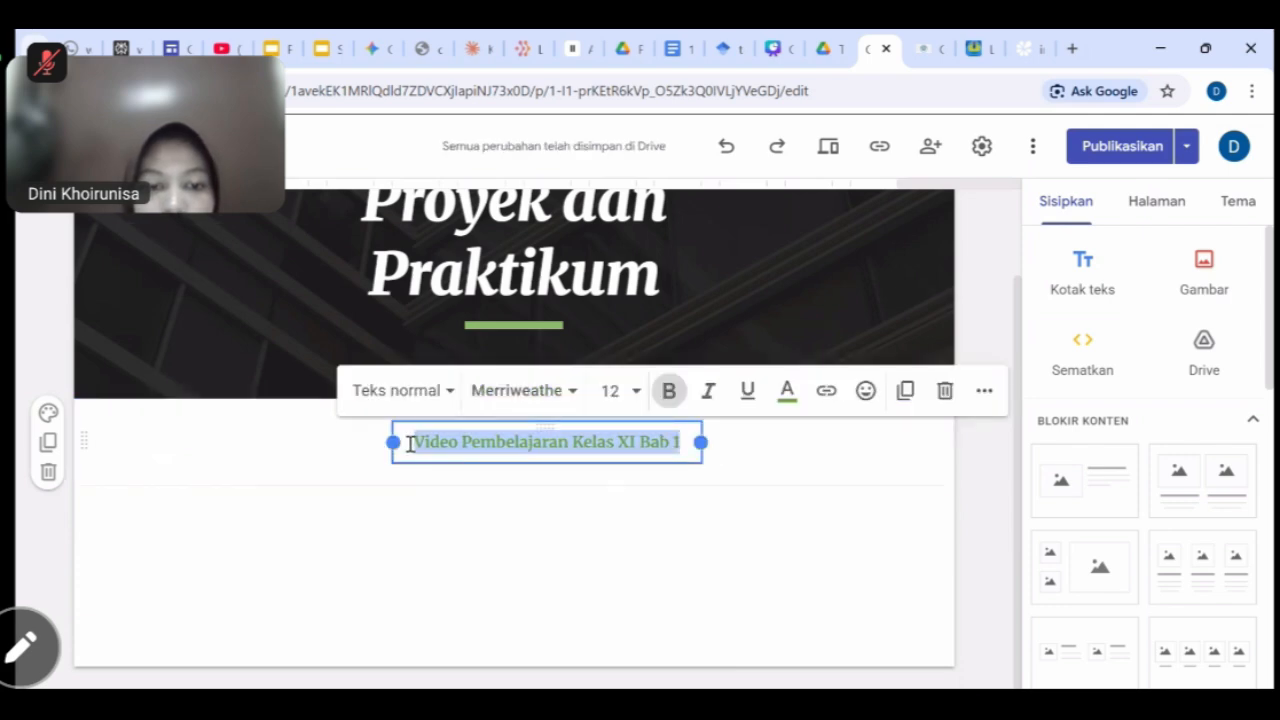
pyautogui.click(636, 391)
pyautogui.scroll(-4, 608, 540)
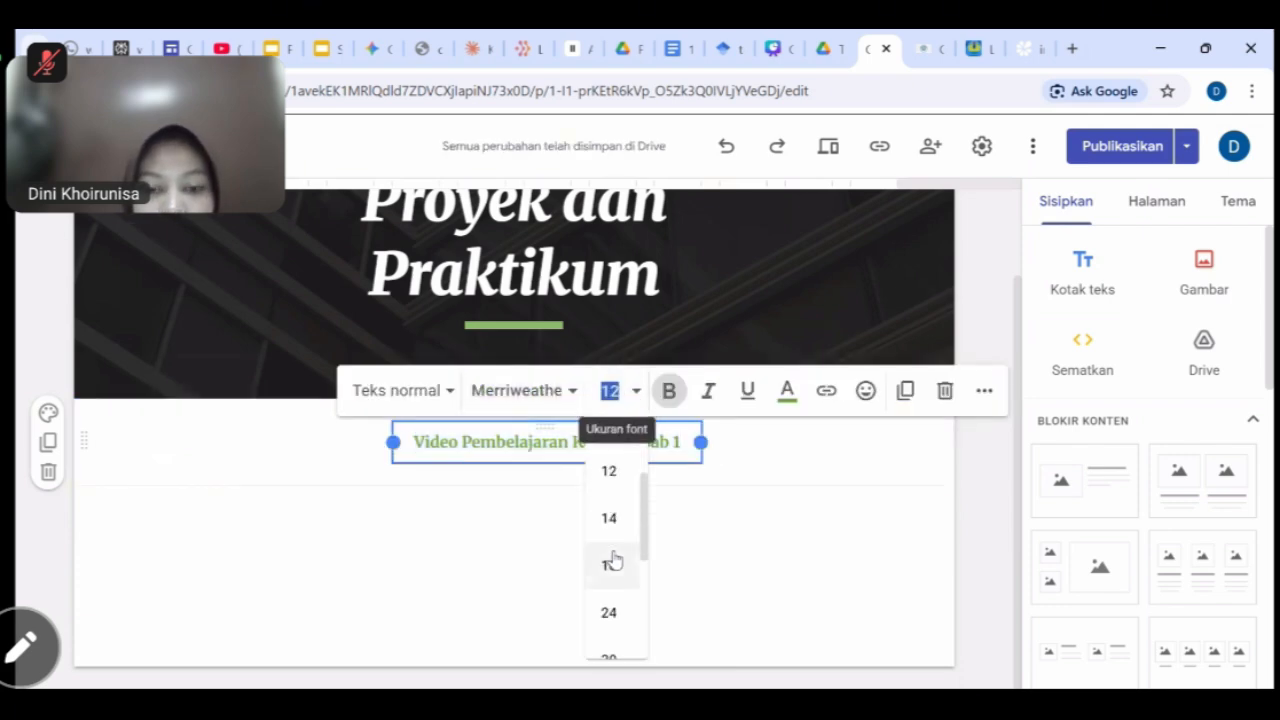
pyautogui.click(609, 484)
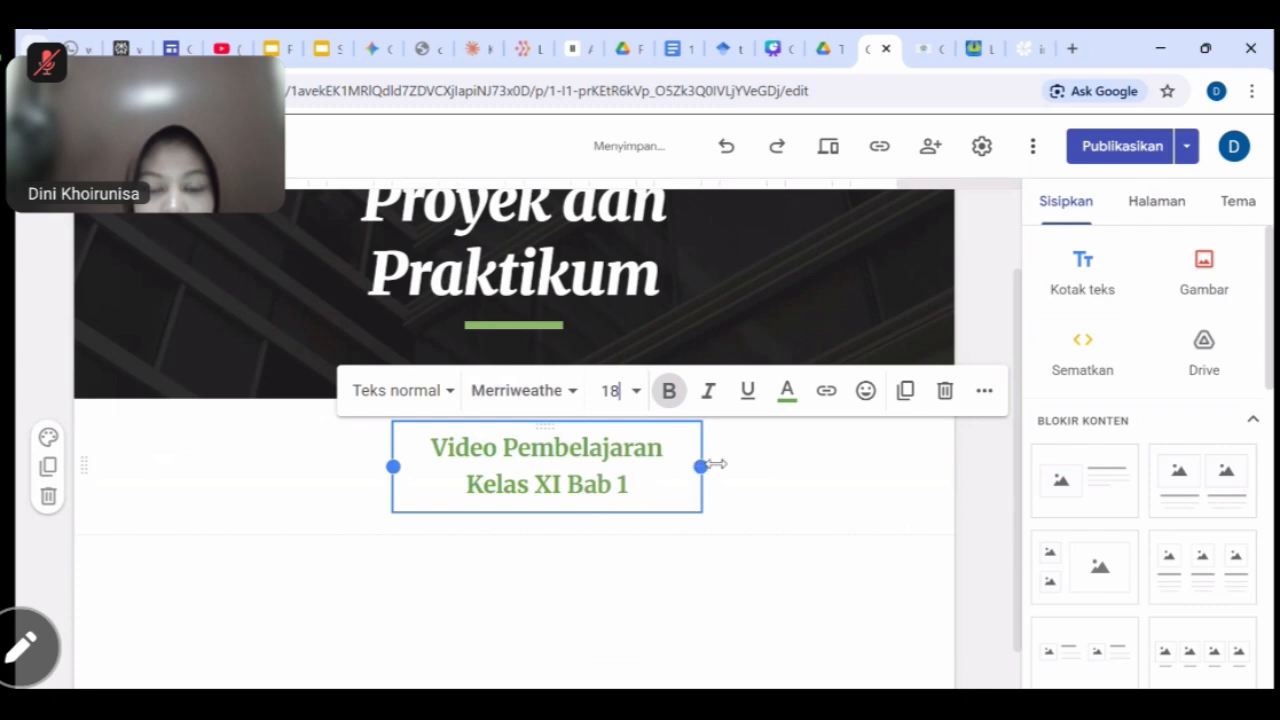
pyautogui.moveTo(837, 455); pyautogui.dragTo(822, 454)
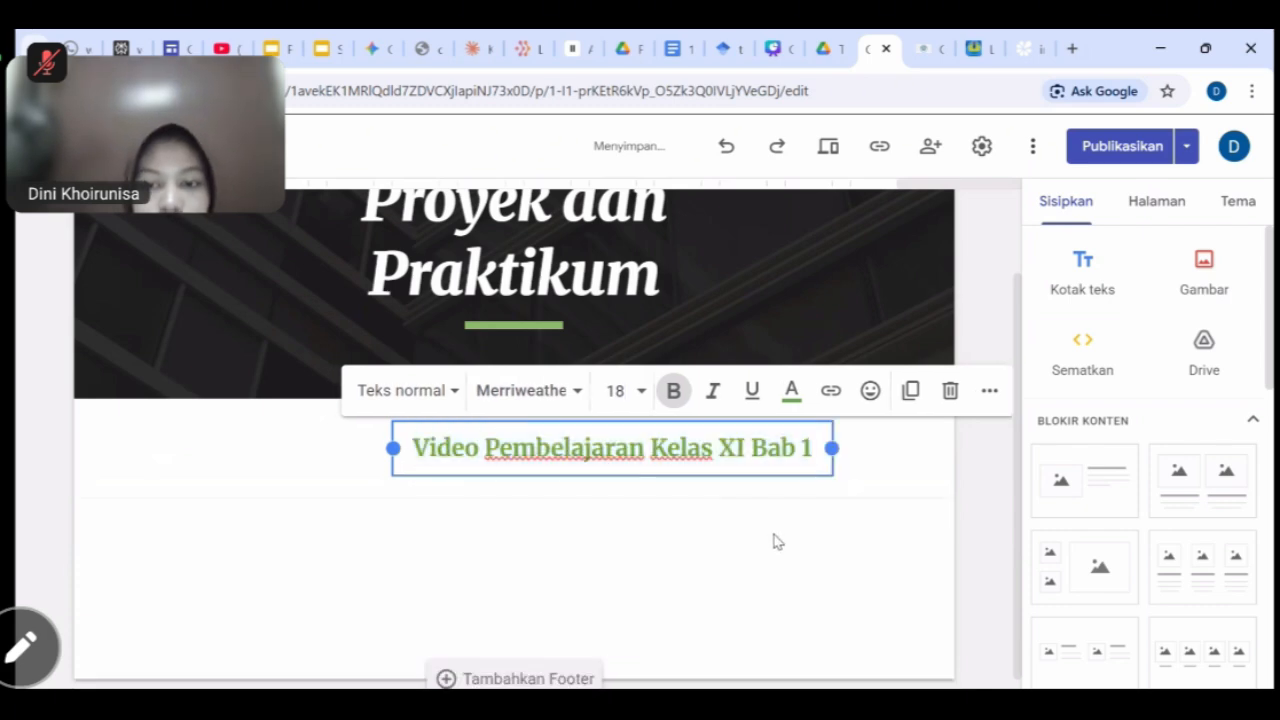
pyautogui.click(774, 535)
pyautogui.moveTo(654, 471); pyautogui.dragTo(566, 466)
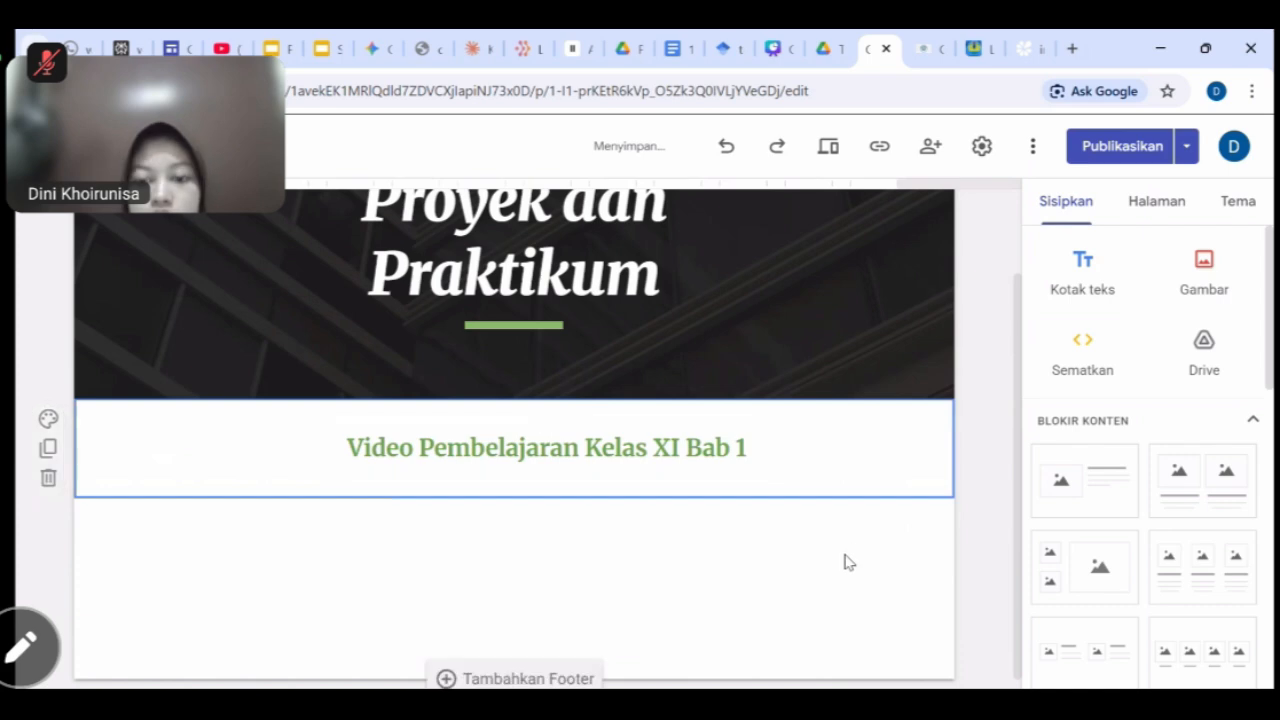
# Add a text box below the heading with the subtitle 'Posisi Strategis Indonesia dan Potensi Sumber Daya Alam'.
pyautogui.click(1085, 280)
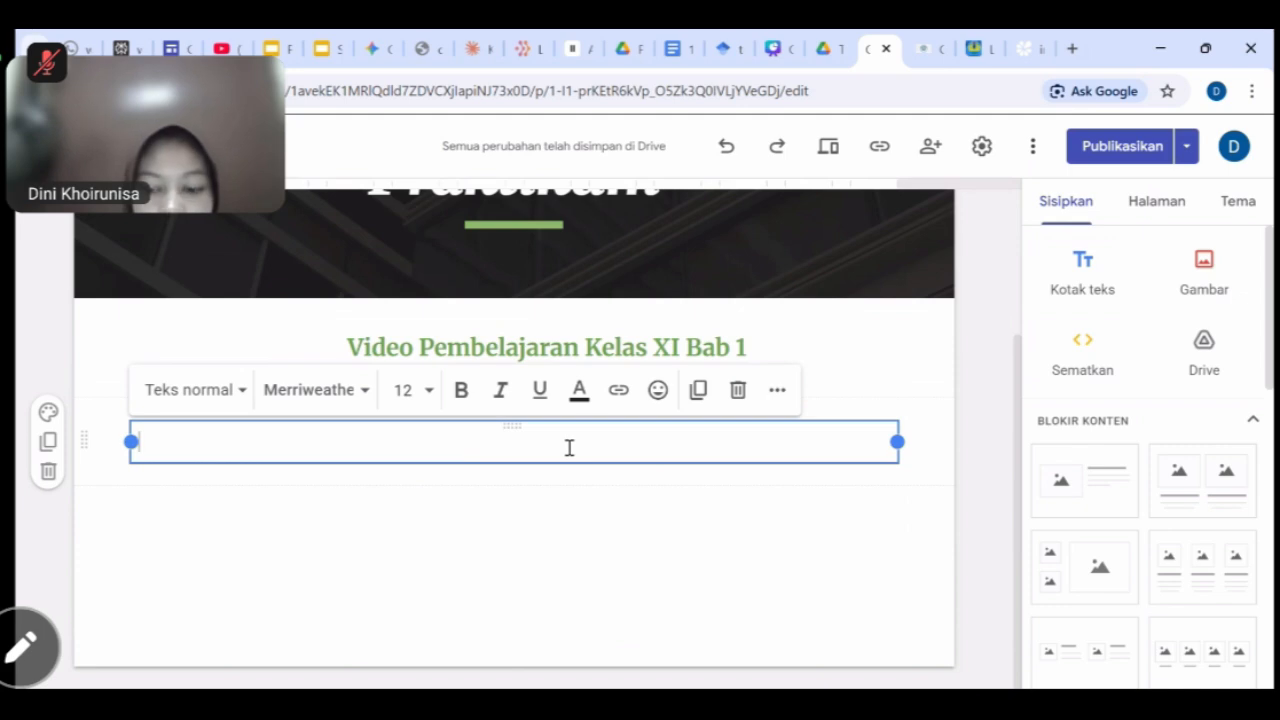
pyautogui.write('Posisi')
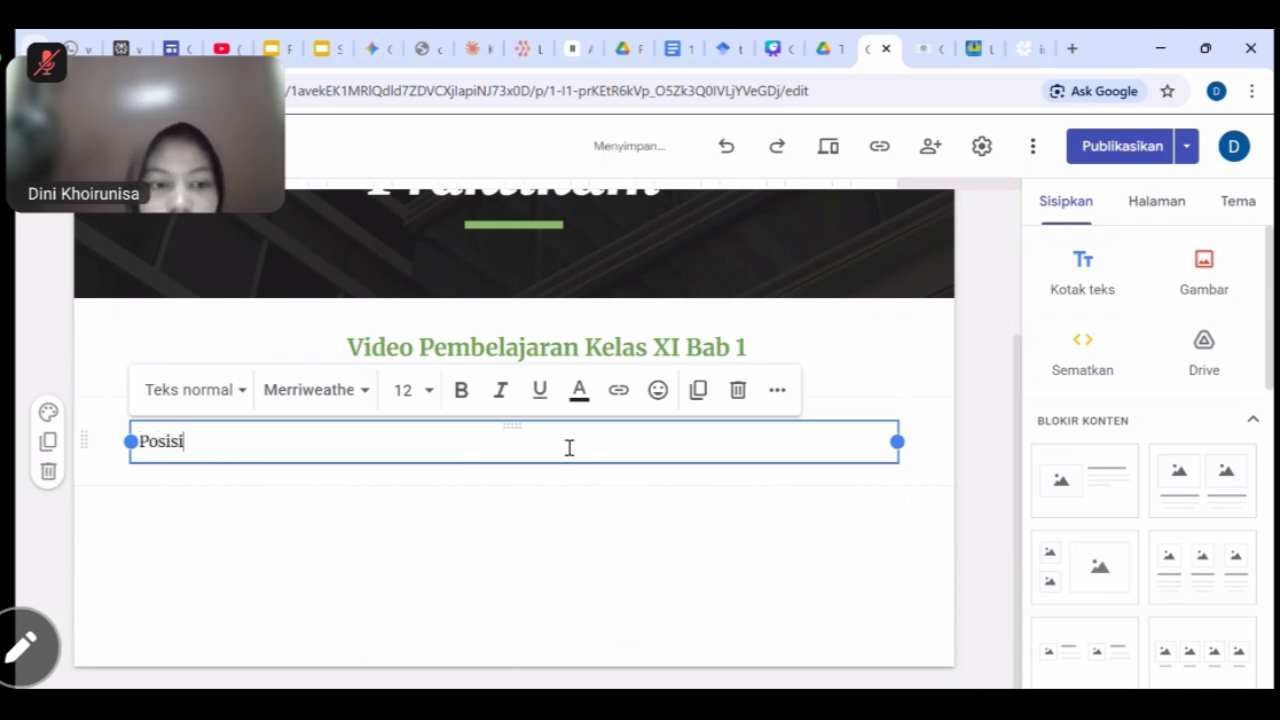
pyautogui.write(' Stater')
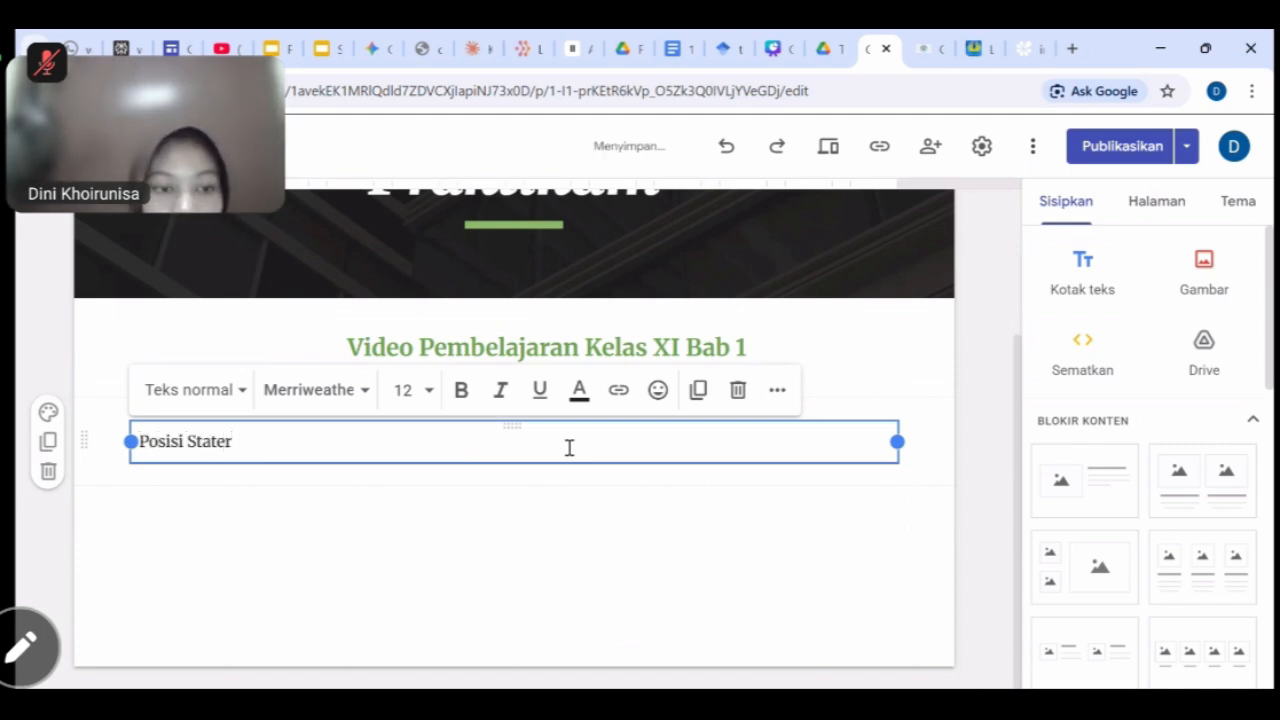
pyautogui.press('BackSpace')
pyautogui.press('BackSpace')
pyautogui.press('BackSpace')
pyautogui.press('BackSpace')
pyautogui.write('rategis')
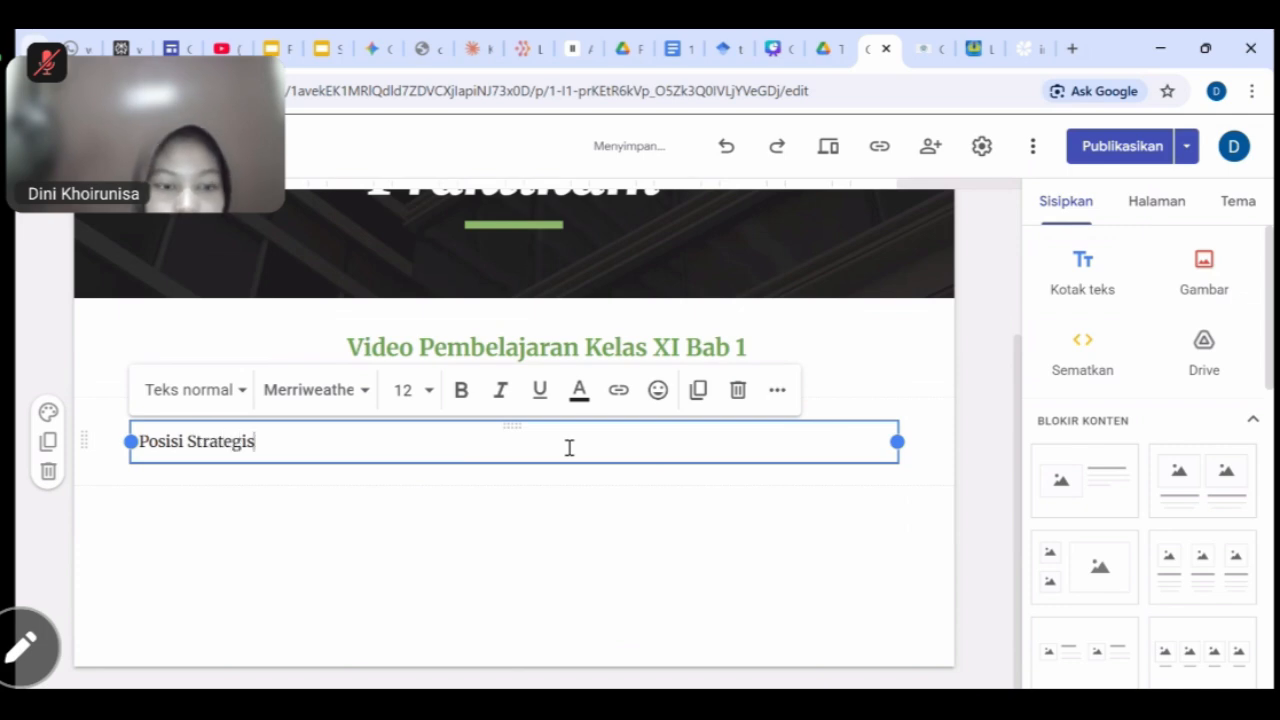
pyautogui.write(' Indonesia dan Pote')
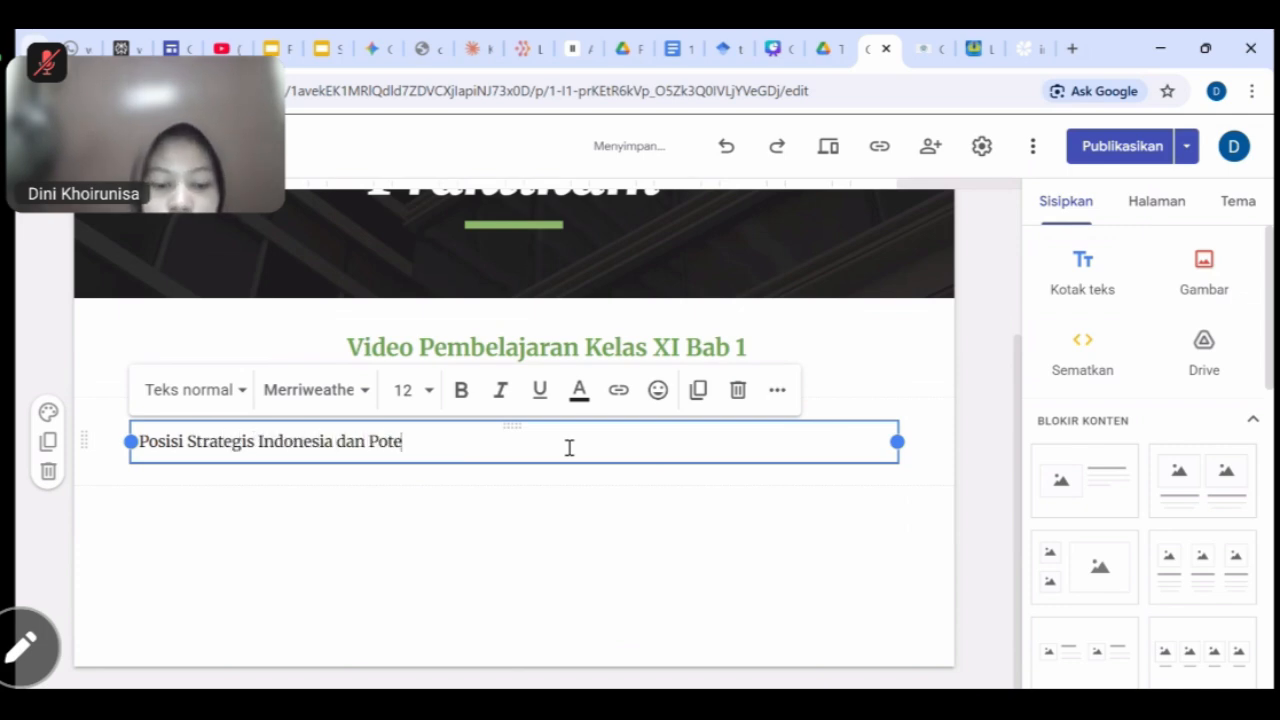
pyautogui.write('nsi Sumber Daya Alam')
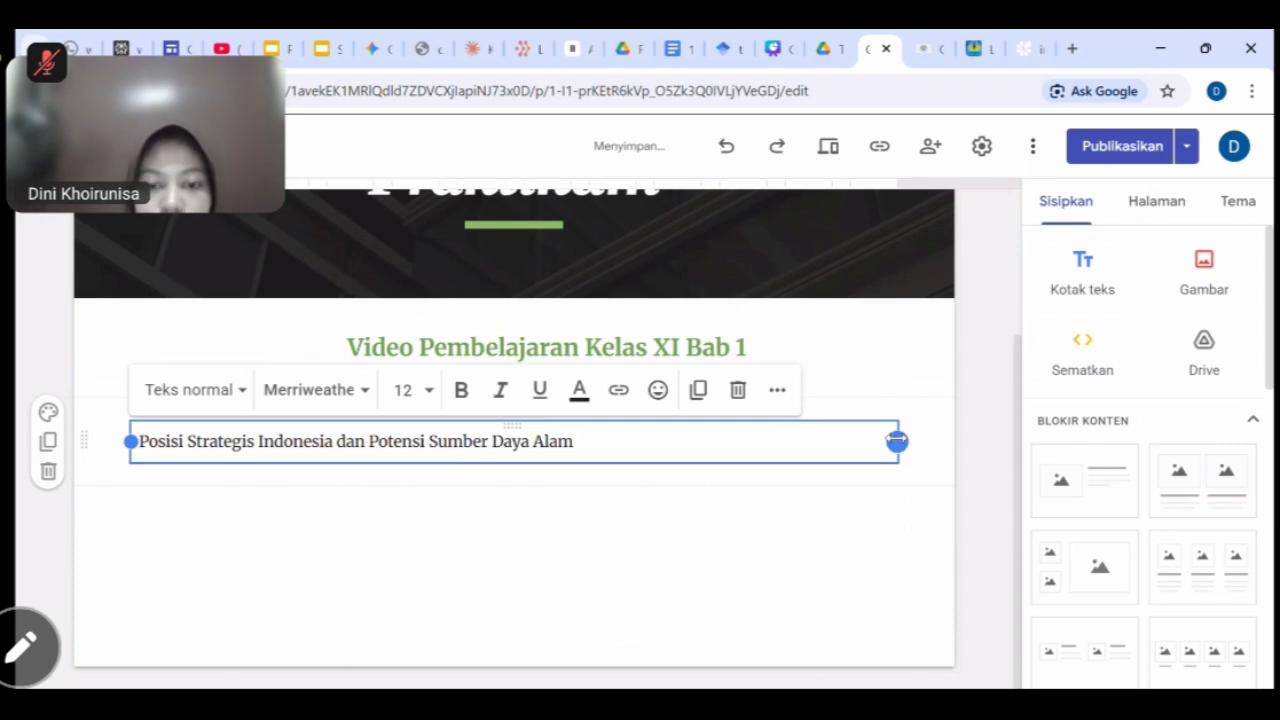
pyautogui.moveTo(897, 441); pyautogui.dragTo(640, 434)
# Make the subtitle green, centre-aligned and size 18.
pyautogui.moveTo(578, 441); pyautogui.dragTo(137, 422)
pyautogui.click(579, 389)
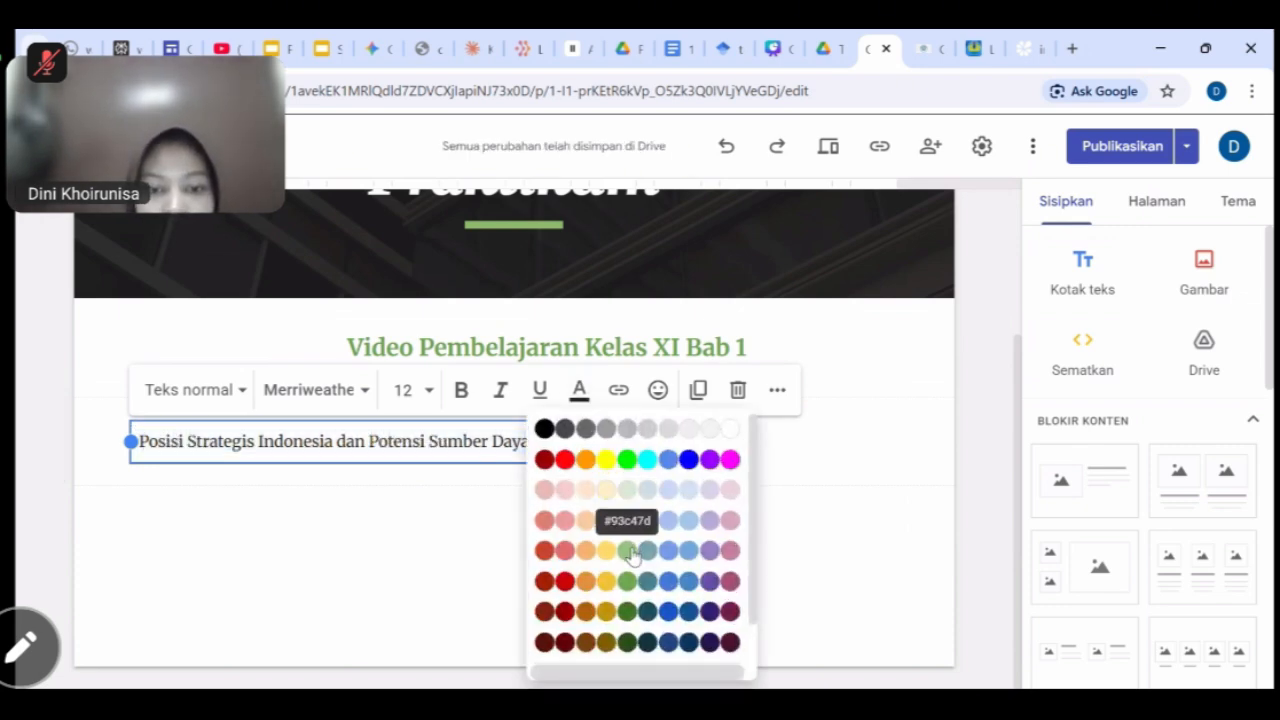
pyautogui.click(612, 500)
pyautogui.click(779, 395)
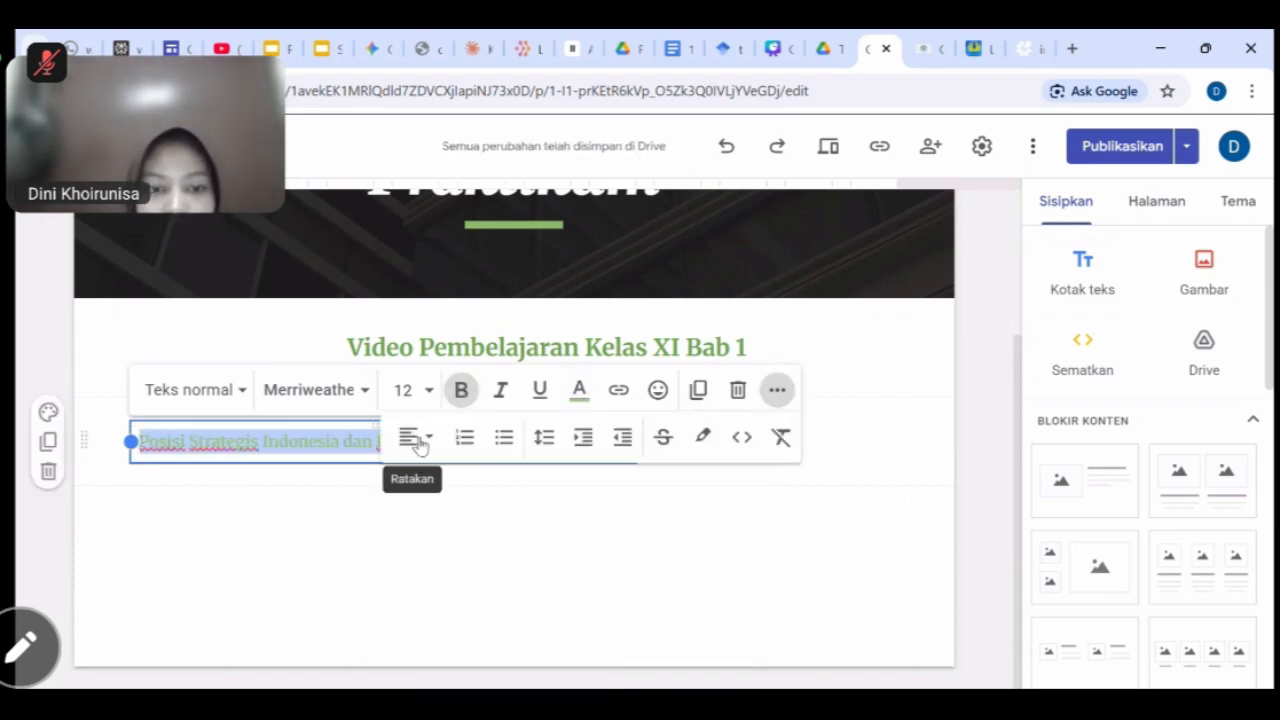
pyautogui.click(416, 440)
pyautogui.click(409, 545)
pyautogui.click(426, 391)
pyautogui.scroll(-2, 403, 540)
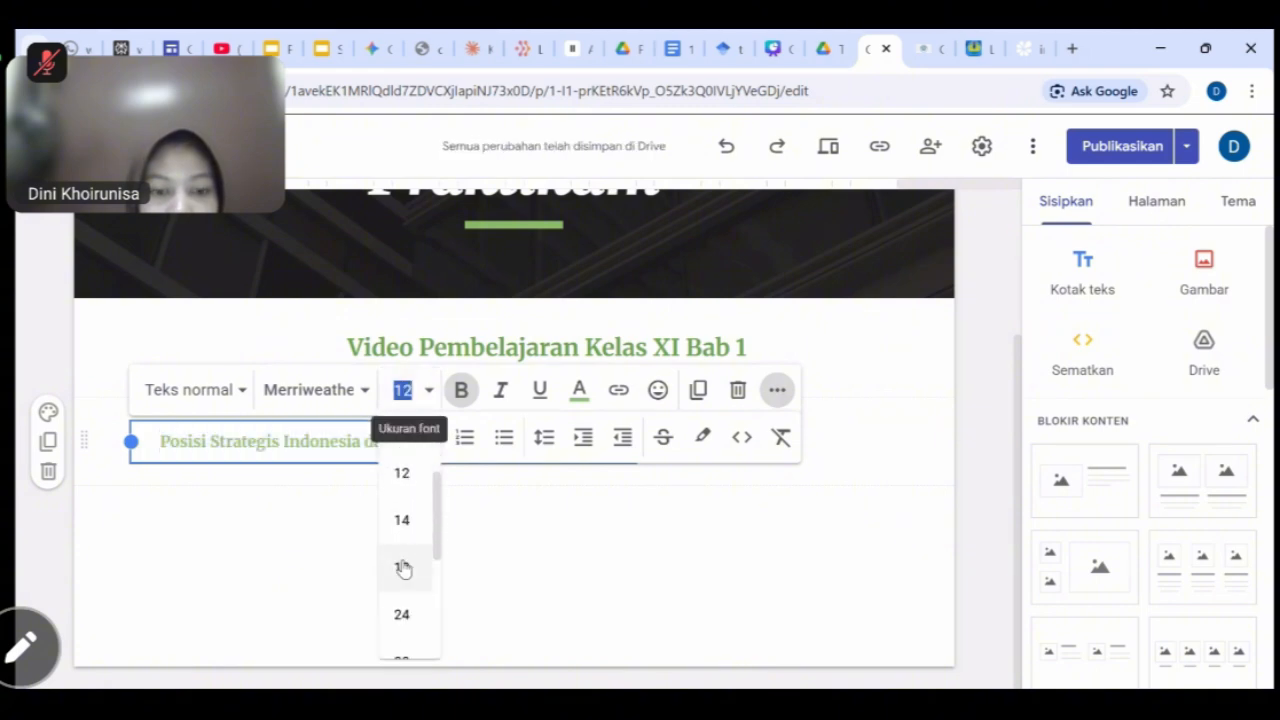
pyautogui.click(403, 569)
pyautogui.click(569, 449)
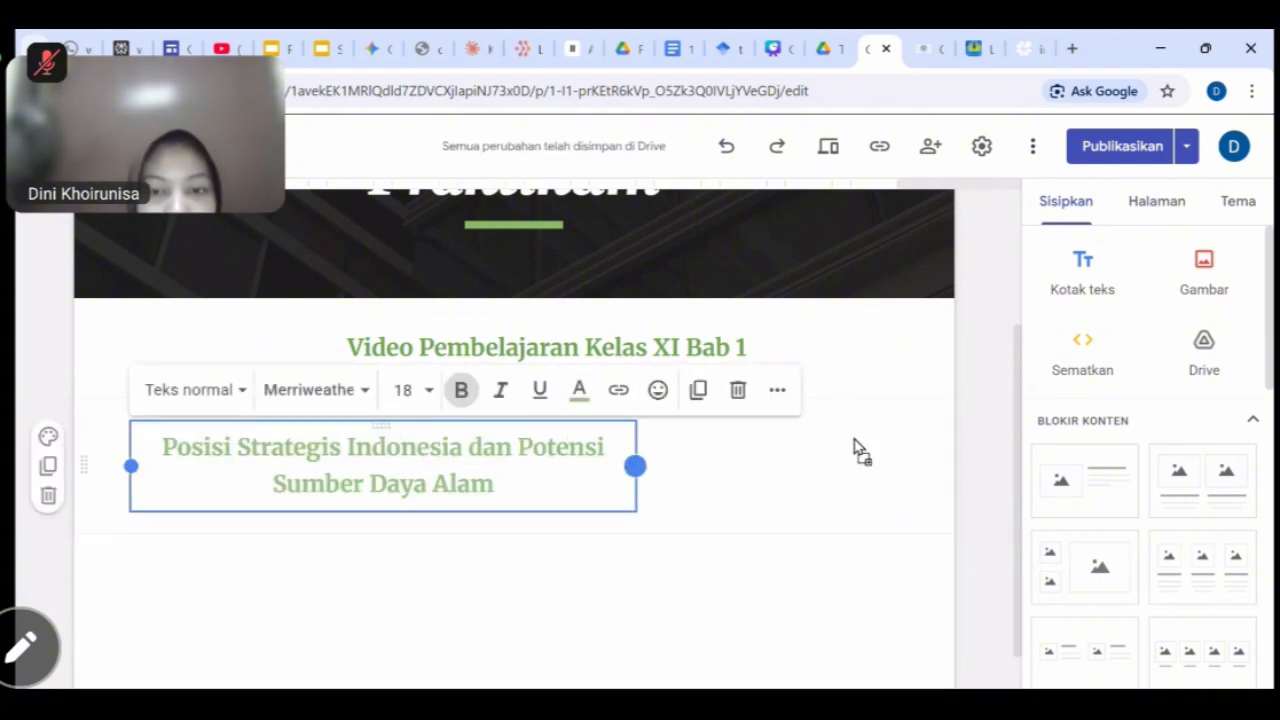
# Stretch the subtitle box to full page width and switch to the YouTube results tab.
pyautogui.moveTo(635, 466); pyautogui.dragTo(923, 443)
pyautogui.click(606, 512)
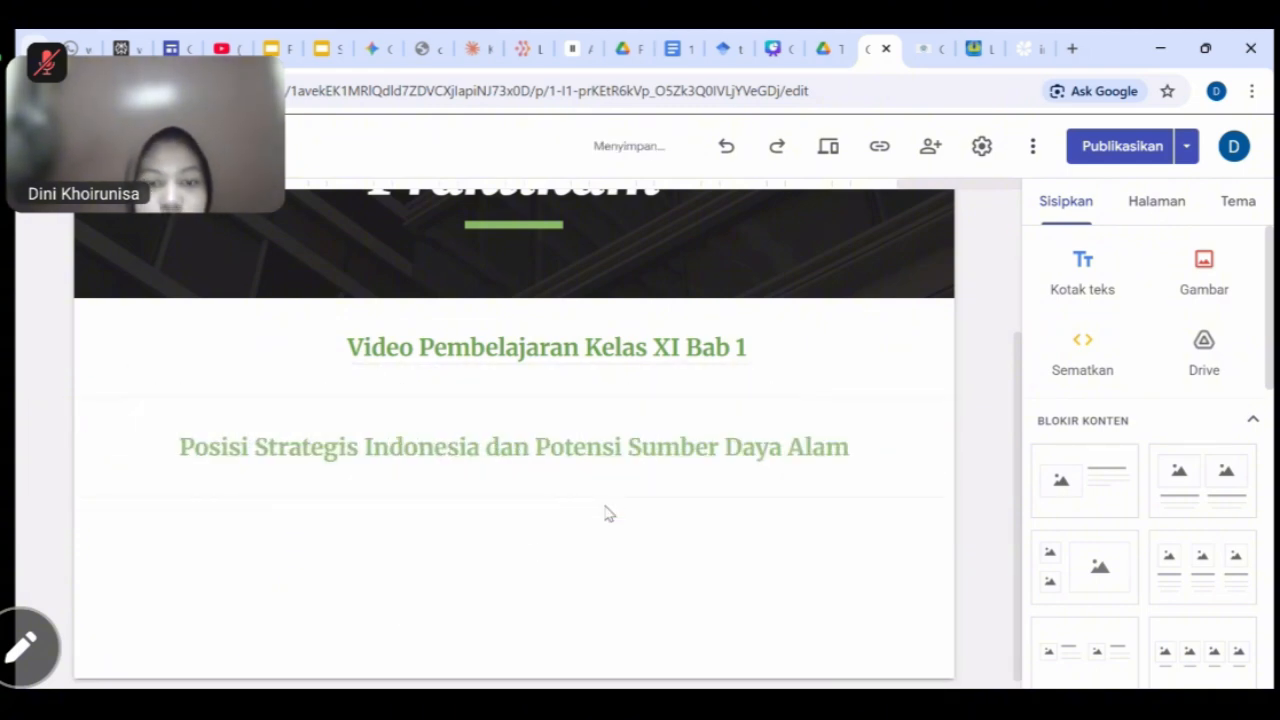
pyautogui.click(586, 449)
pyautogui.moveTo(603, 451); pyautogui.dragTo(634, 503)
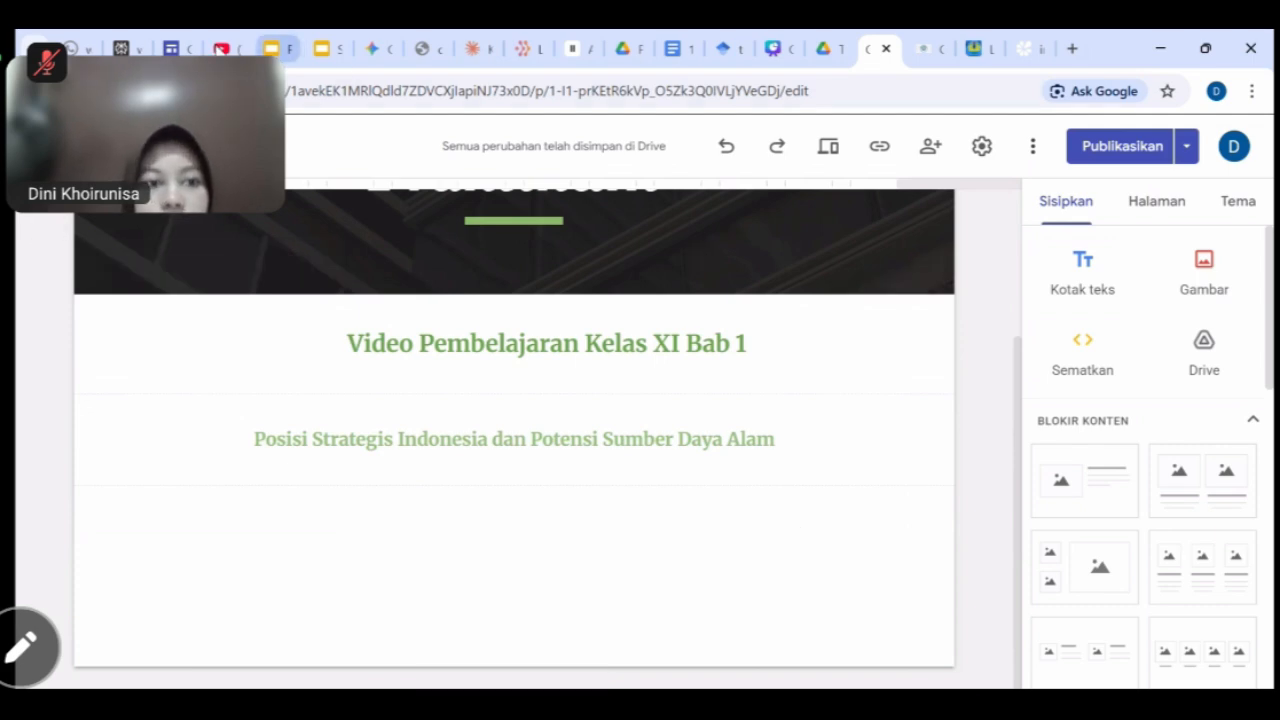
pyautogui.click(222, 48)
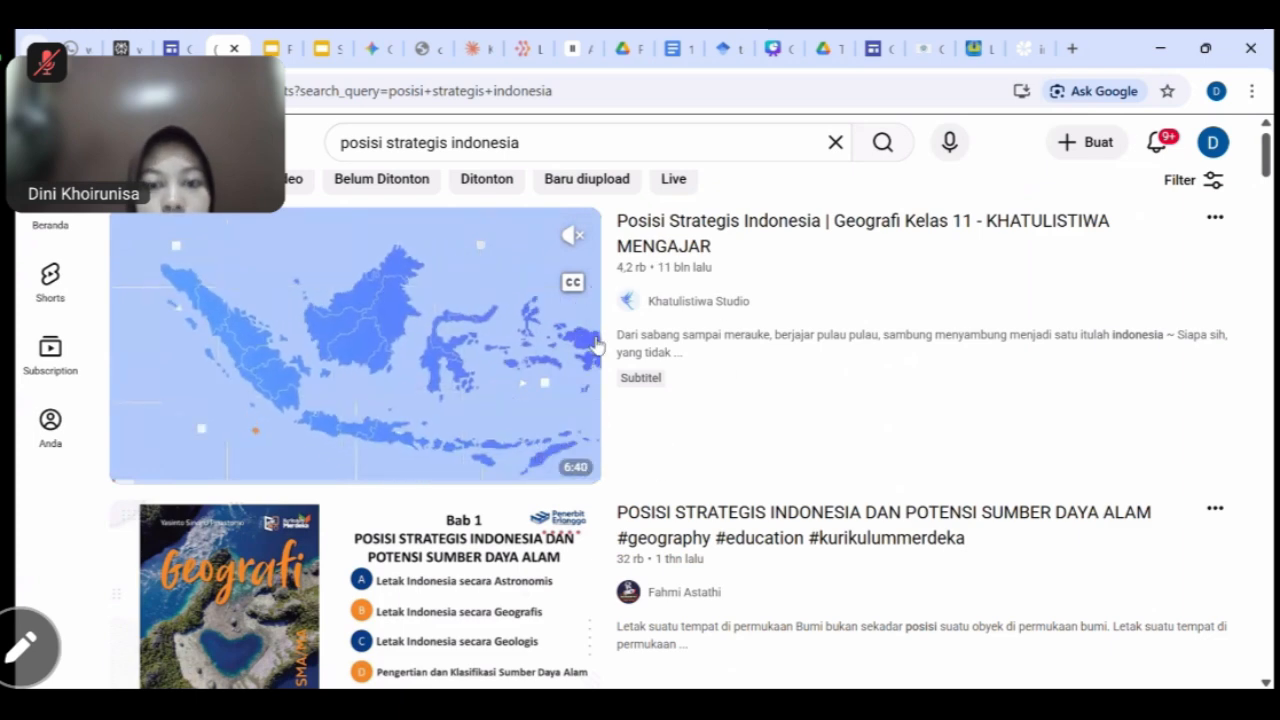
# Copy the embed code of the 'Posisi Strategis Indonesia' geography video and return to Google Sites.
pyautogui.click(531, 374)
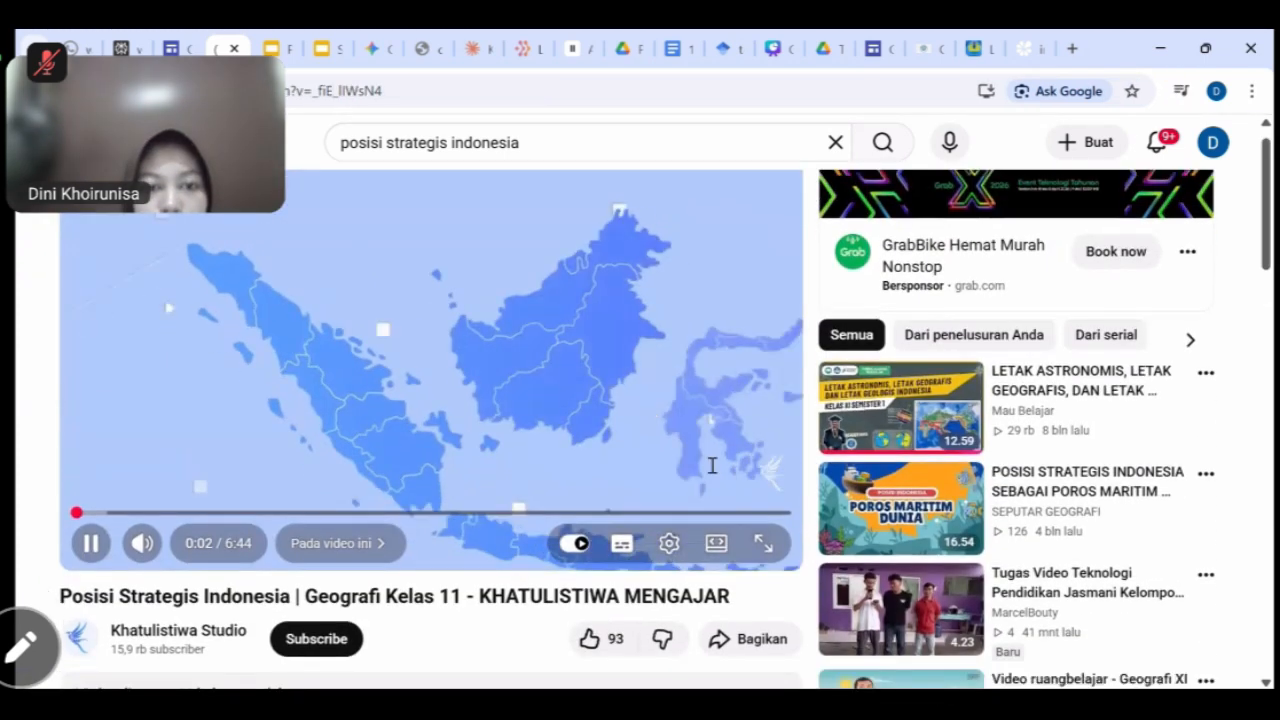
pyautogui.scroll(-2, 712, 465)
pyautogui.click(748, 482)
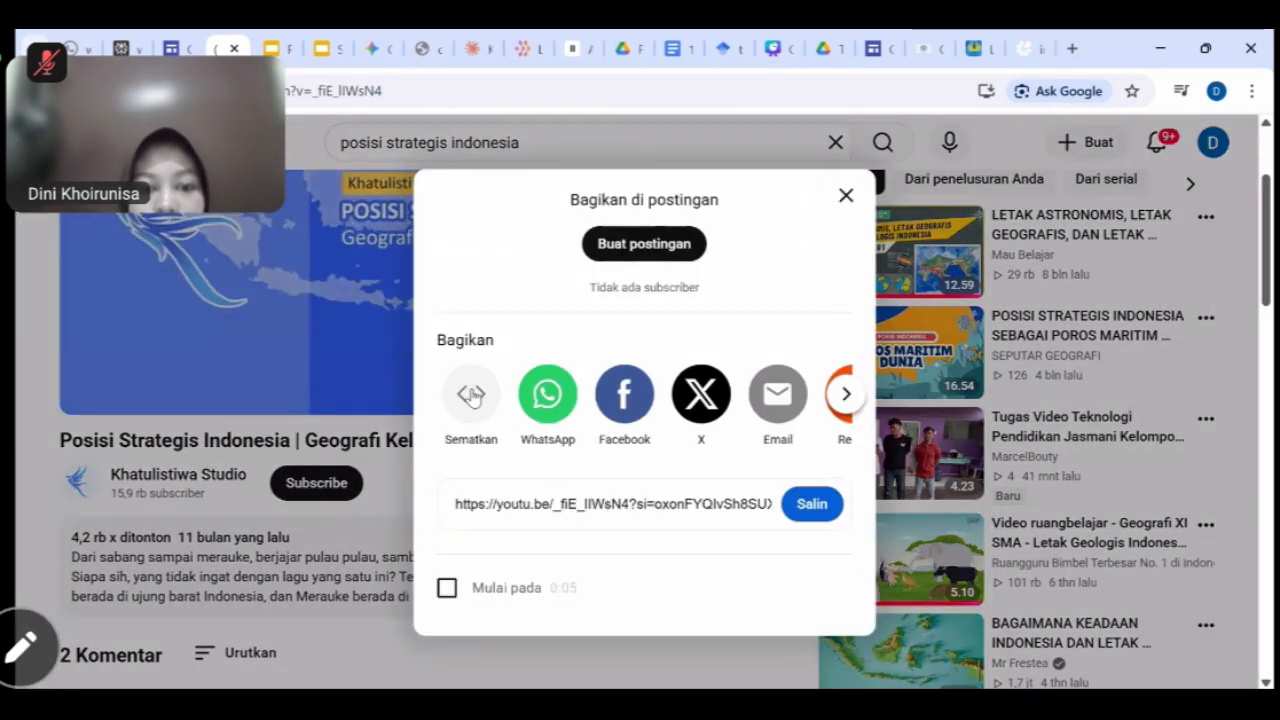
pyautogui.click(474, 399)
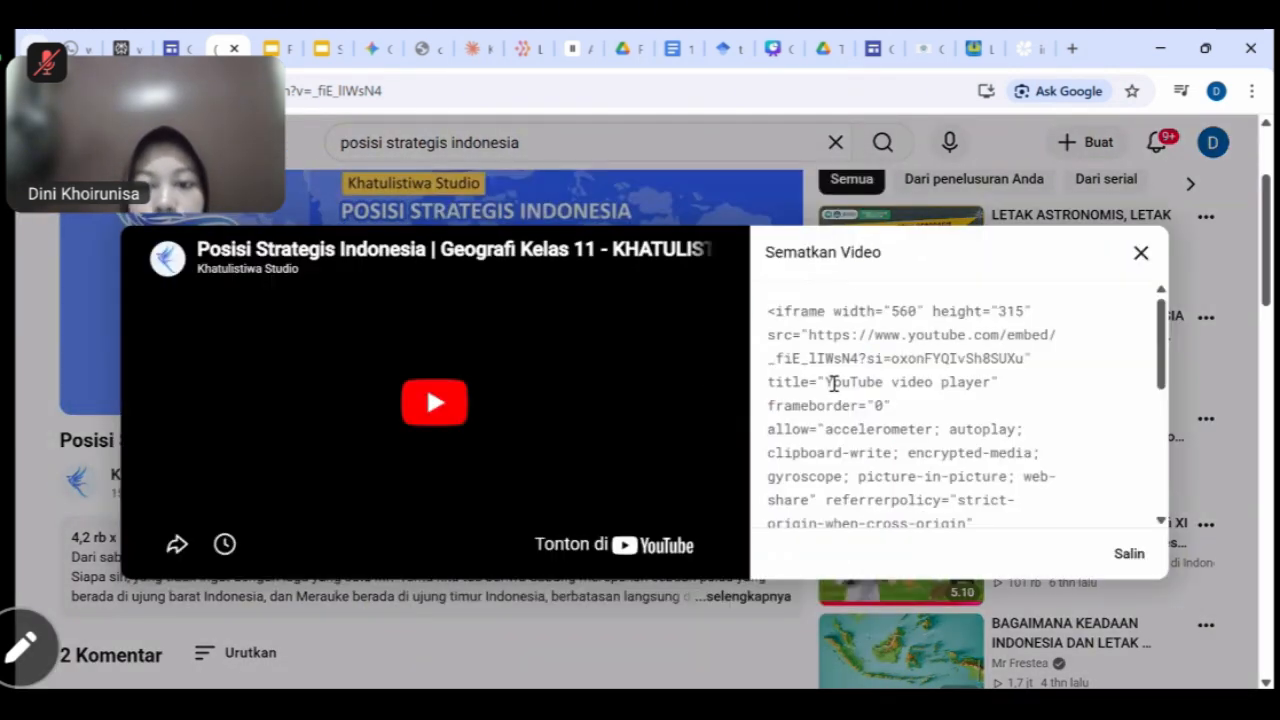
pyautogui.scroll(-2, 837, 380)
pyautogui.scroll(2, 833, 383)
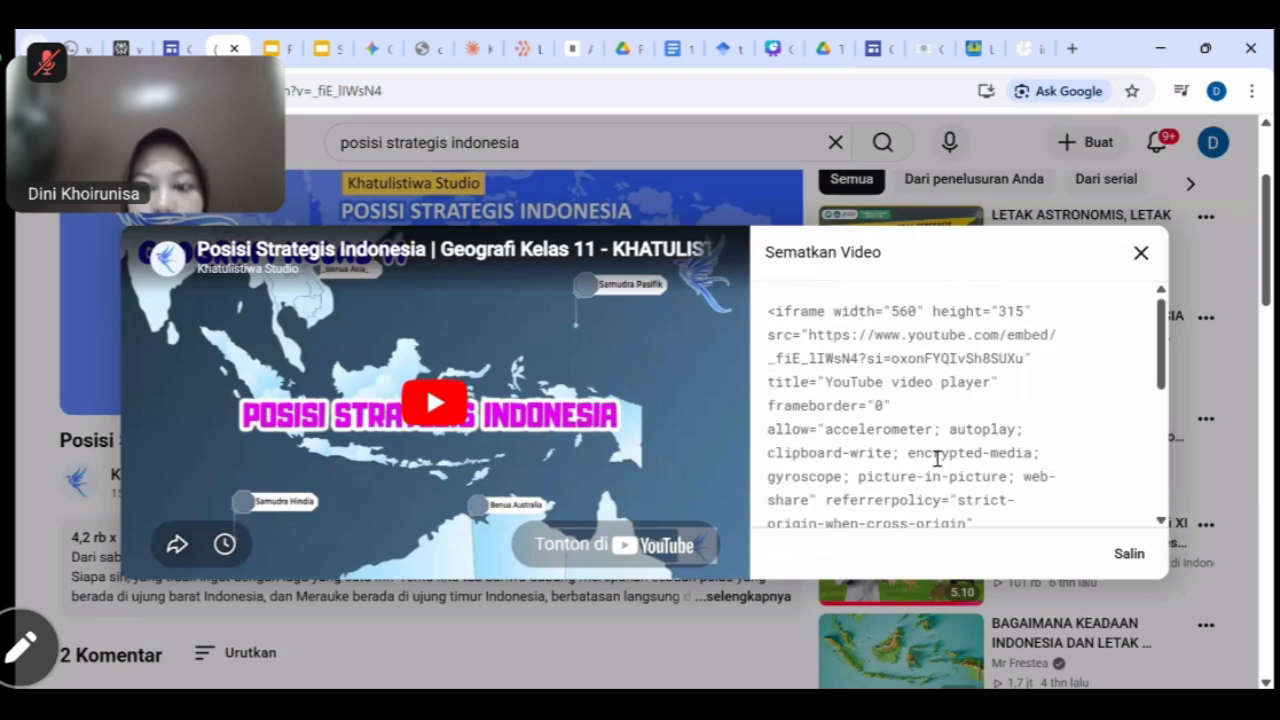
pyautogui.scroll(-1, 937, 458)
pyautogui.scroll(-1, 977, 440)
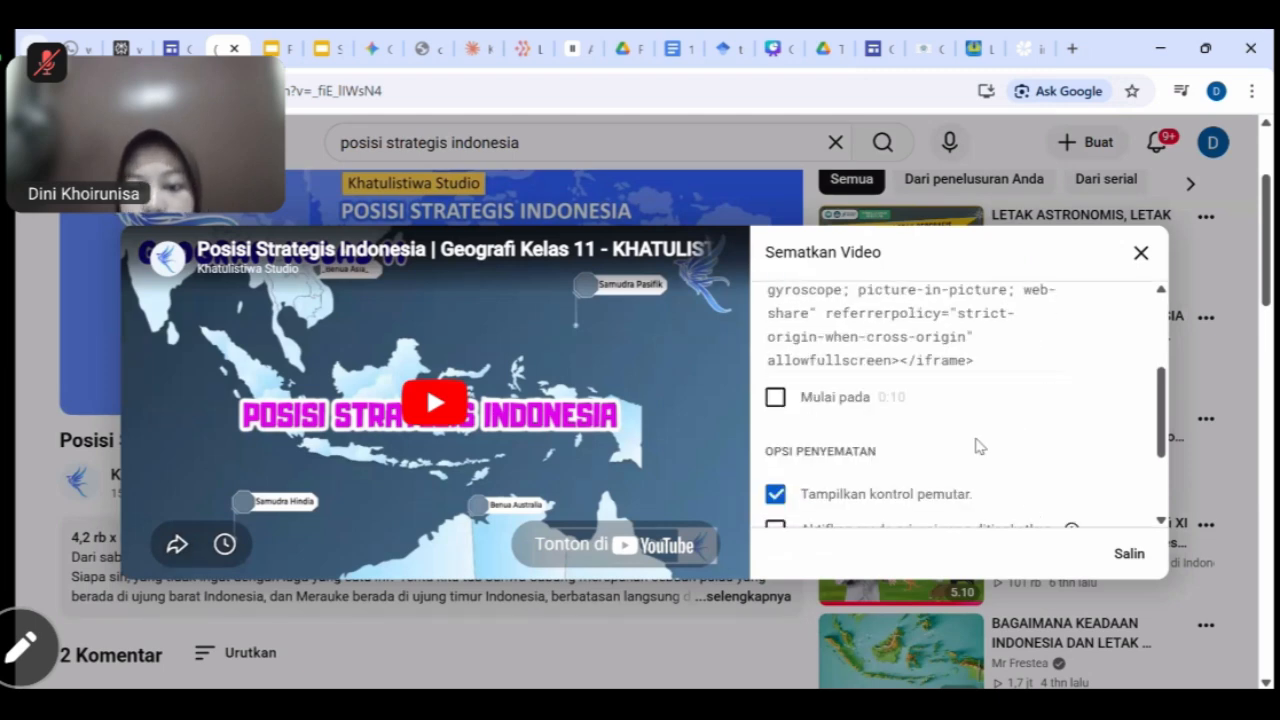
pyautogui.scroll(3, 1028, 513)
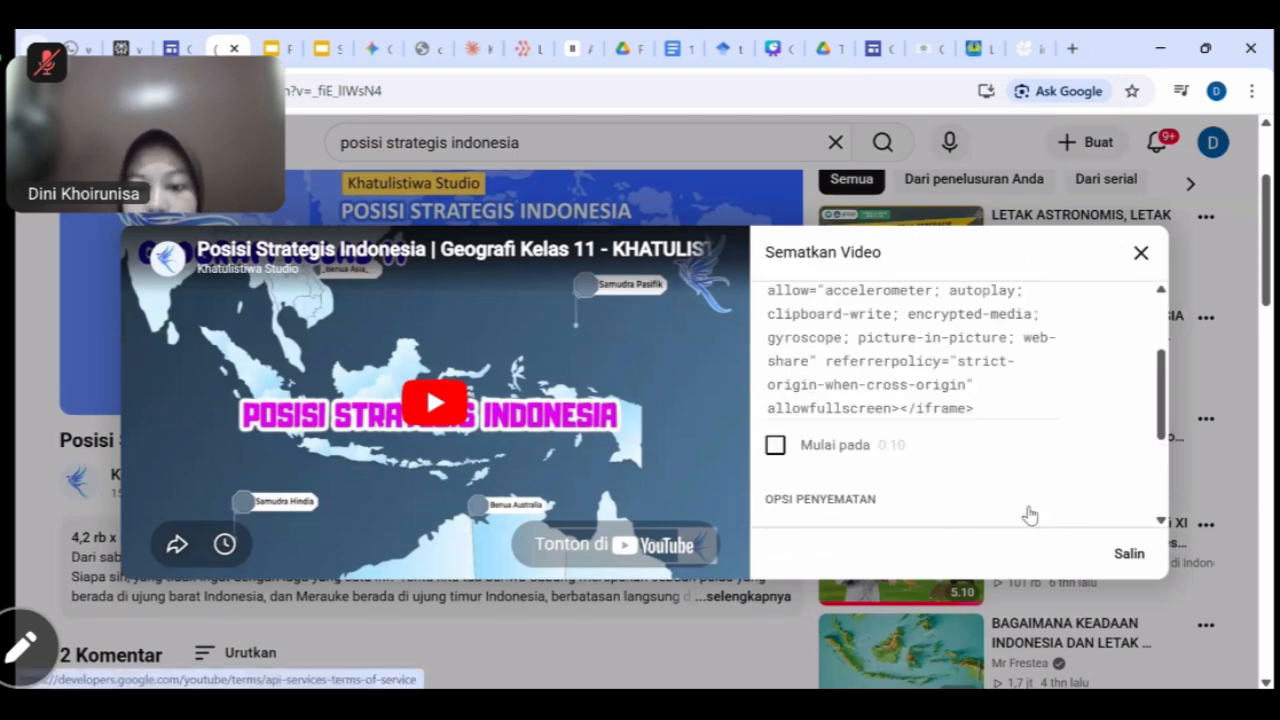
pyautogui.click(1129, 553)
pyautogui.hotkey('ctrl', 'c')
pyautogui.scroll(-1, 993, 490)
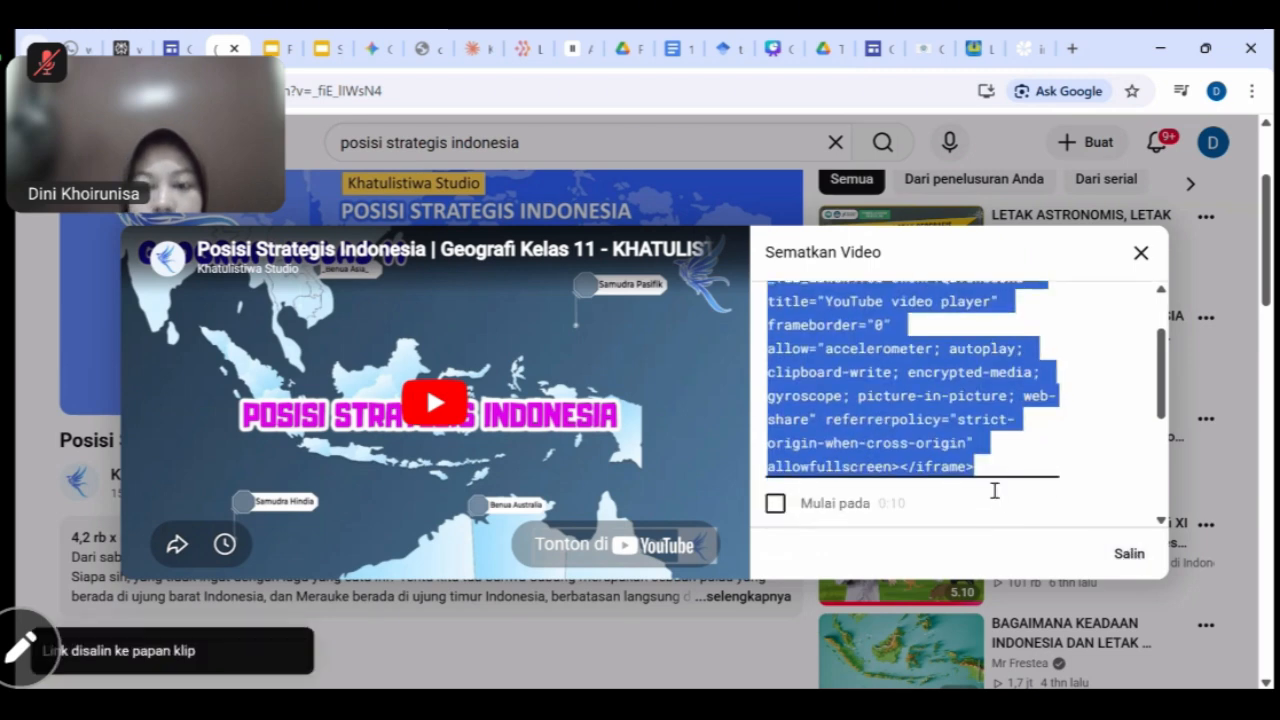
pyautogui.click(876, 50)
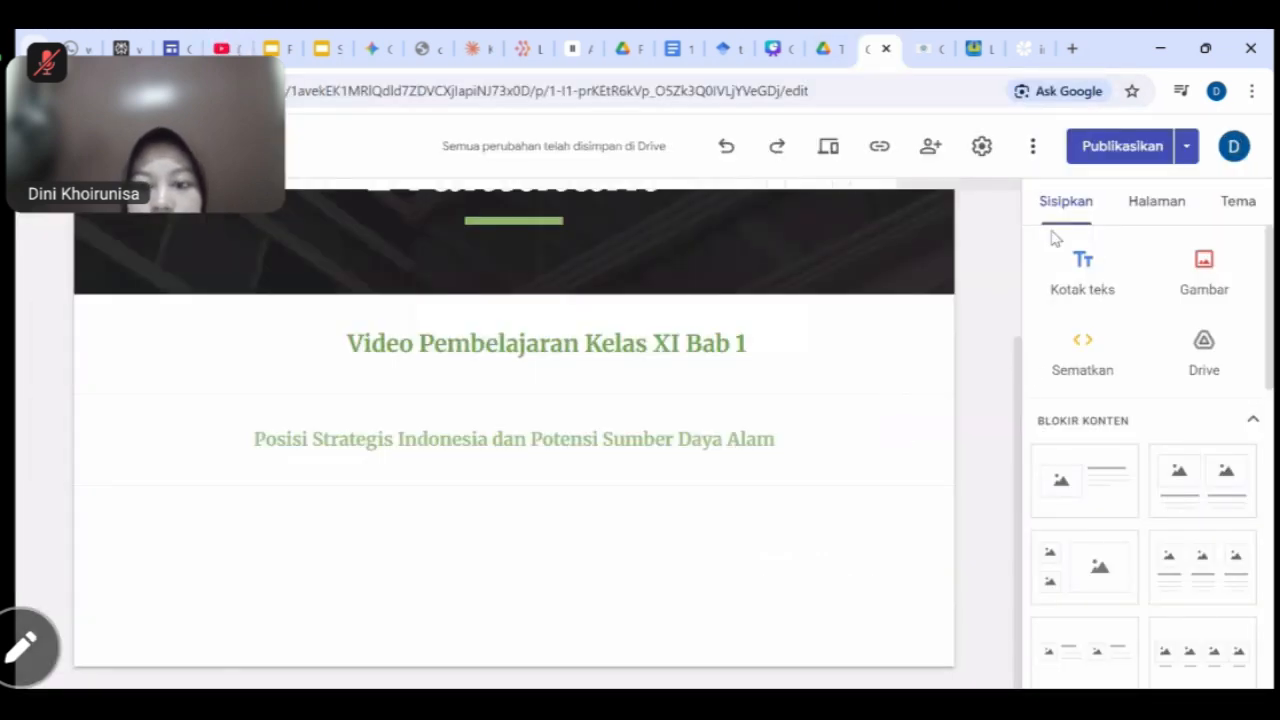
# Embed the pasted YouTube iframe below the subtitle, then widen and centre the video.
pyautogui.click(1078, 358)
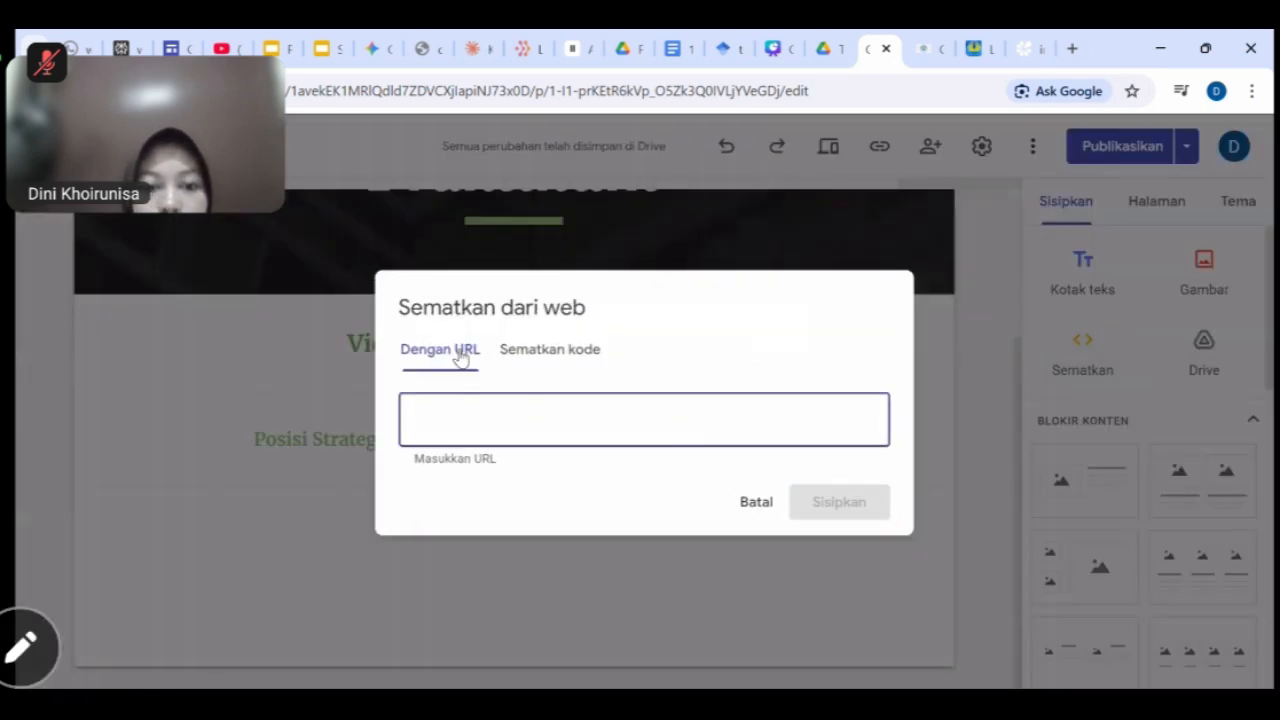
pyautogui.click(559, 352)
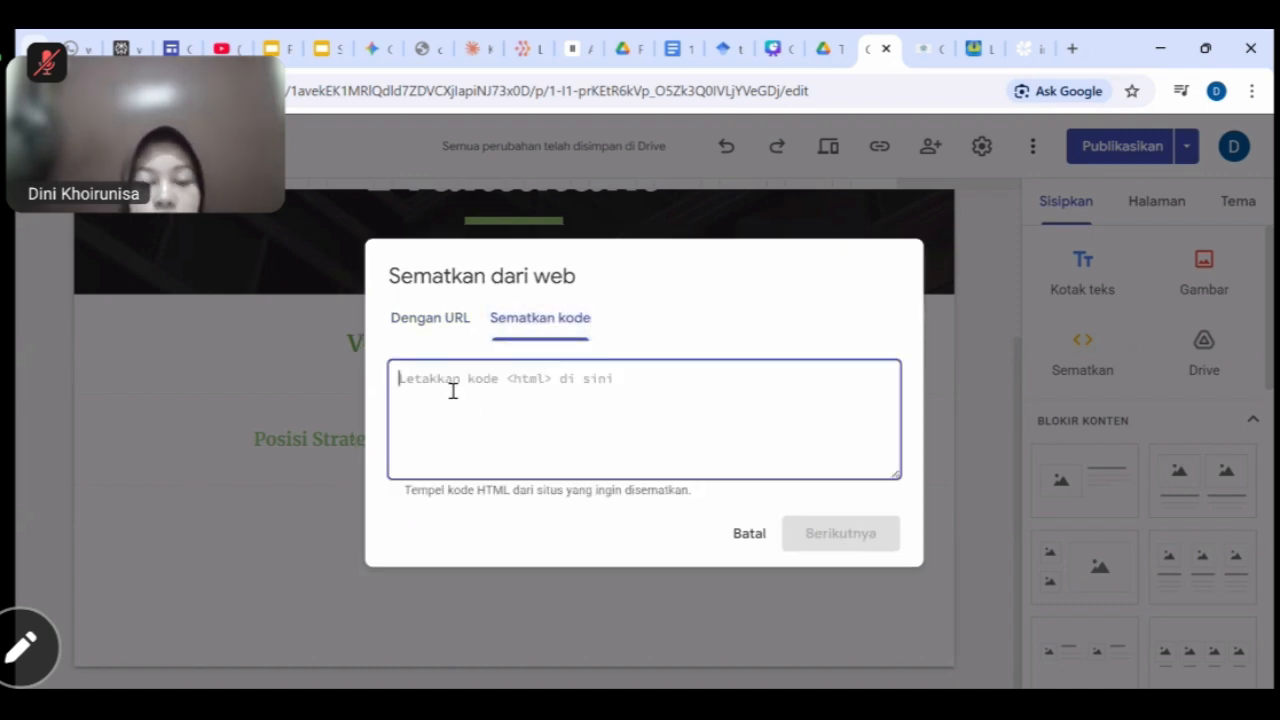
pyautogui.hotkey('ctrl', 'v')
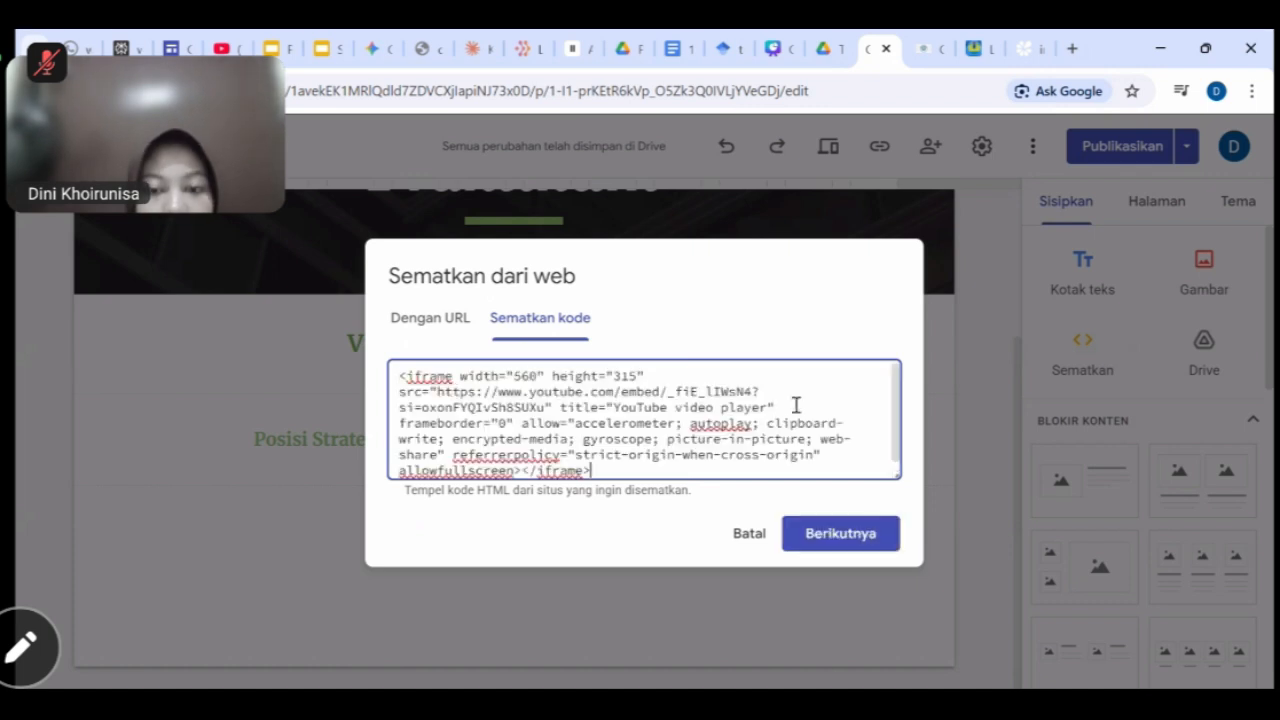
pyautogui.click(836, 536)
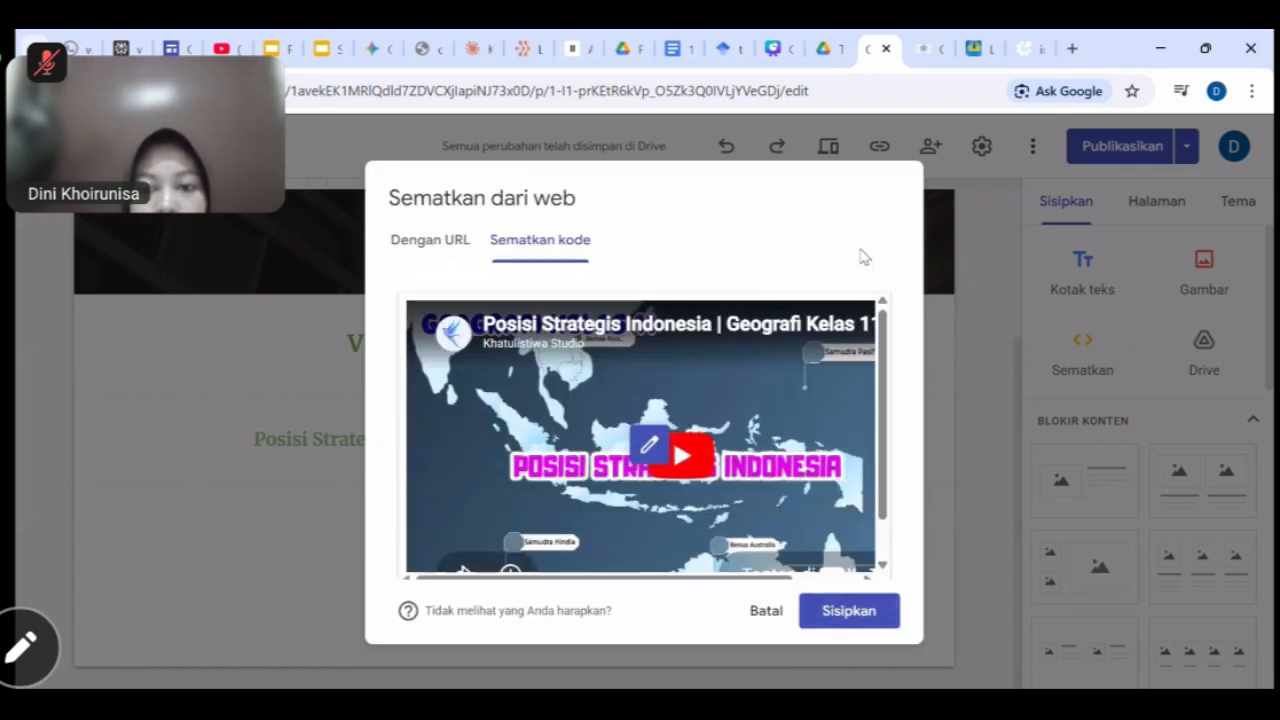
pyautogui.click(874, 598)
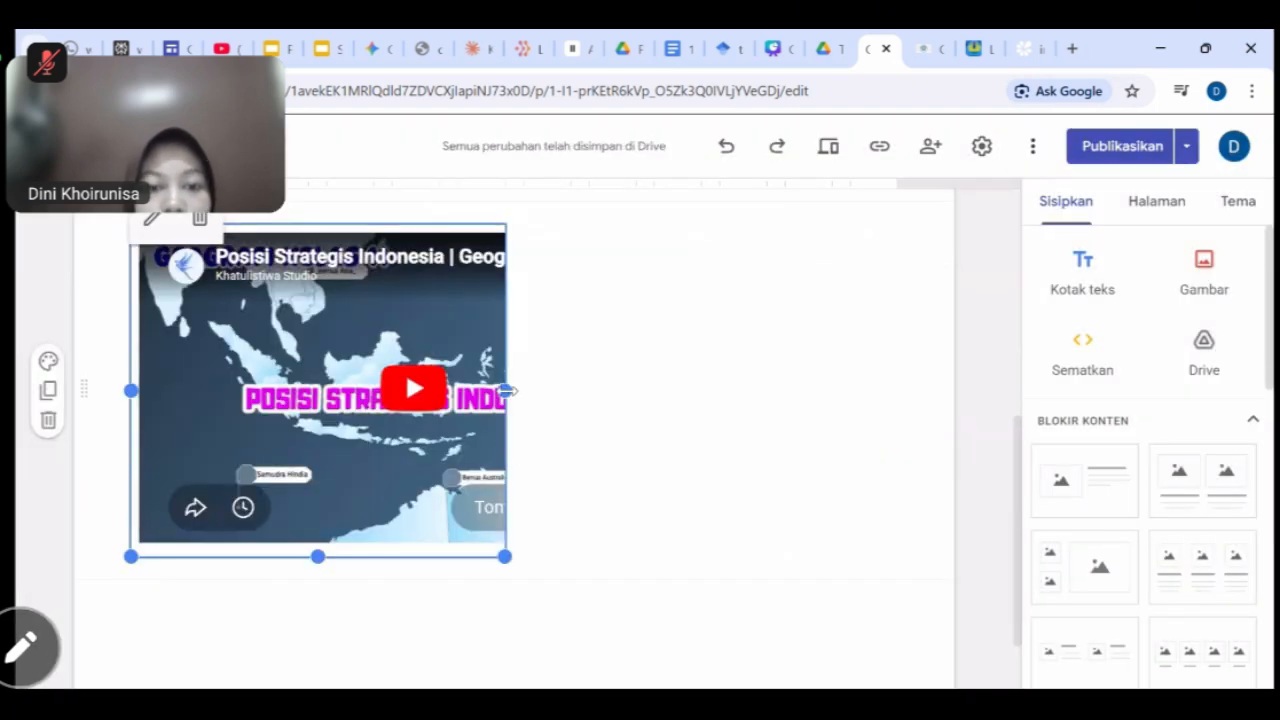
pyautogui.moveTo(507, 391); pyautogui.dragTo(700, 395)
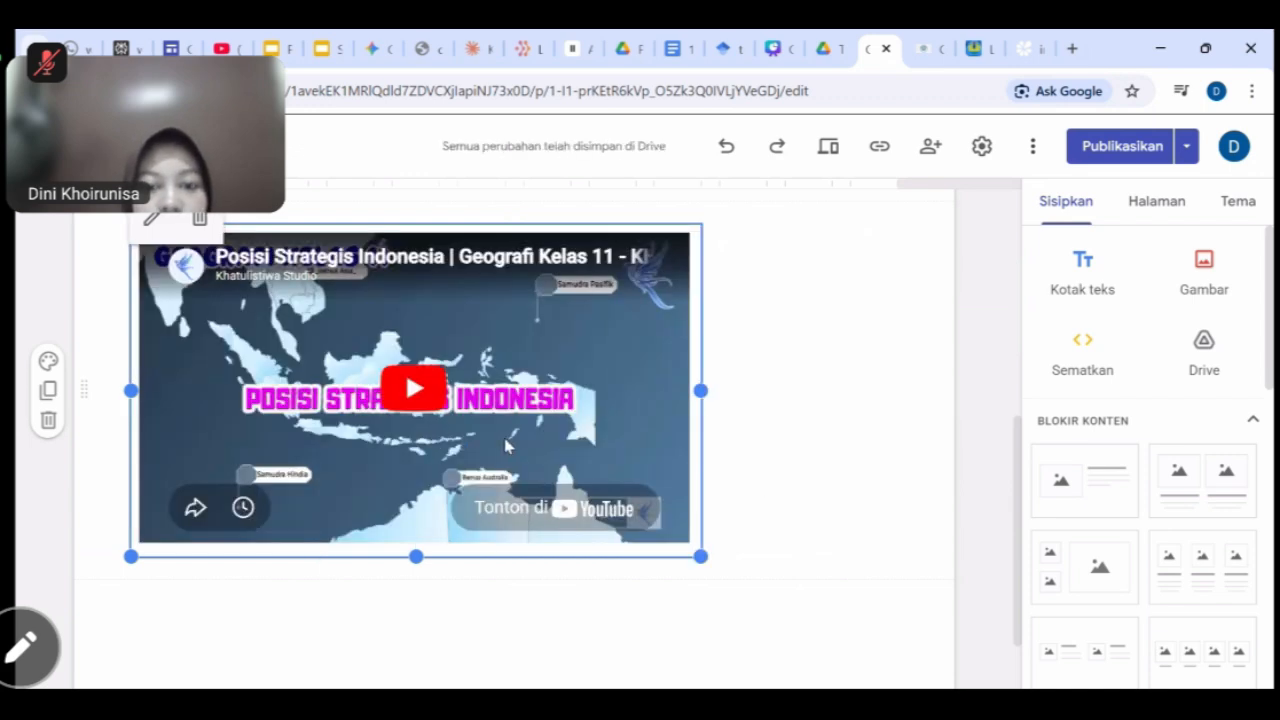
pyautogui.moveTo(506, 446); pyautogui.dragTo(526, 435)
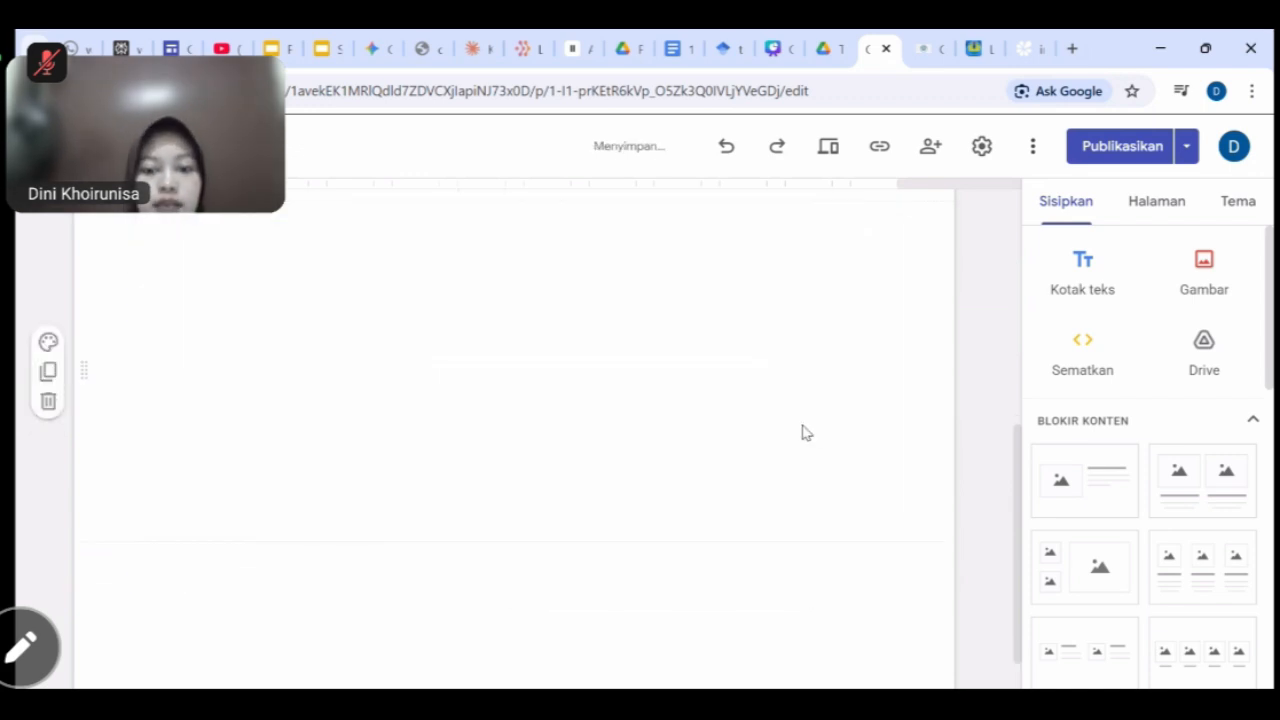
# Scroll up and down the Proyek dan Praktikum page to review the embedded videos.
pyautogui.scroll(-2, 813, 432)
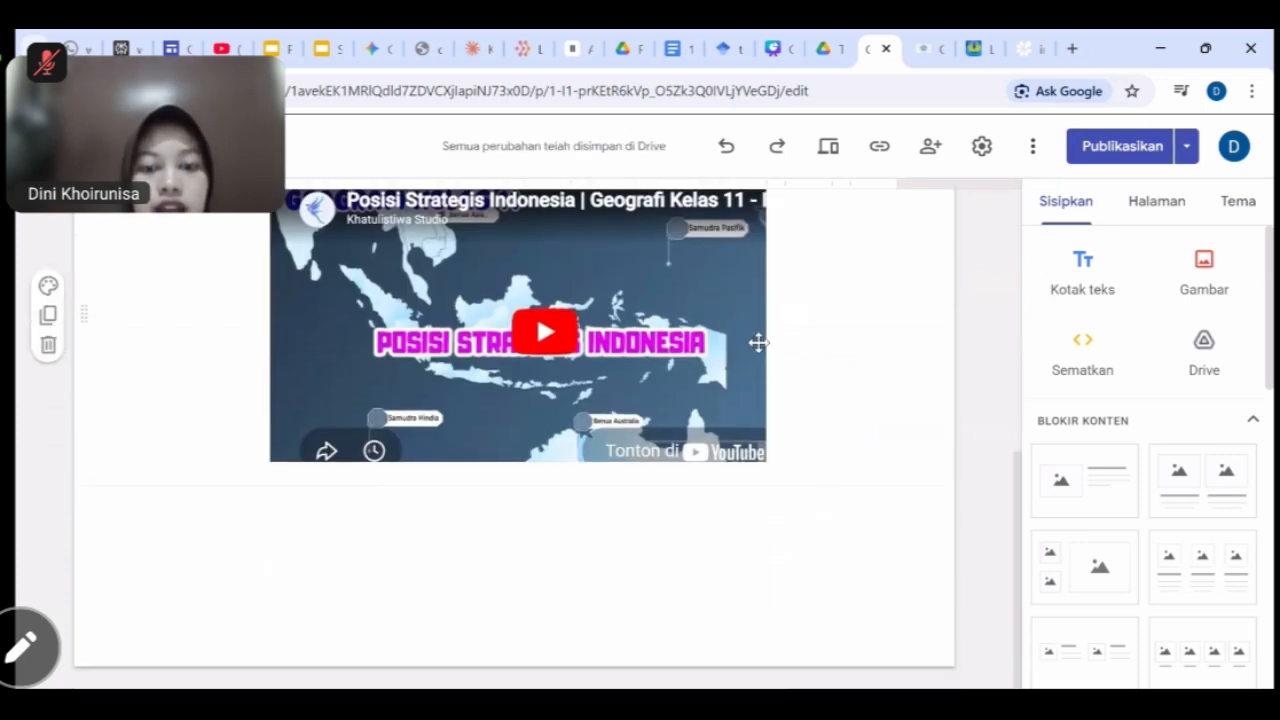
pyautogui.scroll(1, 829, 386)
pyautogui.scroll(2, 826, 383)
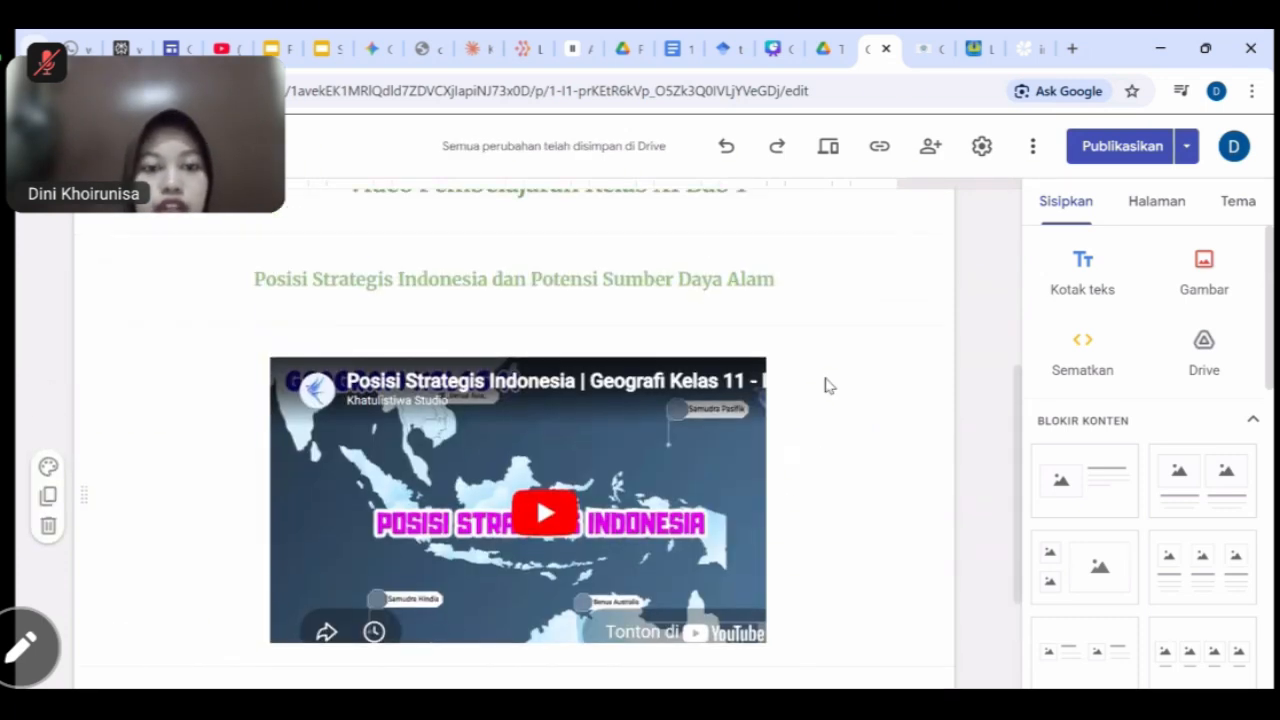
pyautogui.scroll(-3, 837, 443)
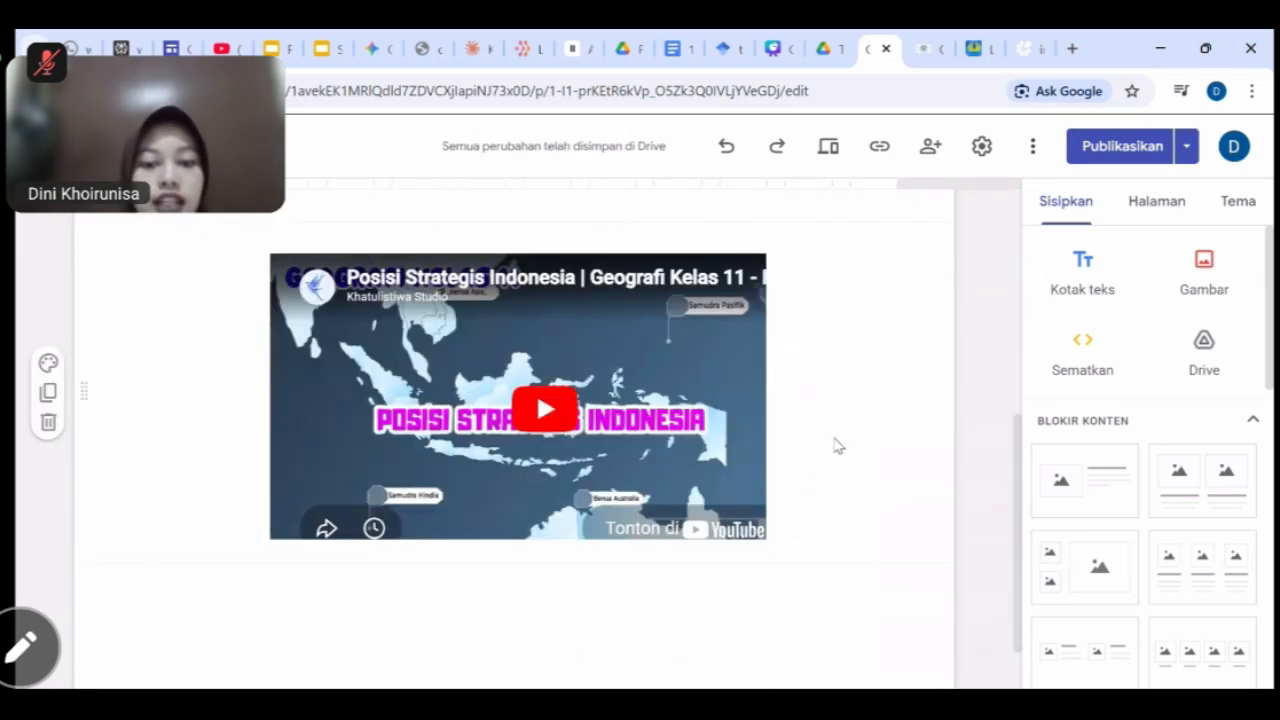
pyautogui.scroll(-1, 840, 506)
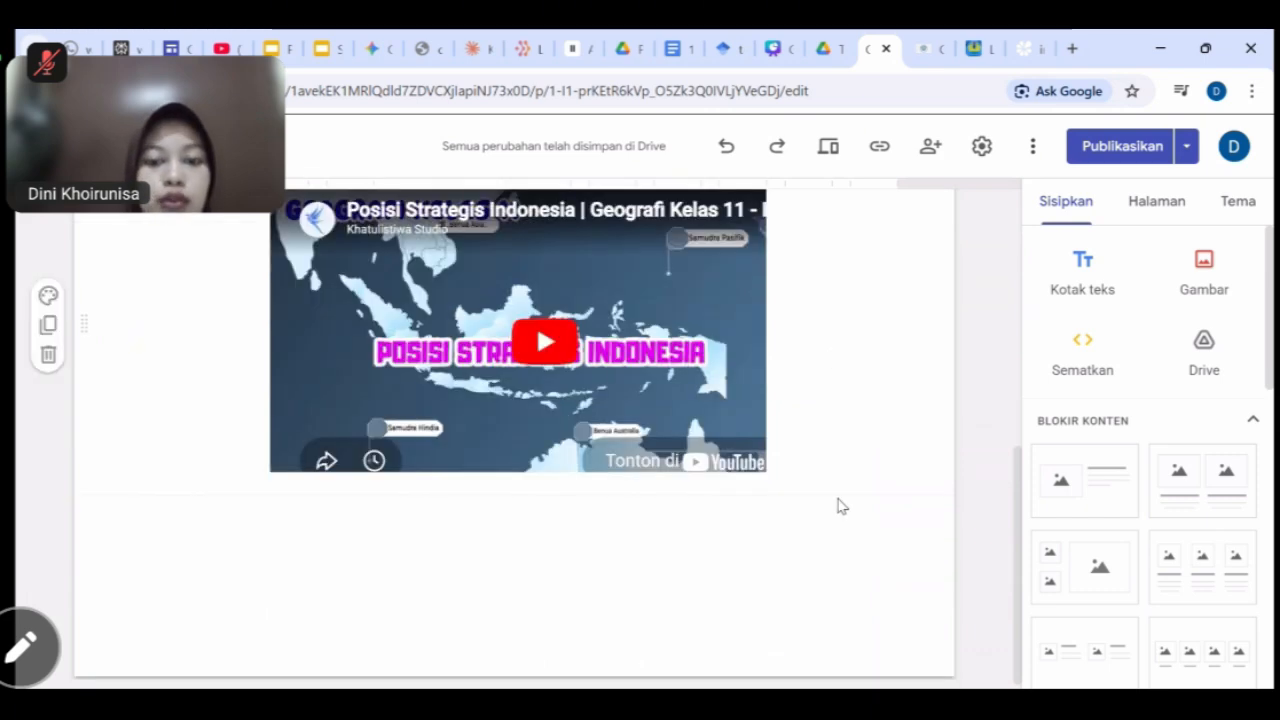
pyautogui.scroll(-3, 745, 513)
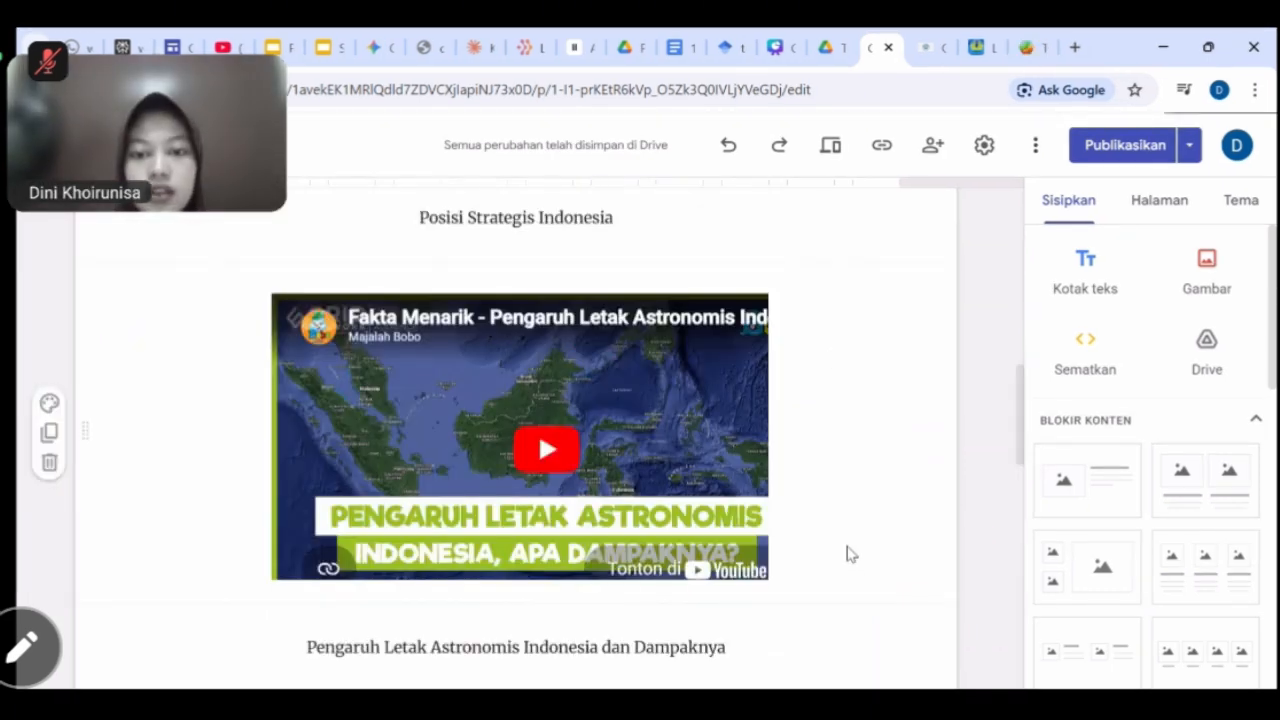
pyautogui.scroll(6, 846, 554)
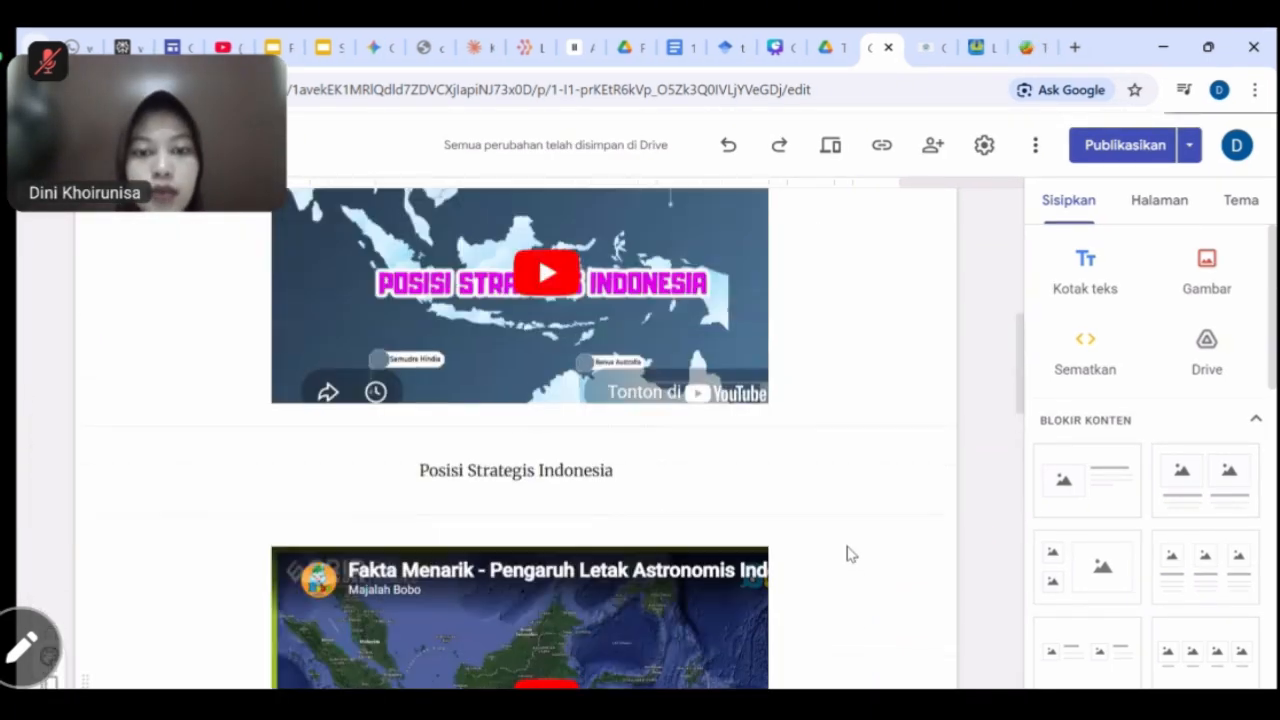
pyautogui.scroll(-3, 846, 554)
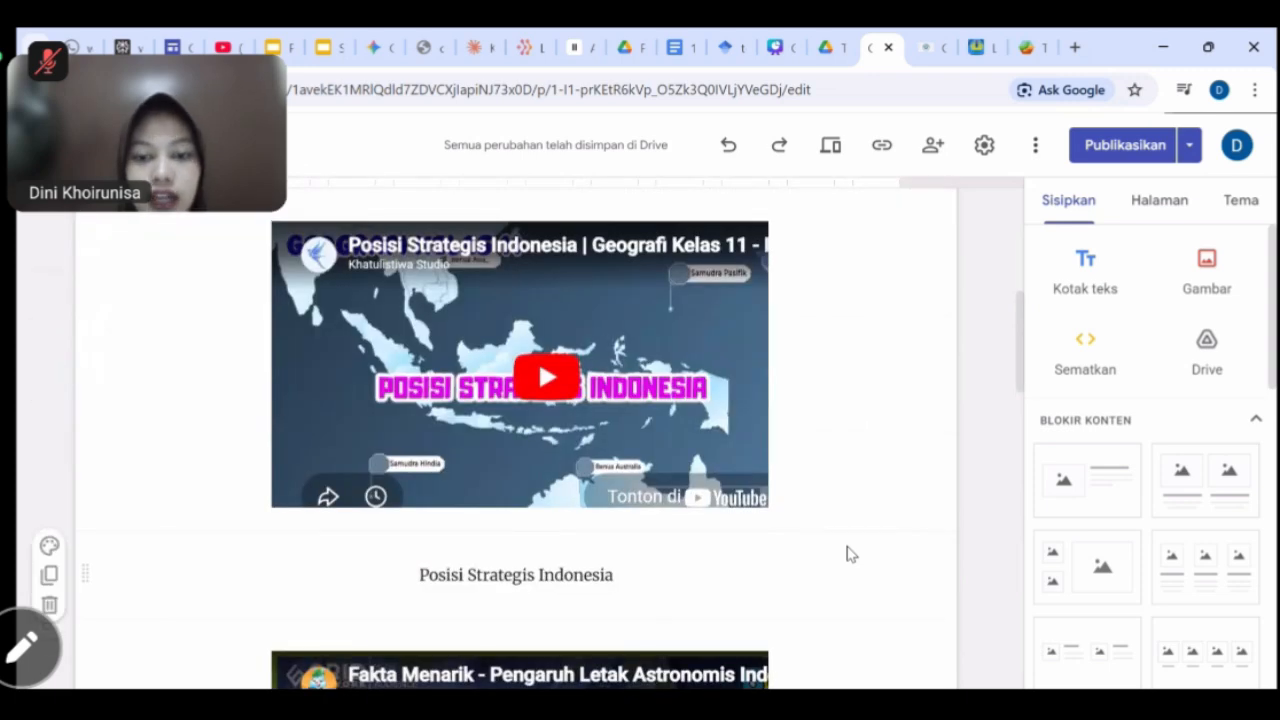
pyautogui.scroll(1, 846, 554)
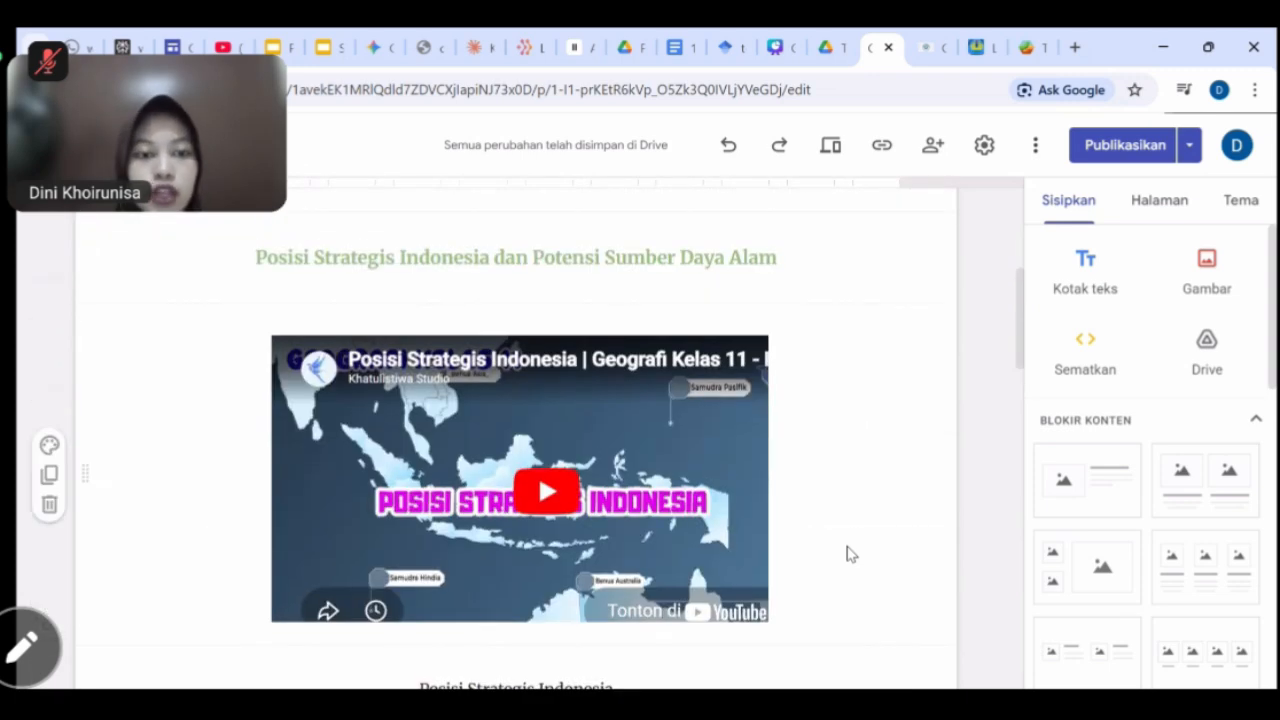
pyautogui.scroll(-3, 846, 554)
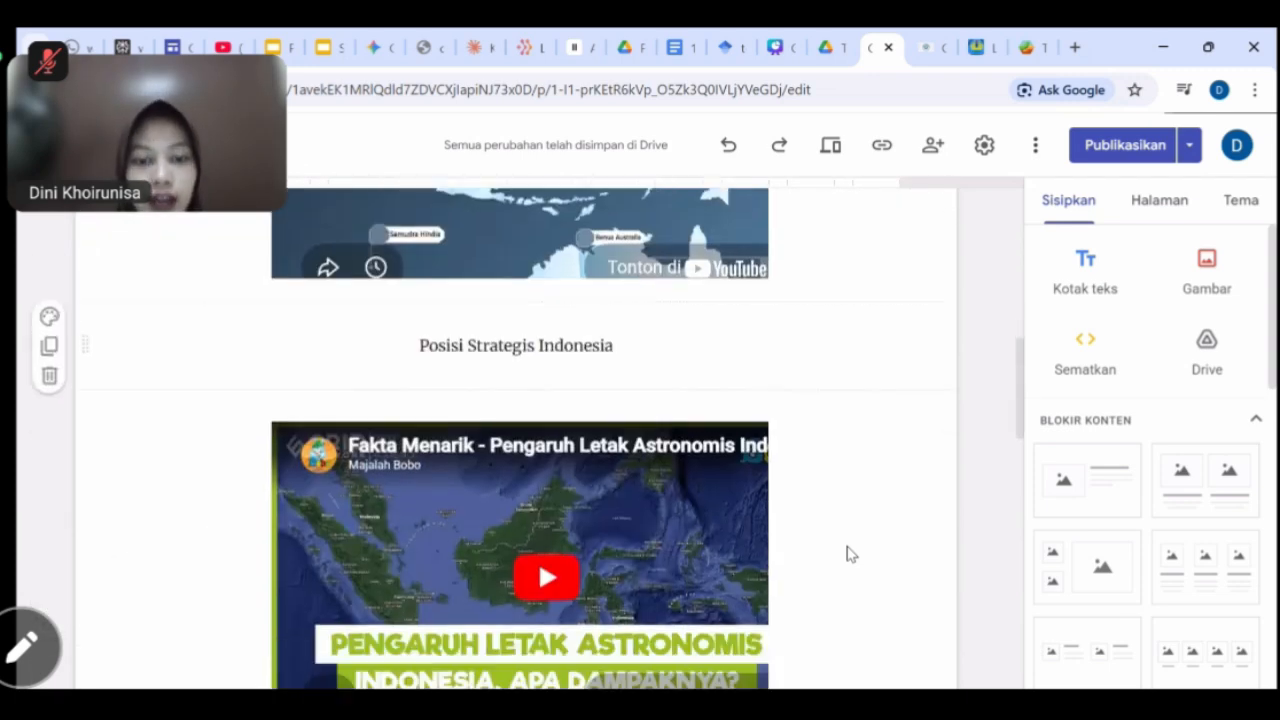
pyautogui.scroll(5, 846, 554)
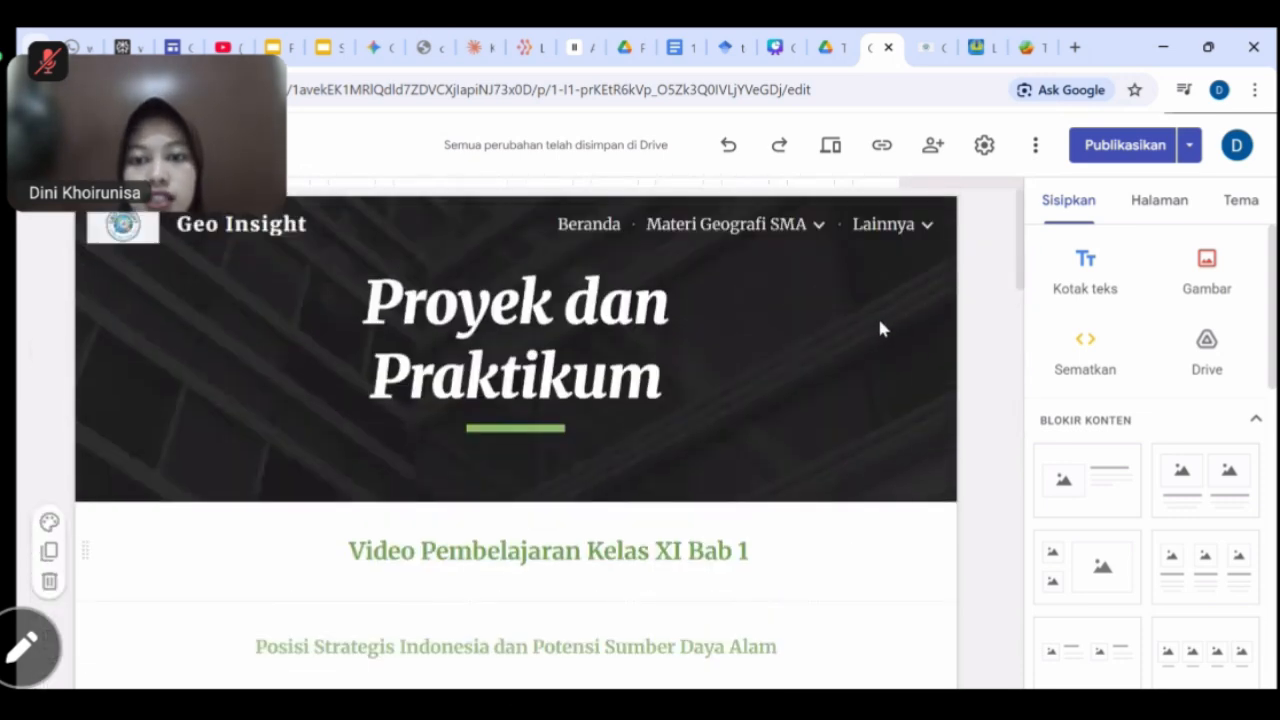
# Open the Media Interaktif page and select the Tectonic Explorer web address for copying.
pyautogui.moveTo(885, 236)
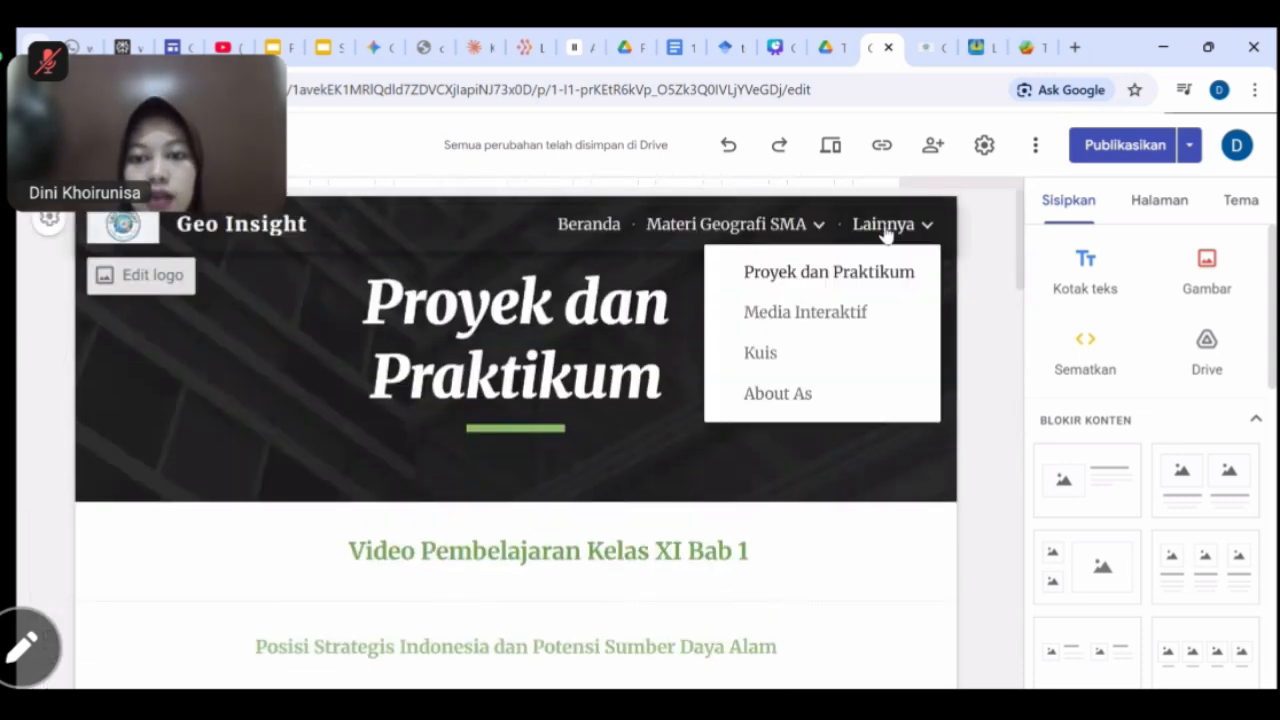
pyautogui.click(831, 305)
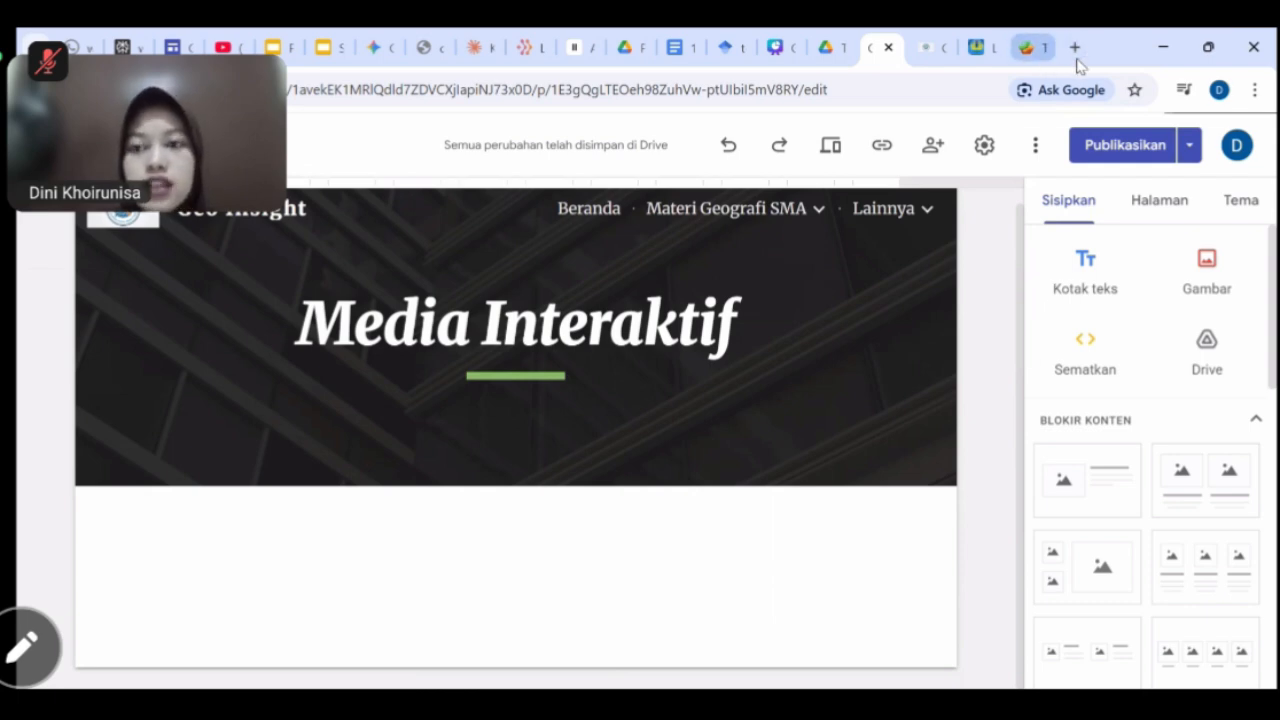
pyautogui.click(1040, 48)
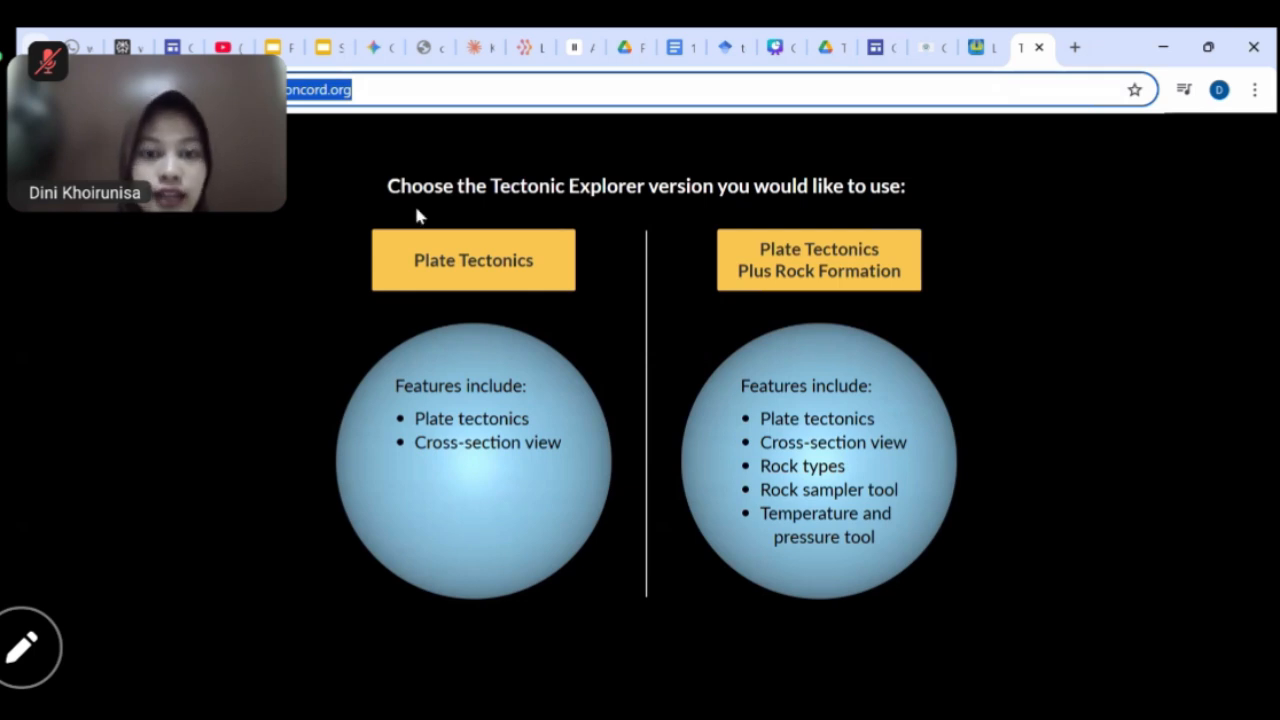
pyautogui.click(395, 89)
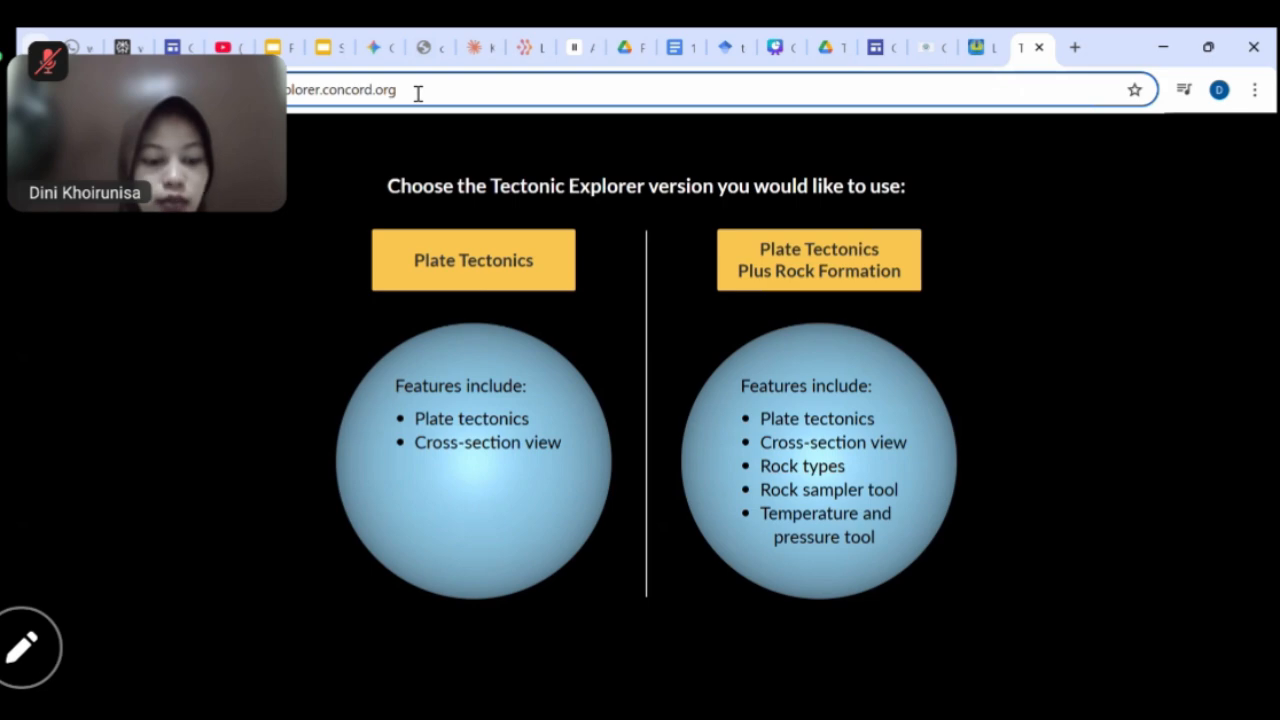
pyautogui.hotkey('ctrl', 'a')
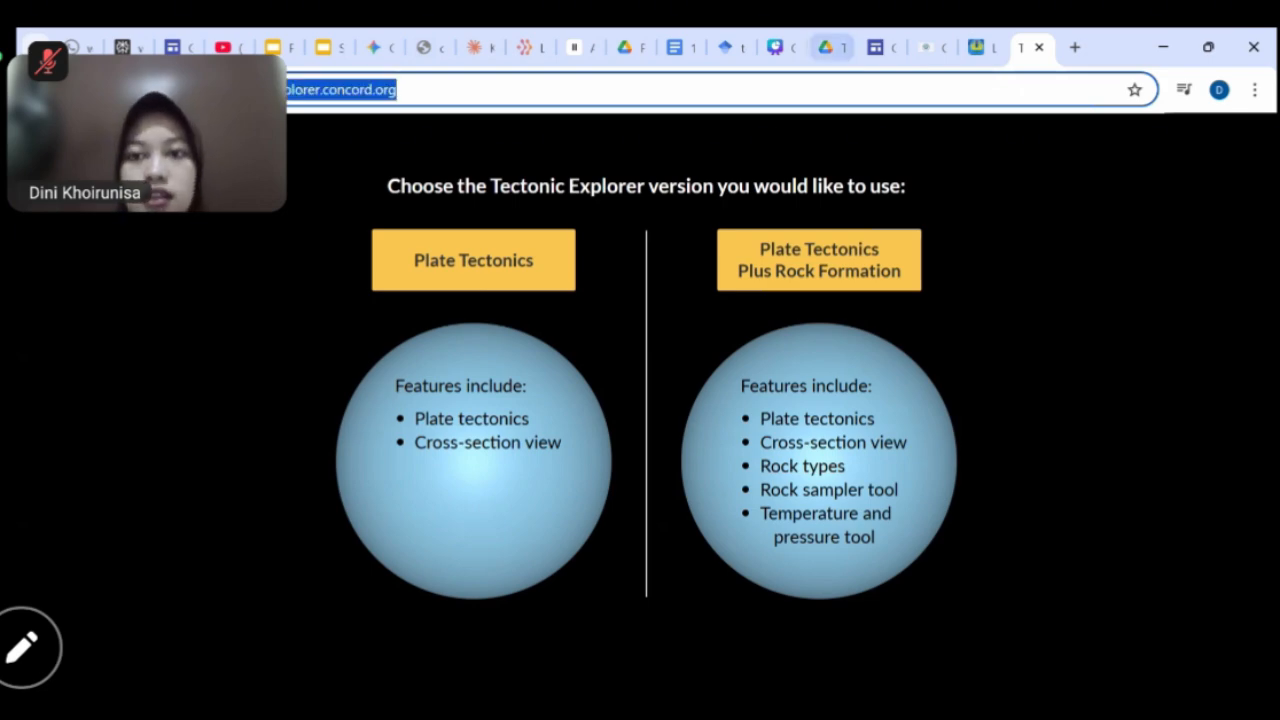
pyautogui.click(880, 47)
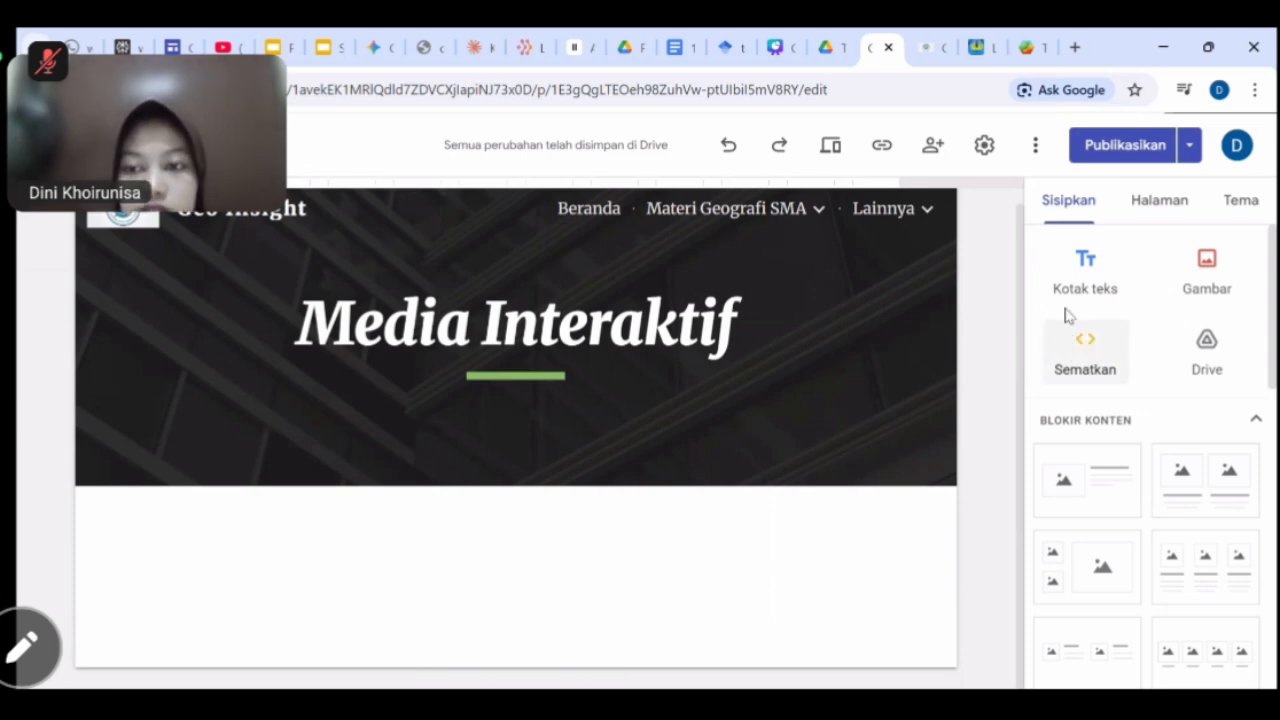
# Add a centre-aligned 'Tectonic Explorer' text box to the Media Interaktif page.
pyautogui.click(1085, 263)
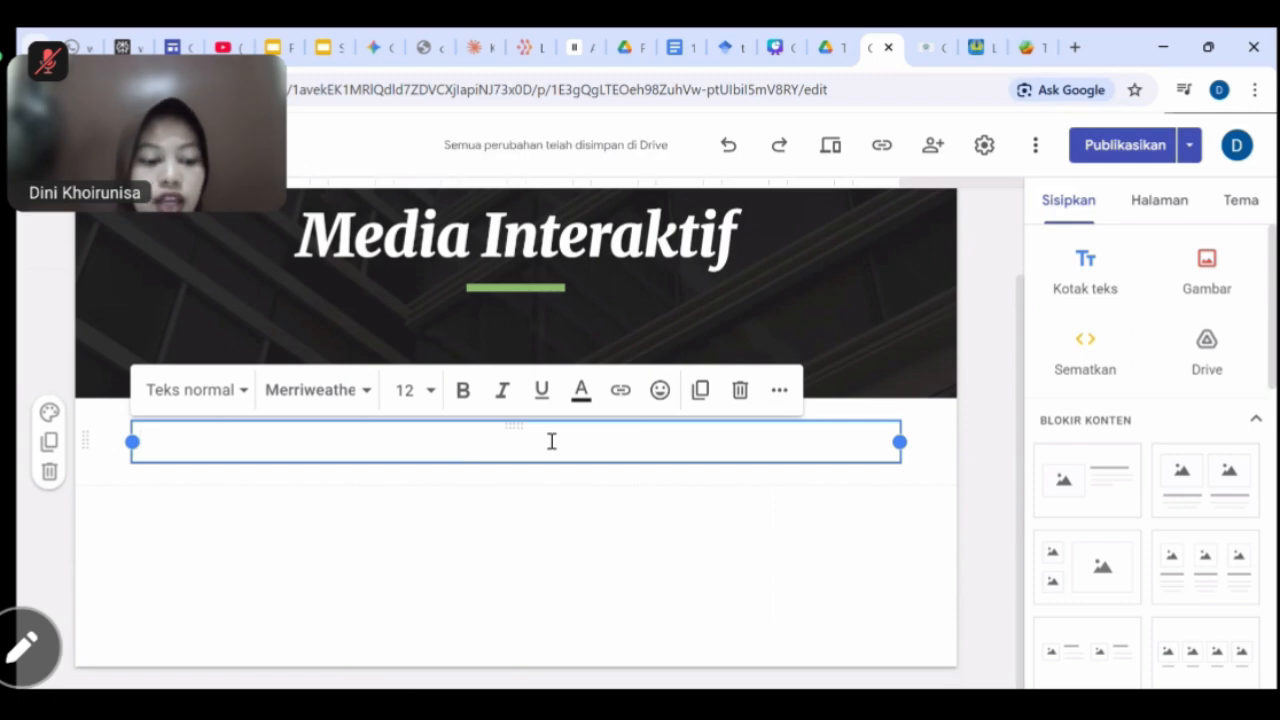
pyautogui.write('Tectonic Ex')
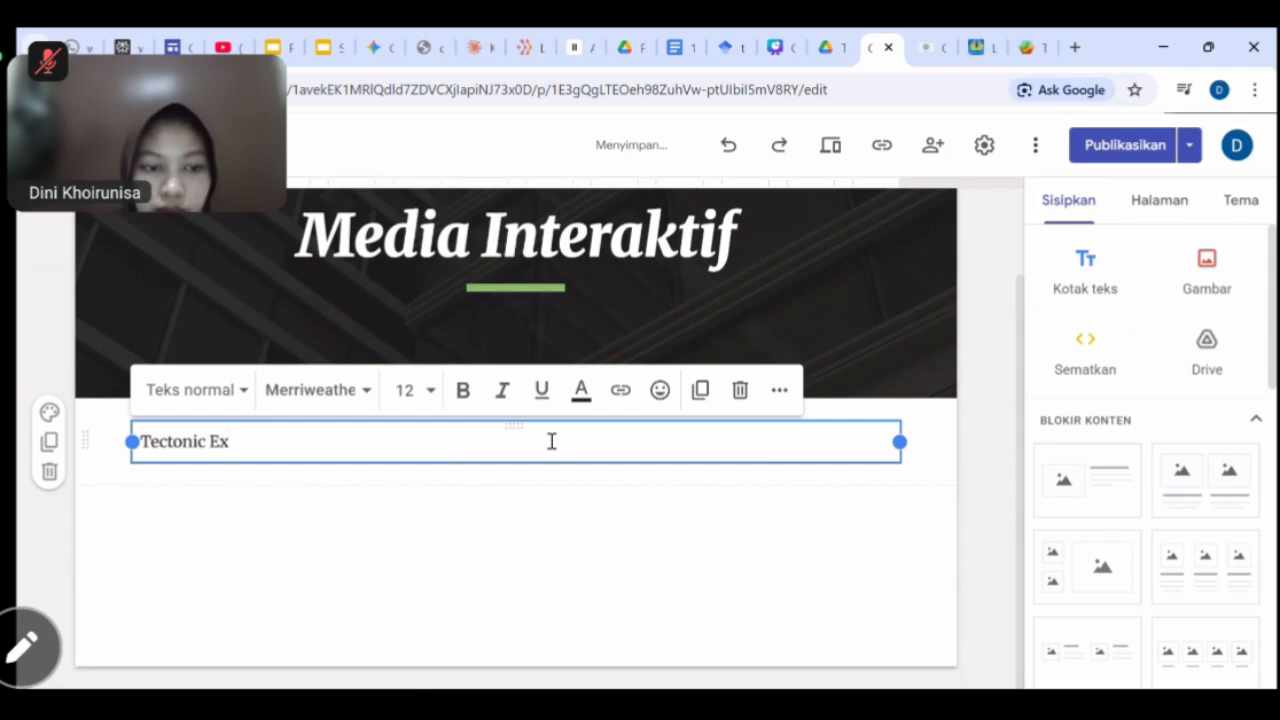
pyautogui.write('plorer')
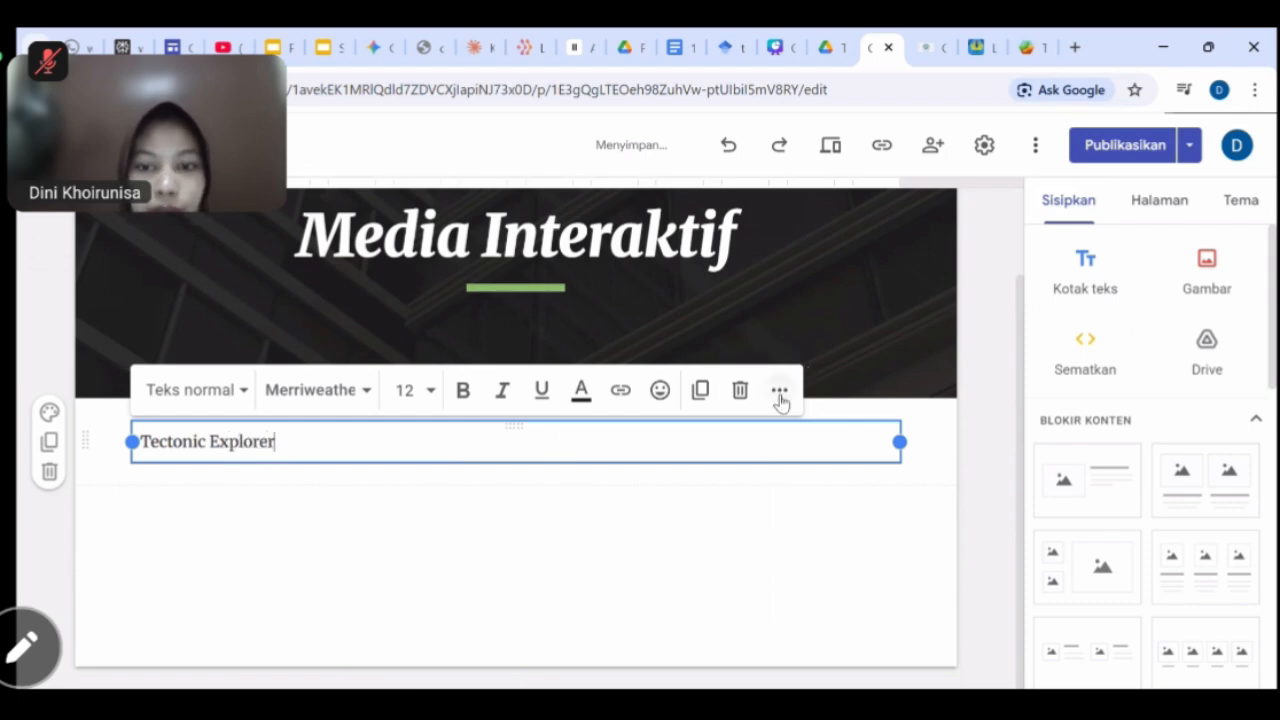
pyautogui.click(779, 390)
pyautogui.click(410, 437)
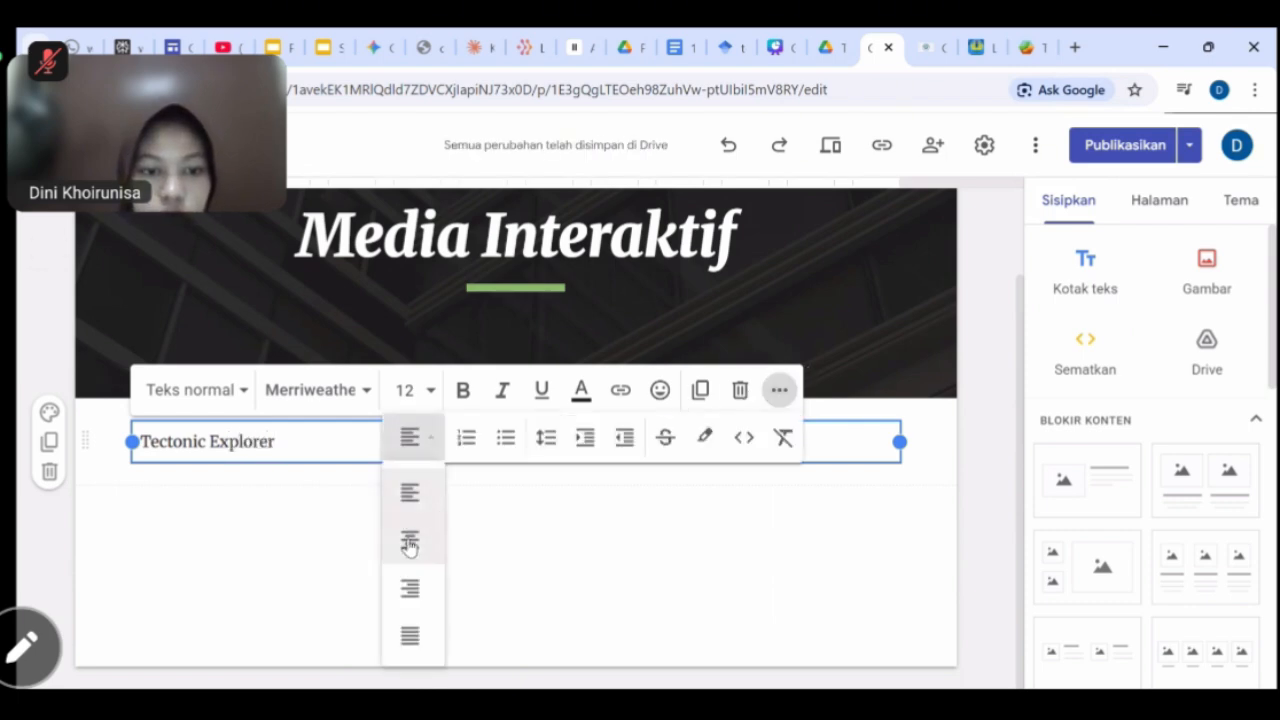
pyautogui.click(408, 537)
pyautogui.click(663, 537)
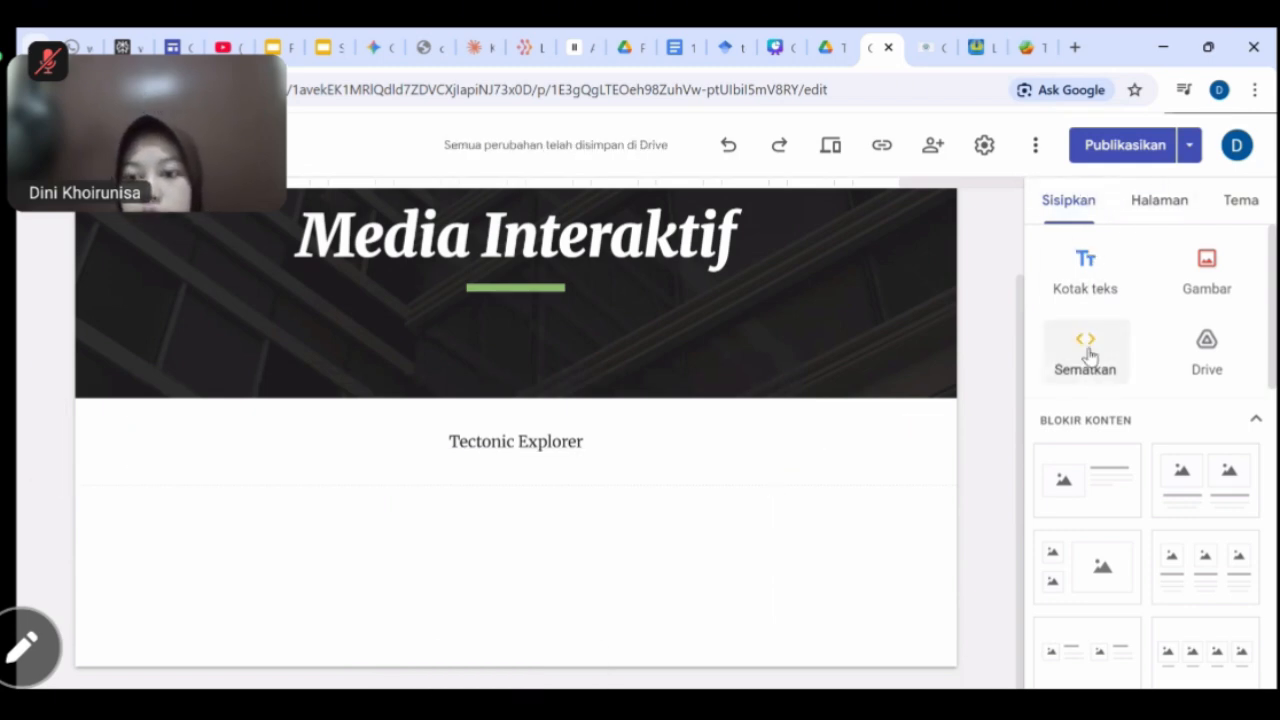
pyautogui.click(1087, 352)
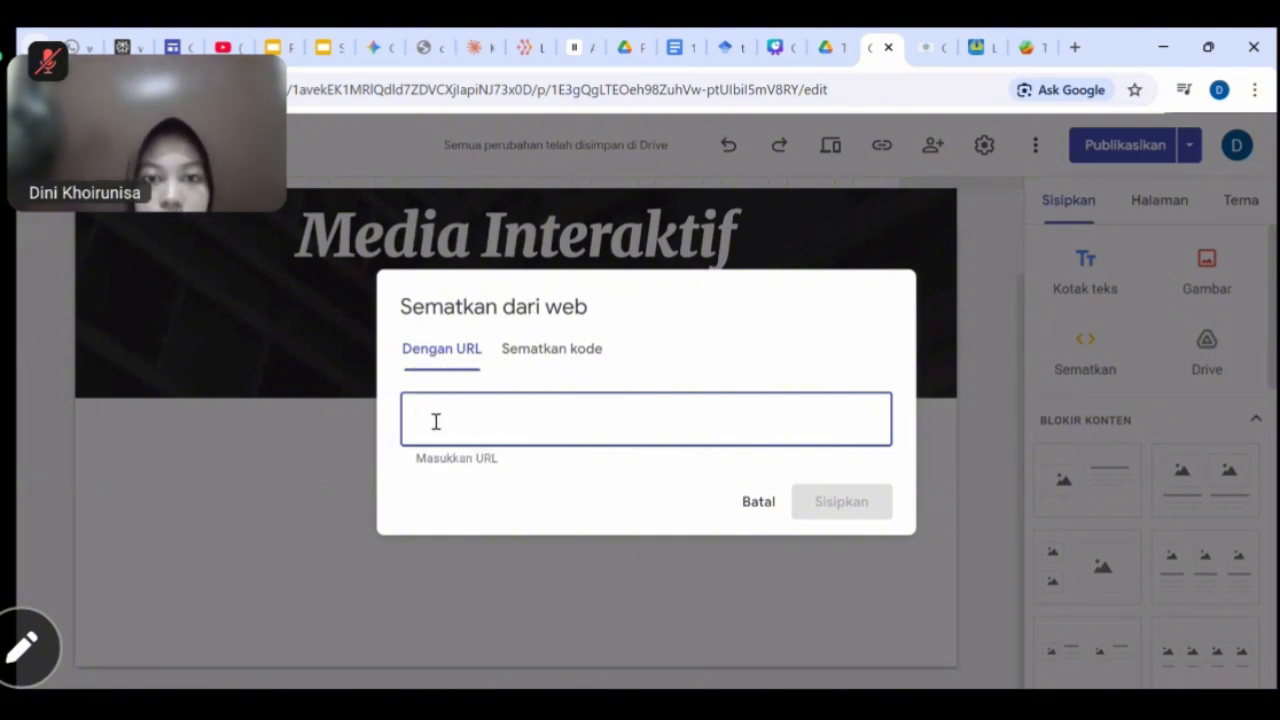
# Embed the Tectonic Explorer site from its pasted URL and shrink the embed box.
pyautogui.write('https://tectonic-explorer.concord.org/')
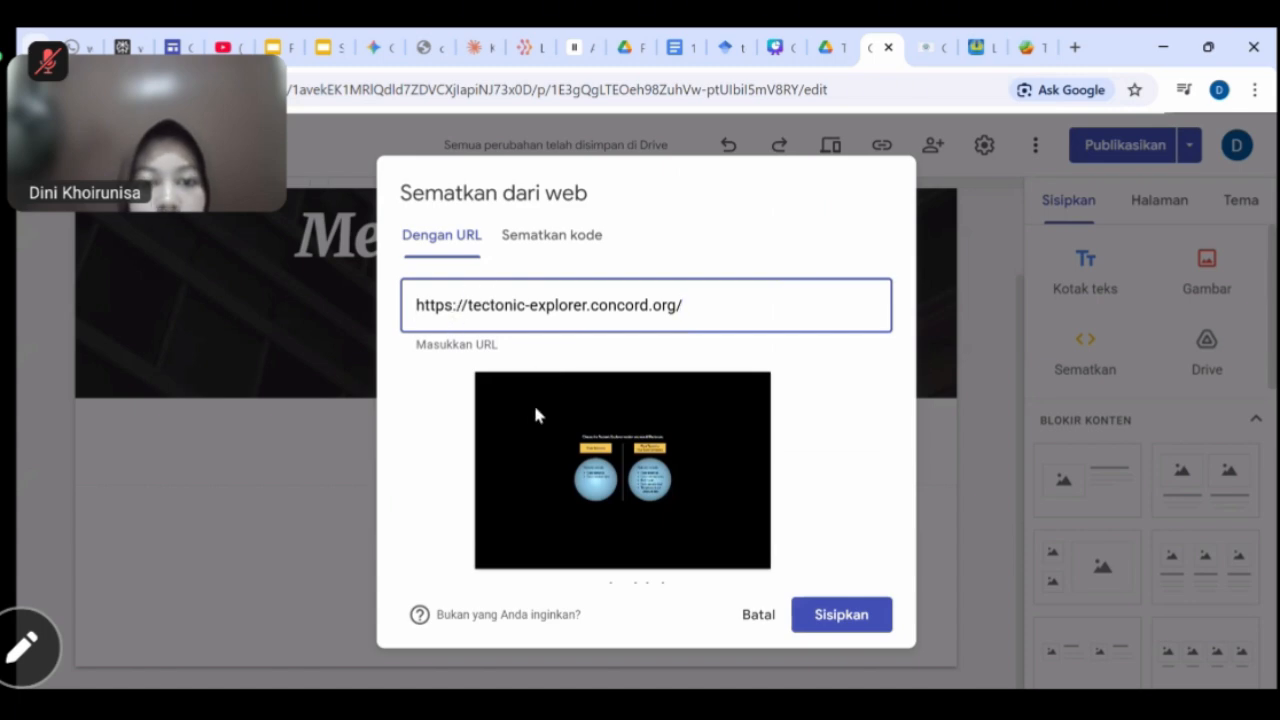
pyautogui.click(851, 617)
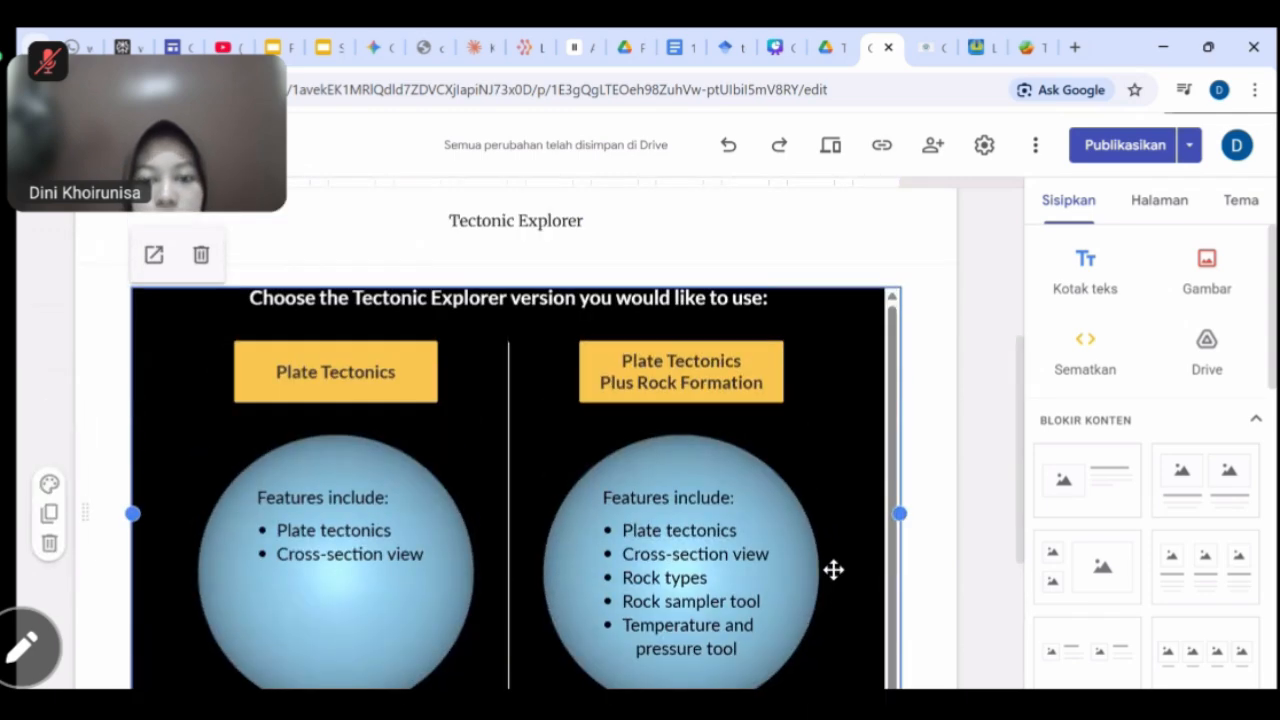
pyautogui.scroll(-3, 834, 569)
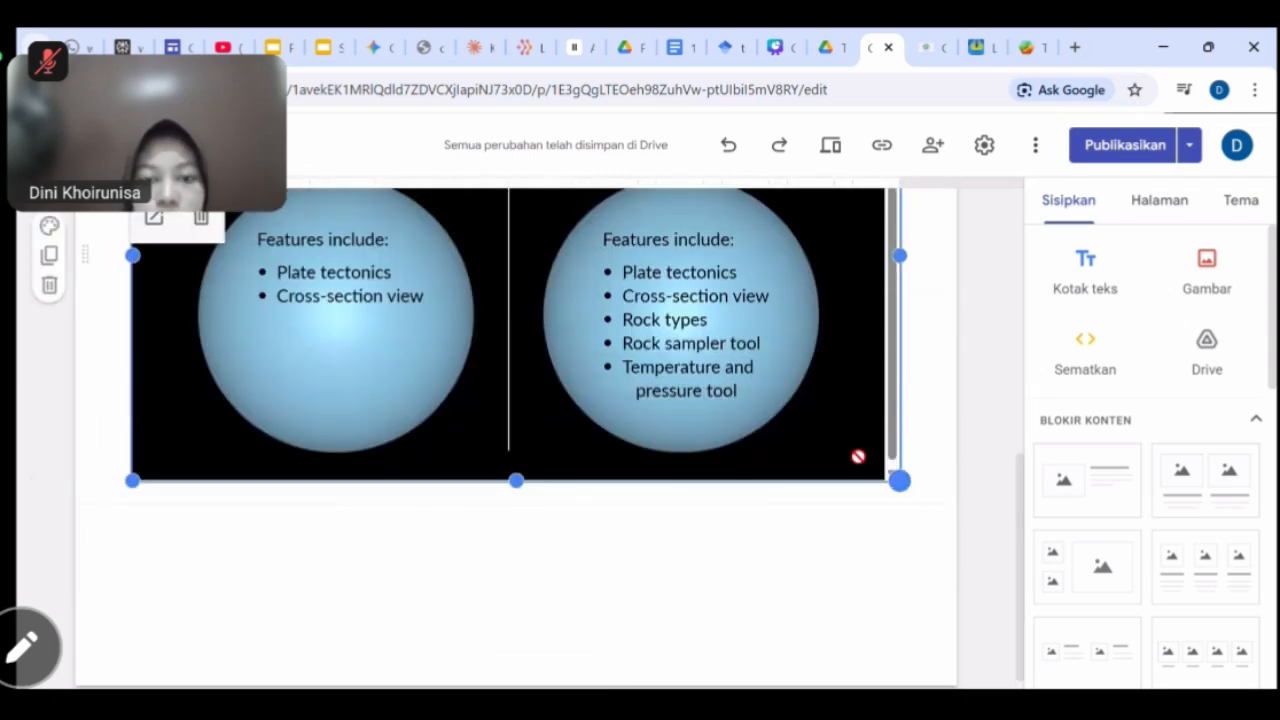
pyautogui.moveTo(729, 445); pyautogui.dragTo(572, 404)
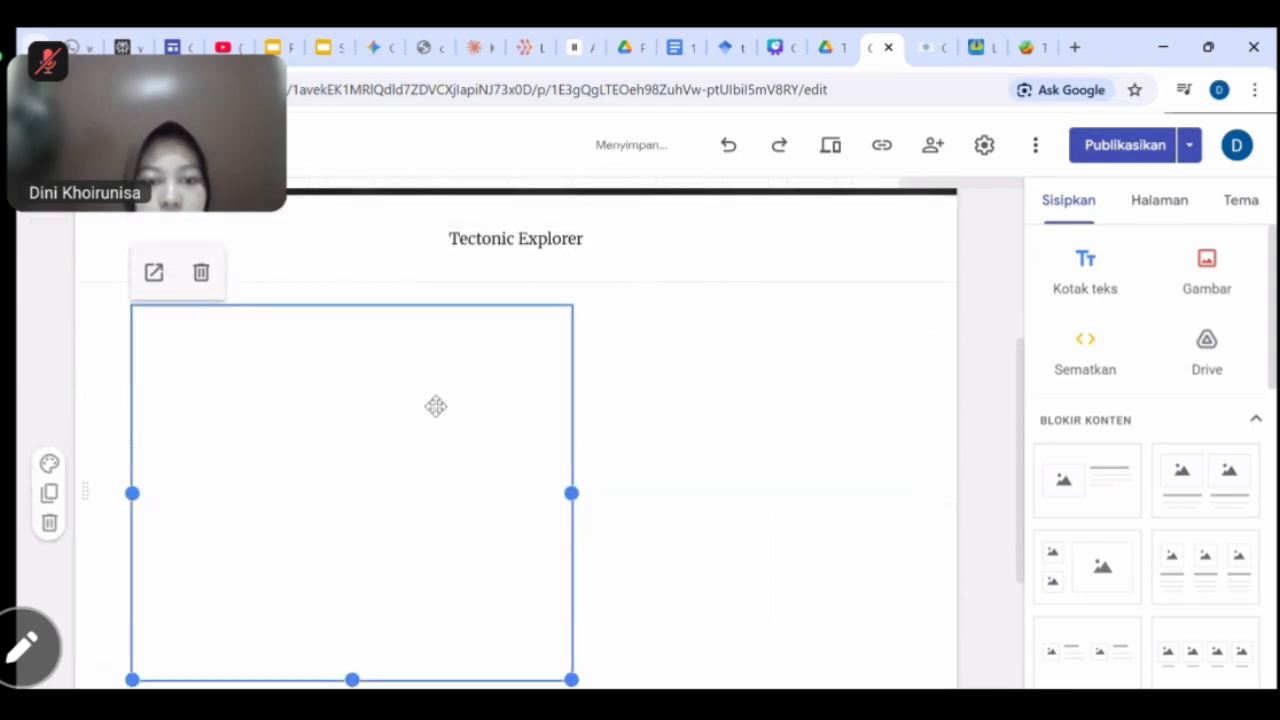
pyautogui.moveTo(436, 406); pyautogui.dragTo(524, 404)
# Centre the Tectonic Explorer embed beneath its label and check it loads.
pyautogui.scroll(-1, 668, 438)
pyautogui.click(769, 478)
pyautogui.scroll(2, 597, 457)
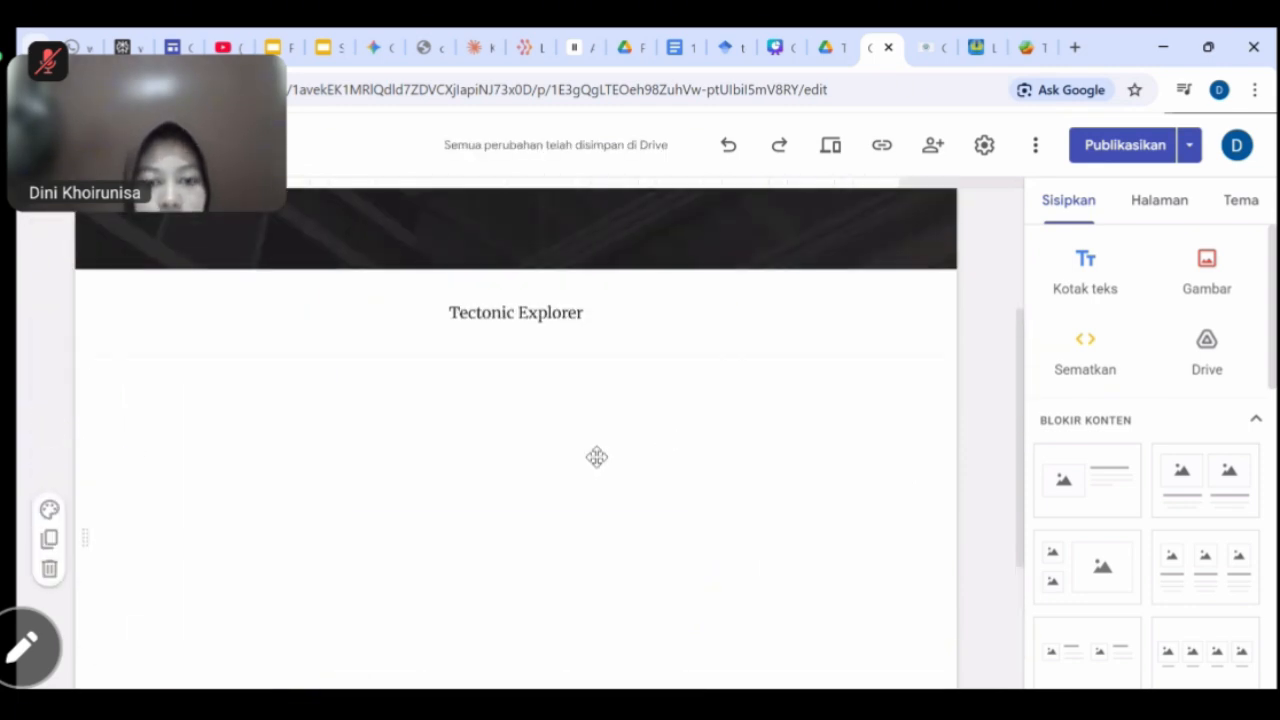
pyautogui.click(597, 457)
pyautogui.scroll(-2, 643, 463)
pyautogui.scroll(2, 794, 477)
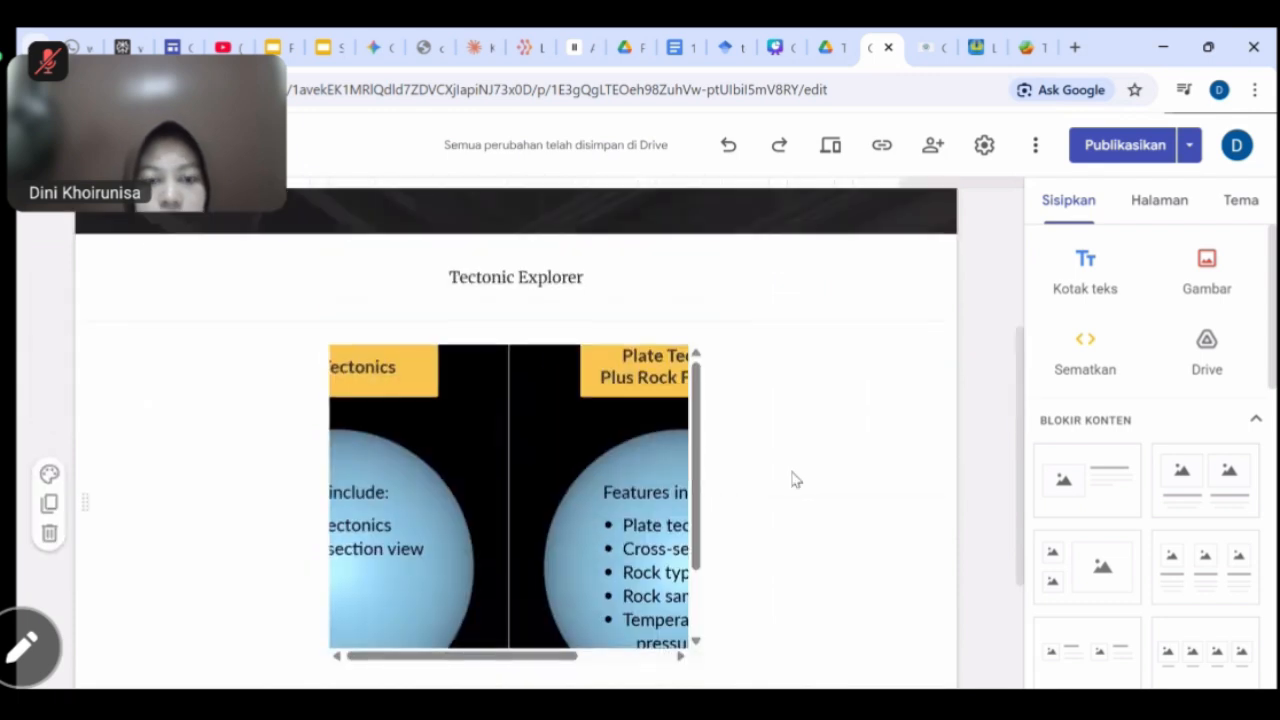
pyautogui.scroll(-2, 794, 477)
pyautogui.scroll(1, 794, 477)
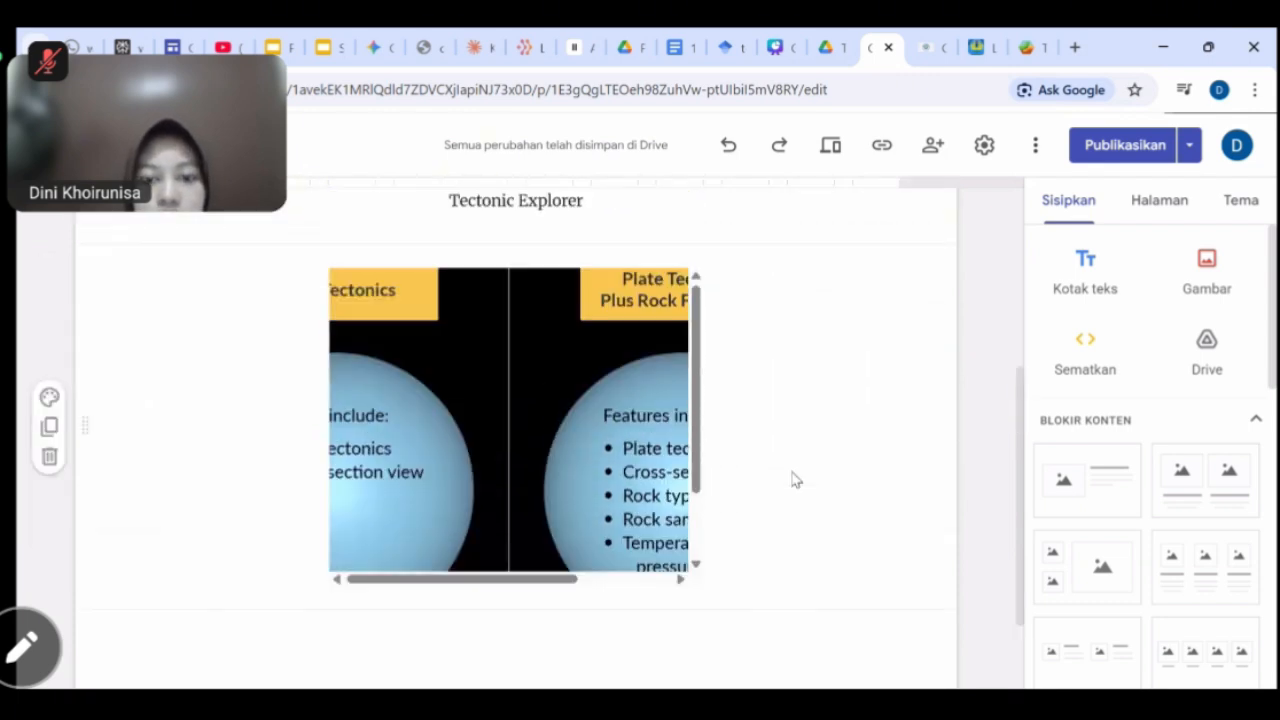
pyautogui.scroll(1, 794, 480)
pyautogui.scroll(-1, 794, 480)
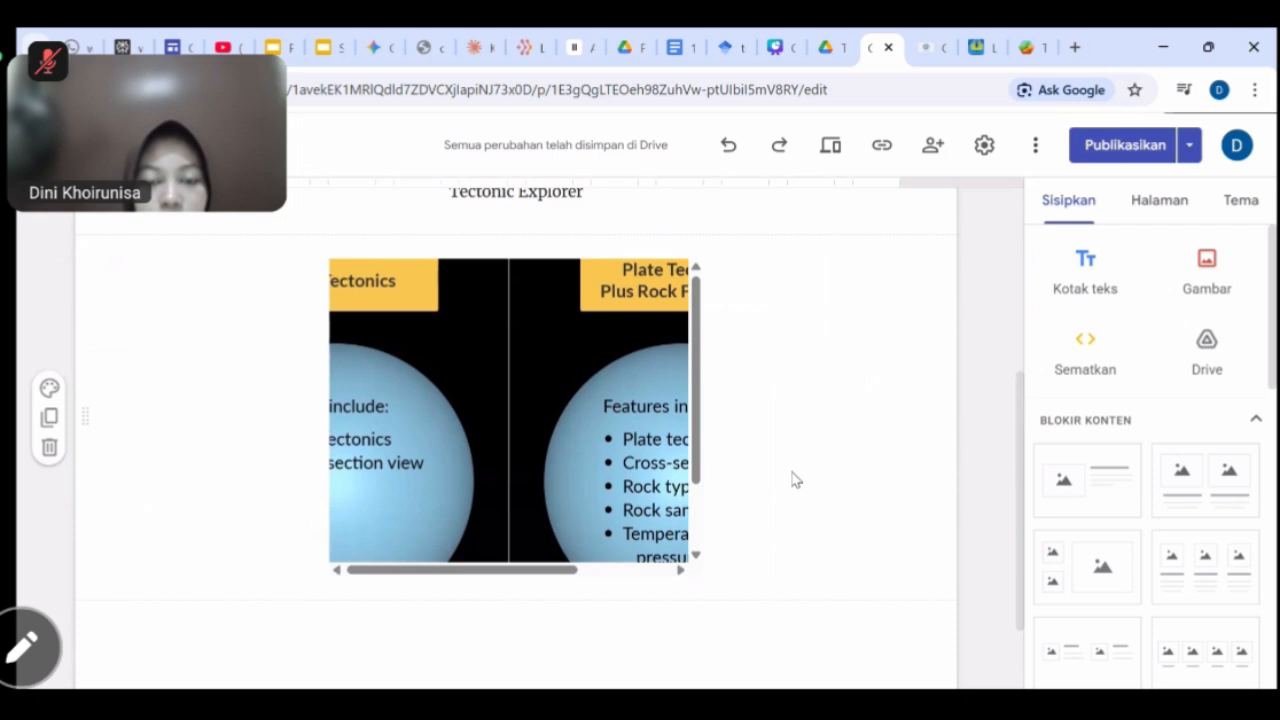
pyautogui.scroll(2, 794, 480)
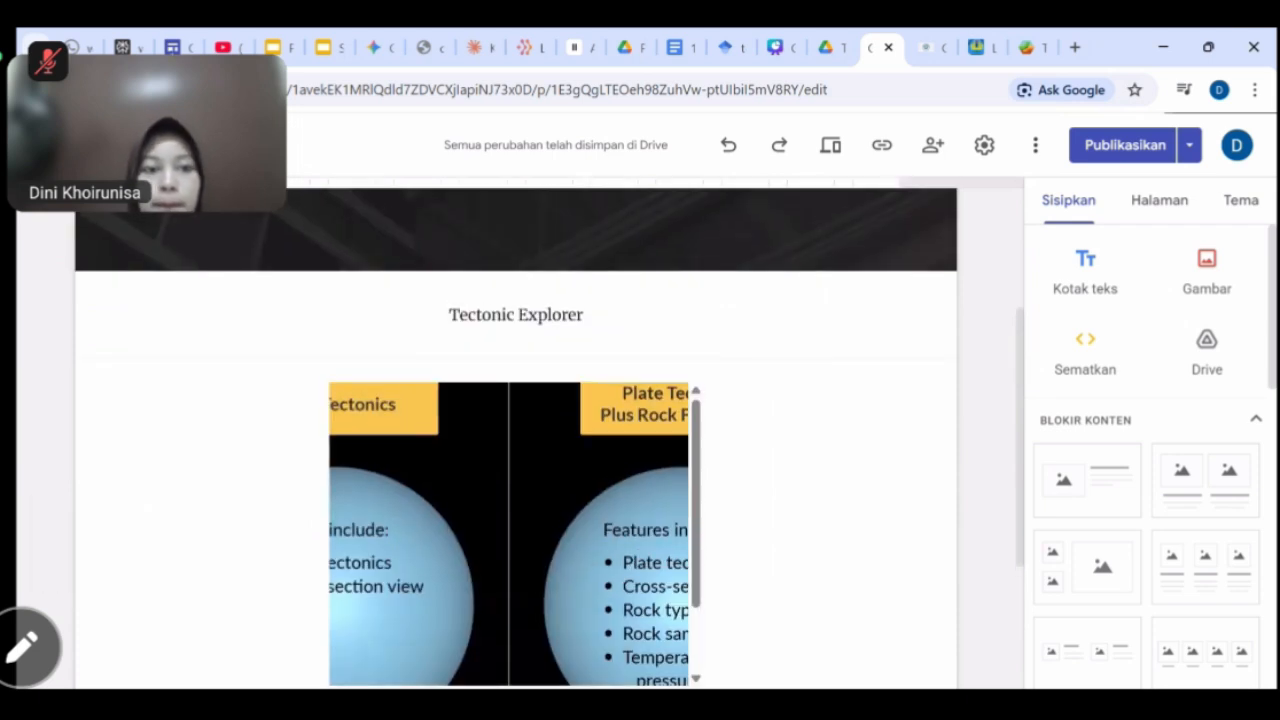
pyautogui.scroll(-1, 832, 403)
pyautogui.scroll(-1, 830, 403)
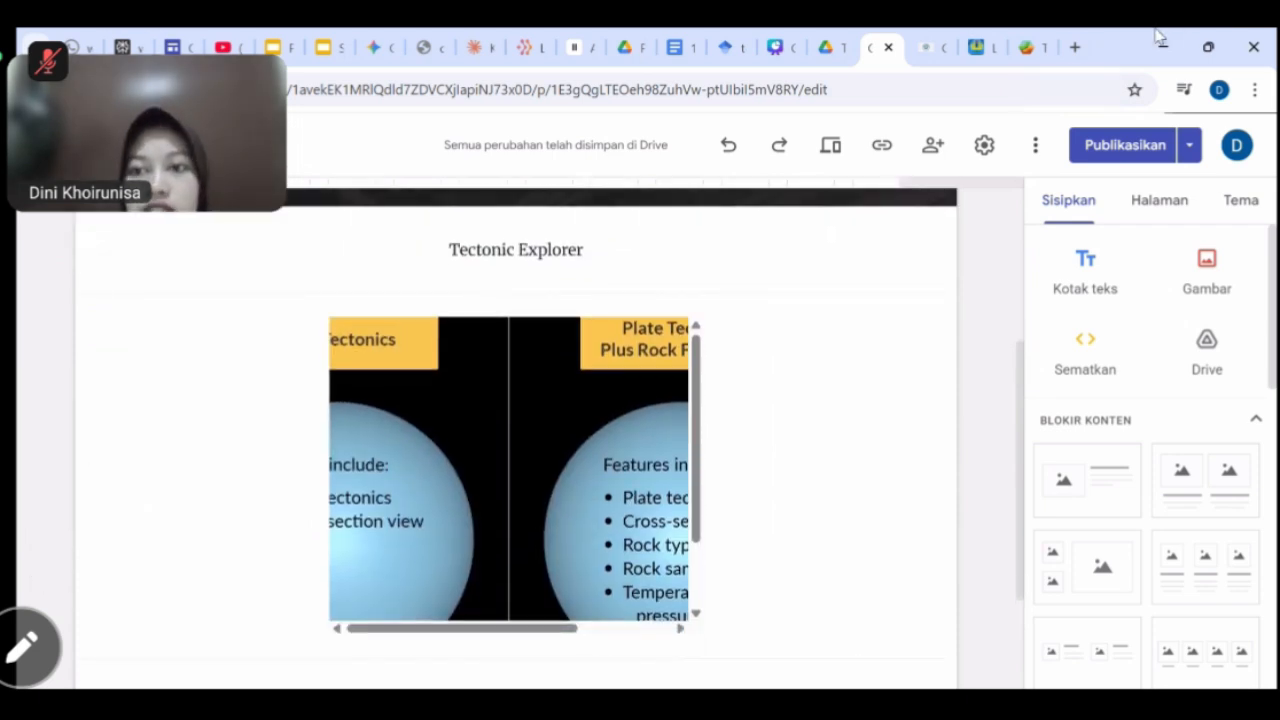
# In the Tectonic Explorer tab, go back and search Google for 'seterra map quiz'.
pyautogui.click(1075, 47)
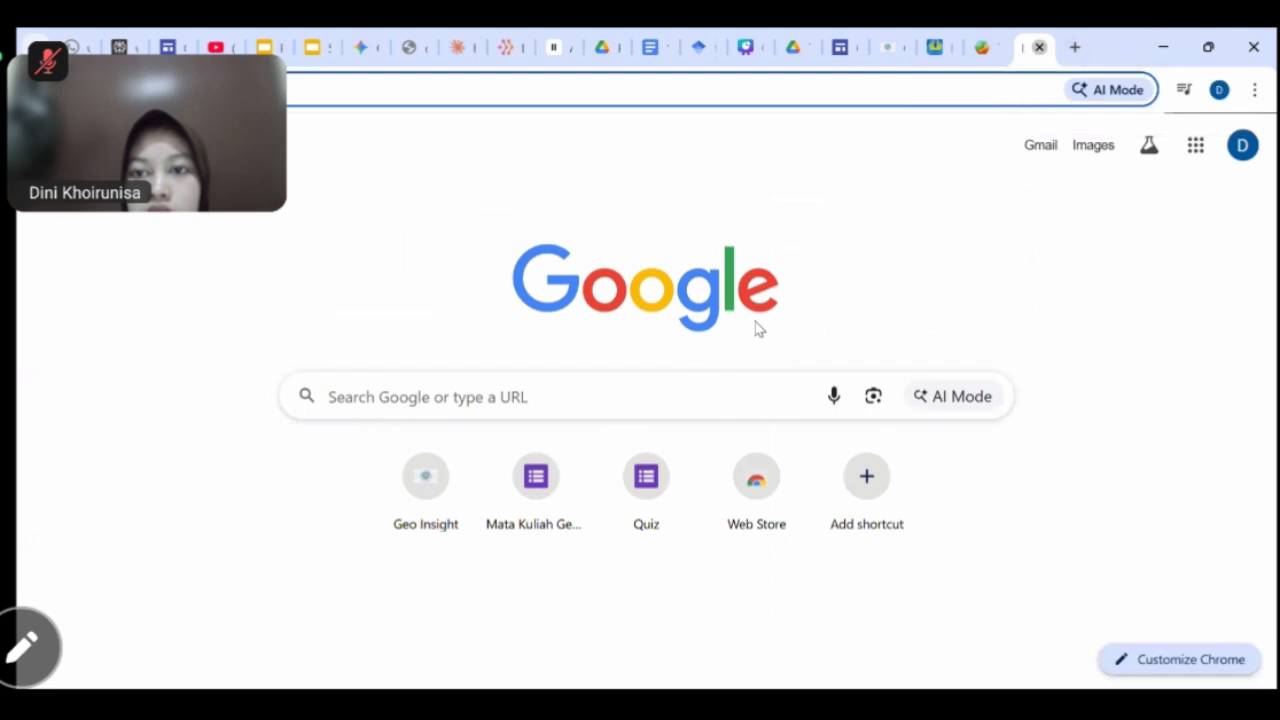
pyautogui.click(1043, 47)
pyautogui.click(1027, 47)
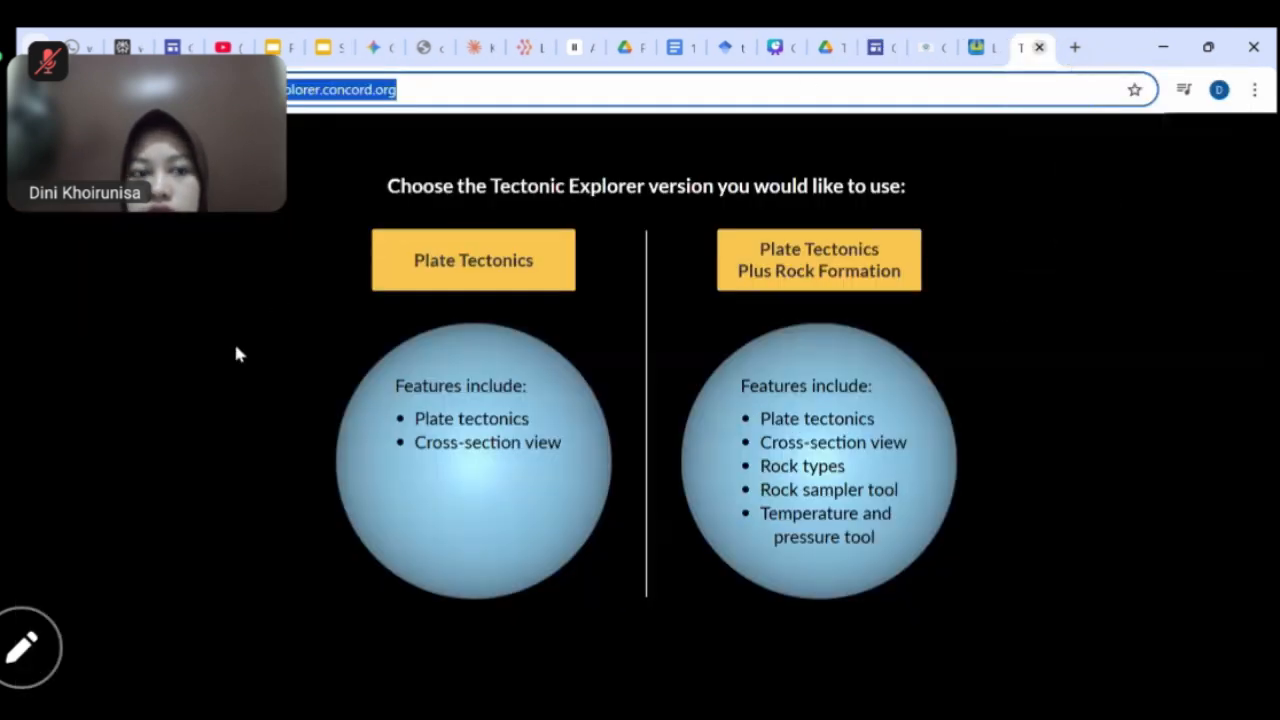
pyautogui.click(38, 90)
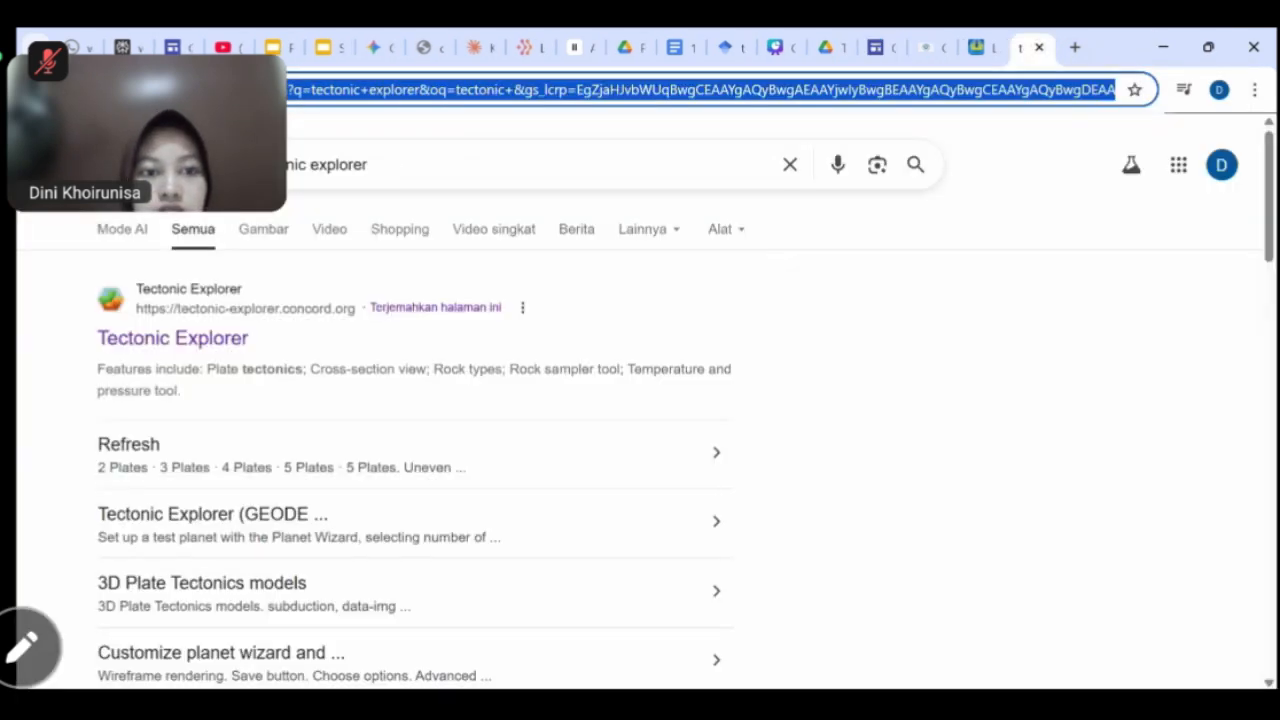
pyautogui.moveTo(388, 170); pyautogui.dragTo(232, 168)
pyautogui.press('BackSpace')
pyautogui.write('sete')
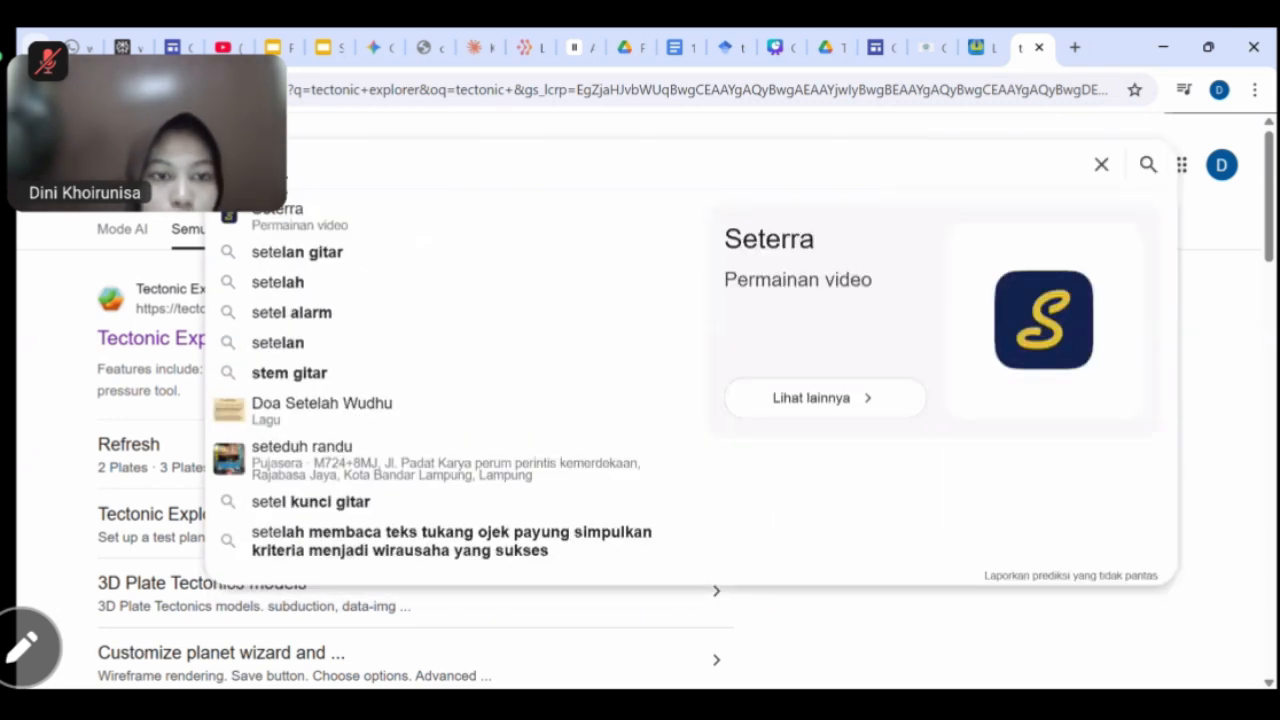
pyautogui.write('rra map')
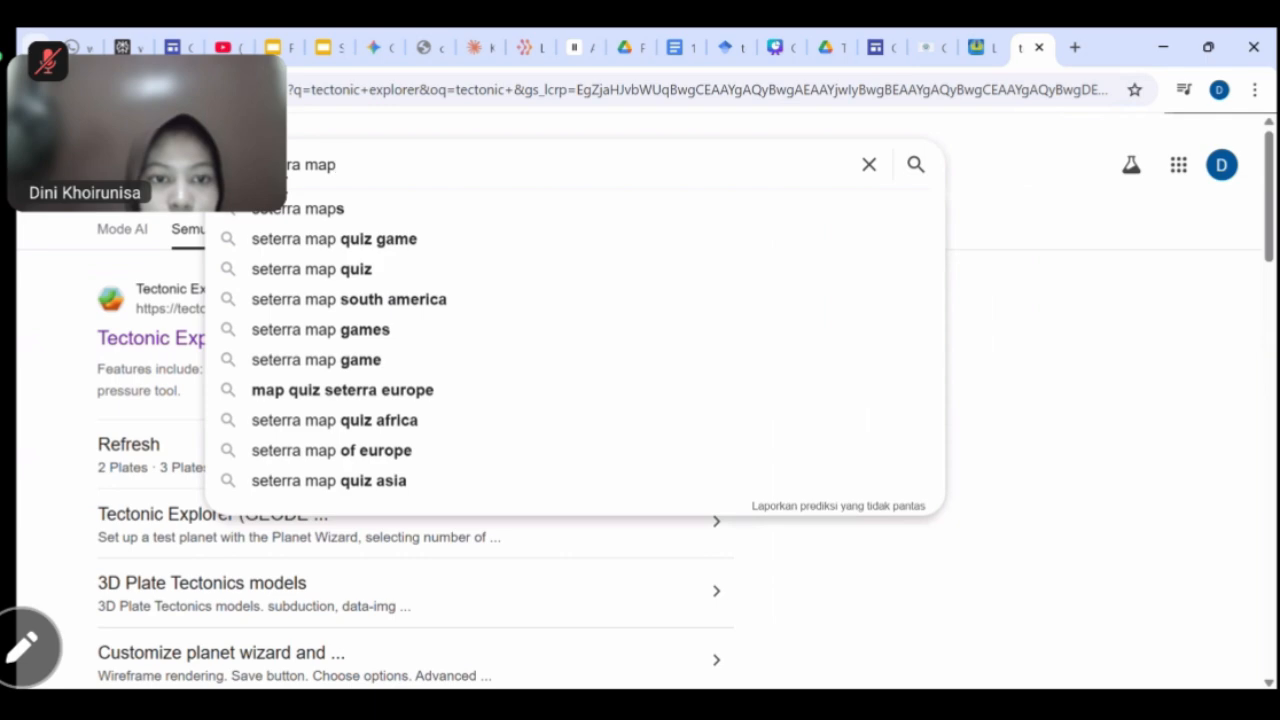
pyautogui.click(360, 269)
# Open the Seterra map quiz site, select its web address, and return to Google Sites.
pyautogui.scroll(-1, 284, 364)
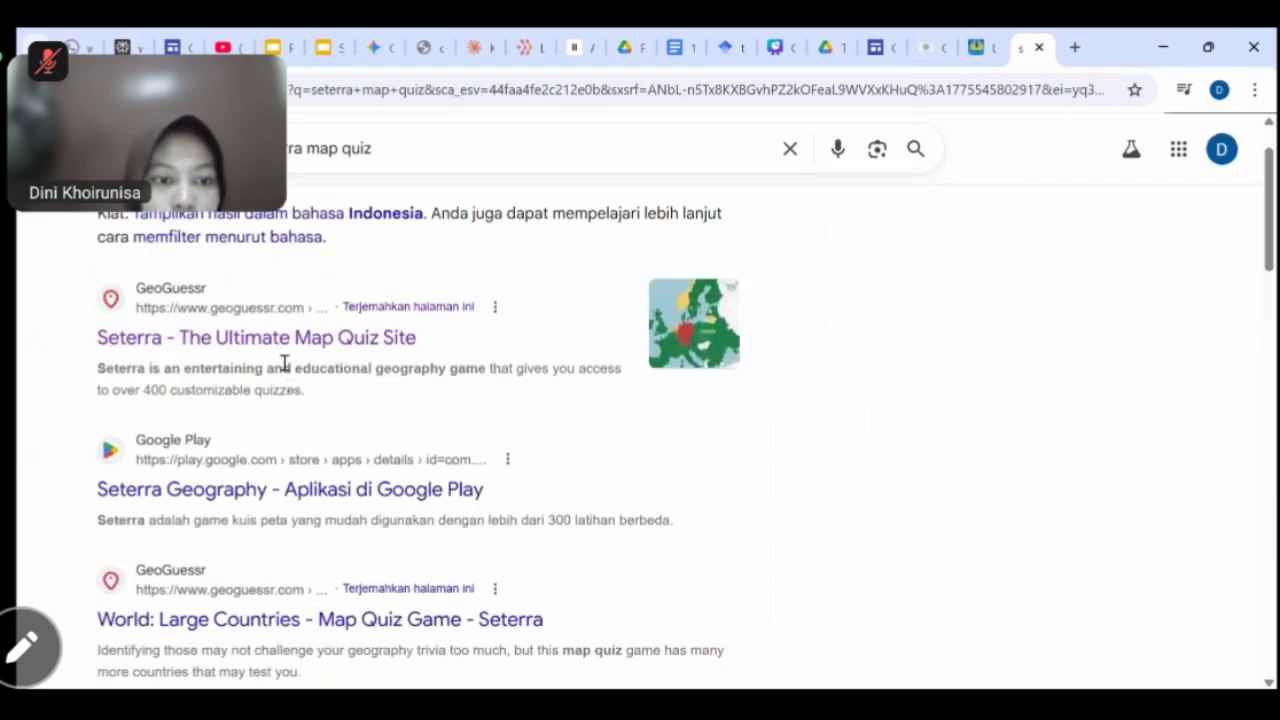
pyautogui.click(443, 342)
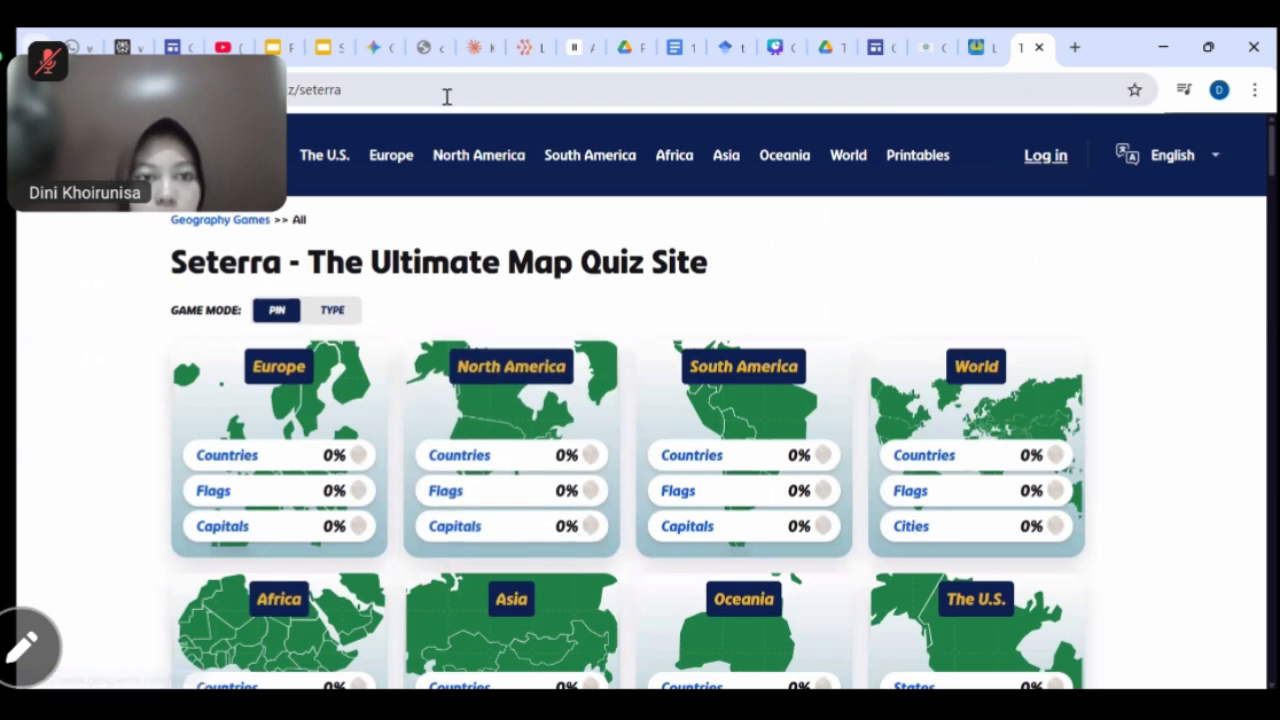
pyautogui.click(447, 92)
pyautogui.hotkey('ctrl', 'c')
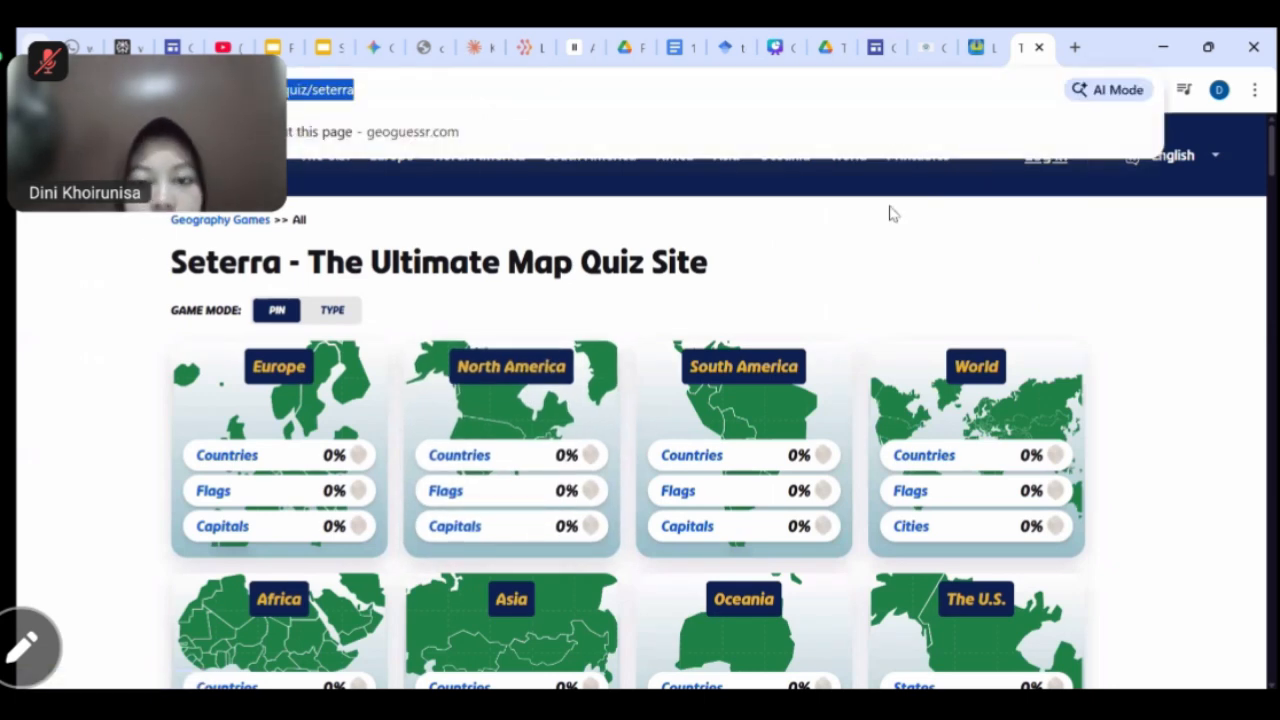
pyautogui.click(872, 47)
pyautogui.scroll(-3, 792, 500)
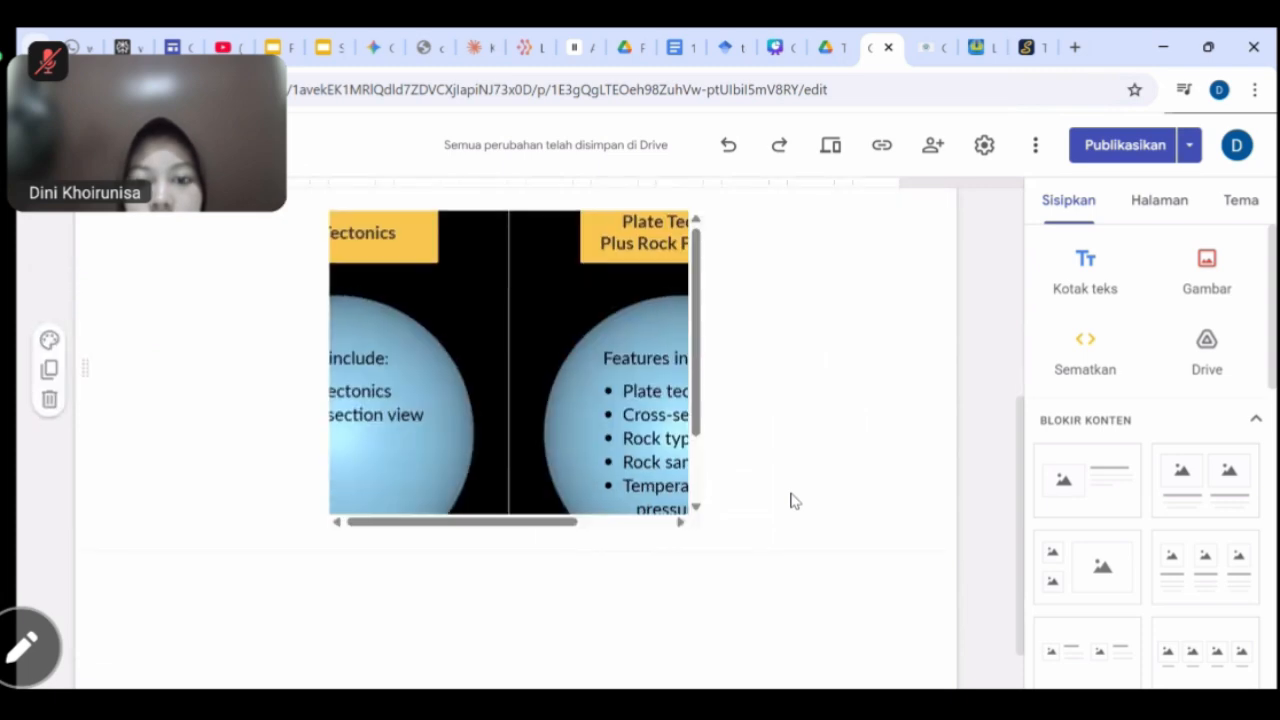
# Embed the Seterra map quiz from its URL, centre it, and add a text box above it.
pyautogui.click(1077, 352)
pyautogui.hotkey('ctrl', 'v')
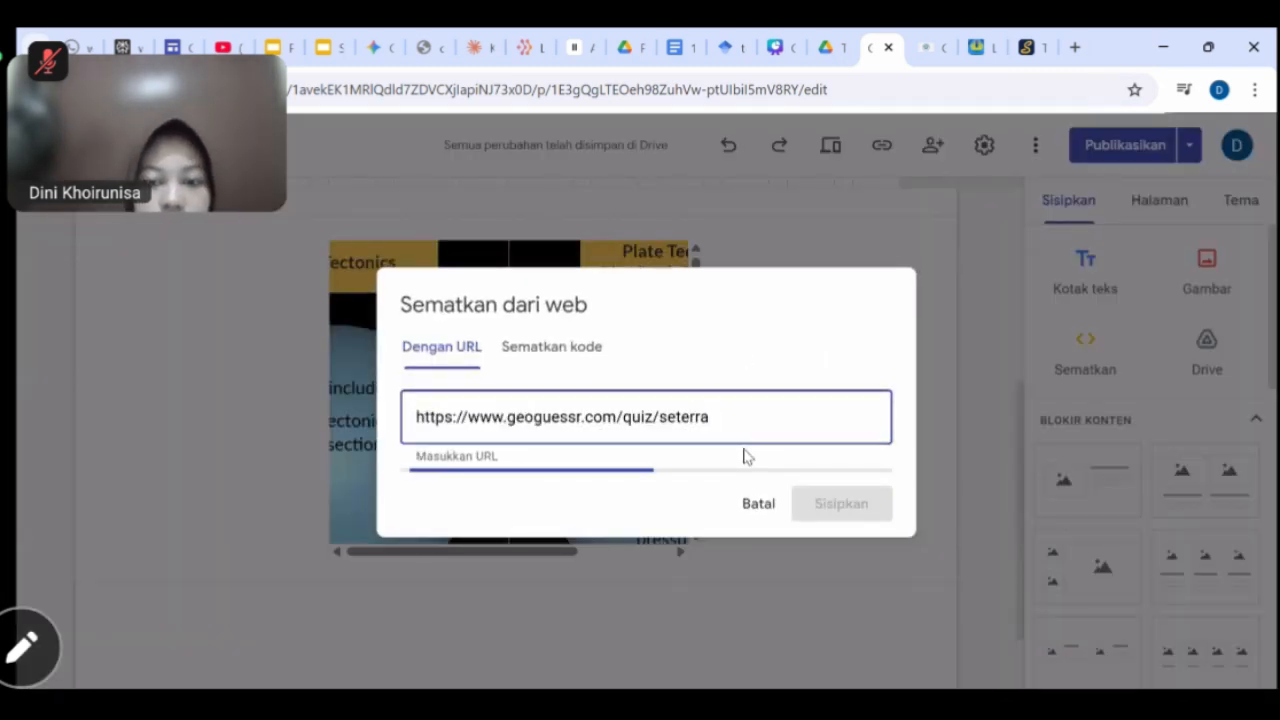
pyautogui.click(856, 625)
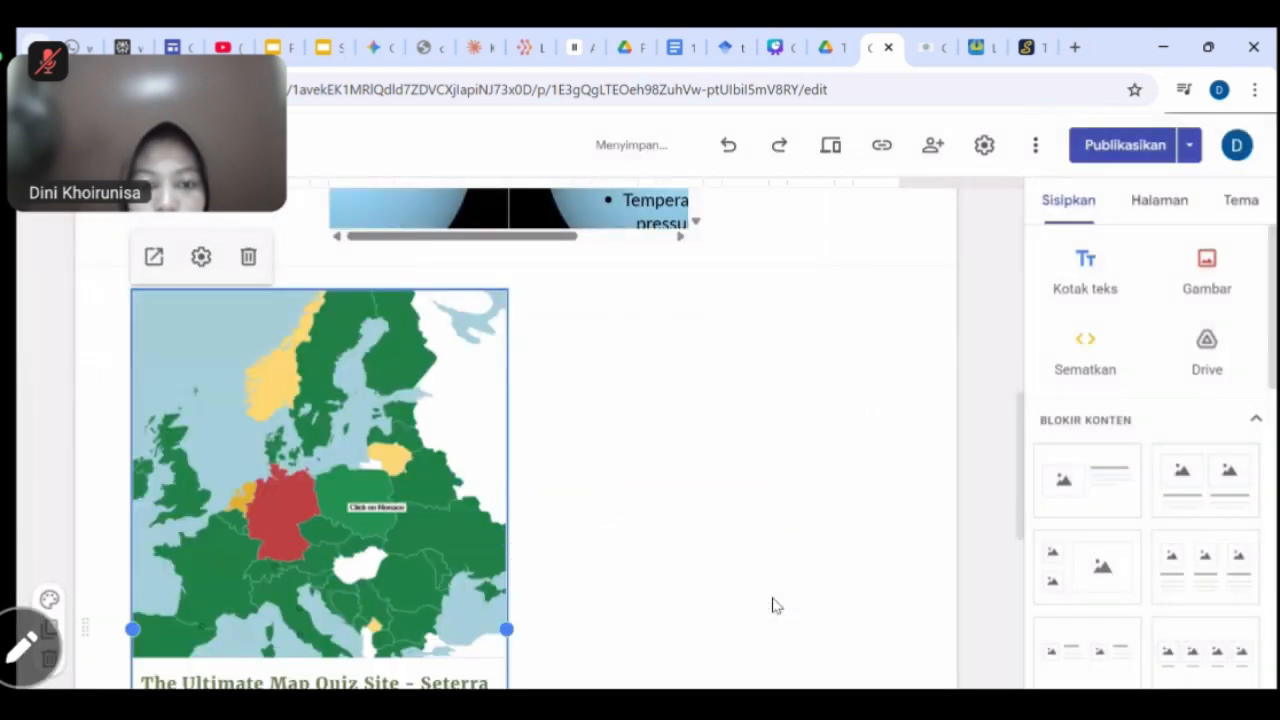
pyautogui.moveTo(400, 525); pyautogui.dragTo(540, 530)
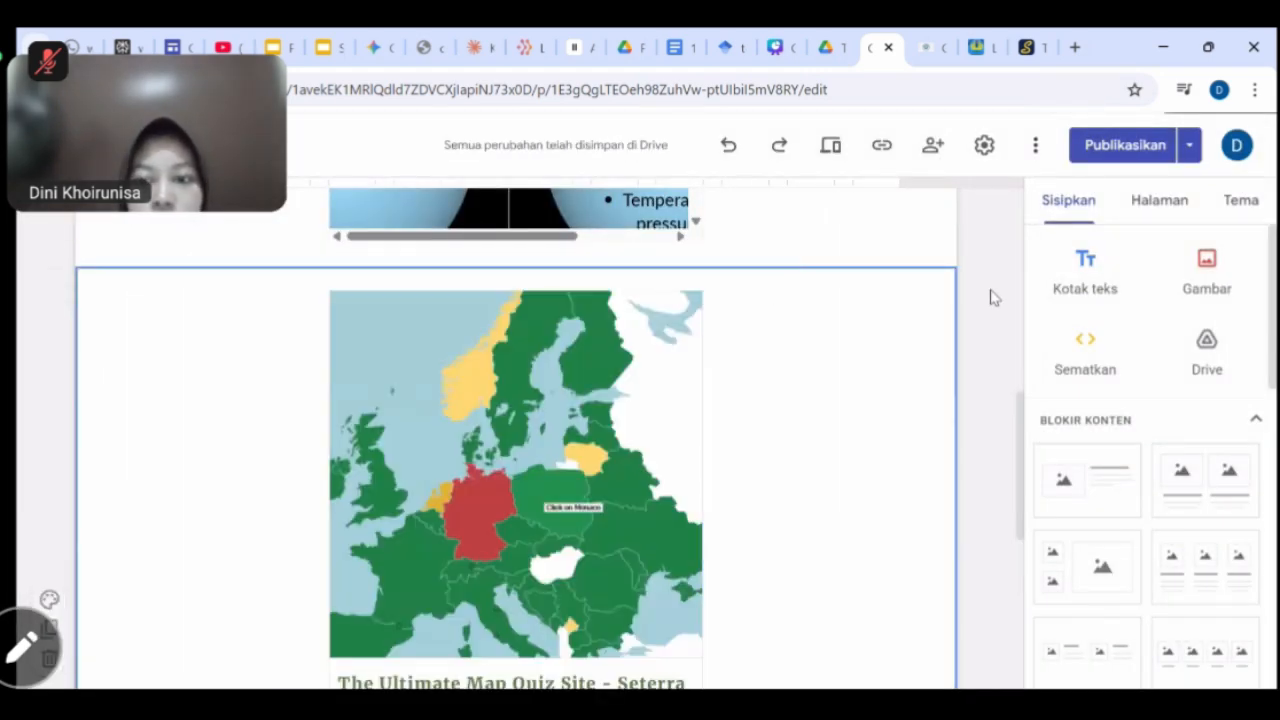
pyautogui.click(1070, 272)
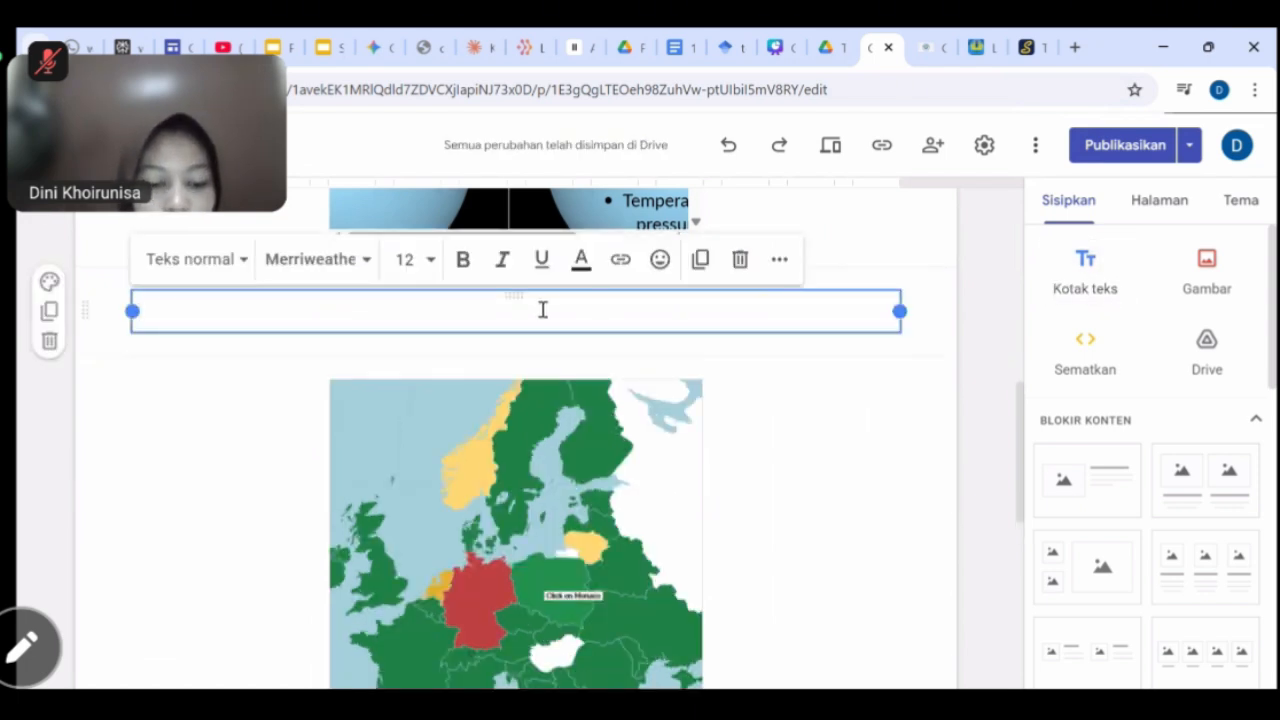
# Type the caption 'Seterra Map Quiz' in the text box, fixing the capital Q.
pyautogui.write('Seterra Map quis')
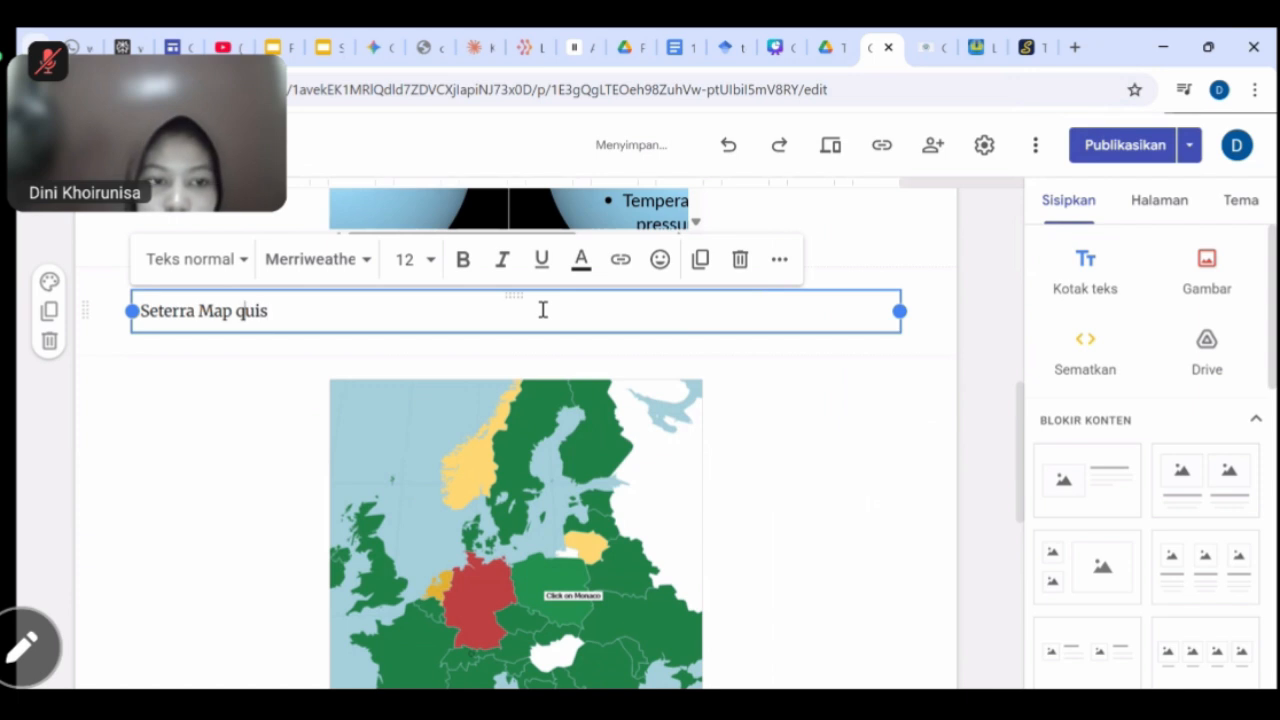
pyautogui.press('BackSpace')
pyautogui.write('Quiz')
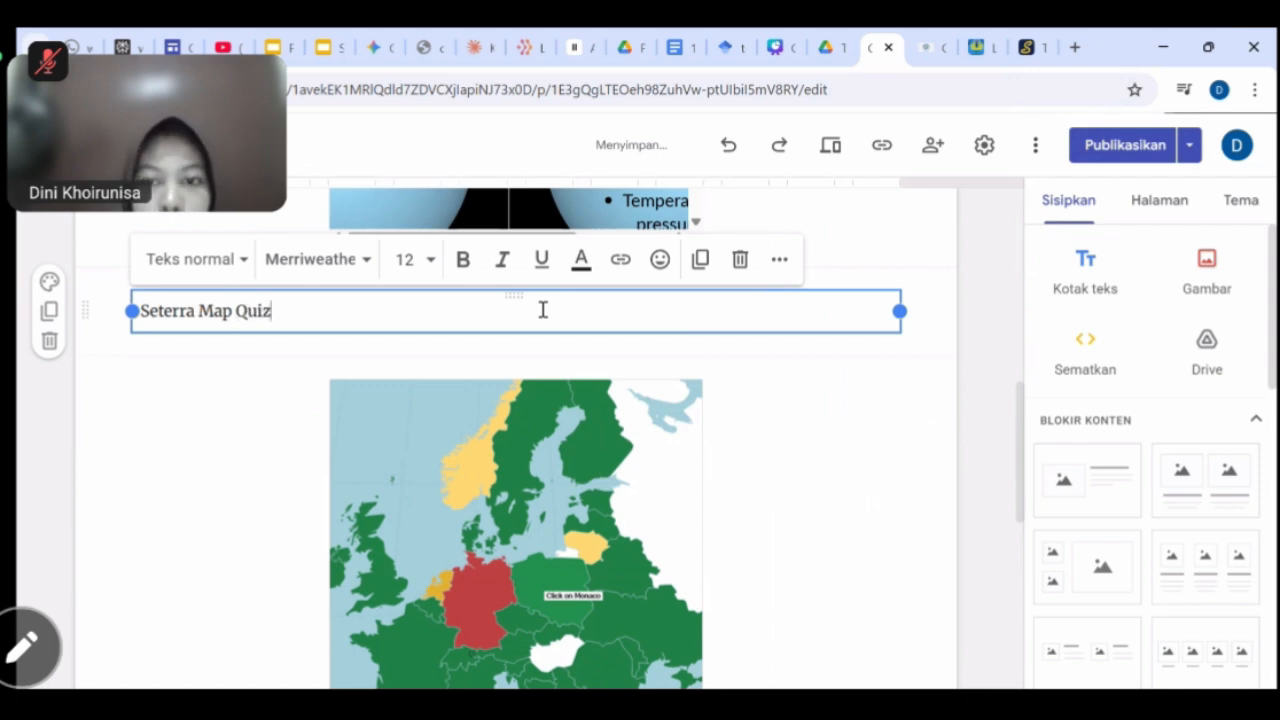
# Centre-align the 'Seterra Map Quiz' caption and review it above the embedded map.
pyautogui.click(779, 259)
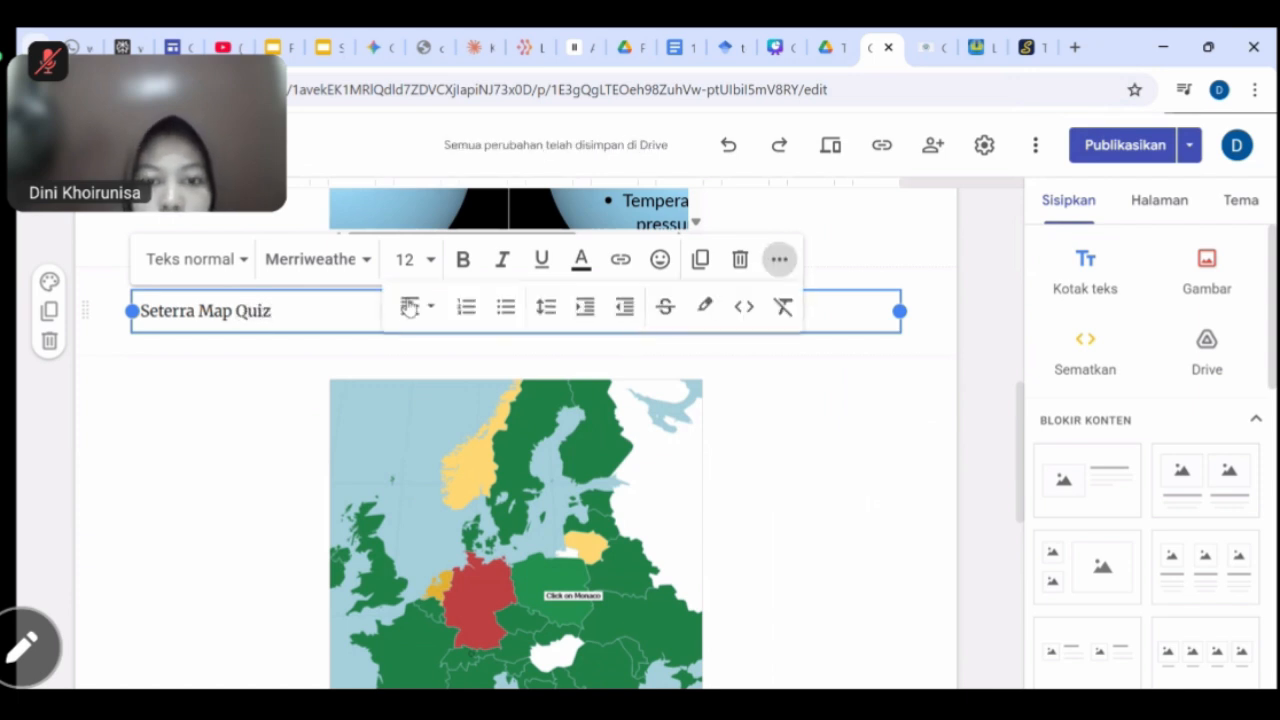
pyautogui.click(410, 306)
pyautogui.click(410, 412)
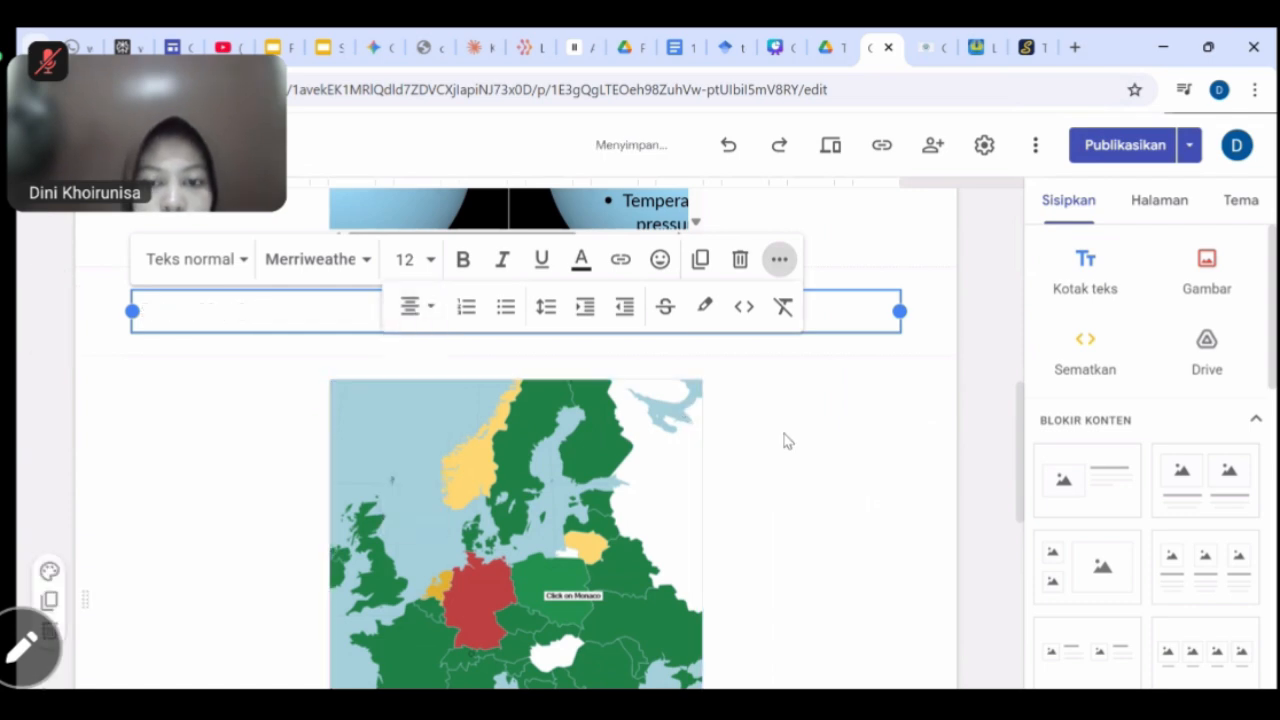
pyautogui.click(786, 440)
pyautogui.scroll(3, 786, 440)
pyautogui.scroll(-2, 800, 403)
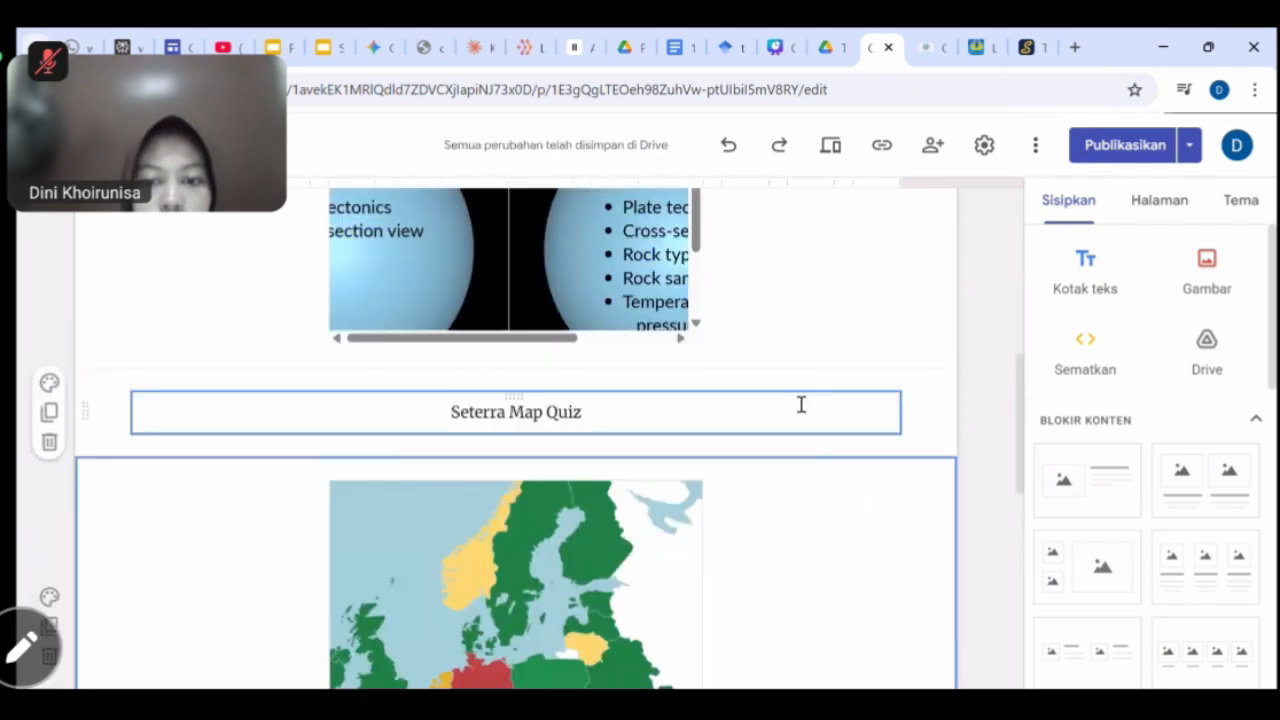
pyautogui.scroll(2, 920, 420)
pyautogui.scroll(5, 920, 415)
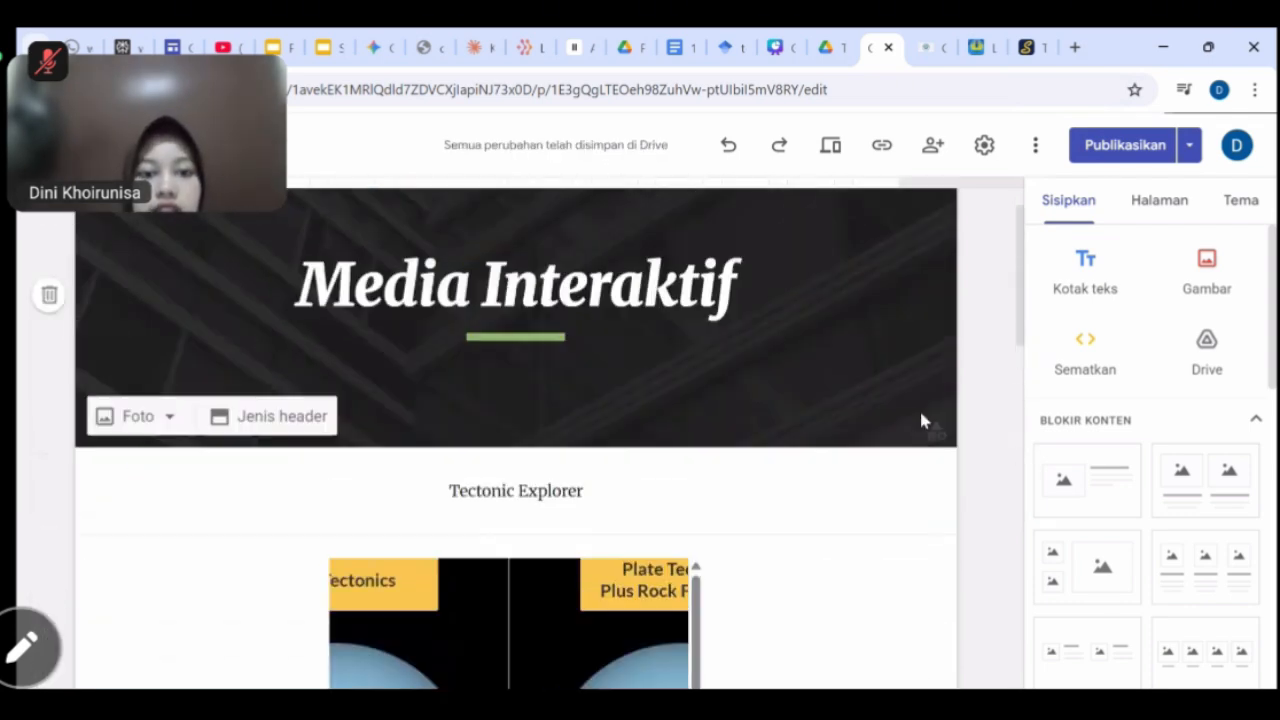
pyautogui.scroll(-3, 920, 420)
pyautogui.scroll(-2, 883, 454)
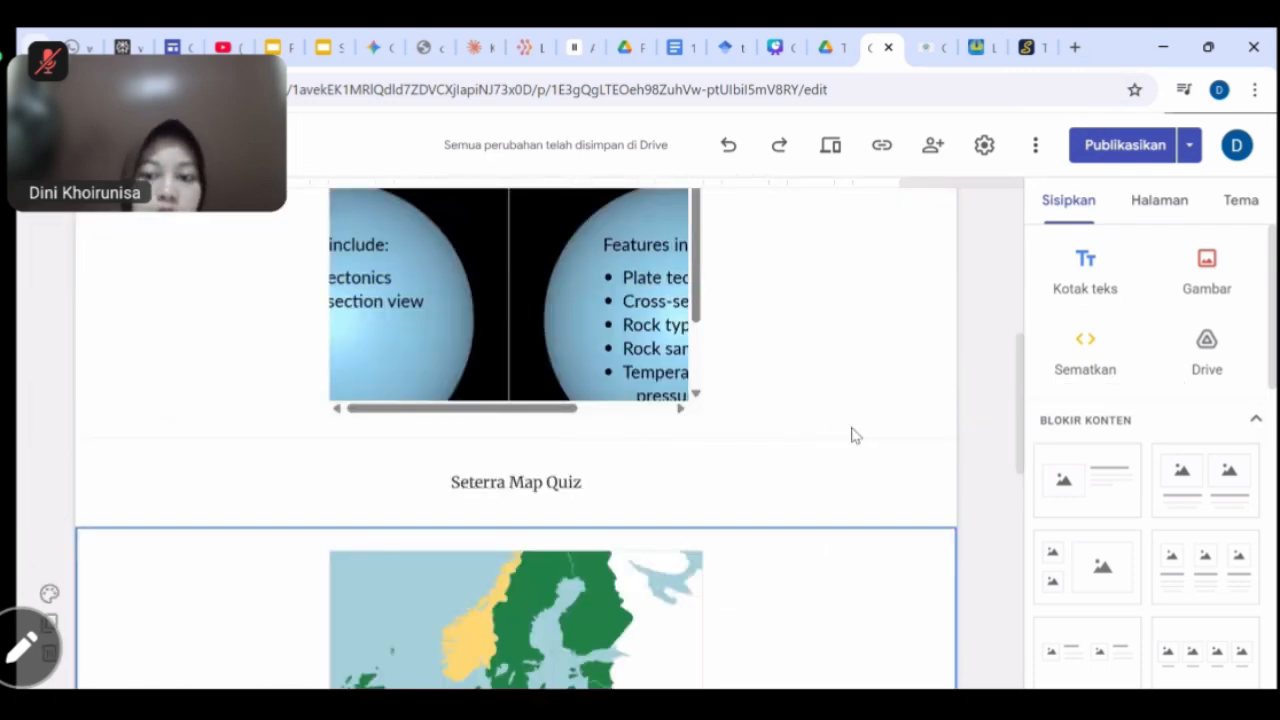
pyautogui.scroll(-2, 874, 623)
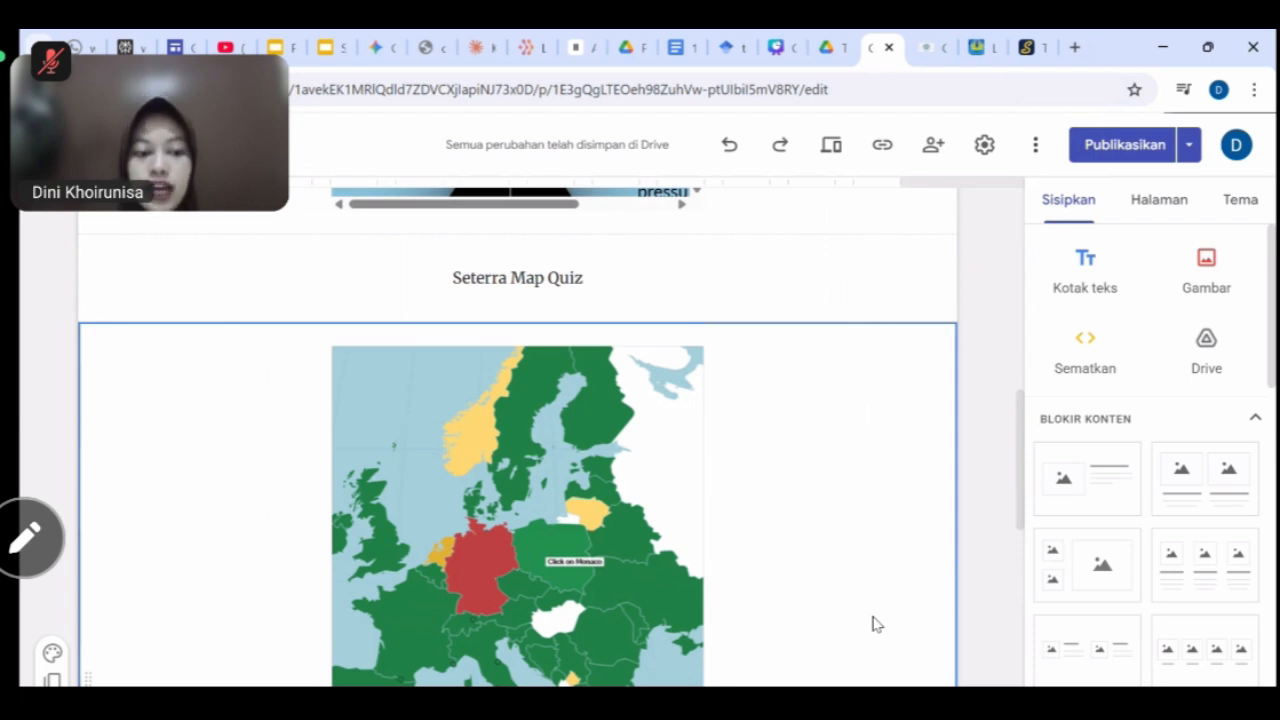
pyautogui.scroll(15, 994, 489)
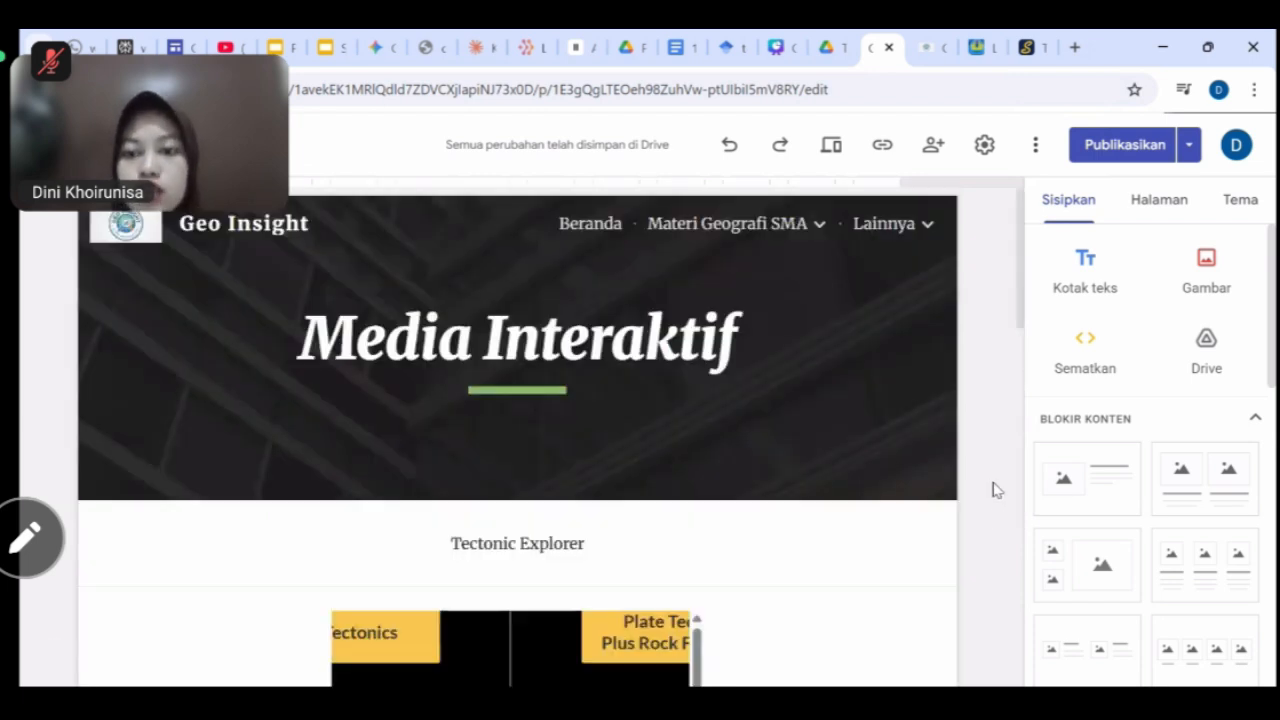
# Open the empty Kuis page from Lainnya, then switch to the Google Drive tab.
pyautogui.moveTo(894, 223)
pyautogui.click(770, 356)
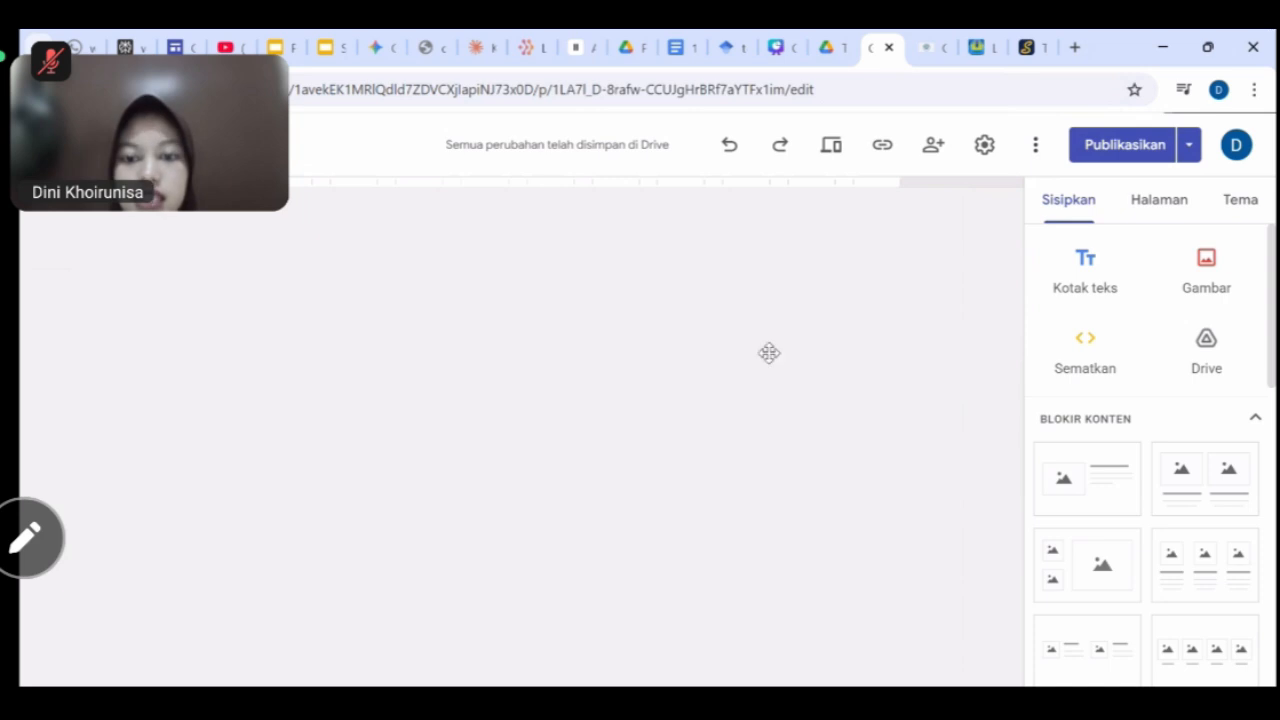
pyautogui.scroll(-1, 762, 538)
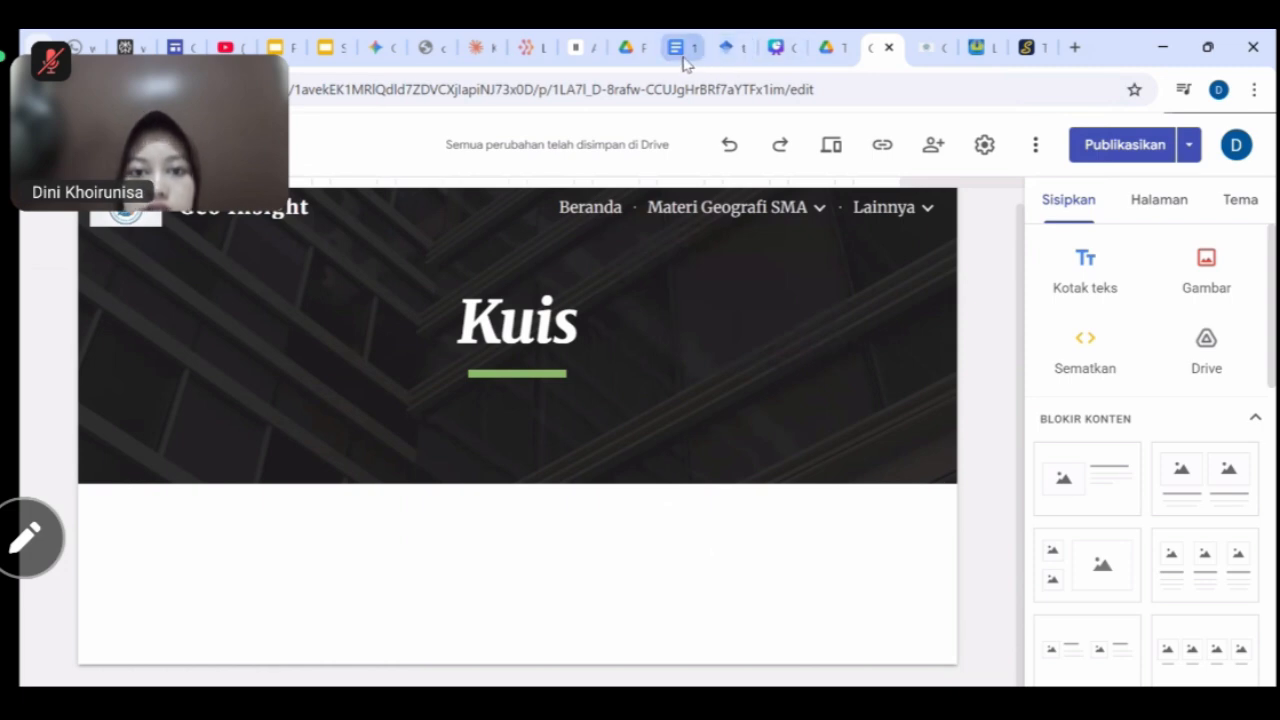
pyautogui.click(833, 47)
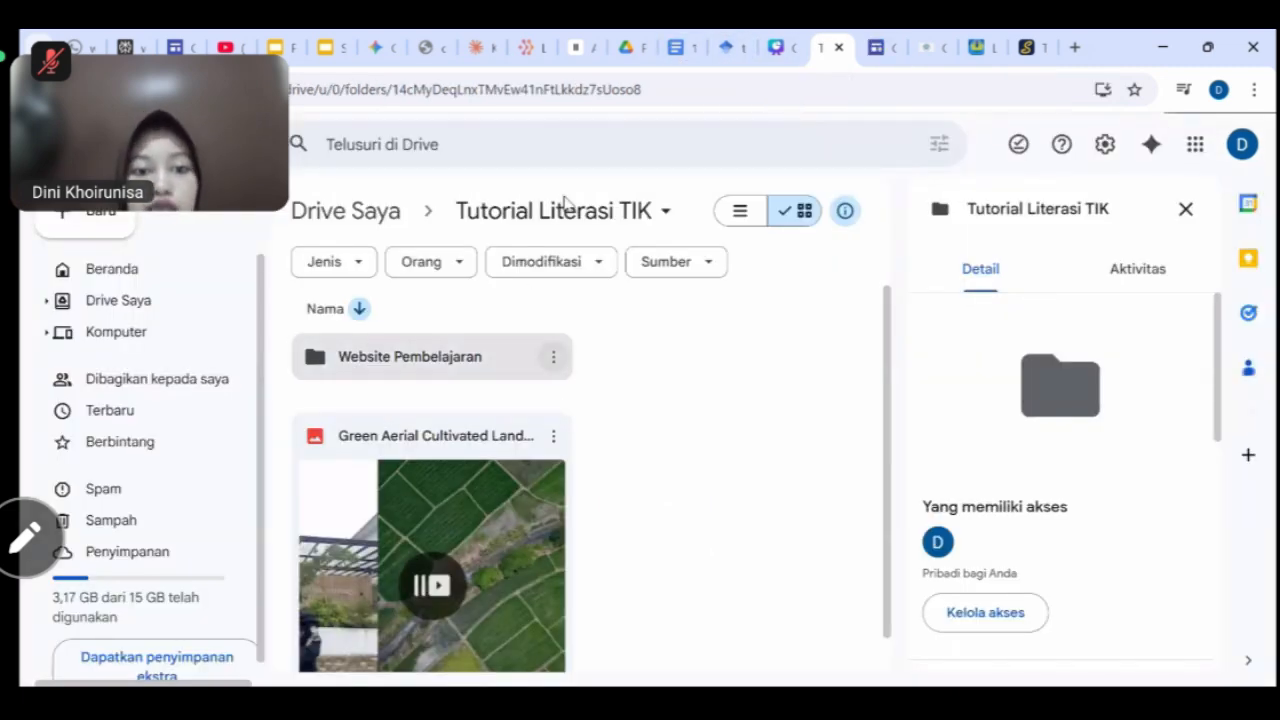
# Find the KUIS KELAS XI BAB 1 form in Literasi TIK & Pembelajaran > Bahan Desain Google Sites, then return to Sites.
pyautogui.click(510, 211)
pyautogui.click(372, 214)
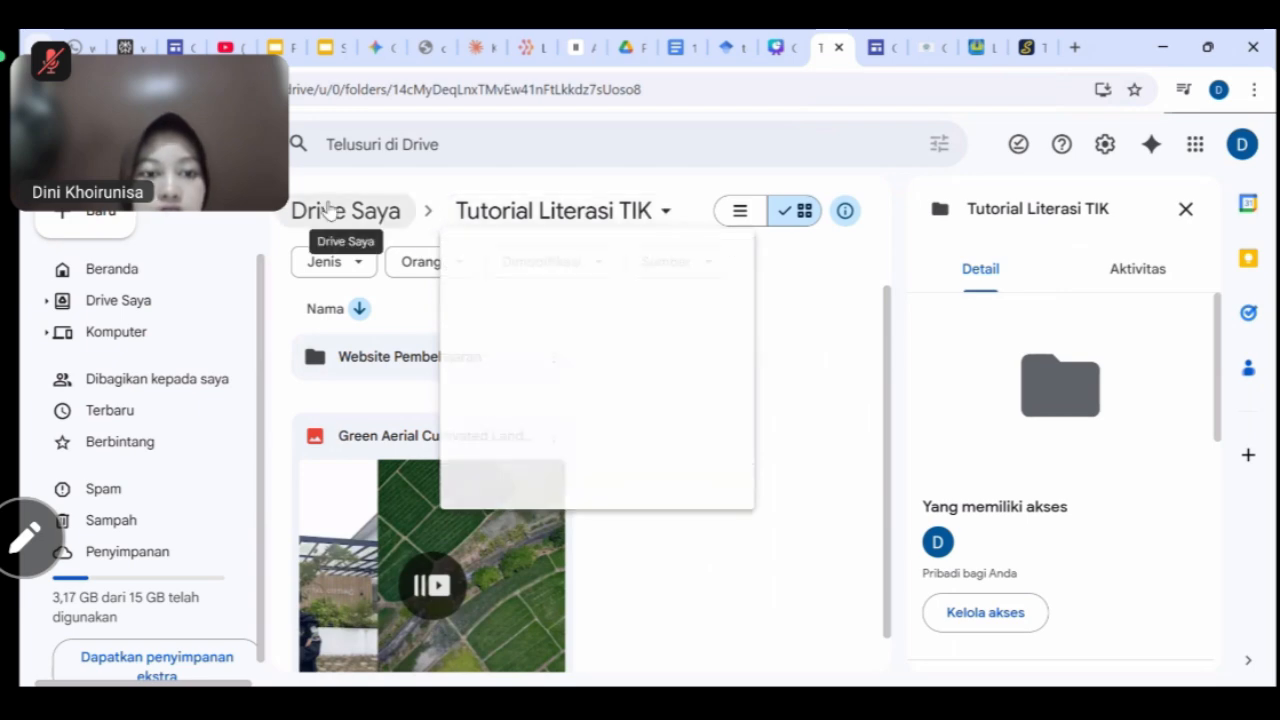
pyautogui.scroll(-1, 660, 380)
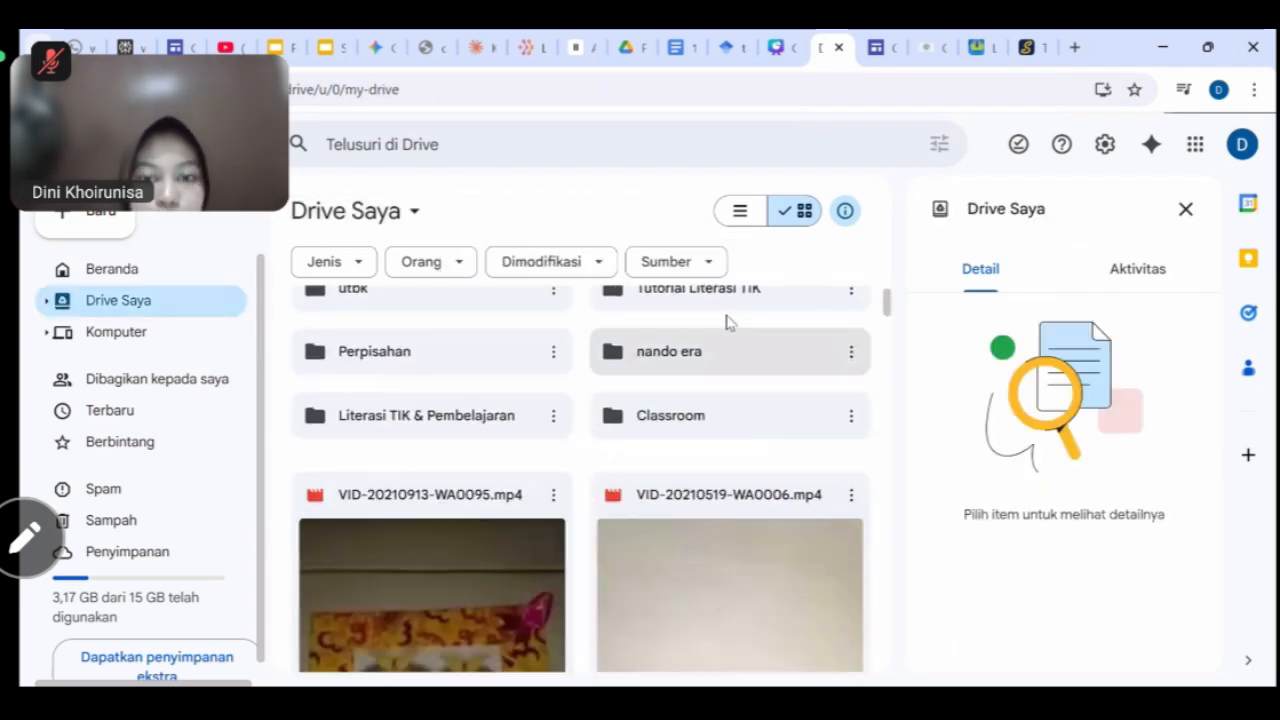
pyautogui.doubleClick(714, 294)
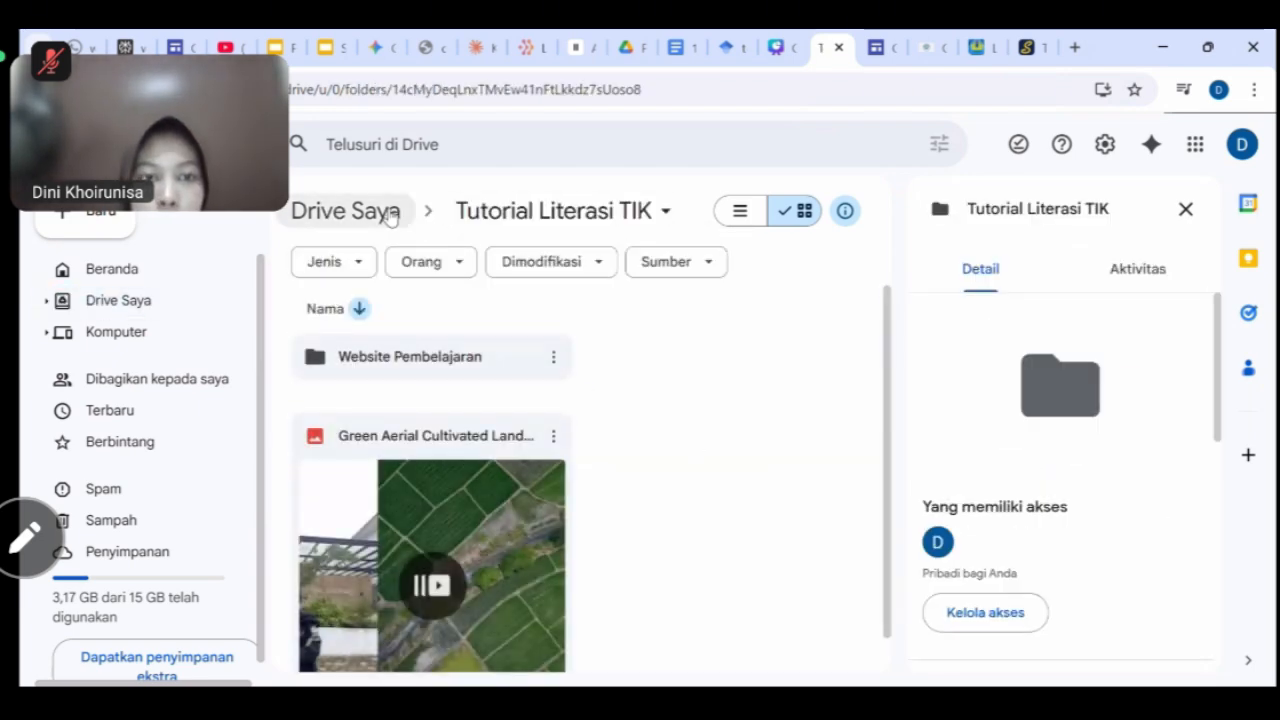
pyautogui.click(390, 214)
pyautogui.doubleClick(415, 485)
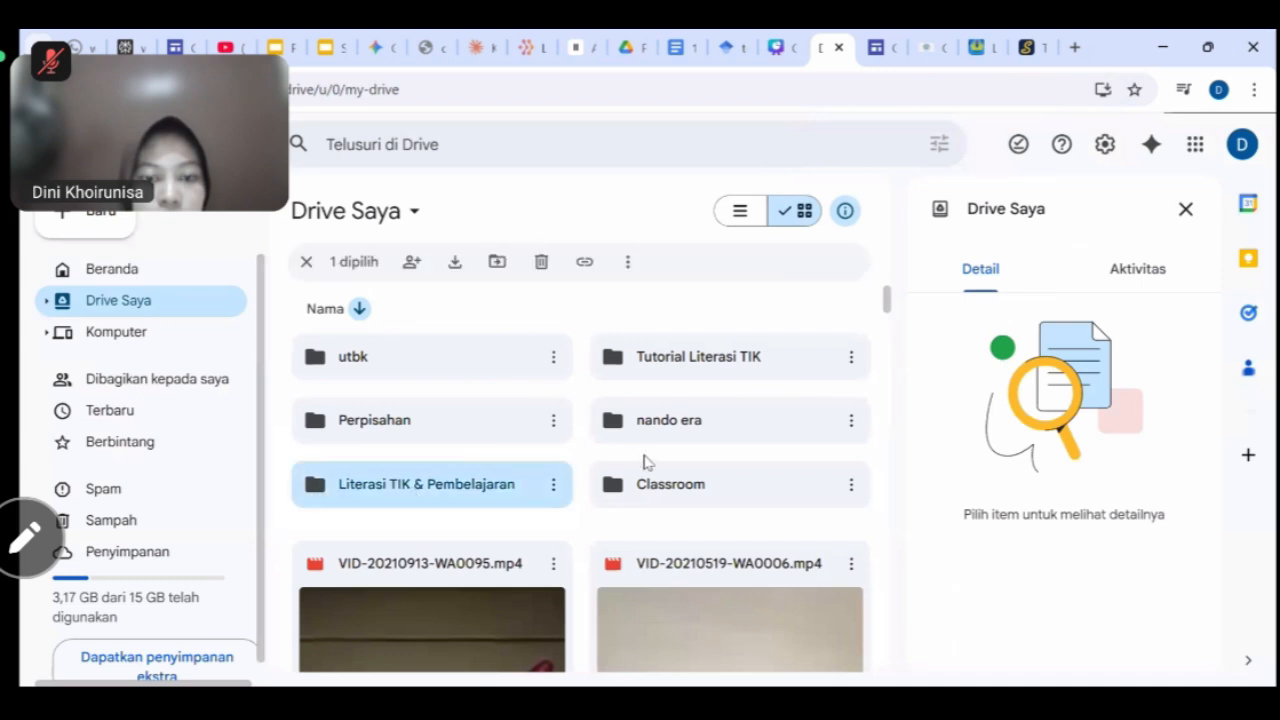
pyautogui.doubleClick(505, 426)
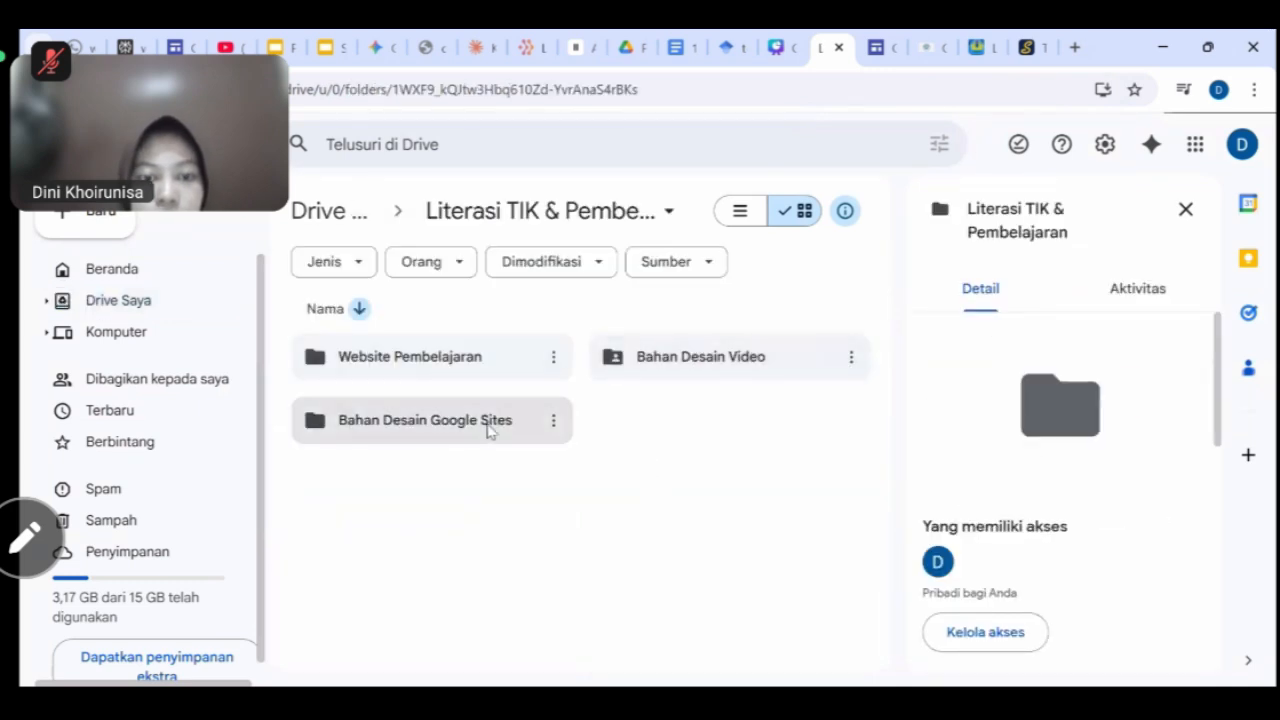
pyautogui.scroll(-3, 731, 511)
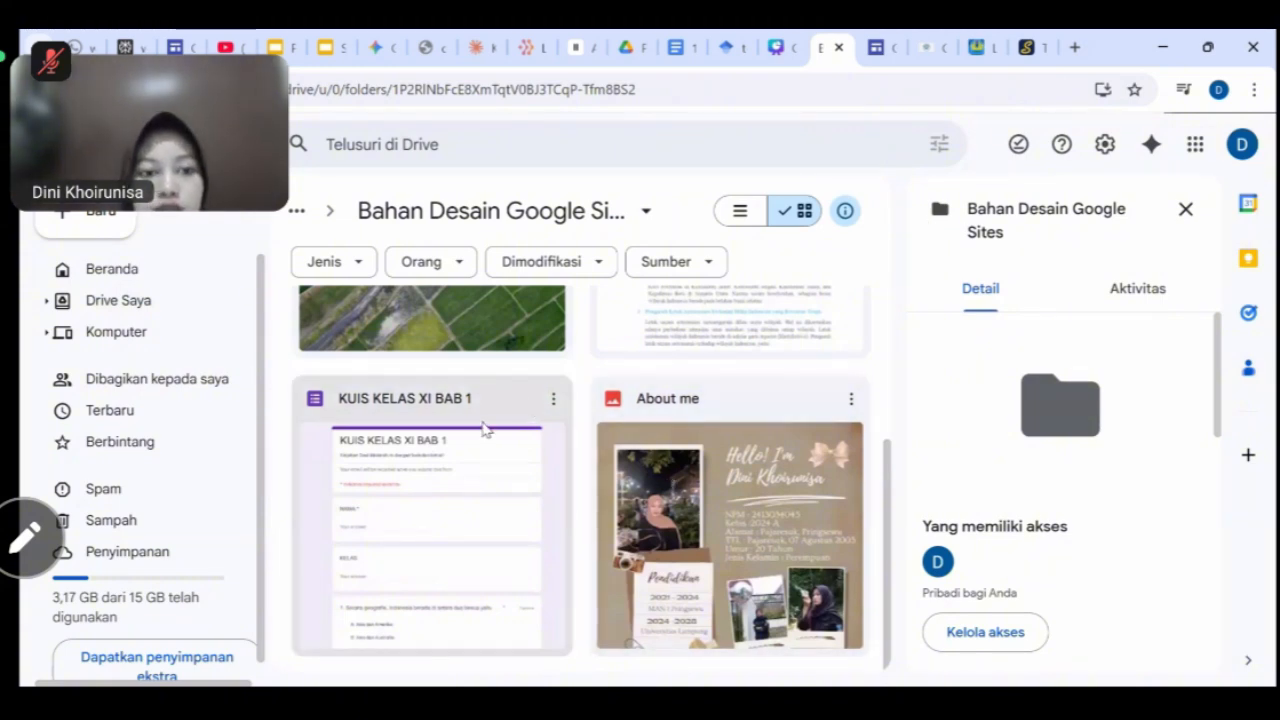
pyautogui.click(876, 47)
# Embed the KUIS KELAS XI BAB 1 Google Form on the Kuis page via Formulir.
pyautogui.scroll(-6, 1155, 500)
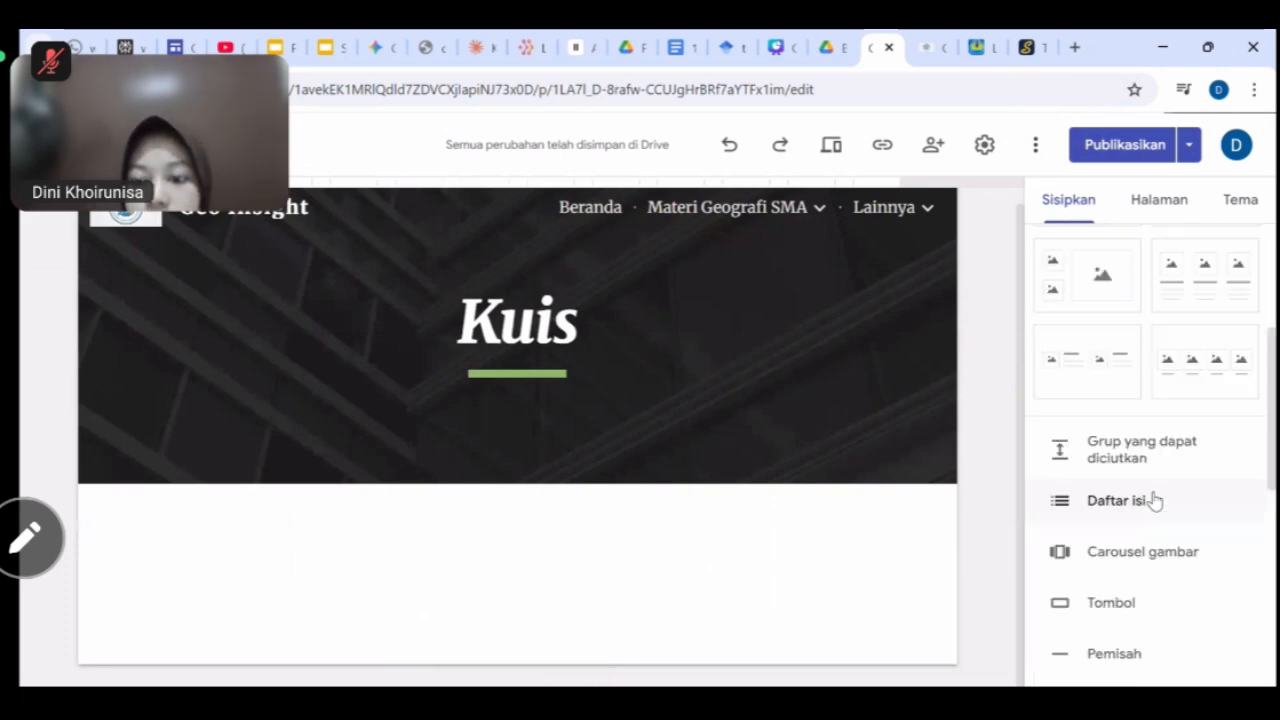
pyautogui.scroll(-2, 1155, 500)
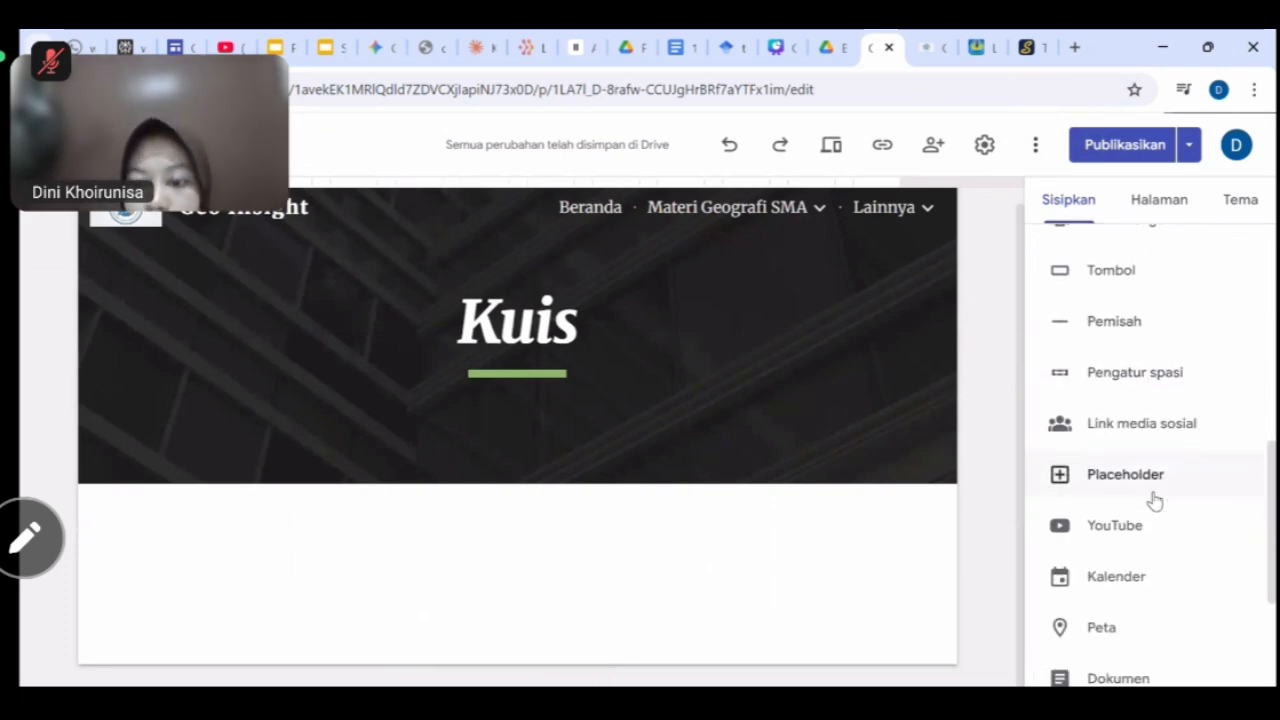
pyautogui.scroll(3, 1155, 500)
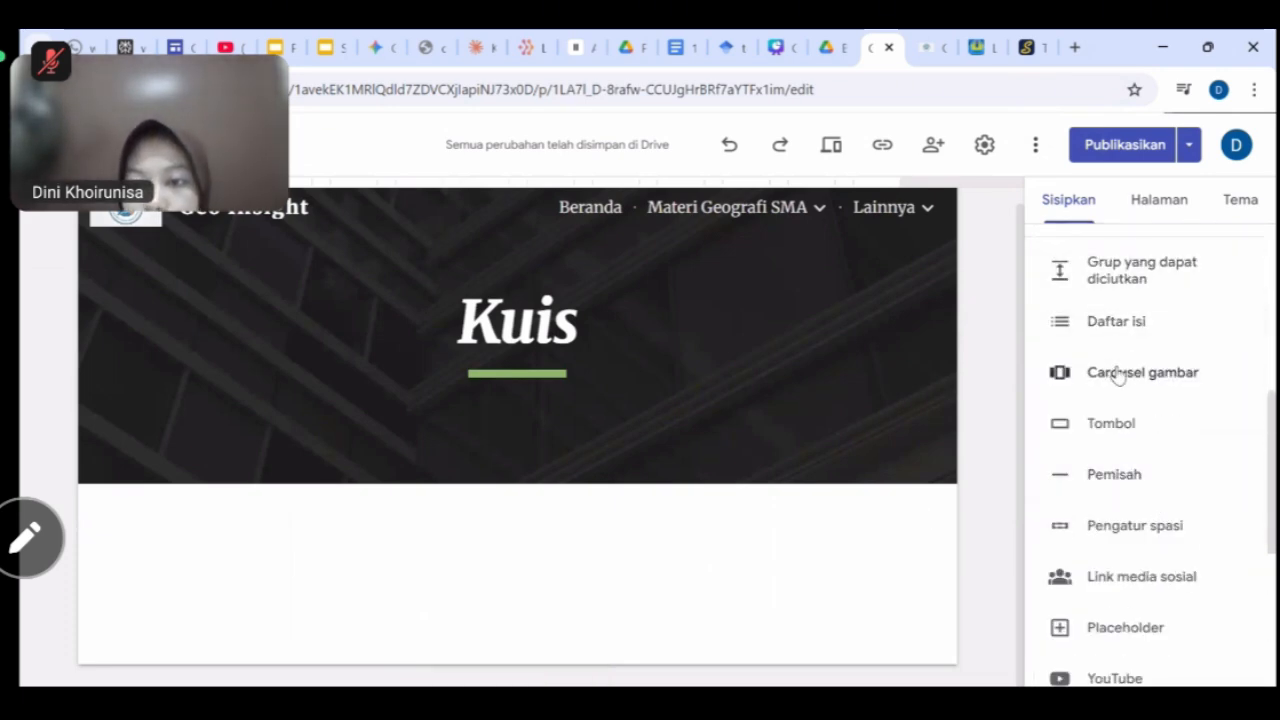
pyautogui.scroll(2, 1114, 365)
pyautogui.scroll(-7, 1128, 483)
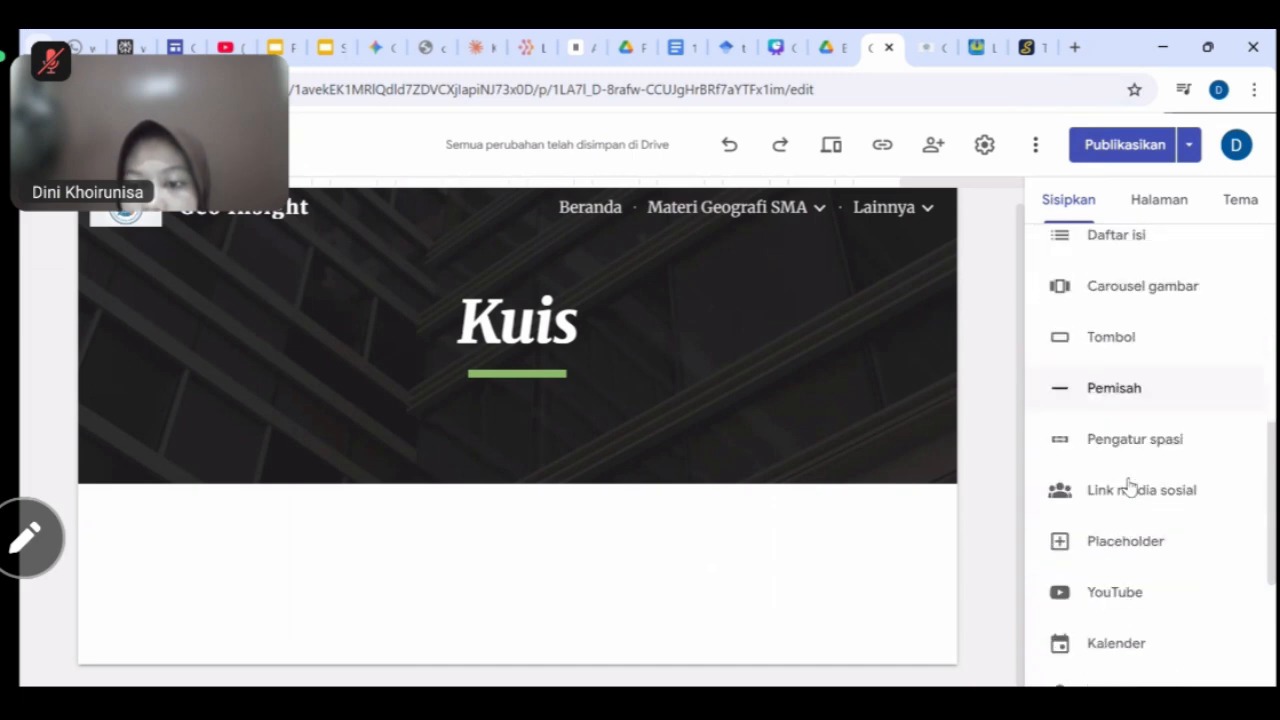
pyautogui.click(1118, 610)
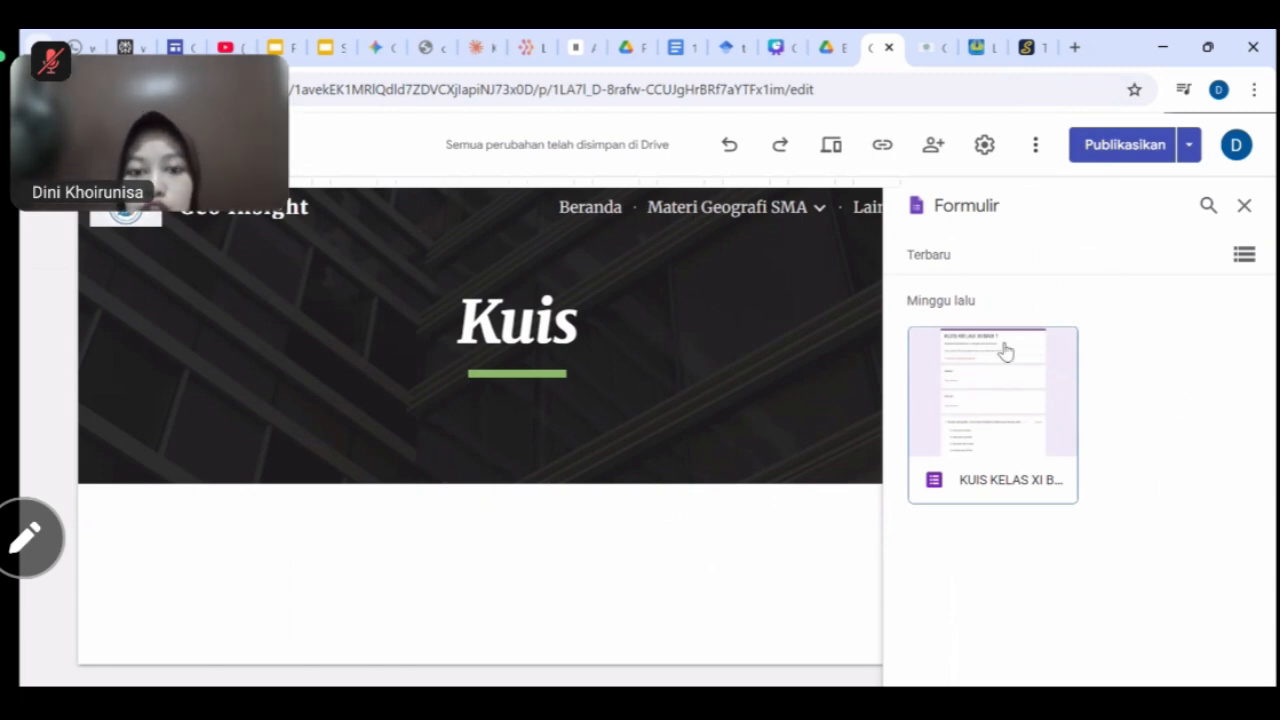
pyautogui.click(1017, 428)
pyautogui.click(1209, 662)
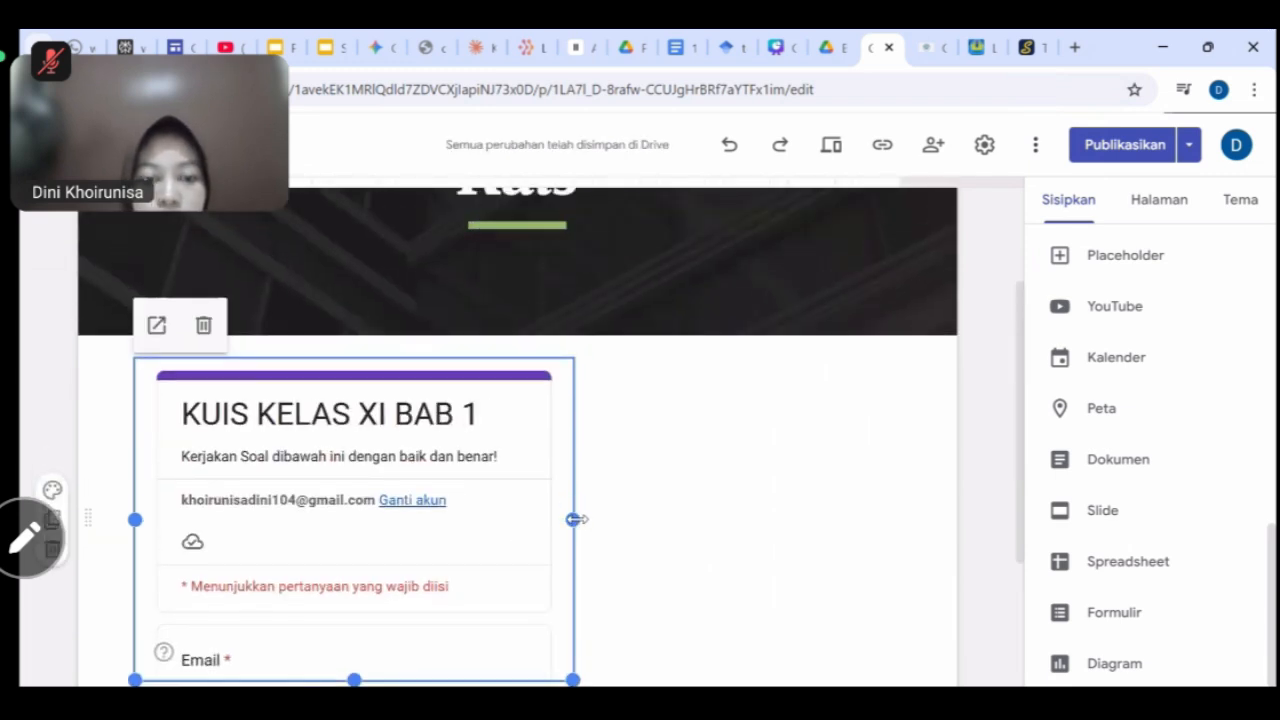
# Widen the embedded KUIS KELAS XI BAB 1 form and stretch it taller to show more questions.
pyautogui.moveTo(575, 518); pyautogui.dragTo(930, 497)
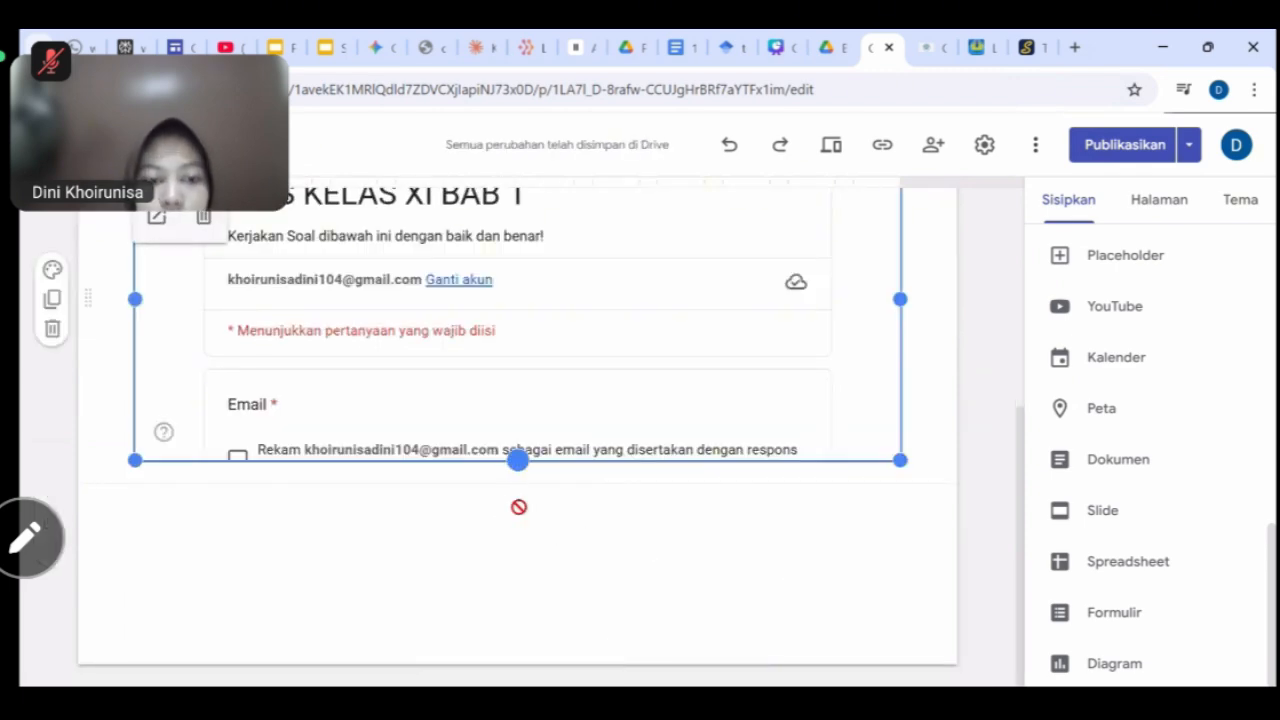
pyautogui.moveTo(518, 460); pyautogui.dragTo(518, 618)
pyautogui.moveTo(518, 460); pyautogui.dragTo(540, 645)
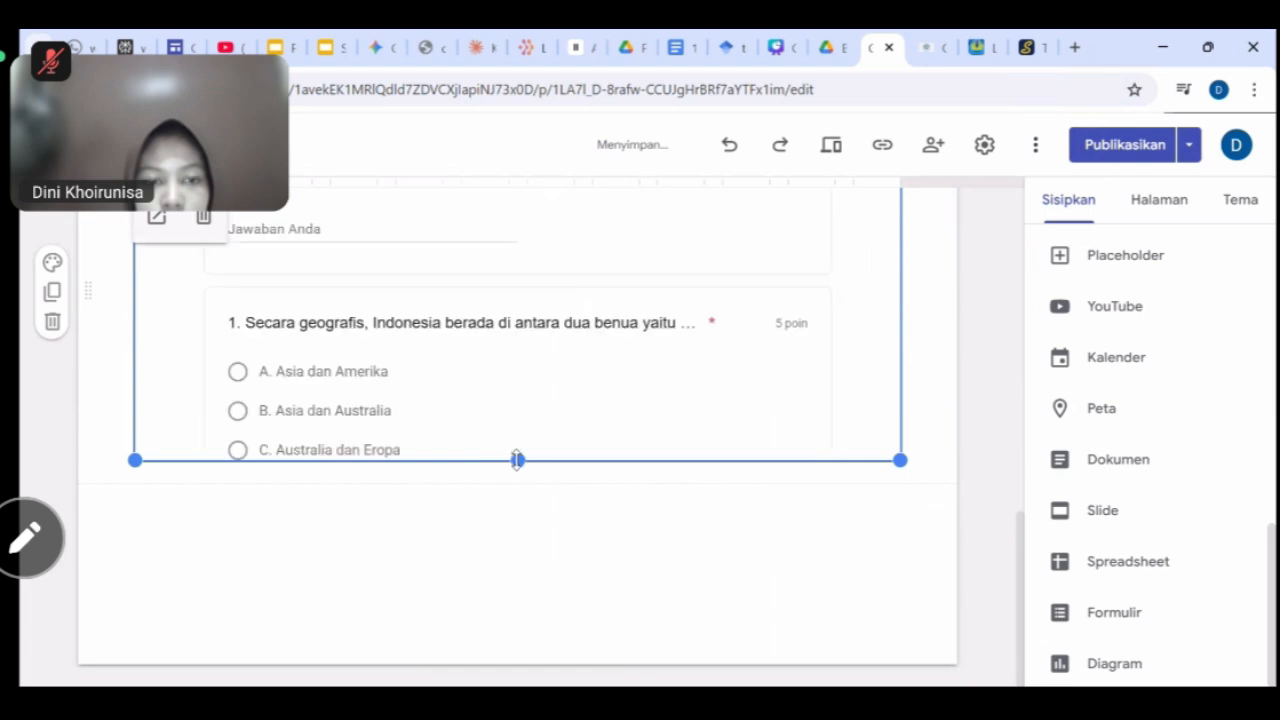
pyautogui.moveTo(517, 460); pyautogui.dragTo(525, 637)
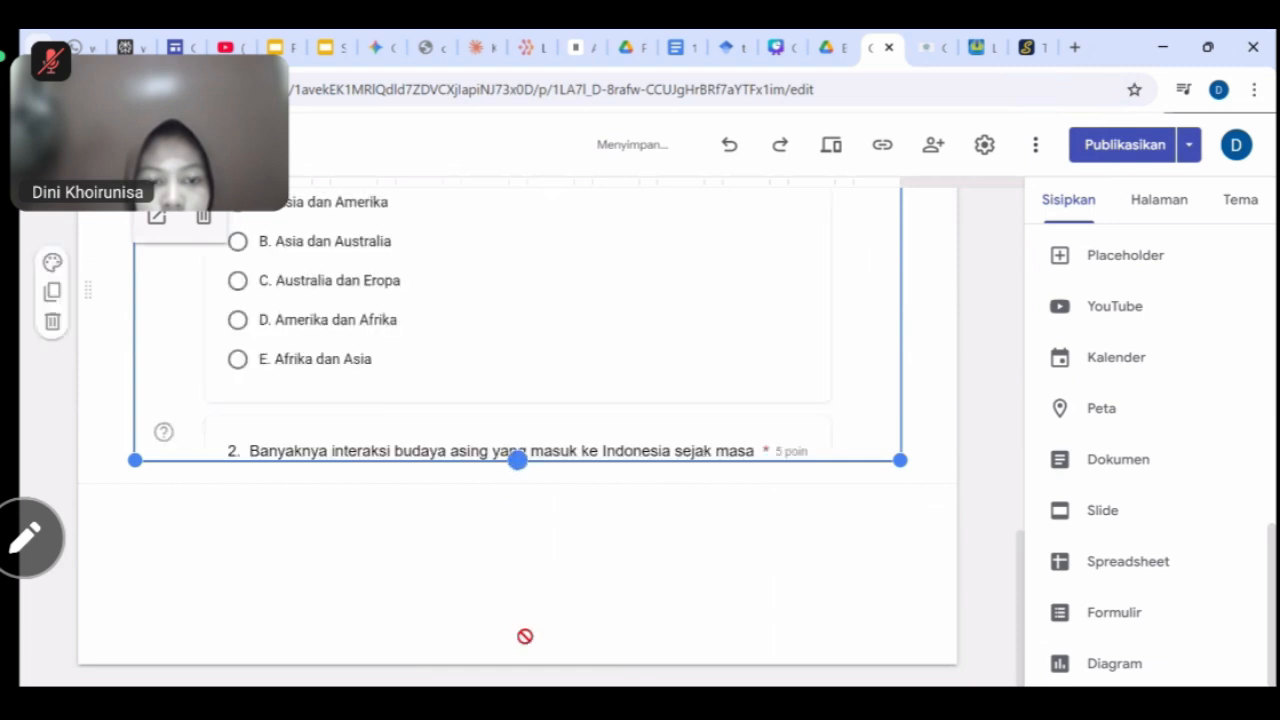
pyautogui.moveTo(517, 461); pyautogui.dragTo(517, 563)
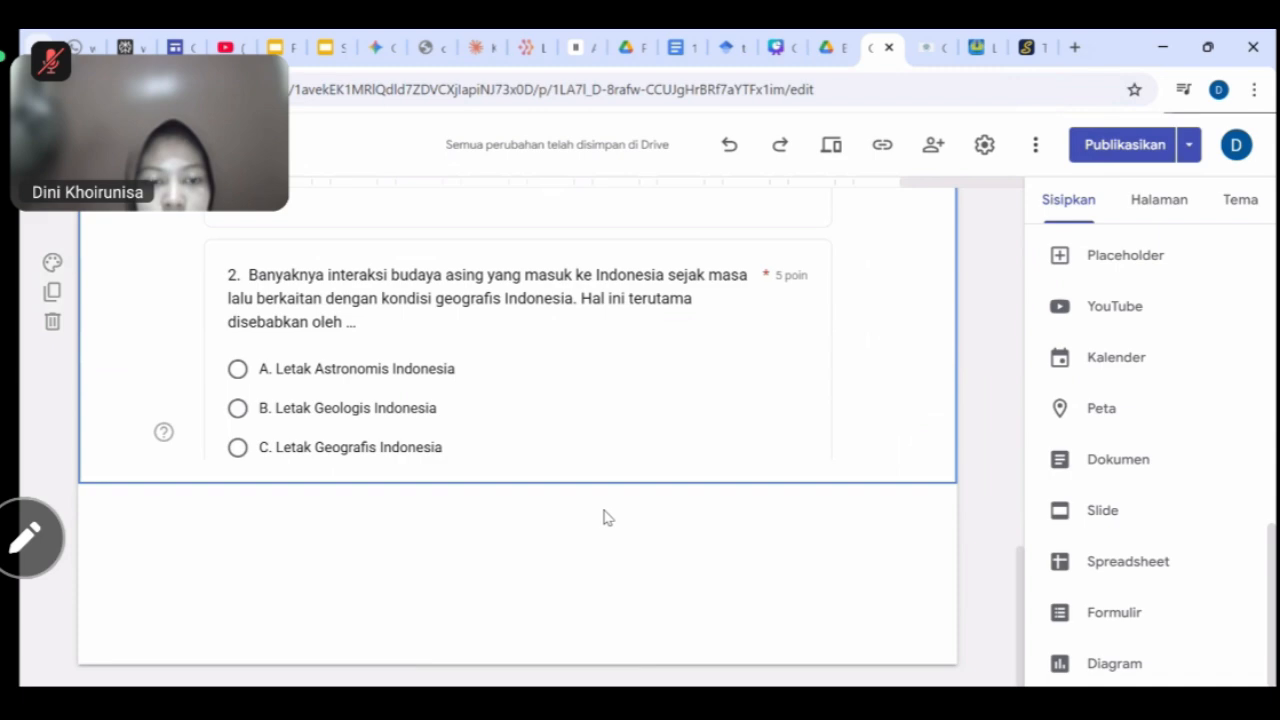
pyautogui.scroll(10, 605, 514)
pyautogui.scroll(-5, 603, 510)
pyautogui.scroll(-5, 603, 510)
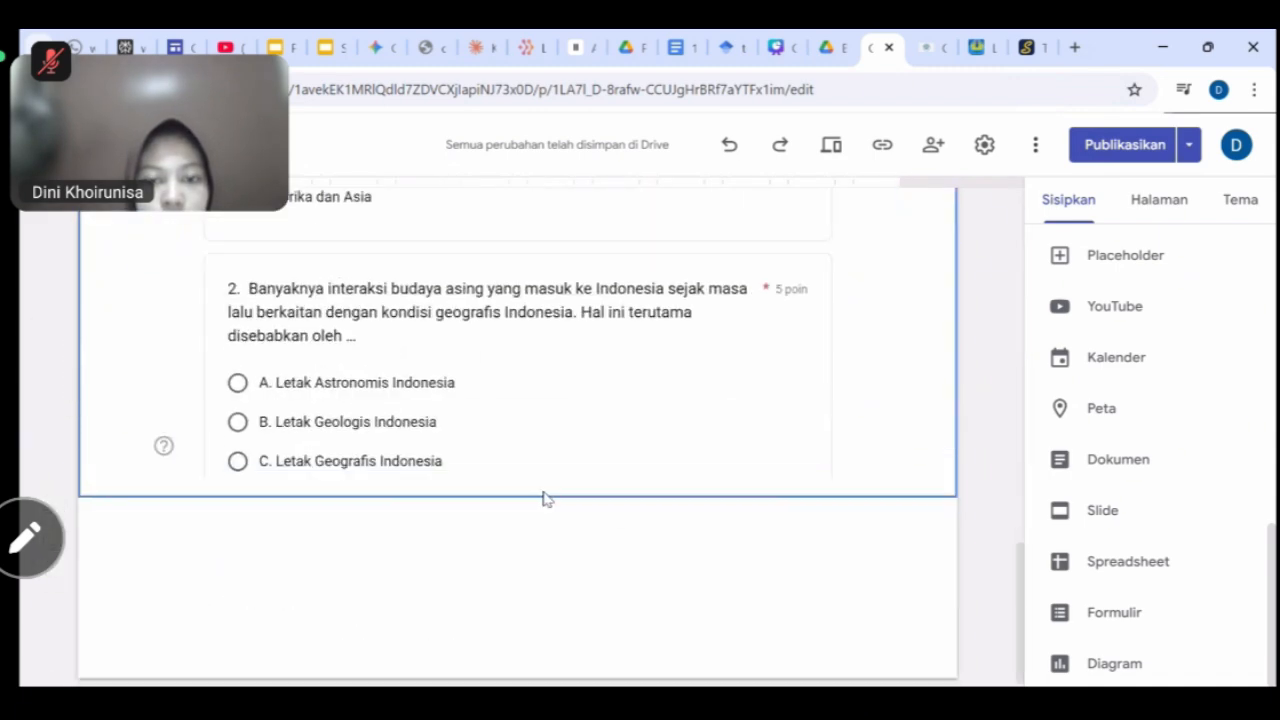
pyautogui.scroll(10, 655, 492)
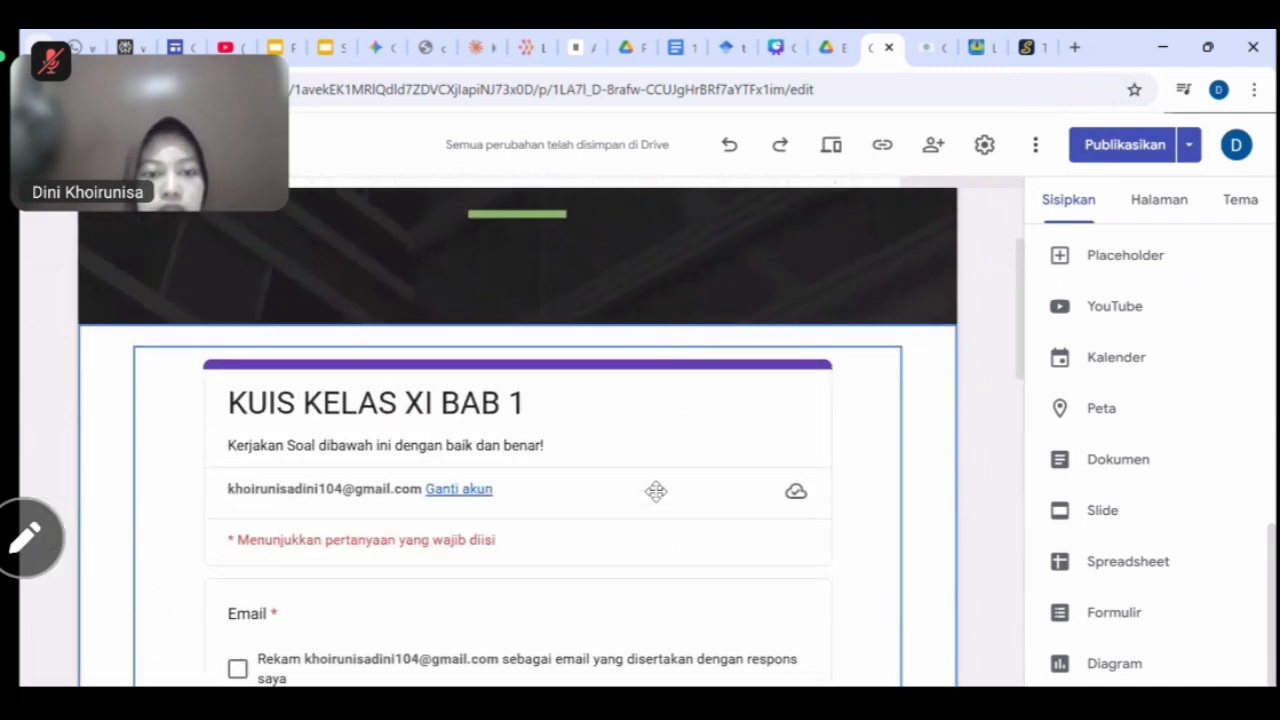
pyautogui.scroll(-1, 766, 540)
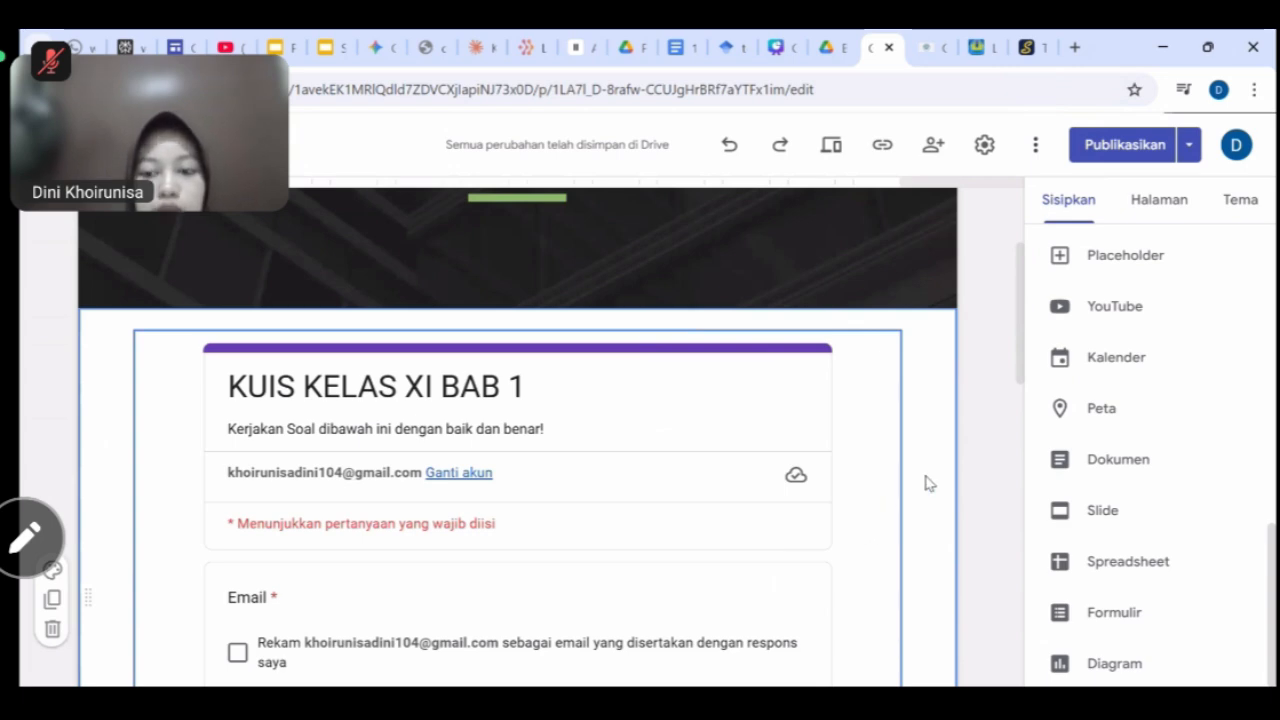
pyautogui.scroll(-2, 926, 483)
pyautogui.scroll(4, 926, 483)
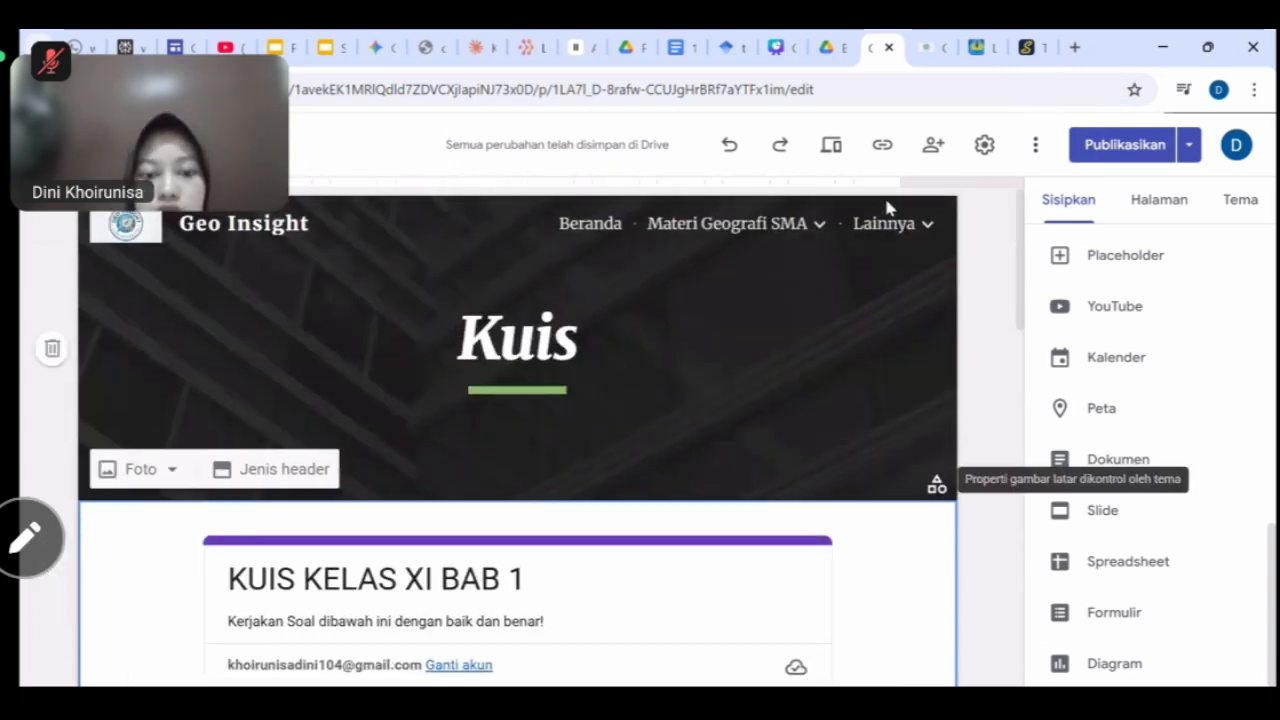
# Go to the About As page from the Lainnya menu.
pyautogui.click(886, 226)
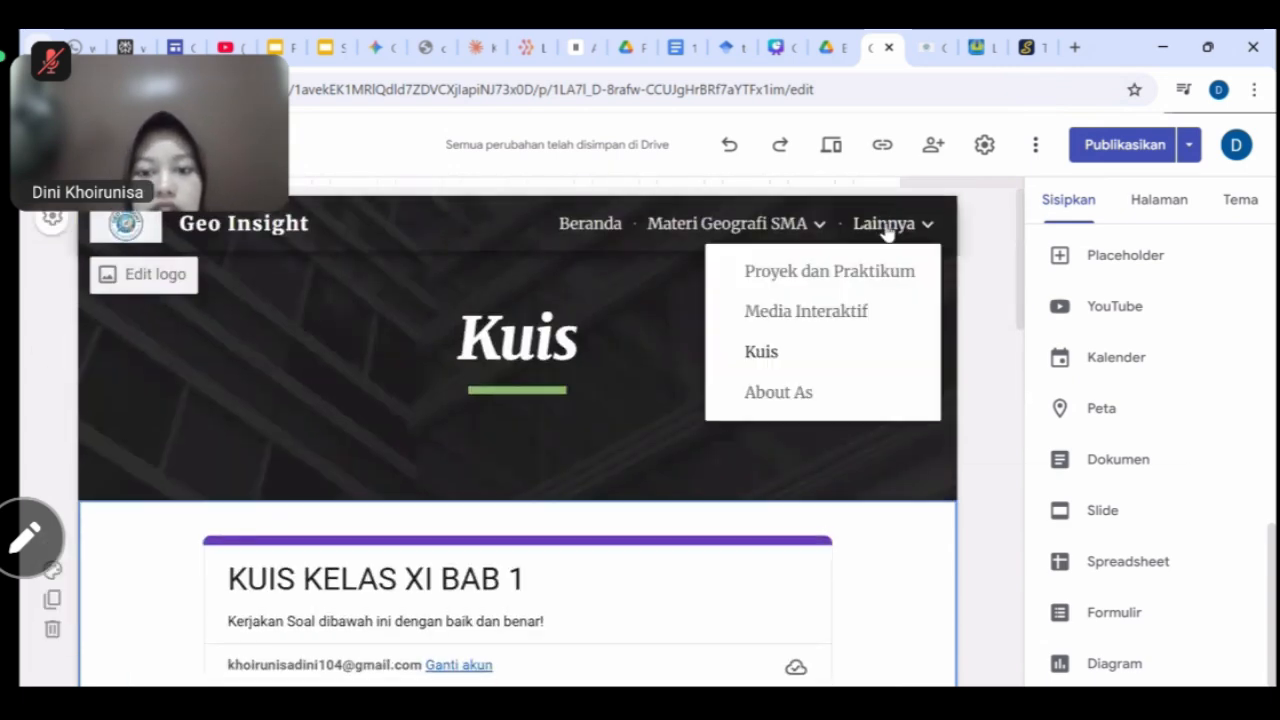
pyautogui.click(786, 393)
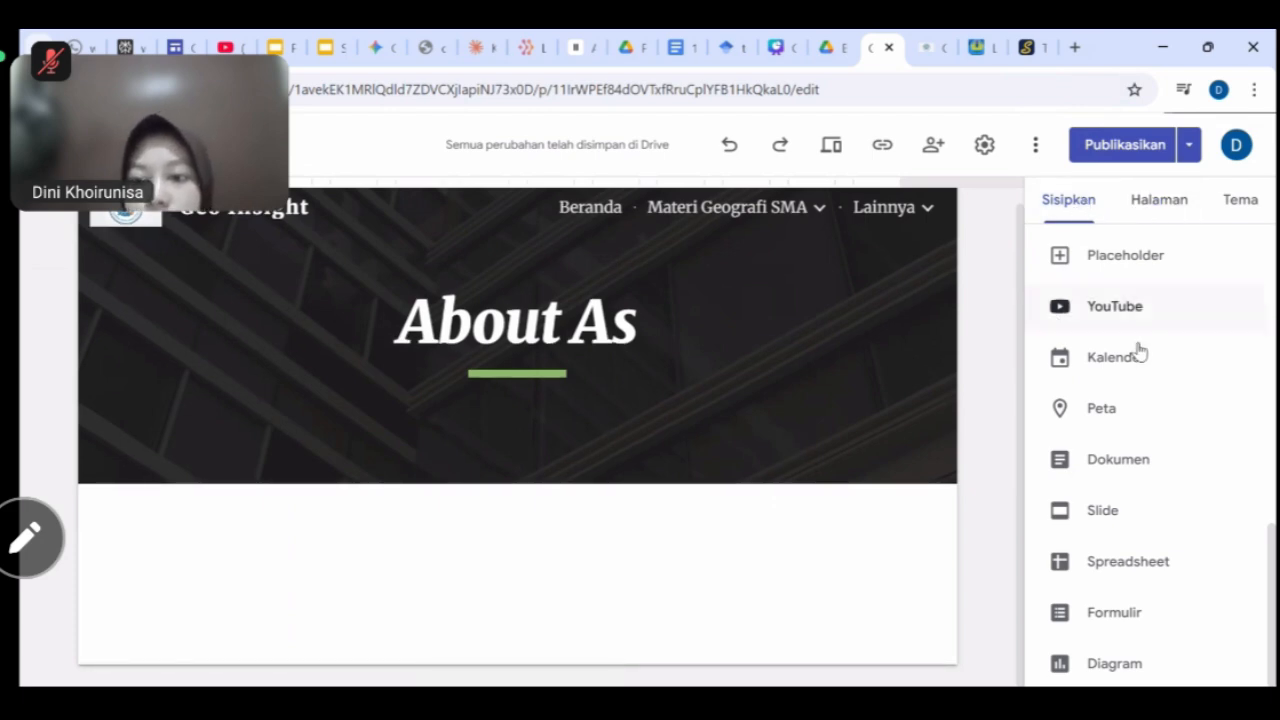
pyautogui.scroll(10, 1137, 349)
pyautogui.scroll(2, 1137, 349)
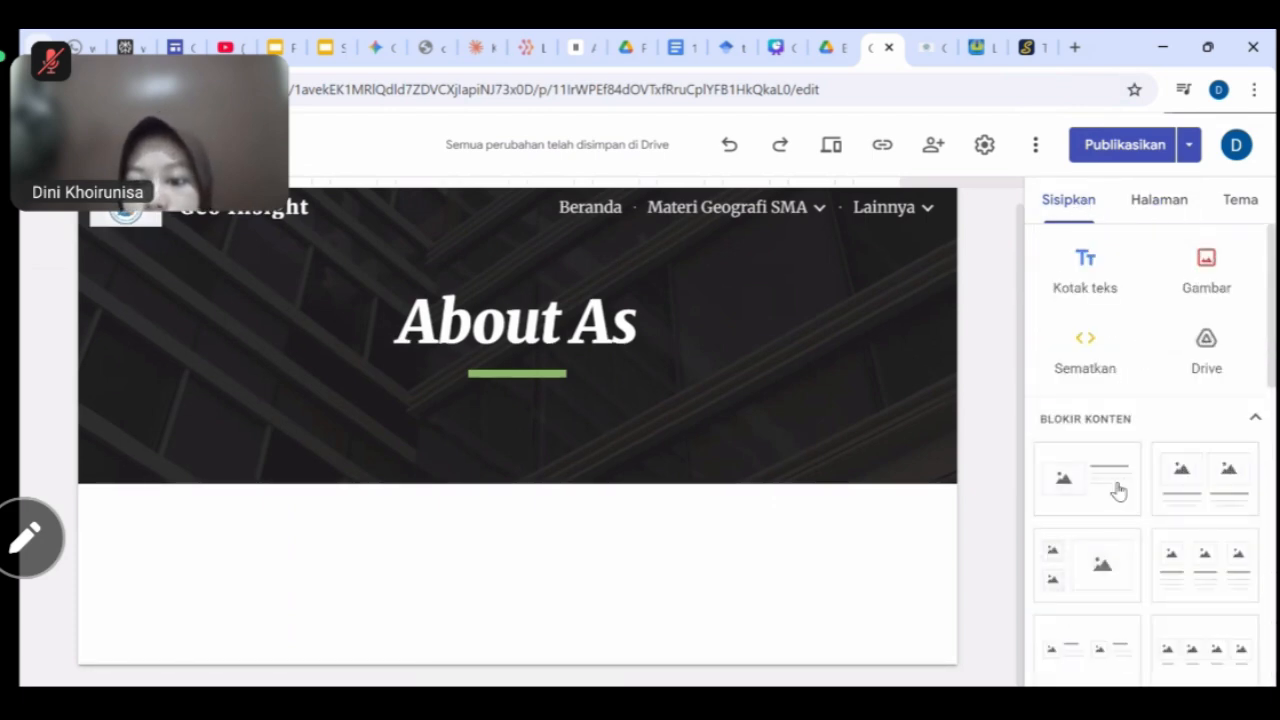
# Upload the outdoor portrait photo from Downloads and centre it below the banner.
pyautogui.click(1226, 274)
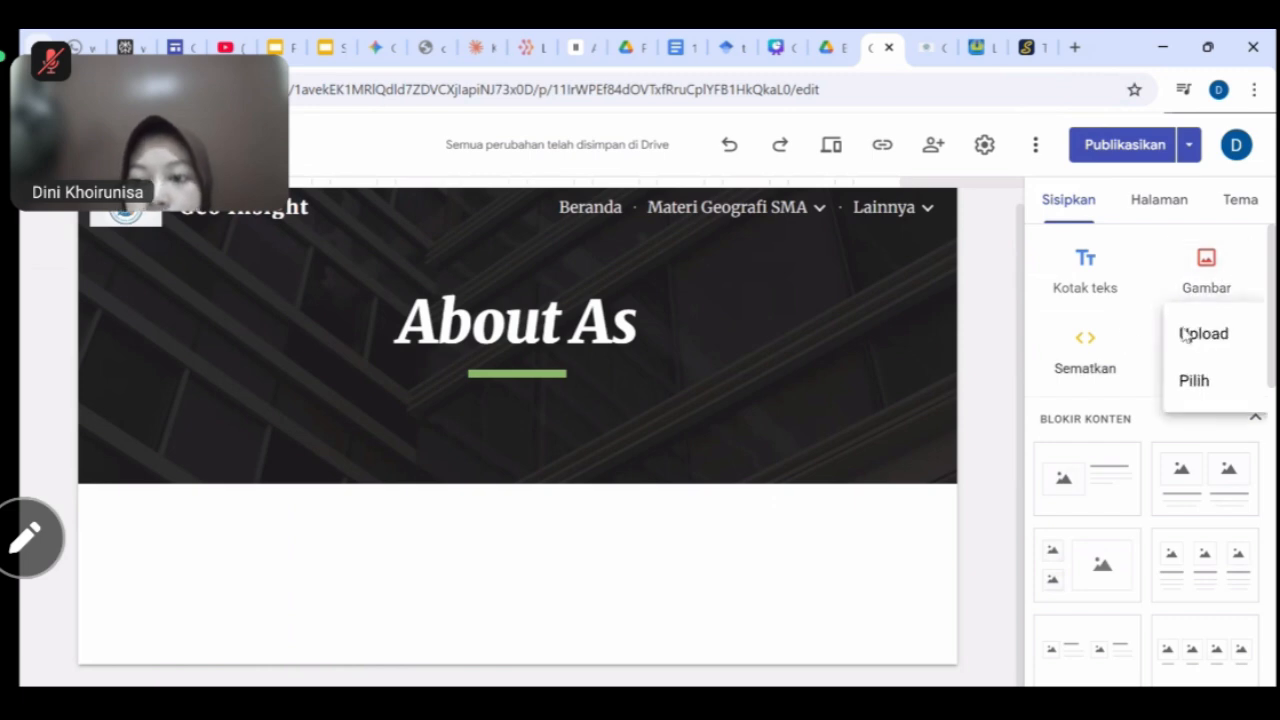
pyautogui.click(1203, 334)
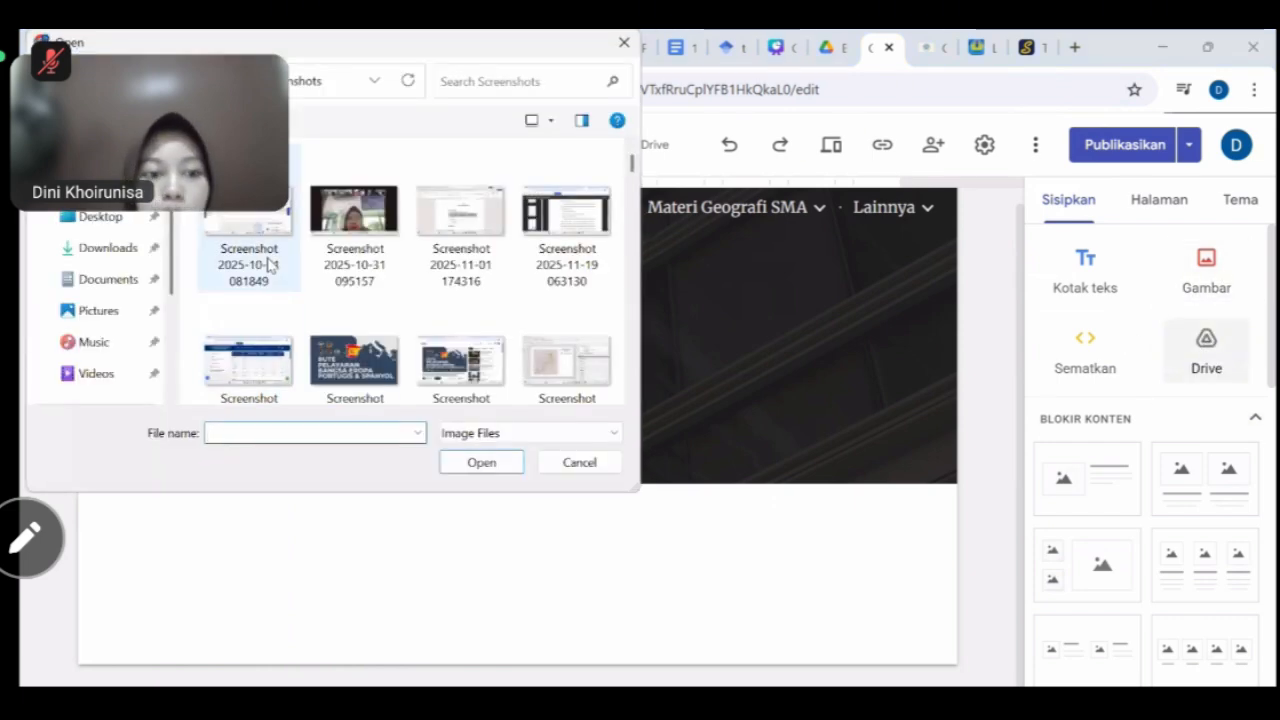
pyautogui.click(110, 247)
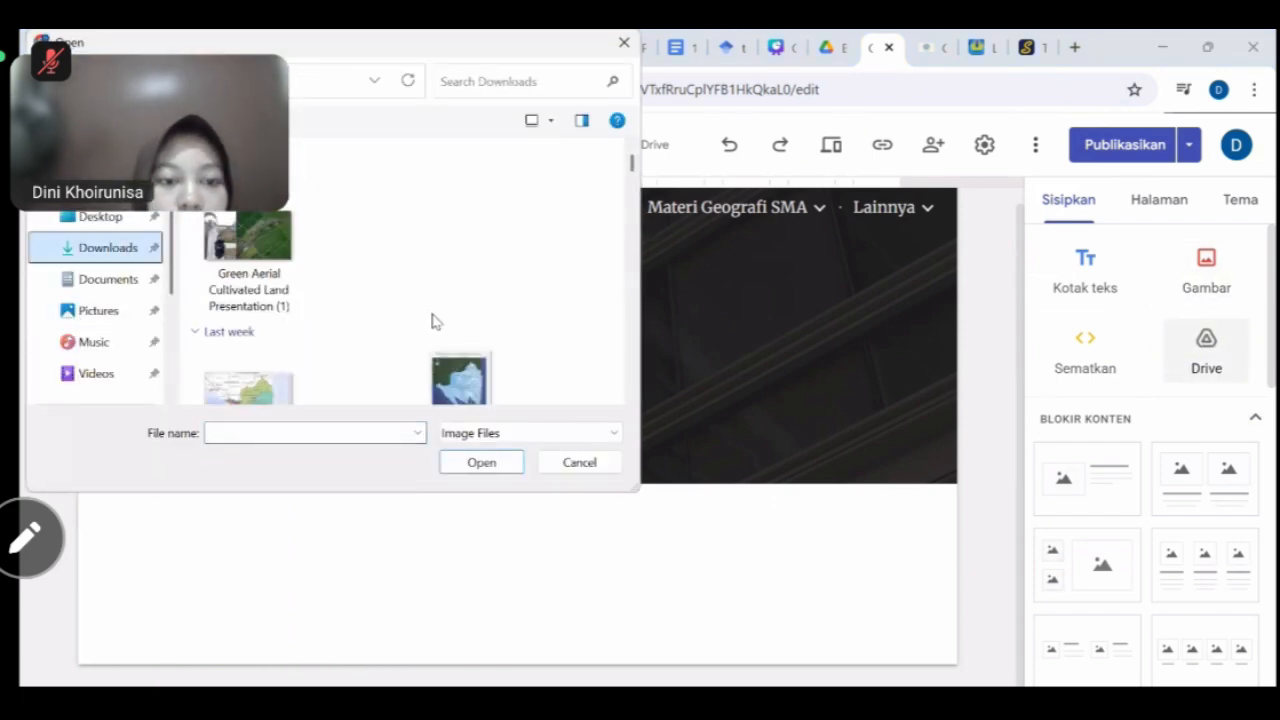
pyautogui.scroll(-10, 434, 320)
pyautogui.scroll(-10, 434, 320)
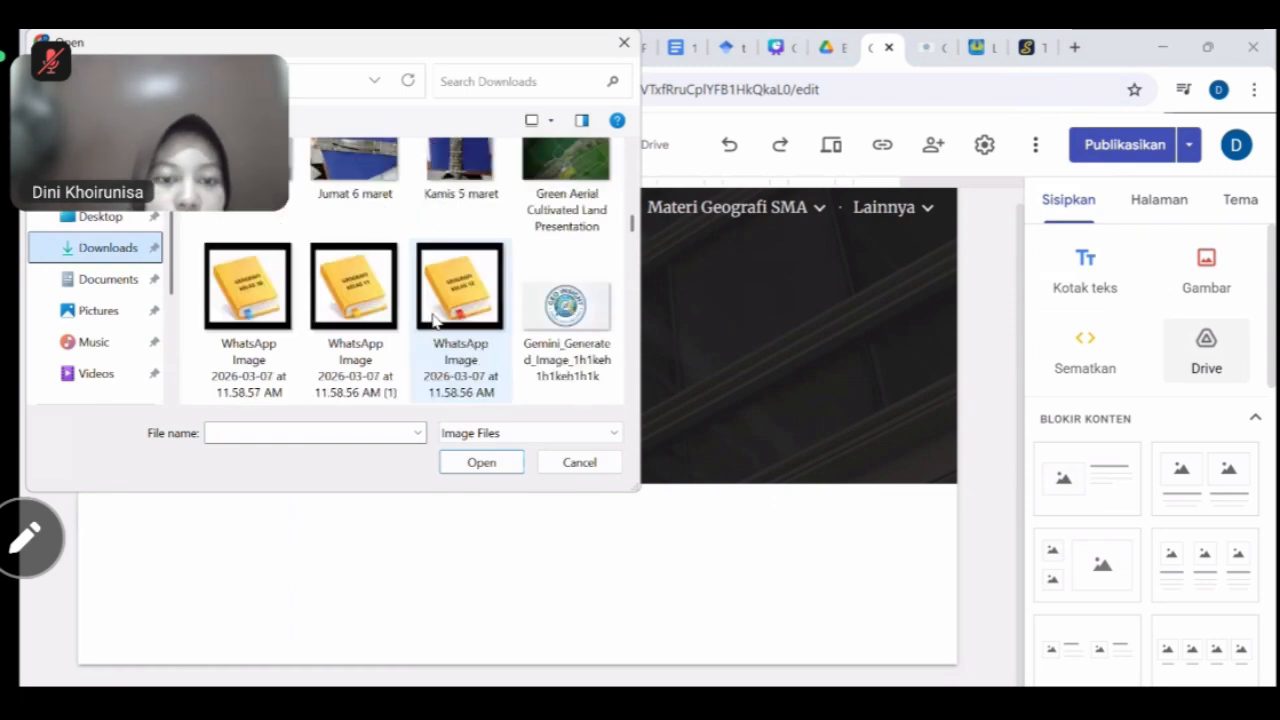
pyautogui.scroll(-5, 434, 320)
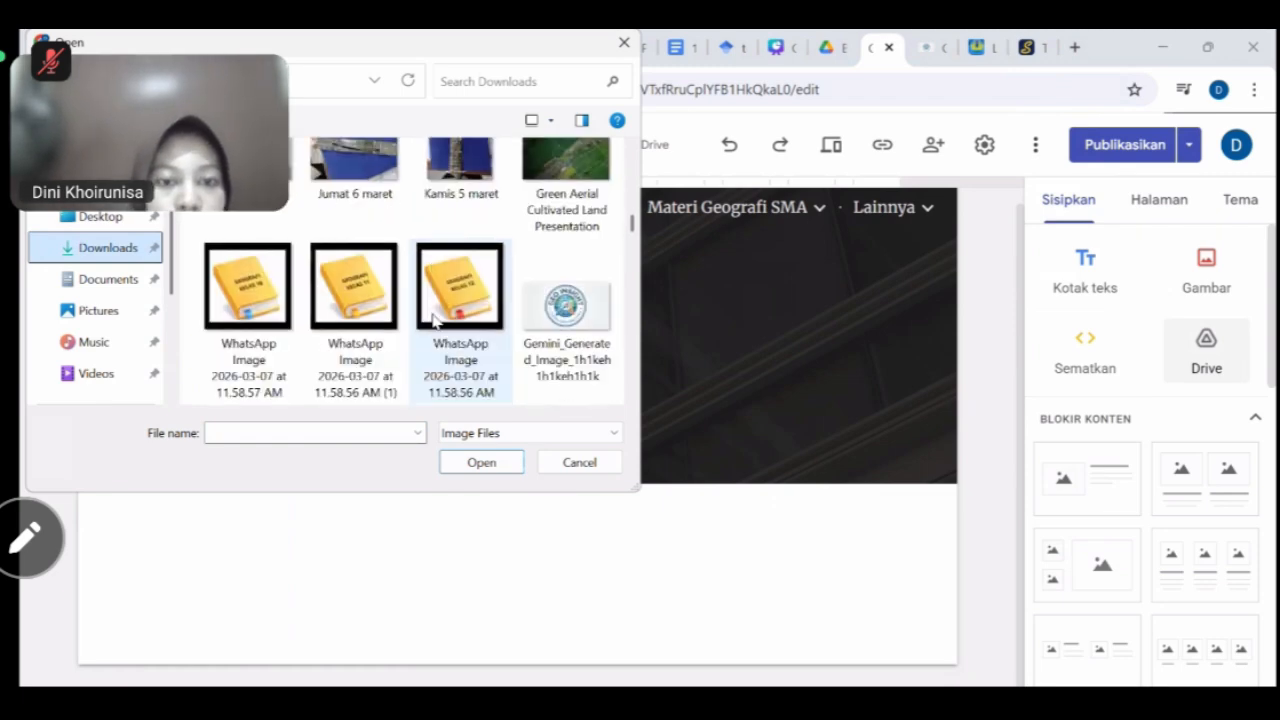
pyautogui.click(458, 200)
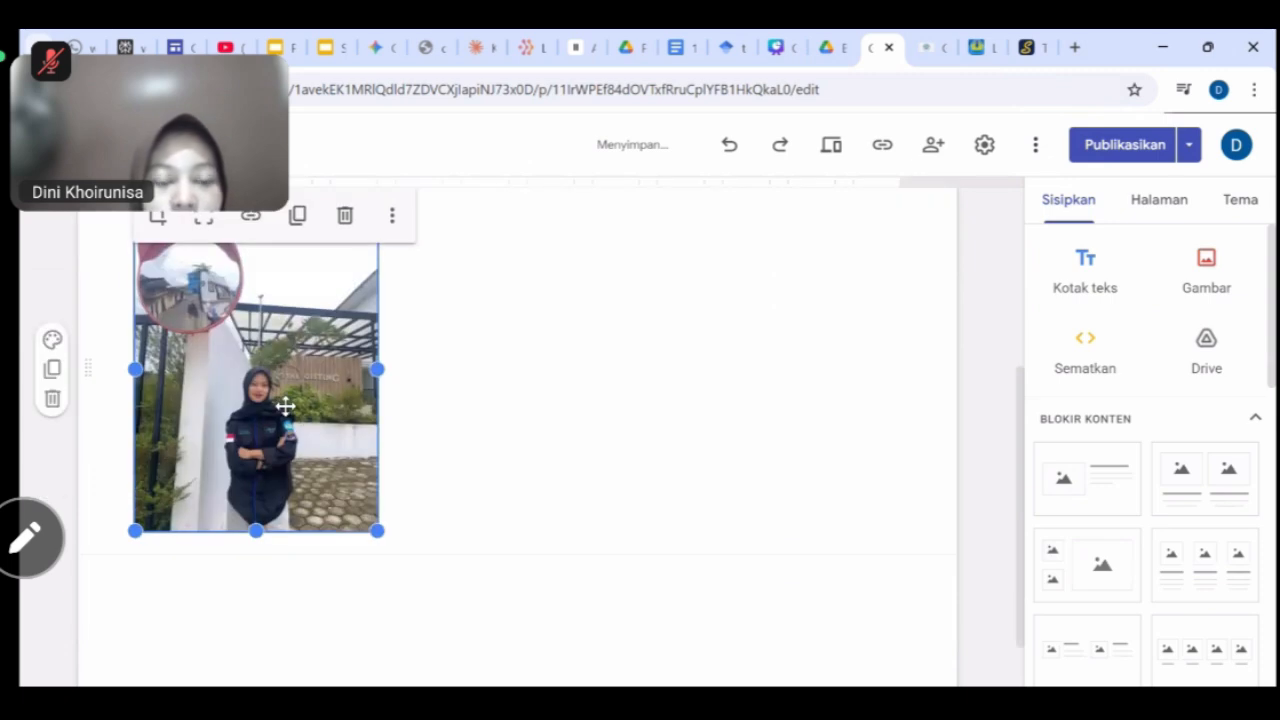
pyautogui.moveTo(286, 409); pyautogui.dragTo(573, 371)
pyautogui.scroll(2, 747, 438)
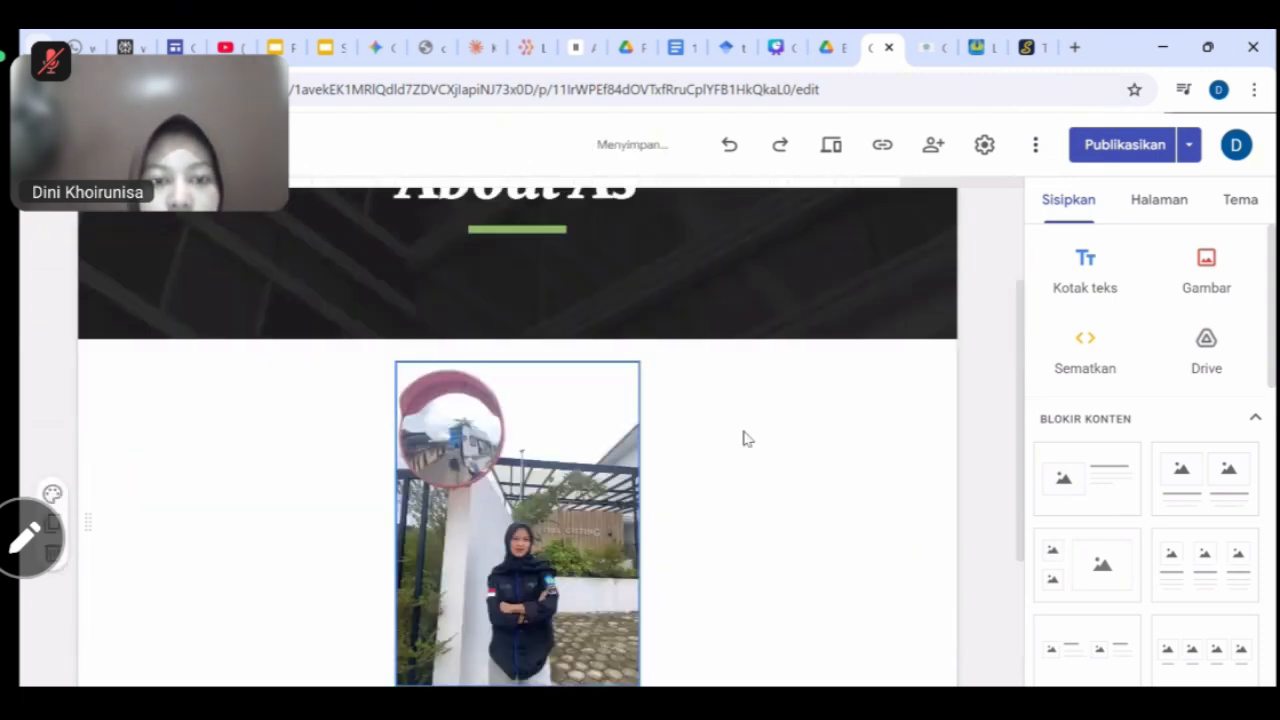
pyautogui.scroll(-3, 743, 438)
# Add a centred text box heading 'Biodata Pengembang Website' below the photo.
pyautogui.click(1085, 282)
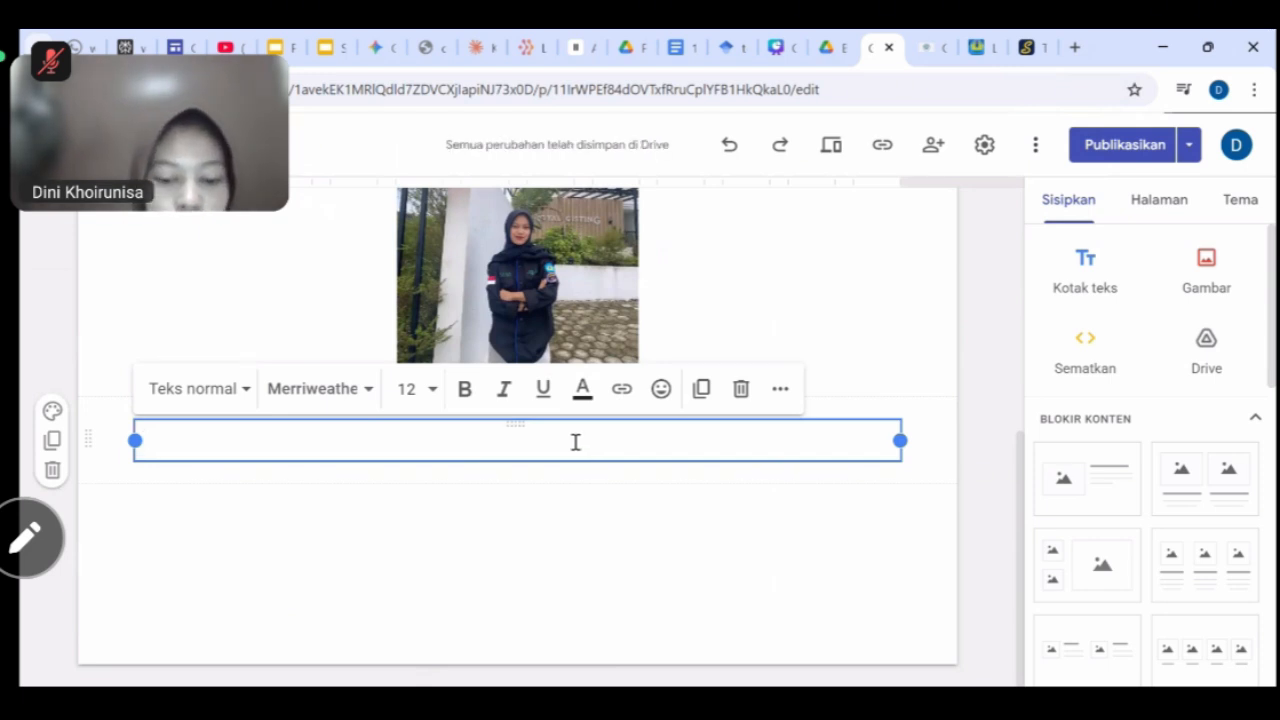
pyautogui.write('N')
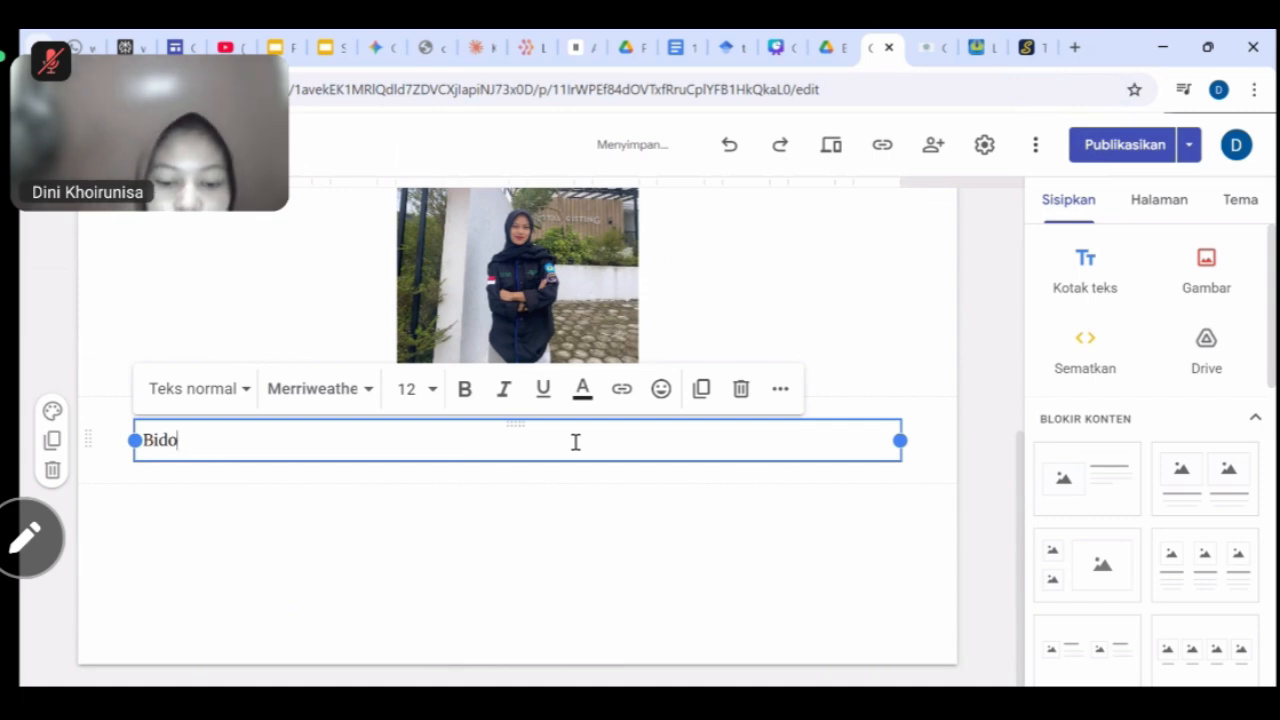
pyautogui.write('iodata Pengembang Website')
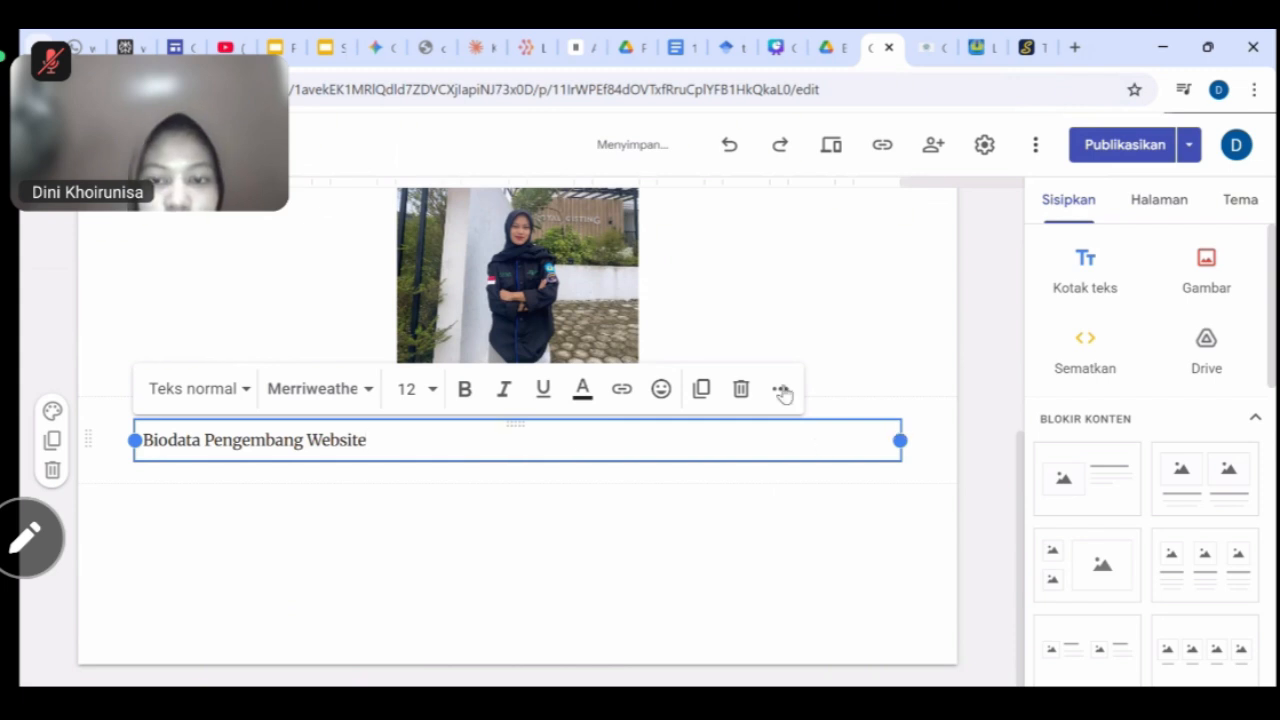
pyautogui.click(780, 389)
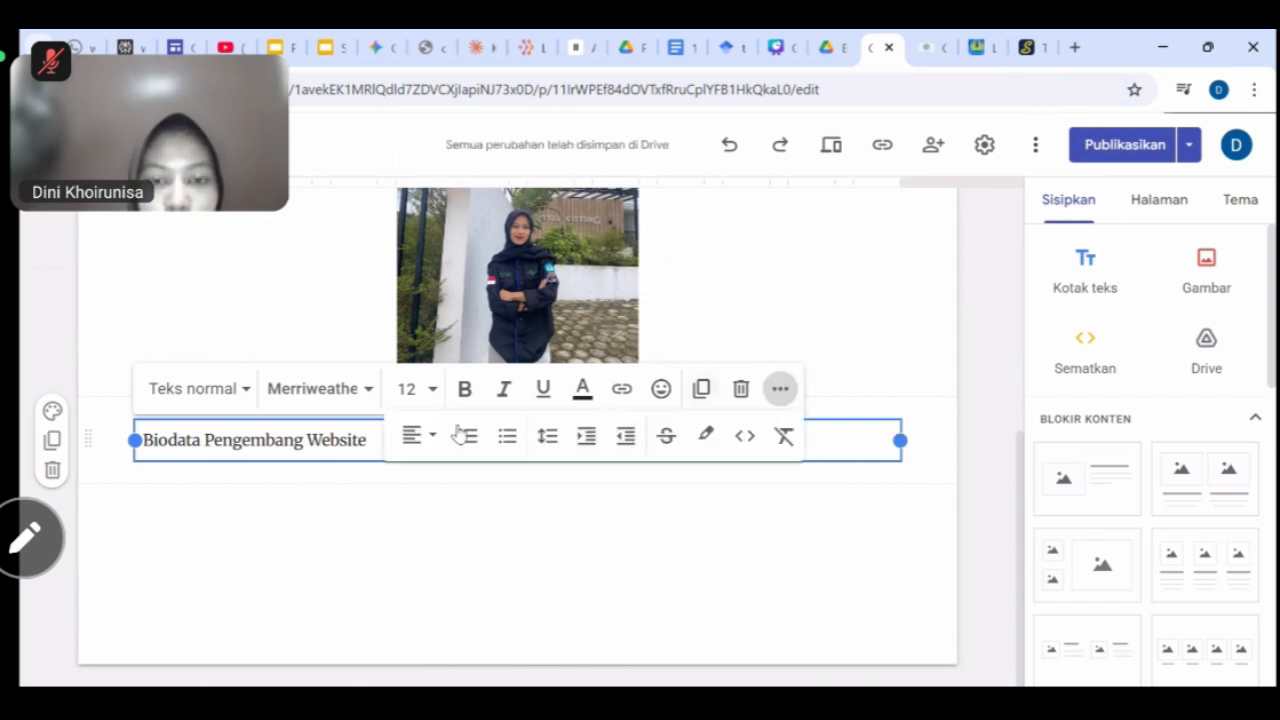
pyautogui.click(418, 435)
pyautogui.click(415, 534)
pyautogui.click(663, 510)
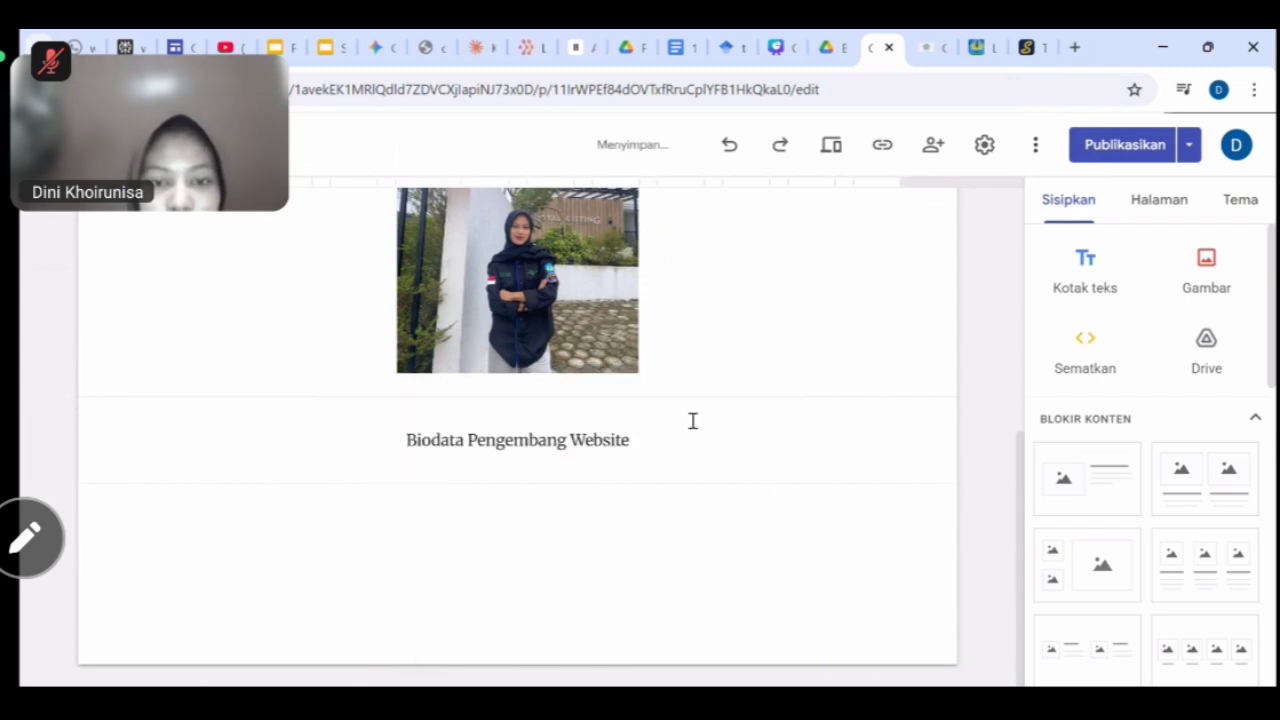
# Colour the whole heading light green #6aa84f.
pyautogui.click(643, 430)
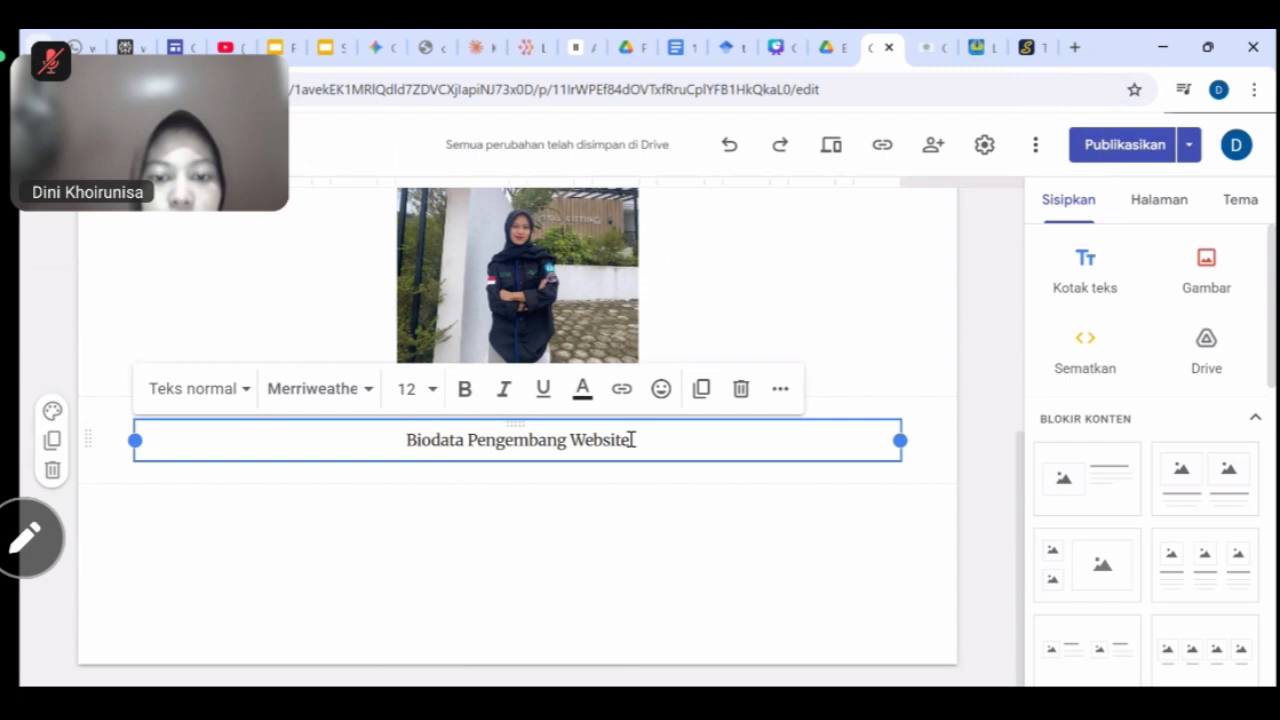
pyautogui.moveTo(634, 437); pyautogui.dragTo(402, 438)
pyautogui.click(585, 389)
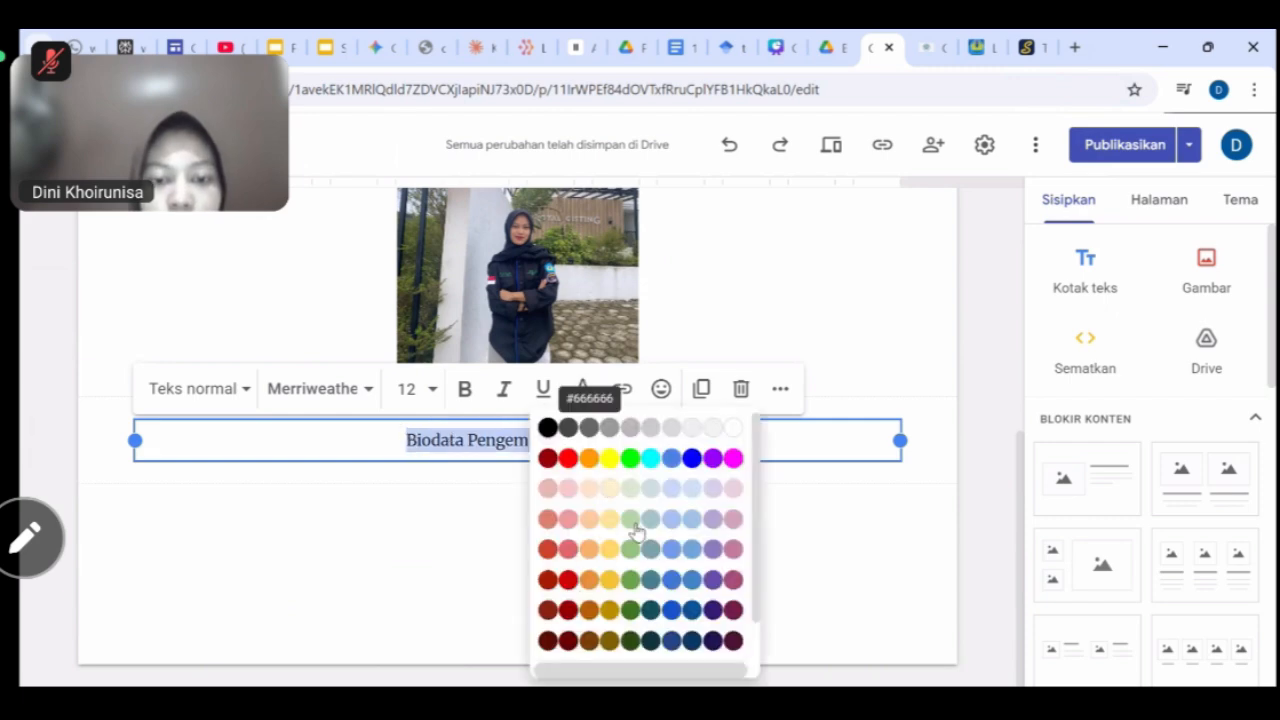
pyautogui.click(632, 555)
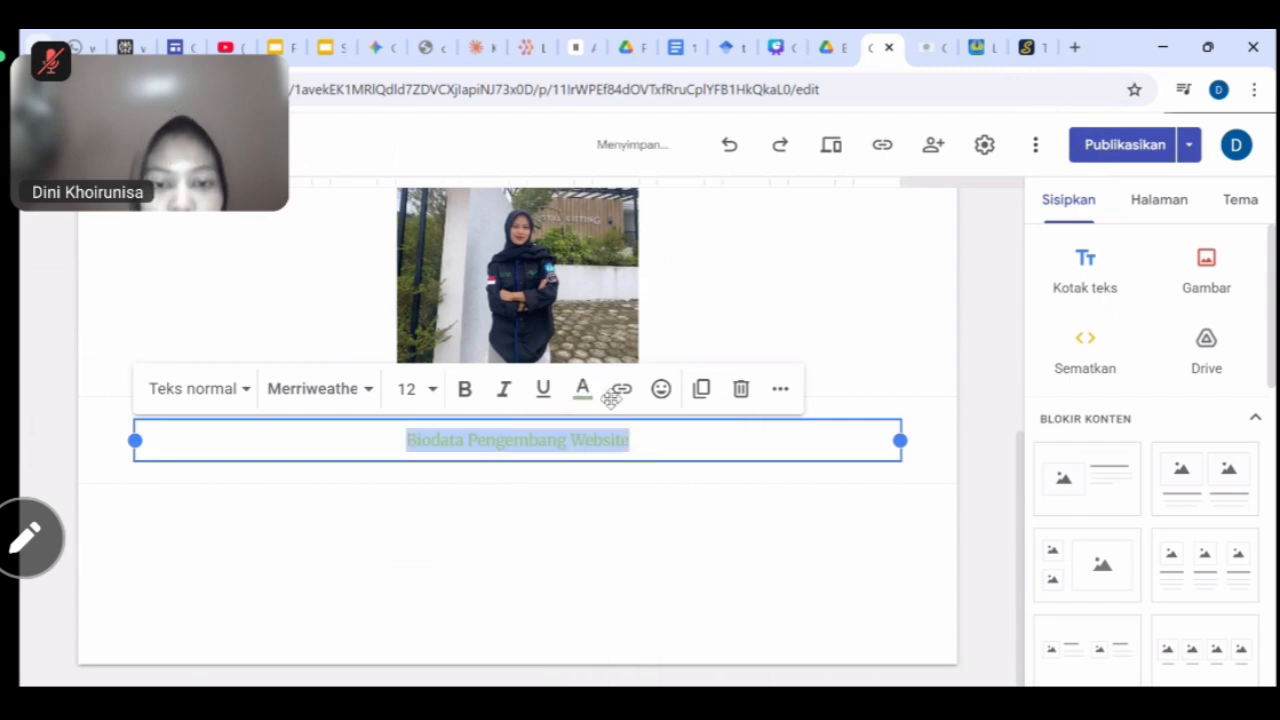
pyautogui.click(582, 389)
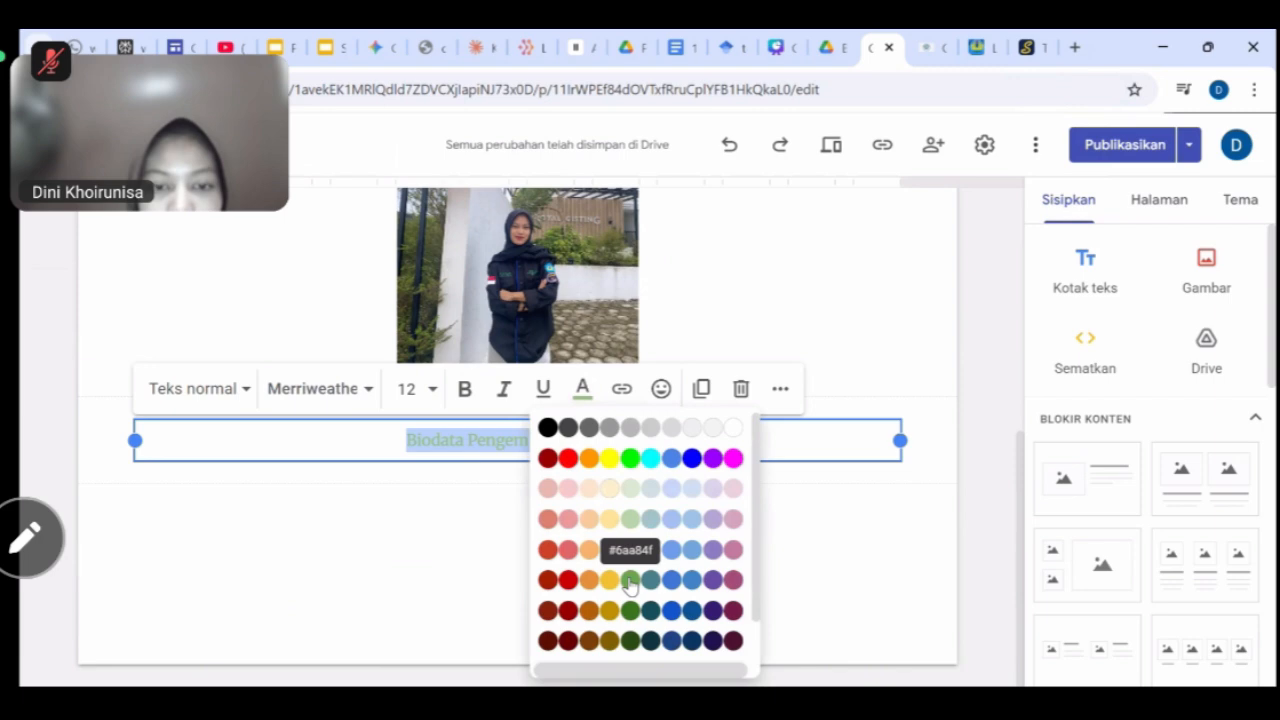
pyautogui.click(630, 580)
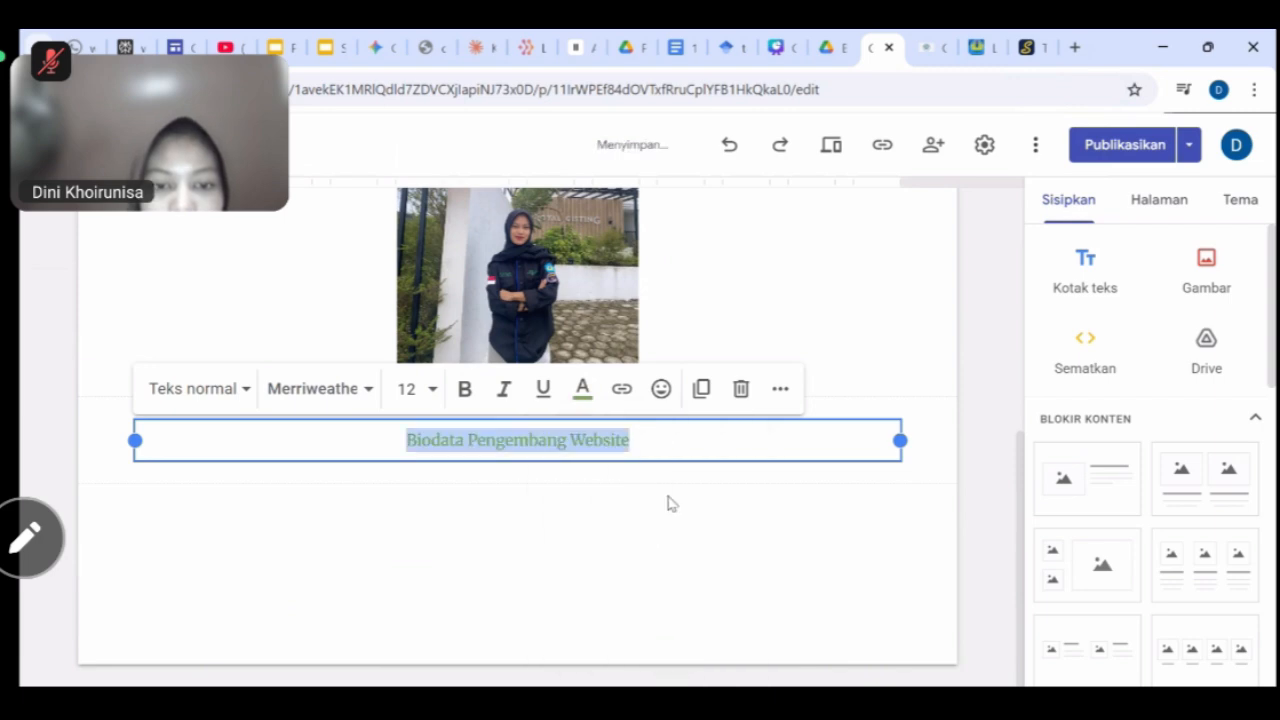
# Add a text box listing the developer's name, student number, Prodi Pendidikan Geografi and Universitas Lampung.
pyautogui.click(1088, 280)
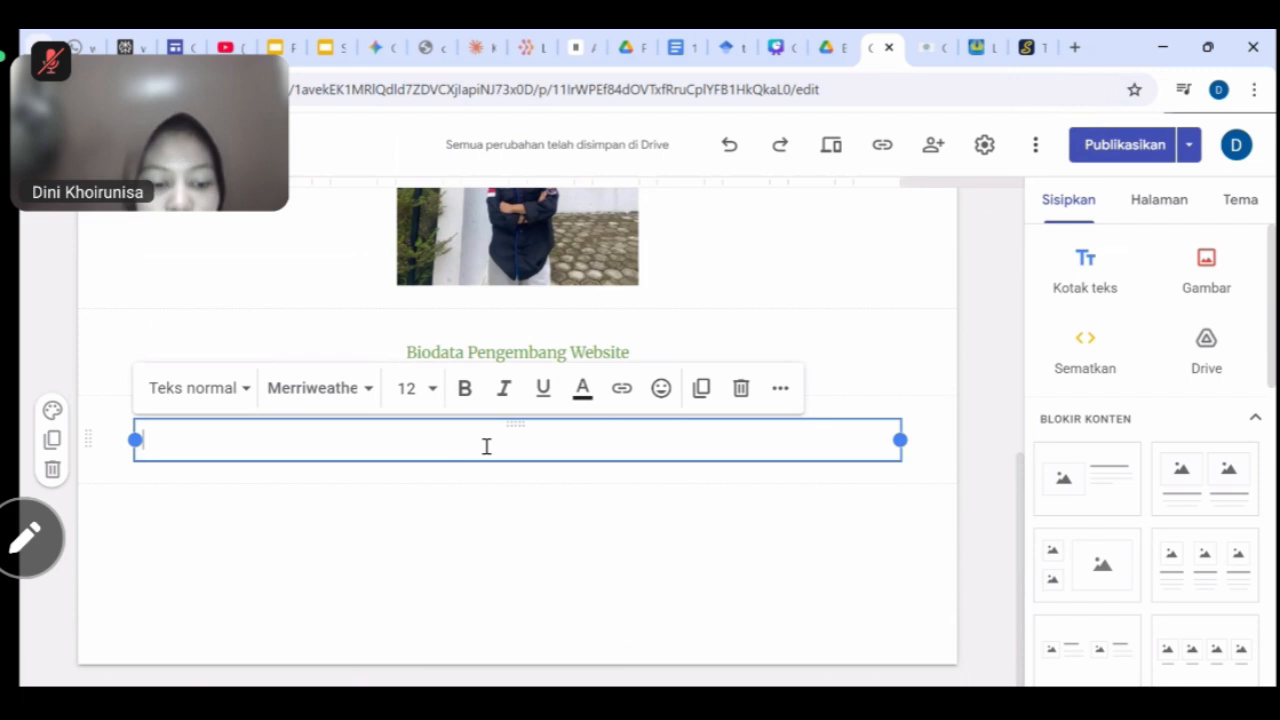
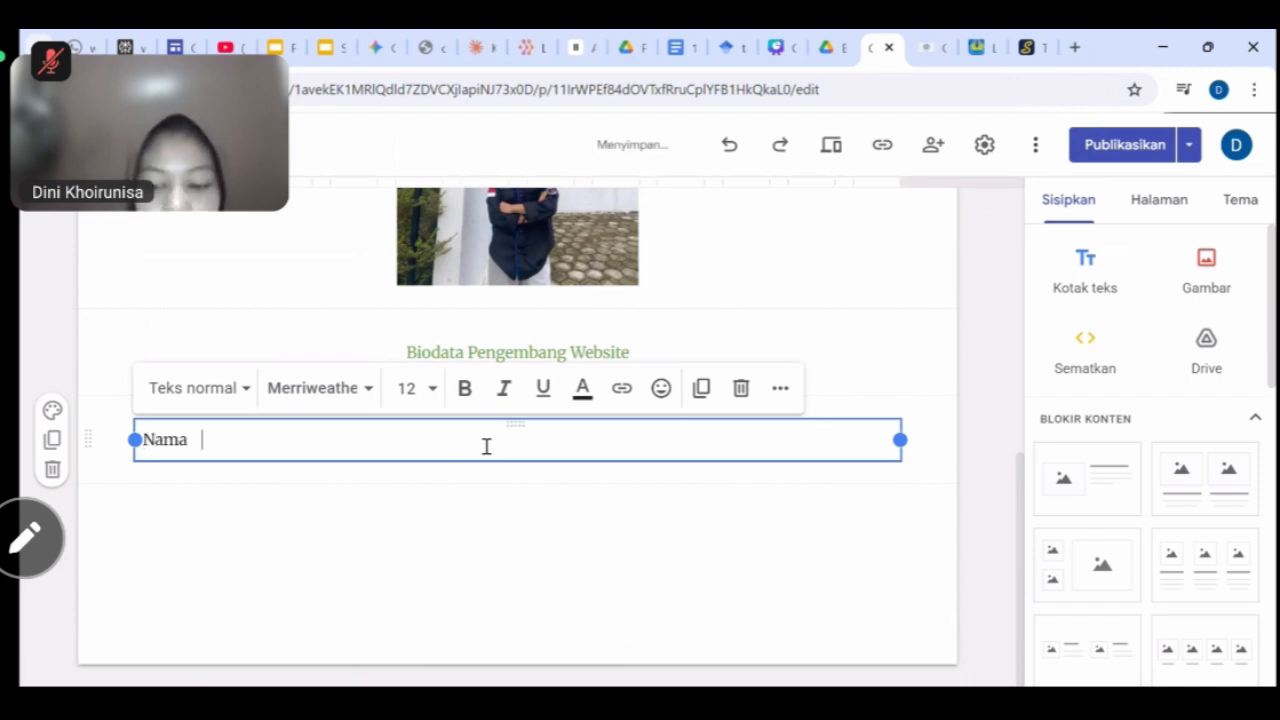
pyautogui.press('Return')
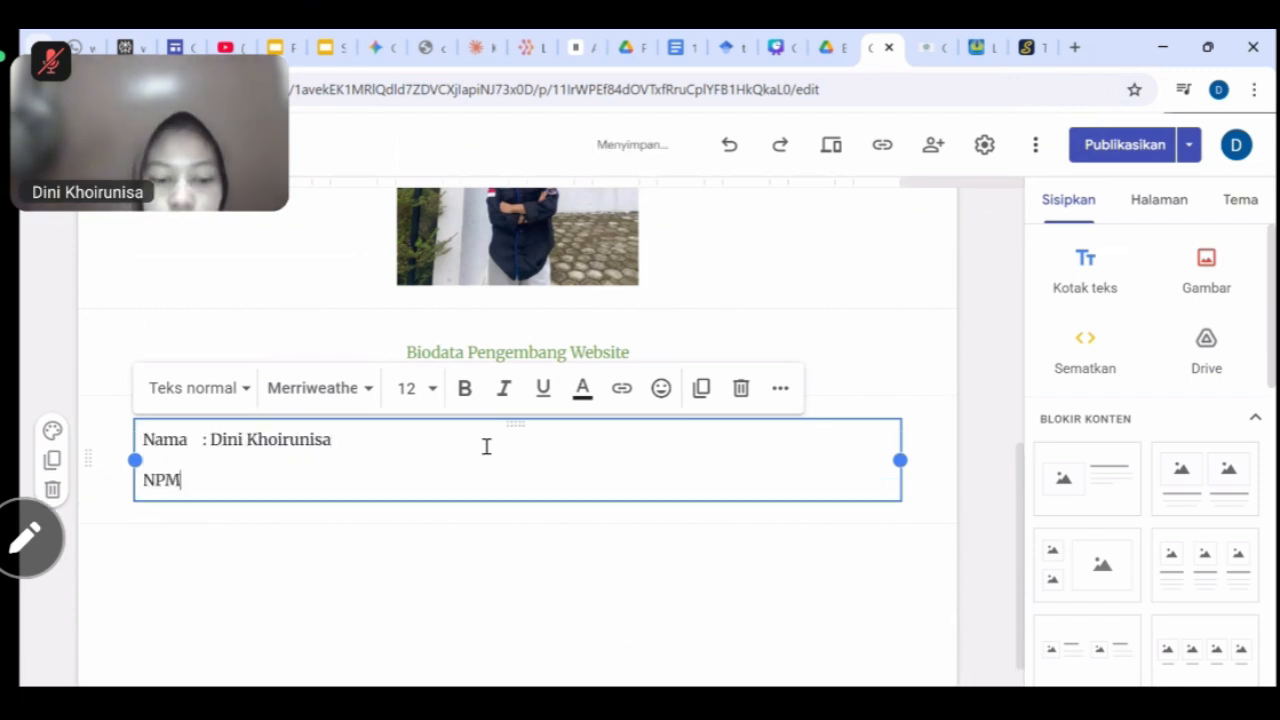
pyautogui.press('Return')
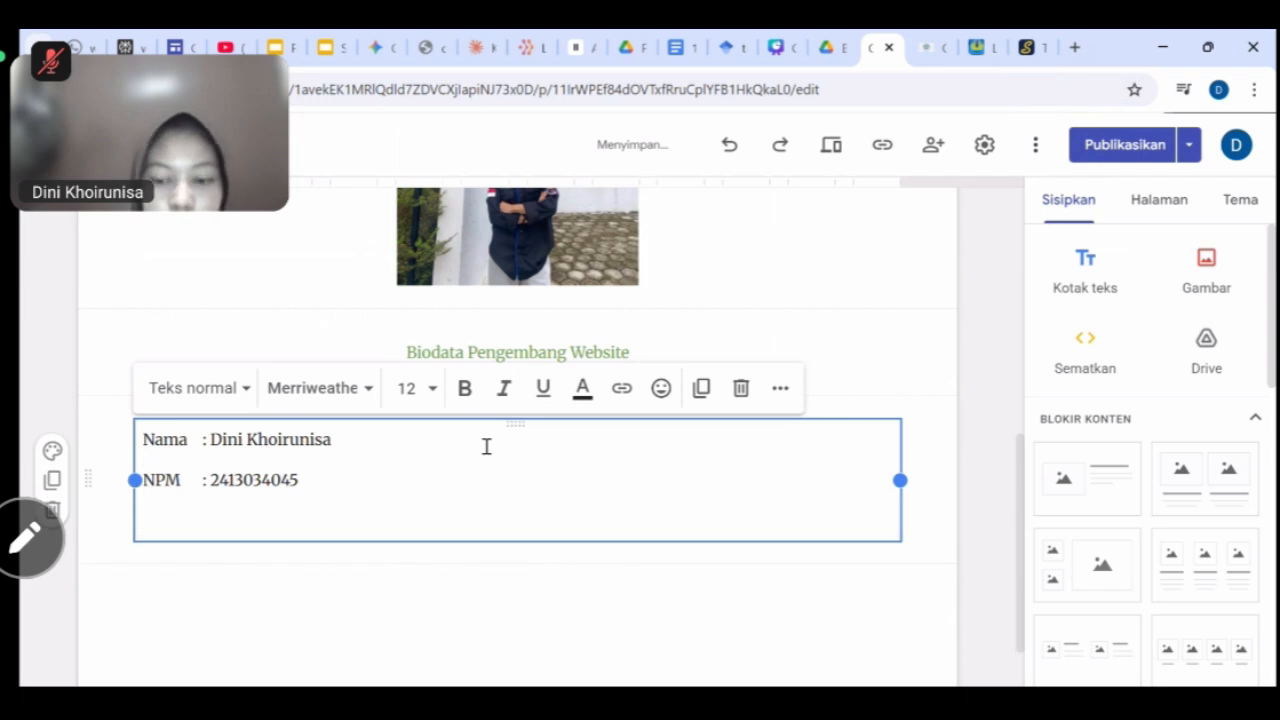
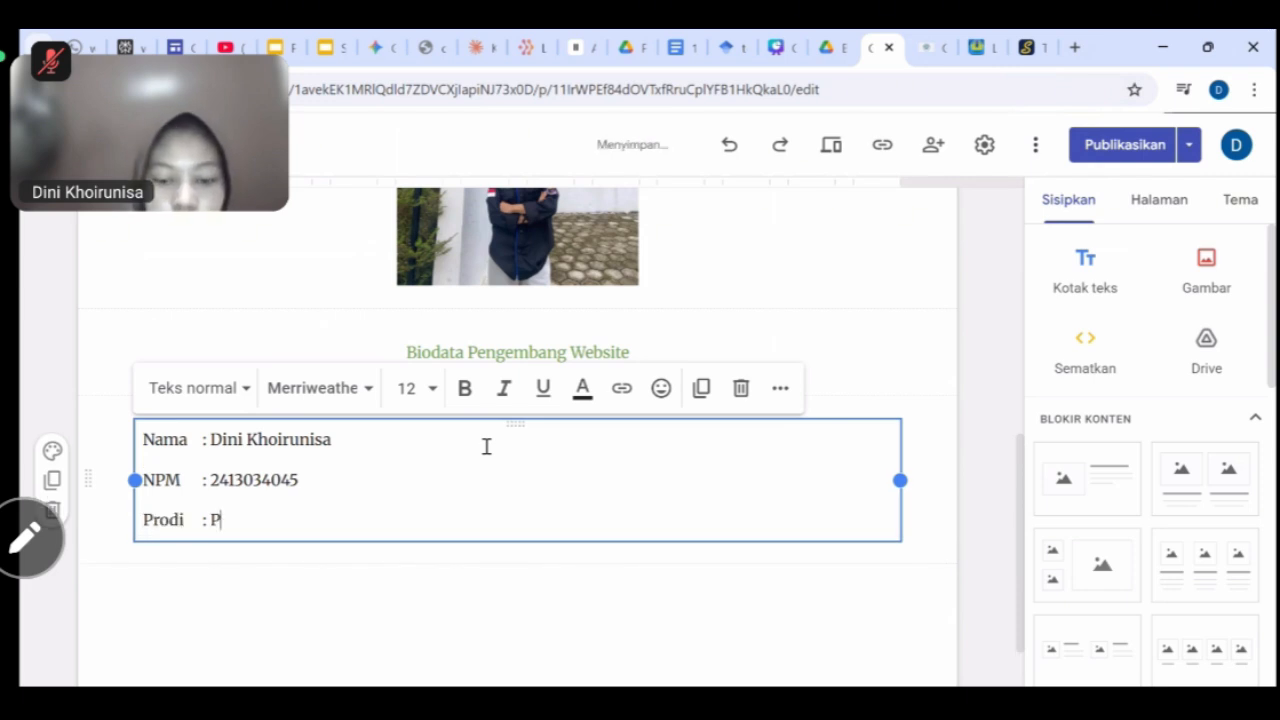
pyautogui.press('Return')
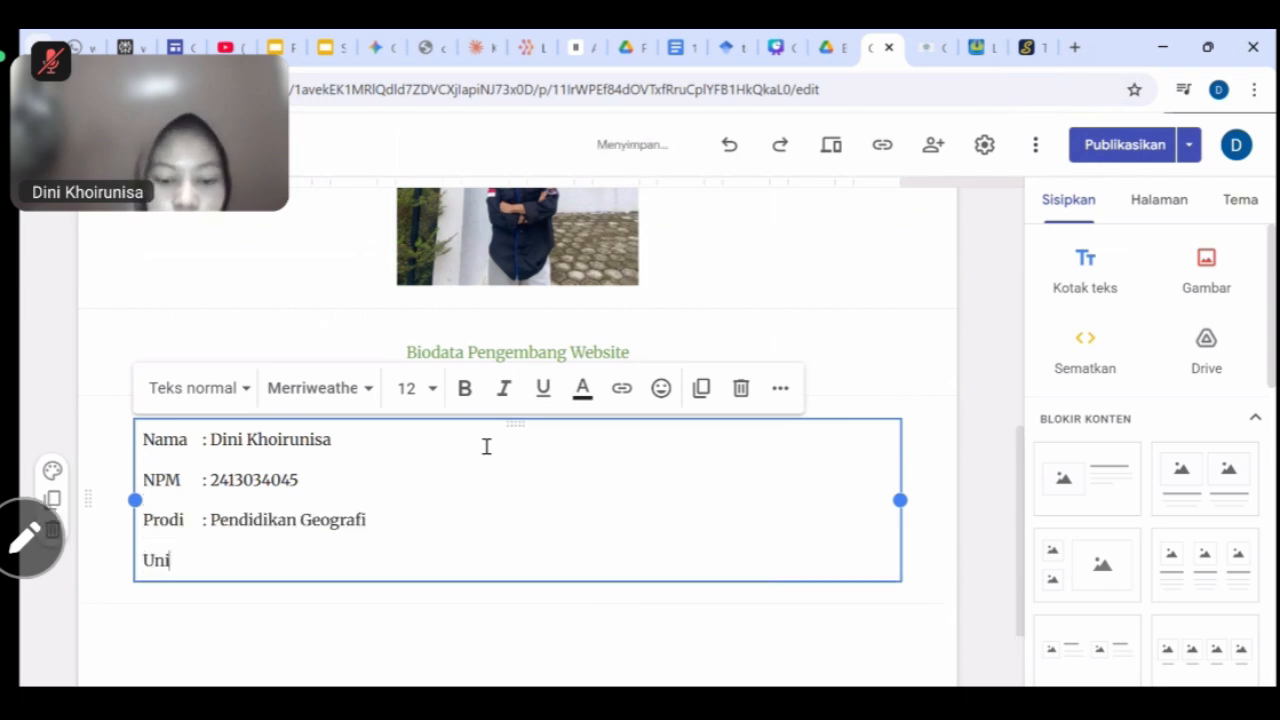
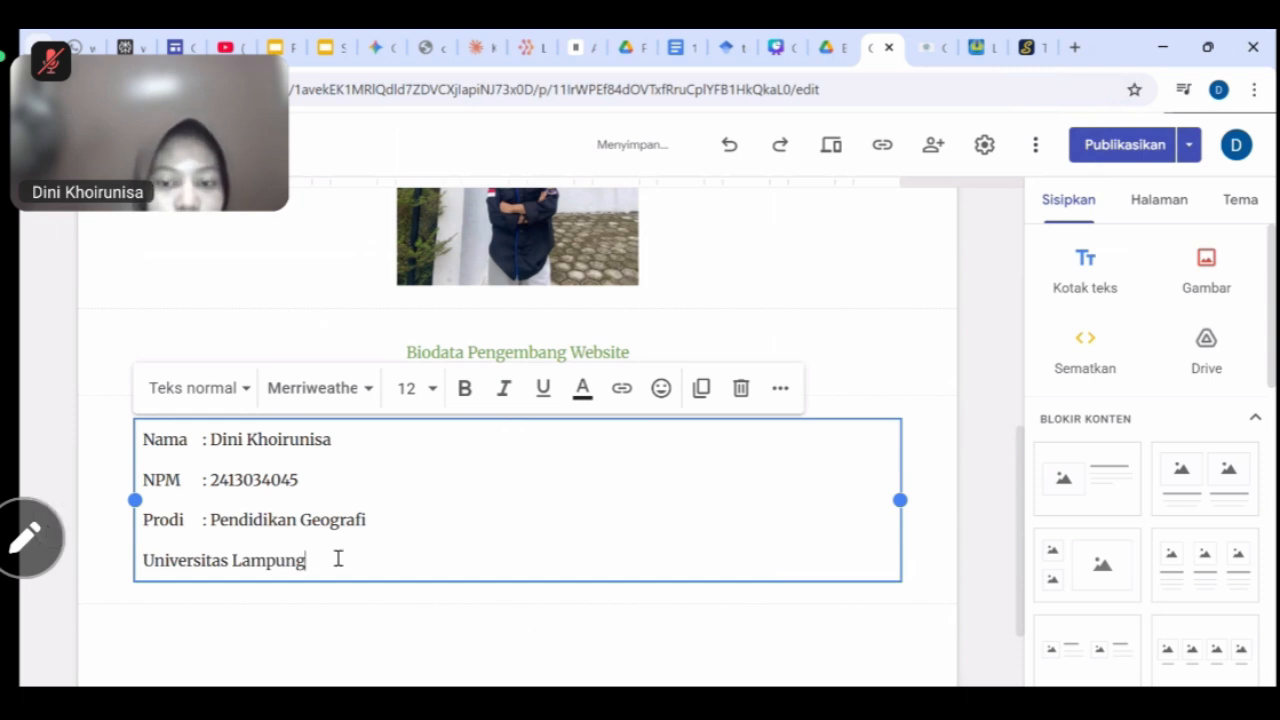
# Narrow the biodata box and move it to the page centre.
pyautogui.moveTo(444, 477); pyautogui.dragTo(474, 484)
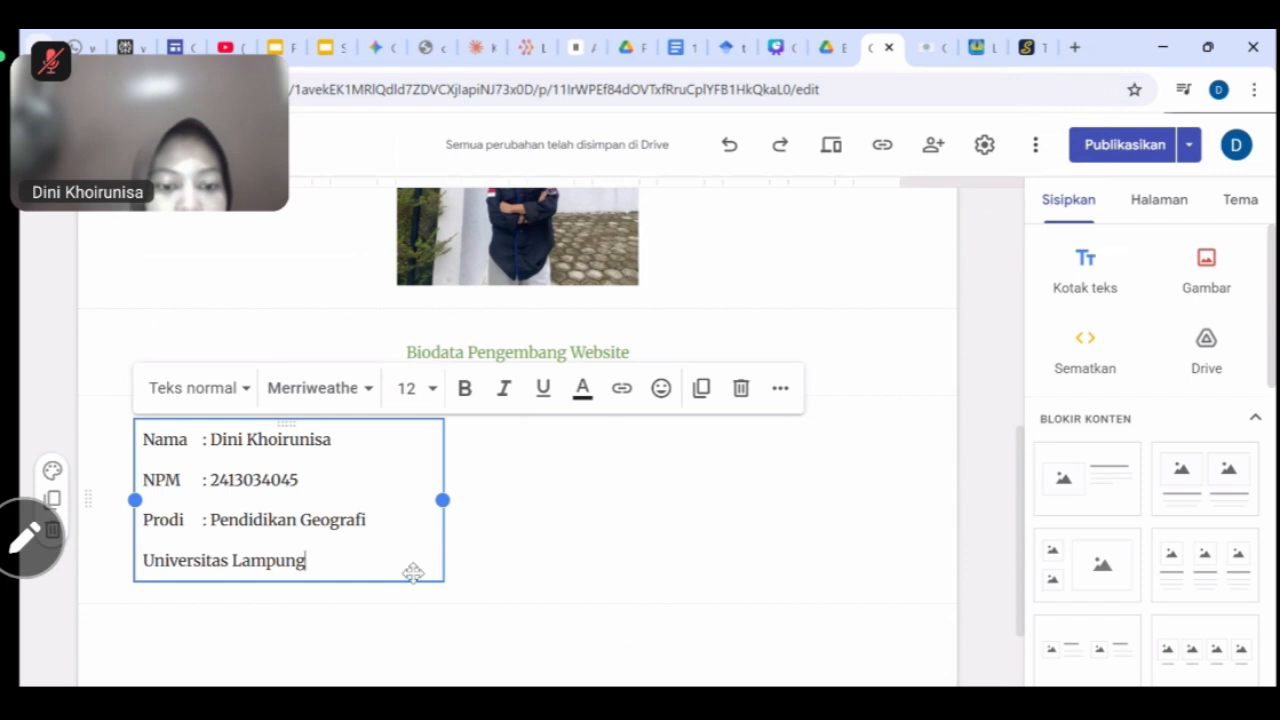
pyautogui.moveTo(413, 572); pyautogui.dragTo(543, 550)
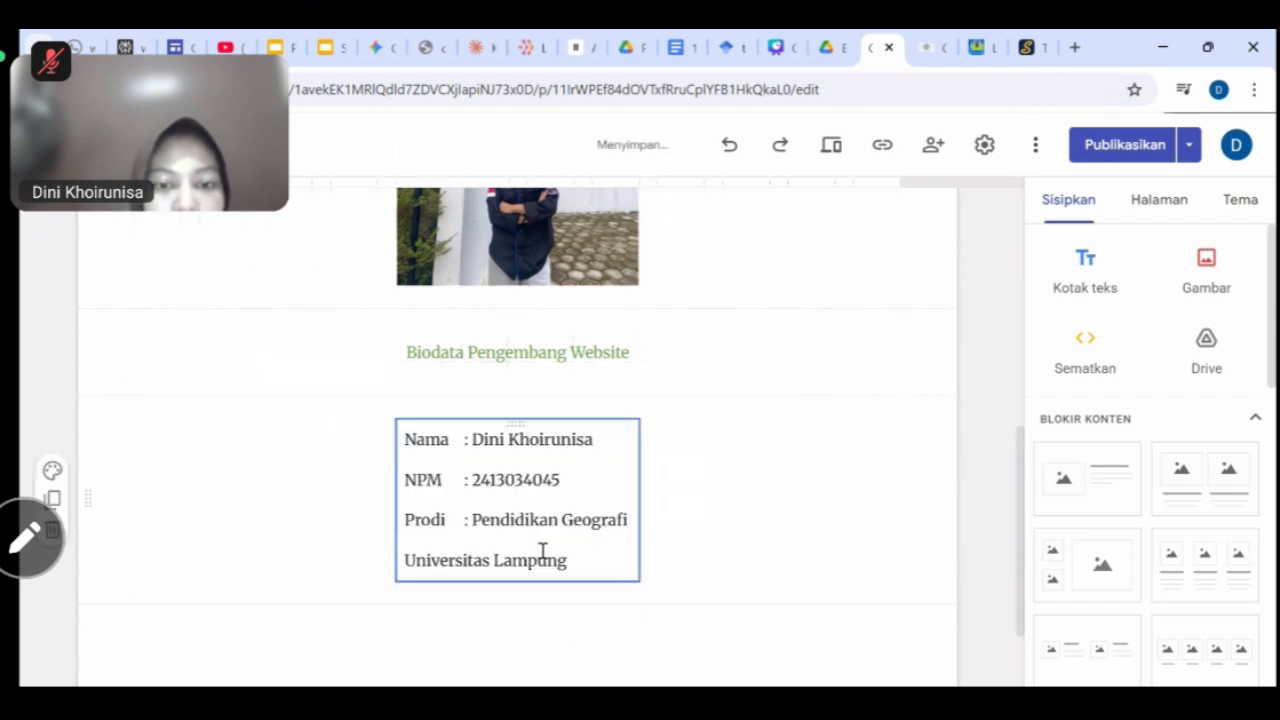
pyautogui.scroll(2, 580, 520)
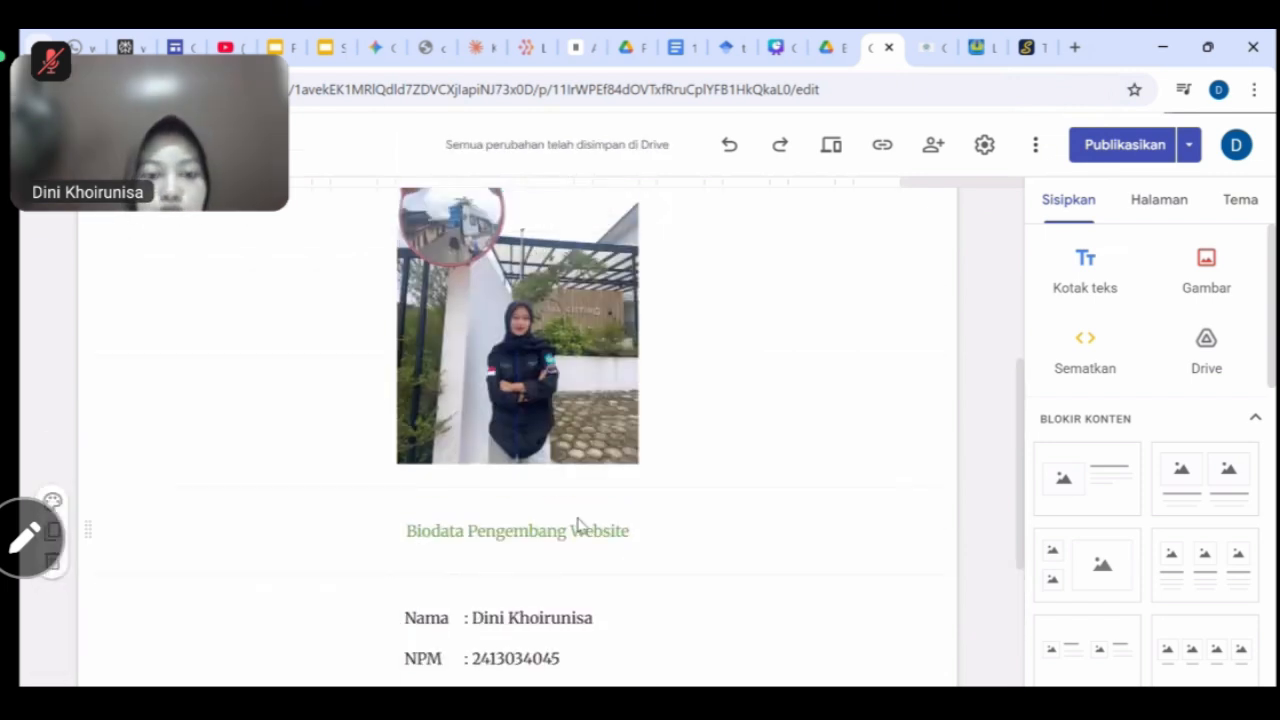
# Publish the site, preview it as visitors see it, then return to editing.
pyautogui.click(1124, 148)
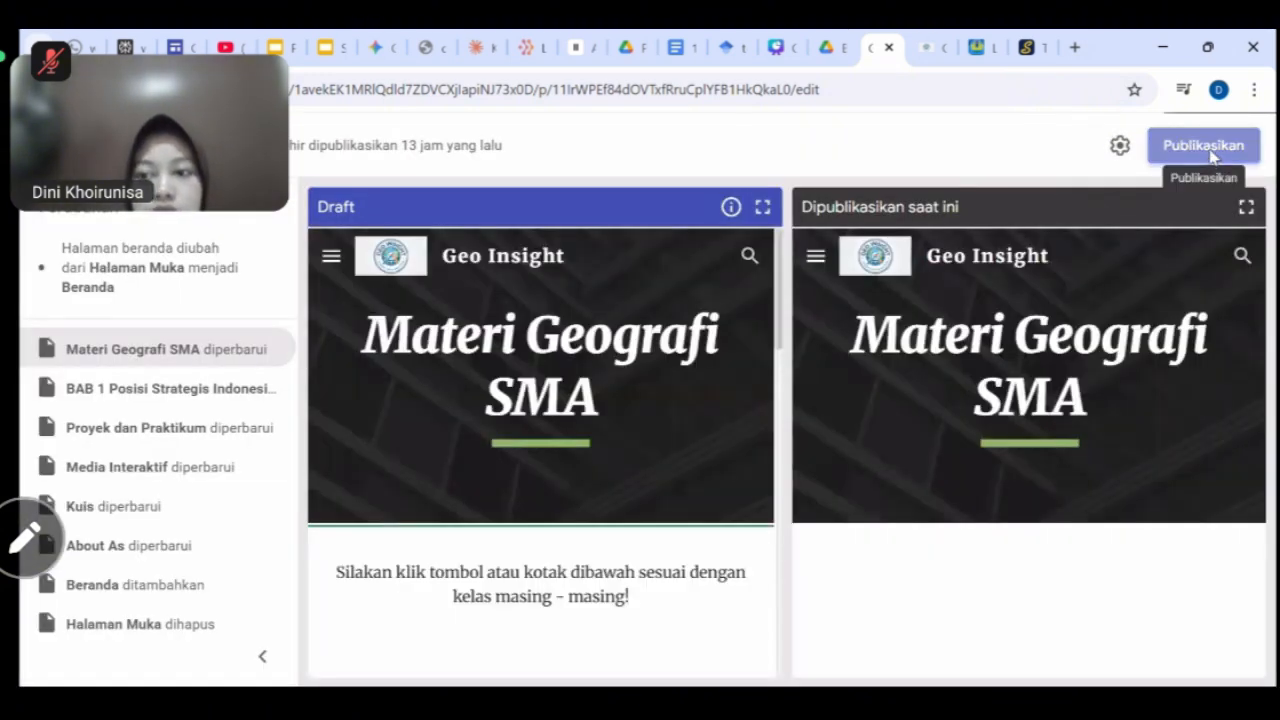
pyautogui.click(1208, 149)
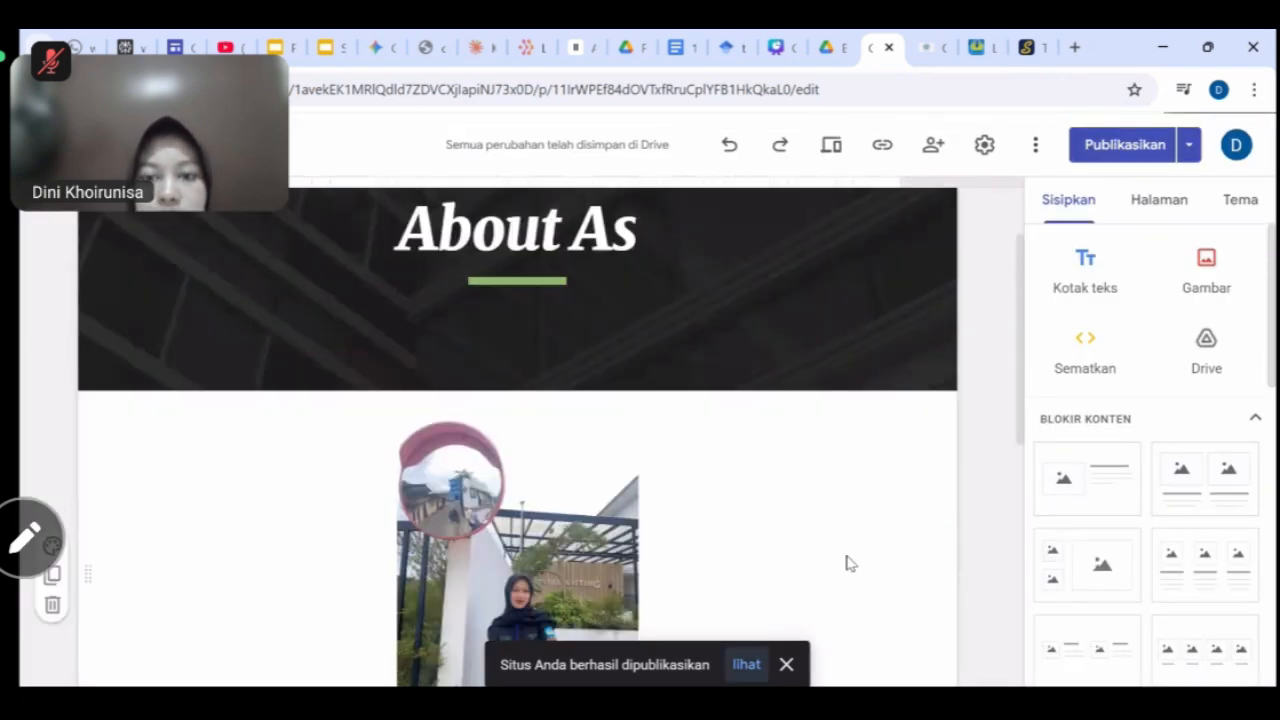
pyautogui.click(832, 150)
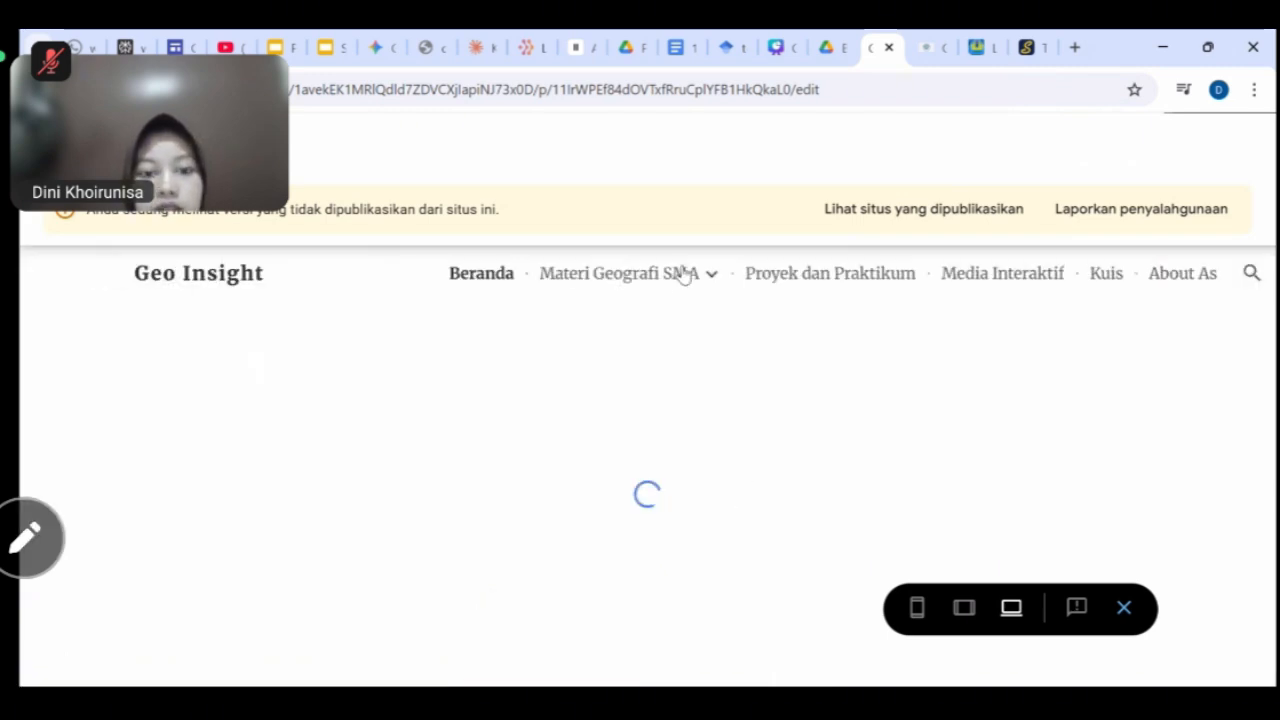
pyautogui.moveTo(648, 278)
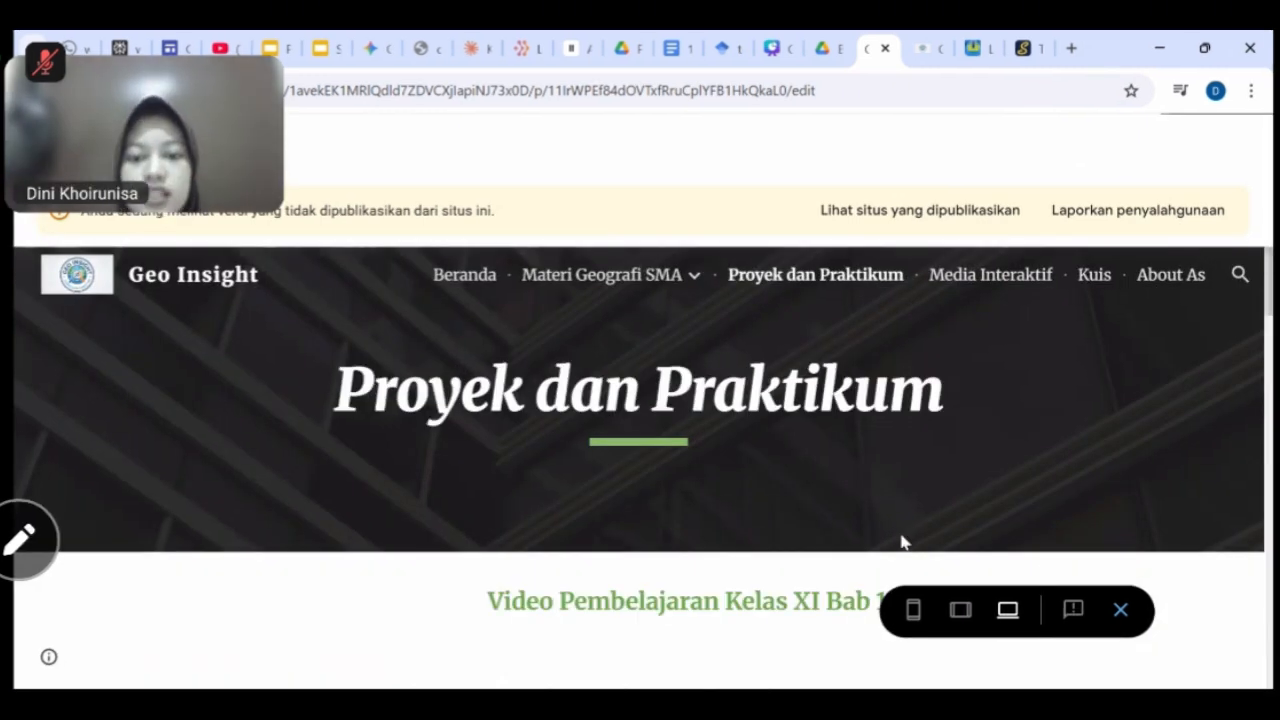
pyautogui.scroll(-2, 797, 494)
pyautogui.scroll(2, 797, 494)
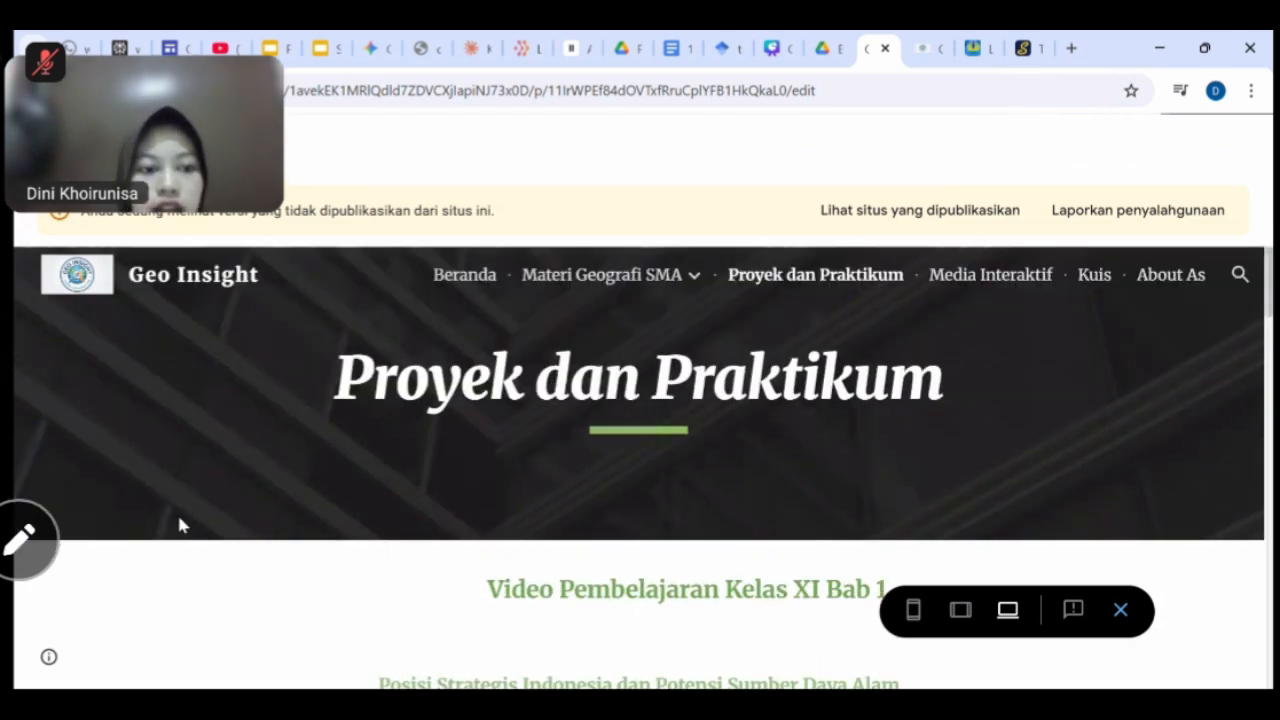
pyautogui.click(1119, 612)
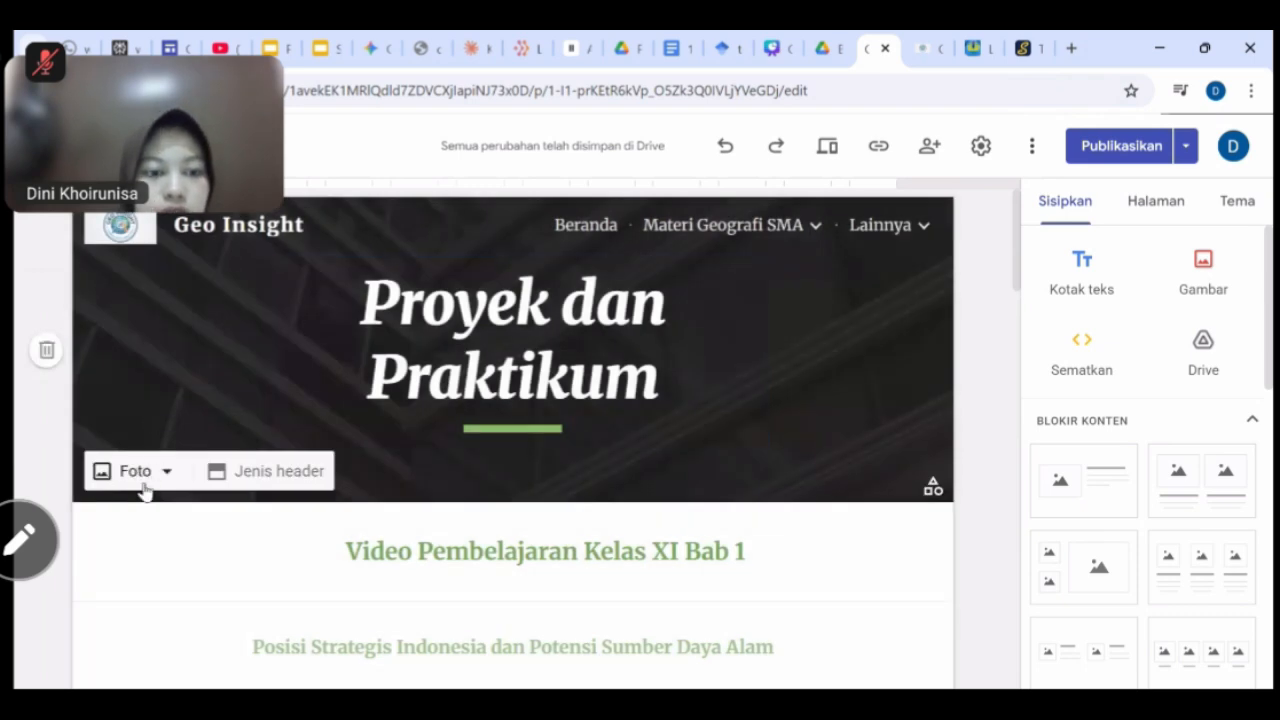
# Upload the Green Aerial Cultivated Land image as the Proyek dan Praktikum header, then switch to About As.
pyautogui.click(160, 472)
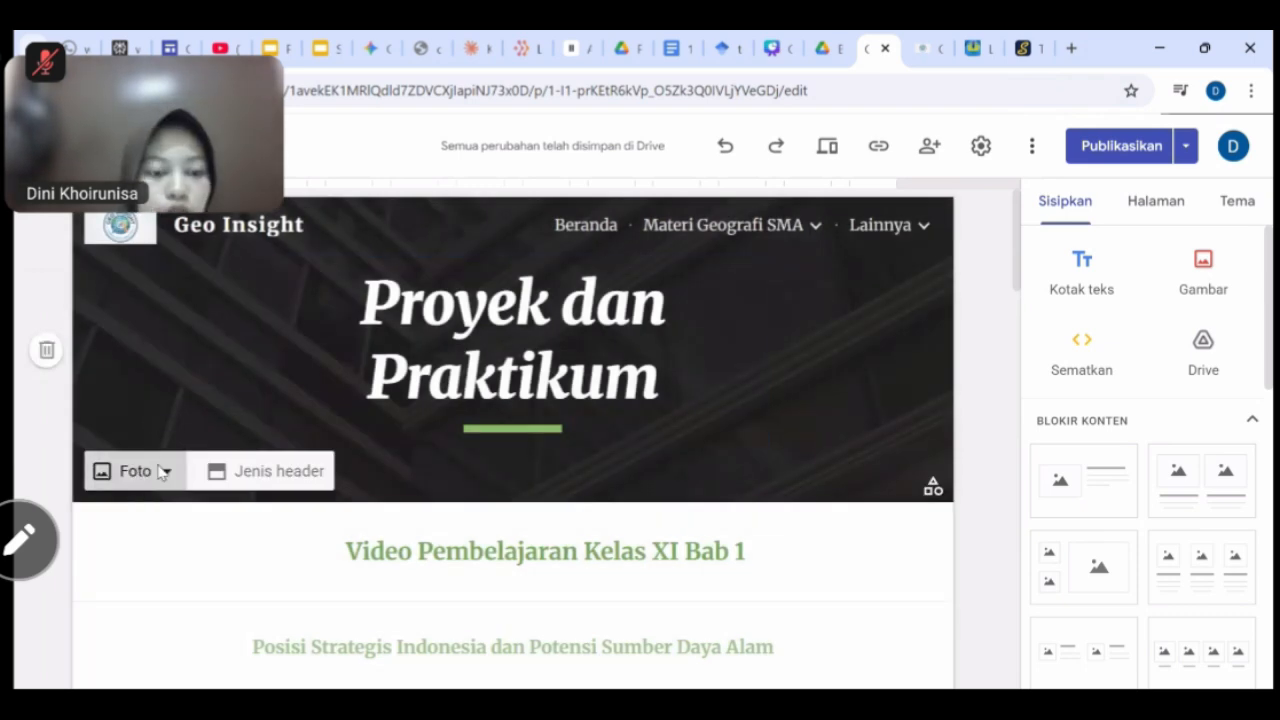
pyautogui.click(160, 535)
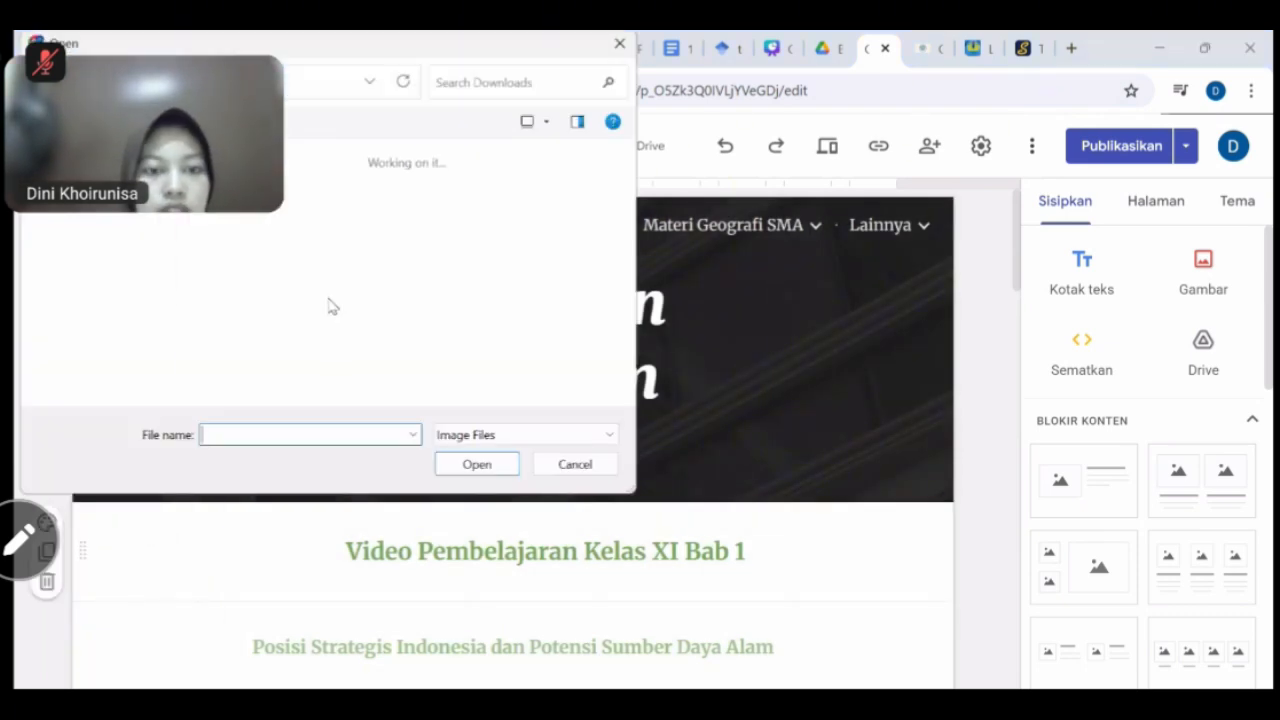
pyautogui.scroll(-10, 408, 312)
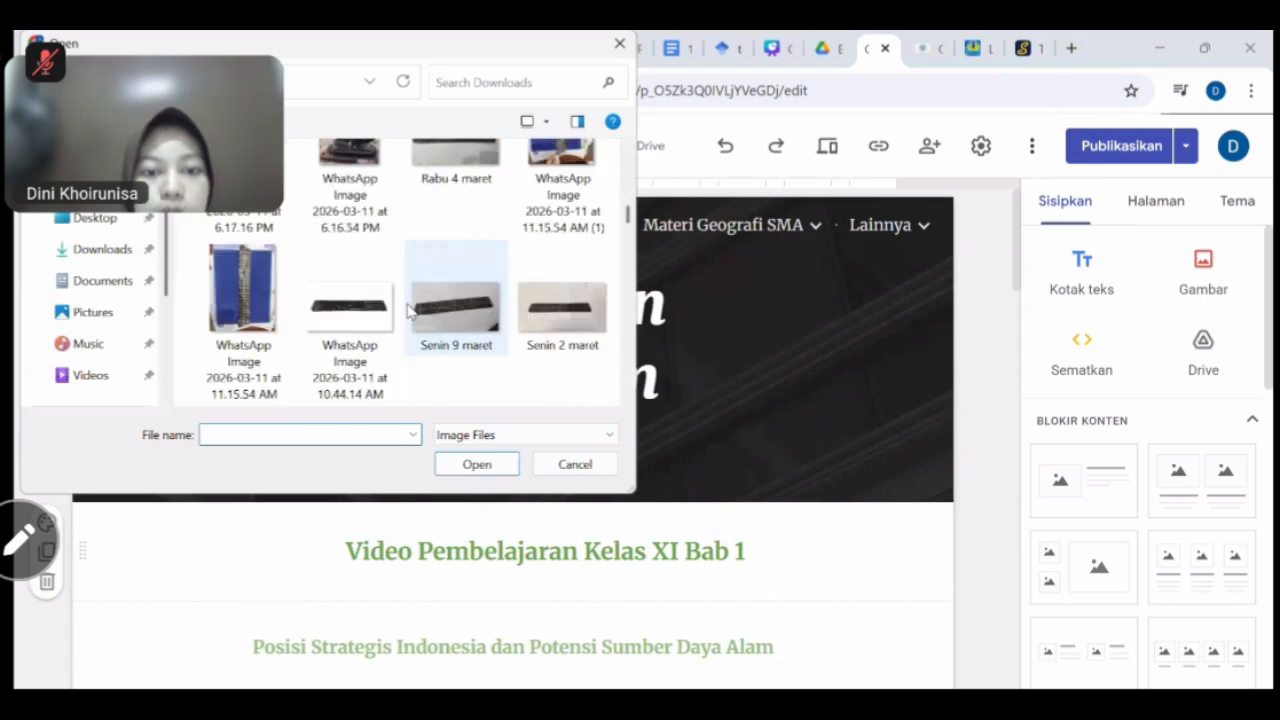
pyautogui.click(591, 152)
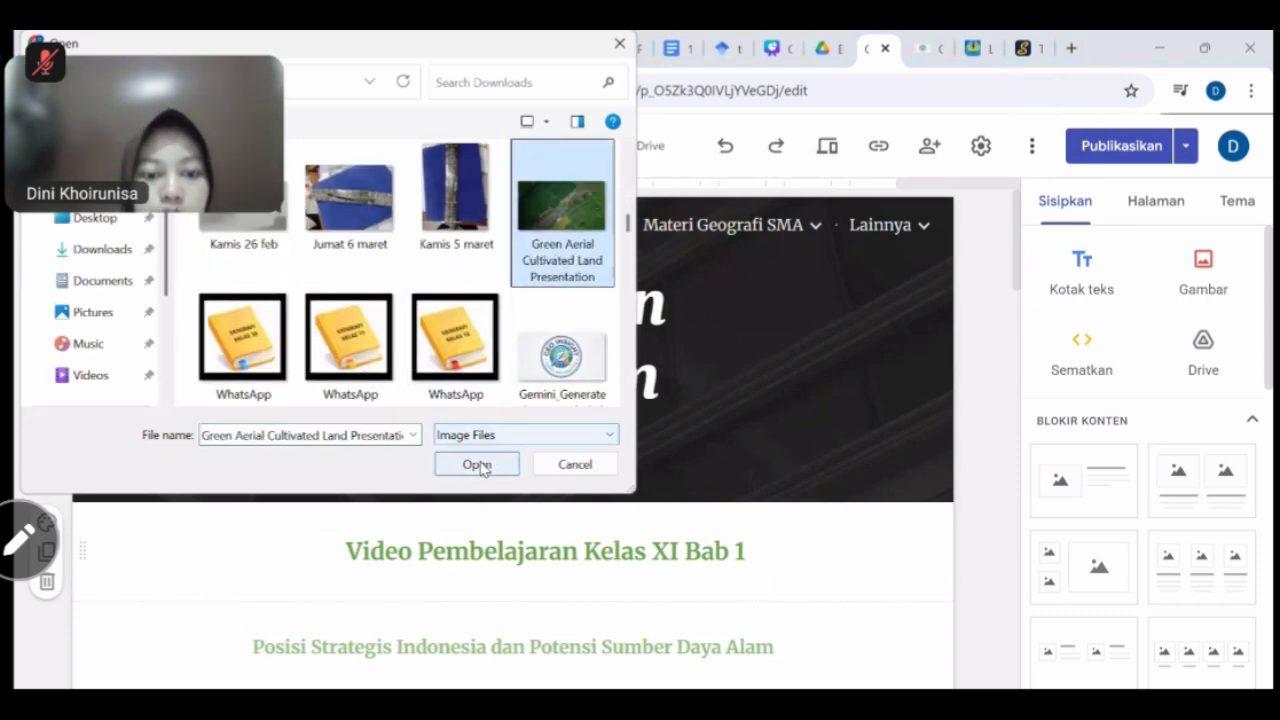
pyautogui.click(478, 465)
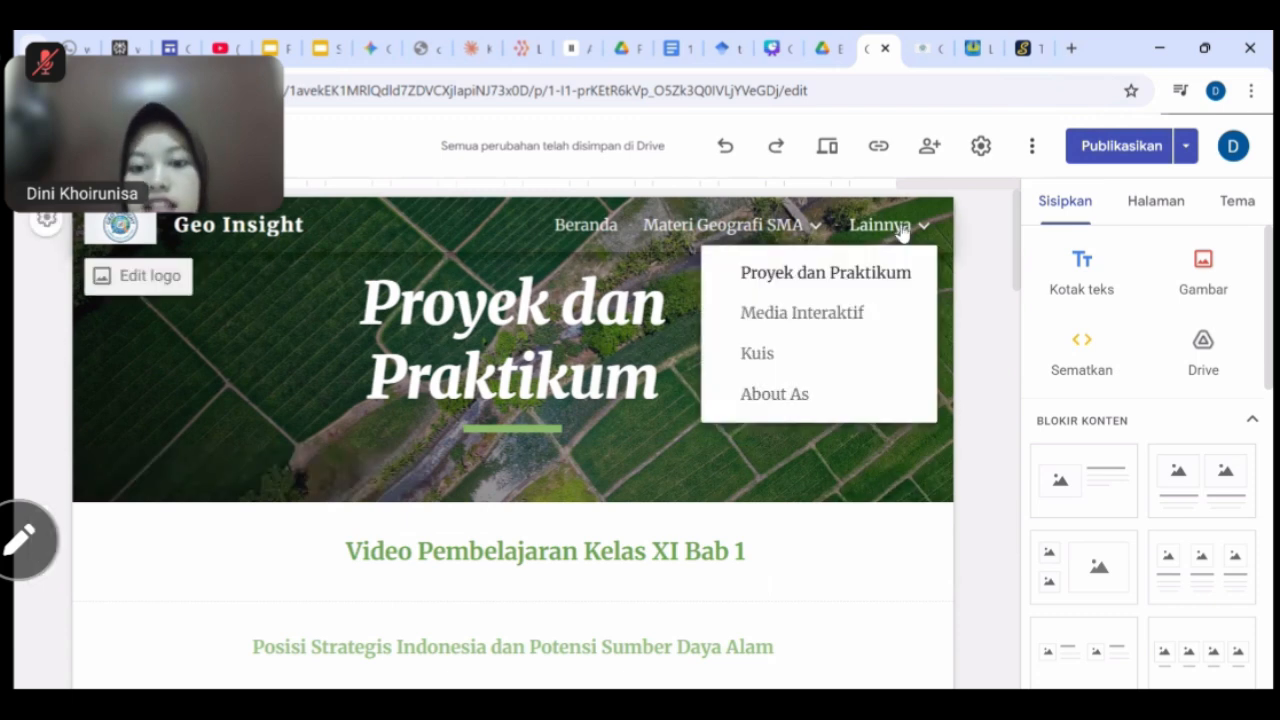
pyautogui.moveTo(885, 226)
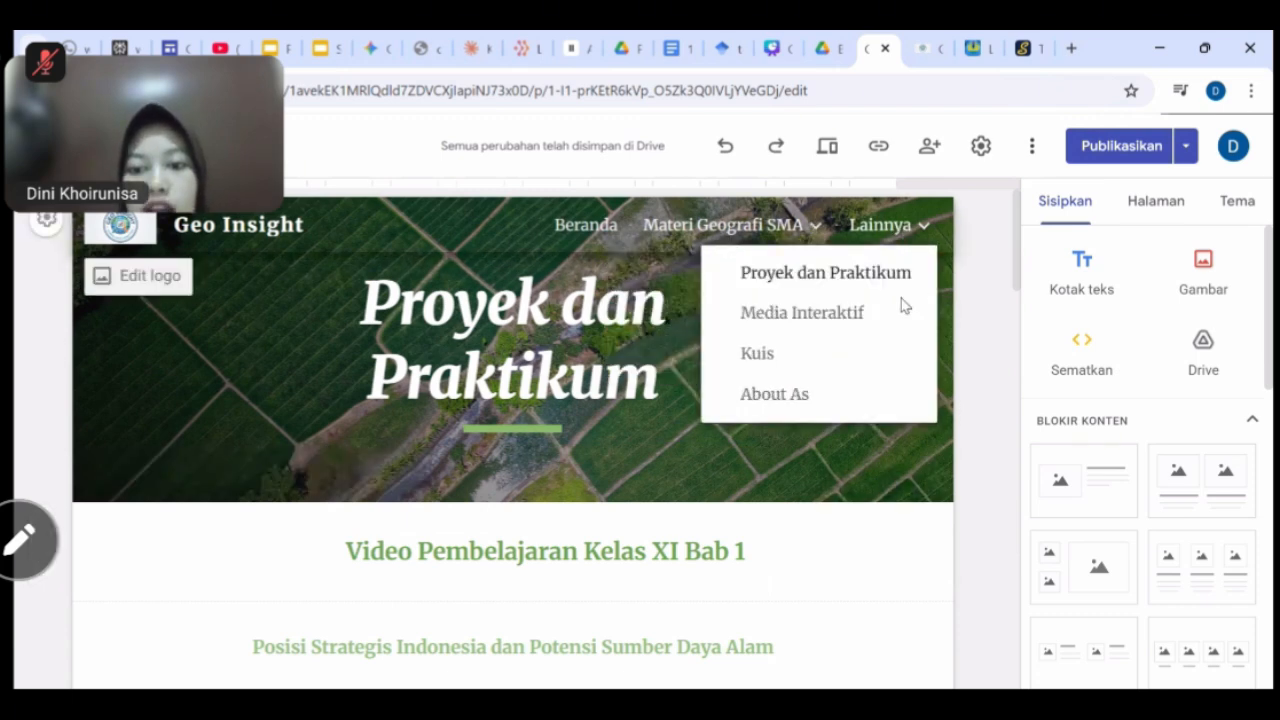
pyautogui.click(813, 405)
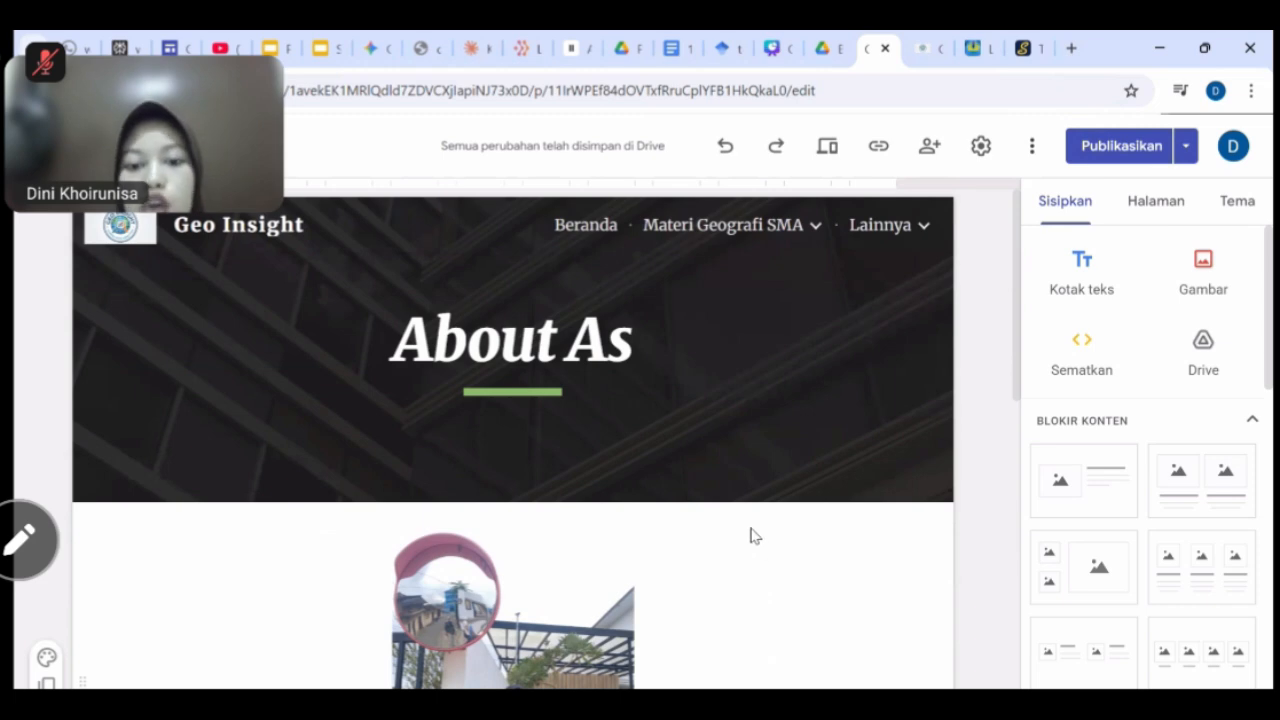
# Republish the site, then copy the published site link from the Beranda page.
pyautogui.click(1125, 150)
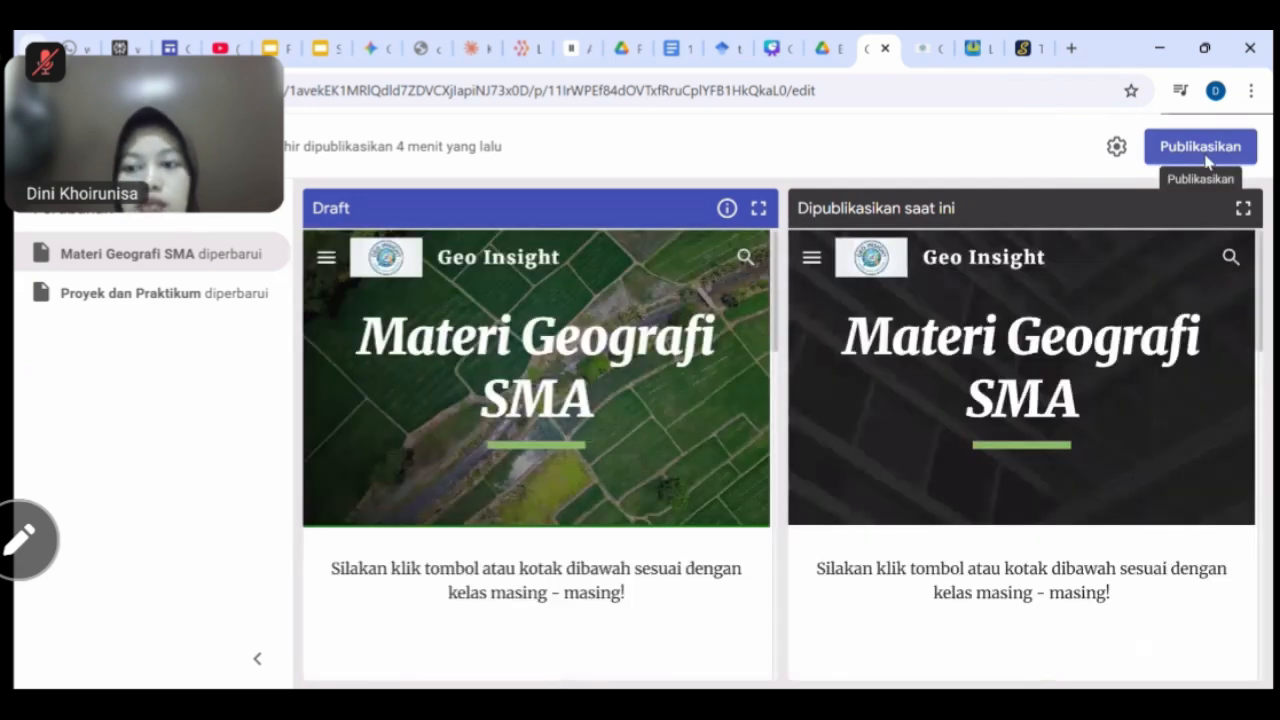
pyautogui.click(1204, 155)
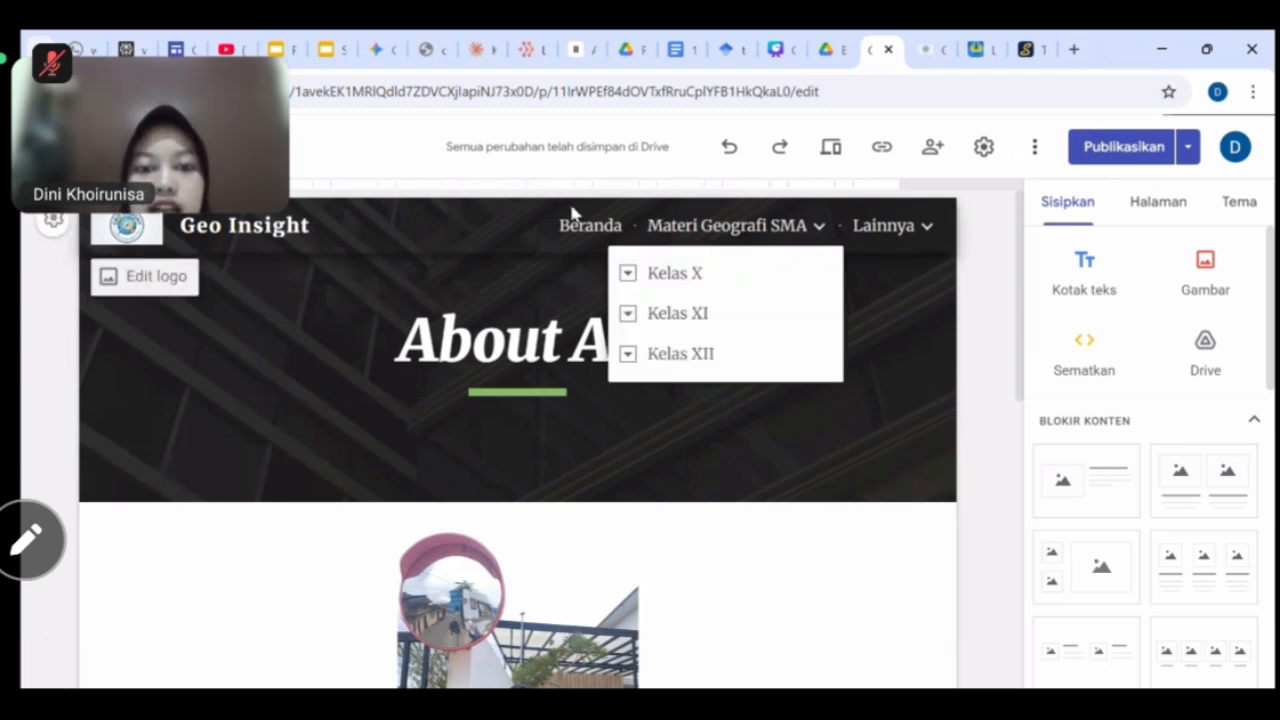
pyautogui.click(587, 227)
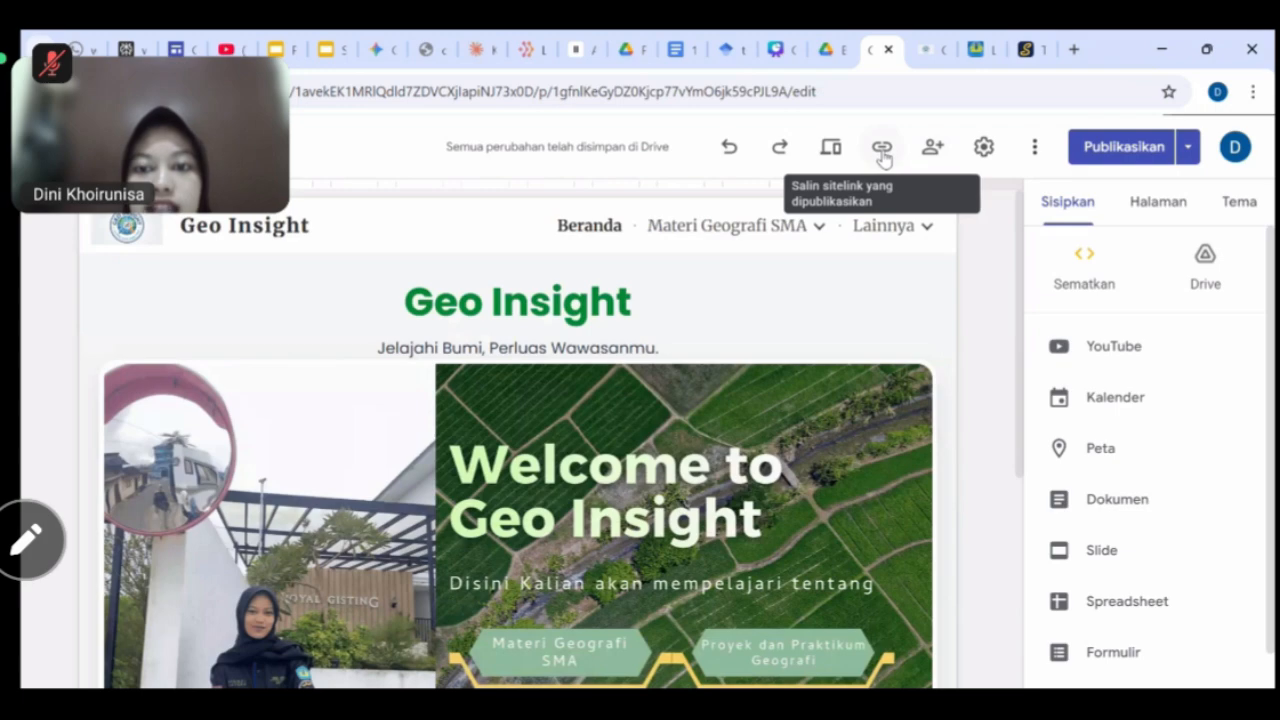
pyautogui.click(881, 148)
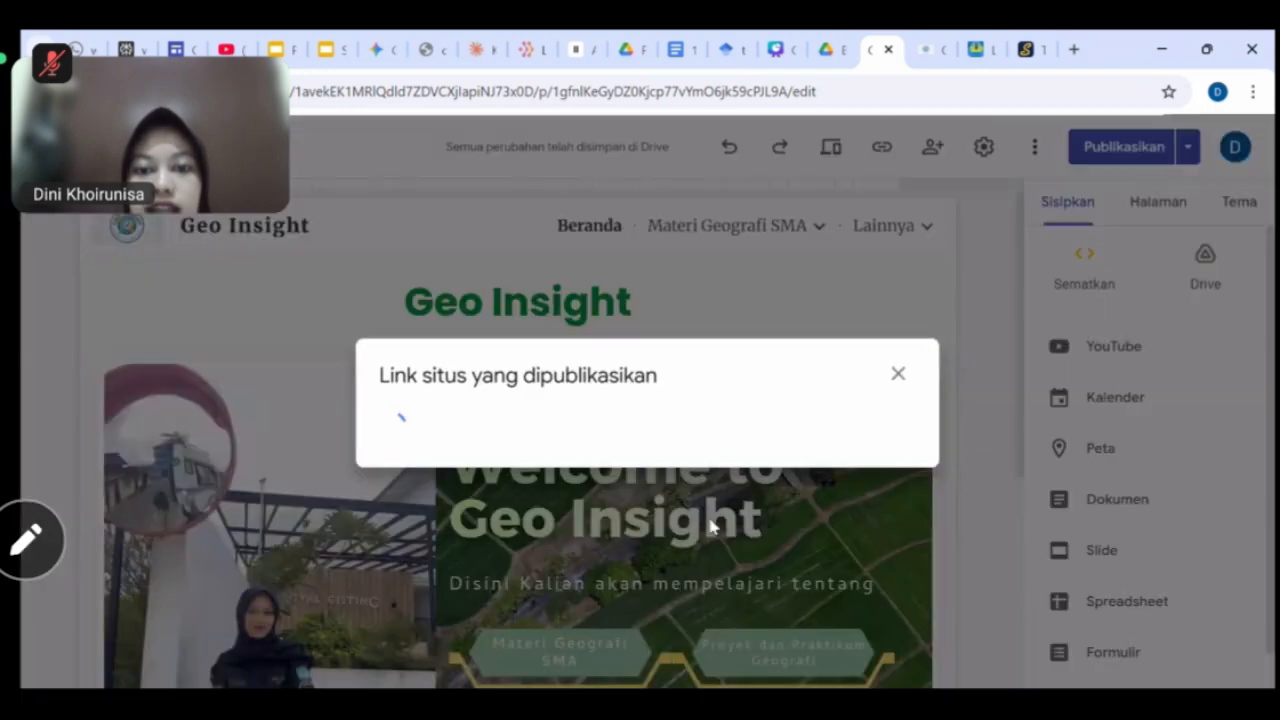
pyautogui.click(868, 414)
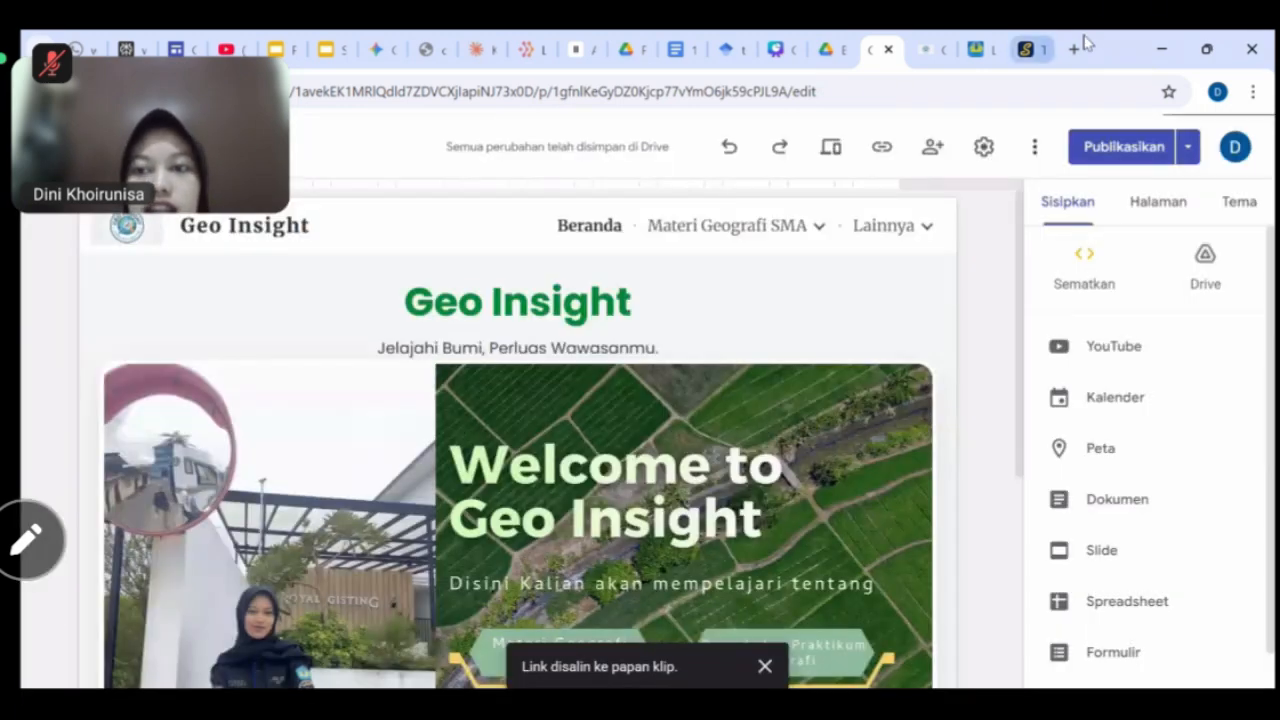
# Open the copied link in a new tab and scroll through the live Geo Insight home page.
pyautogui.click(1074, 49)
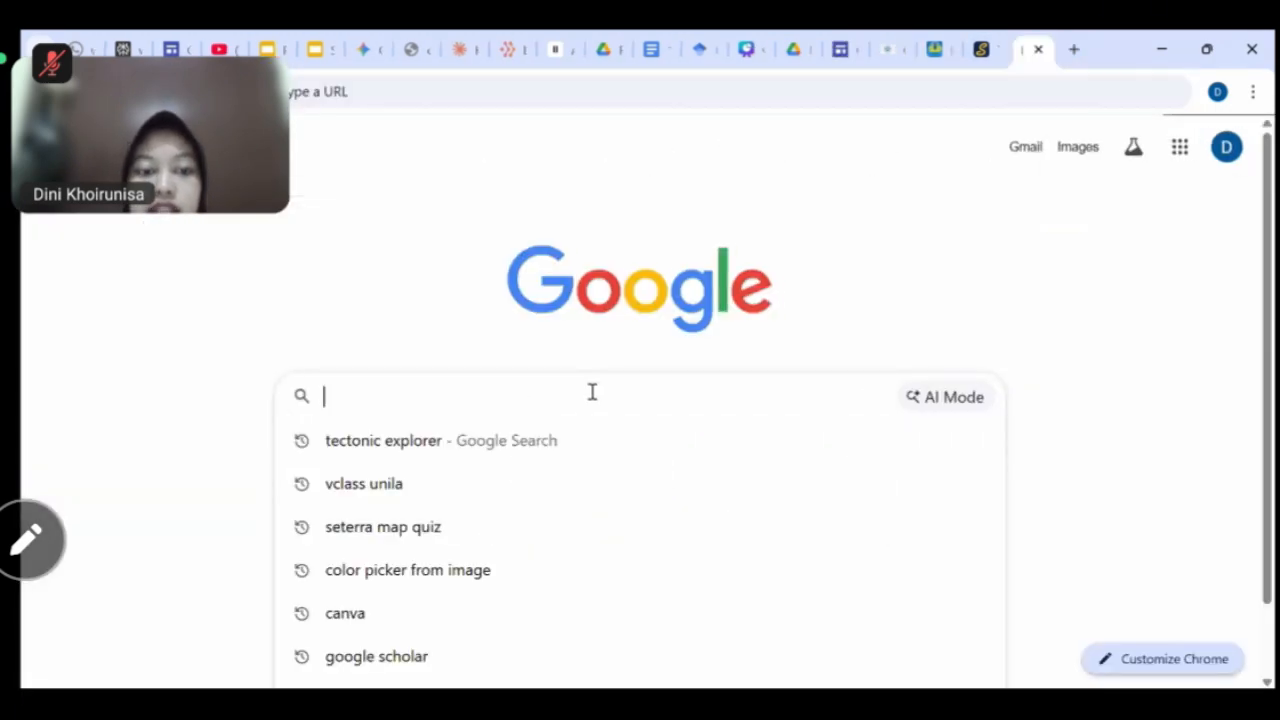
pyautogui.write('https://sites.google.com/view/geoinsight2/beranda')
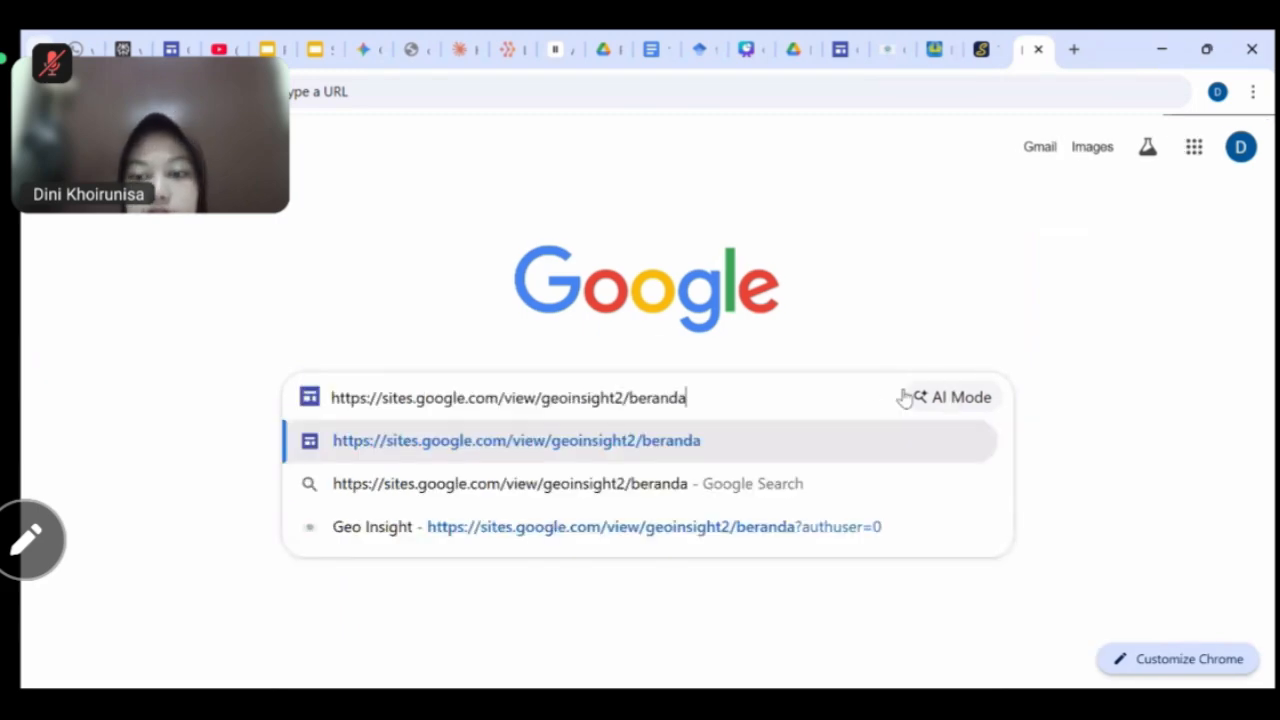
pyautogui.press('Return')
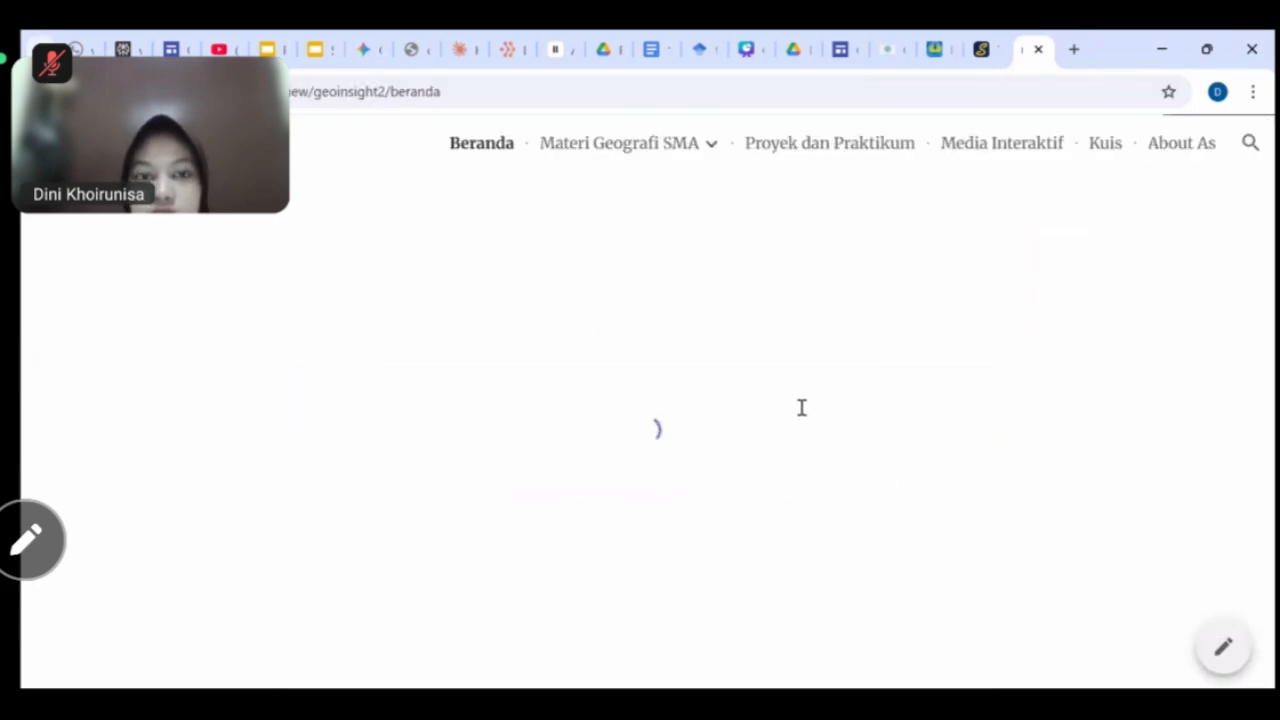
pyautogui.scroll(-6, 880, 420)
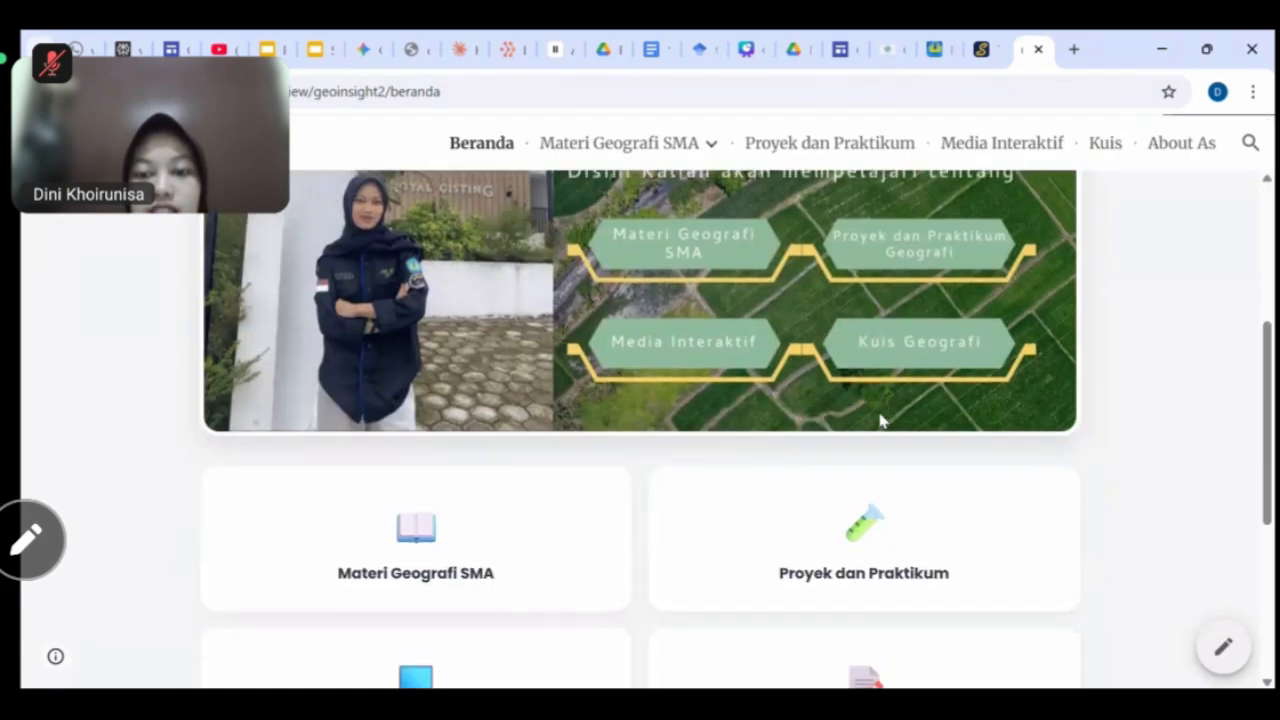
pyautogui.scroll(-1, 883, 421)
pyautogui.scroll(5, 883, 421)
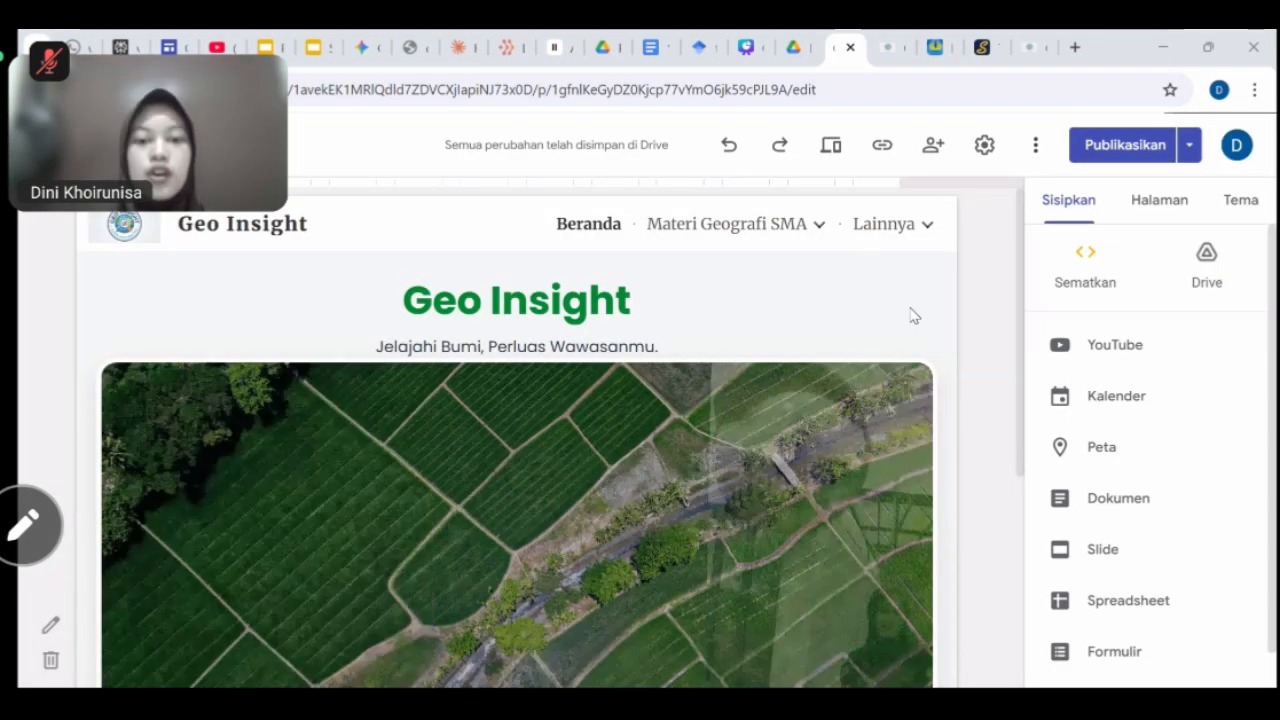